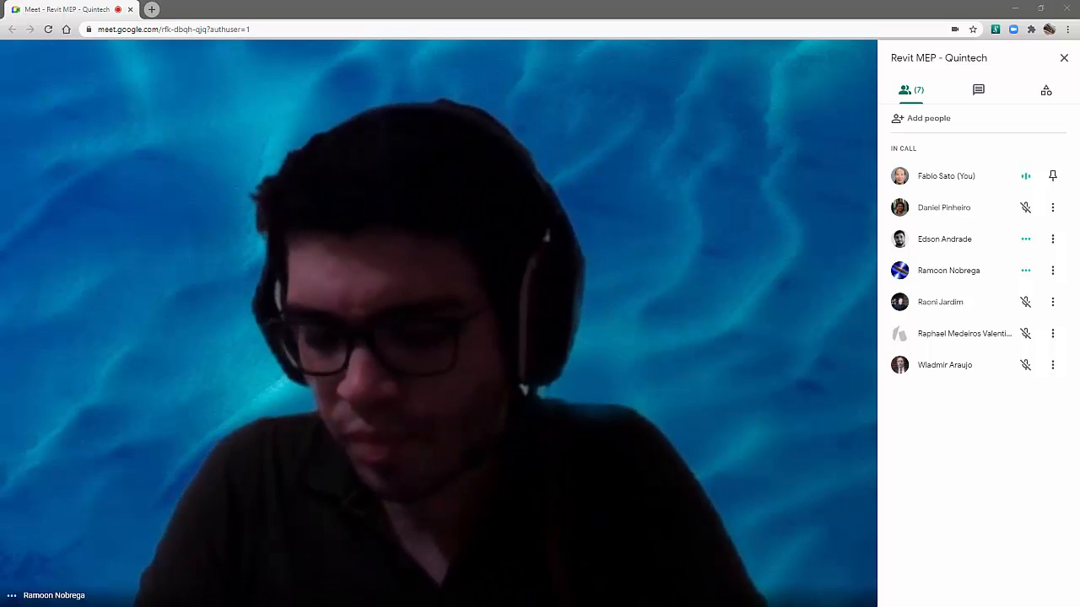
# Close the meeting's participant list and turn off the camera
pyautogui.moveTo(344, 587)
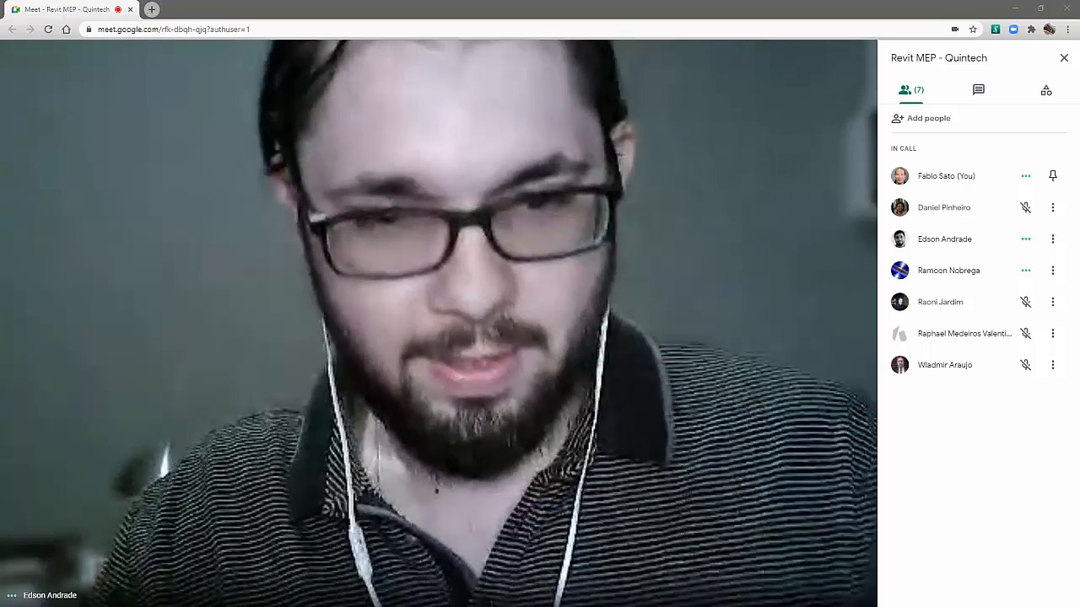
pyautogui.click(1064, 58)
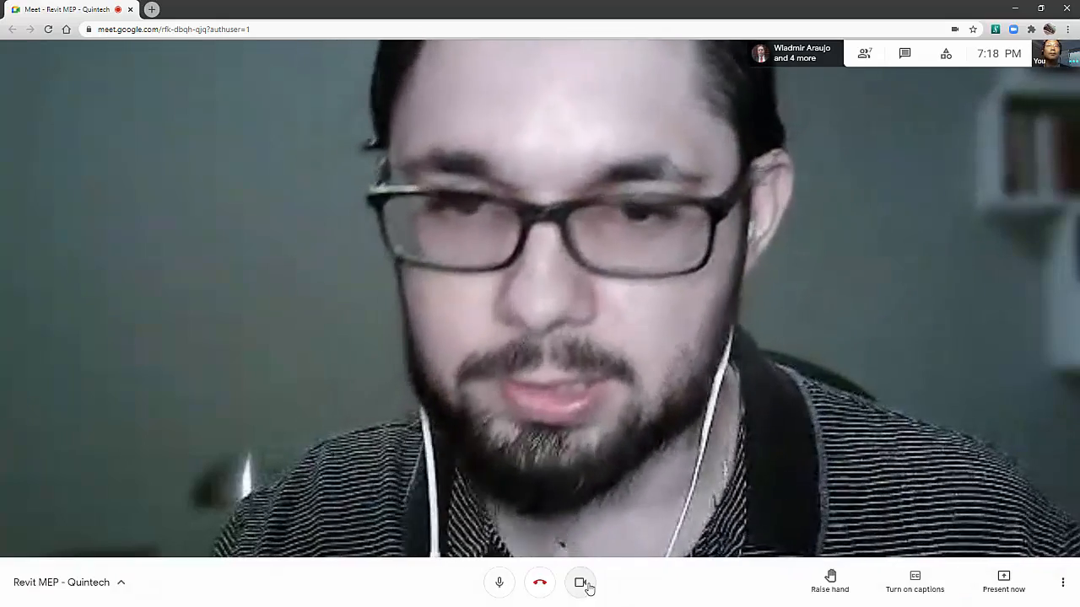
pyautogui.click(582, 584)
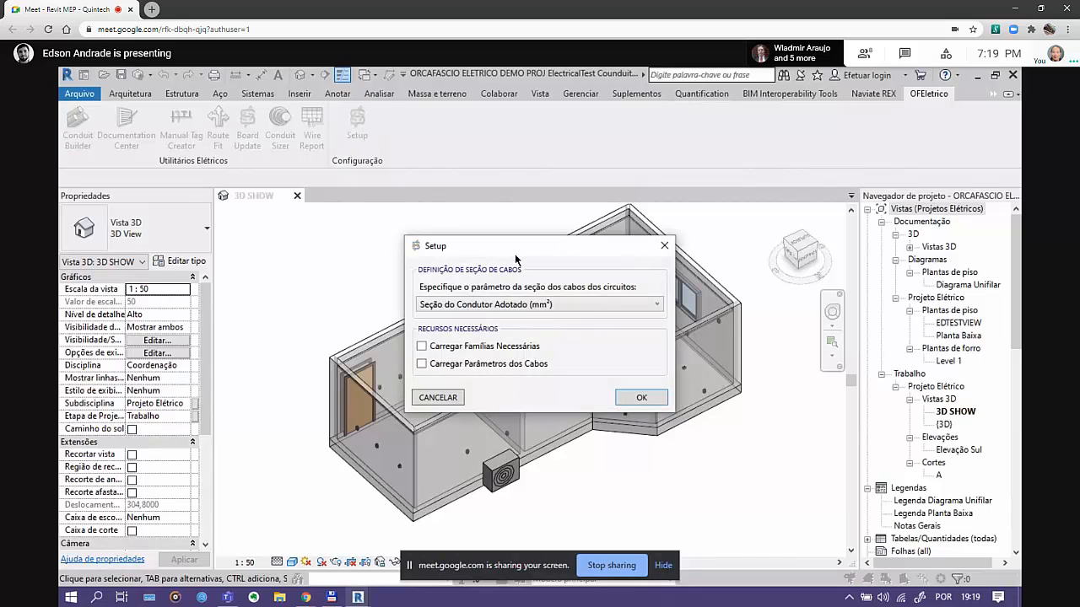
# Examine the parameters offered for the circuits' cable section in the Setup dialog
pyautogui.moveTo(423, 238); pyautogui.dragTo(328, 188)
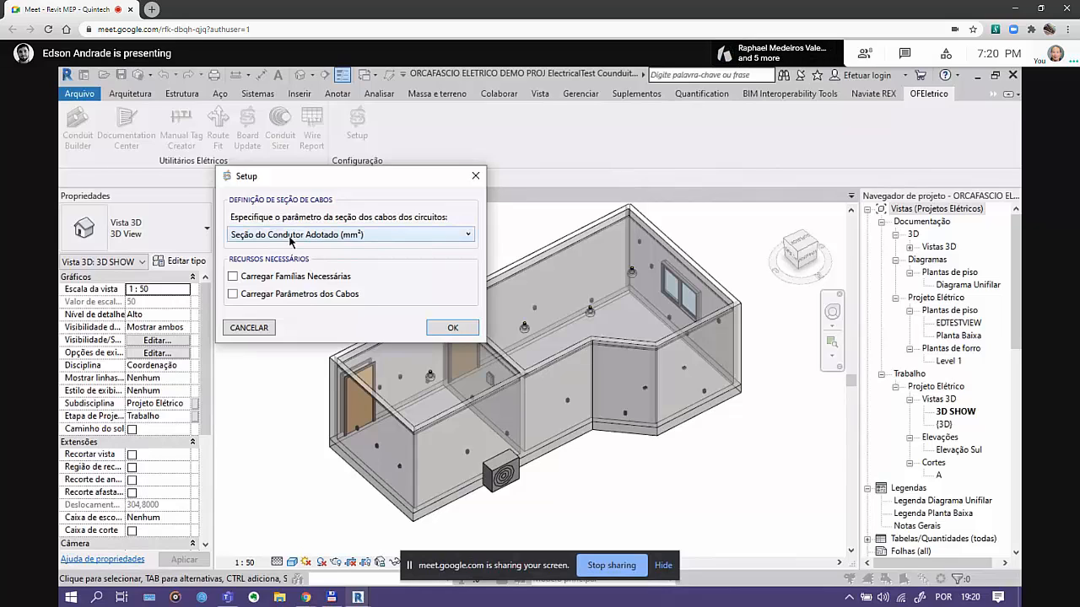
pyautogui.click(317, 240)
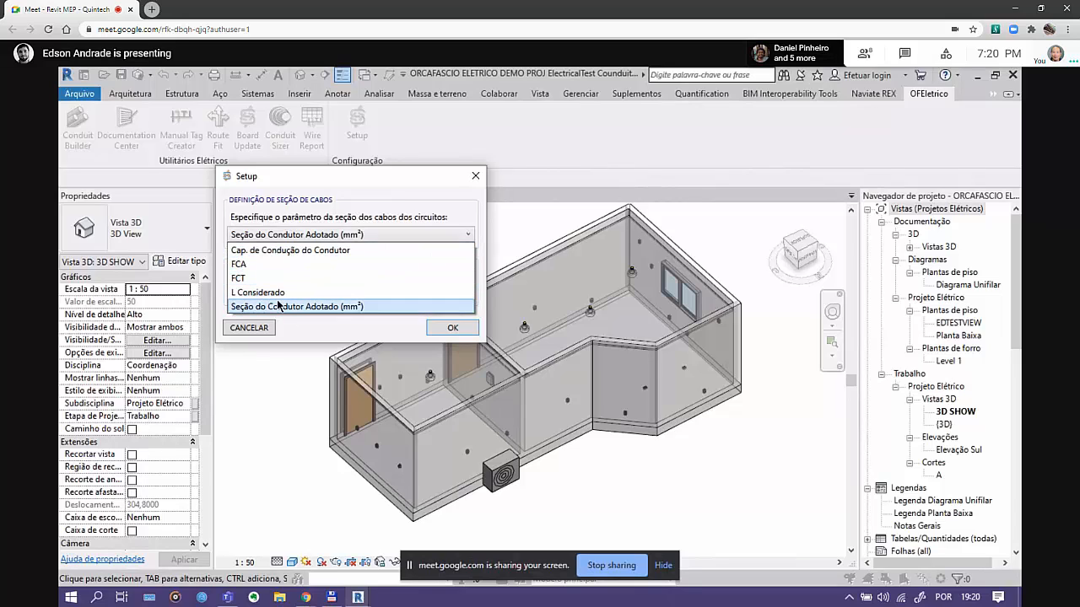
pyautogui.click(320, 214)
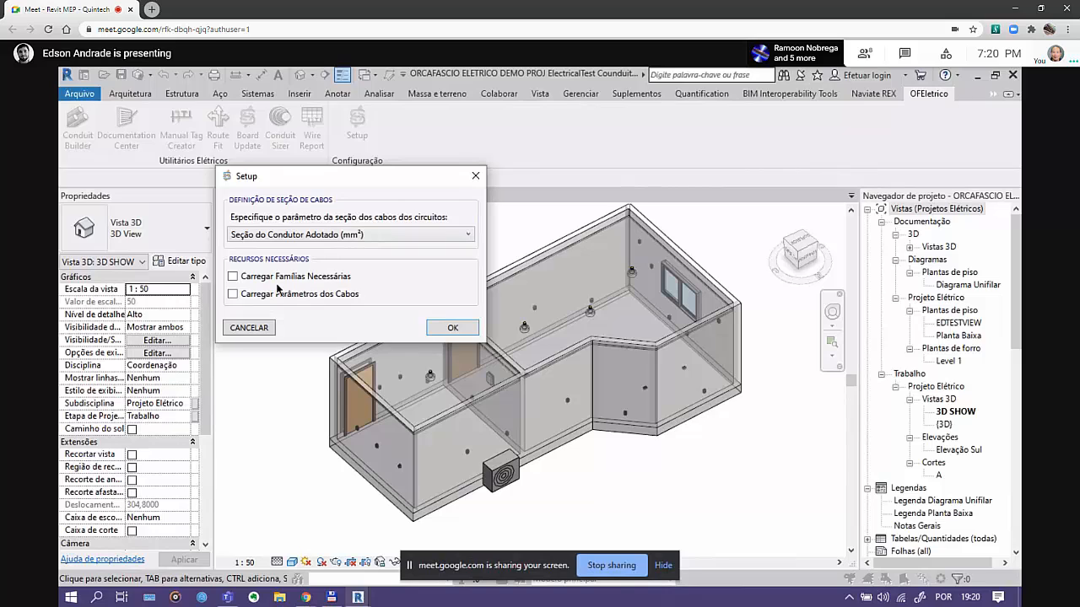
pyautogui.click(370, 235)
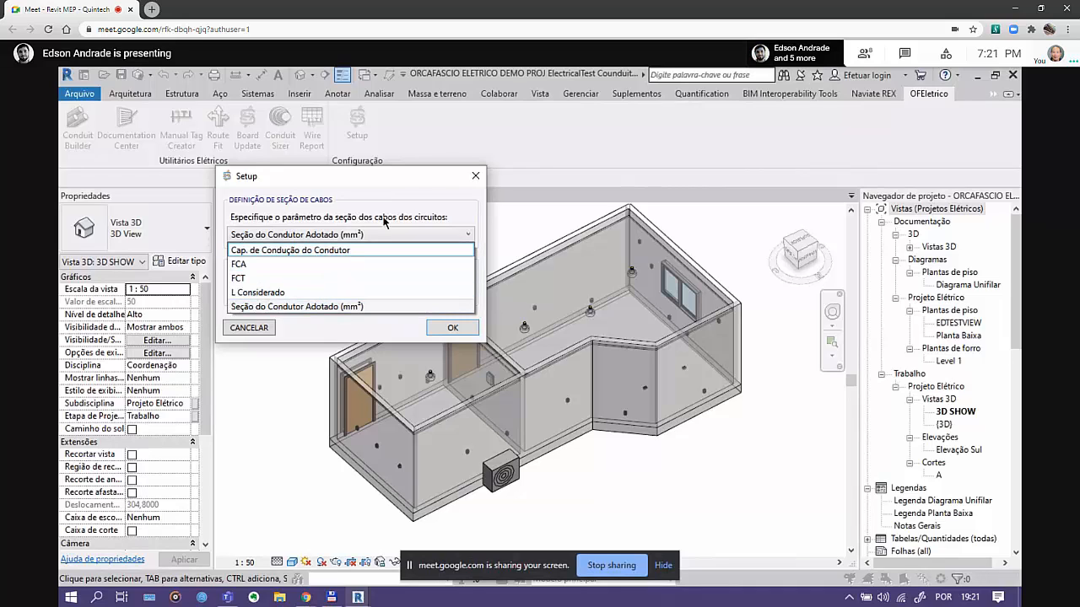
pyautogui.click(359, 210)
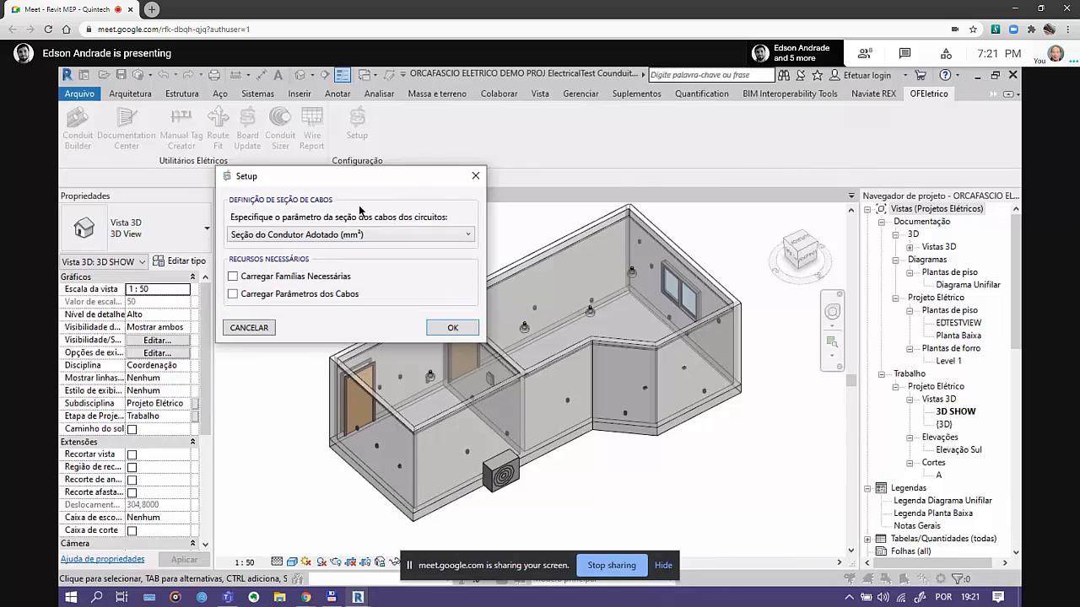
pyautogui.click(263, 235)
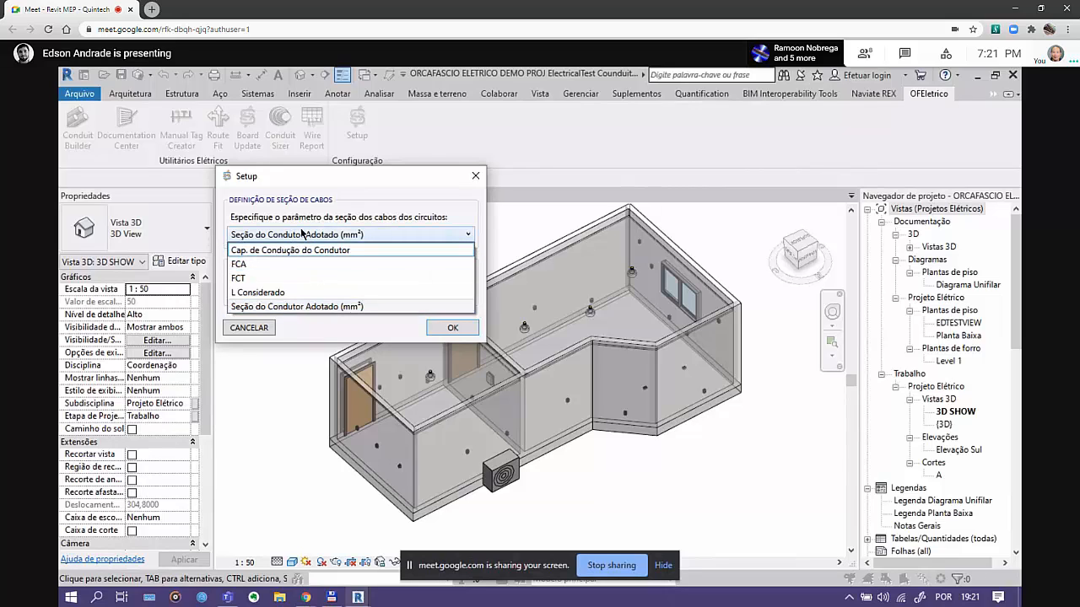
pyautogui.click(301, 234)
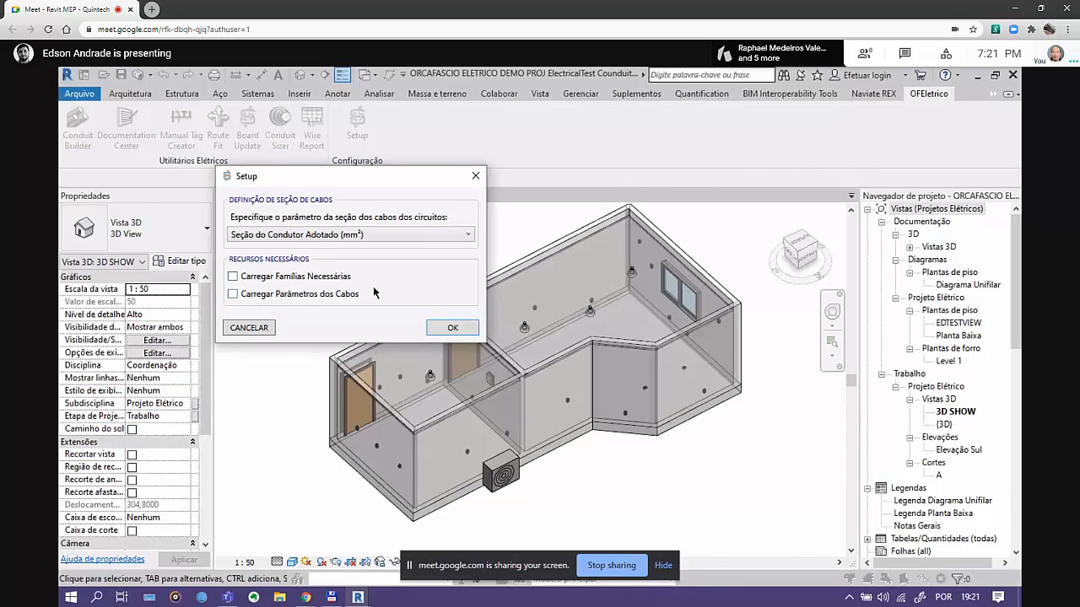
# Enable loading of the required families and the cable parameters, and apply the setup
pyautogui.click(233, 294)
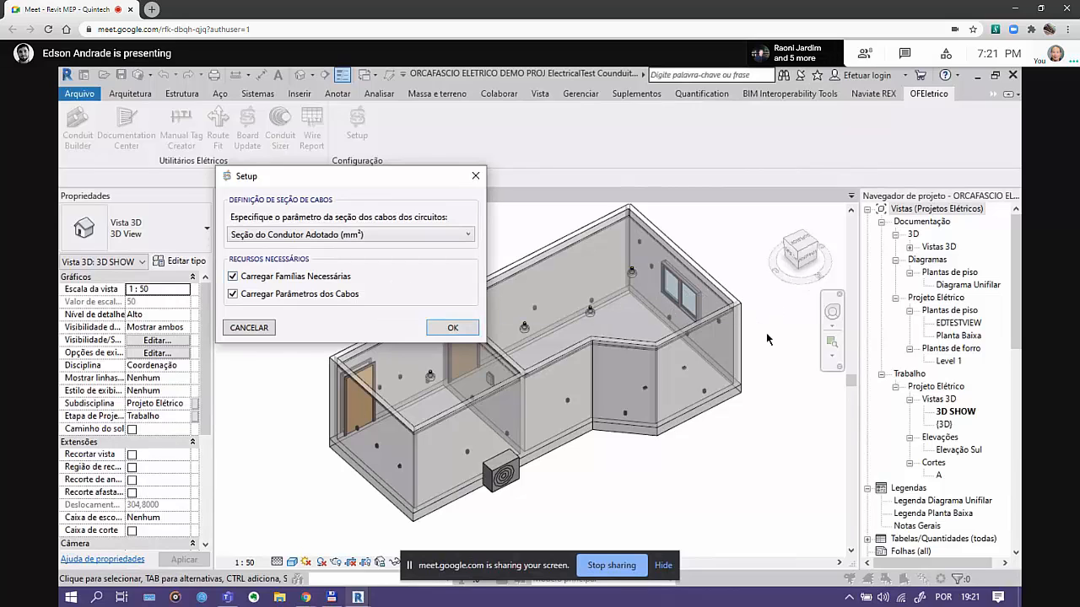
pyautogui.moveTo(330, 283)
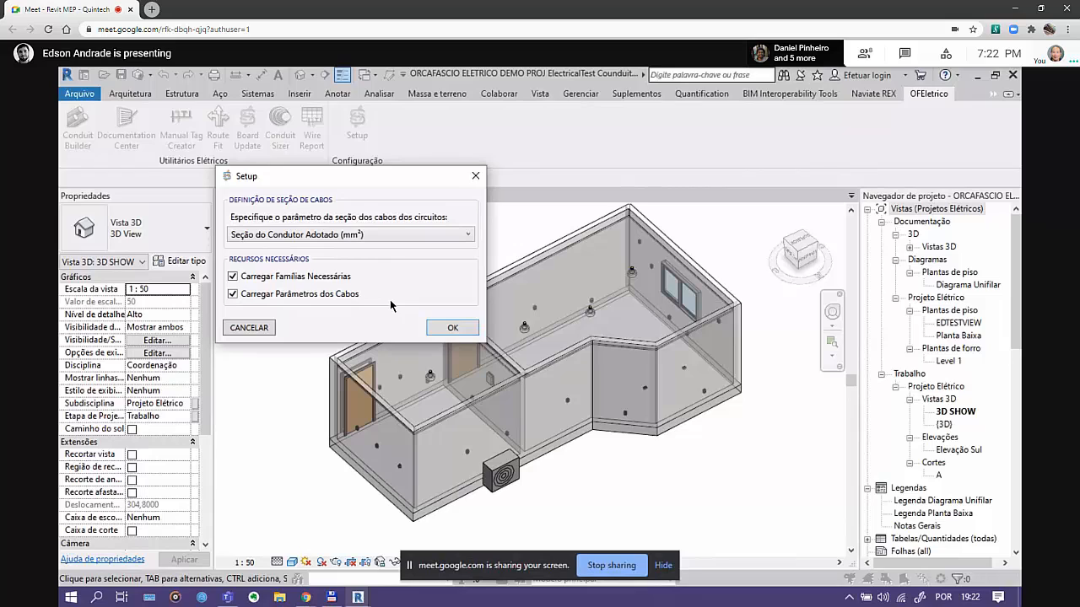
pyautogui.moveTo(390, 304)
pyautogui.click(442, 328)
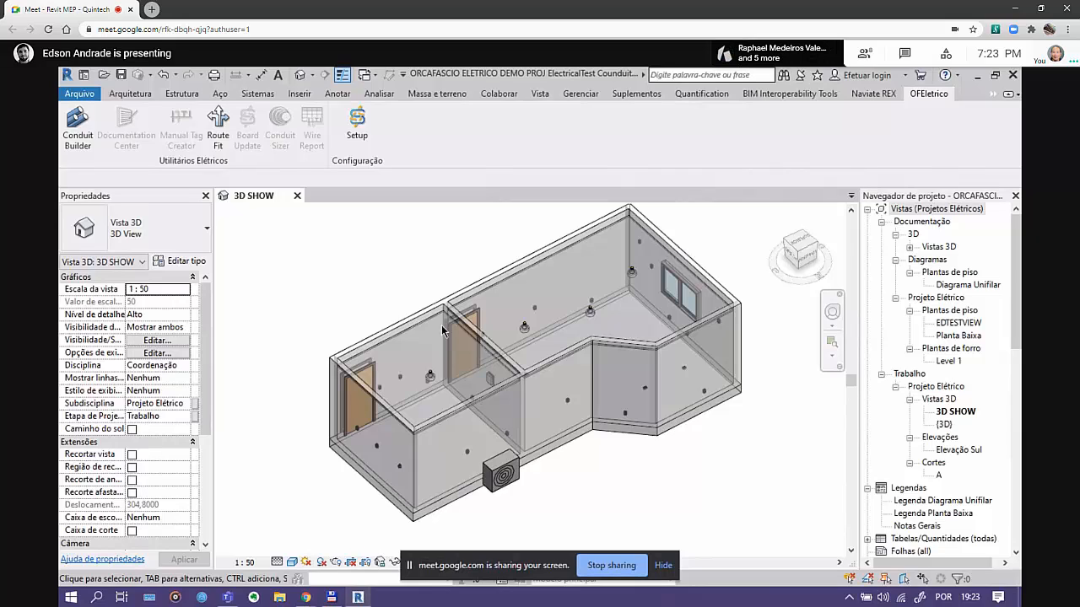
# Examine the wall lights, electrical points and air-conditioning unit across the rooms in the 3D SHOW view
pyautogui.scroll(-1, 468, 343)
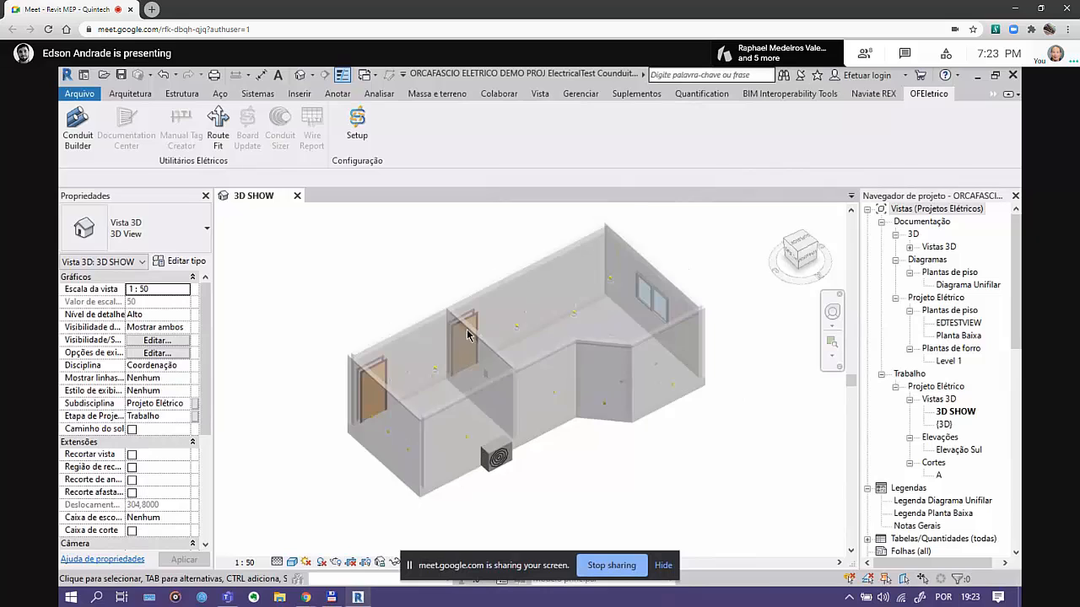
pyautogui.moveTo(469, 332); pyautogui.dragTo(448, 312, button='middle')
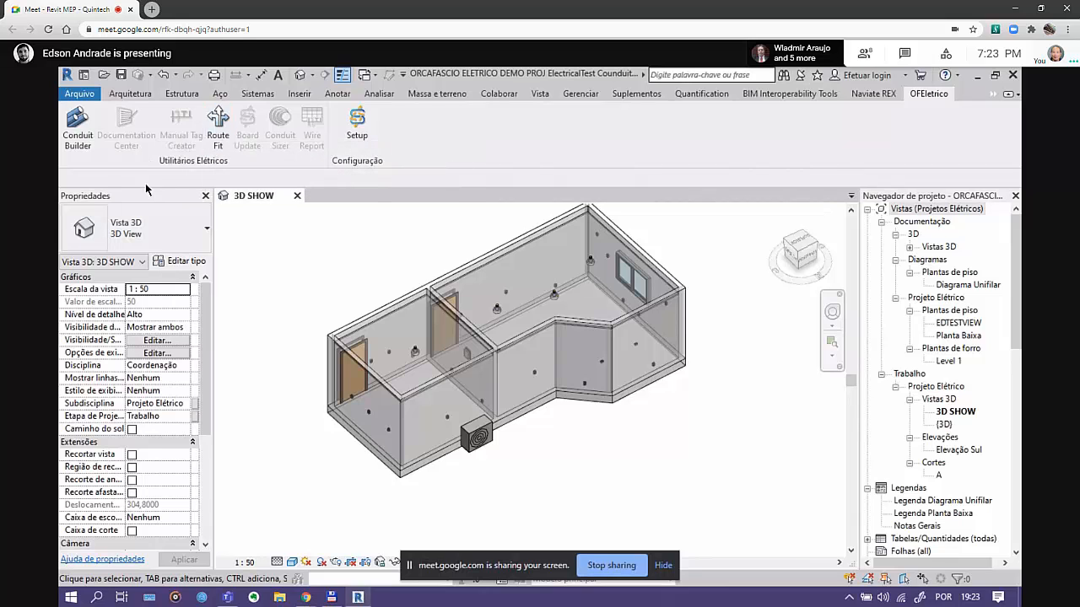
pyautogui.scroll(3, 490, 308)
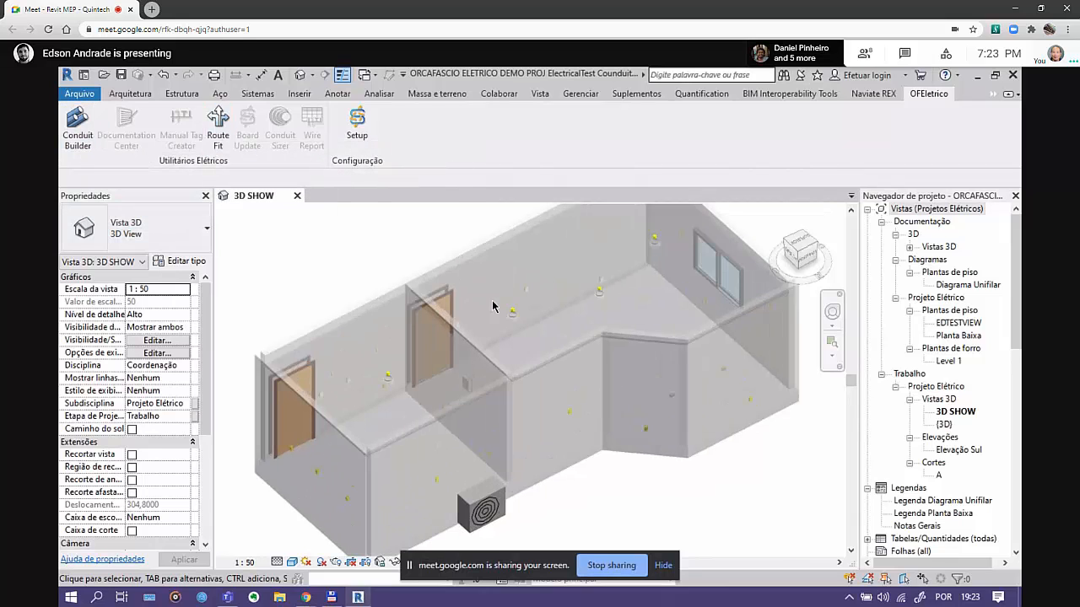
pyautogui.scroll(-2, 495, 305)
pyautogui.moveTo(498, 308); pyautogui.dragTo(504, 322, button='middle')
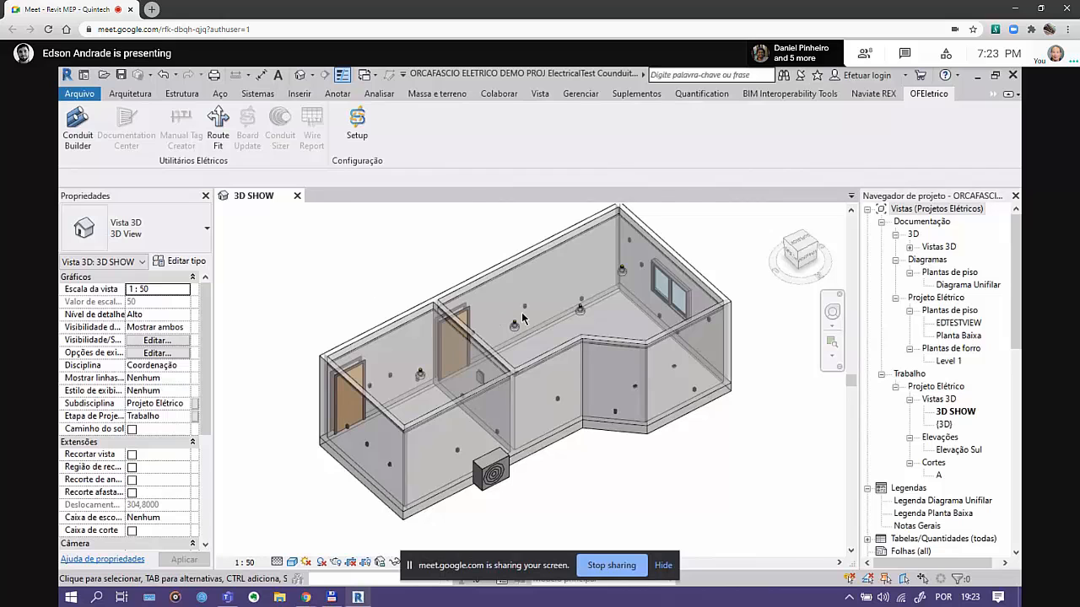
pyautogui.scroll(3, 550, 326)
pyautogui.scroll(-4, 580, 305)
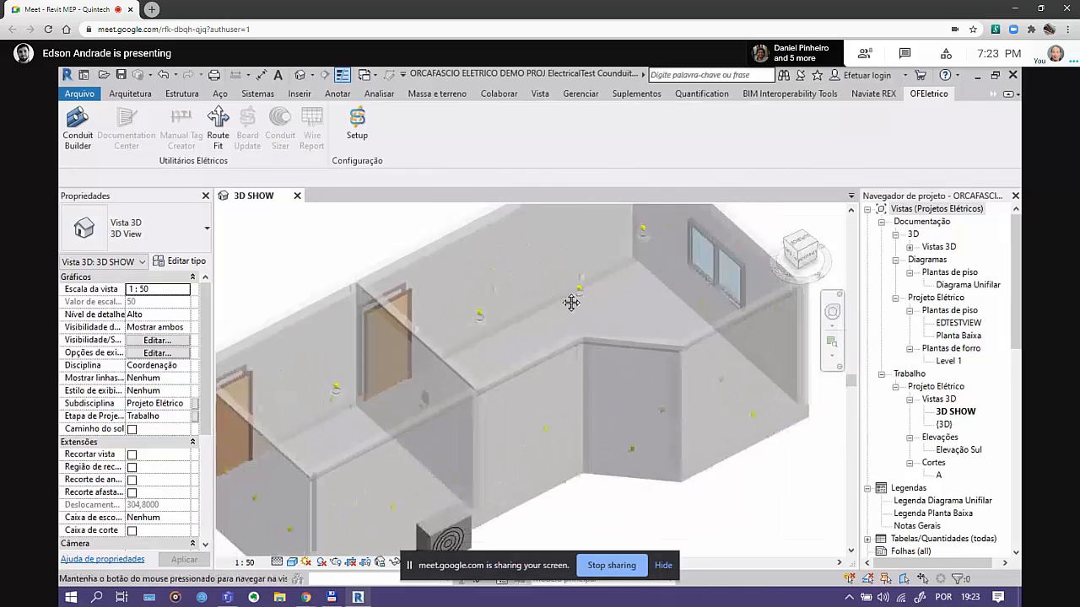
pyautogui.moveTo(586, 360); pyautogui.dragTo(515, 404, button='middle')
pyautogui.scroll(1, 516, 404)
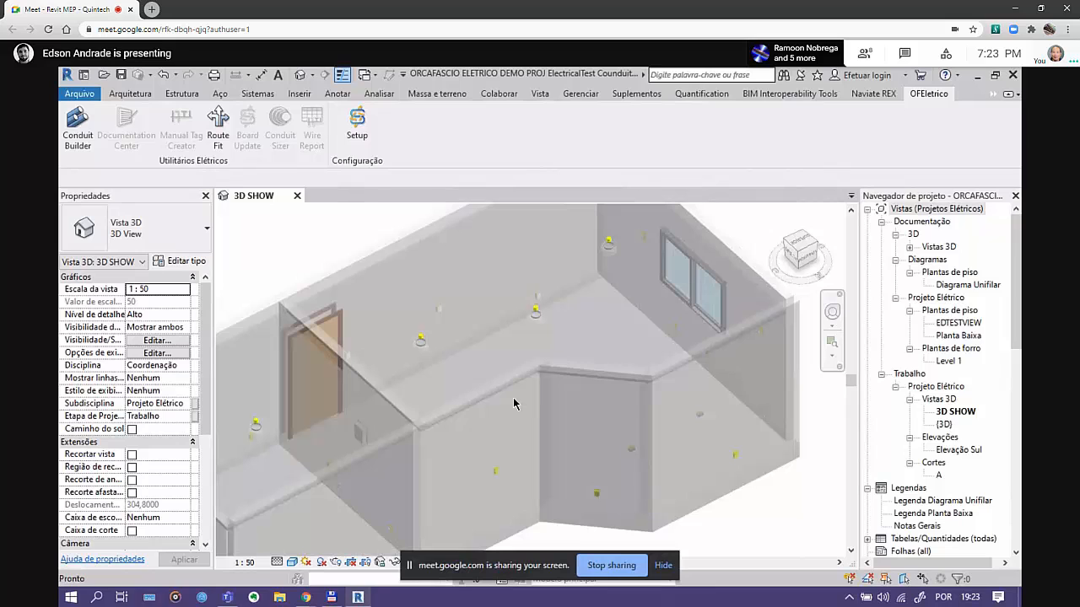
pyautogui.moveTo(553, 394); pyautogui.dragTo(537, 403, button='middle')
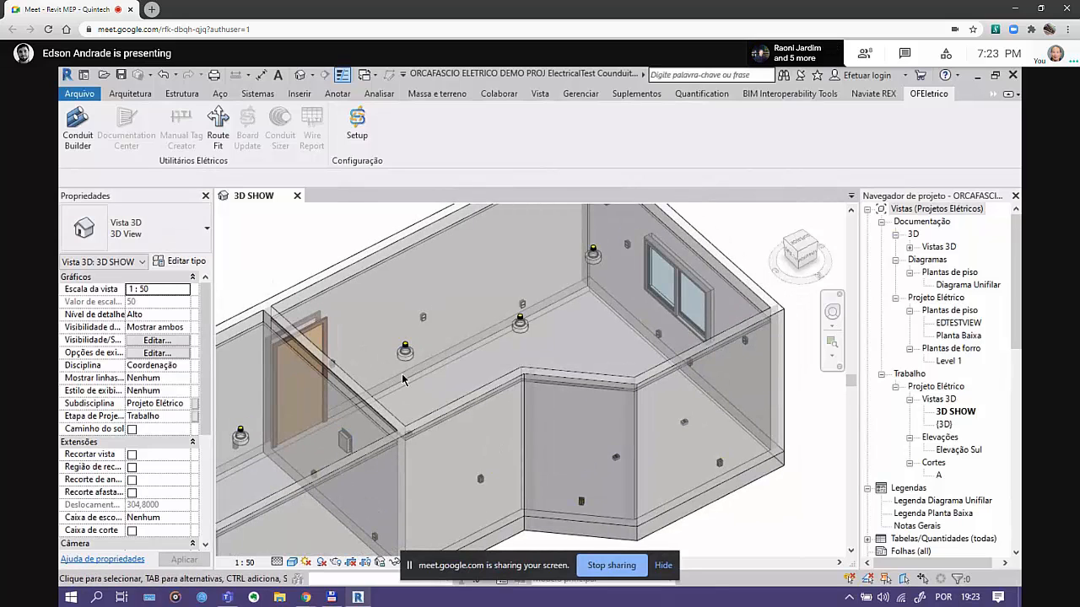
pyautogui.moveTo(405, 377); pyautogui.dragTo(430, 394, button='middle')
pyautogui.scroll(-4, 531, 367)
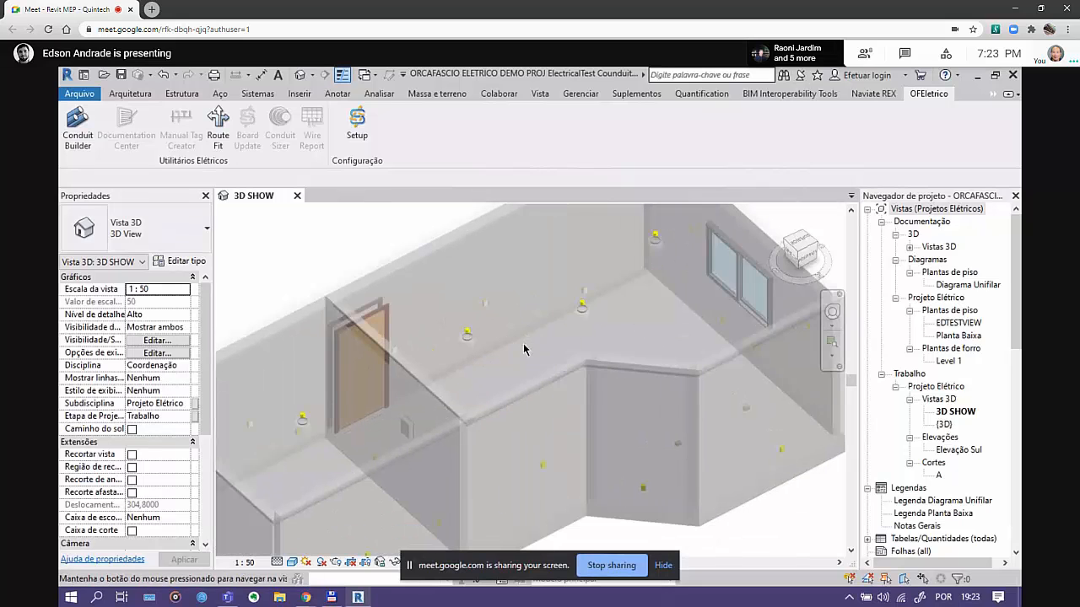
pyautogui.scroll(2, 711, 384)
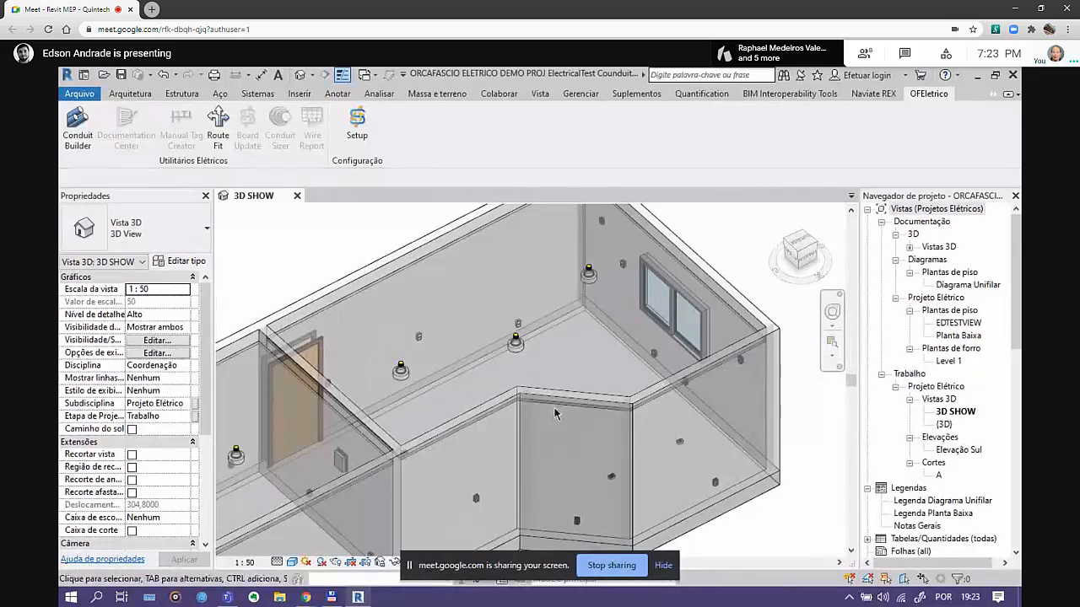
pyautogui.scroll(4, 494, 350)
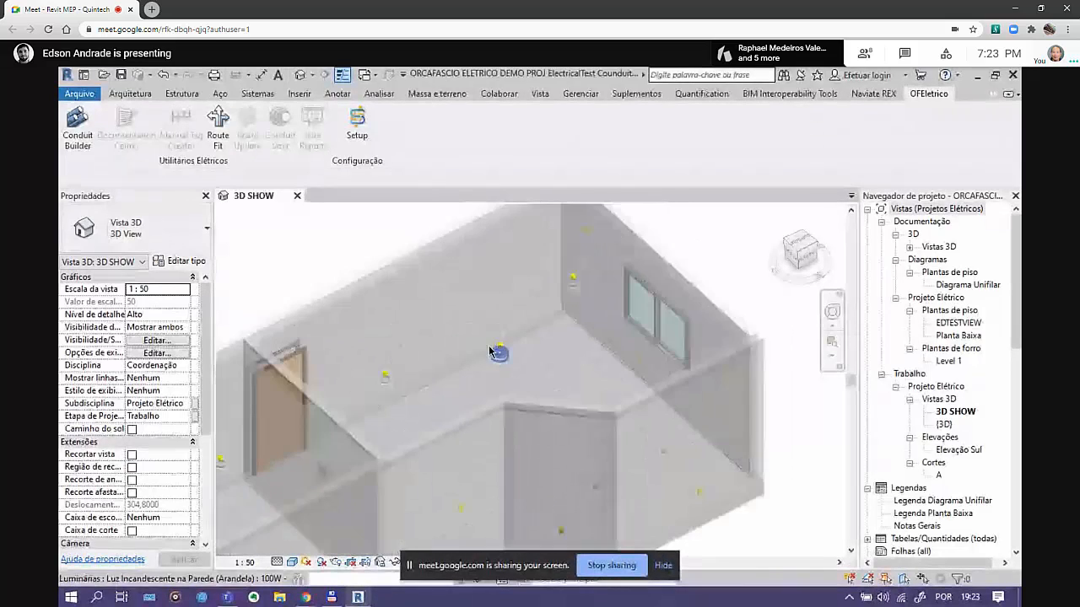
pyautogui.scroll(3, 532, 421)
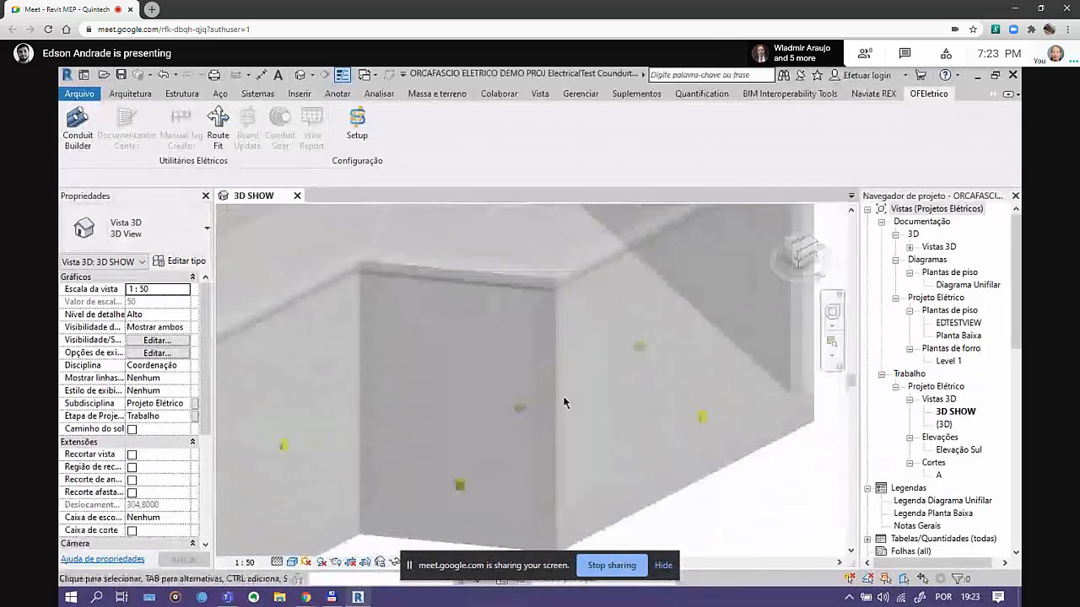
pyautogui.scroll(3, 523, 421)
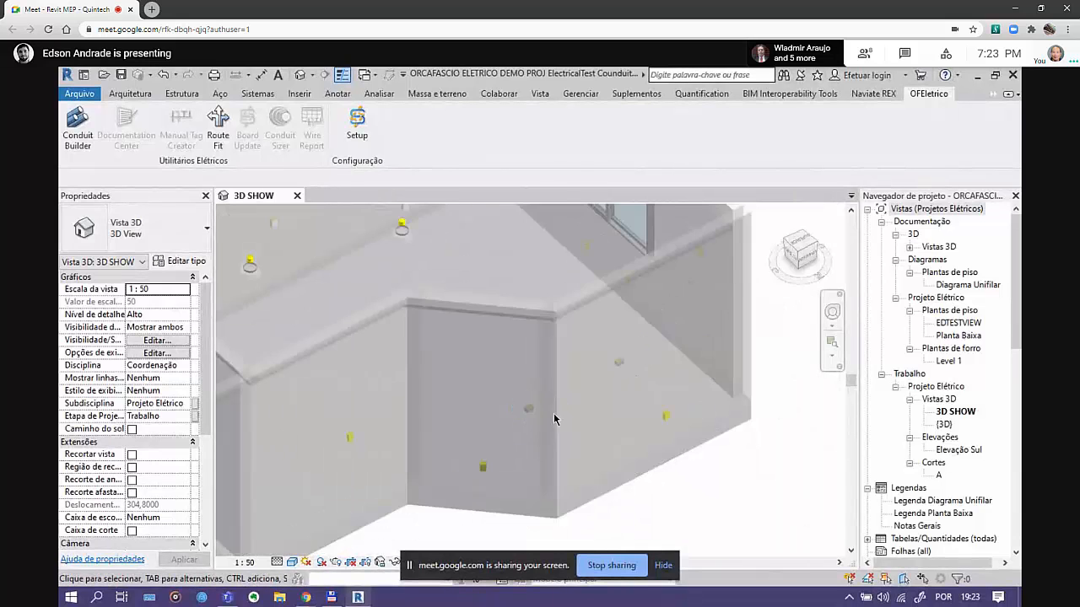
pyautogui.scroll(-6, 510, 439)
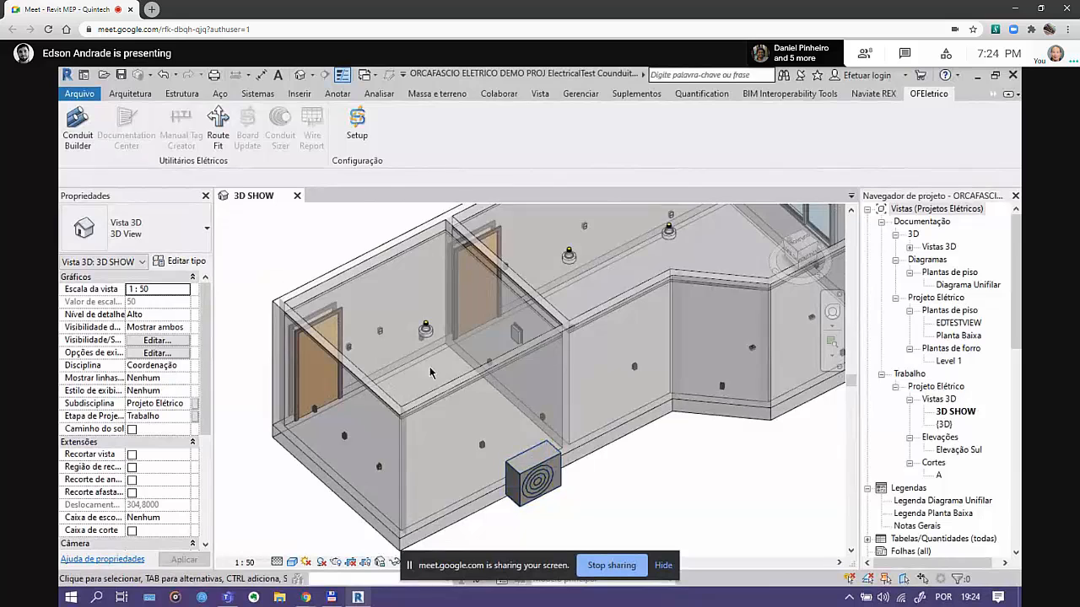
pyautogui.scroll(-2, 354, 345)
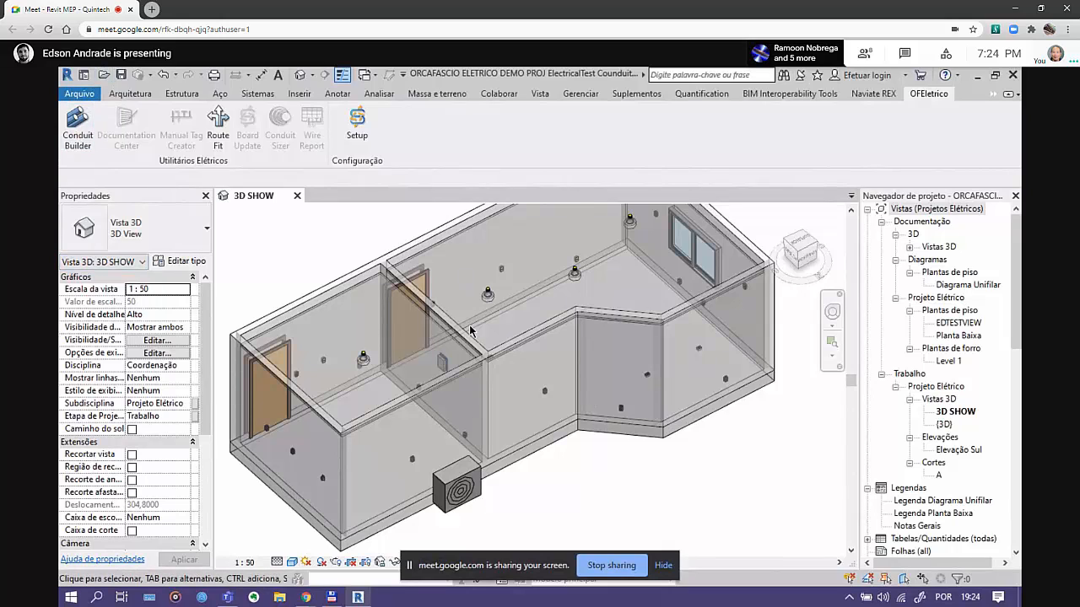
pyautogui.moveTo(628, 349); pyautogui.dragTo(633, 370, button='middle')
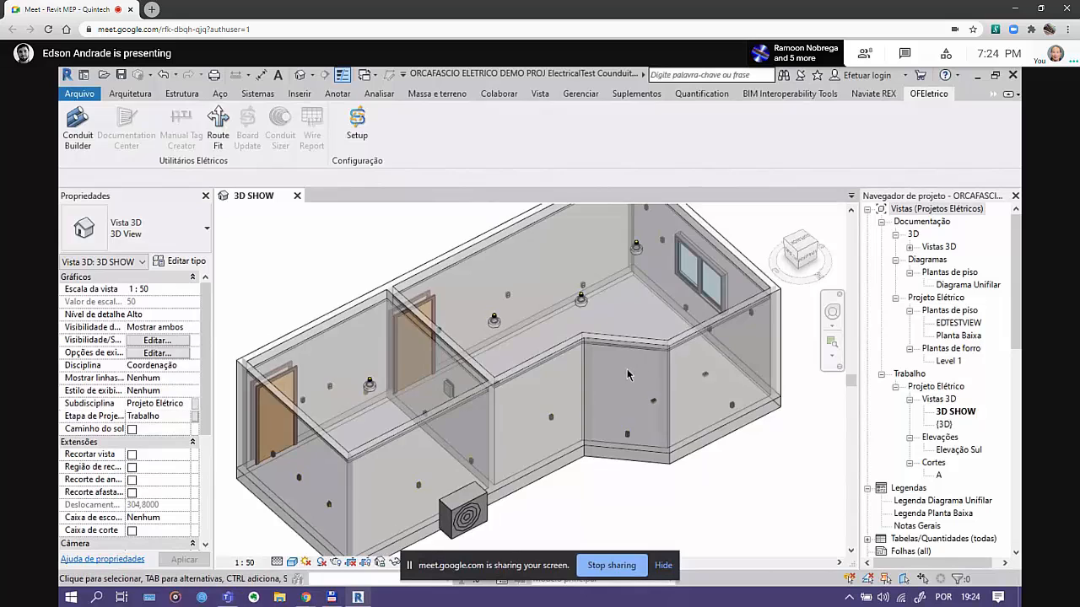
# Start Conduit Builder, move its dialog clear of the model and include ceiling points in the run options
pyautogui.click(81, 145)
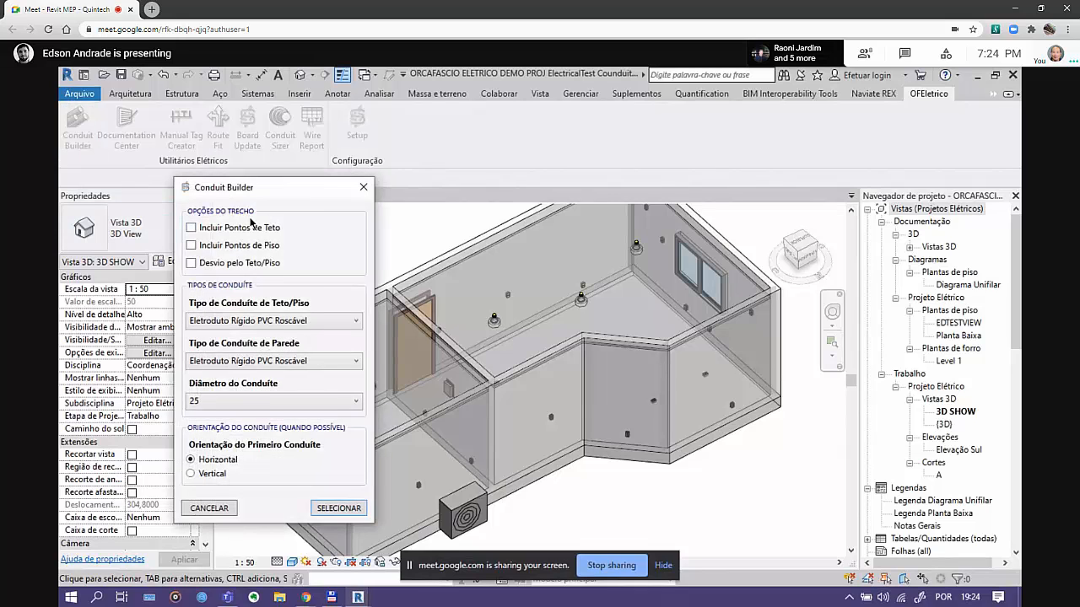
pyautogui.moveTo(249, 158); pyautogui.dragTo(230, 112)
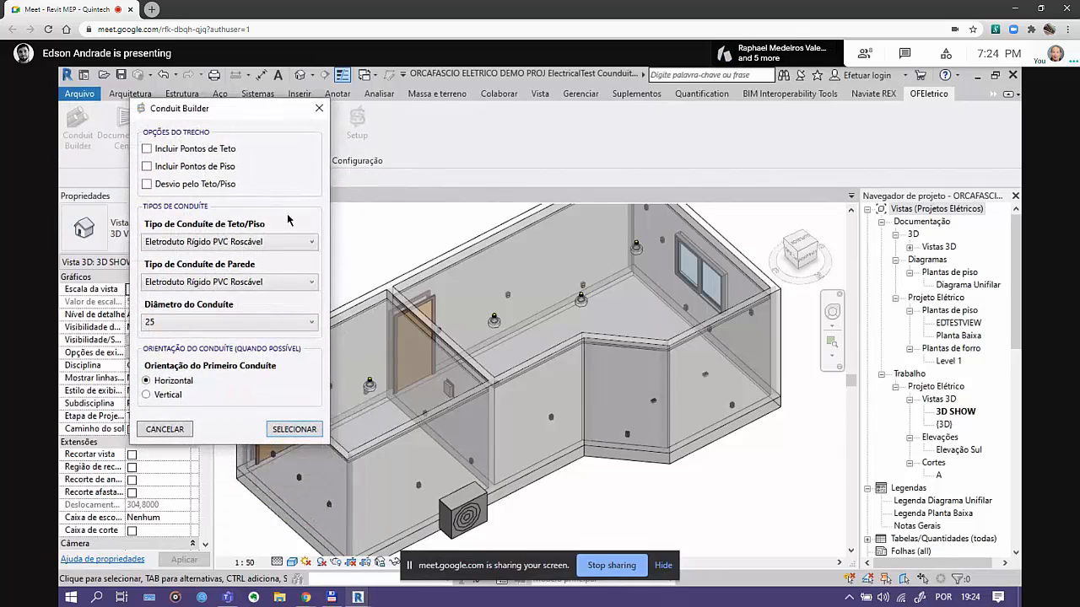
pyautogui.scroll(-1, 531, 313)
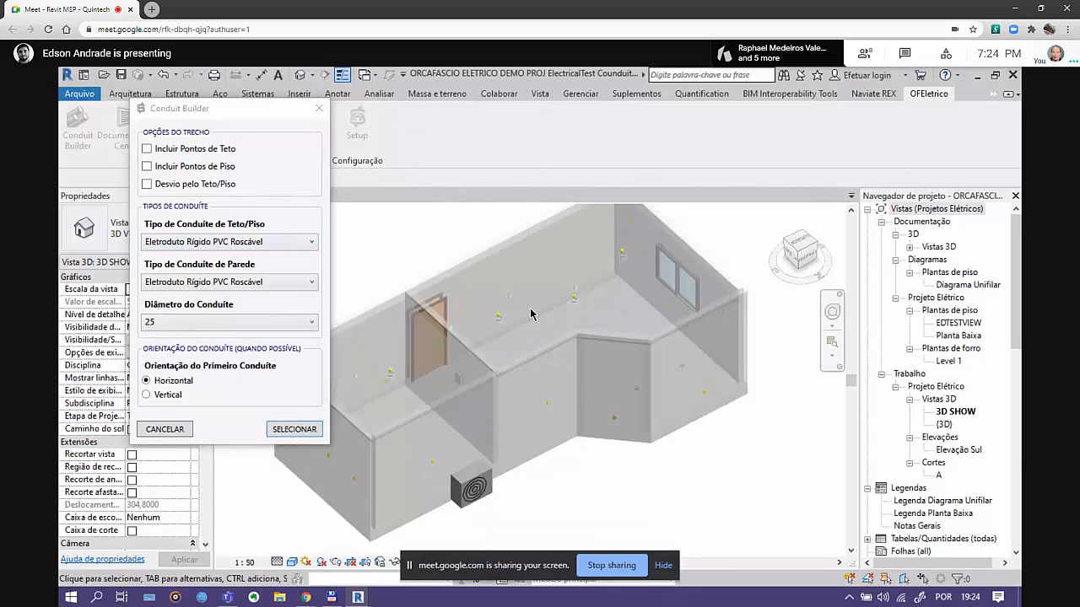
pyautogui.moveTo(556, 318); pyautogui.dragTo(590, 319, button='middle')
pyautogui.scroll(2, 574, 318)
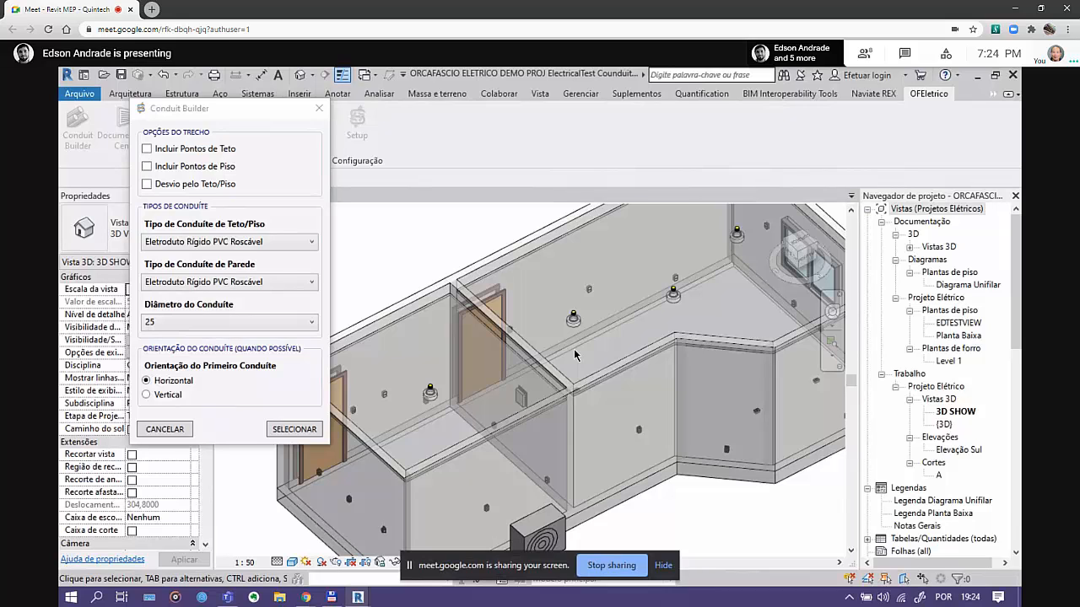
pyautogui.moveTo(620, 320); pyautogui.dragTo(543, 374, button='middle')
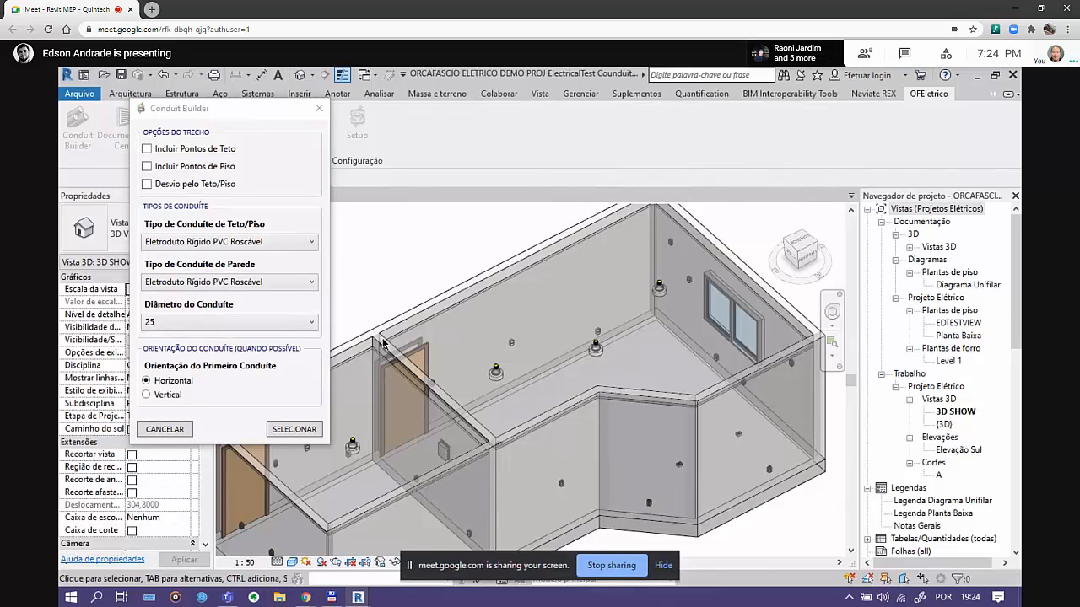
pyautogui.click(147, 152)
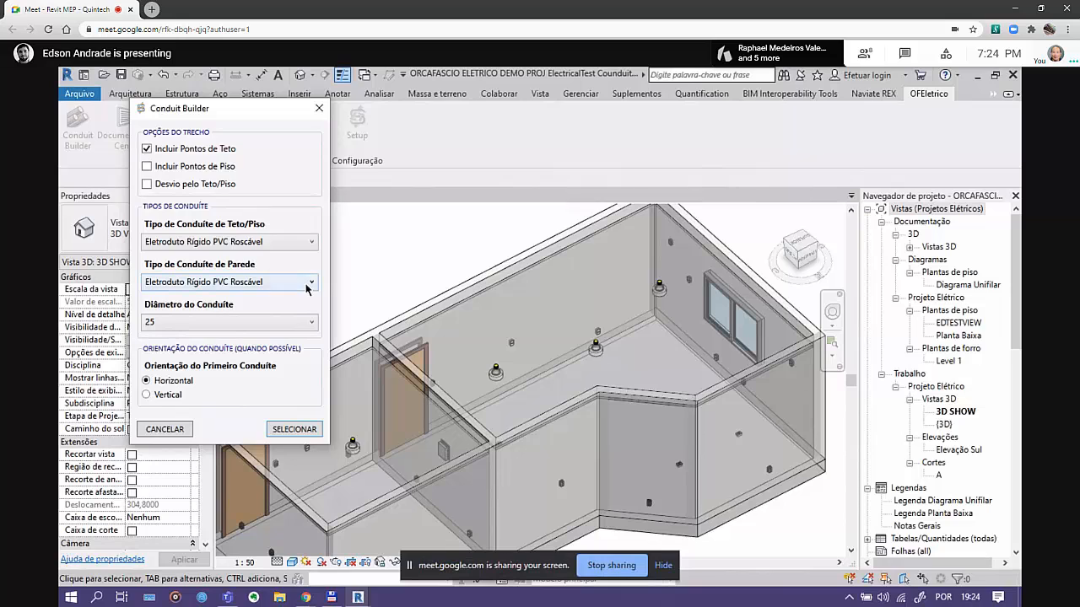
pyautogui.scroll(-2, 451, 250)
pyautogui.moveTo(453, 250); pyautogui.dragTo(464, 244, button='middle')
pyautogui.scroll(1, 465, 244)
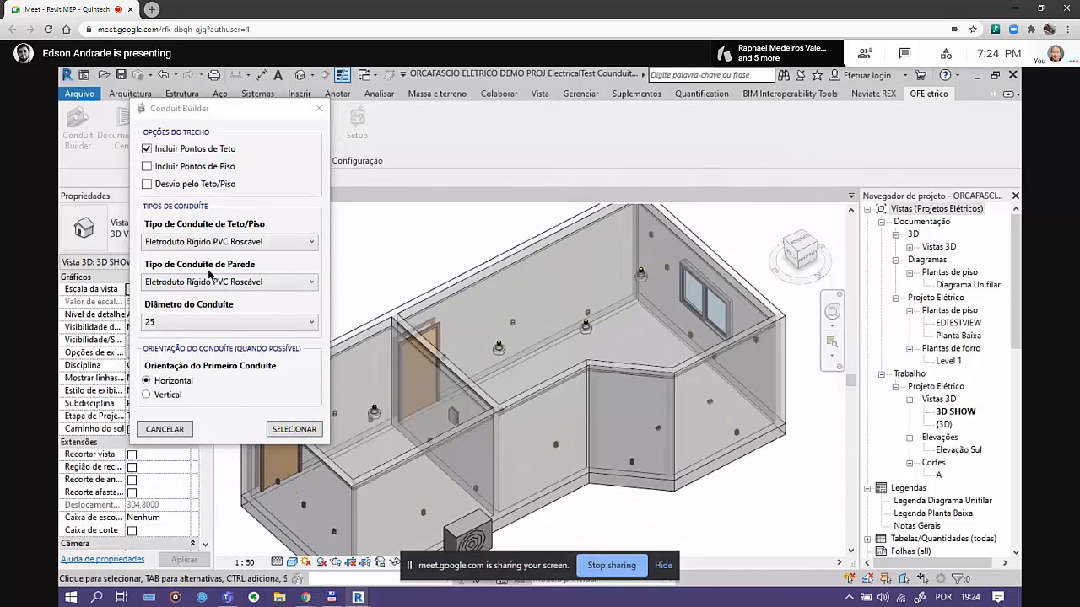
# Set the wall conduit type to the yellow corrugated flexible PVC conduit, Eletroduto Flexível Corrugado de PVC amarelo_Tigreflex
pyautogui.scroll(1, 544, 254)
pyautogui.scroll(-1, 544, 254)
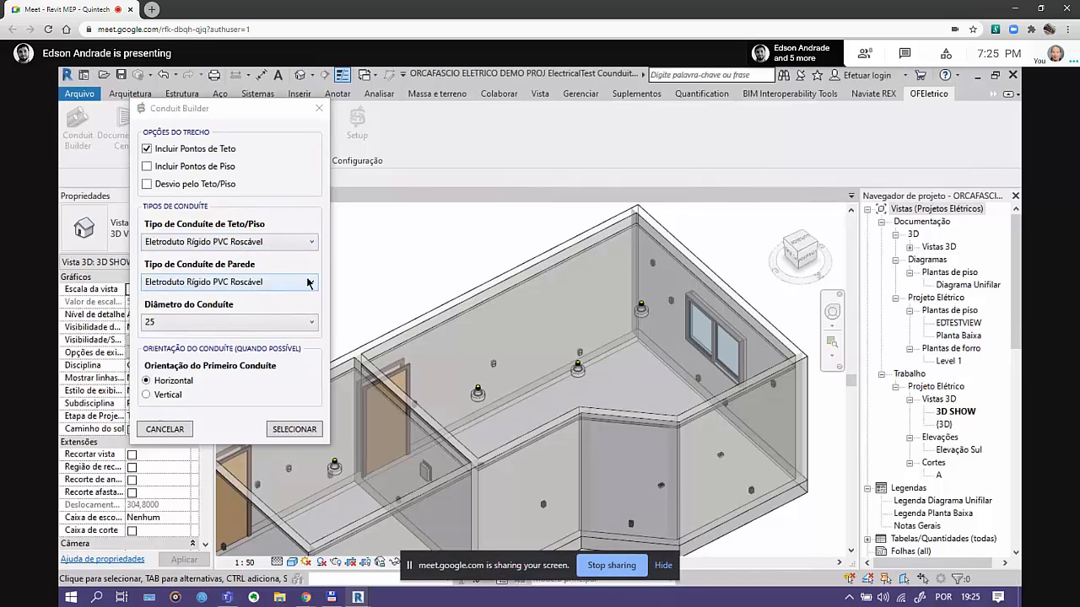
pyautogui.click(233, 287)
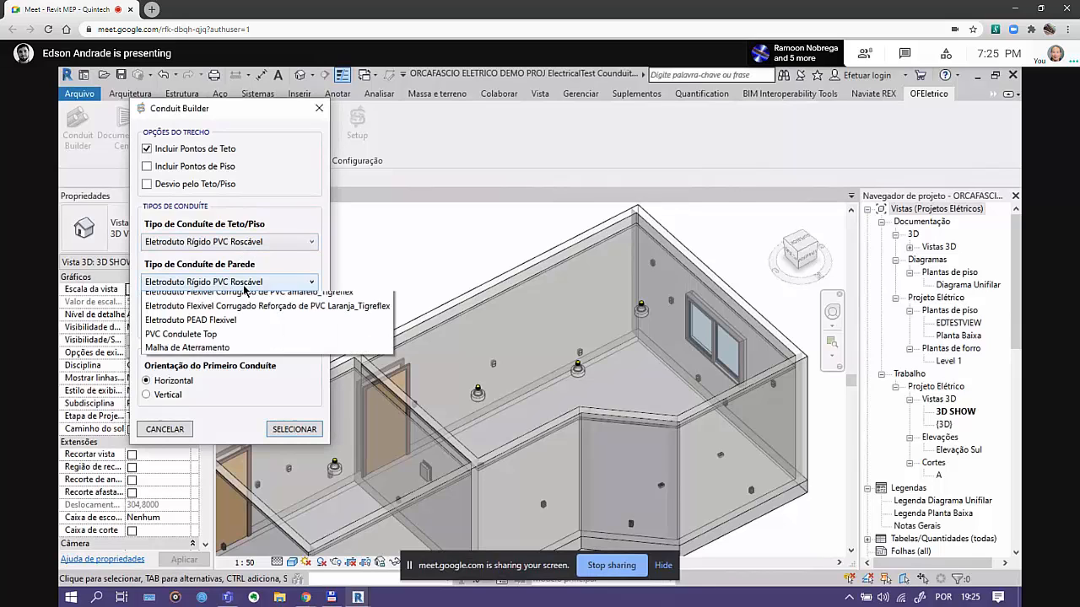
pyautogui.click(259, 313)
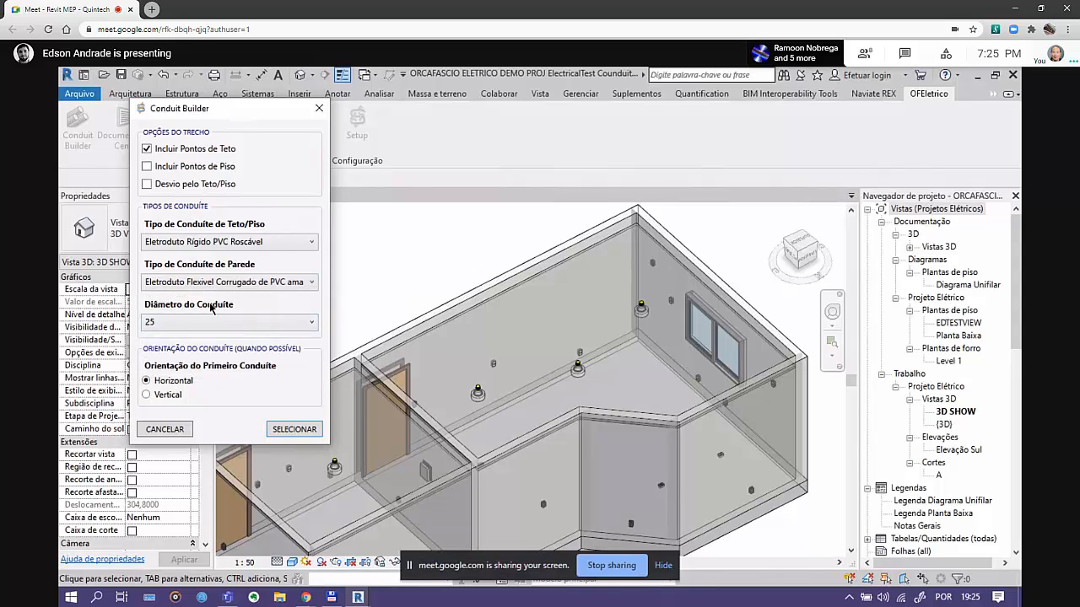
# Review the available conduit diameters and choose 25 as the conduit diameter
pyautogui.click(199, 326)
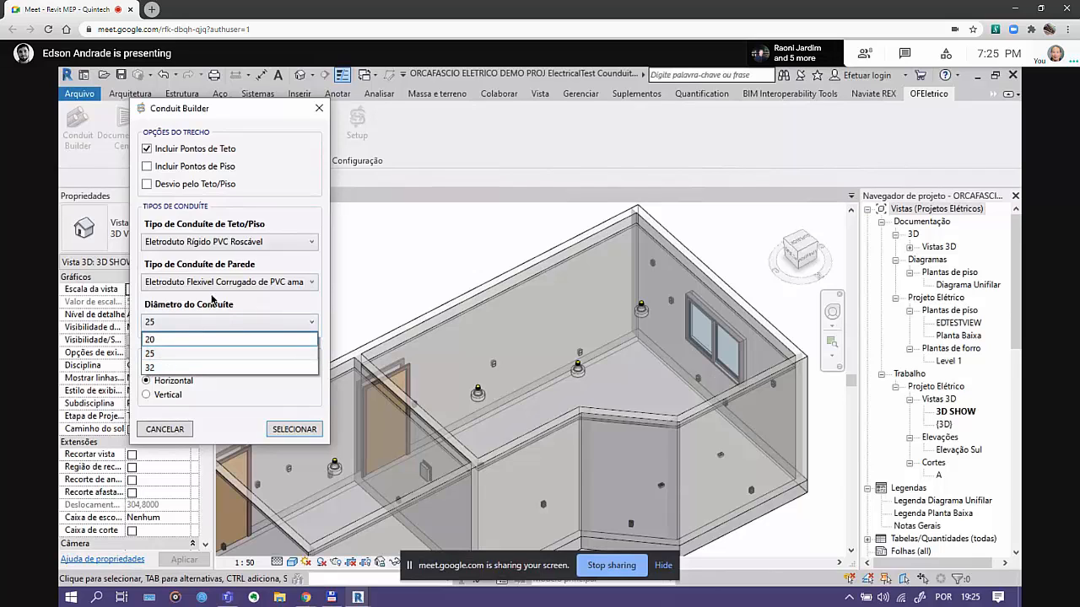
pyautogui.click(252, 265)
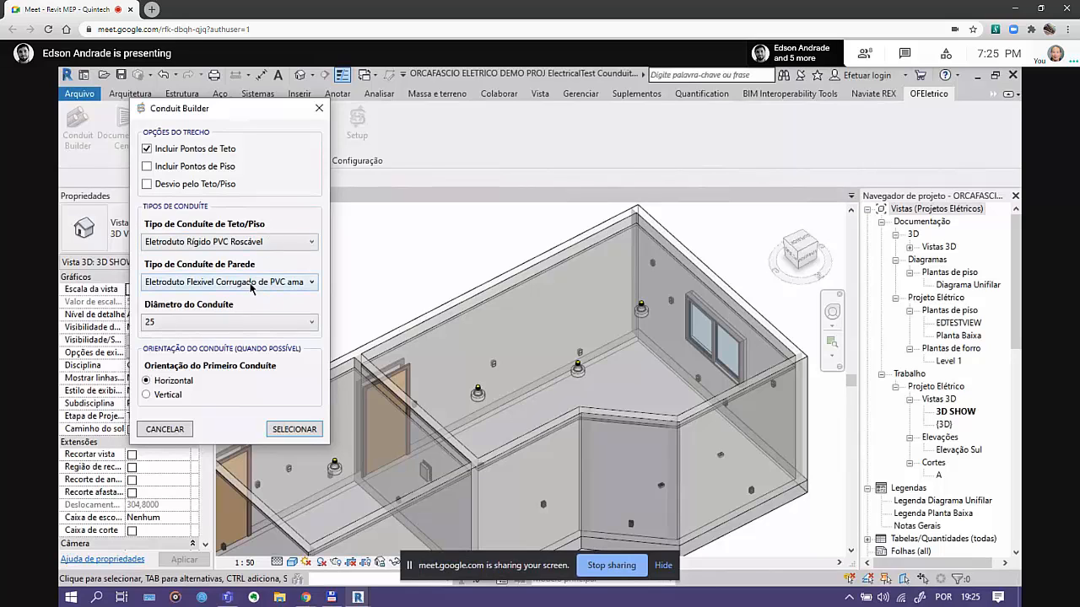
pyautogui.click(234, 324)
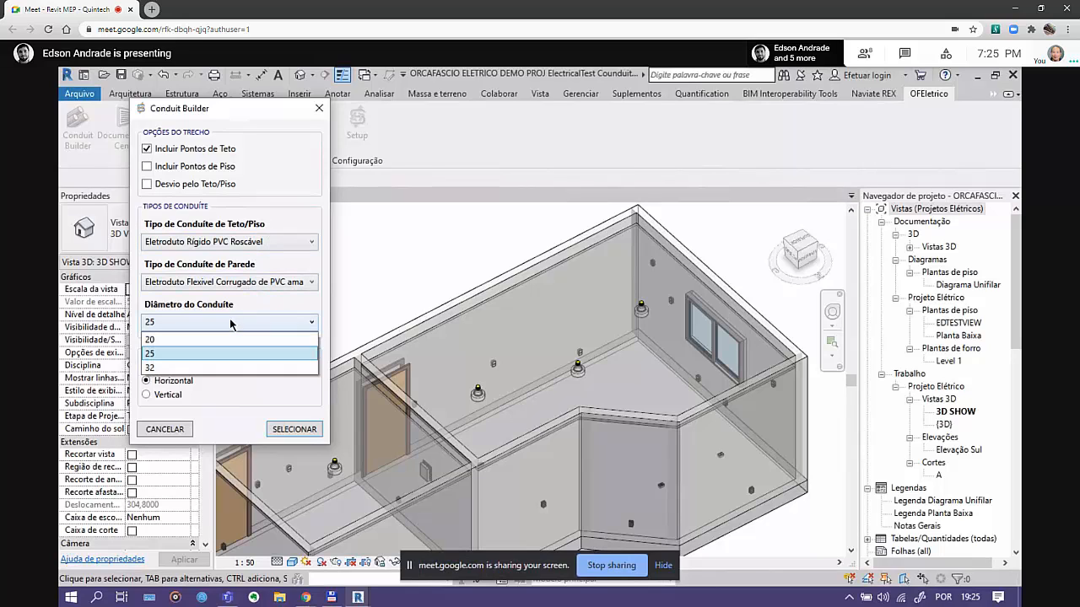
pyautogui.click(157, 355)
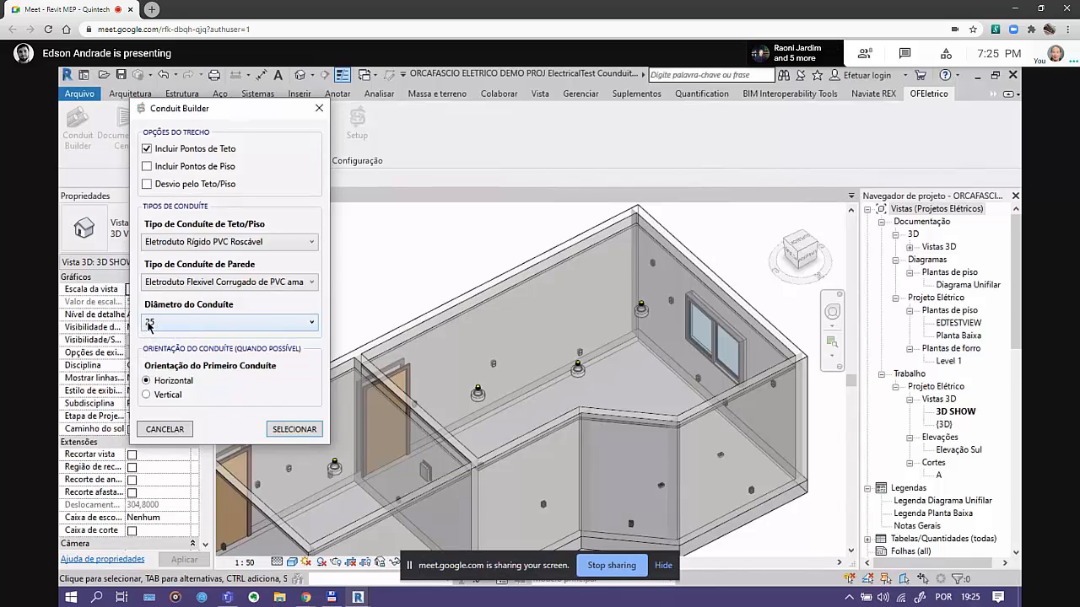
pyautogui.click(148, 324)
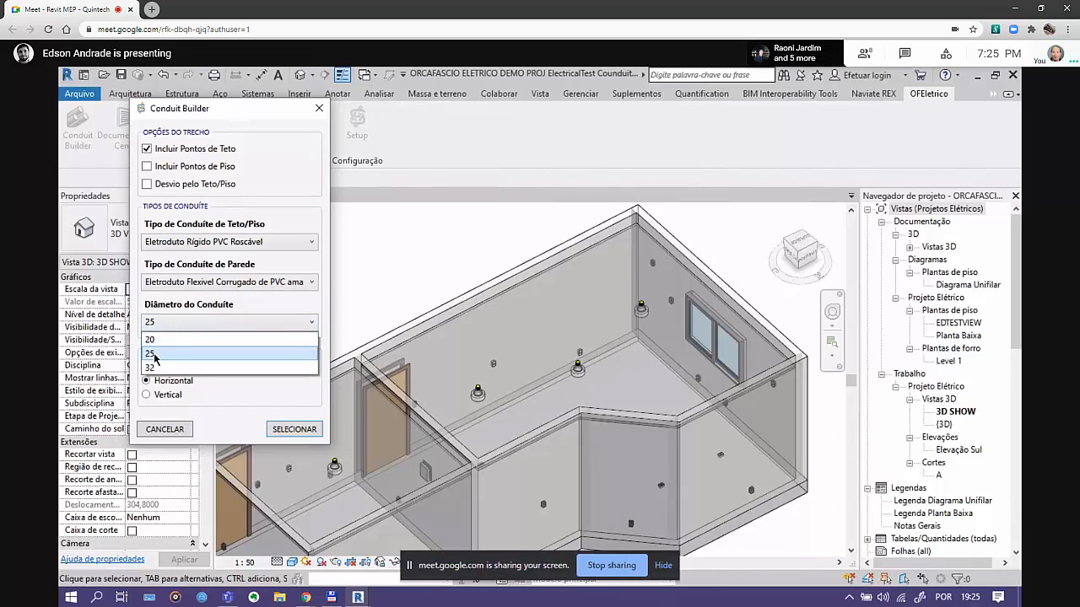
pyautogui.click(155, 354)
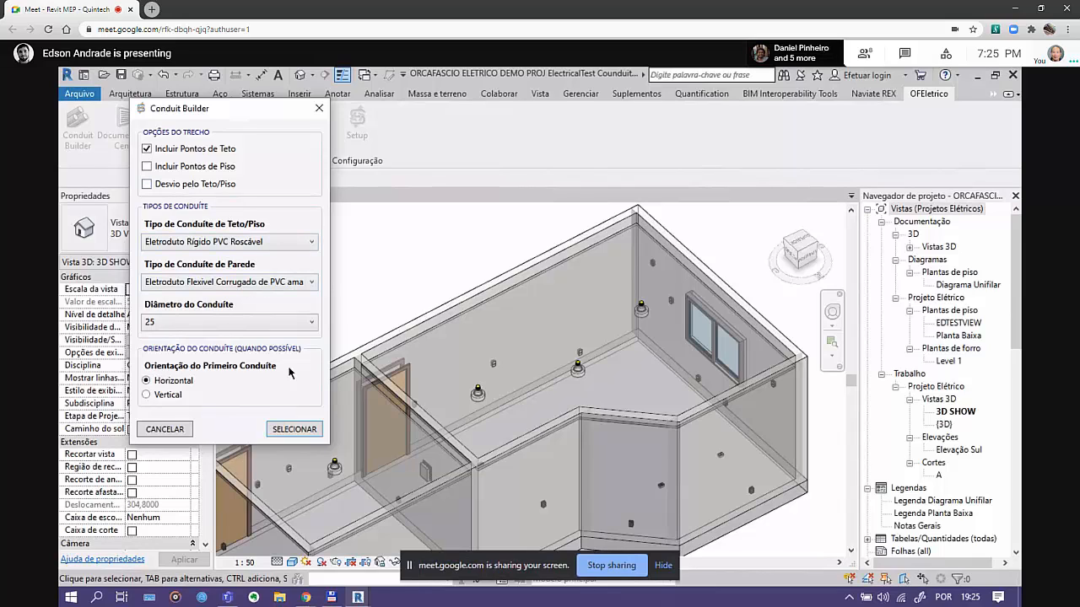
# Route a conduit between the ceiling light in the smaller room and the electrical panel on the dividing wall
pyautogui.click(292, 433)
pyautogui.scroll(-2, 457, 408)
pyautogui.moveTo(475, 413); pyautogui.dragTo(561, 317, button='middle')
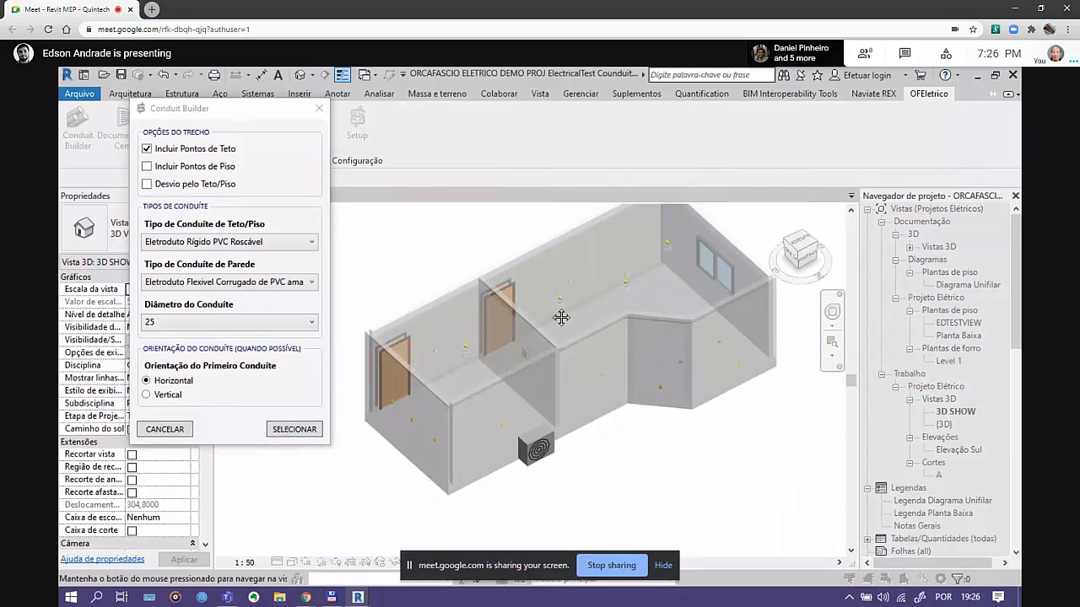
pyautogui.scroll(2, 473, 361)
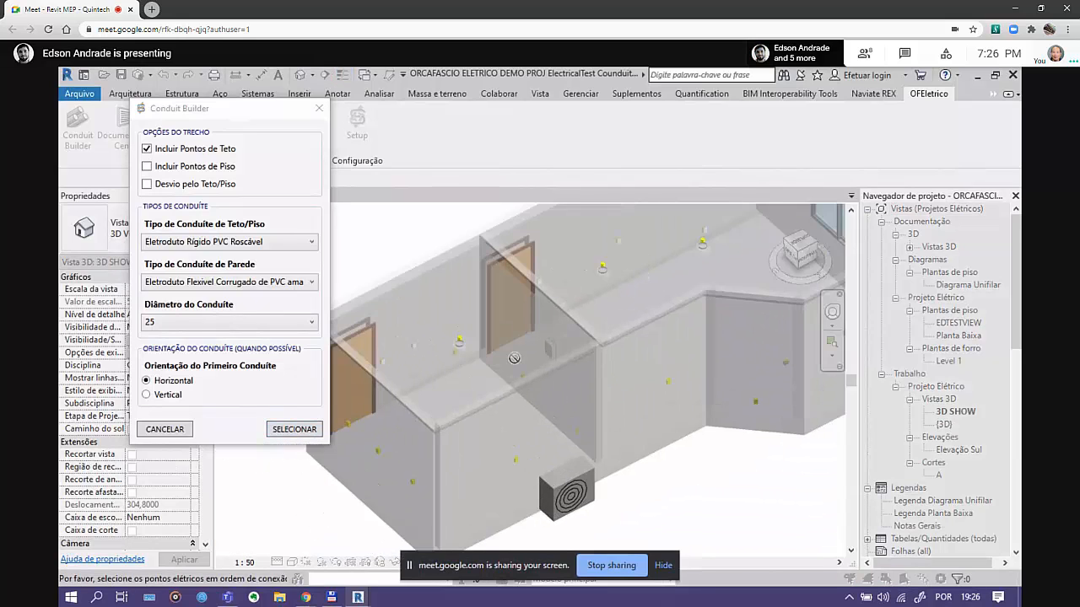
pyautogui.scroll(3, 513, 357)
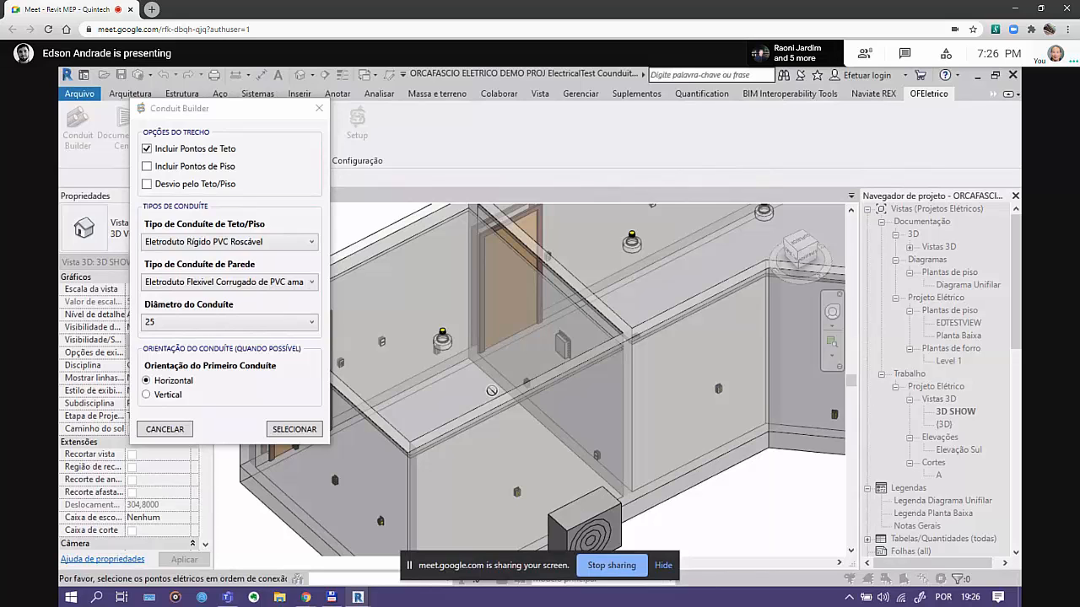
pyautogui.press('Escape')
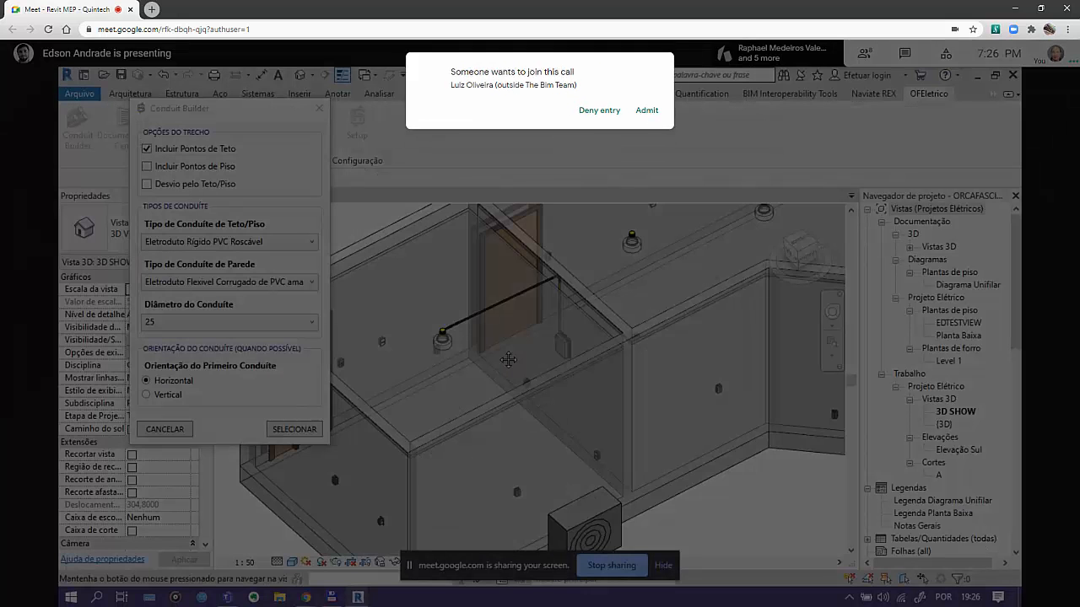
# Examine the conduit and fittings between the ceiling light and the panel, and admit the waiting participant to the call
pyautogui.scroll(3, 565, 288)
pyautogui.scroll(2, 486, 349)
pyautogui.moveTo(486, 349); pyautogui.dragTo(535, 348, button='middle')
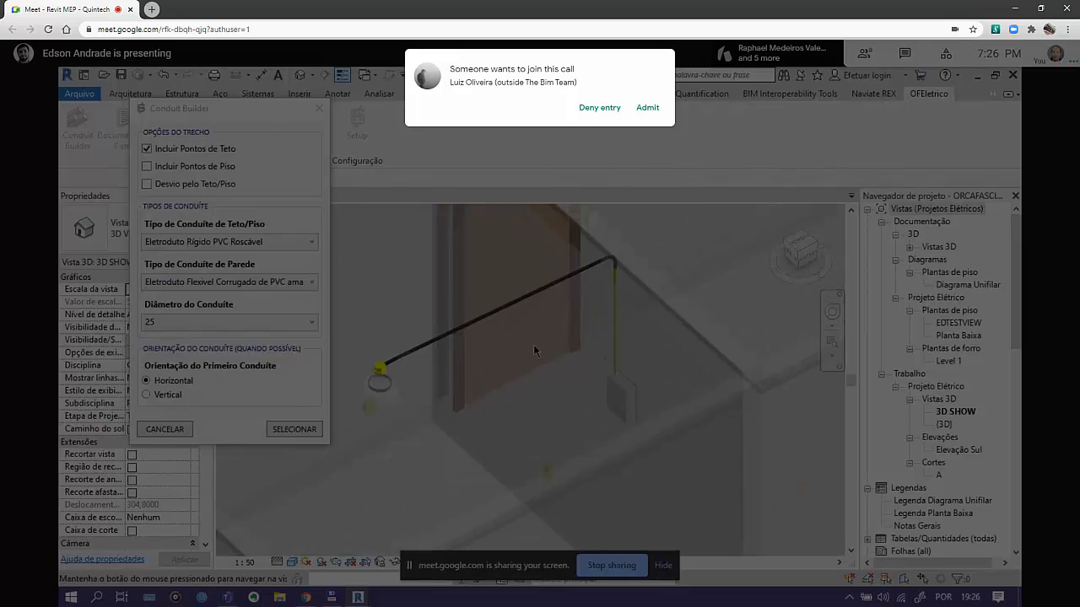
pyautogui.scroll(2, 388, 373)
pyautogui.moveTo(616, 292); pyautogui.dragTo(568, 370, button='middle')
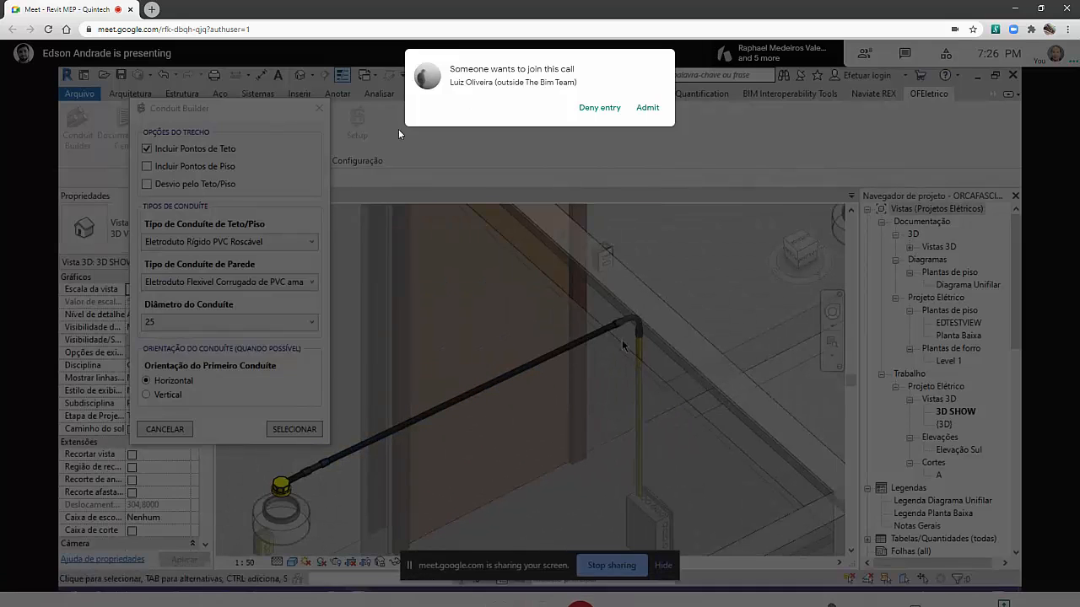
pyautogui.click(647, 108)
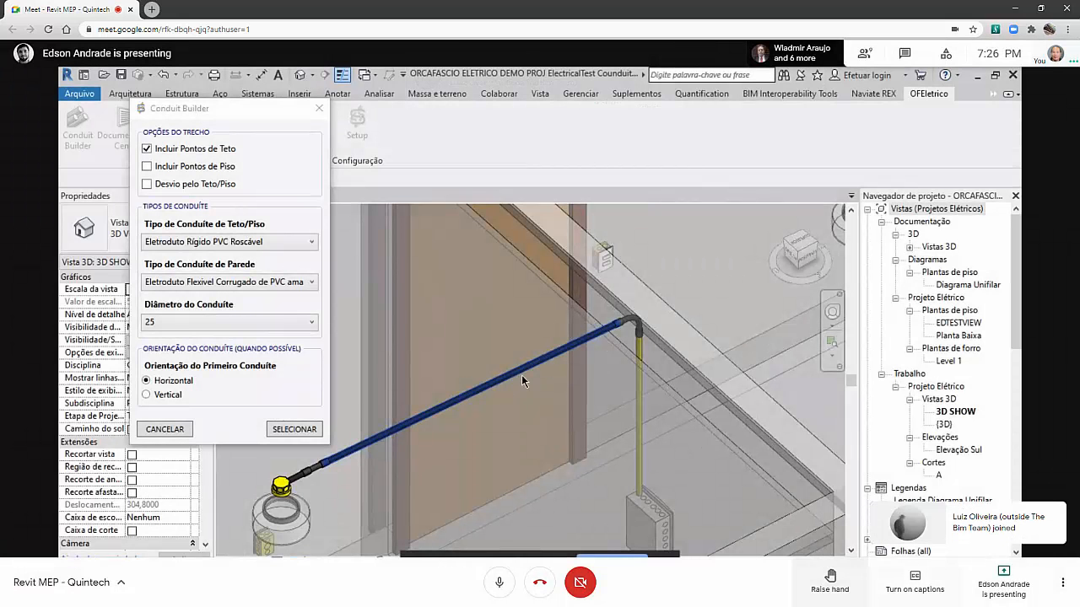
pyautogui.scroll(-6, 637, 403)
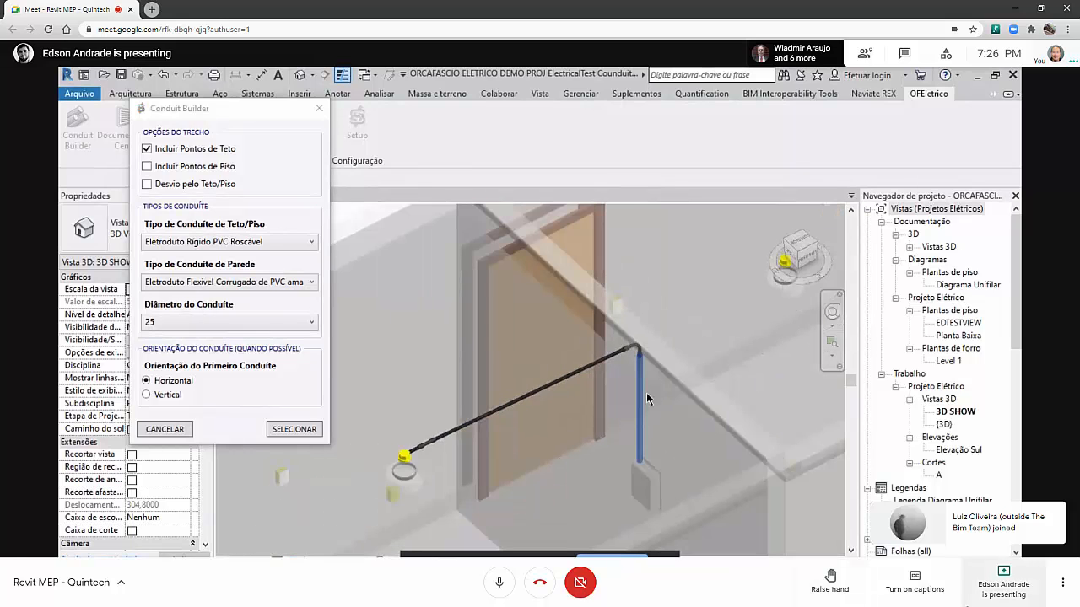
pyautogui.scroll(-5, 632, 403)
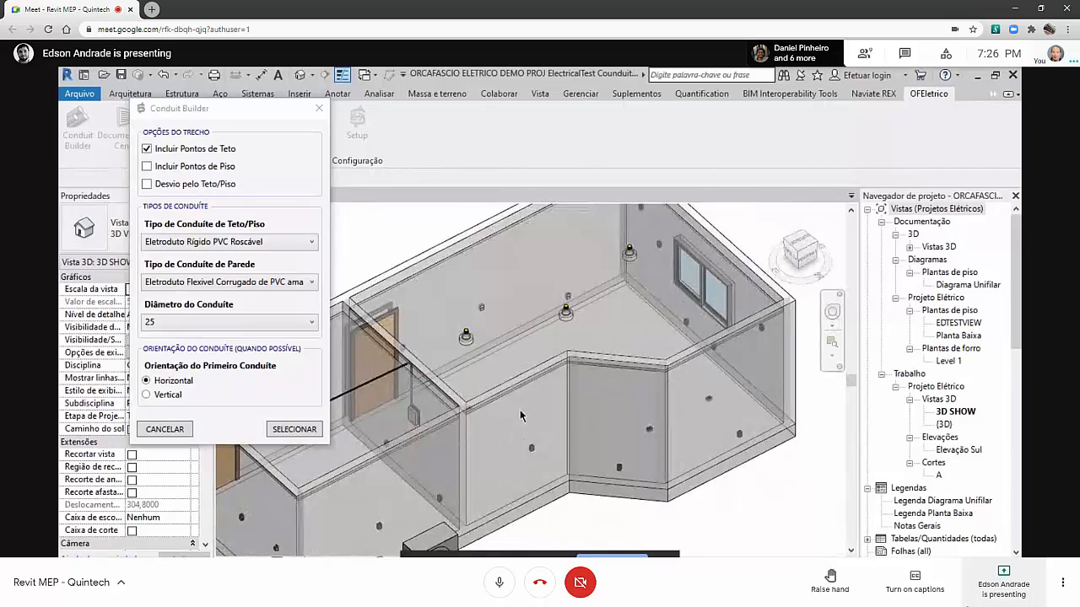
# Include floor points in the Conduit Builder run options
pyautogui.scroll(2, 523, 434)
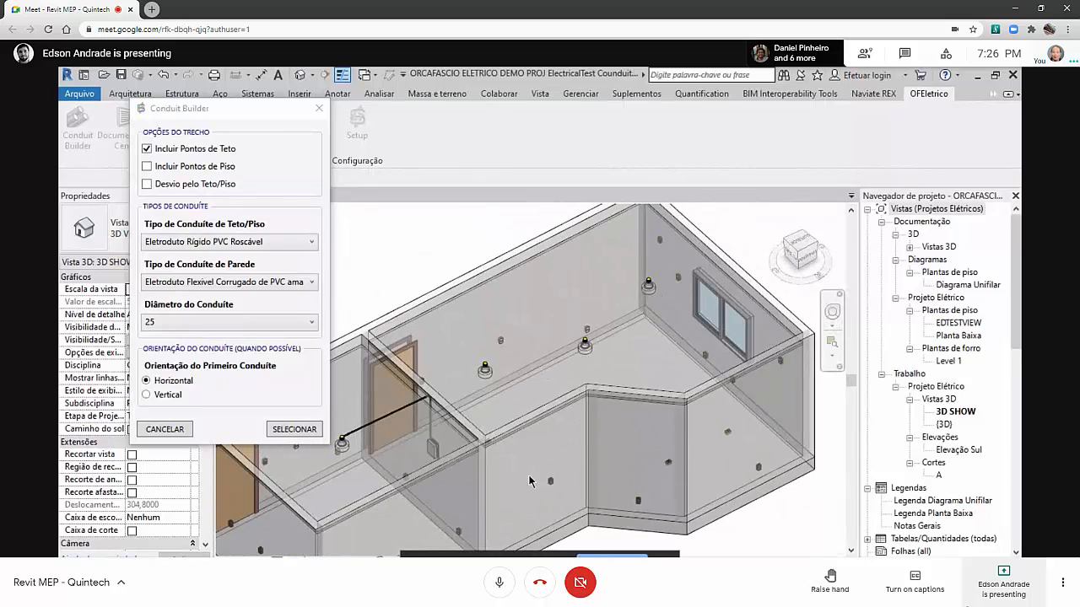
pyautogui.moveTo(570, 423); pyautogui.dragTo(562, 397, button='middle')
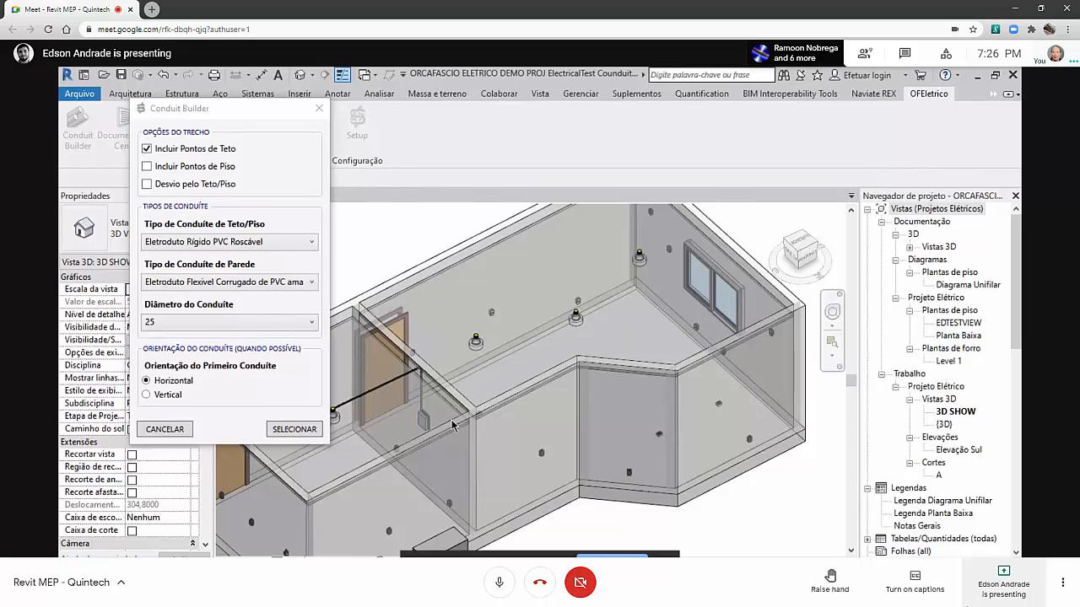
pyautogui.click(147, 167)
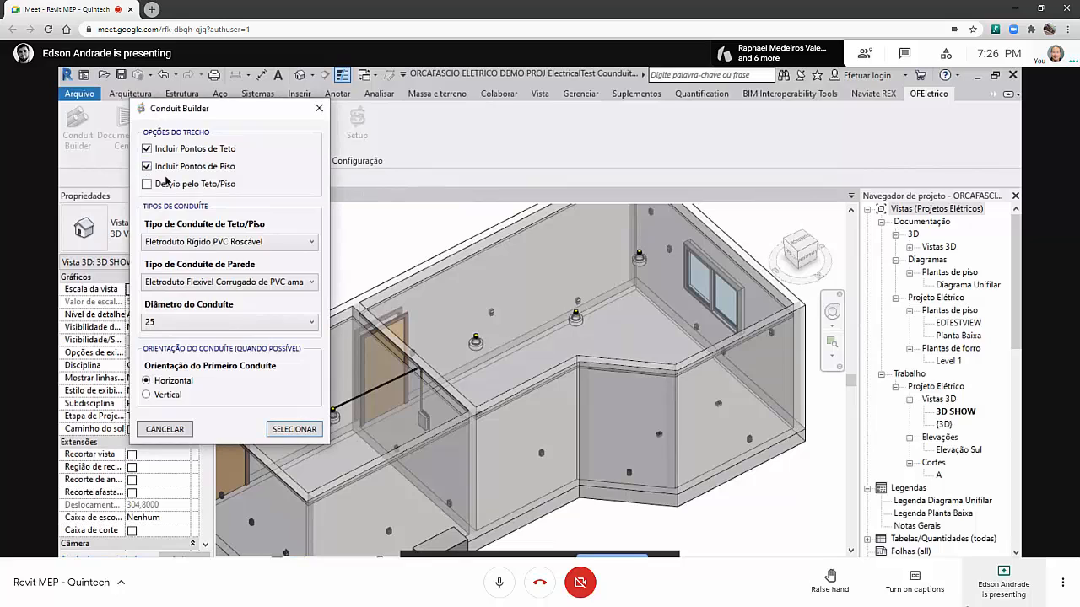
# Route conduits through the larger room's wall, ceiling and floor points to the panel, and admit the waiting participant to the call
pyautogui.click(295, 434)
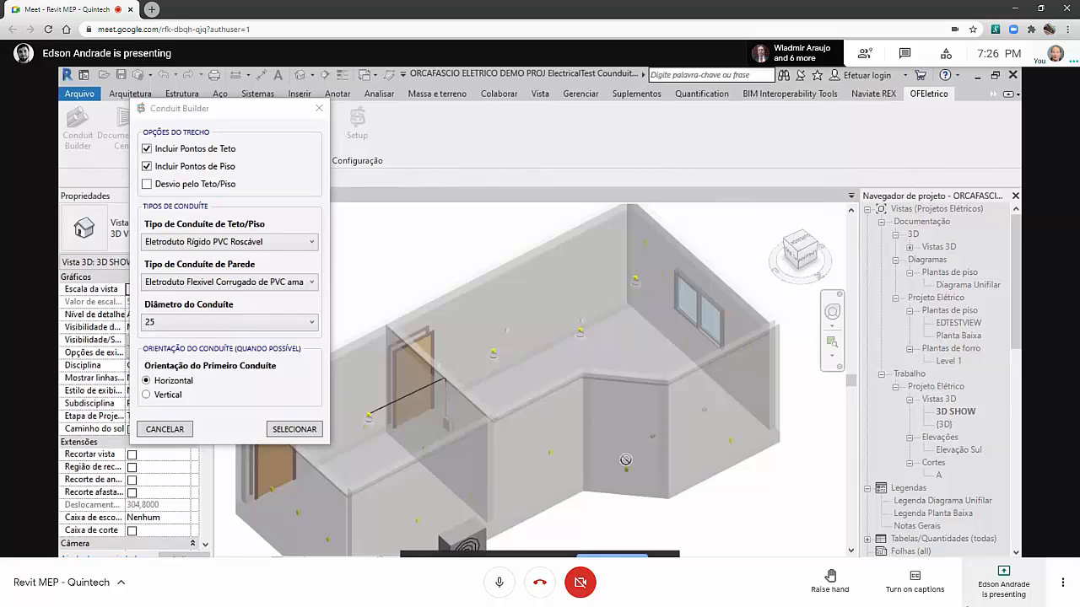
pyautogui.scroll(4, 424, 379)
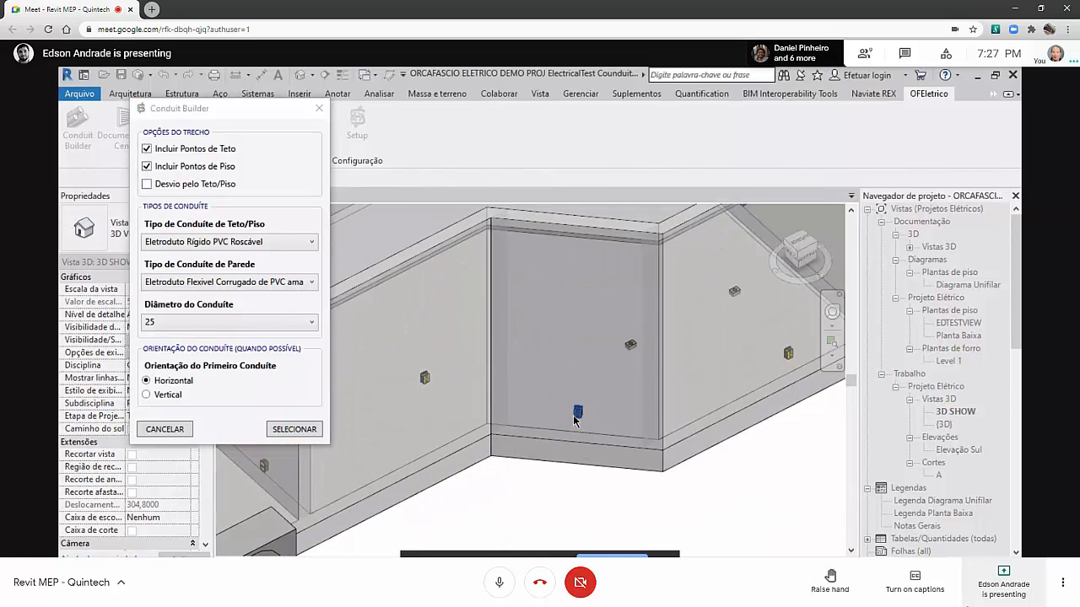
pyautogui.scroll(-5, 726, 451)
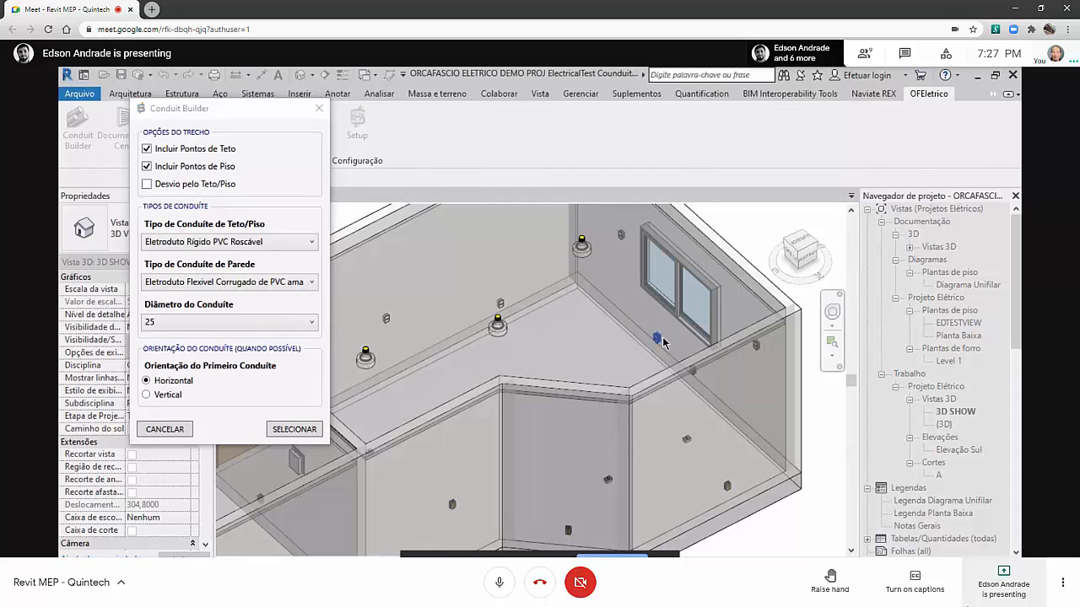
pyautogui.moveTo(596, 356); pyautogui.dragTo(640, 472, button='middle')
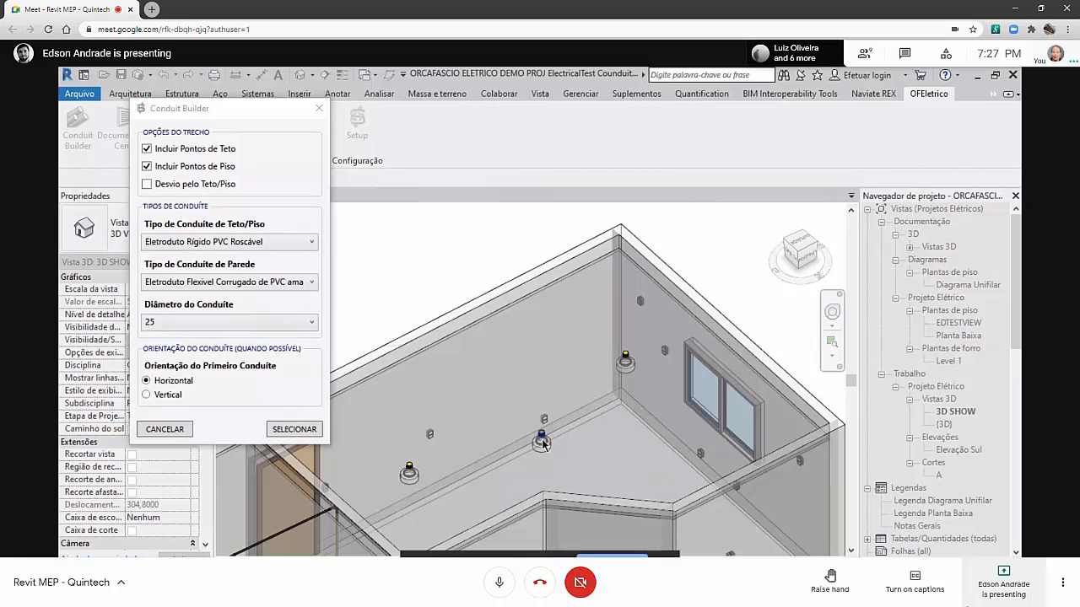
pyautogui.moveTo(526, 456); pyautogui.dragTo(561, 304, button='middle')
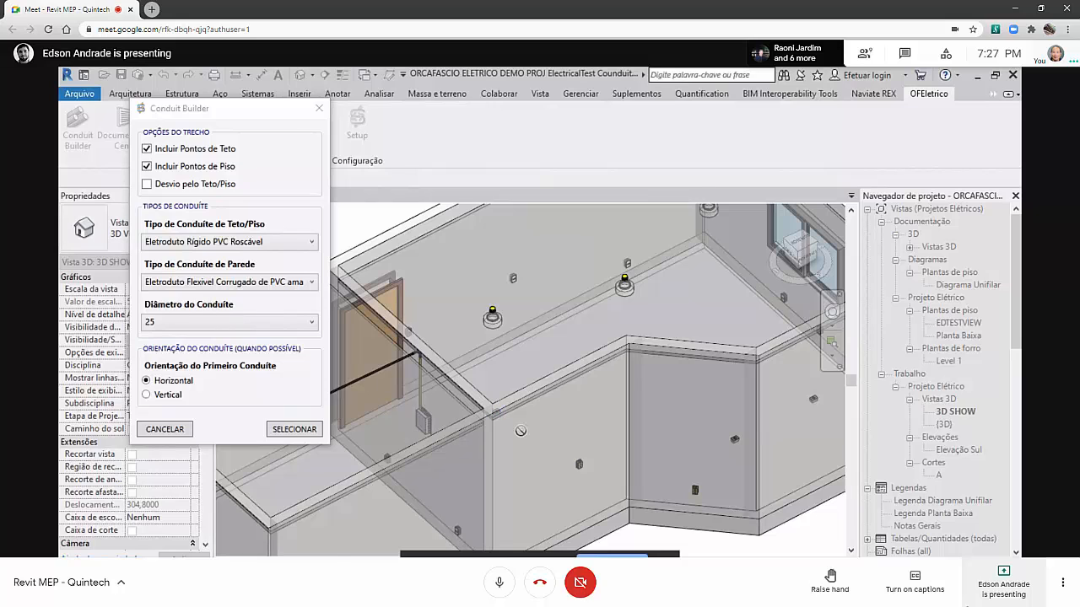
pyautogui.scroll(-1, 521, 431)
pyautogui.moveTo(522, 431); pyautogui.dragTo(475, 424, button='middle')
pyautogui.scroll(1, 635, 436)
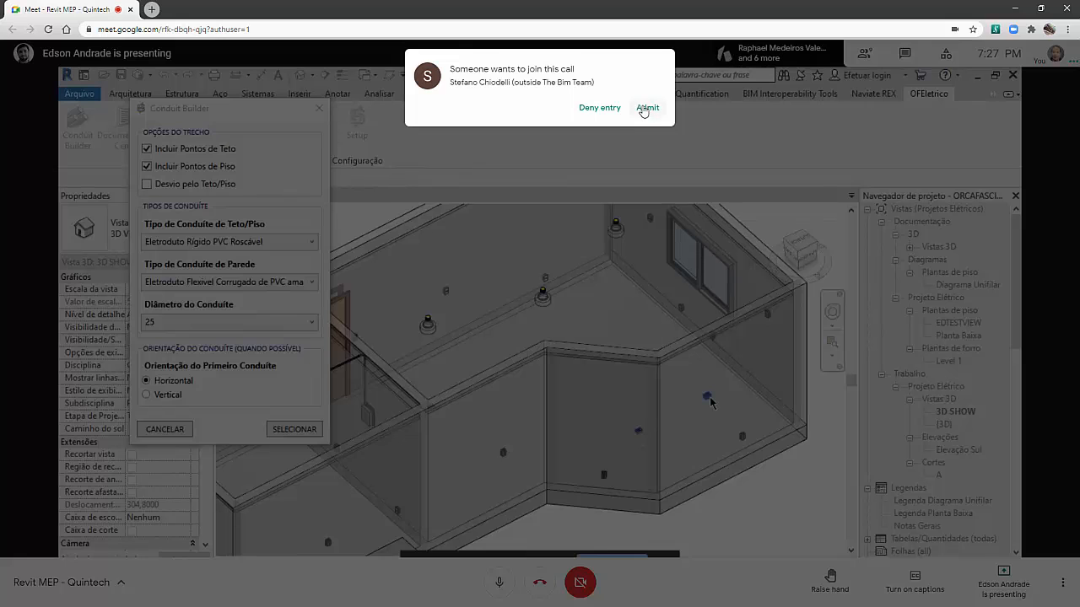
pyautogui.click(646, 108)
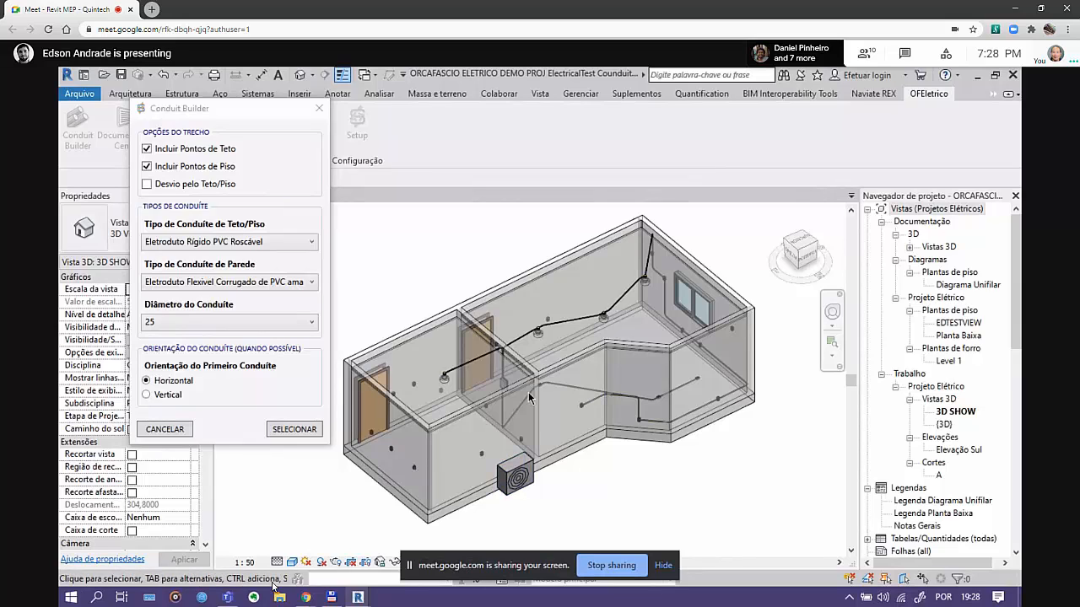
# Unload the linked Revit building model from the project so that only the electrical elements are displayed
pyautogui.scroll(-2, 529, 386)
pyautogui.scroll(3, 533, 396)
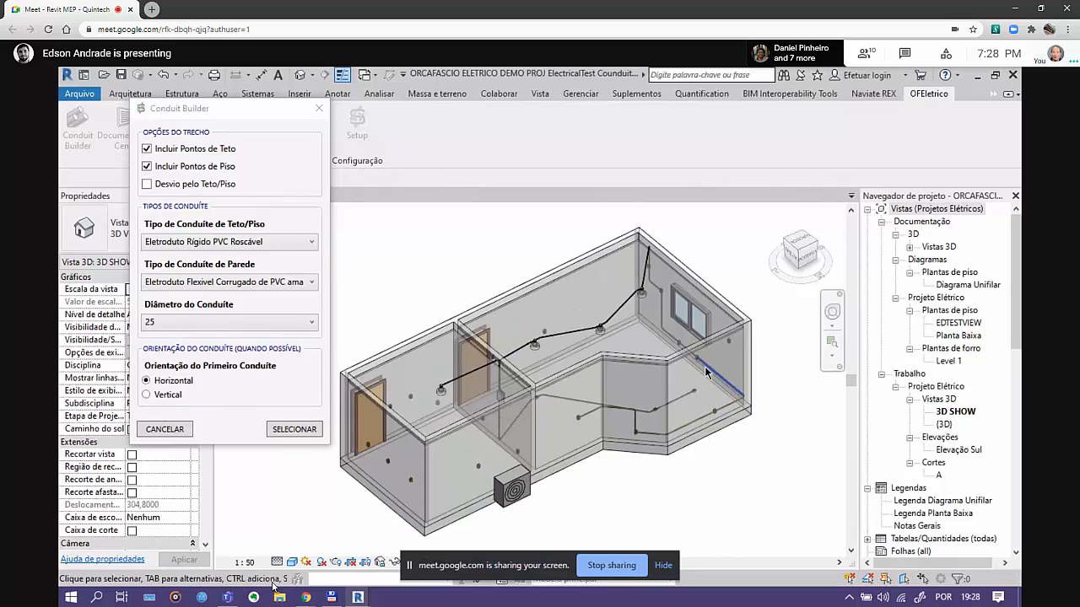
pyautogui.scroll(-3, 545, 425)
pyautogui.scroll(2, 545, 425)
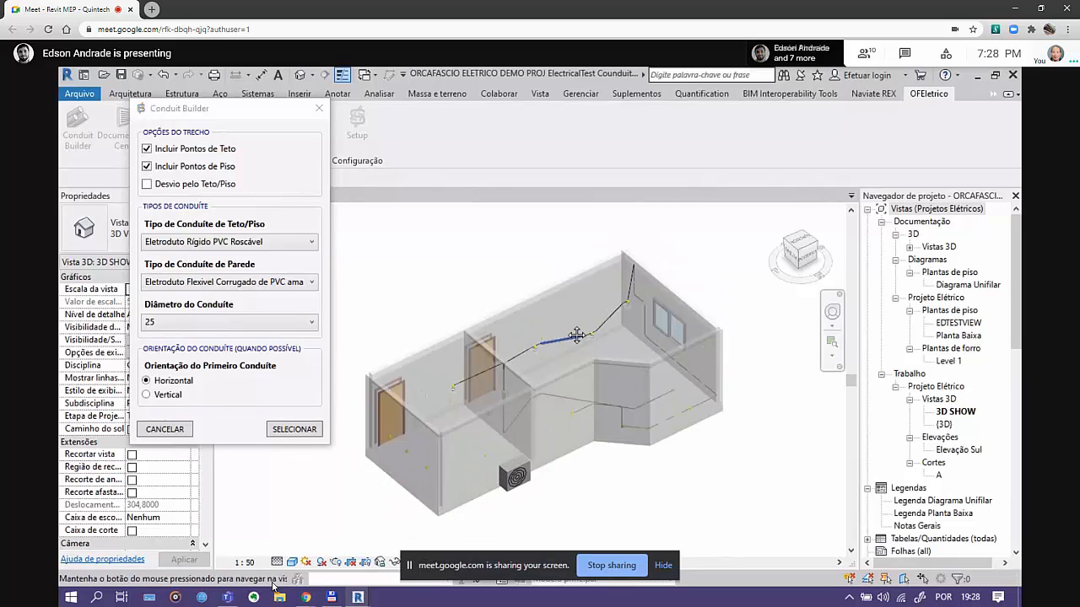
pyautogui.click(579, 94)
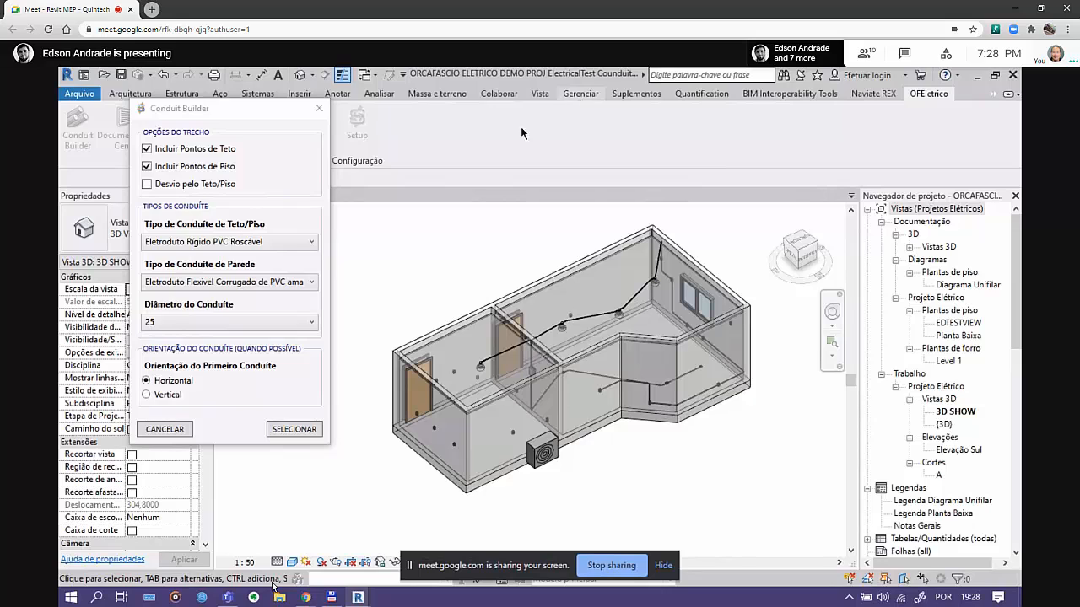
pyautogui.moveTo(255, 119); pyautogui.dragTo(213, 232)
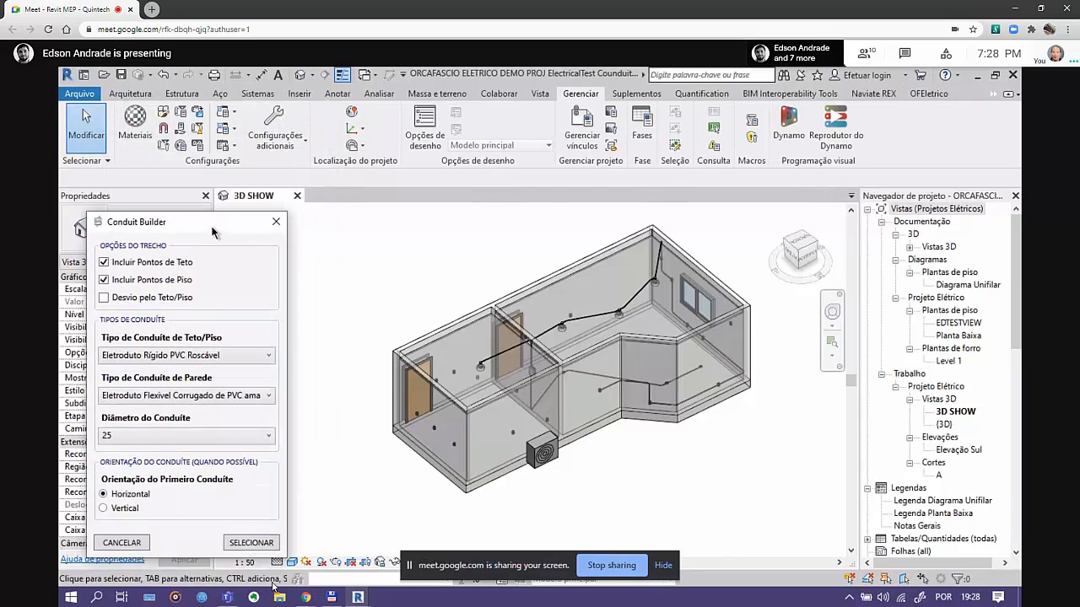
pyautogui.click(582, 122)
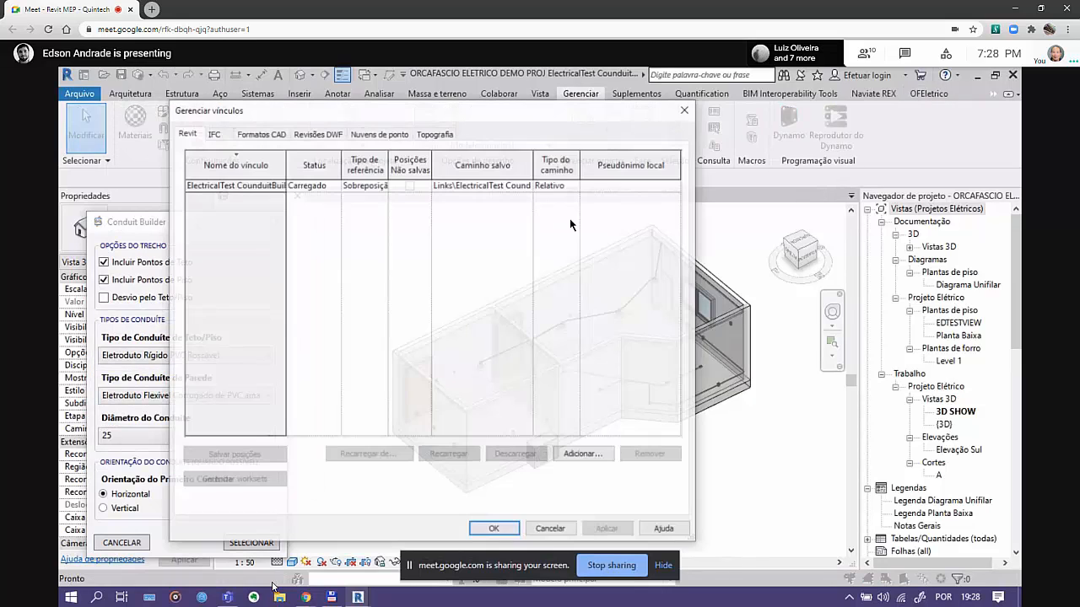
pyautogui.click(245, 185)
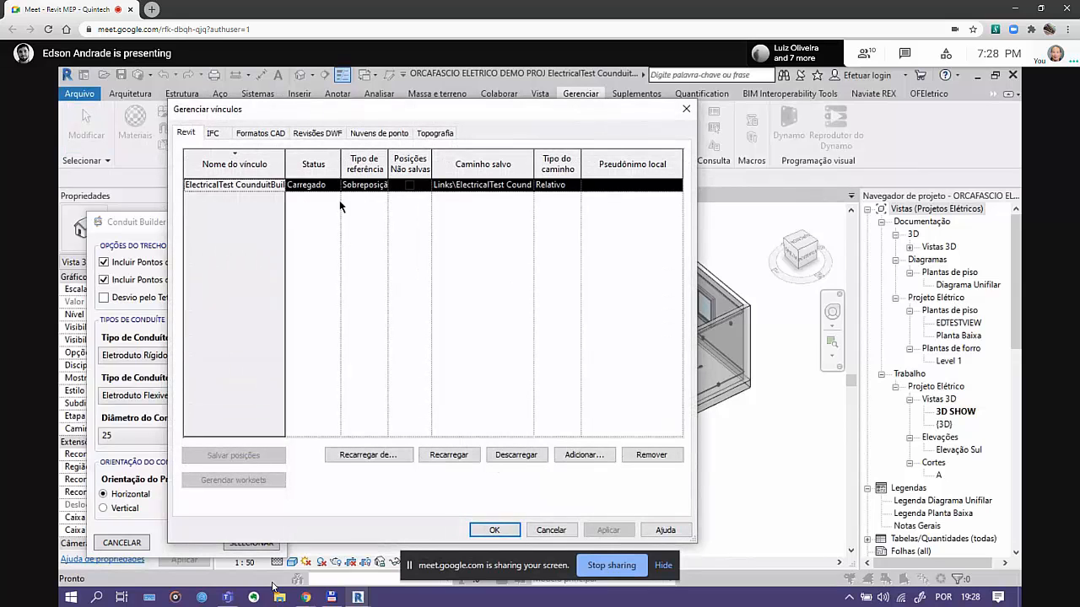
pyautogui.click(516, 455)
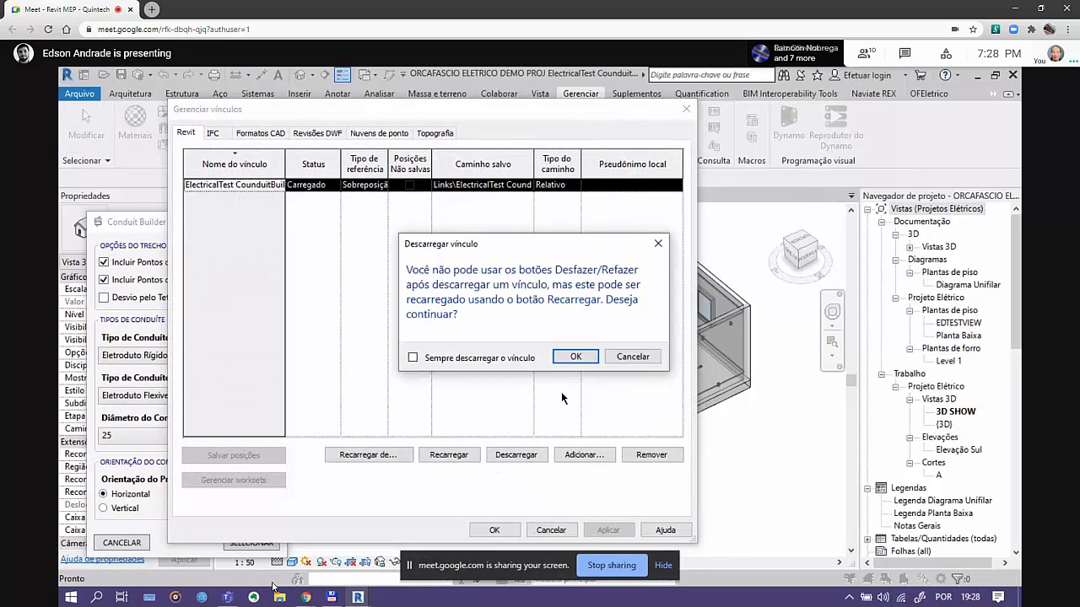
pyautogui.click(564, 356)
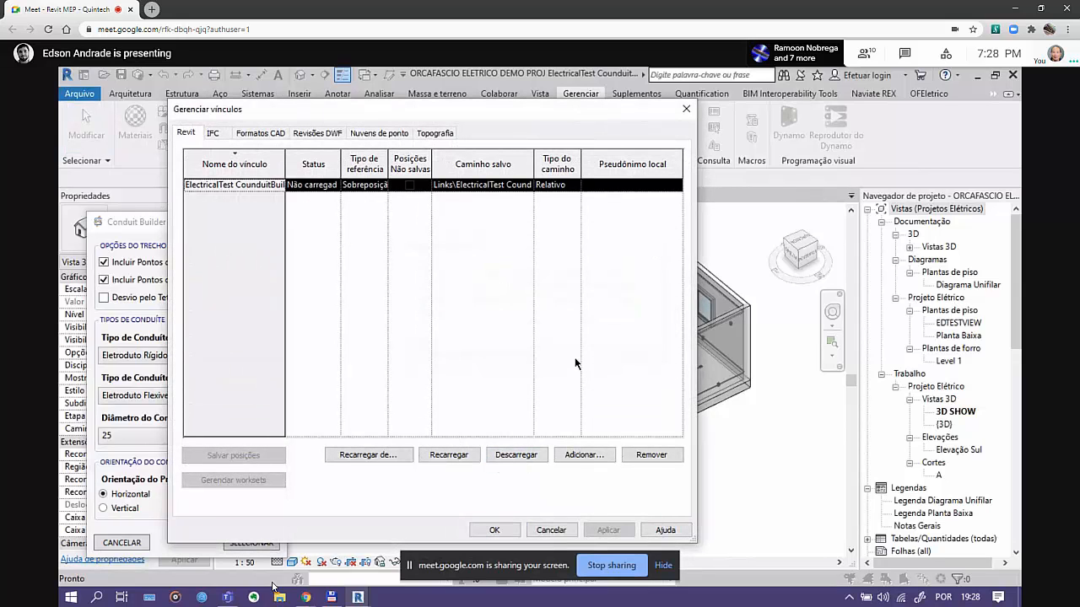
pyautogui.click(504, 531)
# Exclude floor points in Conduit Builder and route a conduit from the smaller room's ceiling light to a box on its outer wall
pyautogui.scroll(2, 577, 393)
pyautogui.moveTo(571, 399)
pyautogui.keyDown('shift'); pyautogui.mouseDown(button='middle')
pyautogui.moveTo(602, 391)
pyautogui.moveTo(590, 395)
pyautogui.mouseUp(button='middle'); pyautogui.keyUp('shift')
pyautogui.moveTo(194, 232); pyautogui.dragTo(182, 179)
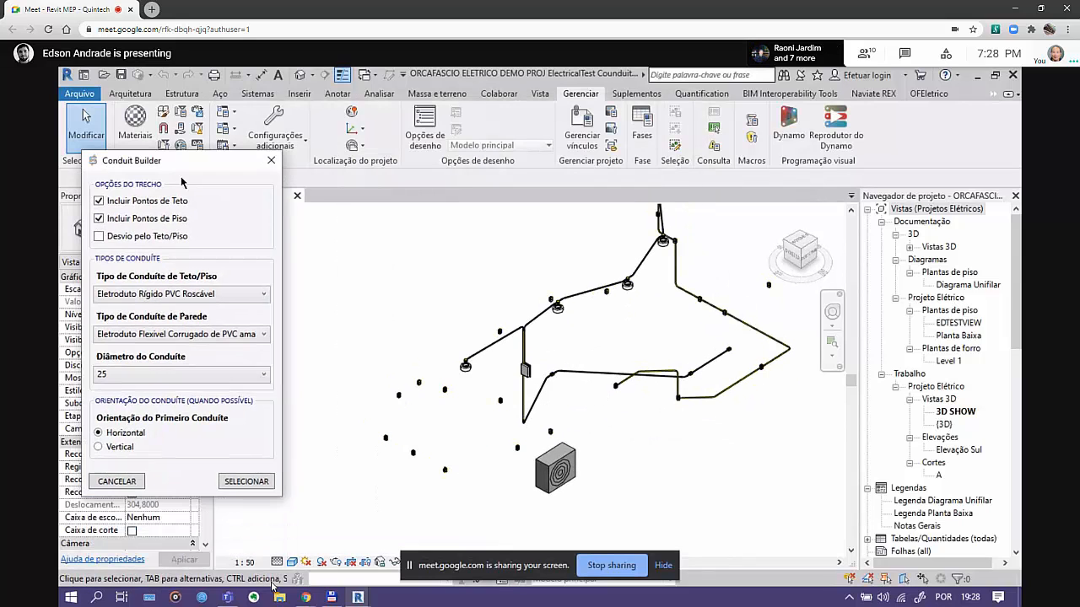
pyautogui.click(99, 220)
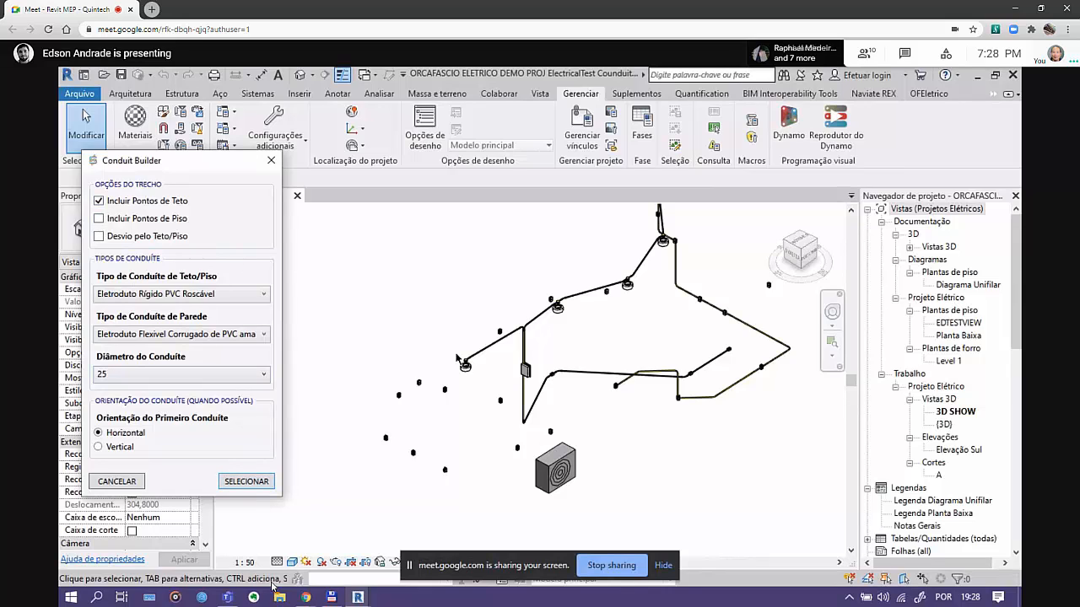
pyautogui.click(246, 481)
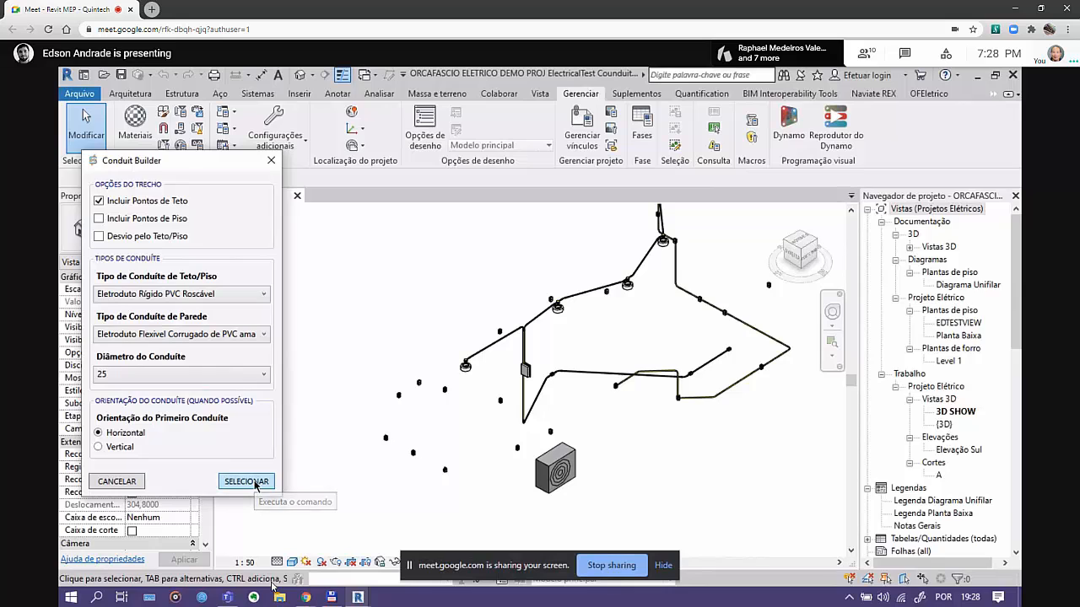
pyautogui.scroll(5, 457, 361)
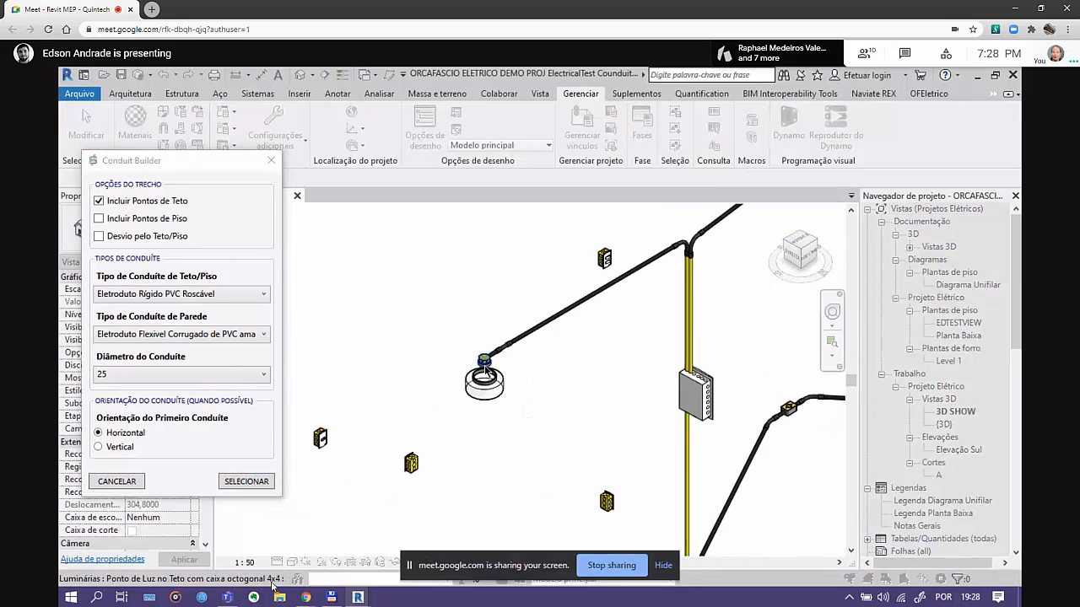
pyautogui.click(484, 366)
pyautogui.scroll(-1, 473, 457)
pyautogui.moveTo(487, 459); pyautogui.dragTo(623, 407, button='middle')
pyautogui.scroll(2, 484, 440)
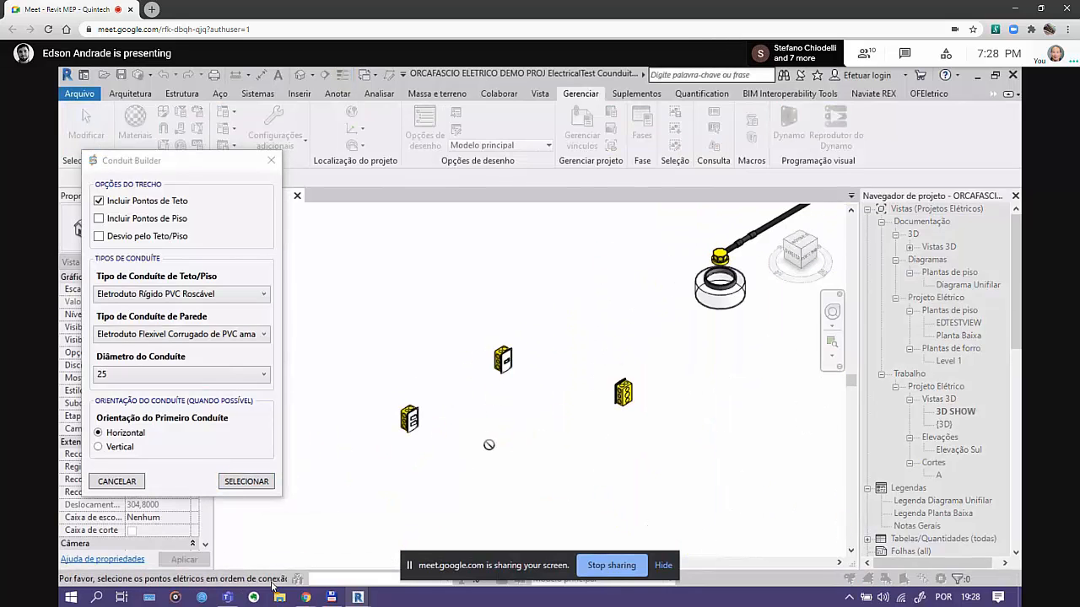
pyautogui.click(411, 433)
pyautogui.press('Escape')
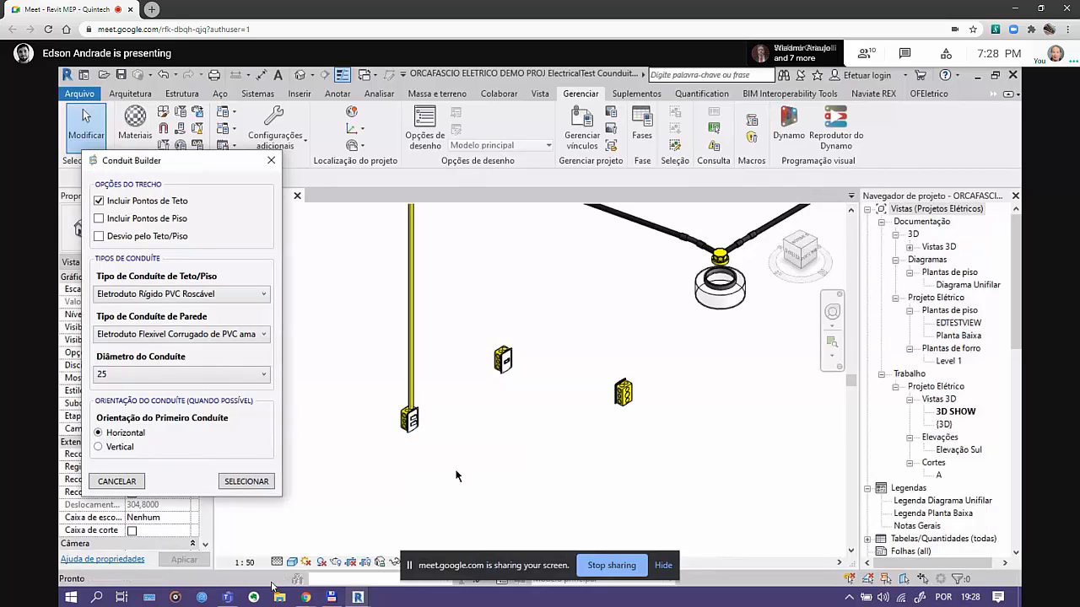
# Examine the whole conduit network from several angles without the building, including the new drop from the ceiling light
pyautogui.scroll(-4, 458, 473)
pyautogui.scroll(1, 614, 413)
pyautogui.scroll(-1, 496, 387)
pyautogui.moveTo(496, 387)
pyautogui.mouseDown(button='middle')
pyautogui.moveTo(479, 385)
pyautogui.moveTo(512, 410)
pyautogui.moveTo(476, 383)
pyautogui.mouseUp(button='middle')
pyautogui.scroll(-3, 641, 399)
pyautogui.keyDown('shift'); pyautogui.moveTo(661, 402); pyautogui.dragTo(588, 435, button='middle'); pyautogui.keyUp('shift')
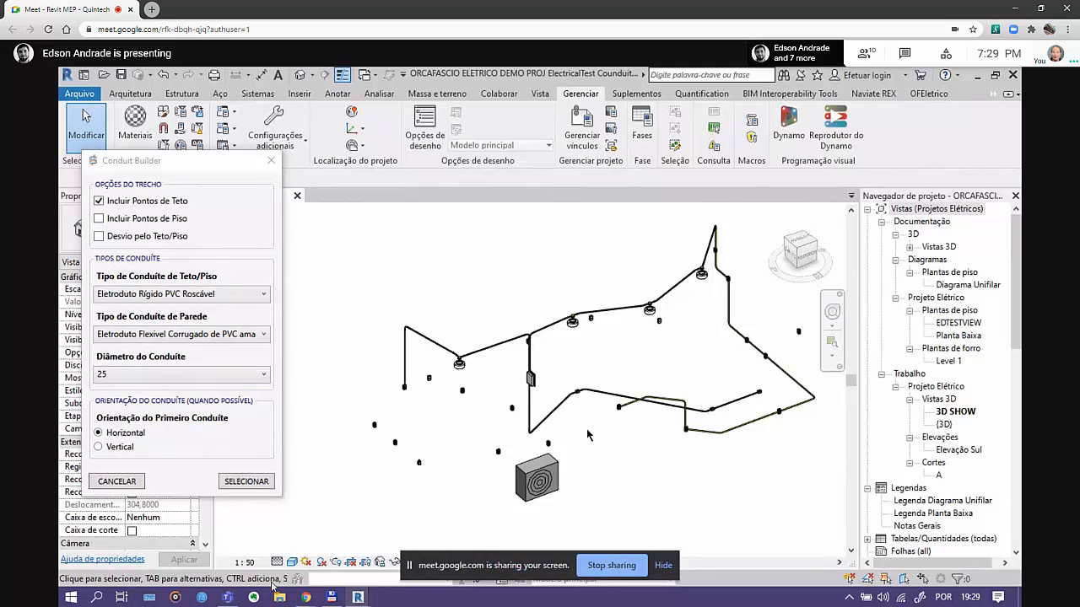
pyautogui.keyDown('shift'); pyautogui.moveTo(588, 435); pyautogui.dragTo(583, 409, button='middle'); pyautogui.keyUp('shift')
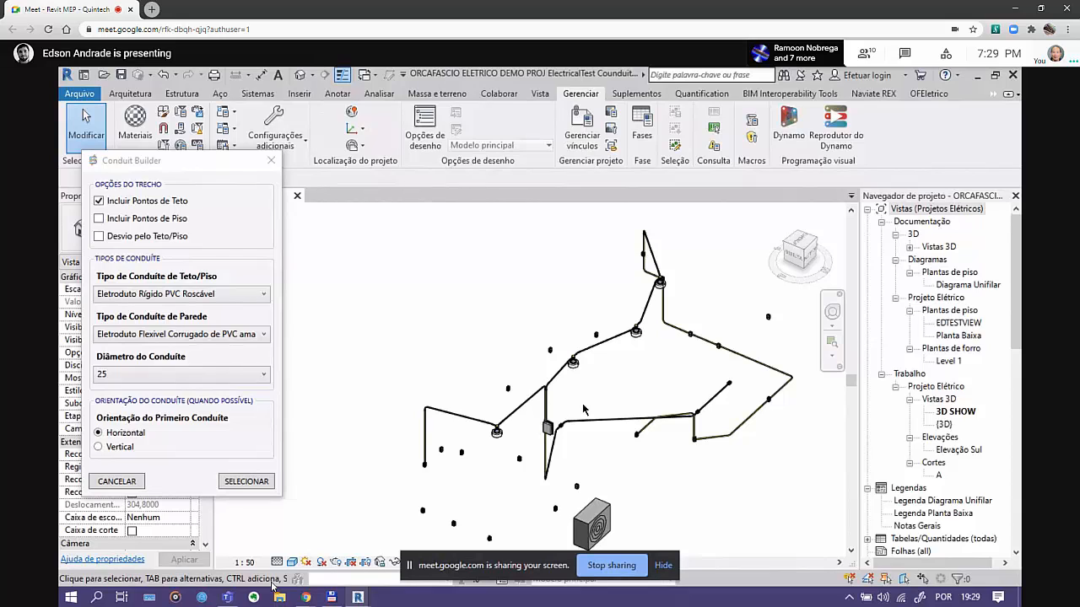
pyautogui.scroll(-2, 606, 372)
pyautogui.scroll(1, 563, 428)
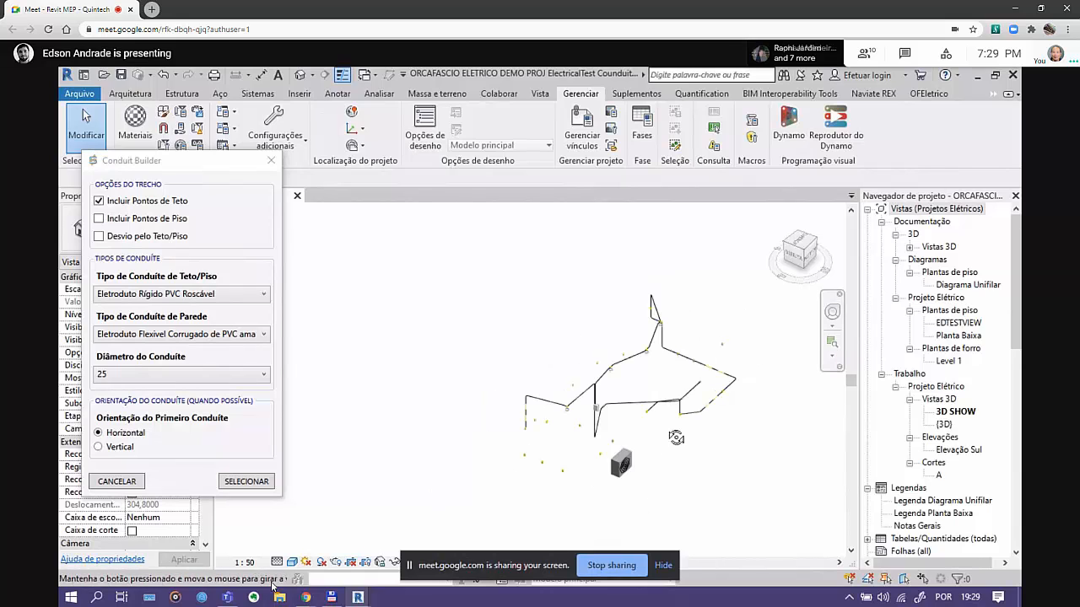
pyautogui.keyDown('shift'); pyautogui.moveTo(662, 448); pyautogui.dragTo(586, 408, button='middle'); pyautogui.keyUp('shift')
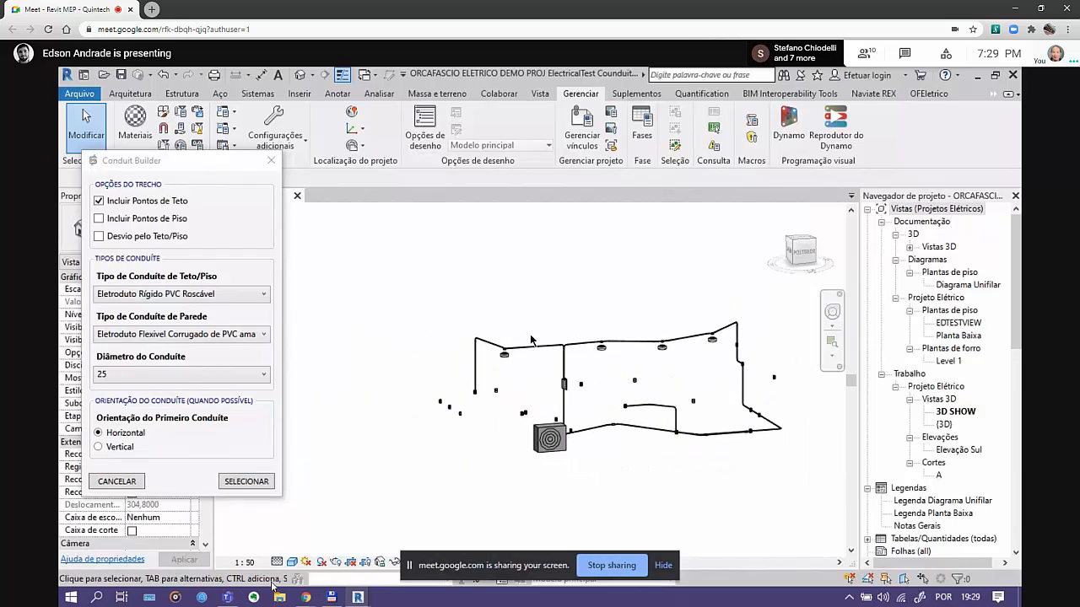
pyautogui.keyDown('shift'); pyautogui.moveTo(532, 336); pyautogui.dragTo(595, 374); pyautogui.keyUp('shift')
pyautogui.scroll(2, 626, 395)
pyautogui.keyDown('shift'); pyautogui.moveTo(595, 374); pyautogui.dragTo(576, 419, button='middle'); pyautogui.keyUp('shift')
pyautogui.scroll(-2, 549, 349)
pyautogui.scroll(2, 572, 416)
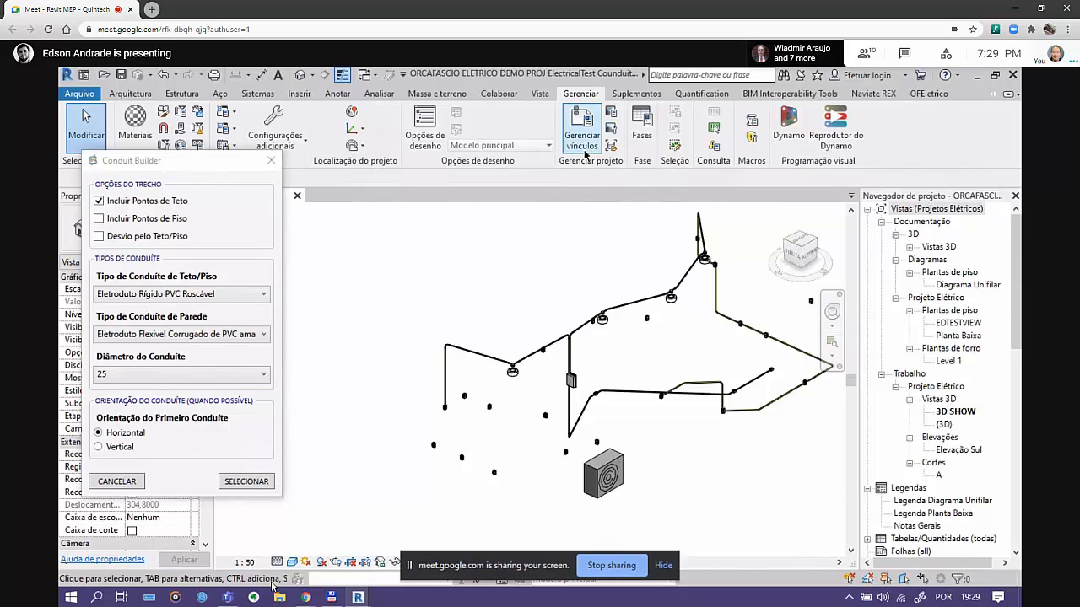
# Reload the unloaded Revit building link and apply the change to the project
pyautogui.click(582, 127)
pyautogui.click(249, 184)
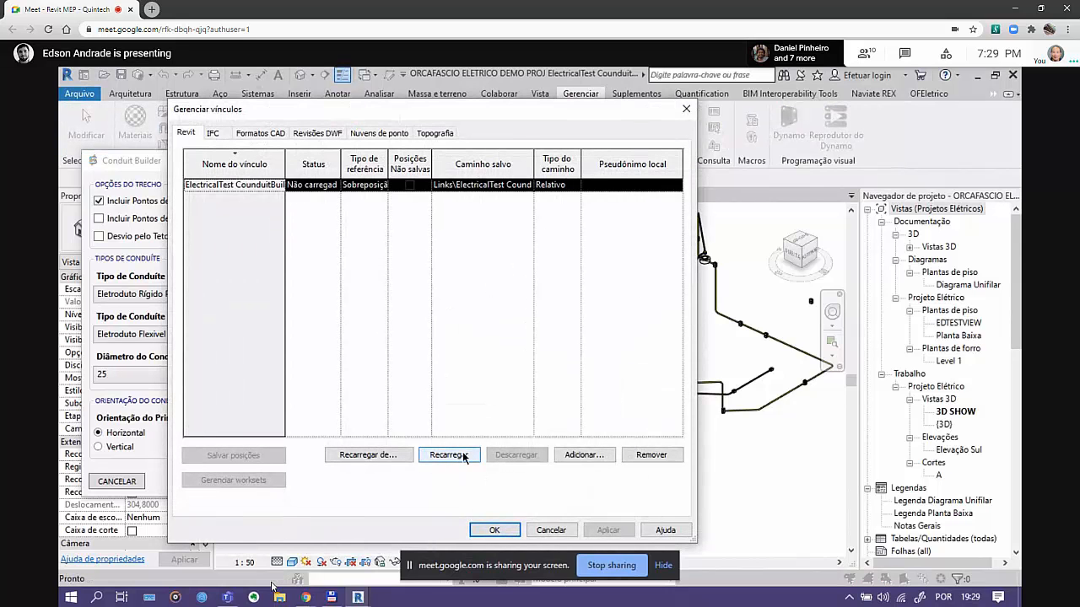
pyautogui.click(463, 456)
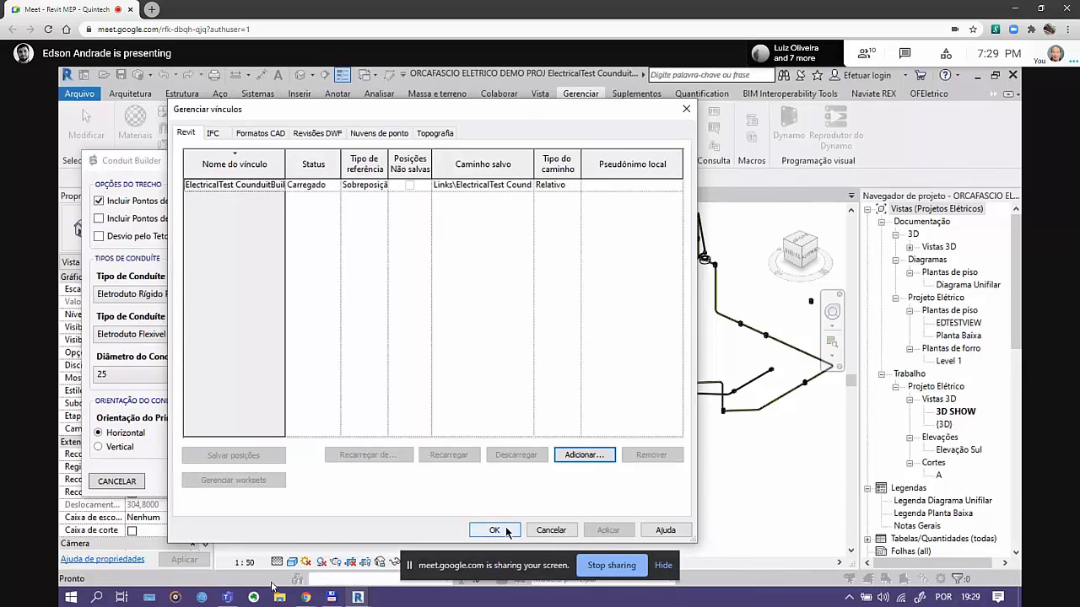
pyautogui.click(497, 530)
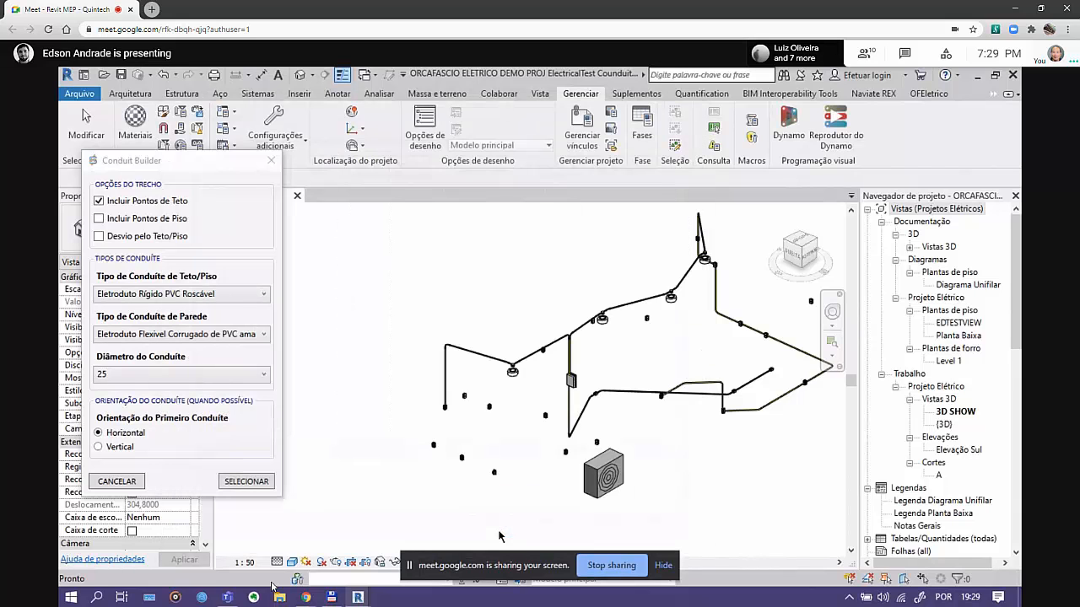
# Examine how the ceiling, wall and floor conduits run inside the two rooms of the building
pyautogui.scroll(3, 627, 378)
pyautogui.keyDown('shift'); pyautogui.moveTo(644, 374); pyautogui.dragTo(653, 393, button='middle'); pyautogui.keyUp('shift')
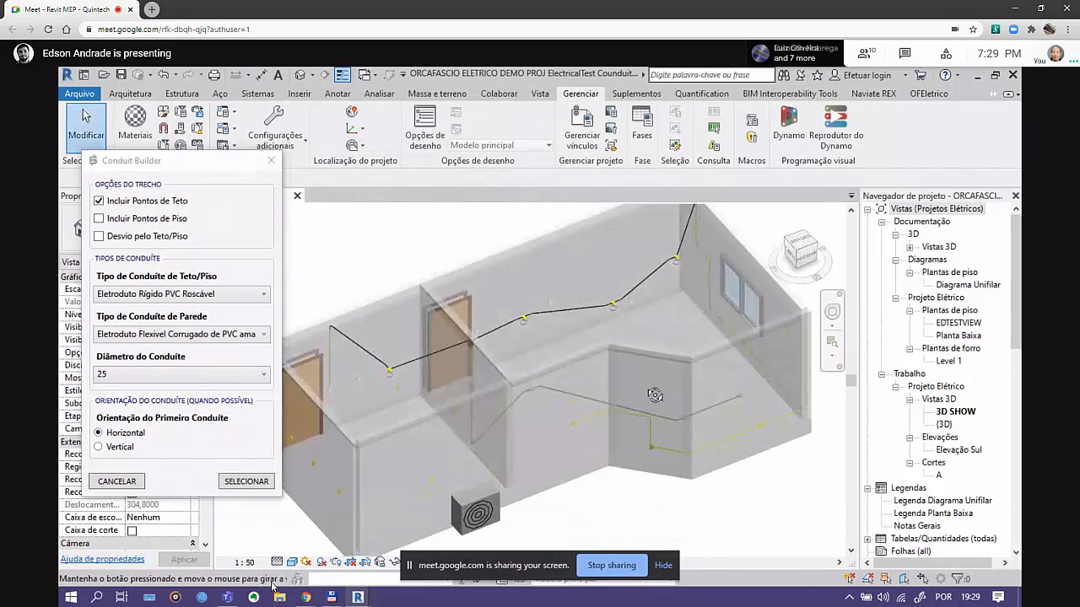
pyautogui.scroll(3, 477, 388)
pyautogui.keyDown('shift'); pyautogui.moveTo(482, 388); pyautogui.dragTo(632, 376, button='middle'); pyautogui.keyUp('shift')
pyautogui.moveTo(632, 377); pyautogui.dragTo(562, 398, button='middle')
pyautogui.scroll(-1, 560, 397)
pyautogui.scroll(-2, 559, 396)
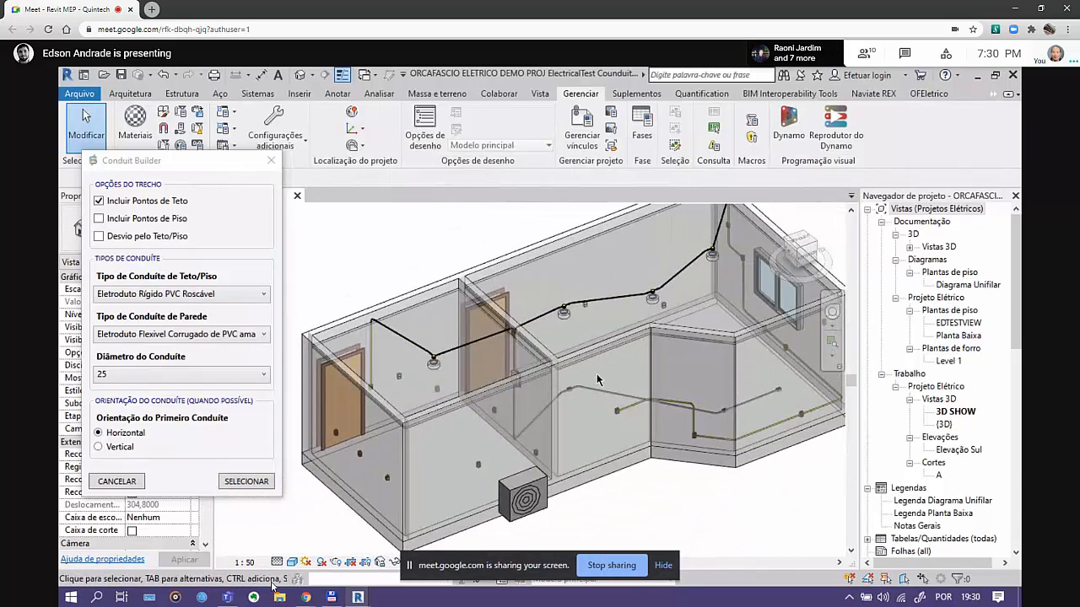
pyautogui.keyDown('shift'); pyautogui.moveTo(596, 379); pyautogui.dragTo(564, 383, button='middle'); pyautogui.keyUp('shift')
pyautogui.scroll(-3, 563, 384)
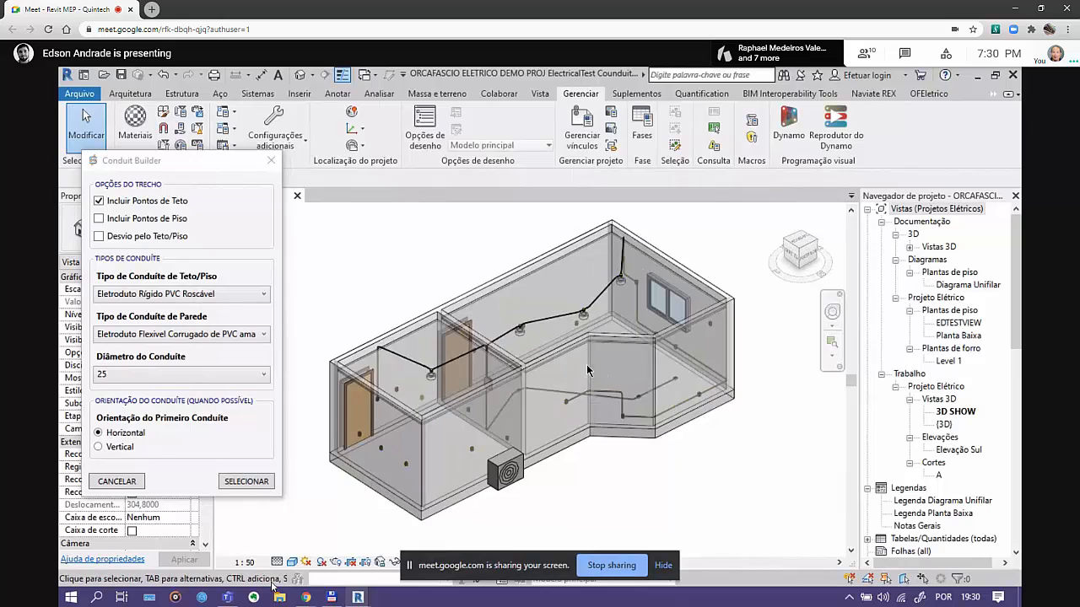
pyautogui.scroll(2, 470, 437)
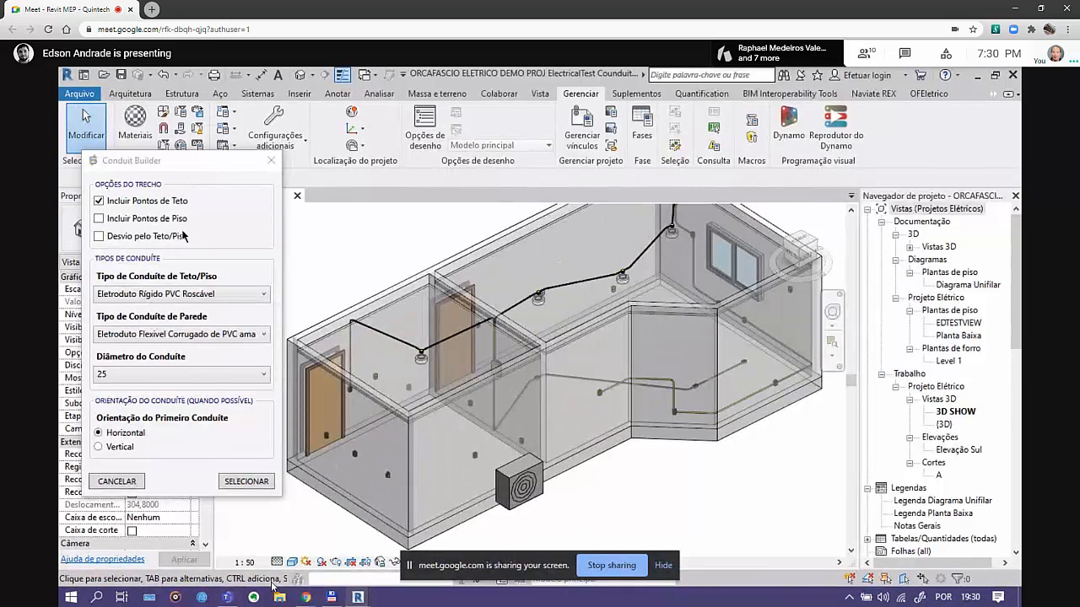
# Exclude ceiling points from the Conduit Builder run options and admit the waiting participant to the call
pyautogui.click(99, 201)
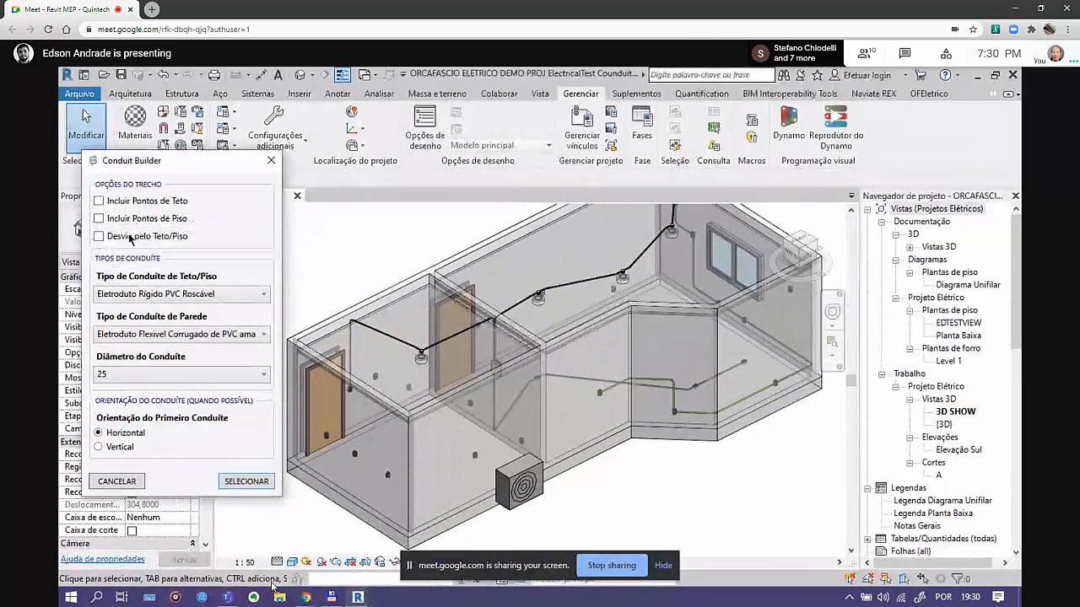
pyautogui.scroll(-2, 511, 371)
pyautogui.moveTo(512, 376)
pyautogui.mouseDown(button='middle')
pyautogui.moveTo(523, 402)
pyautogui.moveTo(504, 392)
pyautogui.mouseUp(button='middle')
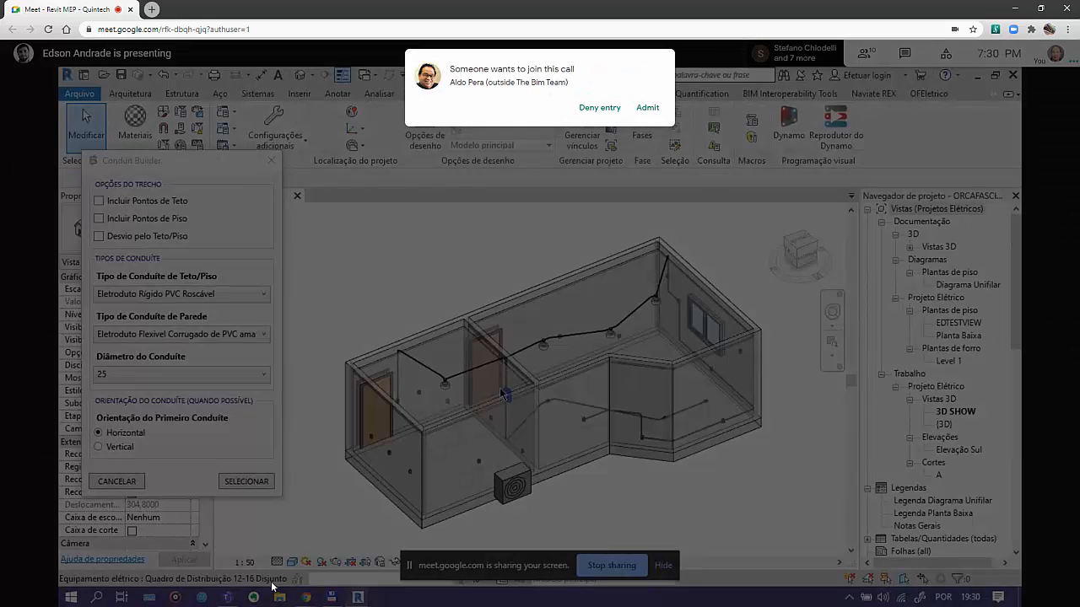
pyautogui.scroll(3, 599, 361)
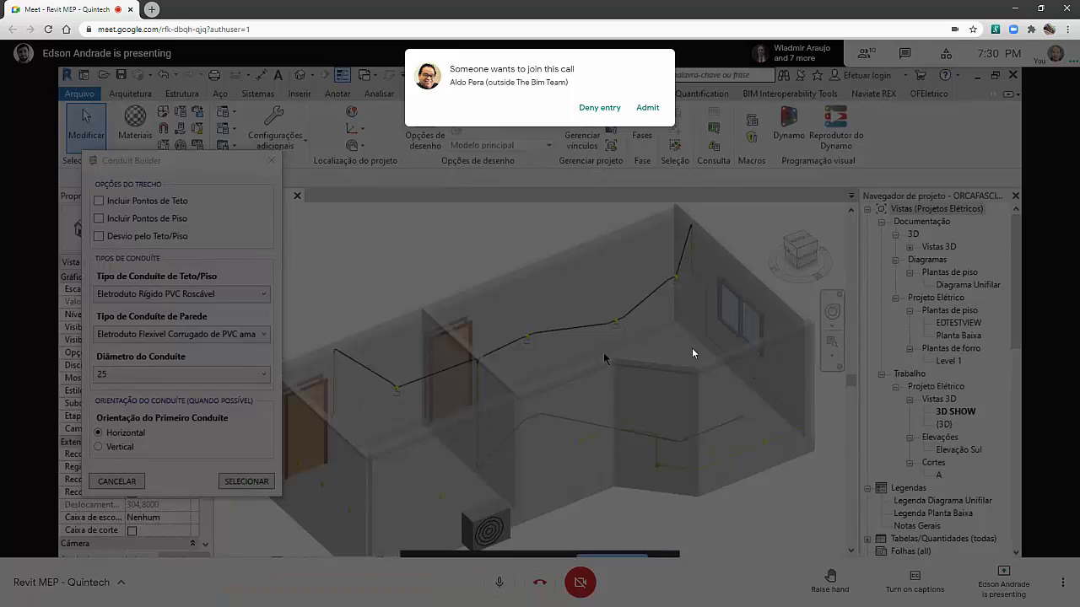
pyautogui.click(647, 107)
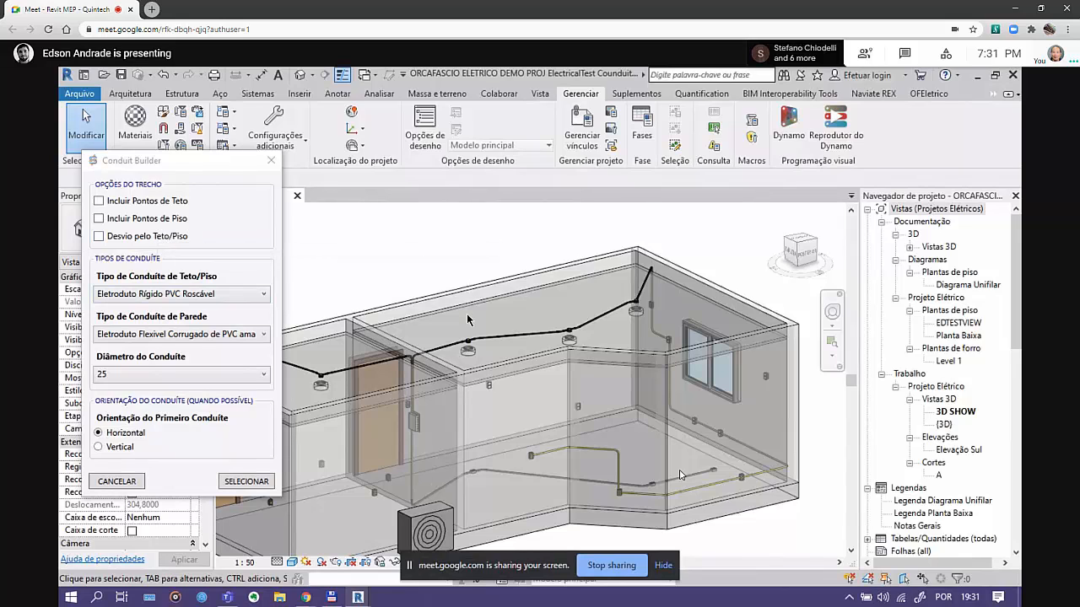
# Route a wall conduit around the larger room's corner between the box beside the window and the low outlet on the adjacent wall
pyautogui.scroll(-2, 588, 333)
pyautogui.moveTo(588, 333); pyautogui.dragTo(512, 321, button='middle')
pyautogui.scroll(2, 699, 379)
pyautogui.moveTo(576, 384); pyautogui.dragTo(650, 377, button='middle')
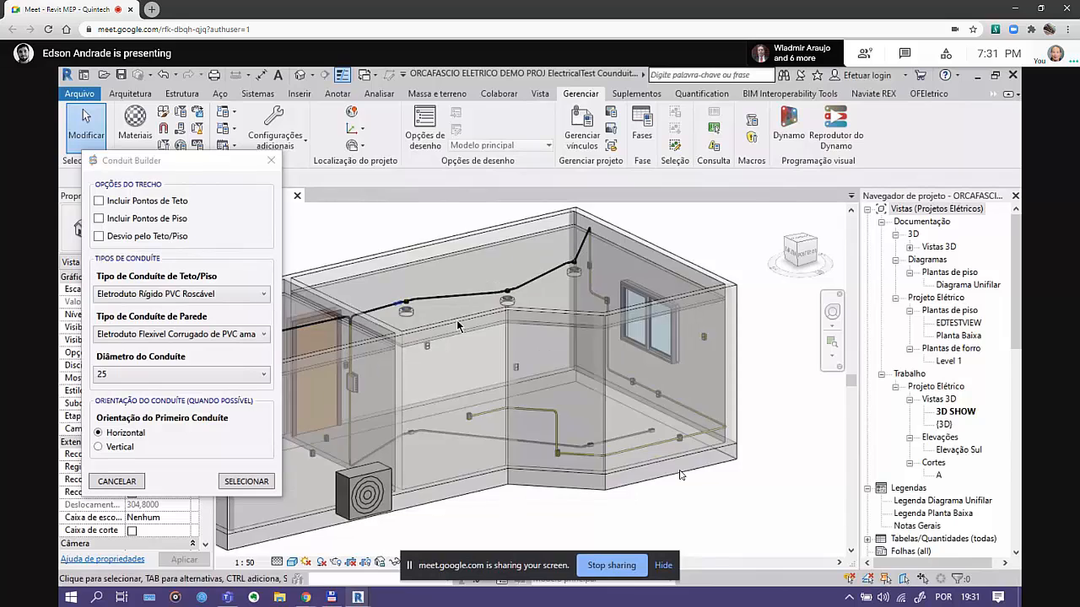
pyautogui.moveTo(458, 326); pyautogui.dragTo(530, 342, button='middle')
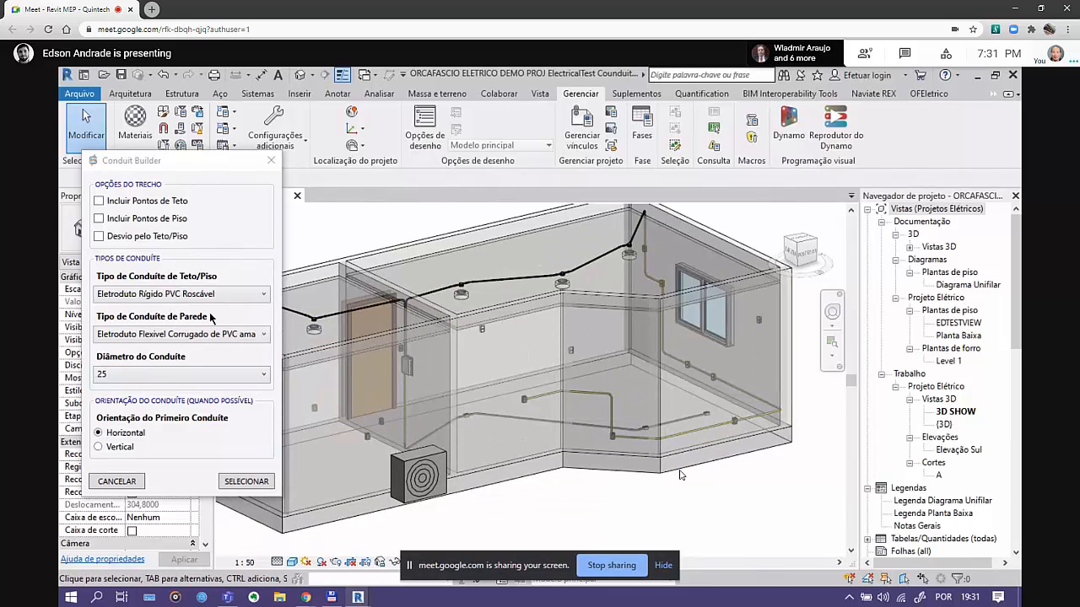
pyautogui.click(251, 479)
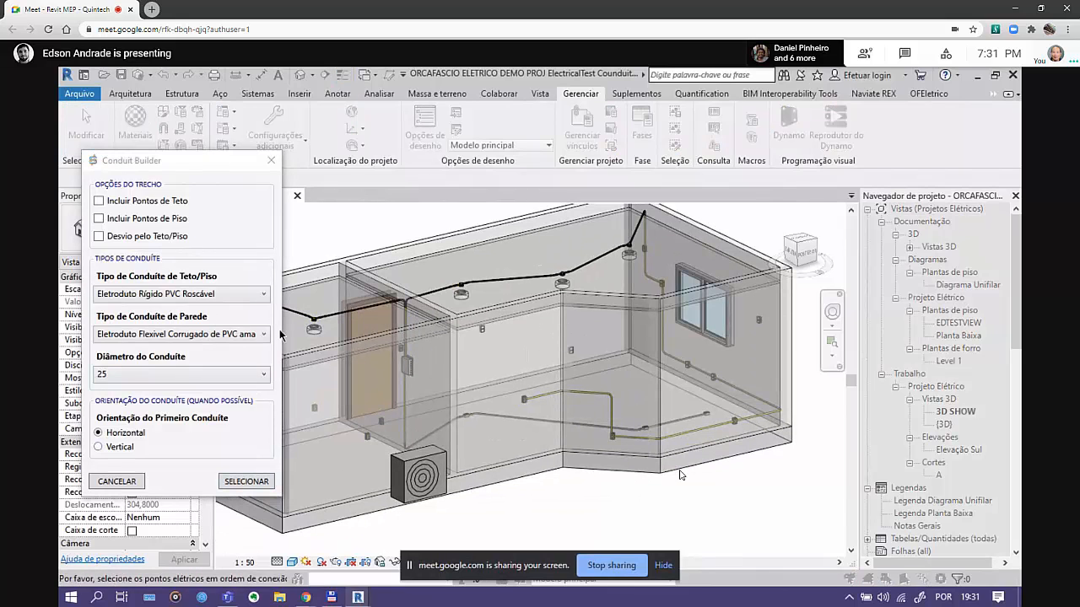
pyautogui.scroll(5, 612, 345)
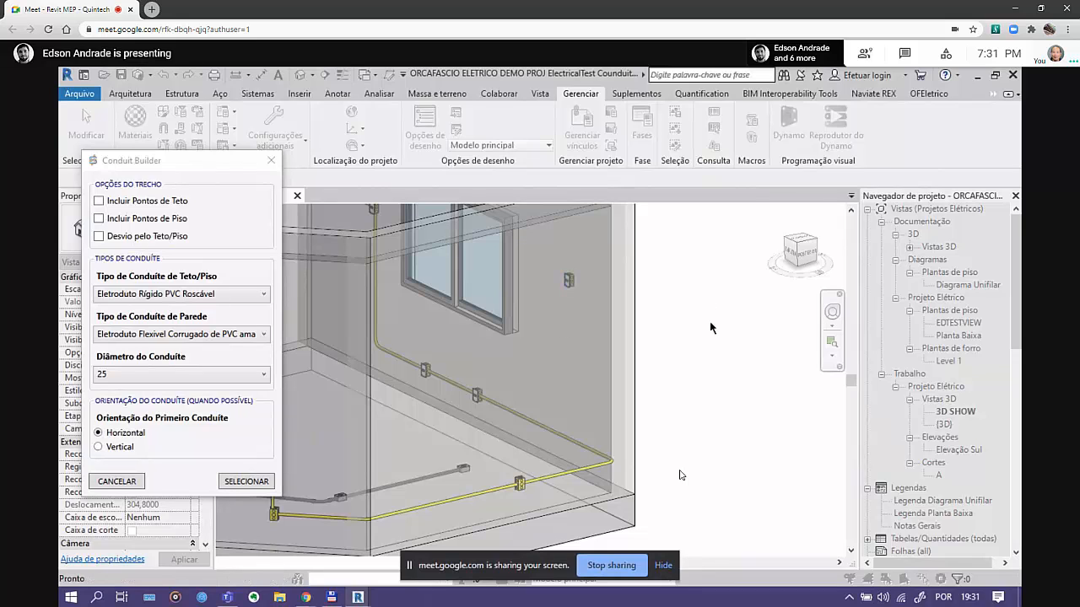
pyautogui.press('Escape')
pyautogui.scroll(5, 557, 493)
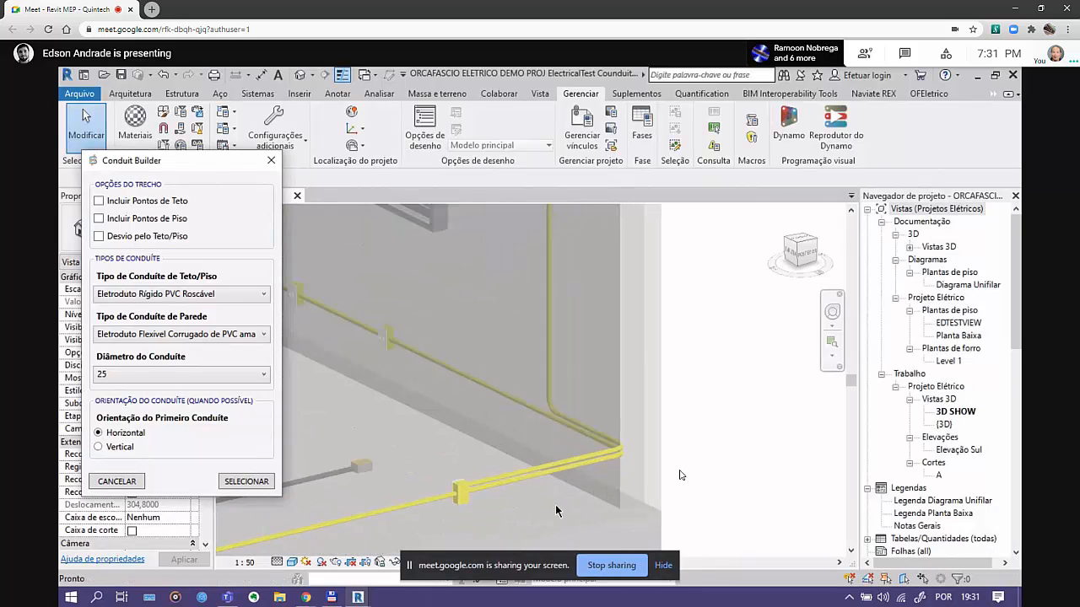
# Examine the wall conduits running around the larger room's corner between the low outlet and the box beside the window
pyautogui.scroll(1, 458, 484)
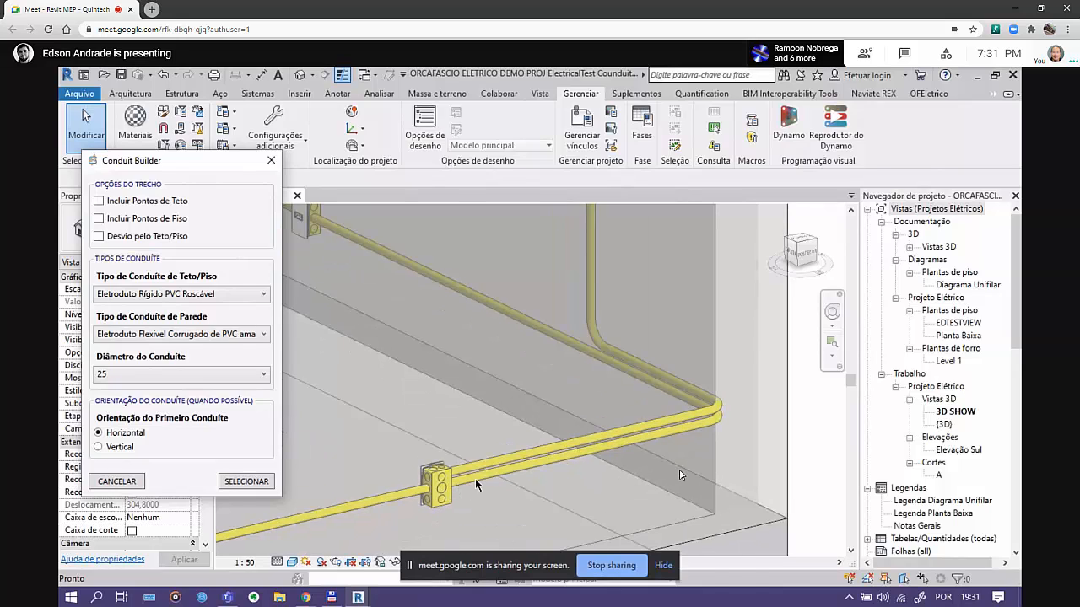
pyautogui.scroll(-5, 593, 337)
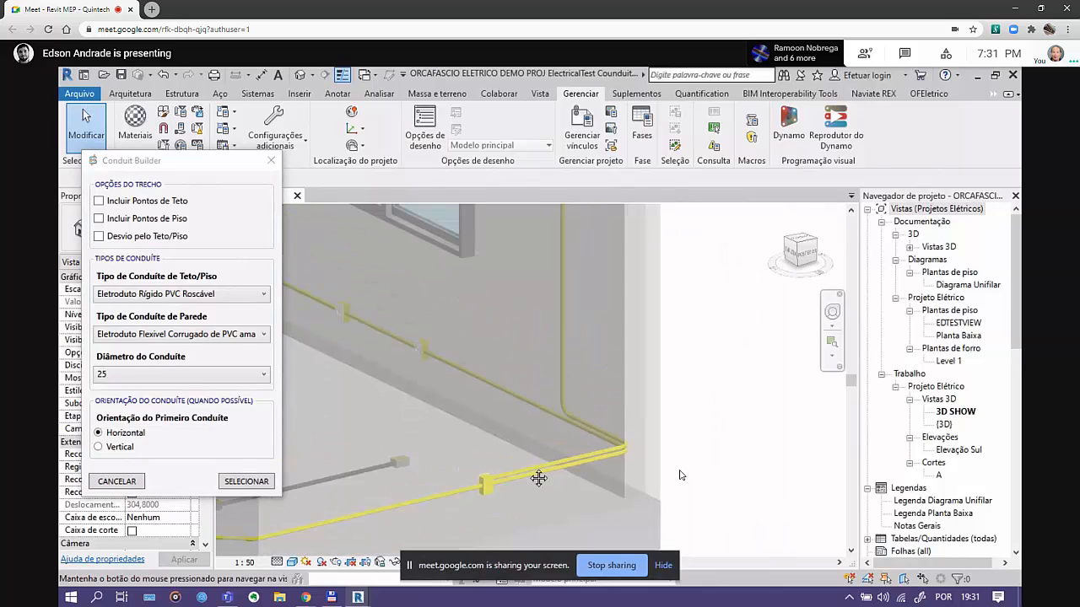
pyautogui.scroll(-4, 543, 270)
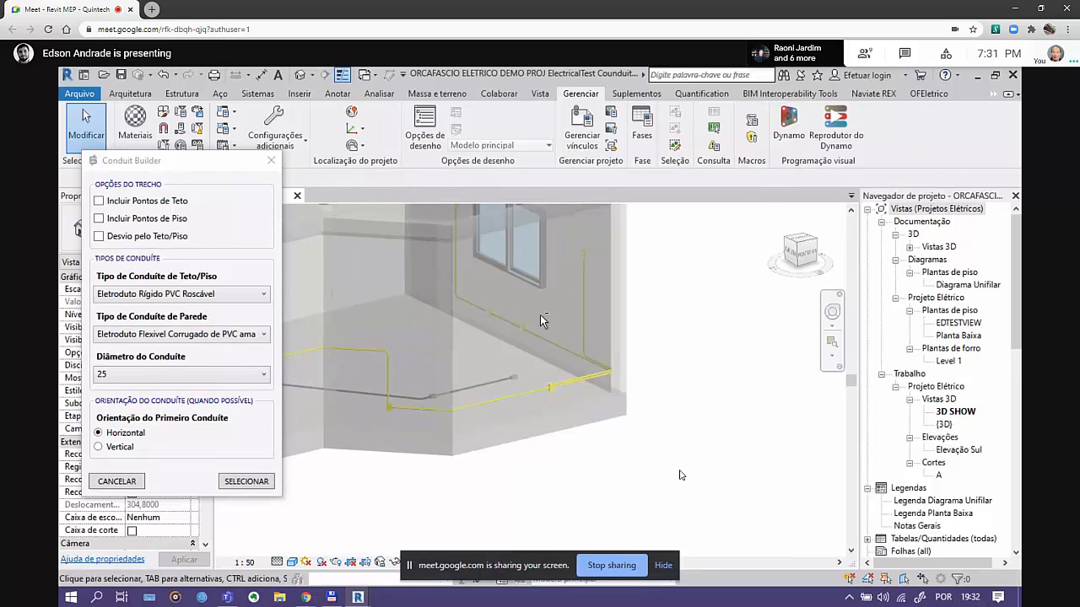
pyautogui.keyDown('shift'); pyautogui.moveTo(543, 320); pyautogui.dragTo(624, 373, button='middle'); pyautogui.keyUp('shift')
pyautogui.scroll(2, 613, 265)
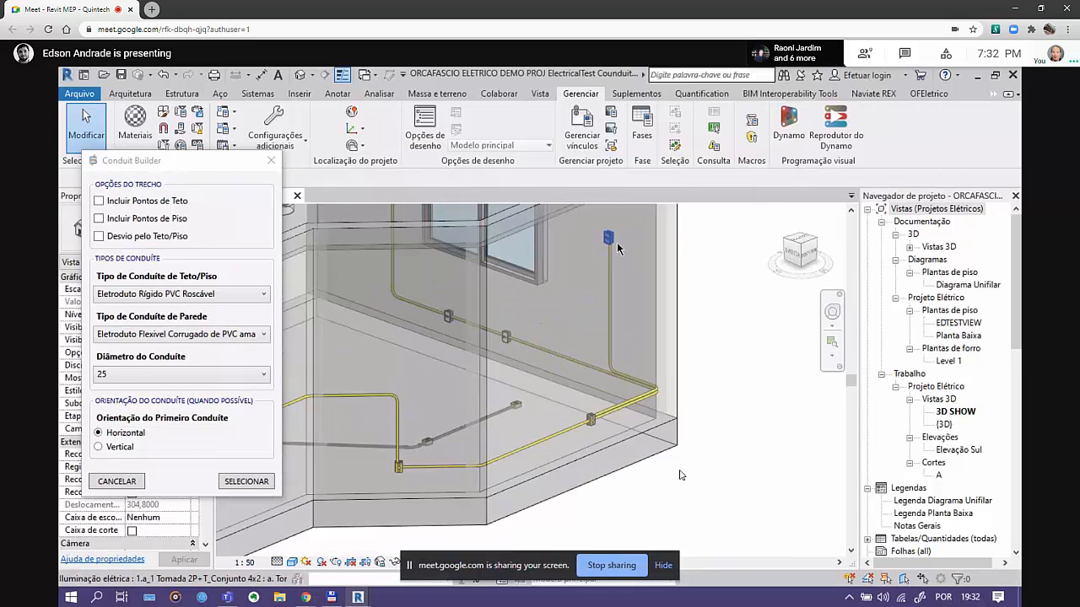
pyautogui.scroll(-3, 617, 324)
pyautogui.moveTo(617, 324); pyautogui.dragTo(633, 335, button='middle')
pyautogui.scroll(2, 635, 351)
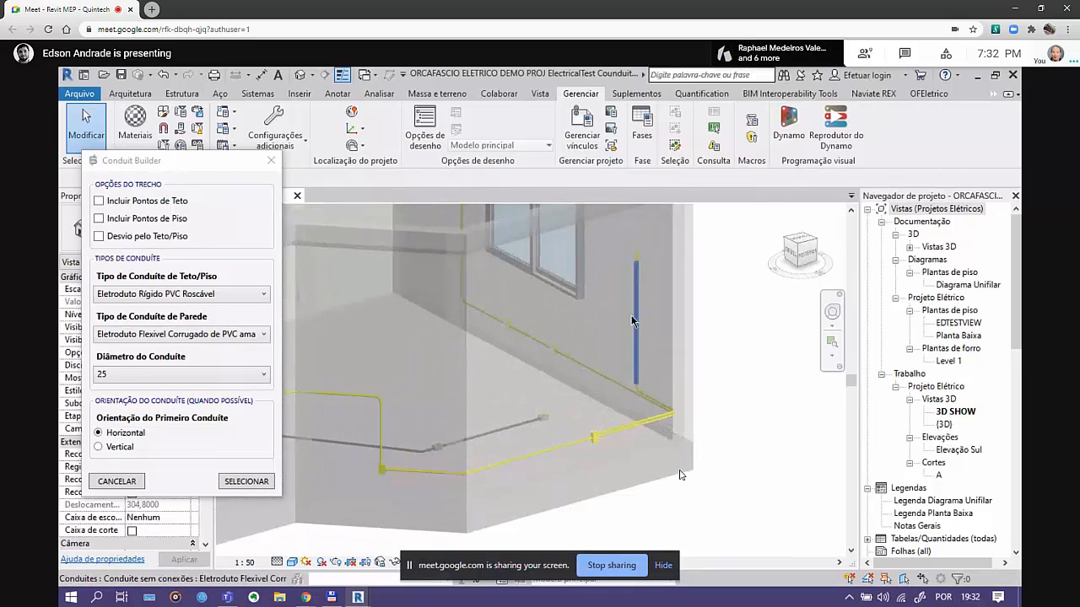
pyautogui.scroll(-1, 594, 410)
pyautogui.moveTo(594, 411); pyautogui.dragTo(485, 405, button='middle')
pyautogui.moveTo(485, 405); pyautogui.dragTo(542, 436, button='middle')
pyautogui.scroll(-1, 579, 416)
pyautogui.scroll(2, 590, 326)
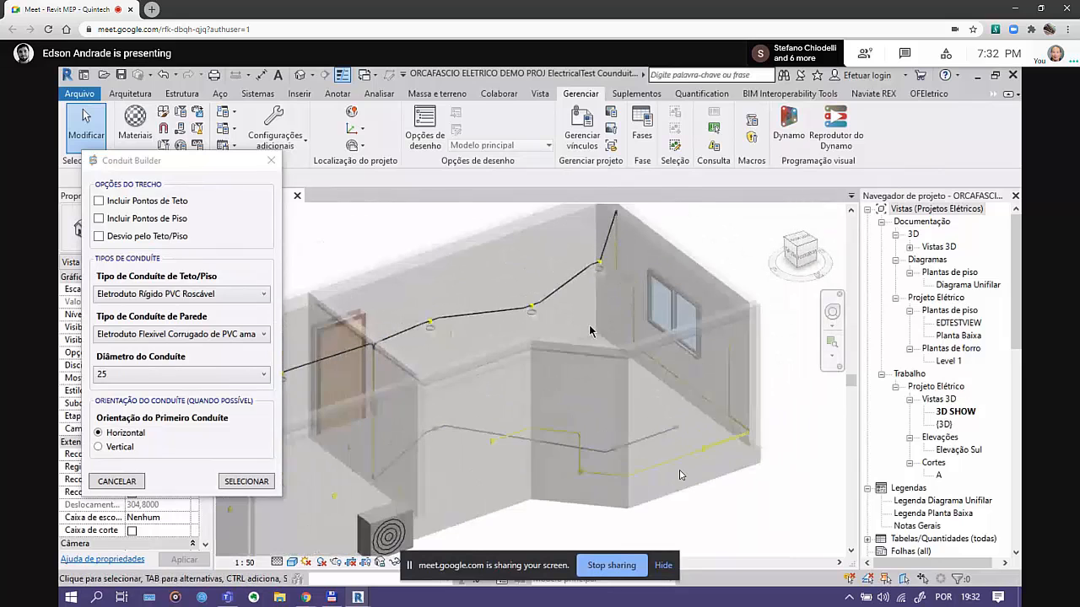
# Inspect the rigid ceiling conduit and the bend joining it to the vertical wall conduit in the larger room's far corner
pyautogui.moveTo(586, 320); pyautogui.dragTo(611, 339, button='middle')
pyautogui.scroll(-3, 610, 338)
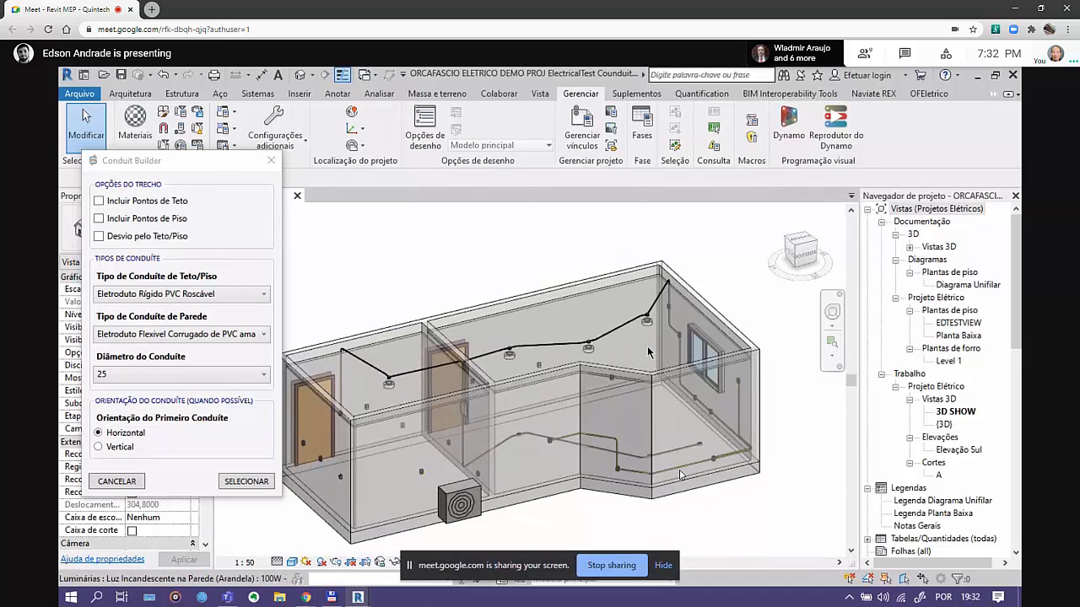
pyautogui.keyDown('shift'); pyautogui.moveTo(643, 371); pyautogui.dragTo(671, 363, button='middle'); pyautogui.keyUp('shift')
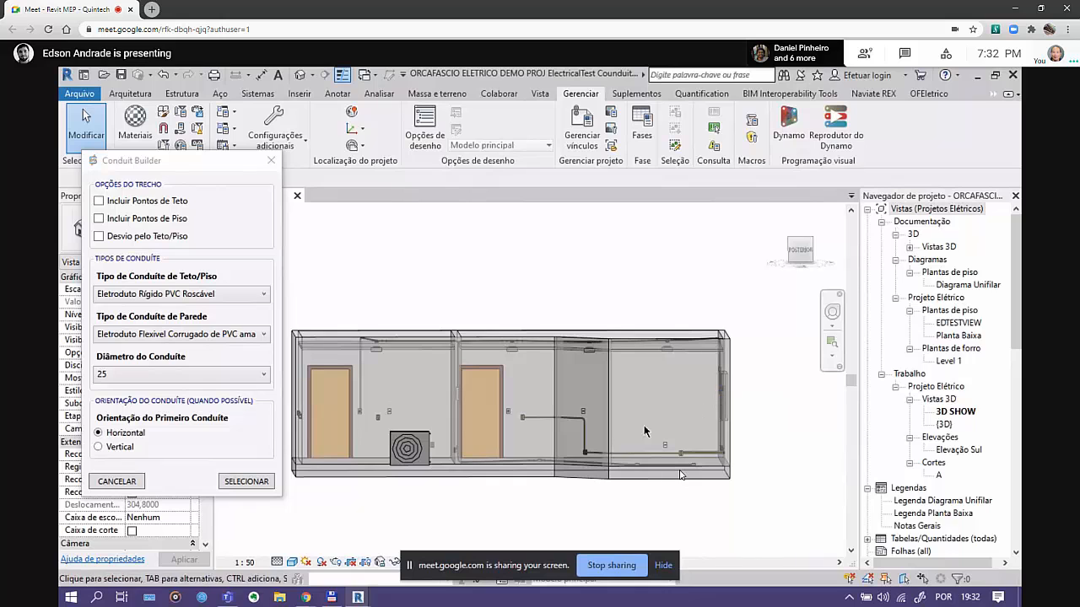
pyautogui.keyDown('shift'); pyautogui.moveTo(642, 465); pyautogui.dragTo(614, 388, button='middle'); pyautogui.keyUp('shift')
pyautogui.scroll(6, 666, 305)
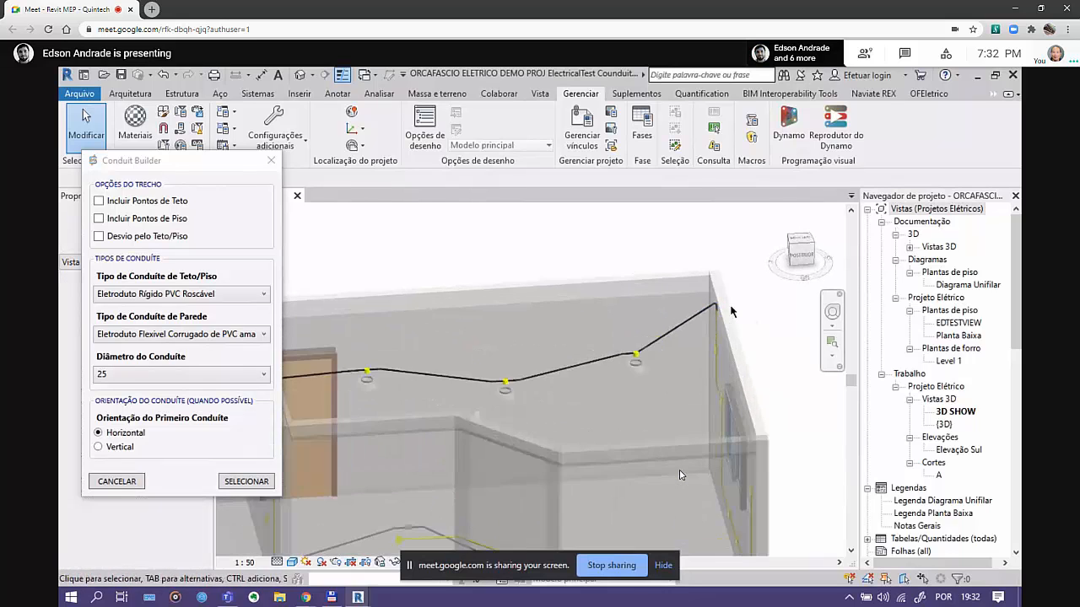
pyautogui.scroll(4, 651, 328)
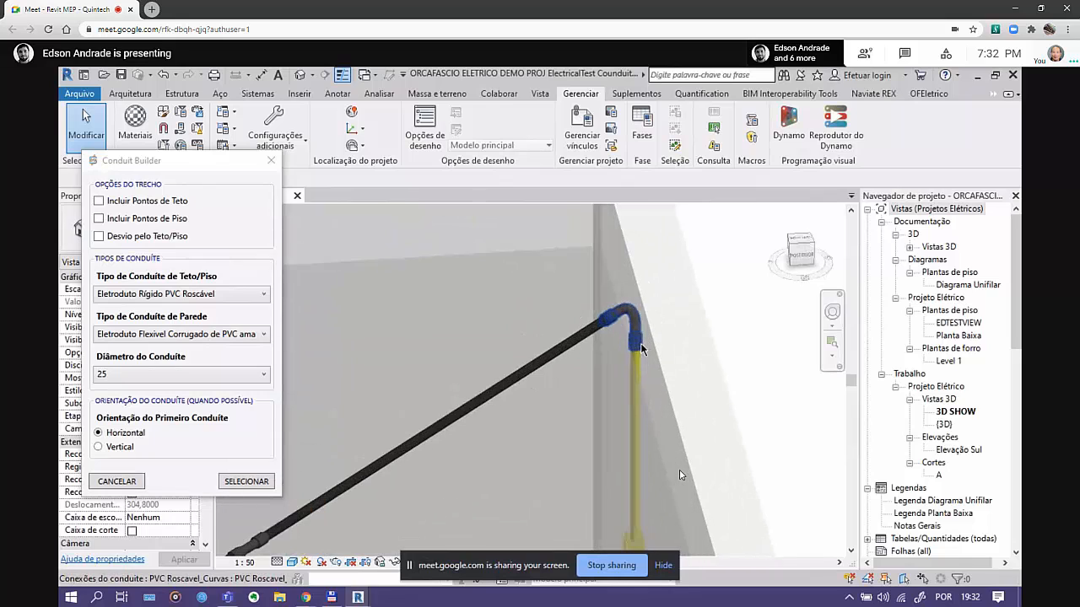
pyautogui.click(592, 330)
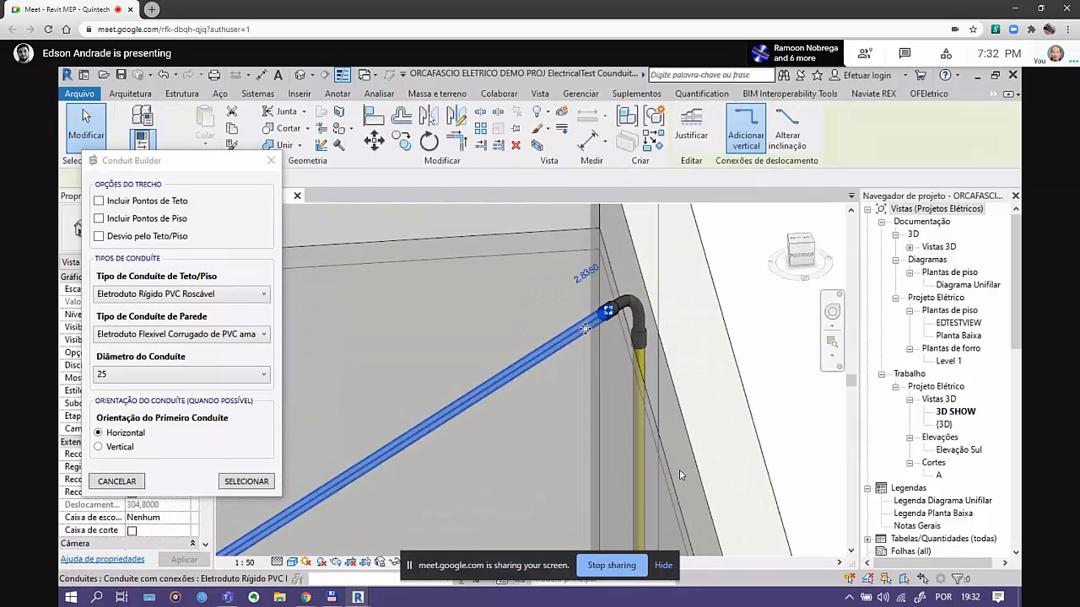
pyautogui.click(629, 310)
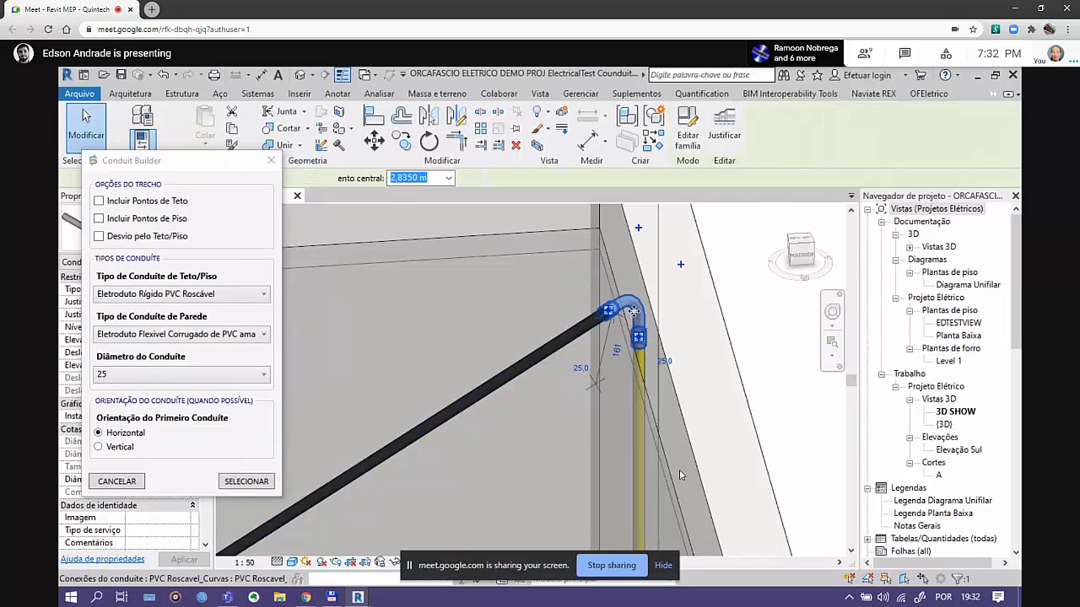
pyautogui.scroll(1, 628, 309)
pyautogui.click(531, 362)
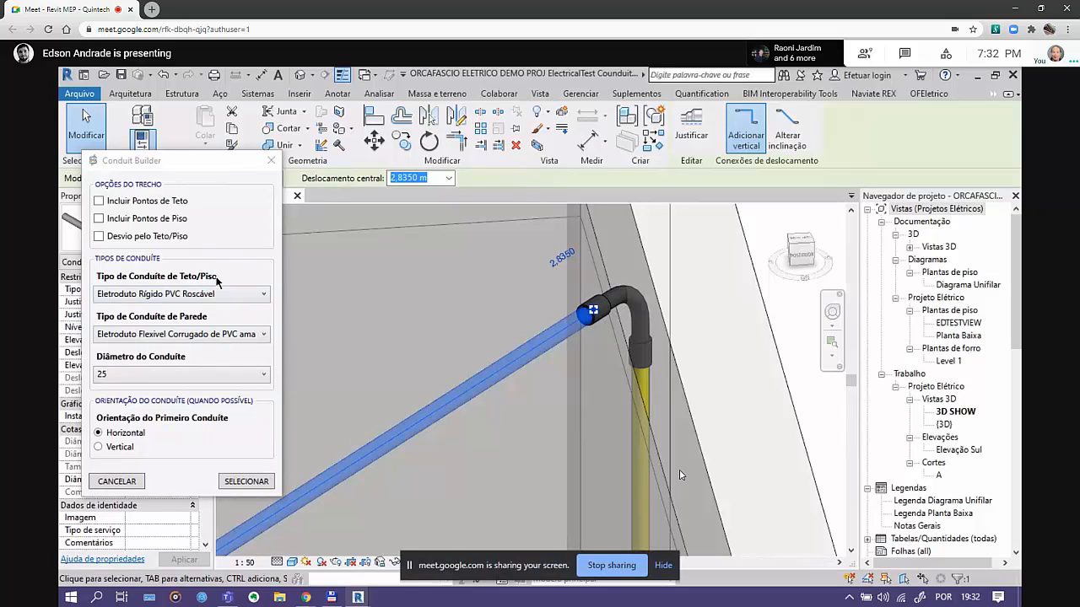
pyautogui.click(643, 304)
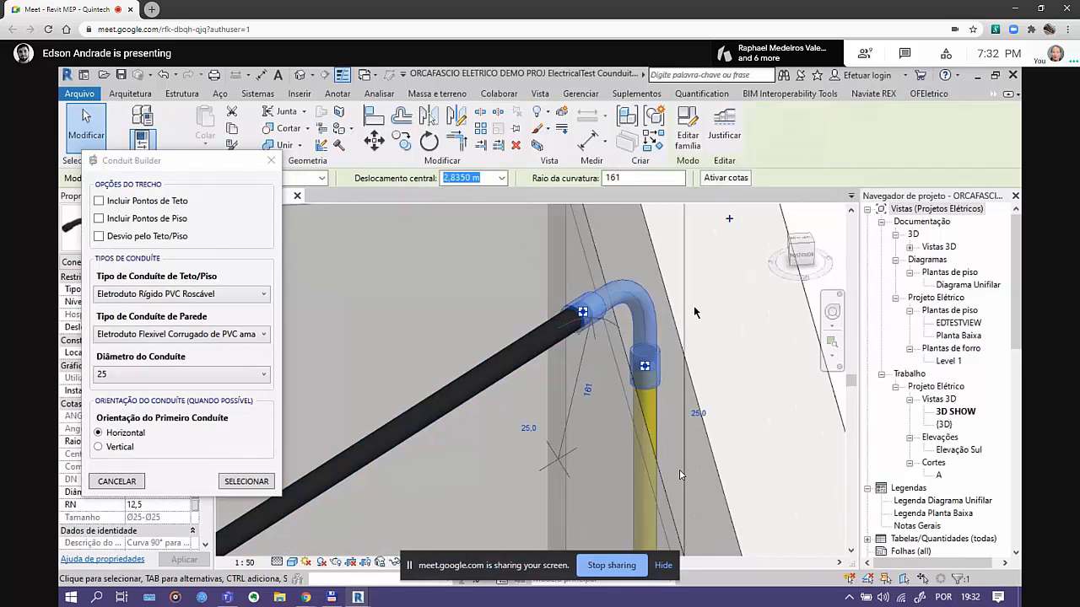
# Review the type properties of the rigid ceiling conduit, including its assigned bend fitting, keeping the Conduit Builder window out of the way
pyautogui.moveTo(207, 165); pyautogui.dragTo(700, 140)
pyautogui.click(388, 434)
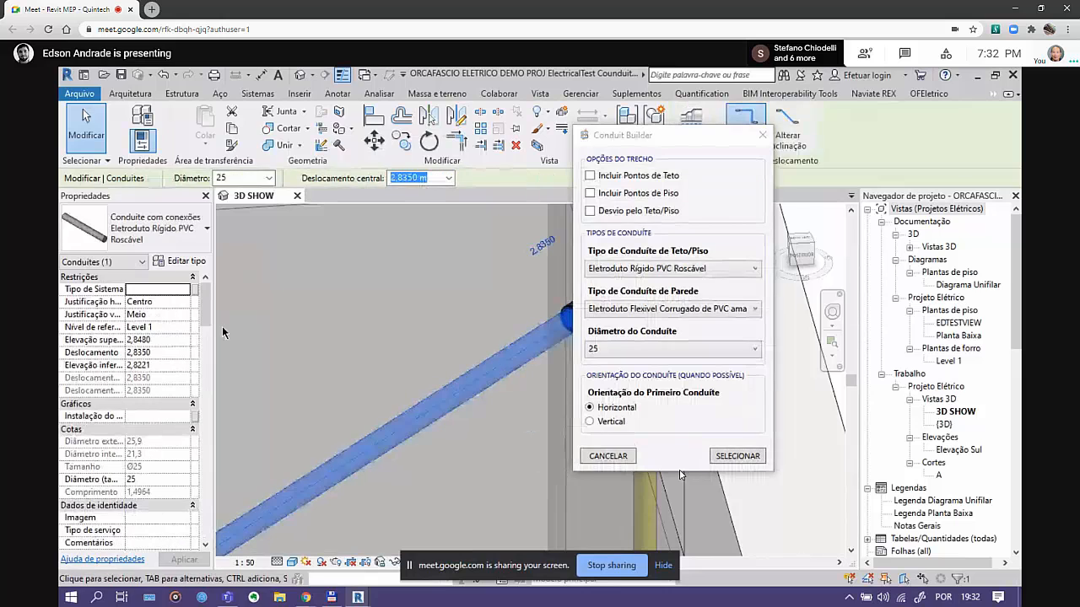
pyautogui.click(186, 262)
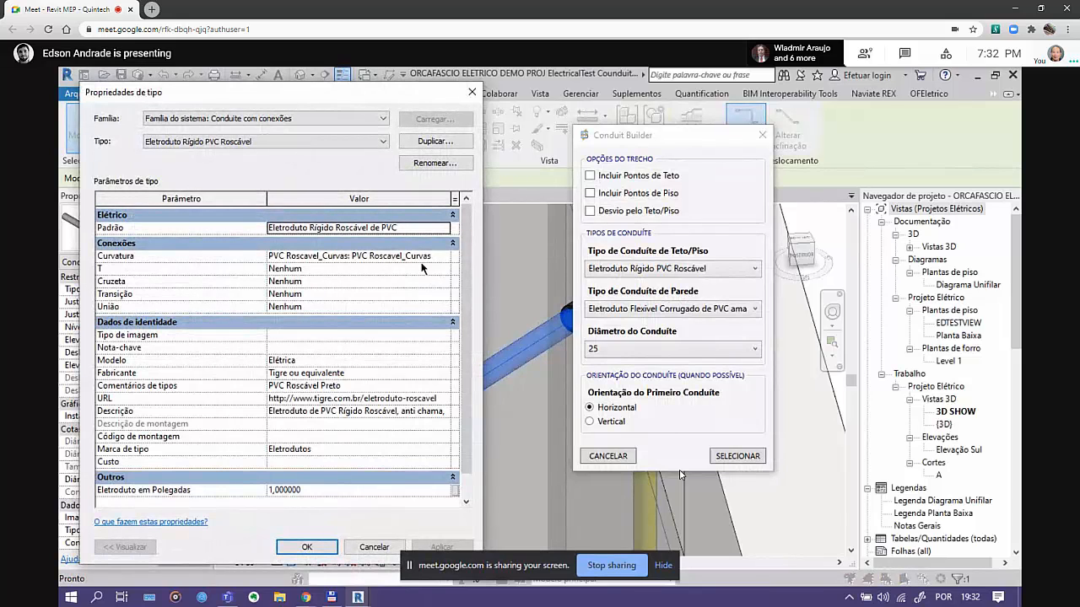
pyautogui.click(325, 549)
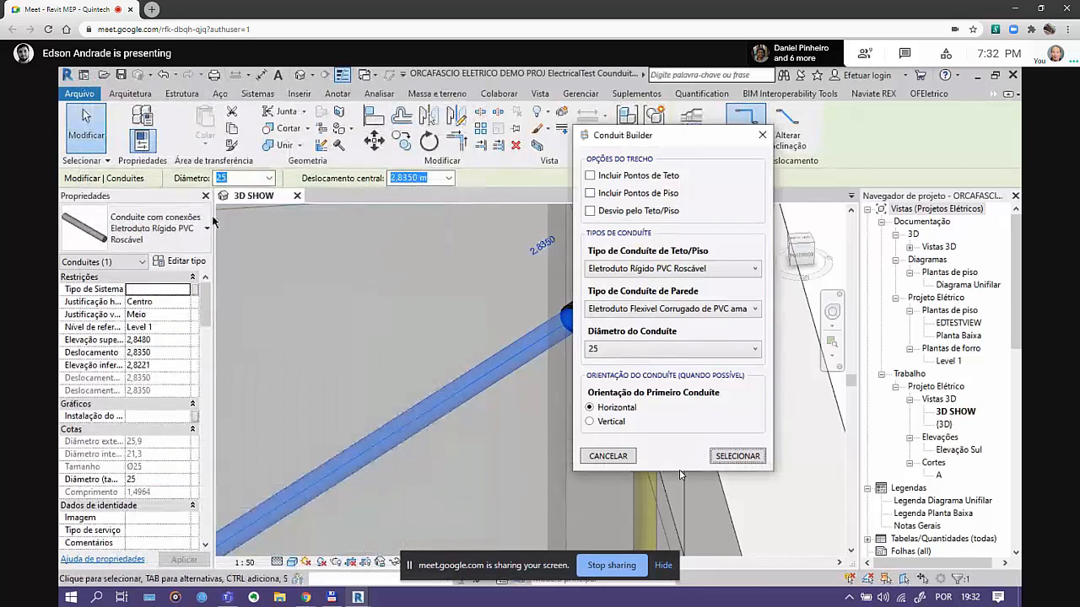
pyautogui.moveTo(620, 141); pyautogui.dragTo(173, 178)
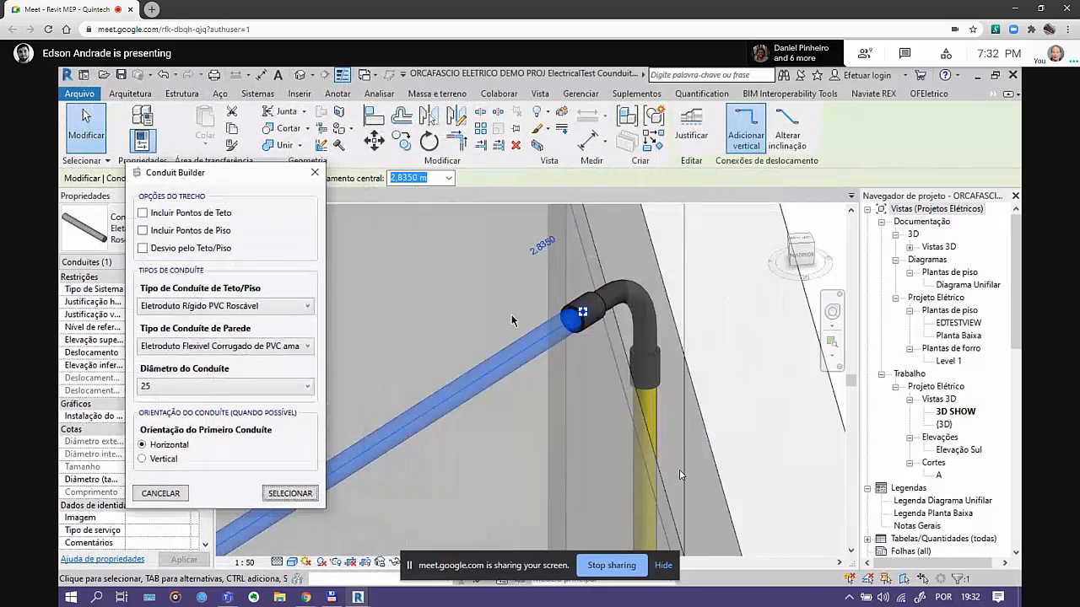
# Examine the conduit layout across both rooms, including the distribution board on the dividing wall and the outlet beside the window
pyautogui.scroll(-2, 597, 319)
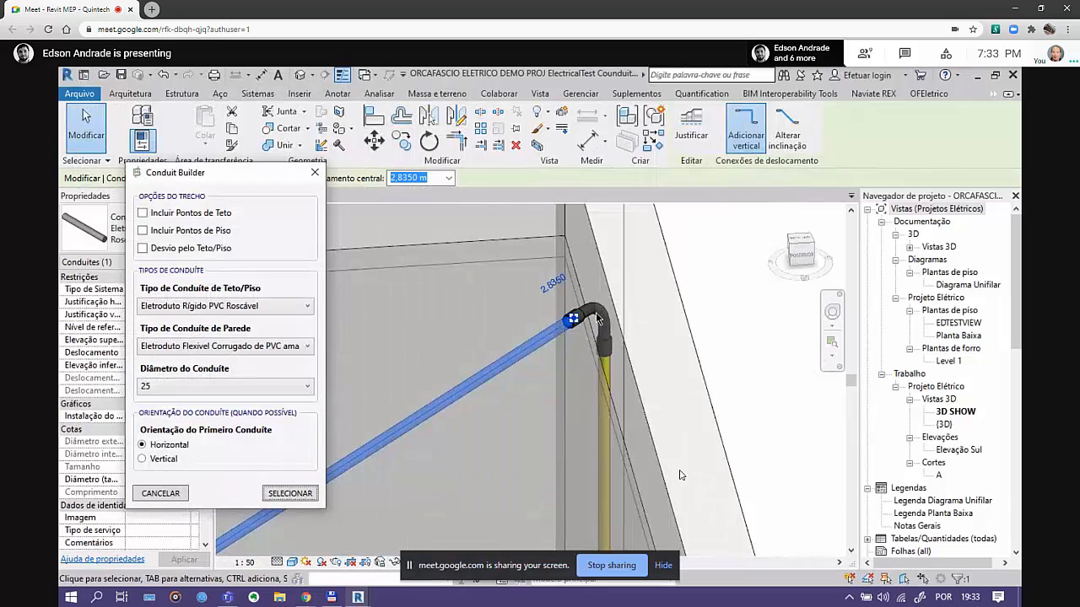
pyautogui.scroll(-5, 596, 319)
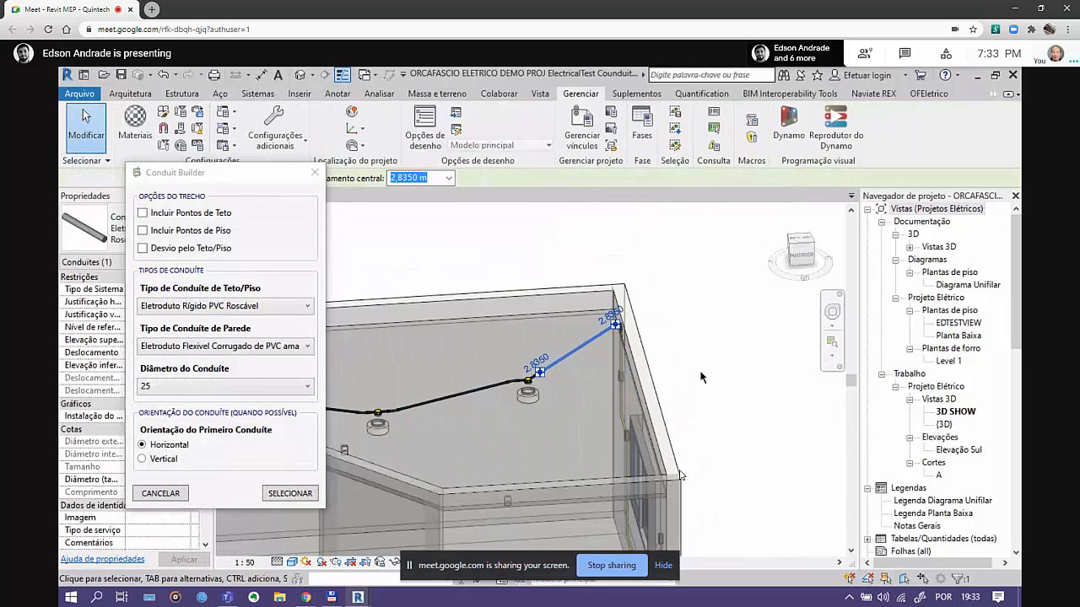
pyautogui.keyDown('shift'); pyautogui.moveTo(700, 377); pyautogui.dragTo(598, 456, button='middle'); pyautogui.keyUp('shift')
pyautogui.scroll(3, 698, 371)
pyautogui.scroll(-3, 695, 380)
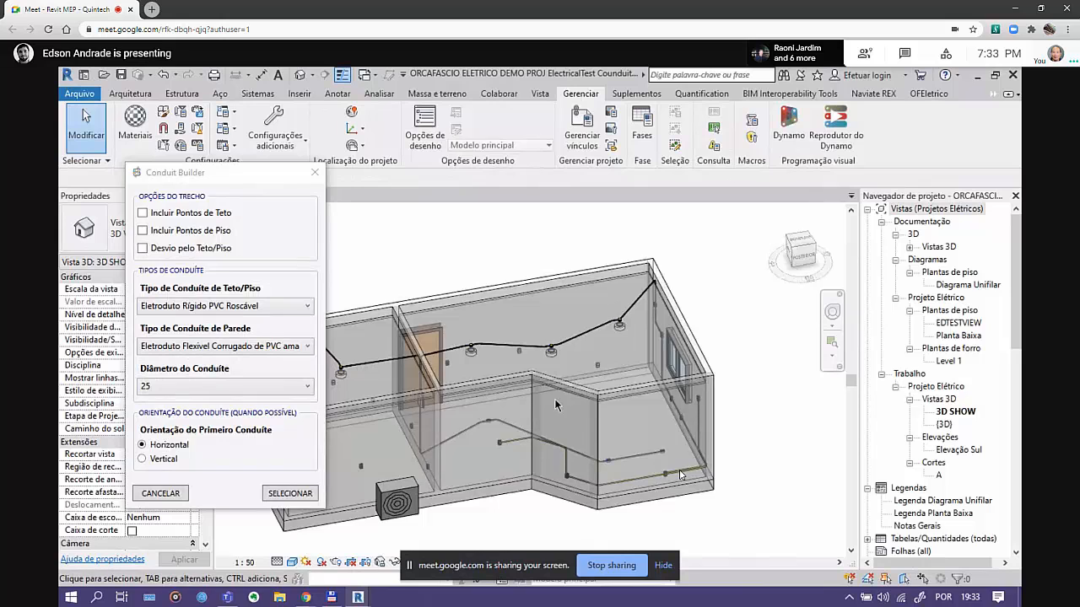
pyautogui.scroll(3, 554, 400)
pyautogui.scroll(-1, 495, 407)
pyautogui.moveTo(495, 407); pyautogui.dragTo(620, 397, button='middle')
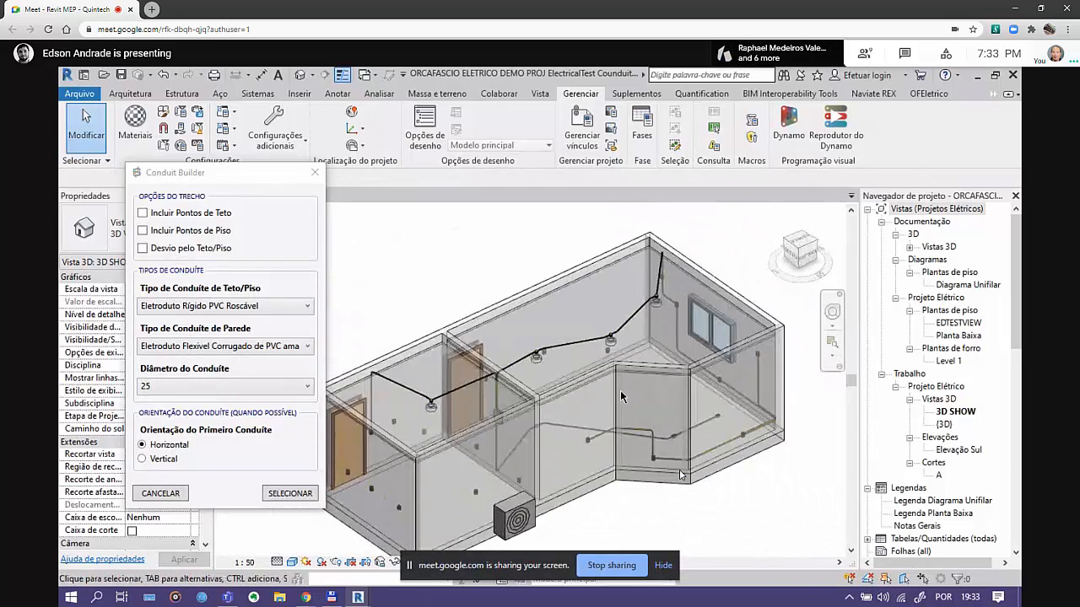
pyautogui.keyDown('shift'); pyautogui.moveTo(504, 457); pyautogui.dragTo(509, 428, button='middle'); pyautogui.keyUp('shift')
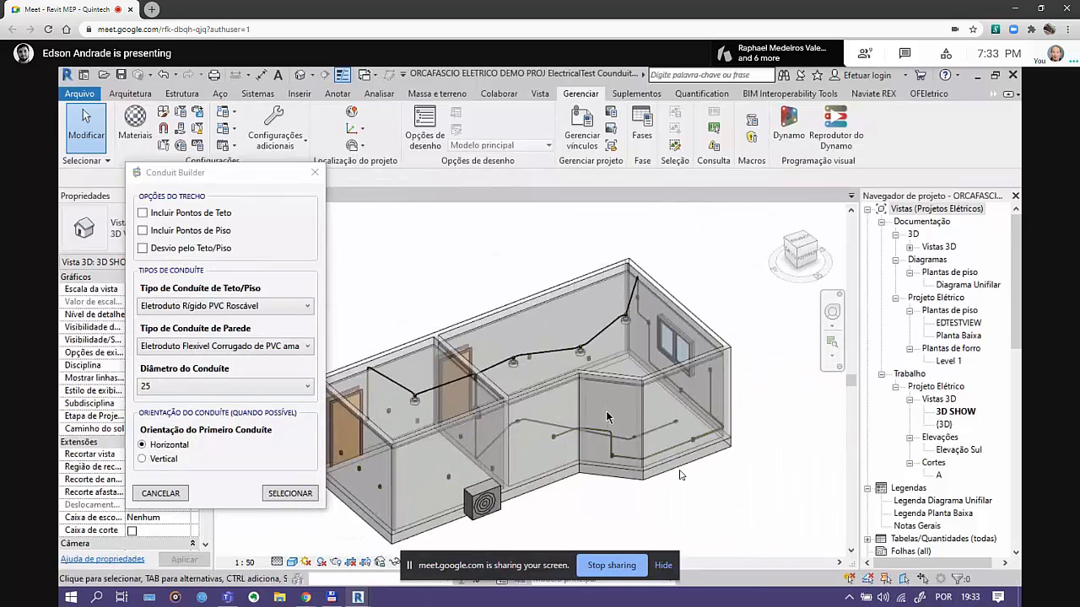
pyautogui.scroll(2, 509, 429)
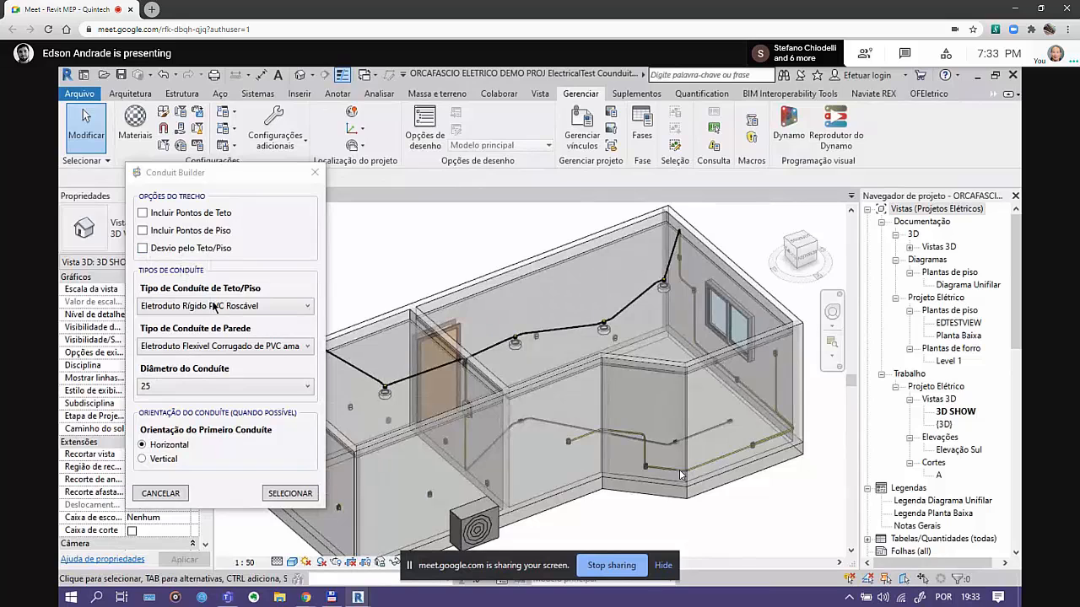
pyautogui.moveTo(555, 404); pyautogui.dragTo(487, 405, button='middle')
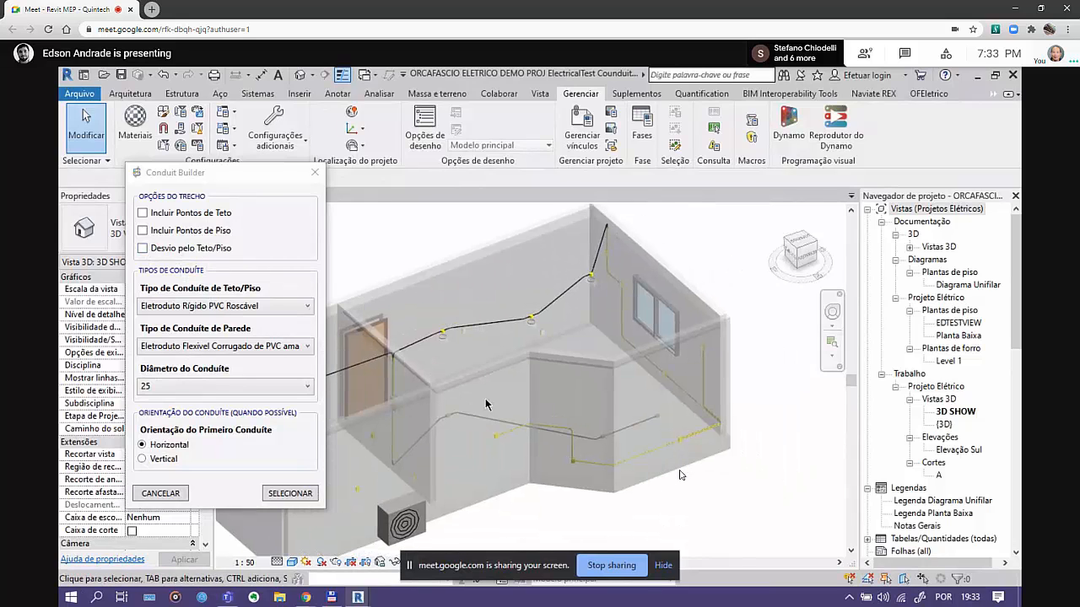
pyautogui.scroll(2, 438, 408)
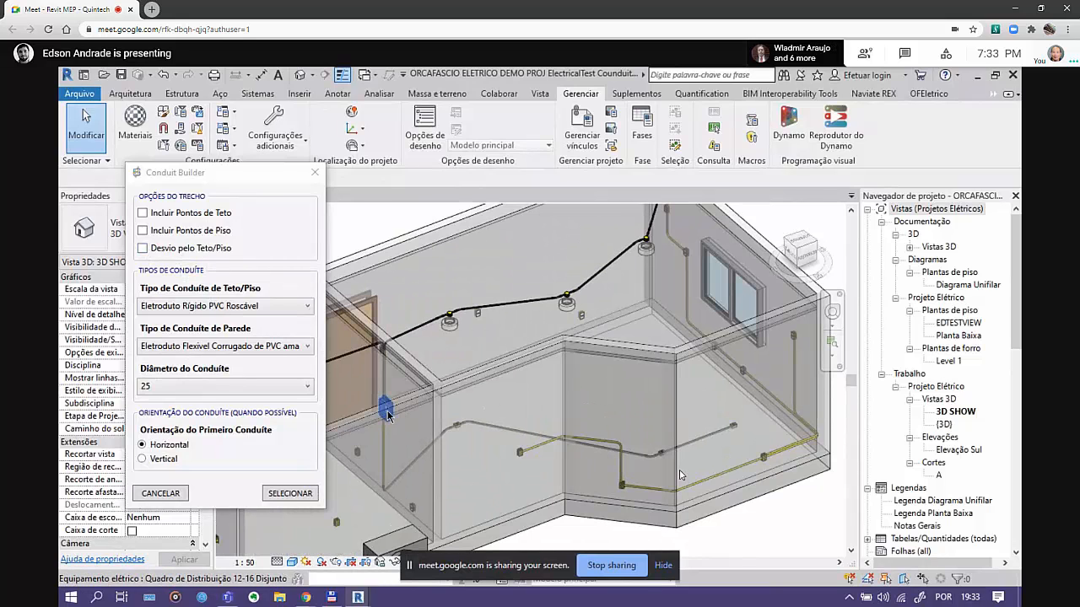
pyautogui.scroll(-1, 548, 405)
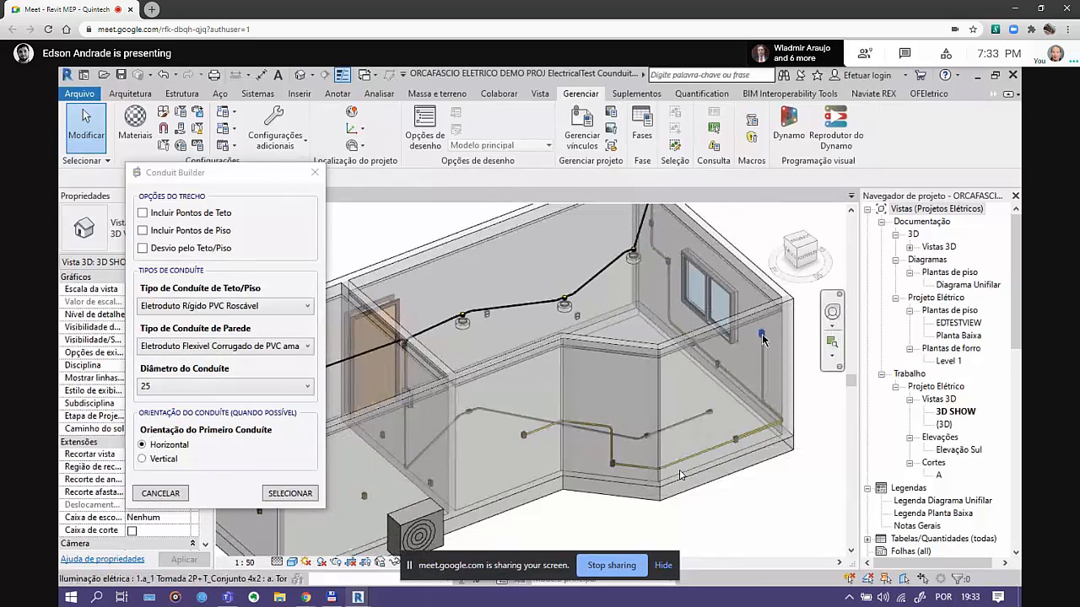
pyautogui.scroll(5, 761, 342)
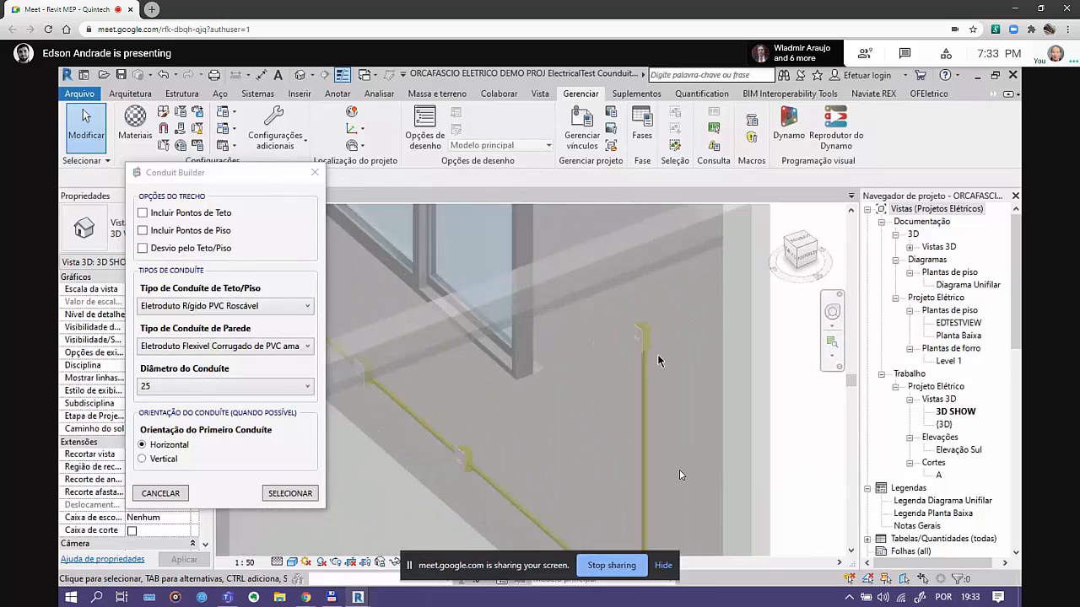
pyautogui.scroll(-5, 662, 335)
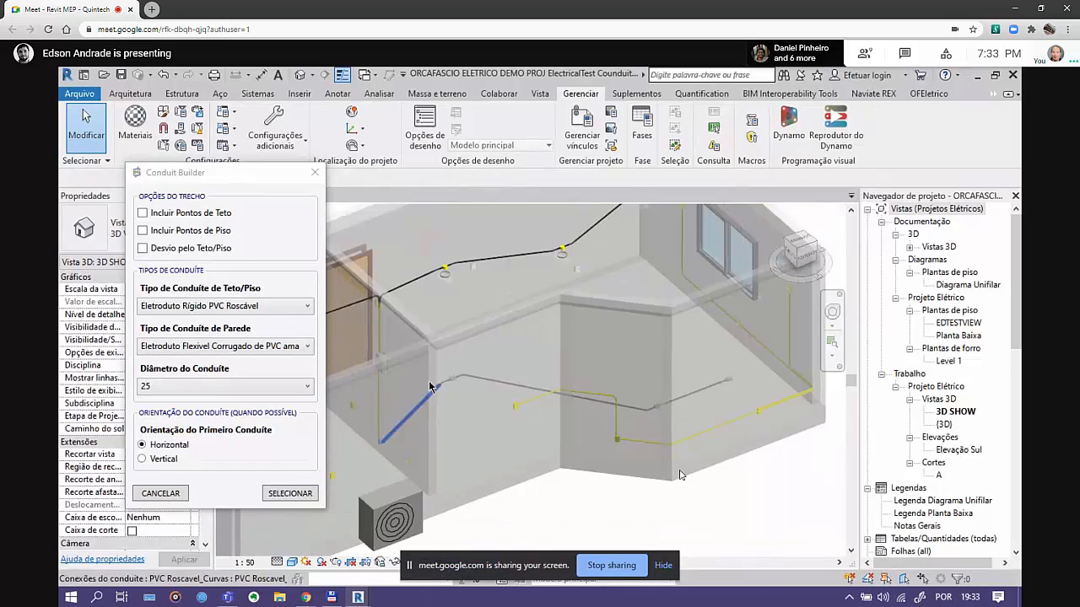
# Route a 25 mm wall conduit with a horizontal first segment between the distribution board and the outlet beside the window
pyautogui.click(287, 493)
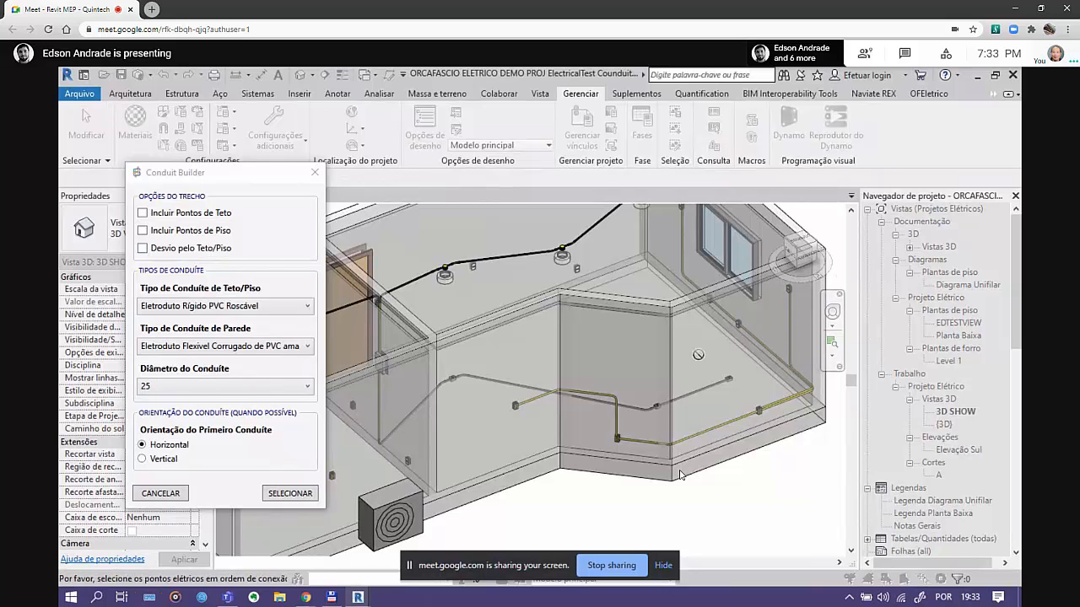
pyautogui.press('Escape')
pyautogui.scroll(-1, 554, 389)
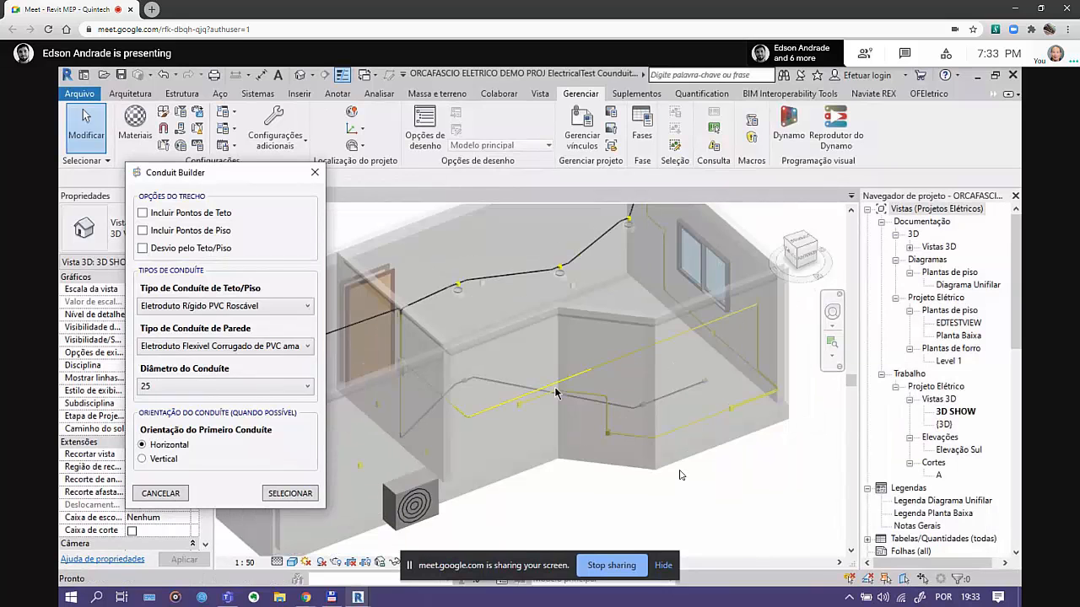
# Inspect the conduit crossing the larger room between the distribution board and the window-side outlet, and delete the whole run
pyautogui.keyDown('shift'); pyautogui.moveTo(554, 389); pyautogui.dragTo(731, 377, button='middle'); pyautogui.keyUp('shift')
pyautogui.scroll(2, 731, 377)
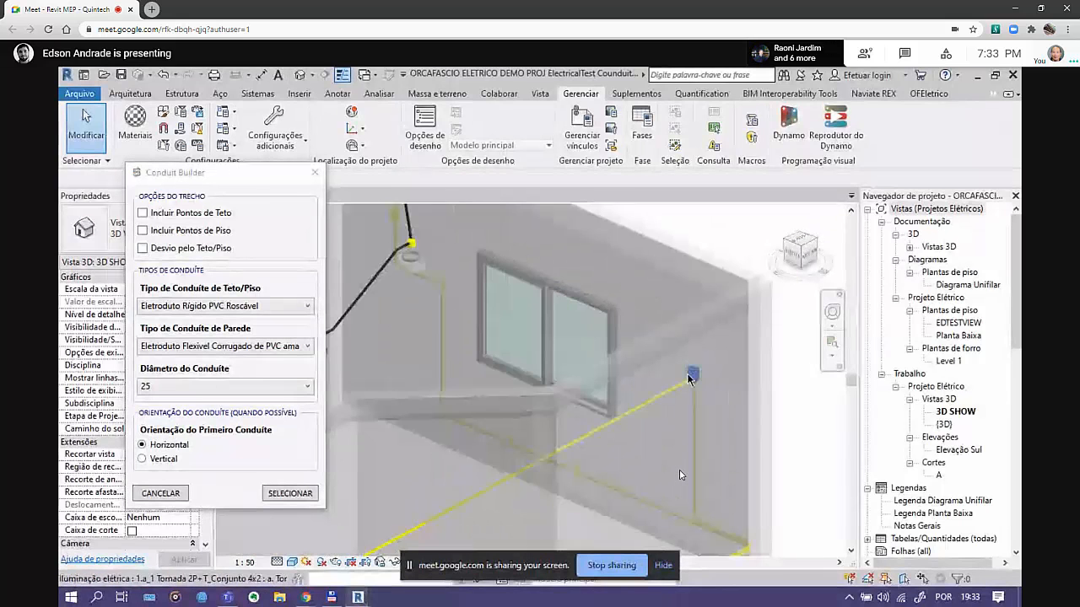
pyautogui.scroll(-4, 704, 379)
pyautogui.scroll(2, 551, 470)
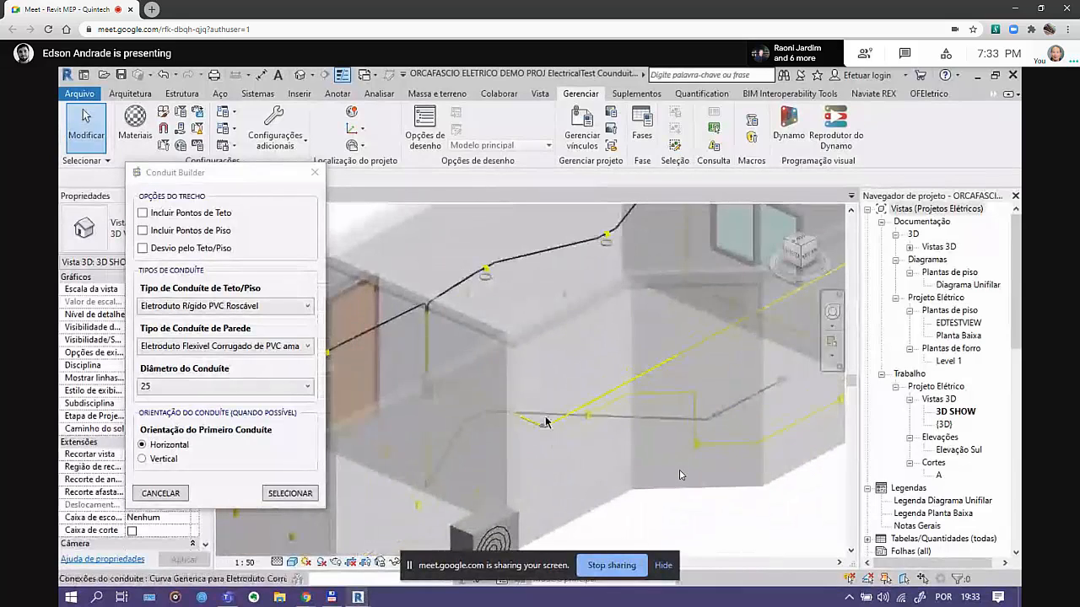
pyautogui.click(544, 429)
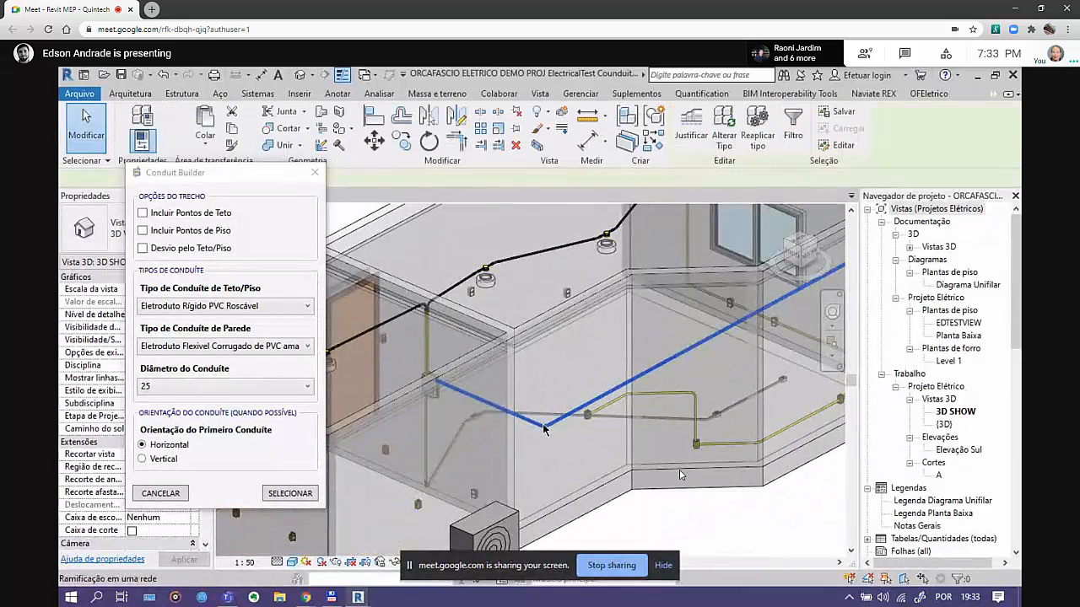
pyautogui.press('Delete')
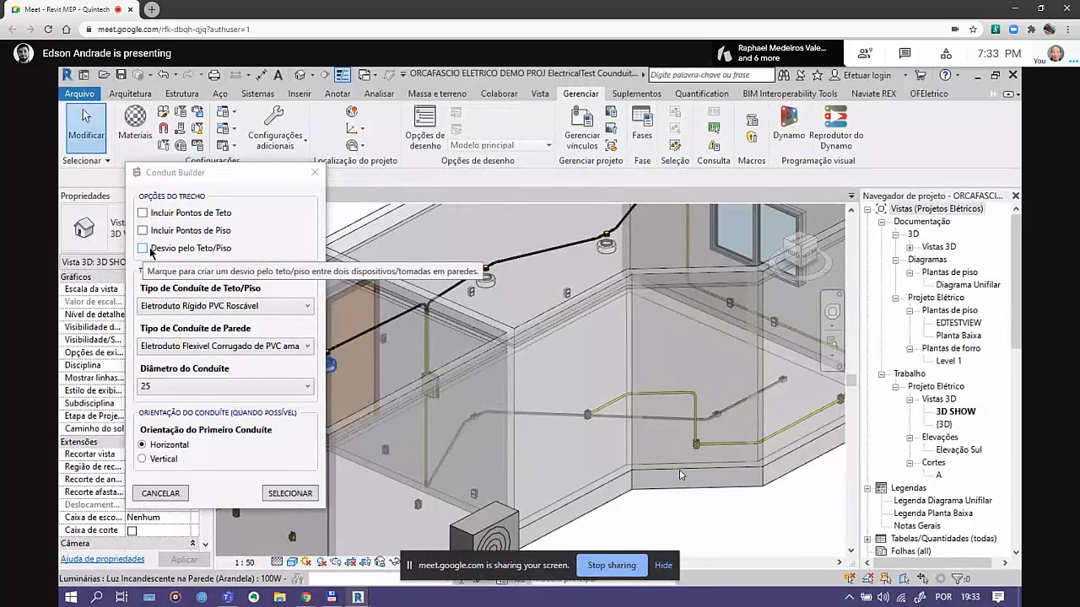
# Route a 25 mm conduit from the distribution board to the outlet beside the window, using a ceiling detour at 3,00 m elevation
pyautogui.click(151, 250)
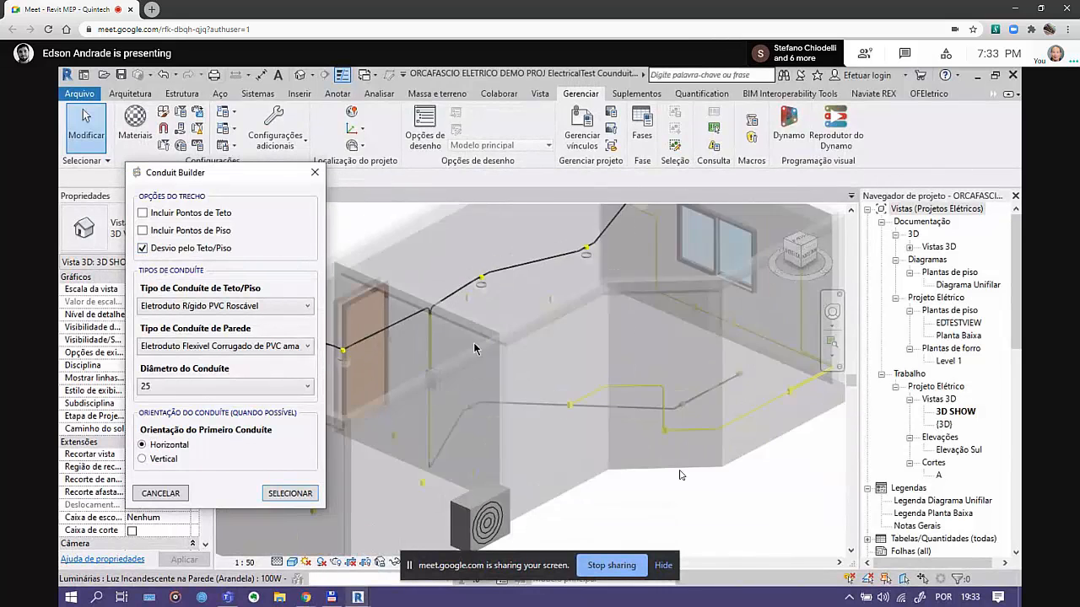
pyautogui.scroll(-1, 474, 349)
pyautogui.keyDown('shift'); pyautogui.moveTo(556, 361); pyautogui.dragTo(511, 385, button='middle'); pyautogui.keyUp('shift')
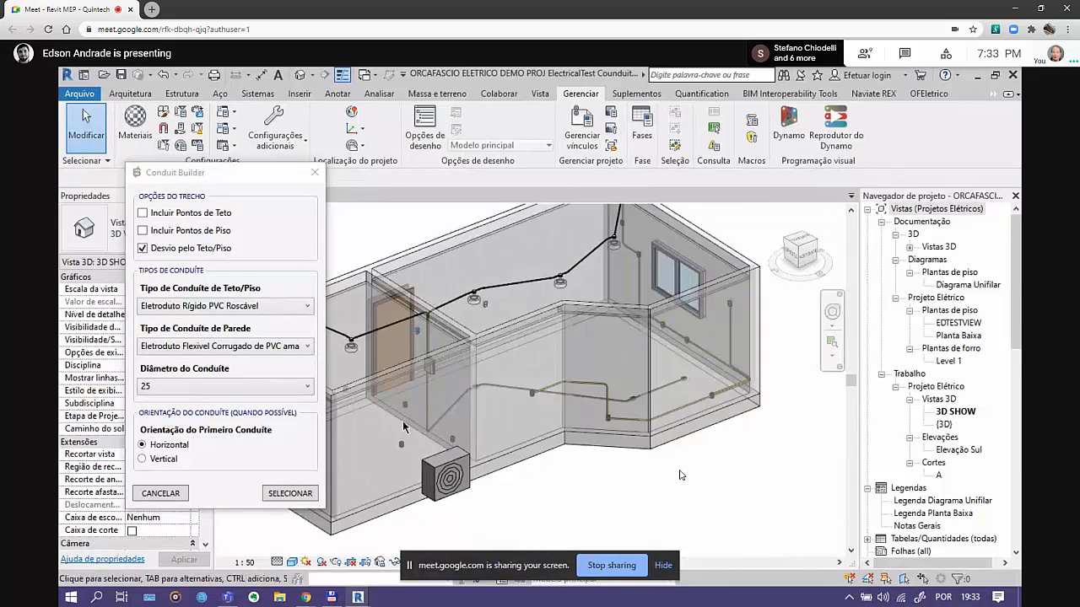
pyautogui.click(285, 497)
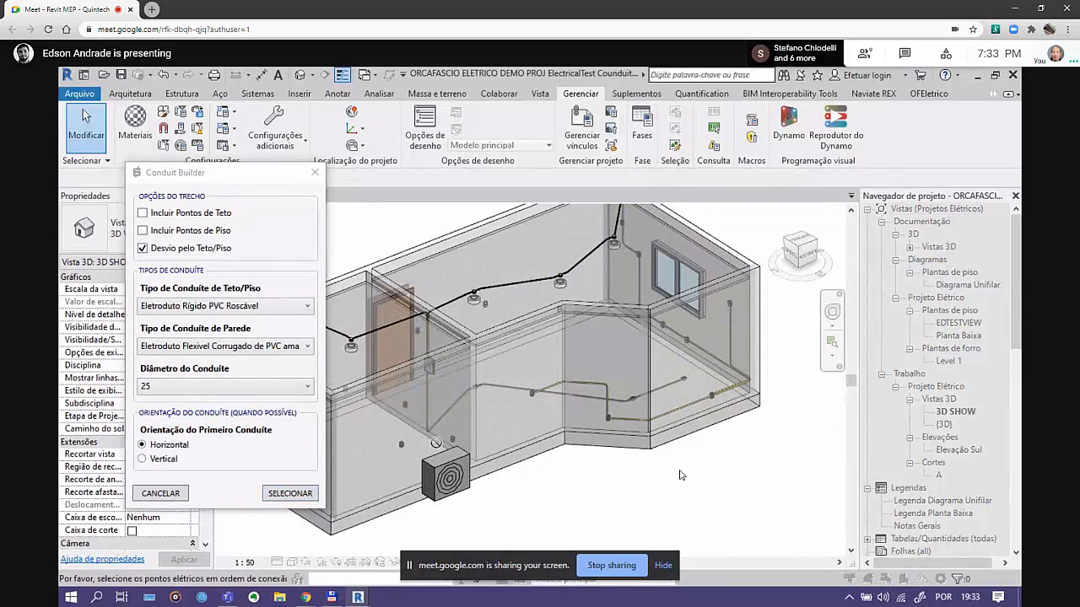
pyautogui.click(432, 368)
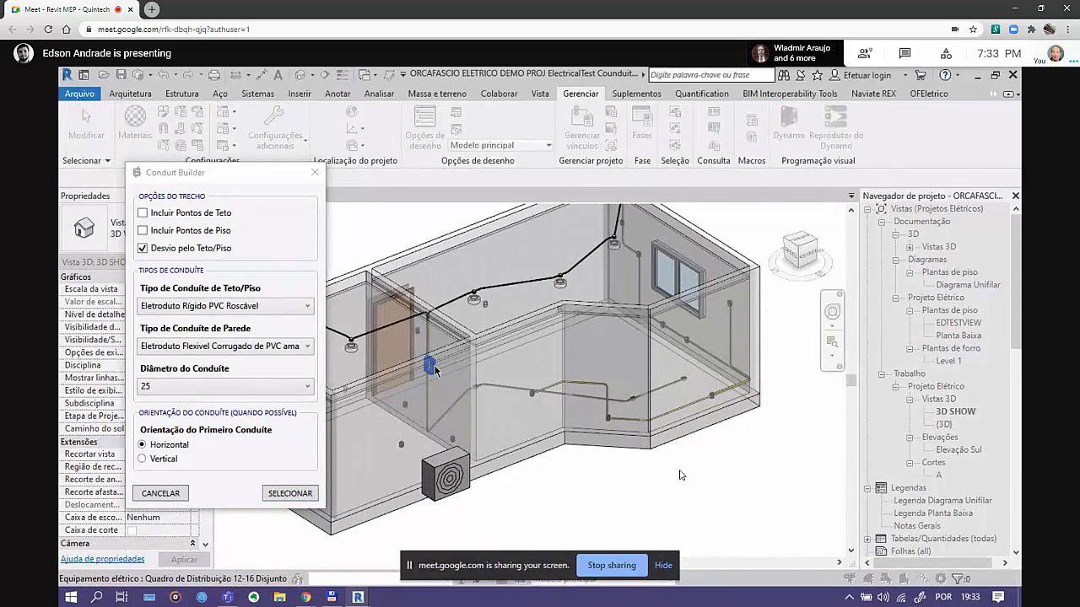
pyautogui.click(730, 305)
pyautogui.press('Escape')
pyautogui.moveTo(553, 273); pyautogui.dragTo(717, 377)
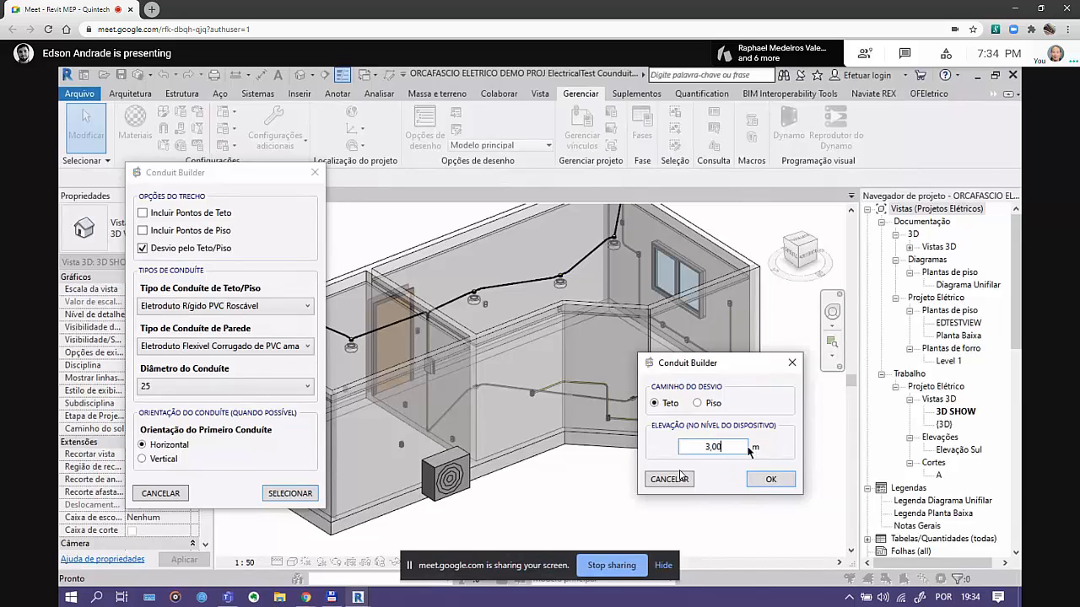
pyautogui.click(774, 482)
pyautogui.scroll(1, 739, 302)
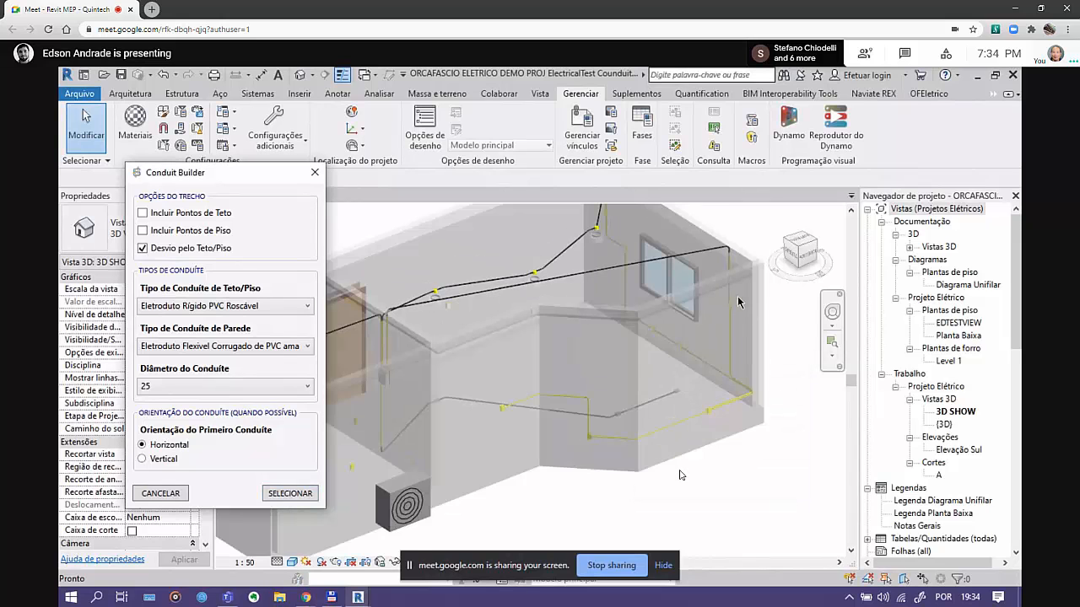
pyautogui.keyDown('shift'); pyautogui.moveTo(738, 302); pyautogui.dragTo(716, 379, button='middle'); pyautogui.keyUp('shift')
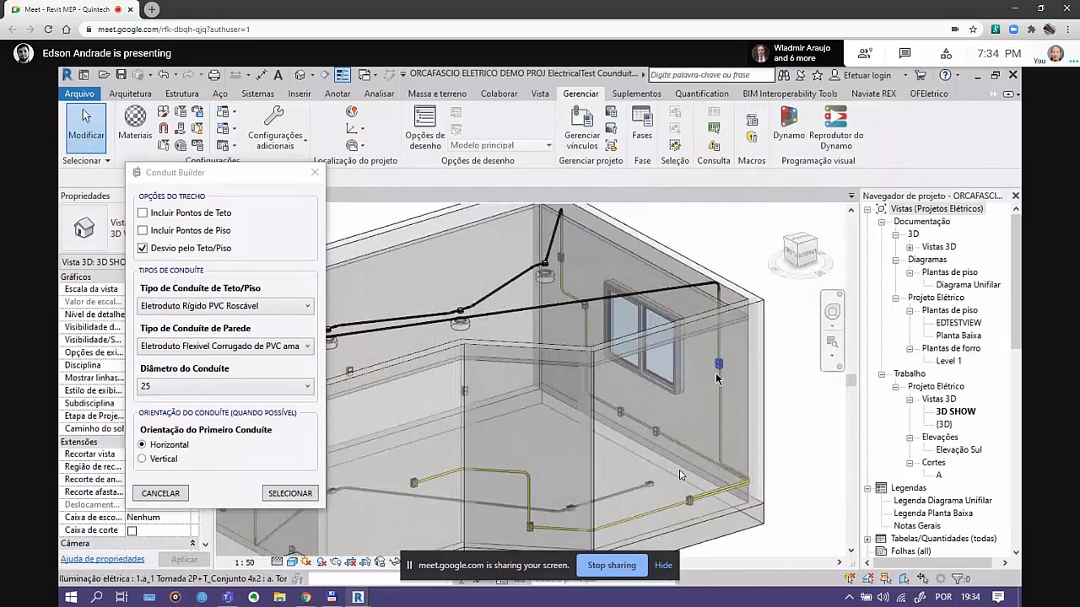
# Route a conduit between the distribution board and the outlet by the smaller room's outer door, using a floor detour at -0,1 m elevation
pyautogui.scroll(-5, 608, 369)
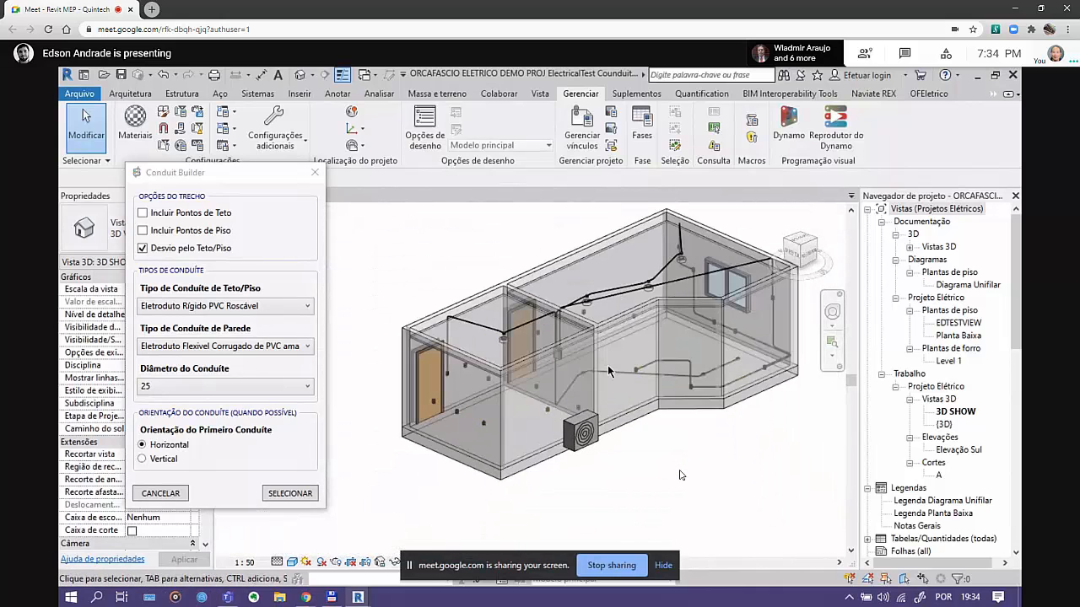
pyautogui.scroll(4, 608, 365)
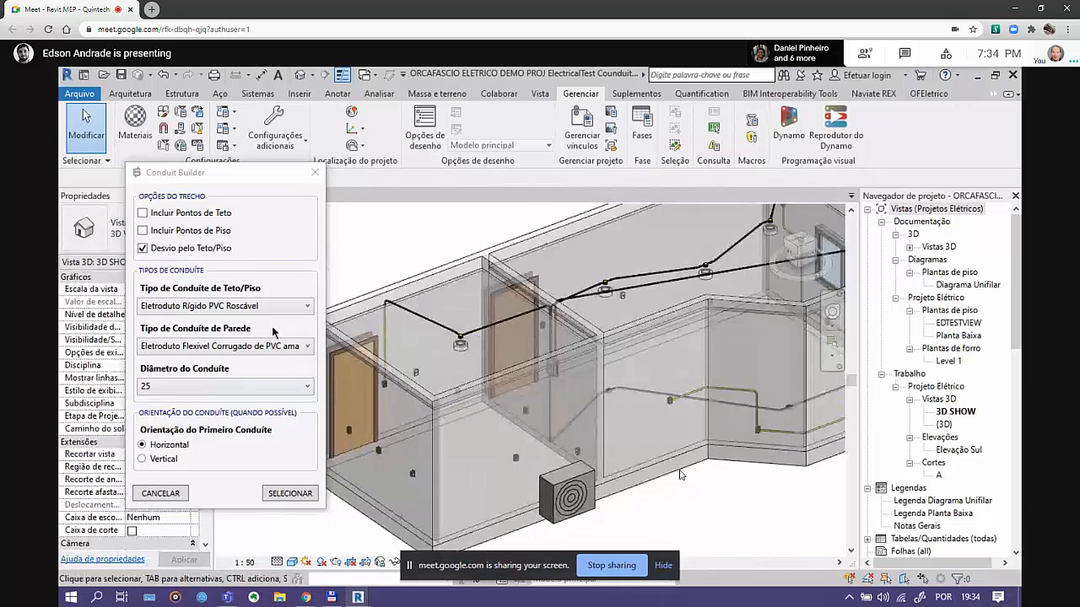
pyautogui.click(289, 493)
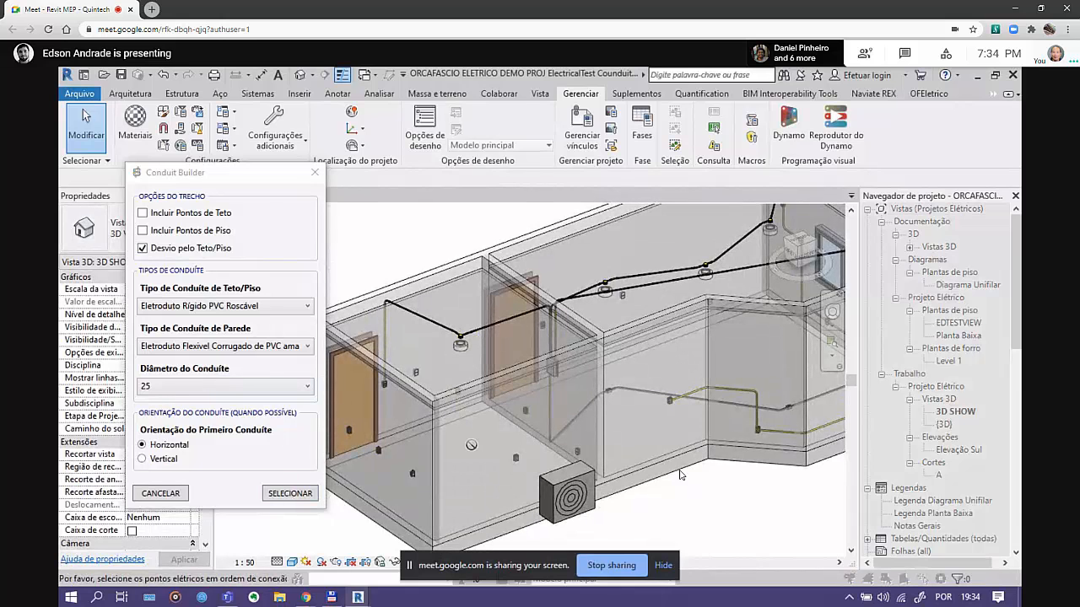
pyautogui.scroll(-2, 656, 379)
pyautogui.scroll(2, 510, 433)
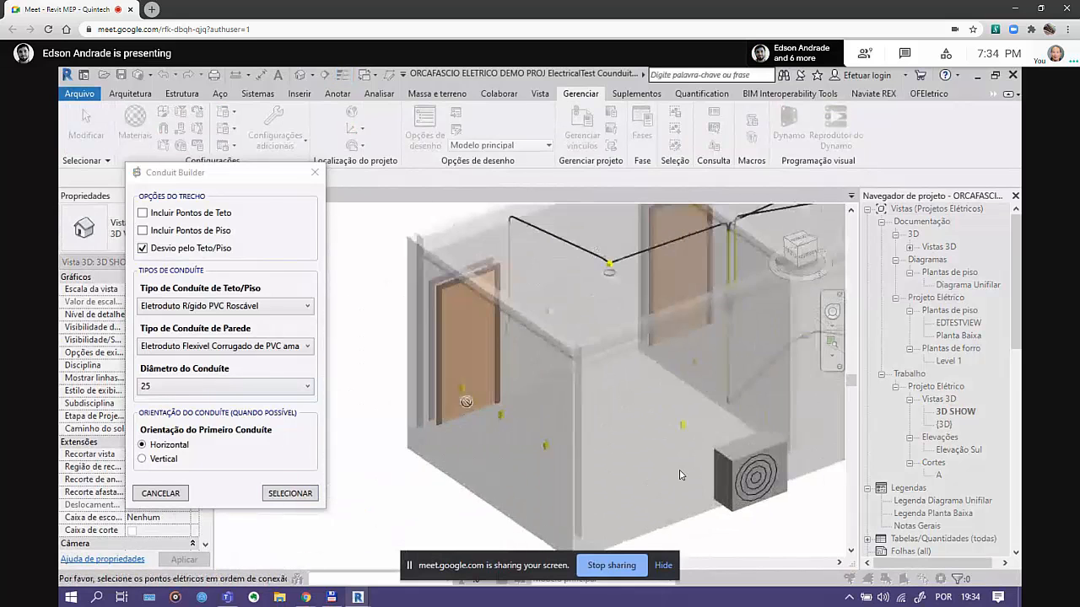
pyautogui.click(510, 432)
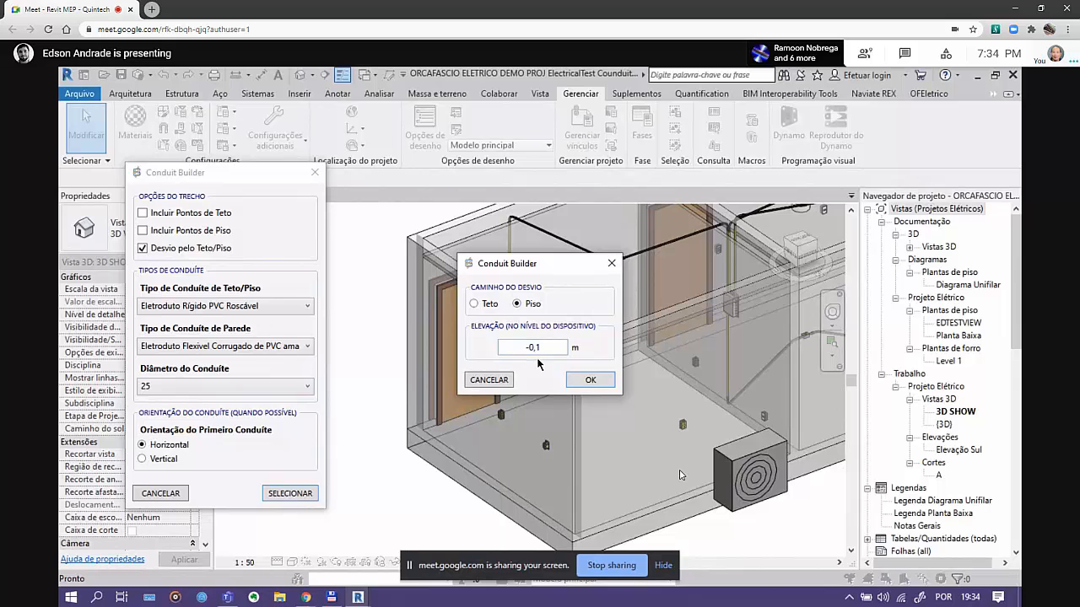
pyautogui.click(595, 379)
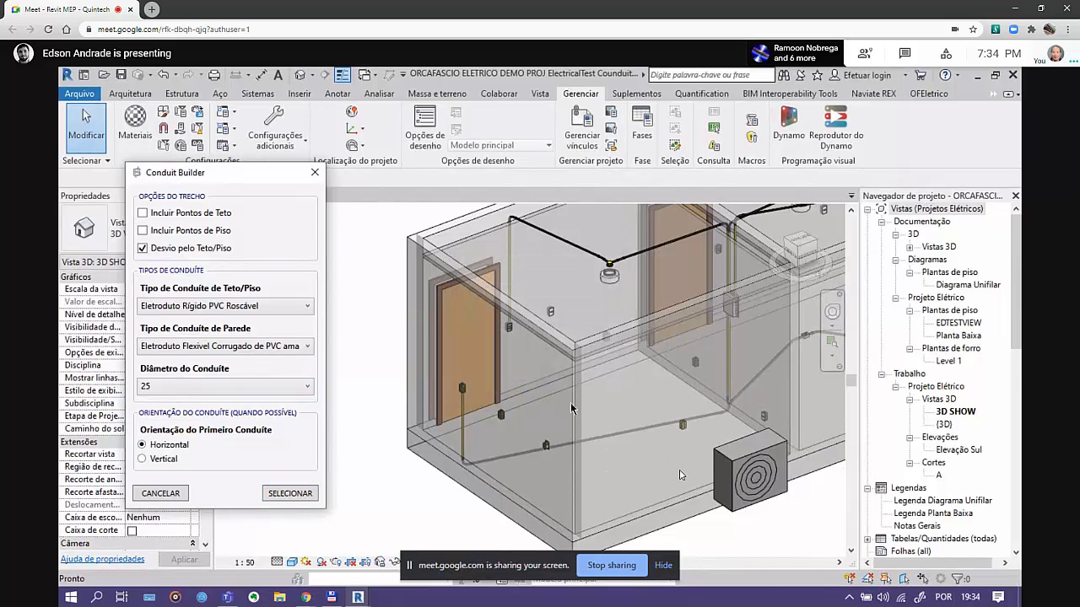
# Examine the floor conduit between the distribution board and the door-side outlet, and how it relates to the other runs across both rooms
pyautogui.scroll(5, 645, 424)
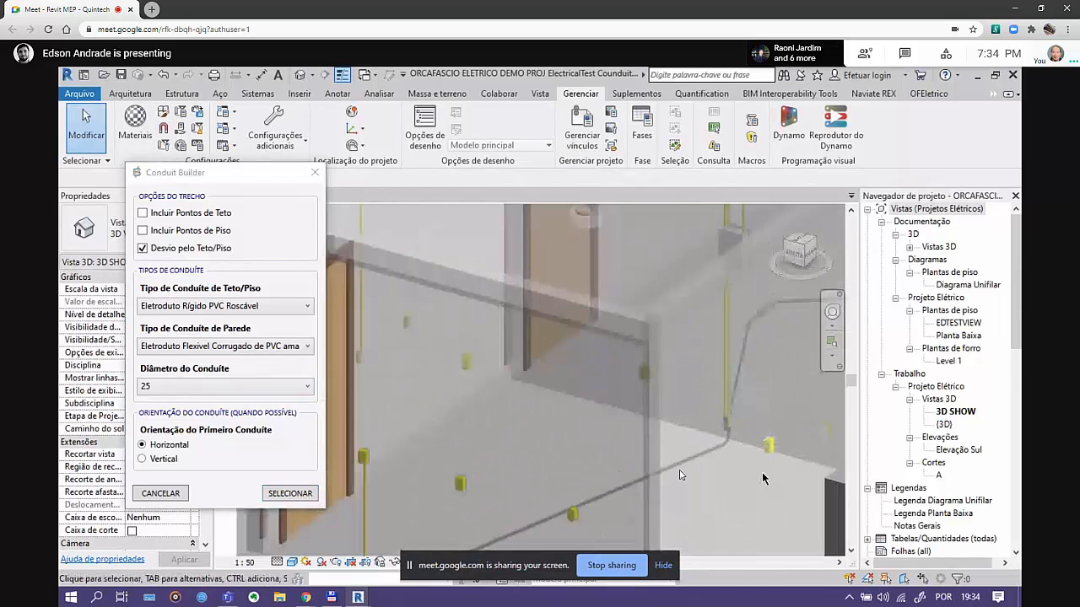
pyautogui.scroll(2, 742, 335)
pyautogui.scroll(-4, 779, 376)
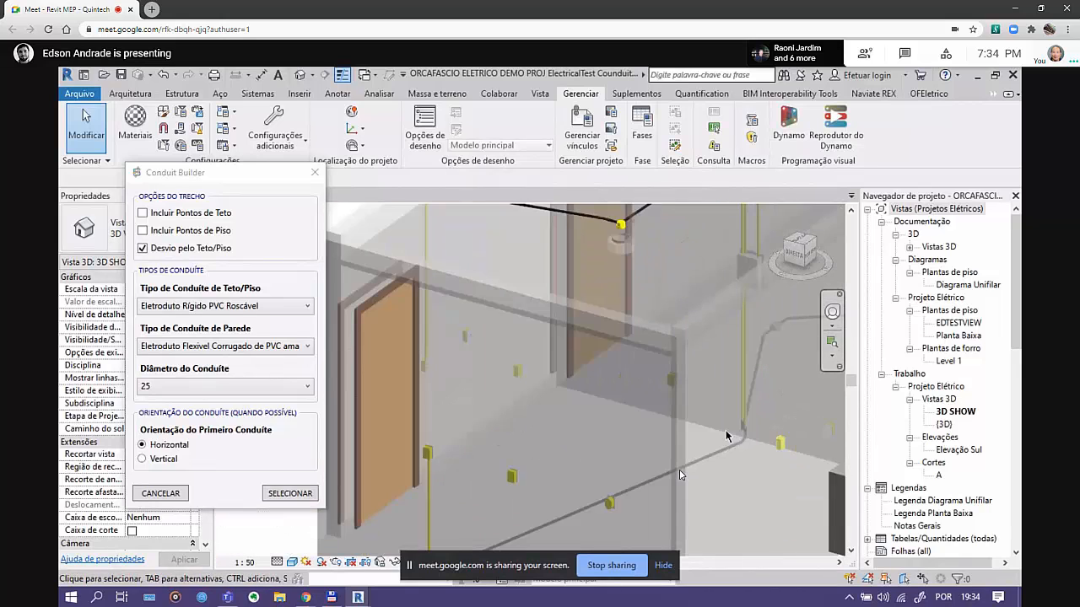
pyautogui.moveTo(590, 487); pyautogui.dragTo(626, 426, button='middle')
pyautogui.scroll(-2, 580, 399)
pyautogui.moveTo(763, 400); pyautogui.dragTo(628, 440, button='middle')
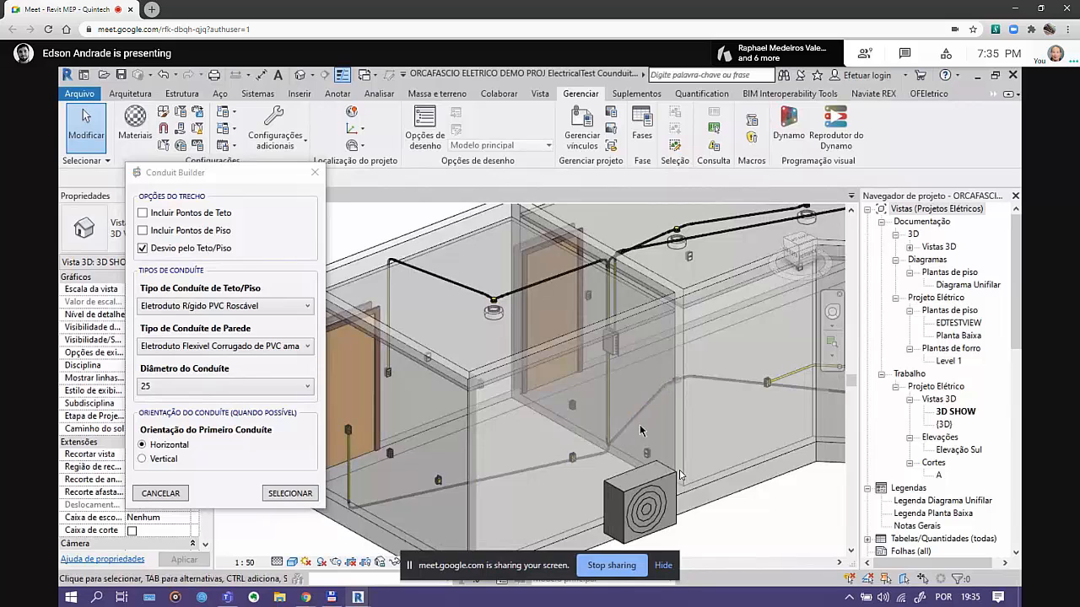
pyautogui.scroll(-1, 649, 429)
pyautogui.moveTo(705, 415); pyautogui.dragTo(567, 448, button='middle')
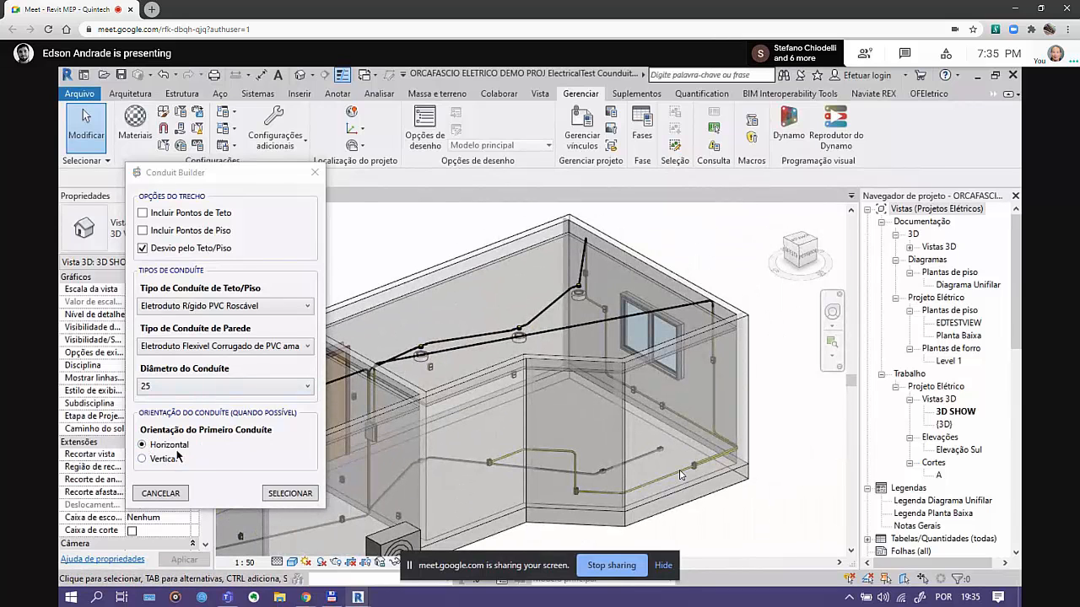
# Examine the ceiling conduit running from light to light in the larger room beside the direct ceiling detour run
pyautogui.scroll(1, 475, 412)
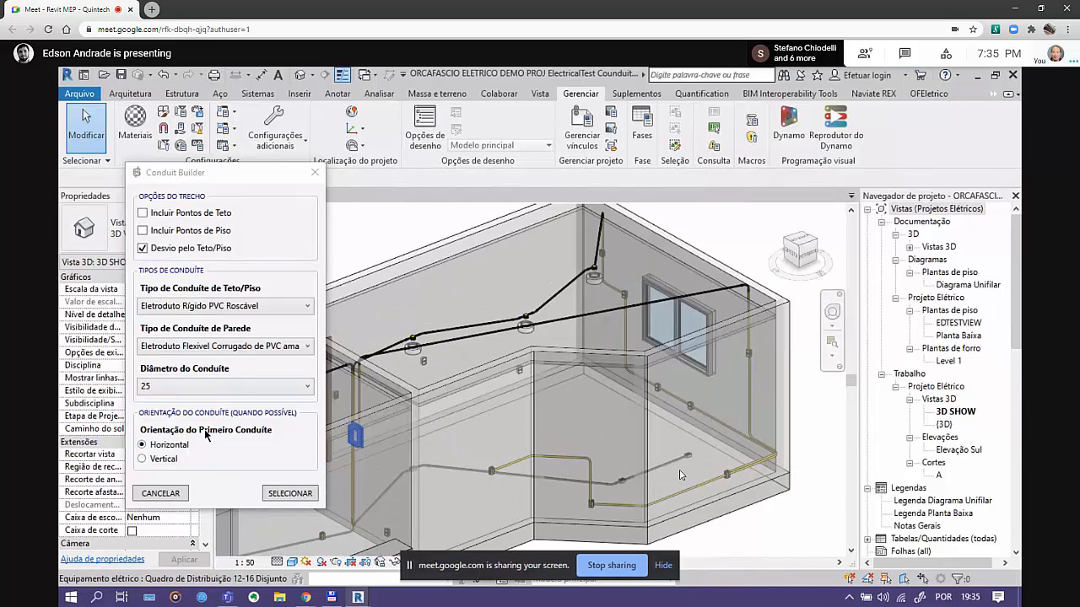
pyautogui.scroll(6, 506, 398)
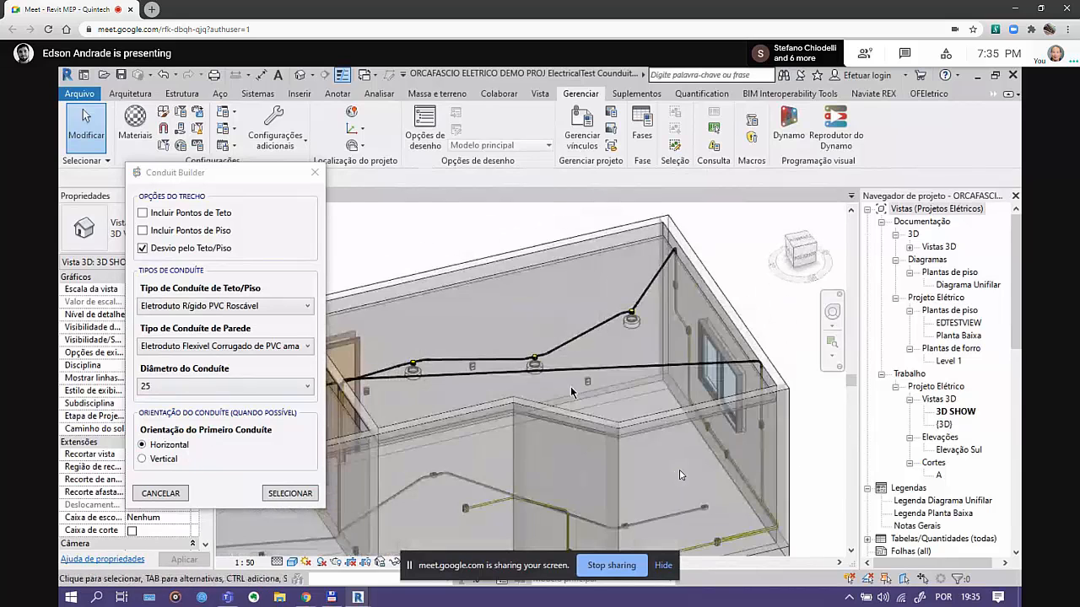
pyautogui.moveTo(388, 401); pyautogui.dragTo(467, 369, button='middle')
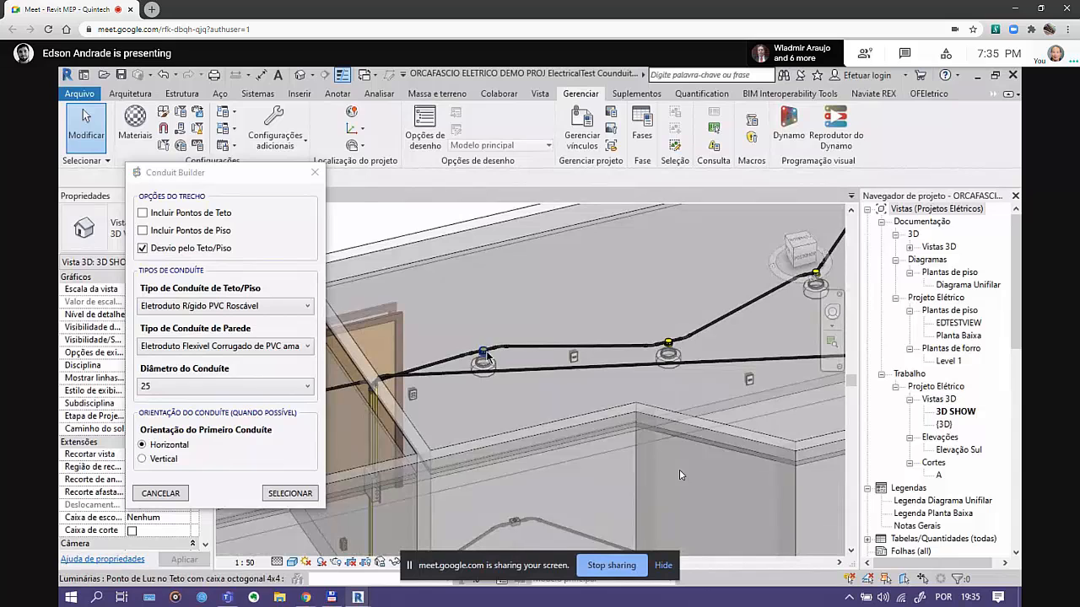
pyautogui.scroll(3, 493, 348)
pyautogui.moveTo(656, 367); pyautogui.dragTo(398, 494, button='middle')
pyautogui.moveTo(506, 455); pyautogui.dragTo(654, 369, button='middle')
pyautogui.scroll(-1, 492, 394)
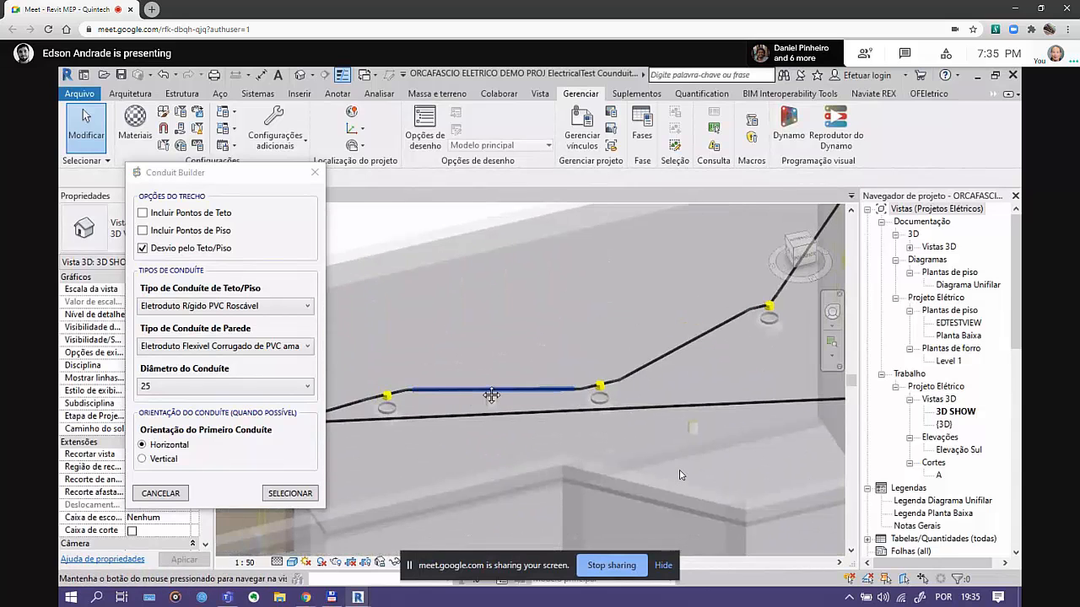
pyautogui.moveTo(491, 395); pyautogui.dragTo(494, 391, button='middle')
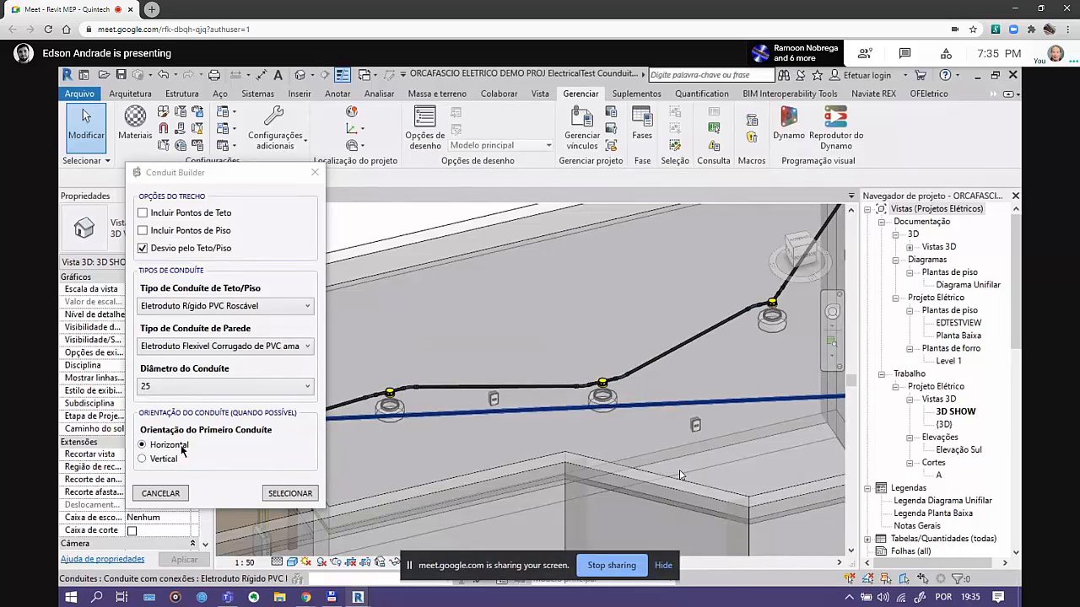
# Inspect the connectors of the ceiling light point nearest the dividing wall and the conduits around it
pyautogui.click(389, 393)
pyautogui.scroll(-3, 470, 396)
pyautogui.keyDown('shift'); pyautogui.moveTo(470, 396); pyautogui.dragTo(497, 397, button='middle'); pyautogui.keyUp('shift')
pyautogui.scroll(2, 420, 396)
pyautogui.moveTo(433, 402); pyautogui.dragTo(532, 393, button='middle')
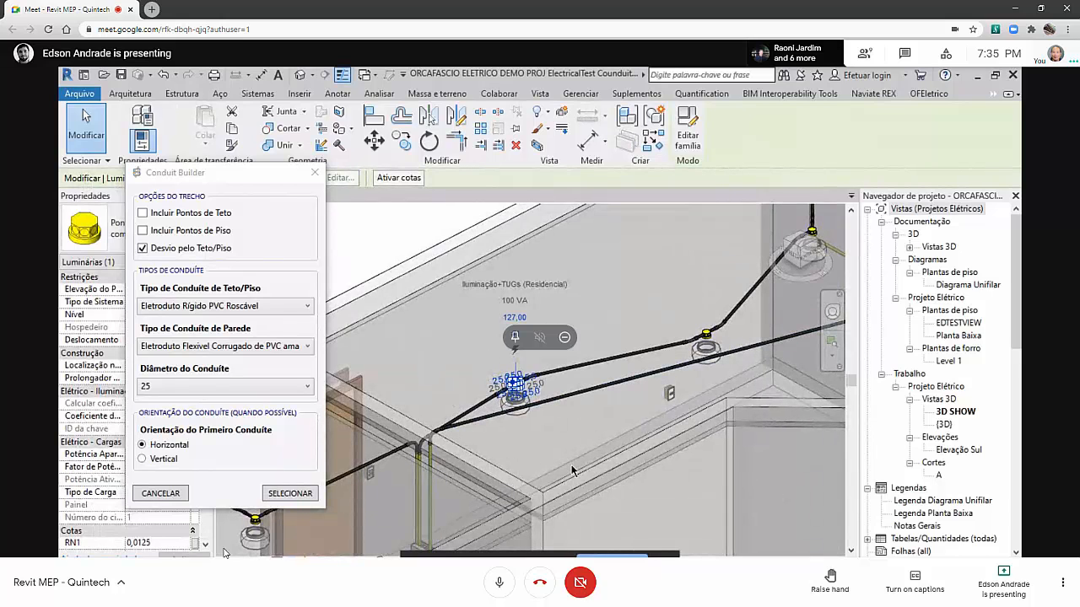
pyautogui.scroll(-3, 569, 395)
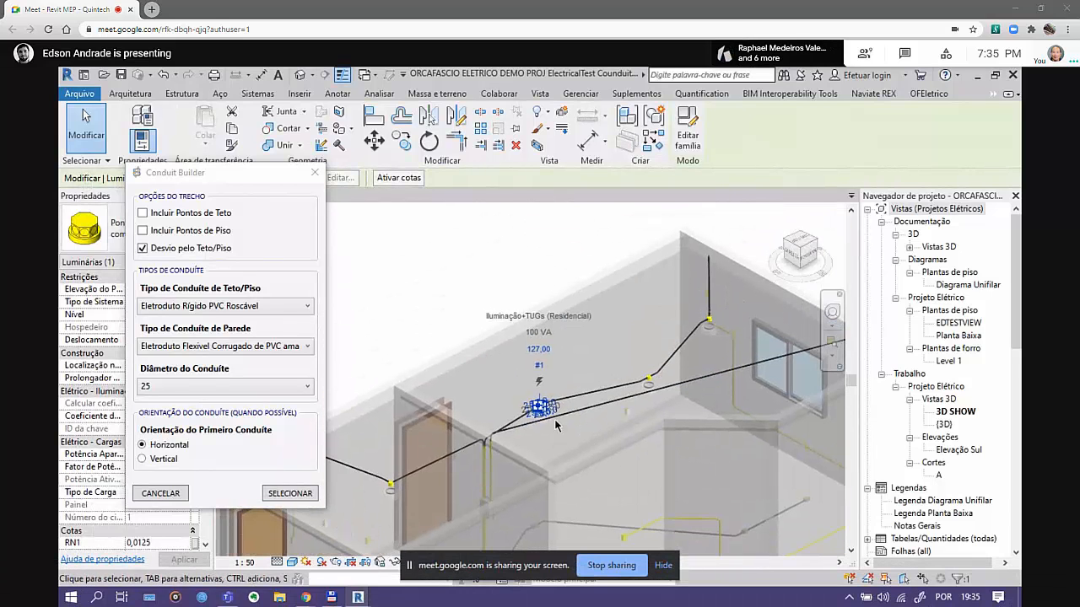
pyautogui.click(650, 426)
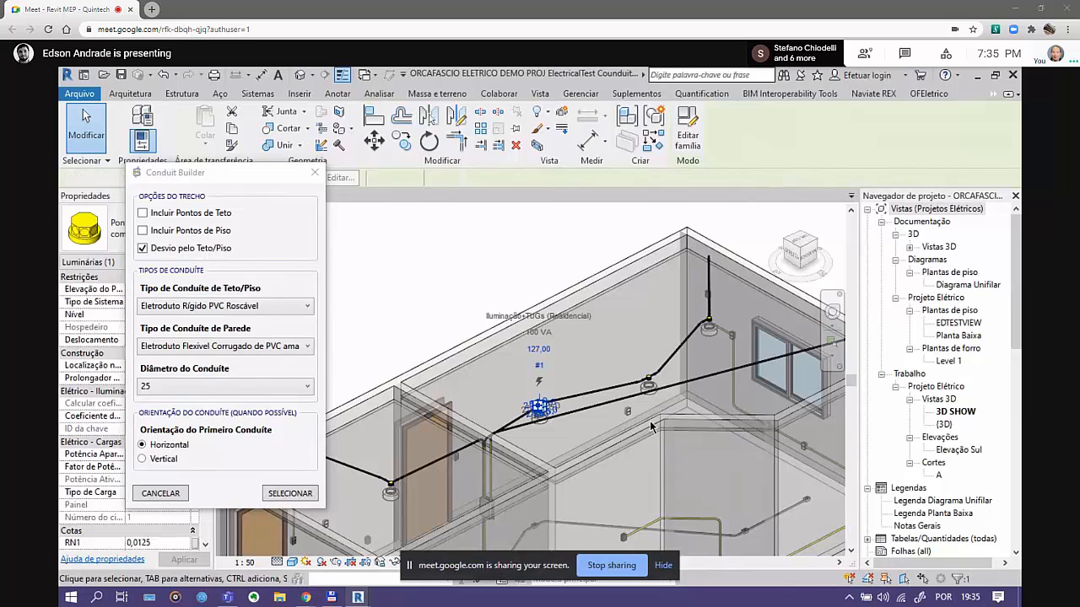
pyautogui.scroll(-1, 568, 402)
pyautogui.keyDown('shift'); pyautogui.moveTo(569, 402); pyautogui.dragTo(583, 429, button='middle'); pyautogui.keyUp('shift')
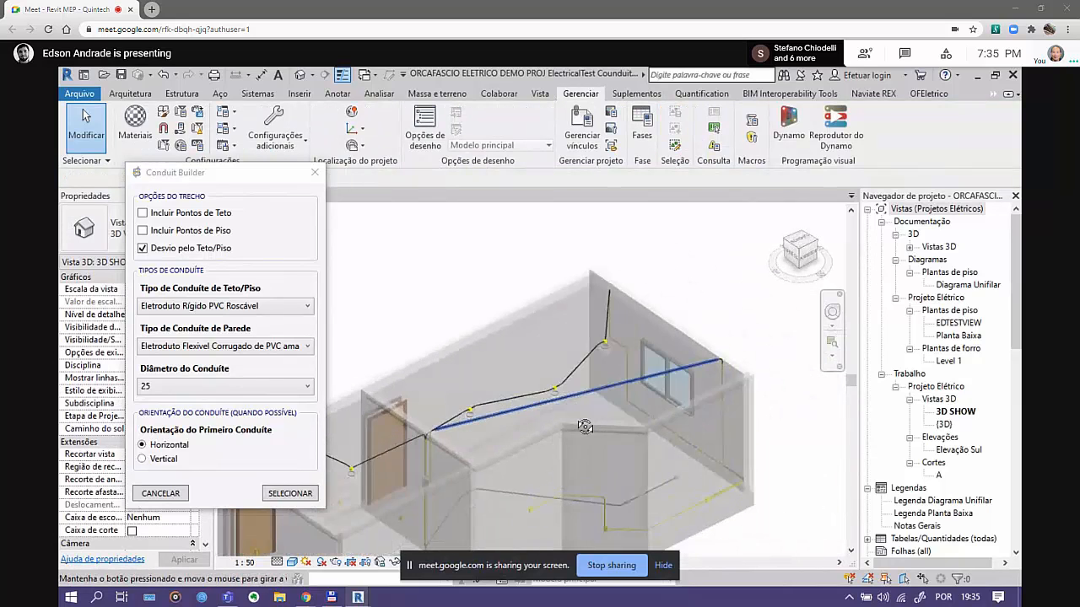
pyautogui.scroll(4, 512, 396)
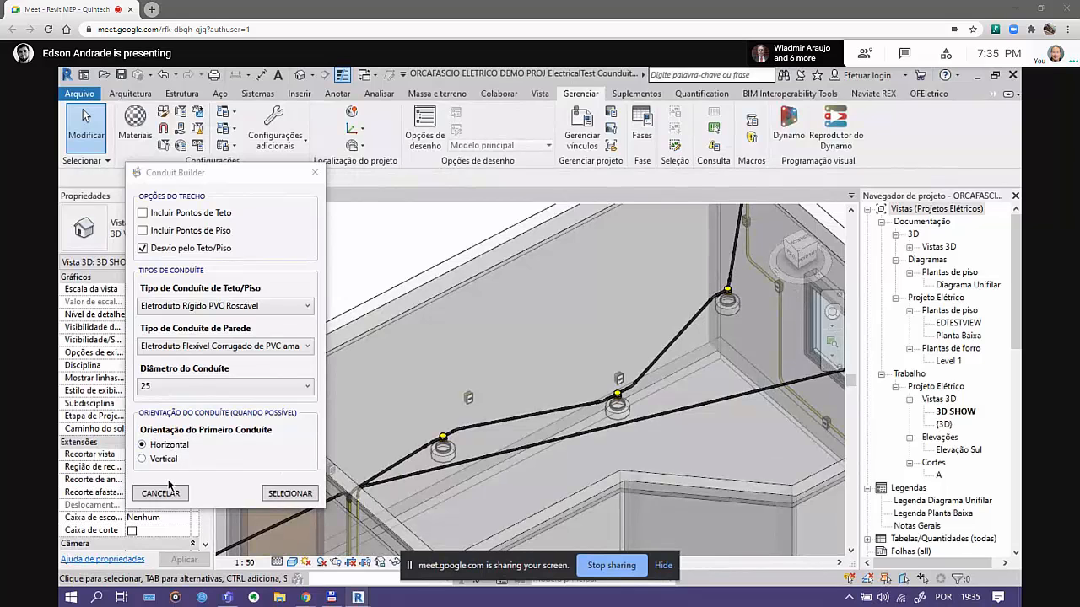
# Try to route a conduit with a 3 m ceiling detour between the back-wall outlet and the larger room's middle ceiling light
pyautogui.click(282, 492)
pyautogui.scroll(-2, 565, 417)
pyautogui.moveTo(565, 417); pyautogui.dragTo(558, 436, button='middle')
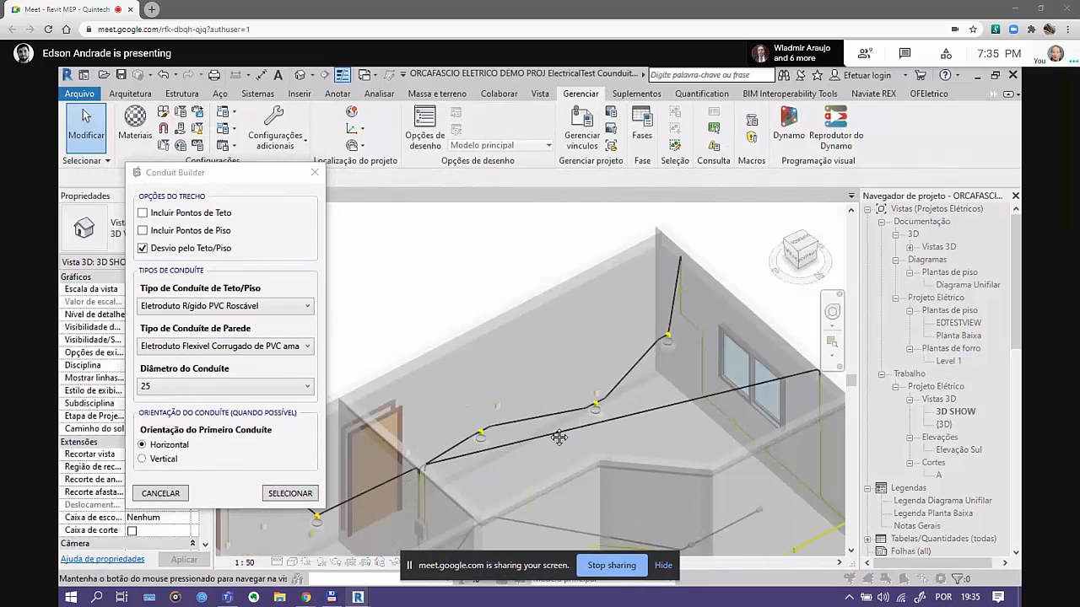
pyautogui.scroll(2, 590, 406)
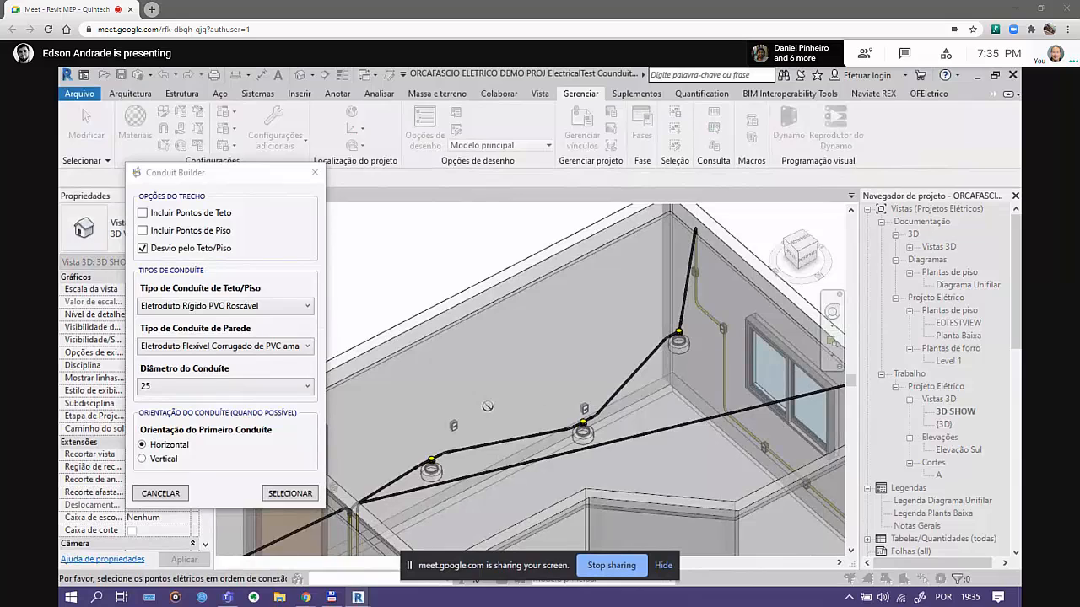
pyautogui.click(454, 426)
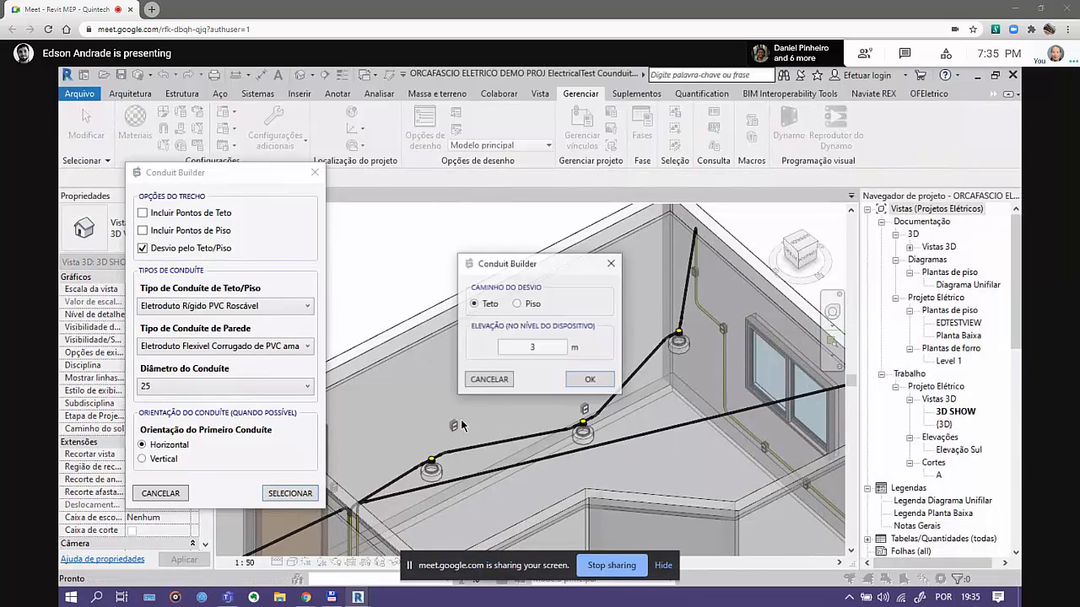
pyautogui.click(489, 380)
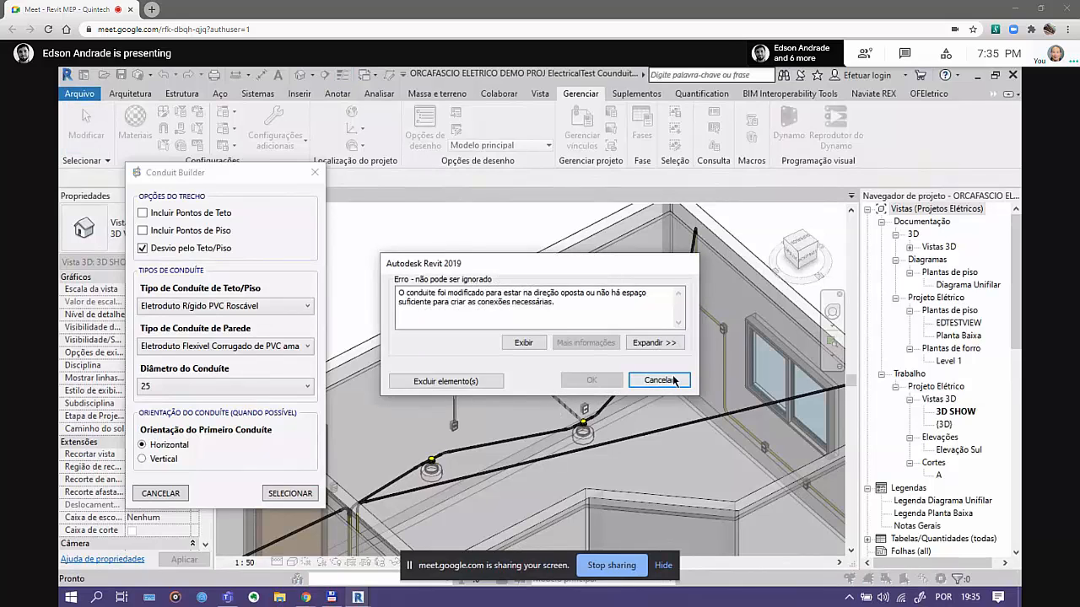
pyautogui.click(674, 380)
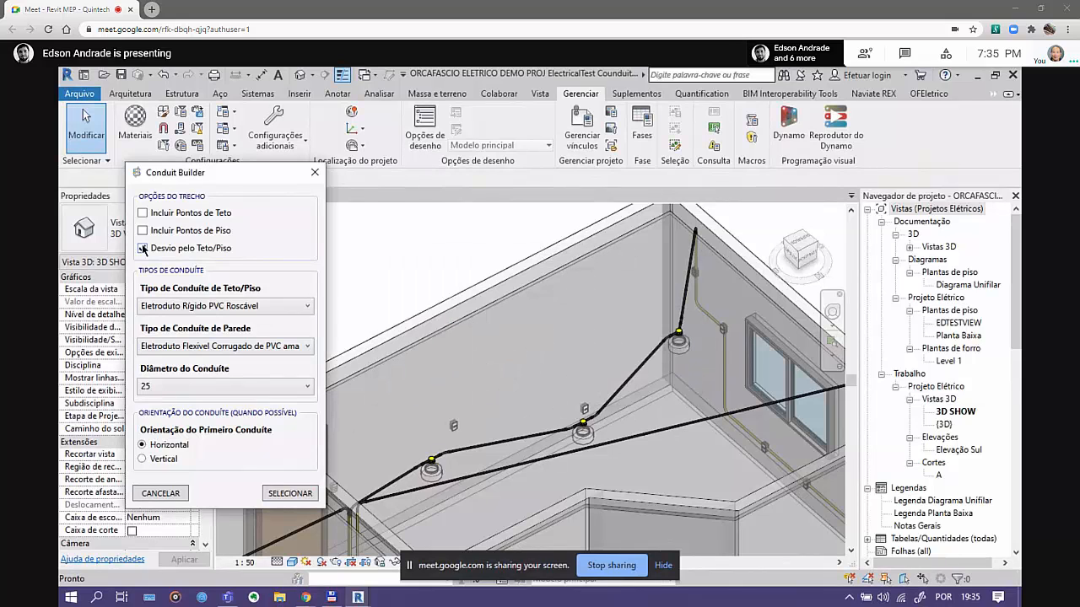
# Turn off the ceiling/floor detour and route a wall conduit between the two back-wall outlets
pyautogui.click(143, 249)
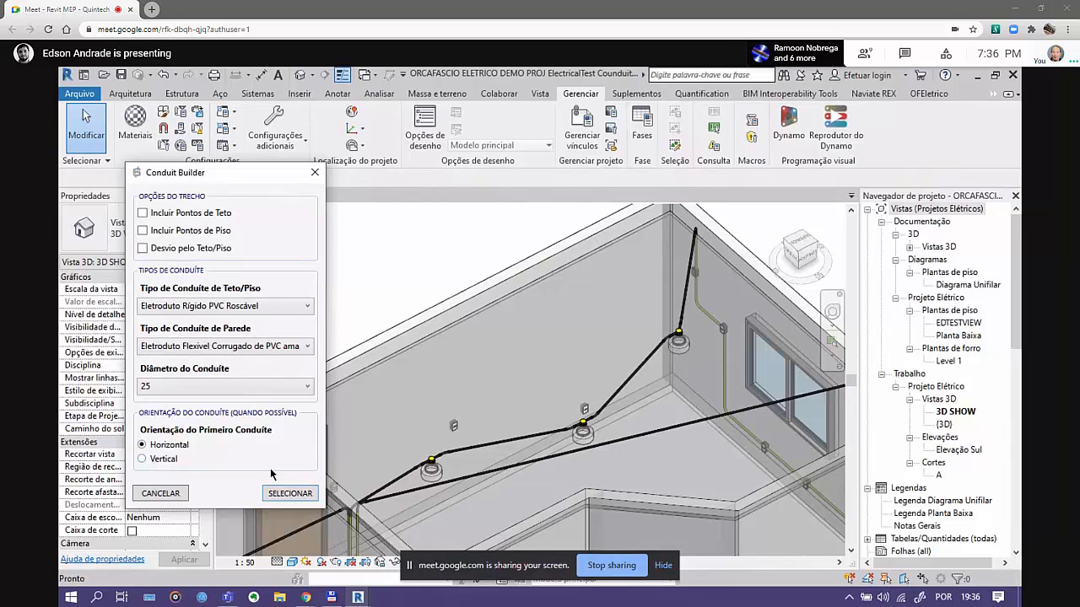
pyautogui.click(287, 493)
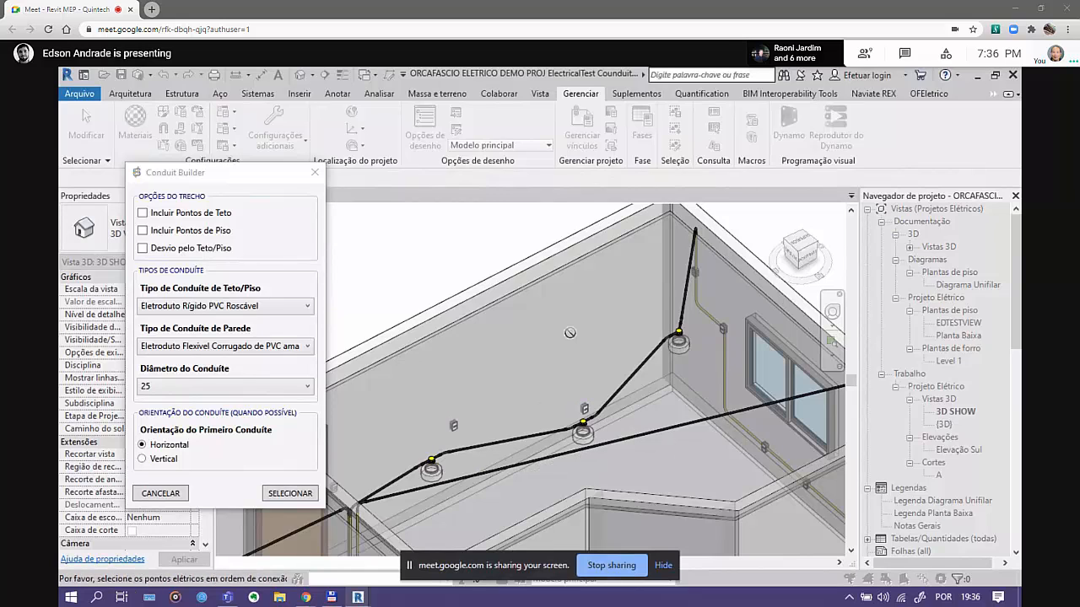
pyautogui.press('Escape')
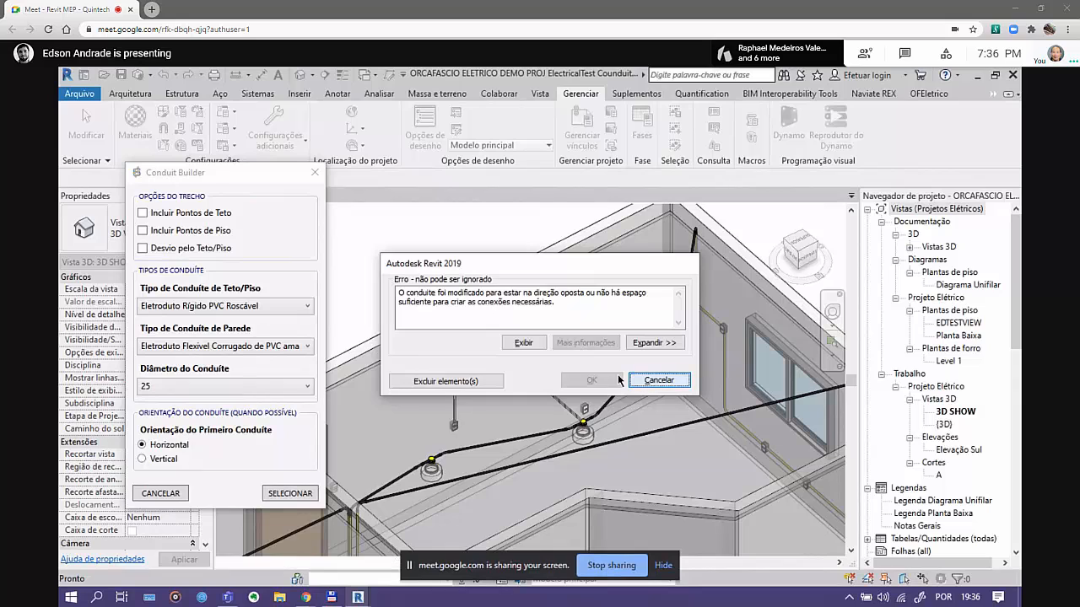
pyautogui.click(645, 381)
# Include ceiling points and route a horizontal-first conduit between the middle ceiling light and the back-wall outlet farther from the window
pyautogui.click(143, 213)
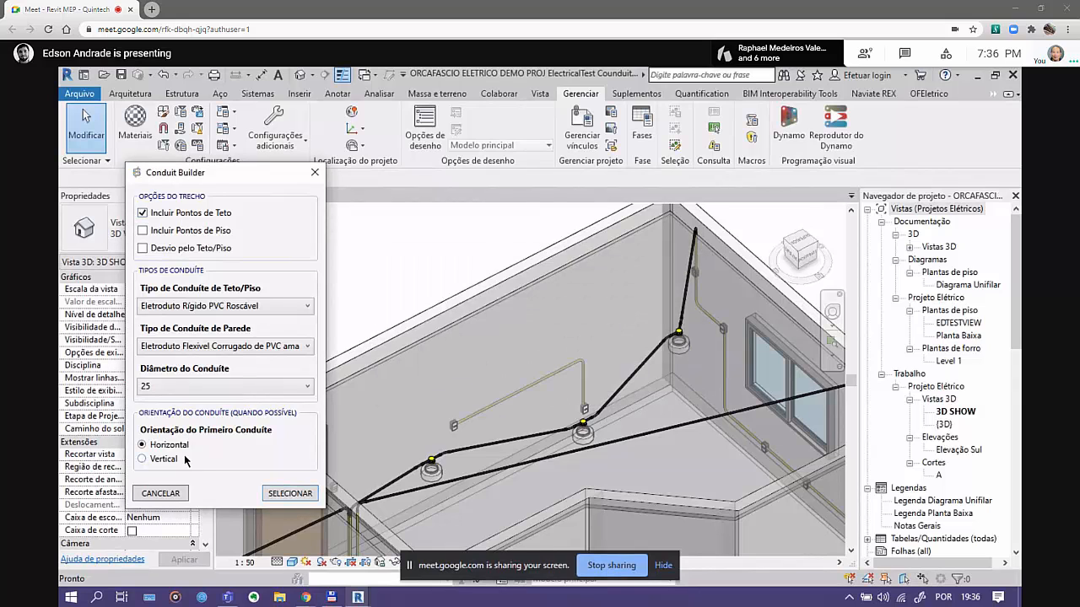
pyautogui.click(290, 493)
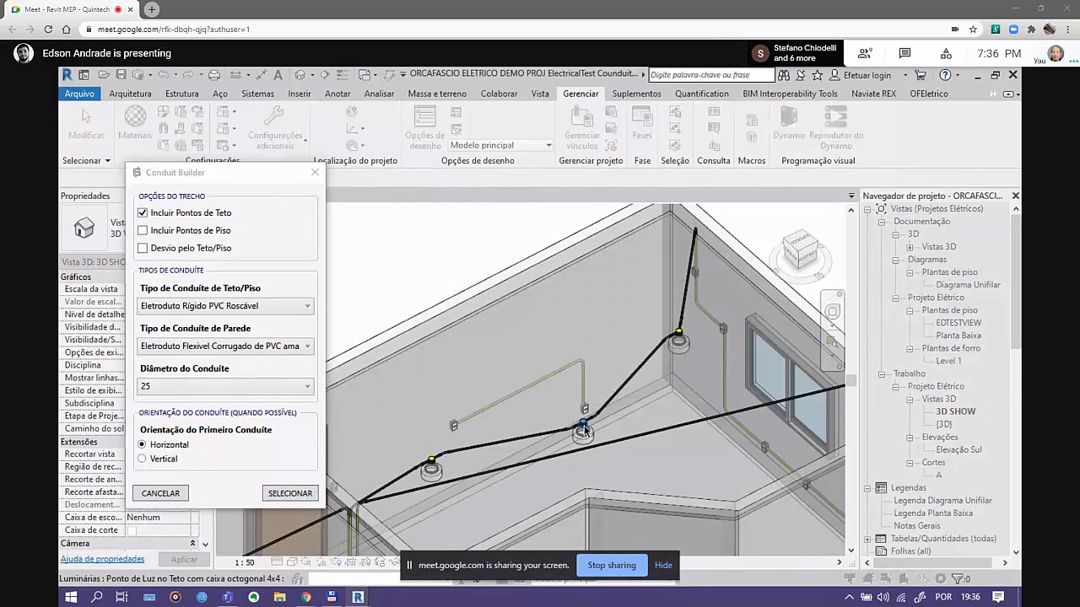
pyautogui.click(455, 428)
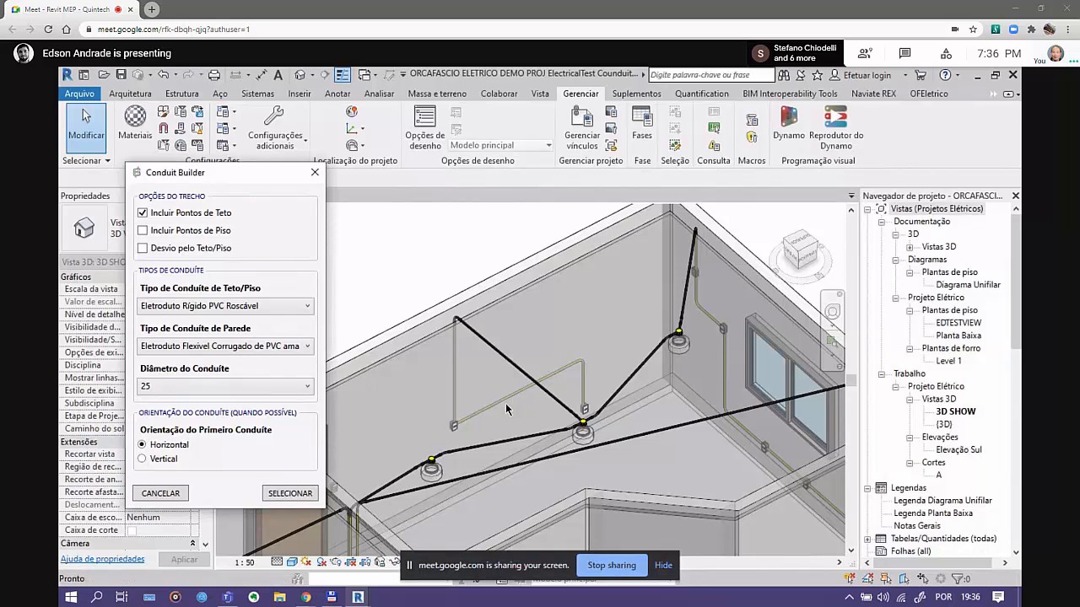
pyautogui.keyDown('shift'); pyautogui.moveTo(563, 395); pyautogui.dragTo(557, 418, button='middle'); pyautogui.keyUp('shift')
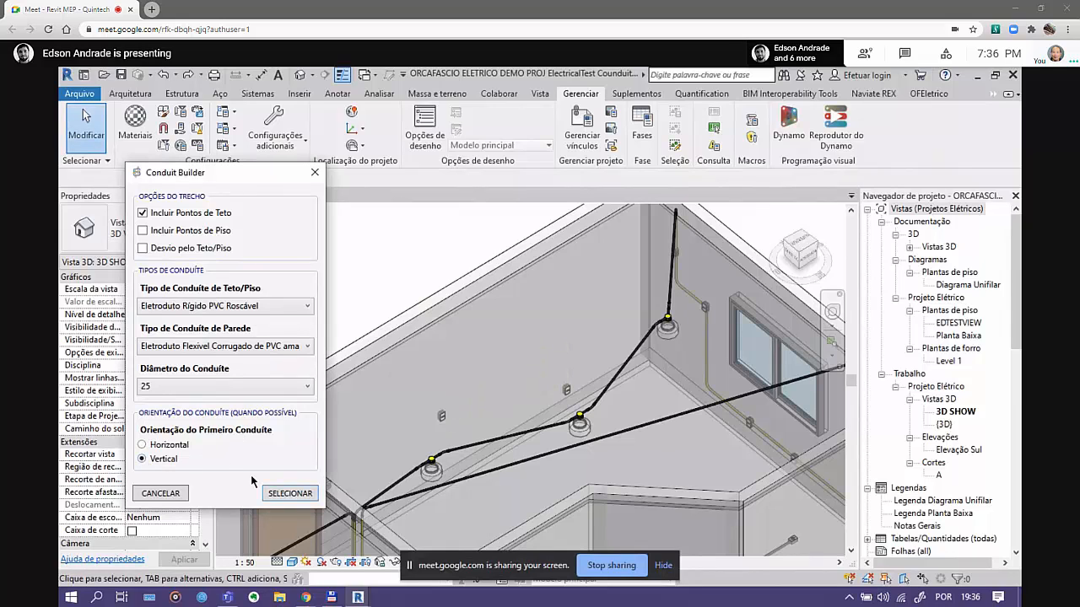
# Route a vertical-first conduit linking the two back-wall outlets and the middle ceiling light, with ceiling points included
pyautogui.click(292, 493)
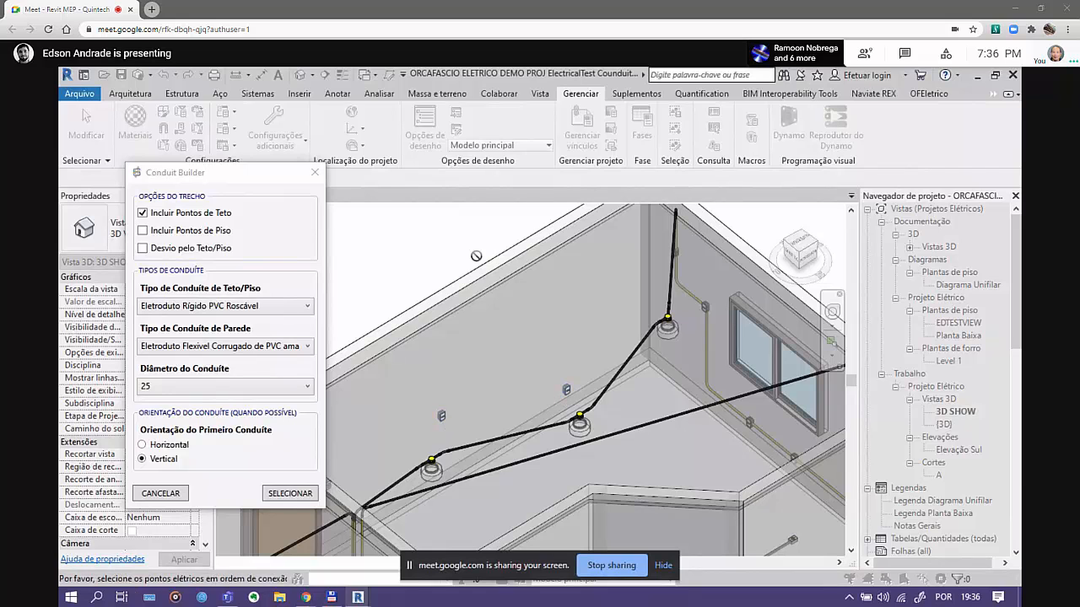
pyautogui.scroll(3, 533, 418)
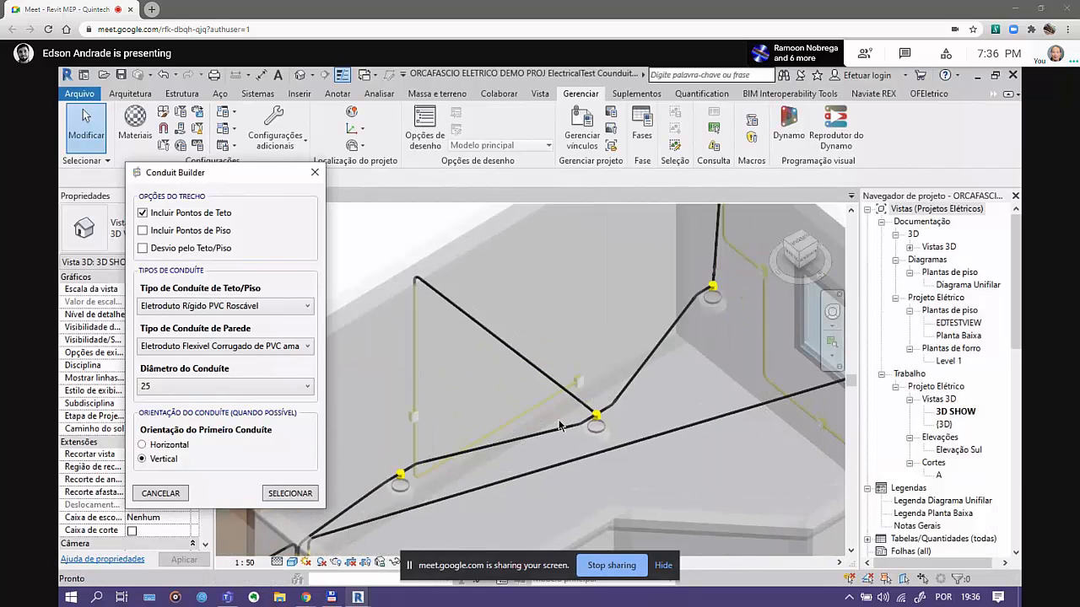
pyautogui.moveTo(604, 420); pyautogui.dragTo(634, 409, button='middle')
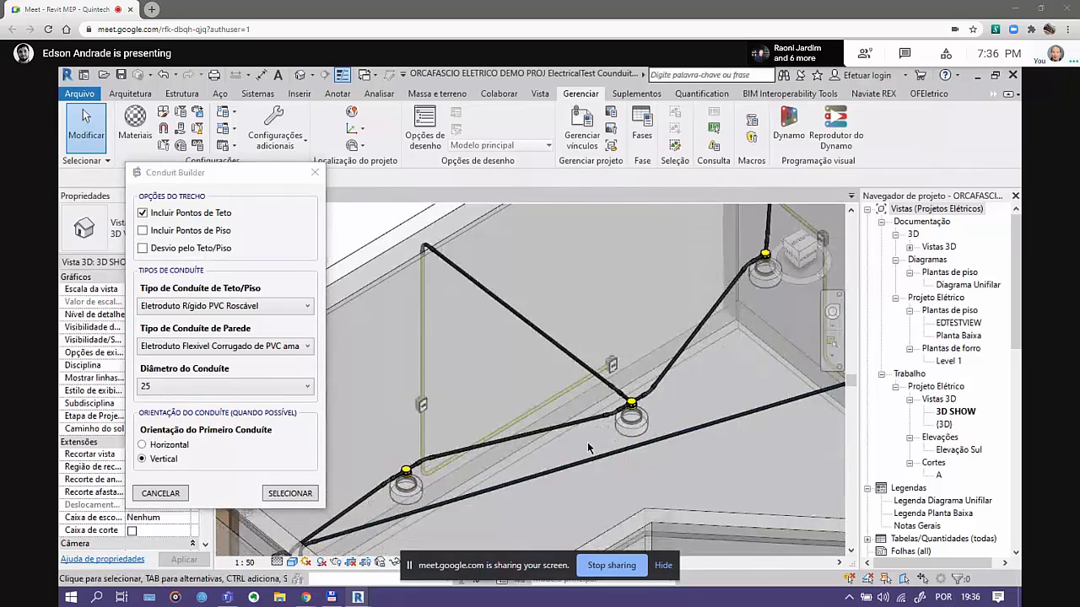
pyautogui.click(565, 428)
pyautogui.moveTo(565, 428); pyautogui.dragTo(616, 428, button='middle')
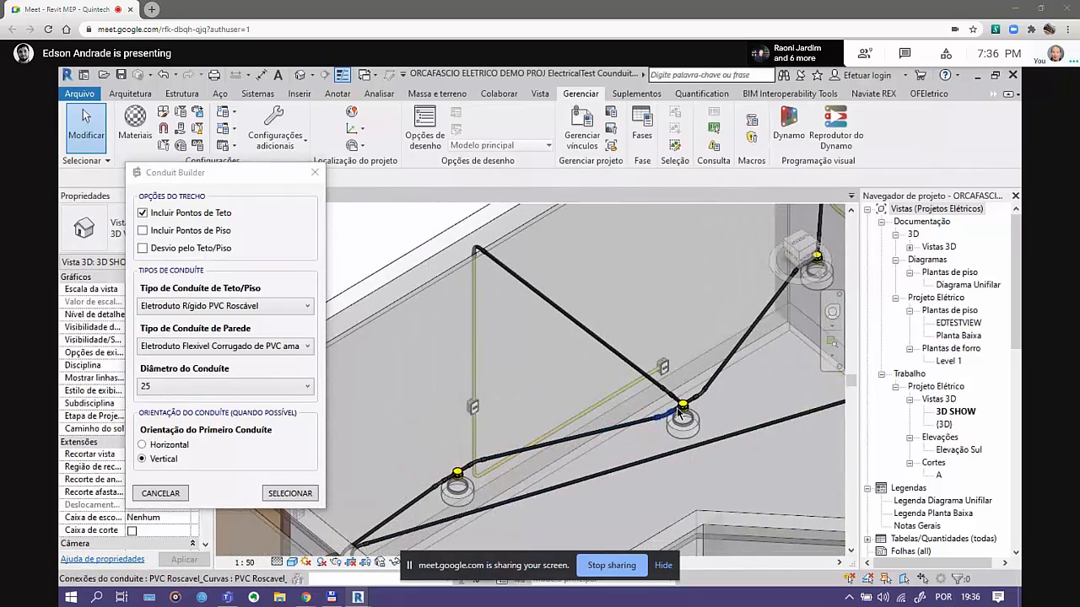
pyautogui.keyDown('shift'); pyautogui.moveTo(623, 390); pyautogui.dragTo(607, 426, button='middle'); pyautogui.keyUp('shift')
pyautogui.scroll(2, 489, 353)
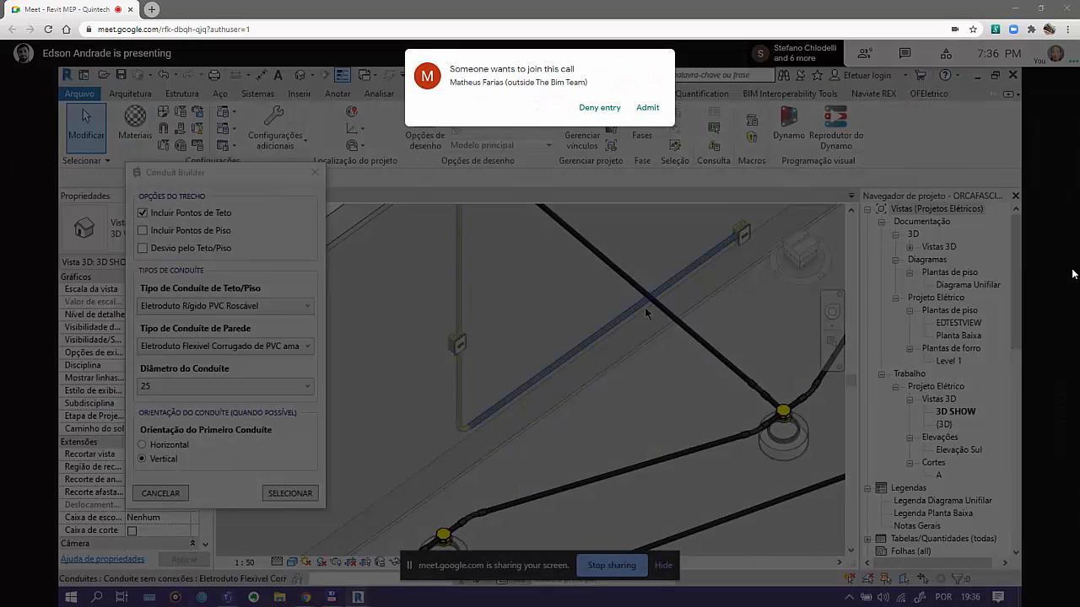
# Admit the waiting participant to the video call
pyautogui.click(647, 107)
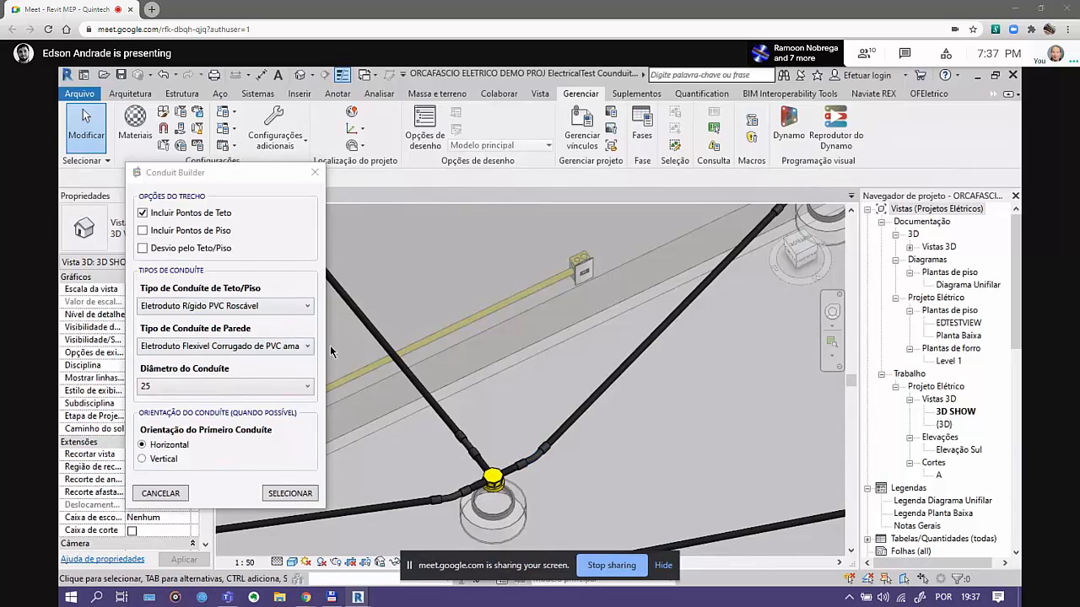
# Inspect the curved fitting and the straight ceiling conduit between the middle light and the light nearest the window-wall corner
pyautogui.click(541, 462)
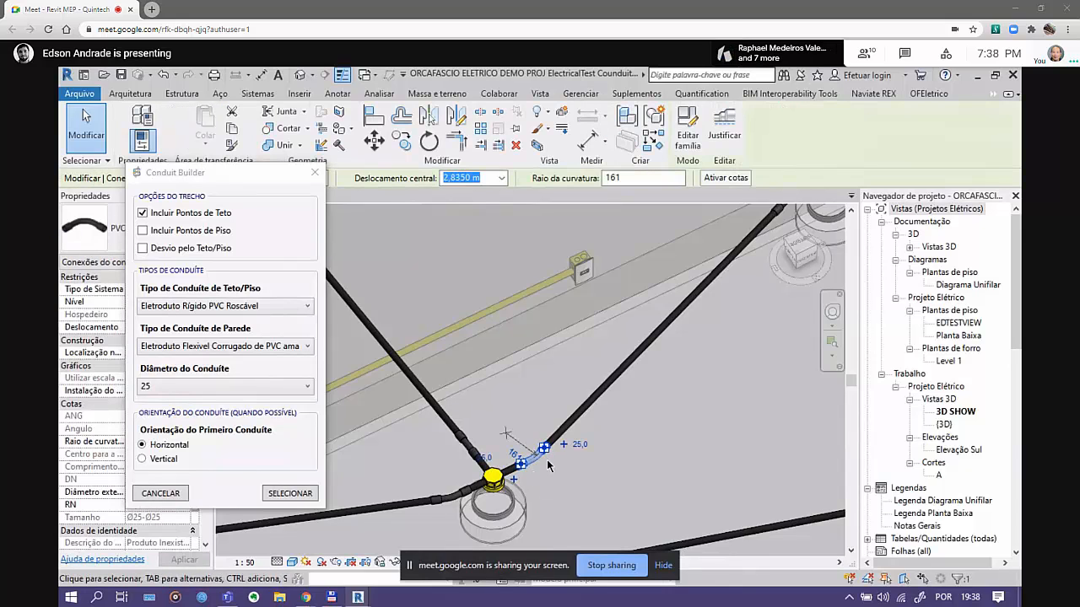
pyautogui.click(604, 393)
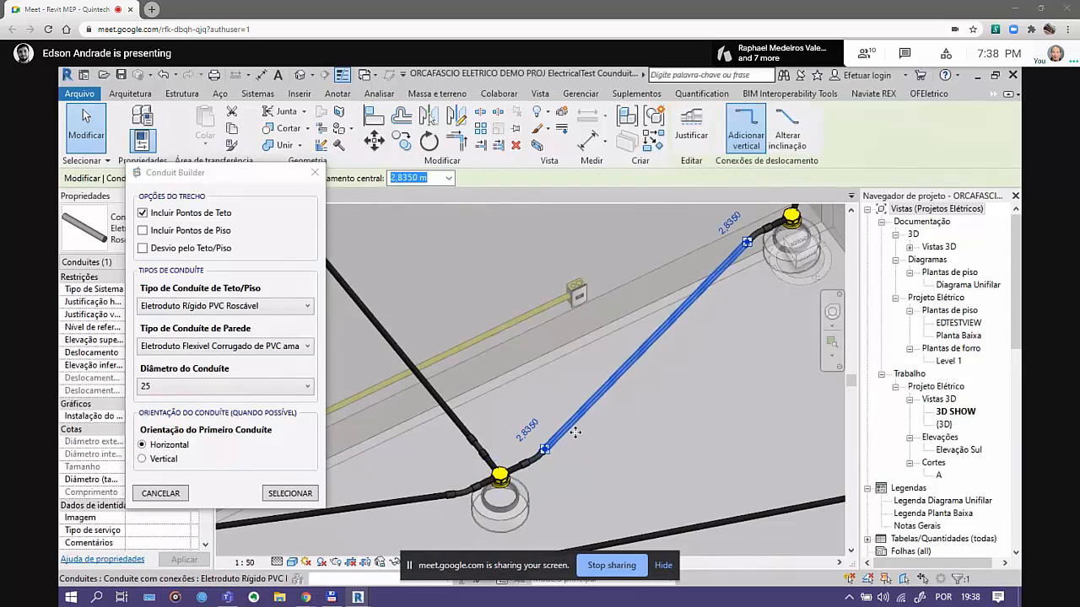
pyautogui.scroll(4, 536, 464)
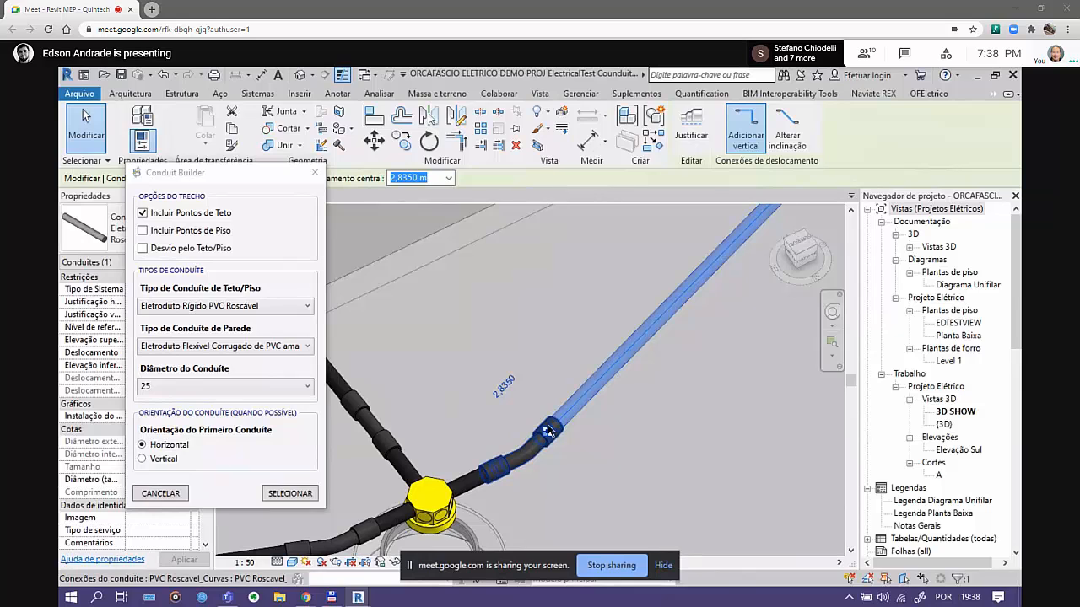
pyautogui.scroll(-6, 494, 405)
pyautogui.moveTo(514, 437); pyautogui.dragTo(535, 462, button='middle')
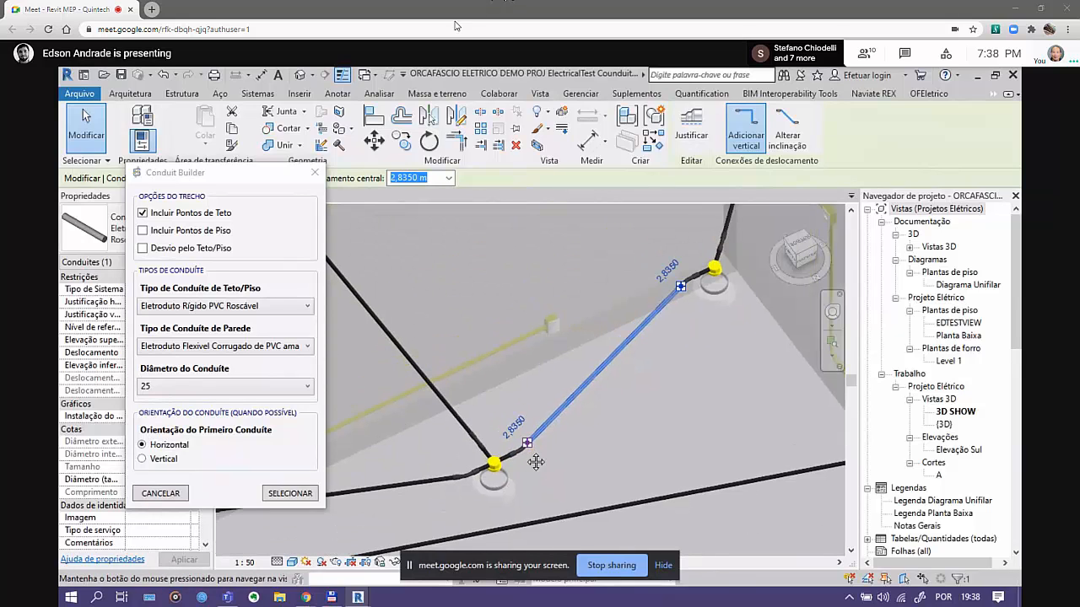
pyautogui.scroll(2, 521, 460)
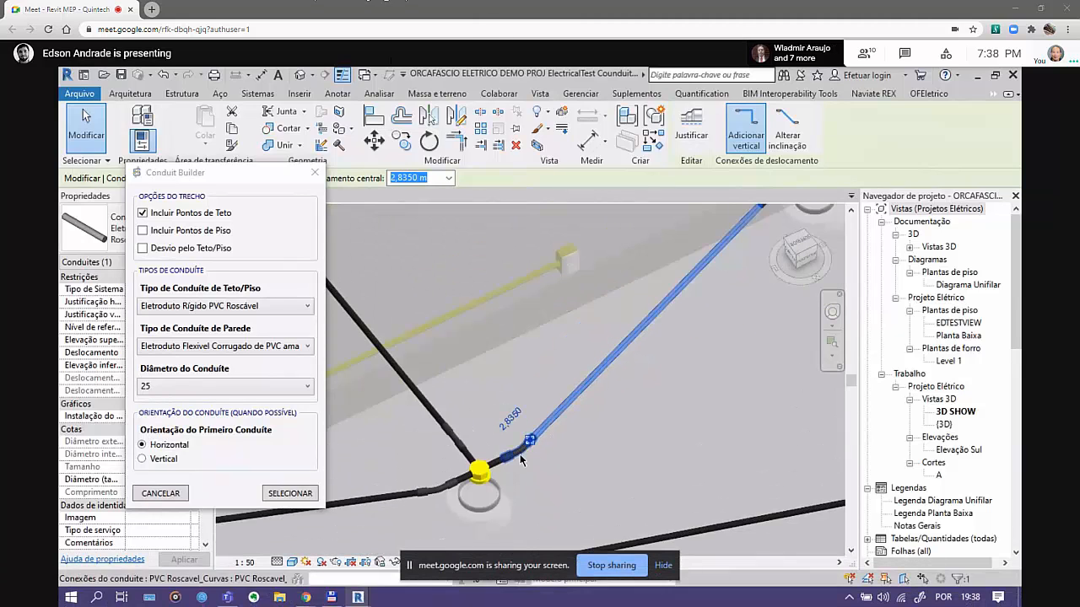
pyautogui.scroll(3, 521, 455)
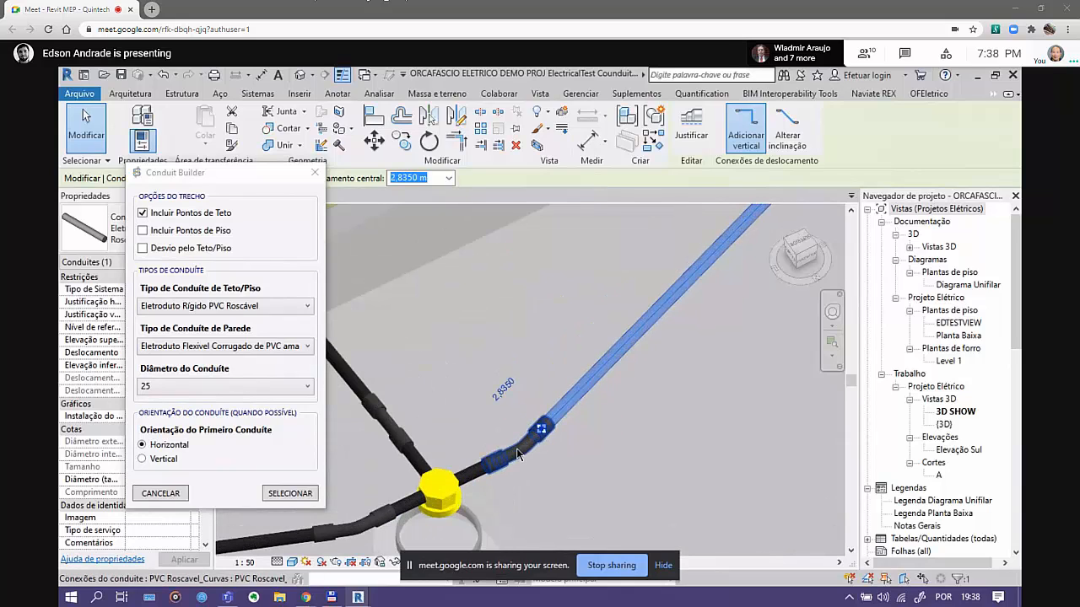
# Delete the ceiling conduit run between the middle light and the corner light, including its curved fittings and short end pieces
pyautogui.click(519, 451)
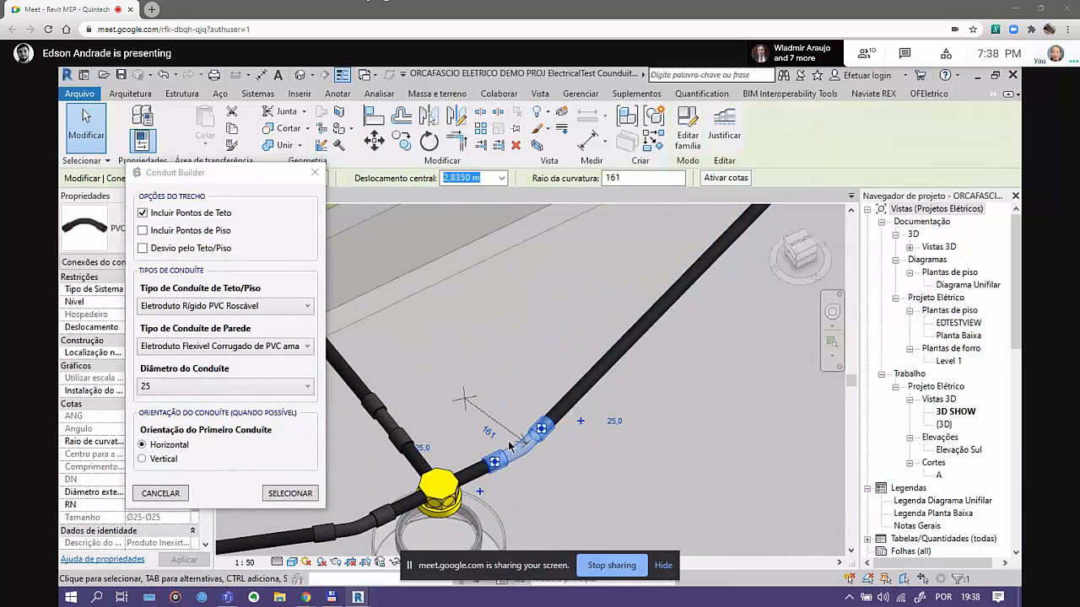
pyautogui.scroll(-4, 512, 440)
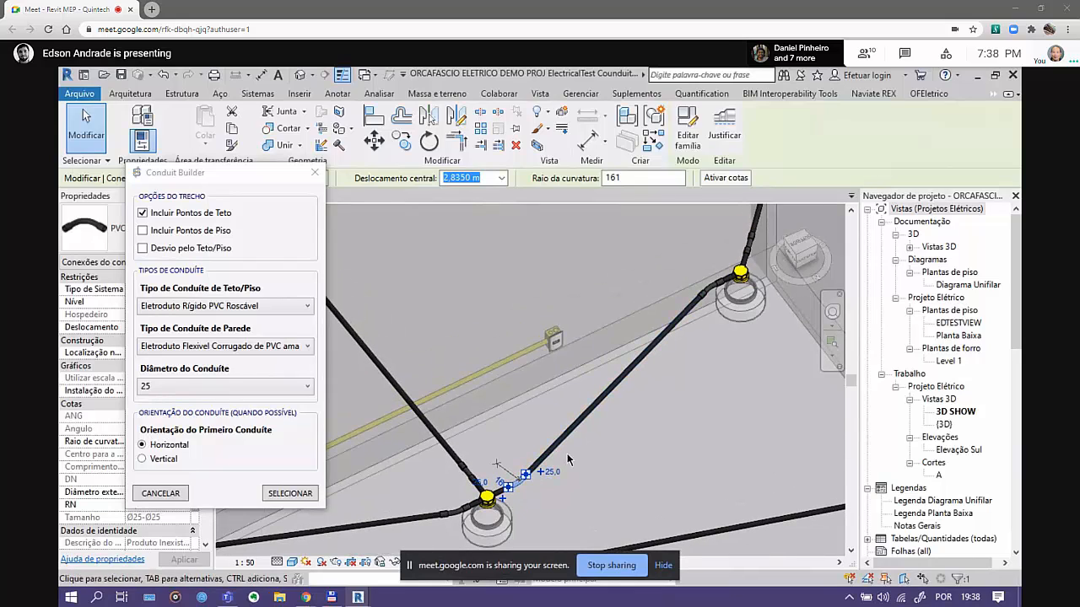
pyautogui.scroll(1, 516, 504)
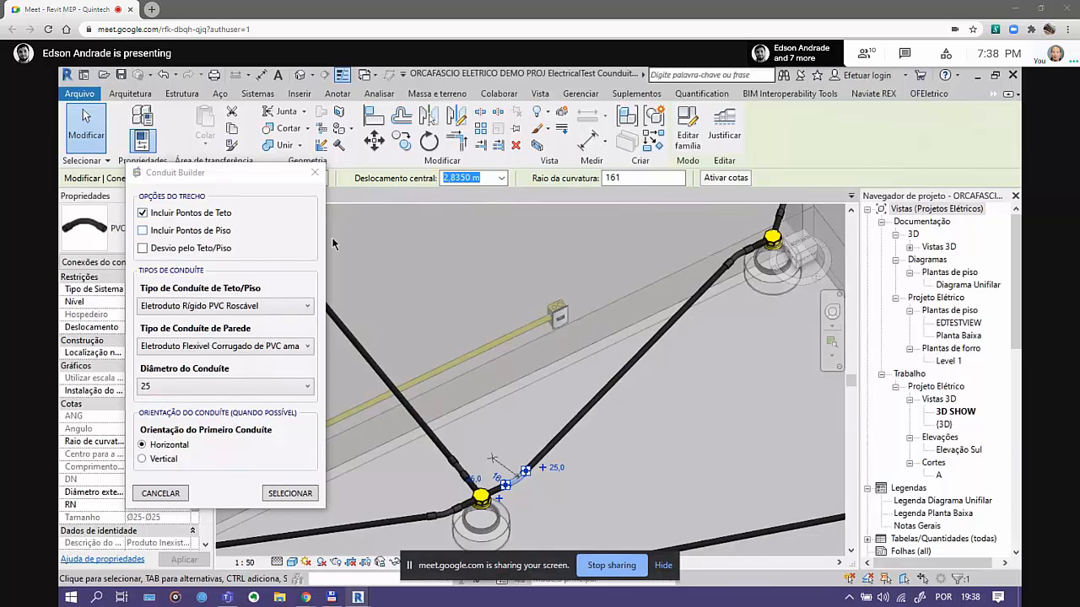
pyautogui.press('Delete')
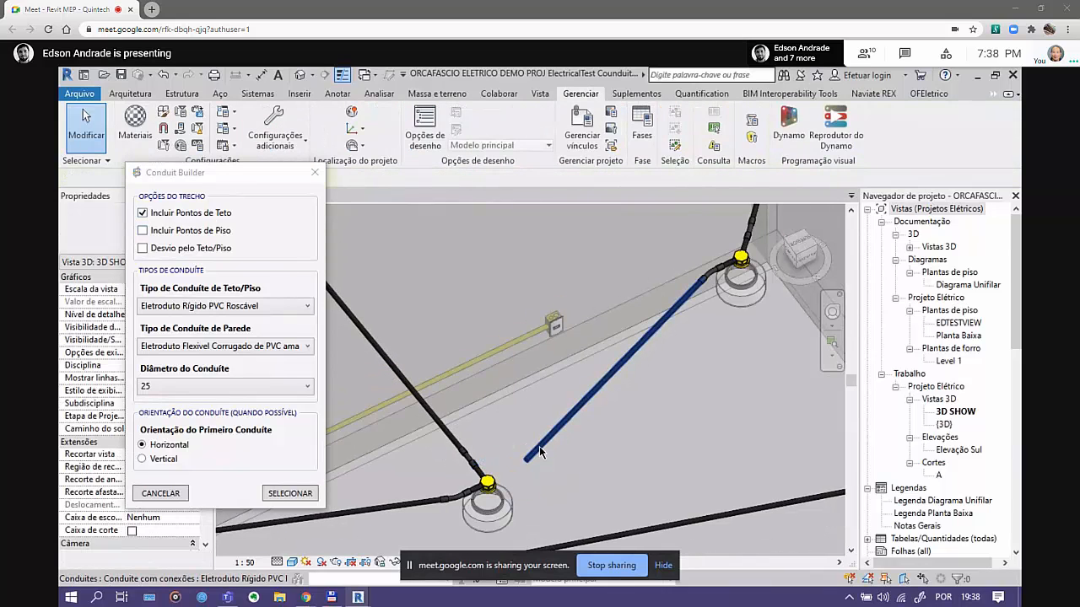
pyautogui.click(539, 446)
pyautogui.press('Delete')
pyautogui.scroll(2, 698, 305)
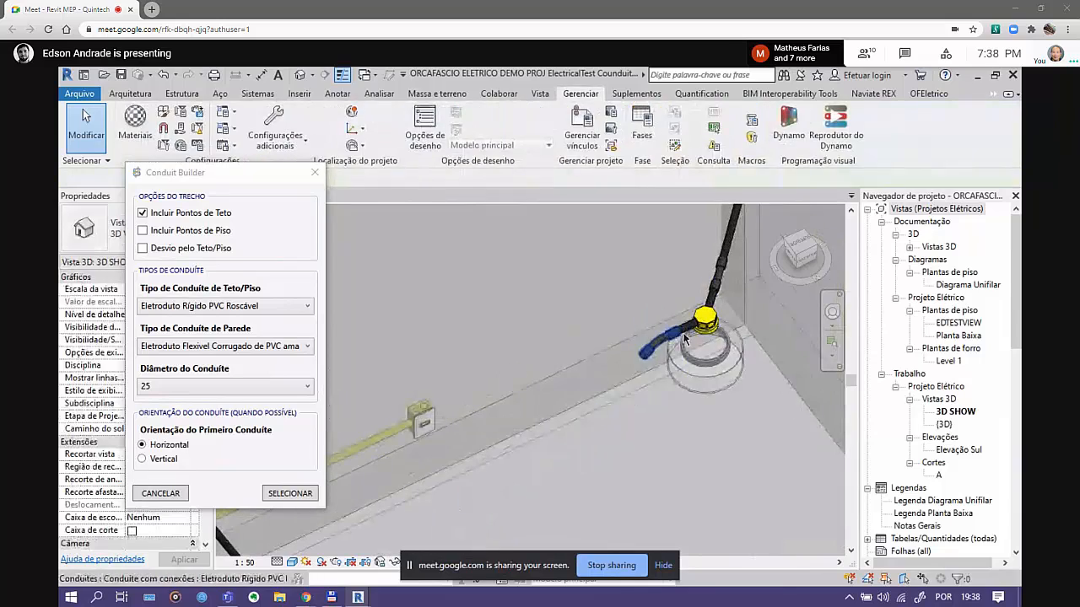
pyautogui.click(686, 328)
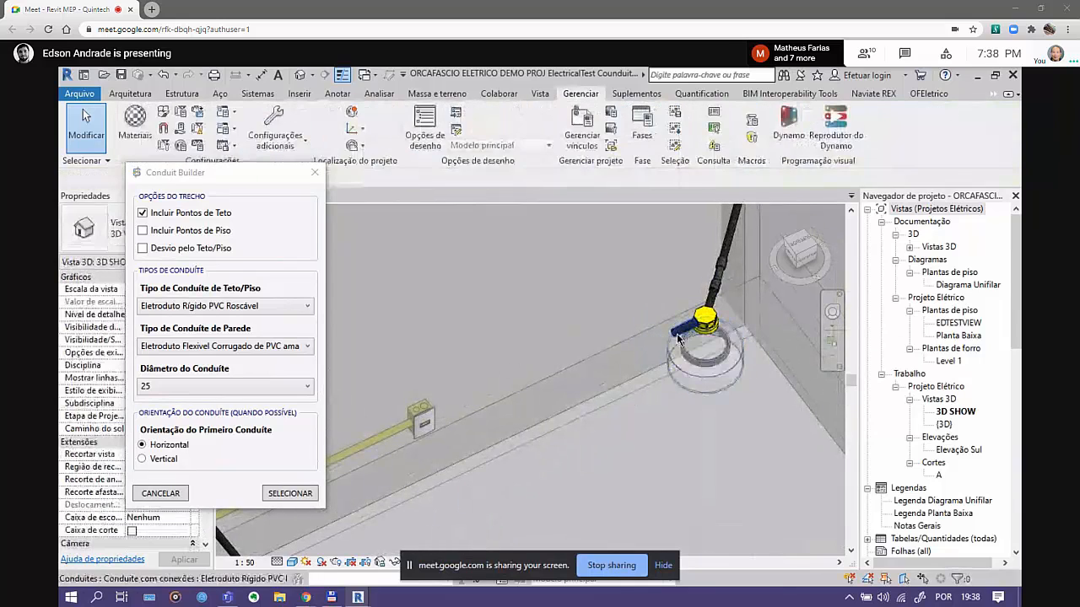
pyautogui.click(677, 331)
pyautogui.scroll(-3, 665, 376)
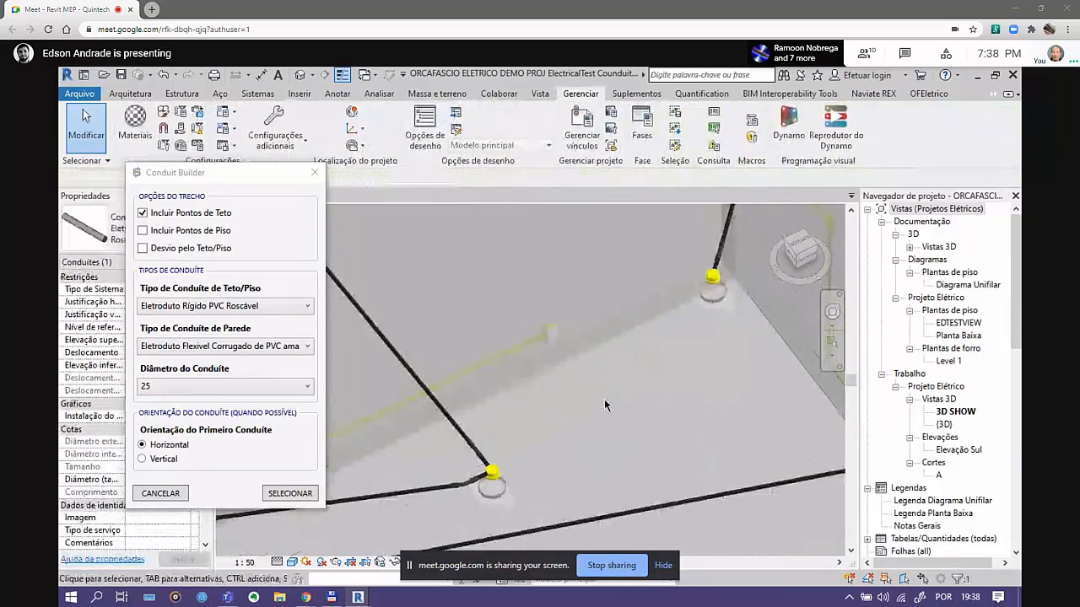
pyautogui.hotkey('ctrl', 'z')
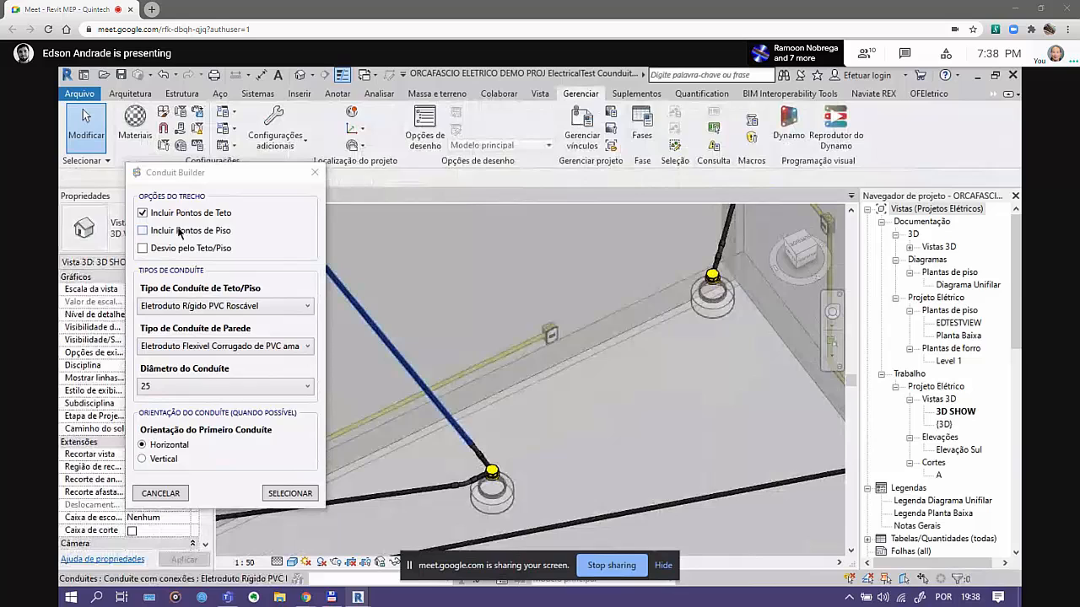
# Try routing a 25 mm conduit from the corner ceiling light to the middle light with ceiling points included, and undo it
pyautogui.click(295, 494)
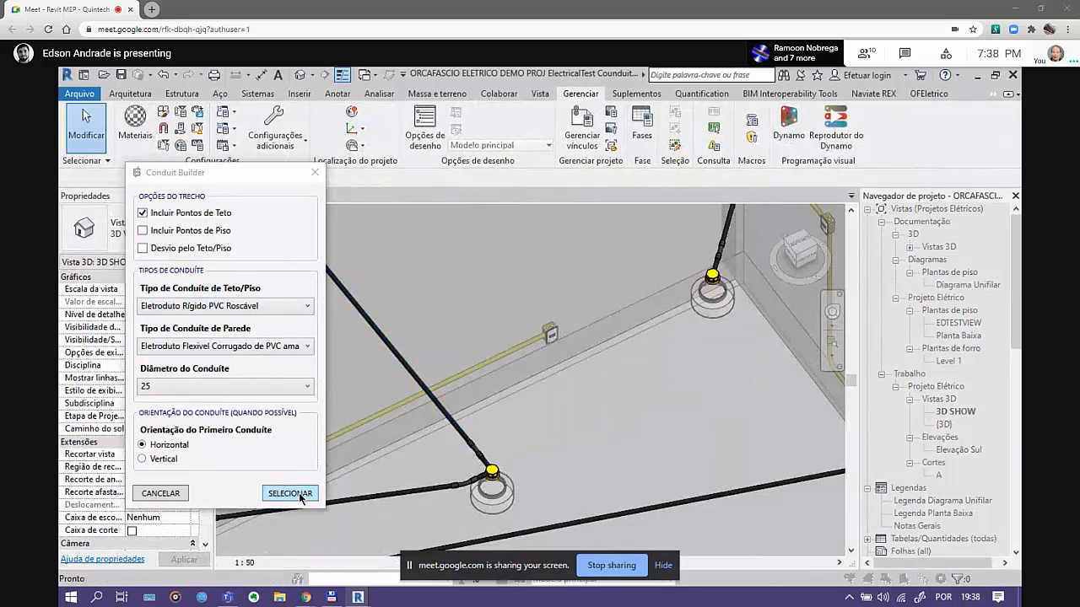
pyautogui.click(712, 277)
pyautogui.click(516, 467)
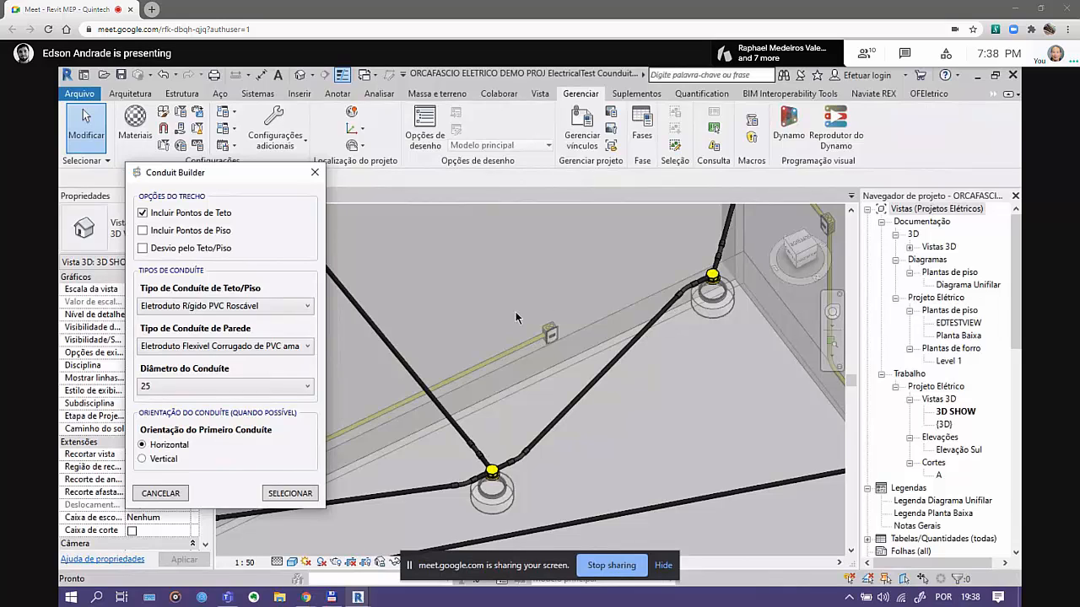
pyautogui.click(639, 421)
pyautogui.hotkey('ctrl', 'z')
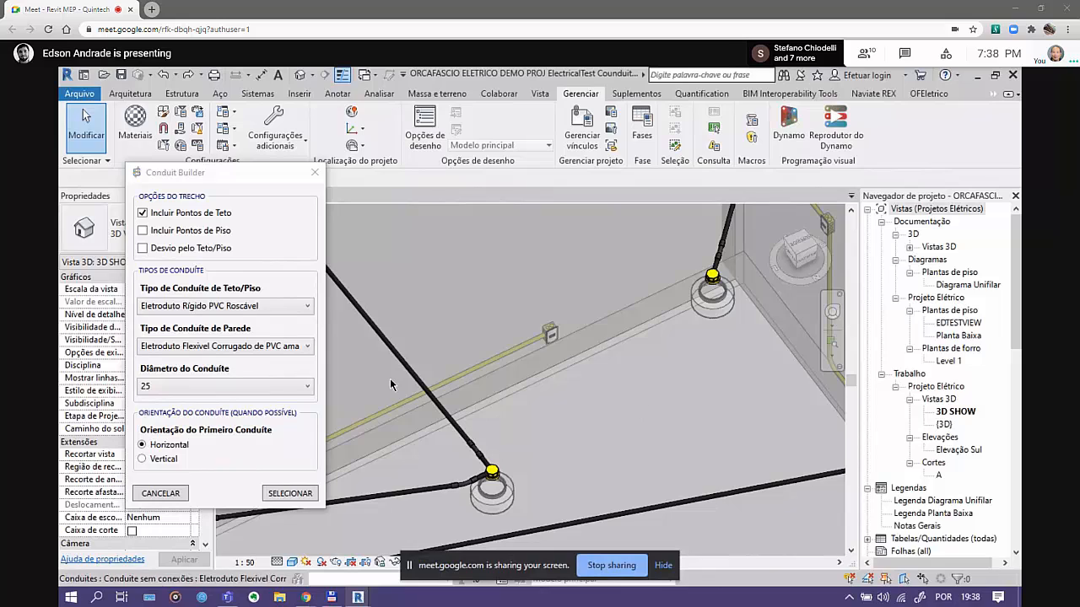
# Exclude ceiling points from the run and try to route a conduit from the middle ceiling light
pyautogui.click(145, 216)
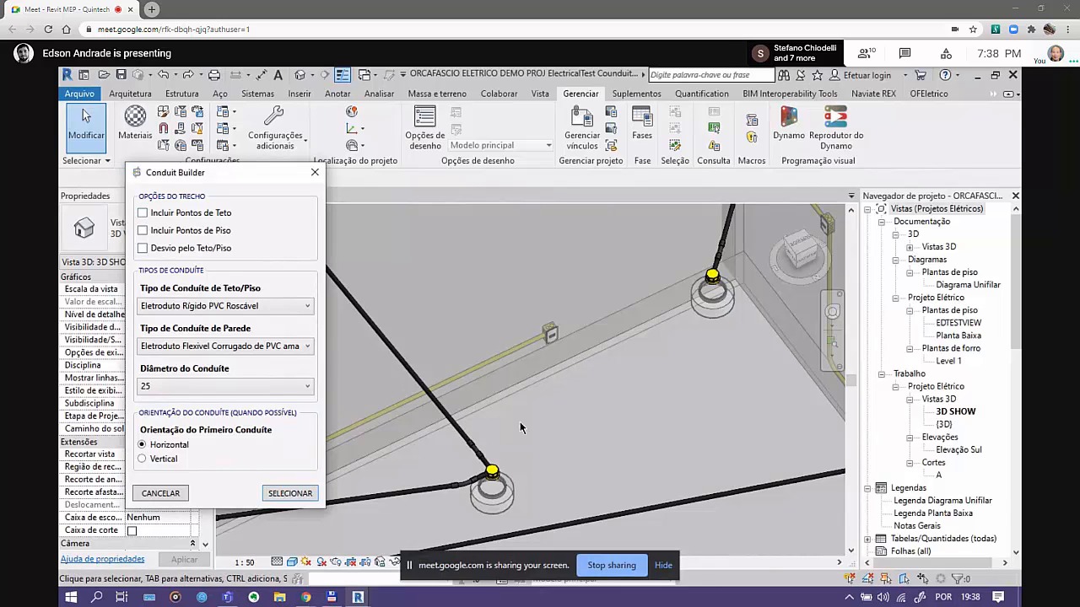
pyautogui.scroll(-3, 555, 328)
pyautogui.moveTo(599, 369); pyautogui.dragTo(588, 295, button='middle')
pyautogui.scroll(3, 547, 448)
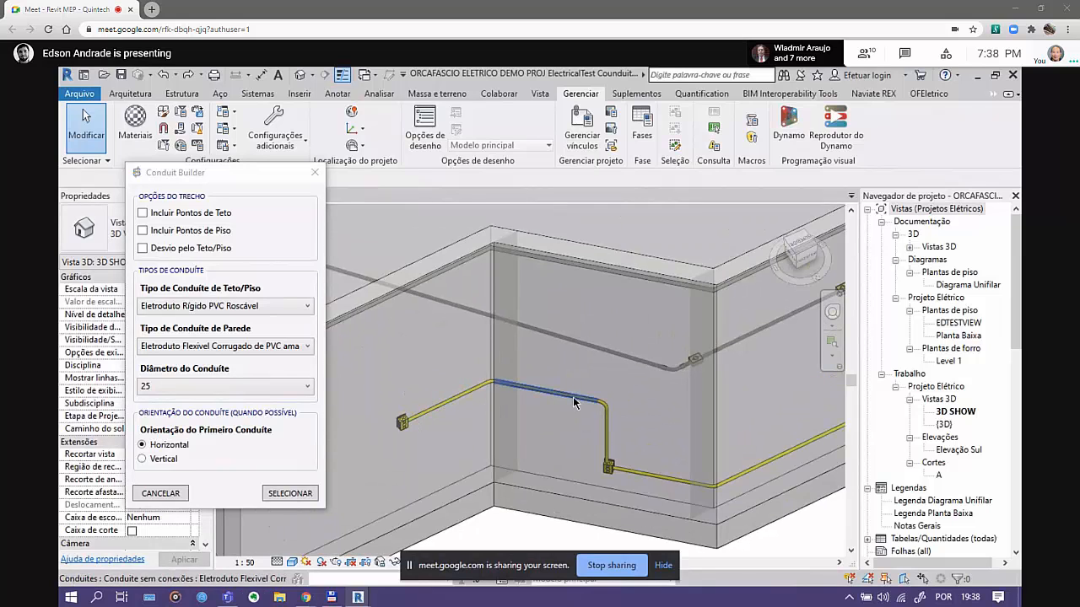
pyautogui.scroll(-3, 590, 329)
pyautogui.scroll(2, 564, 270)
pyautogui.scroll(1, 563, 269)
pyautogui.moveTo(552, 342); pyautogui.dragTo(537, 411, button='middle')
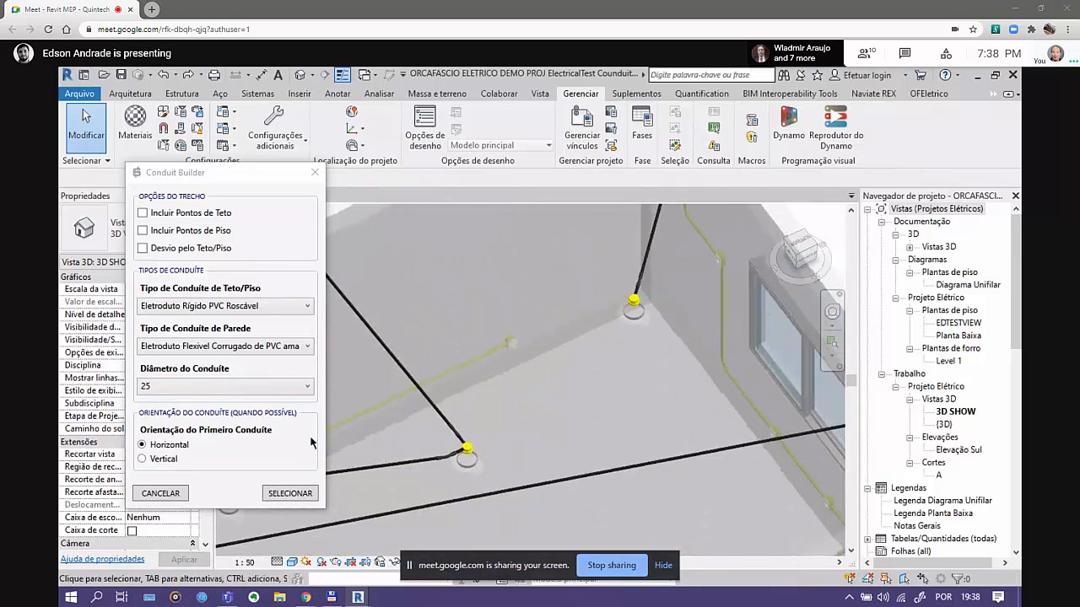
pyautogui.click(299, 499)
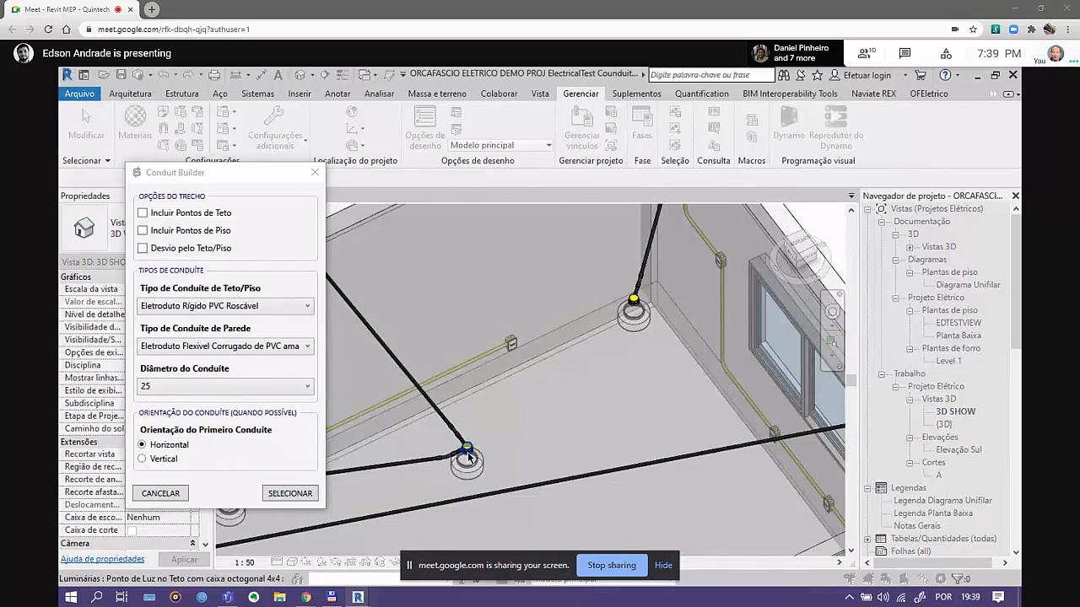
pyautogui.press('Escape')
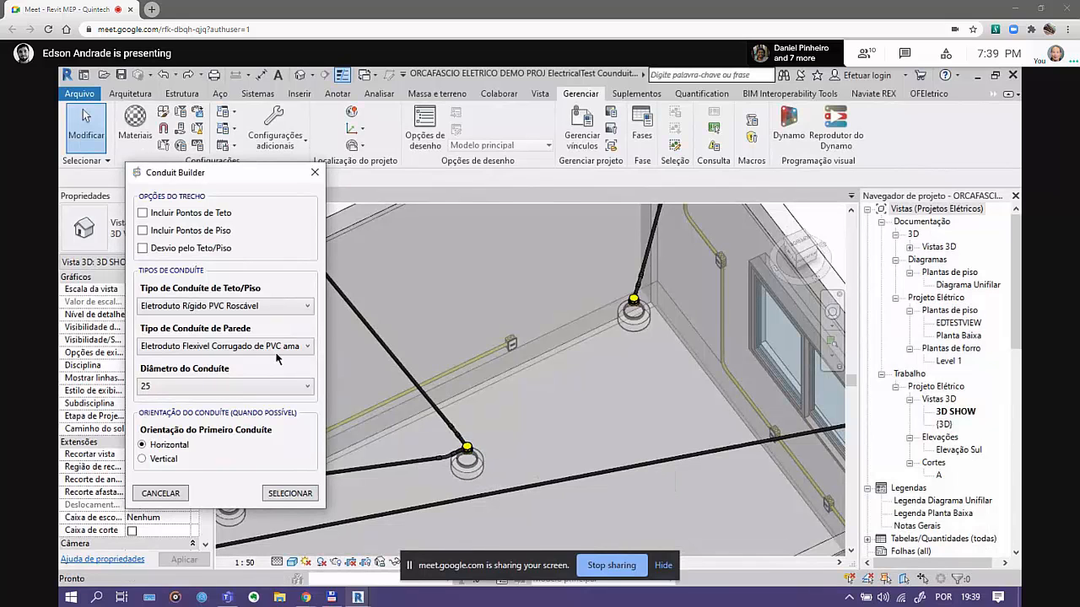
# Set the wall conduit type to Eletroduto Rígido PVC Roscável and route a 25 mm conduit from the middle ceiling light to the corner light
pyautogui.click(253, 346)
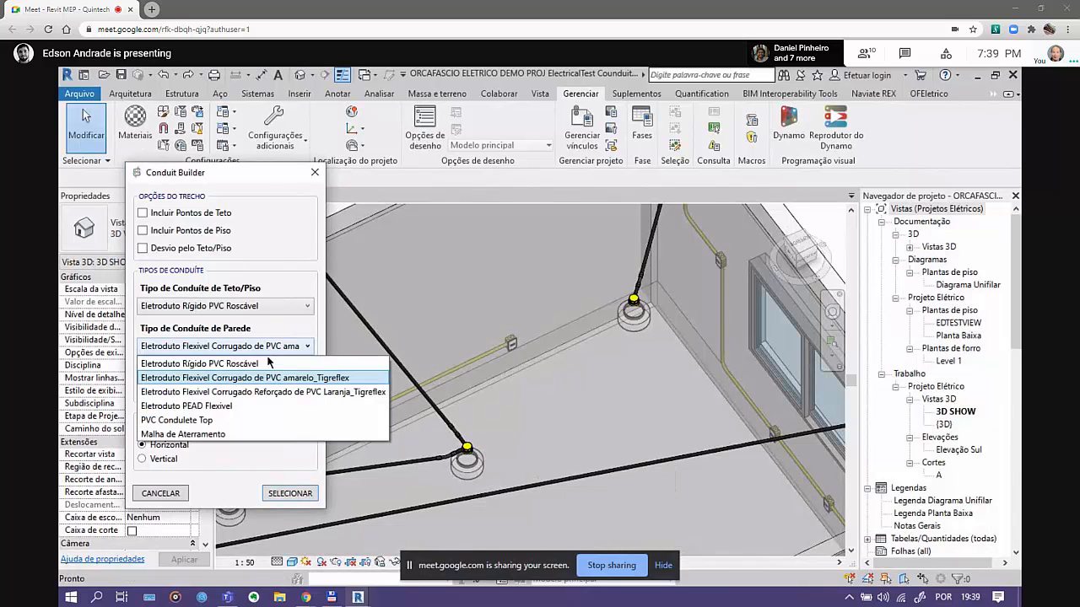
pyautogui.click(244, 364)
pyautogui.click(290, 495)
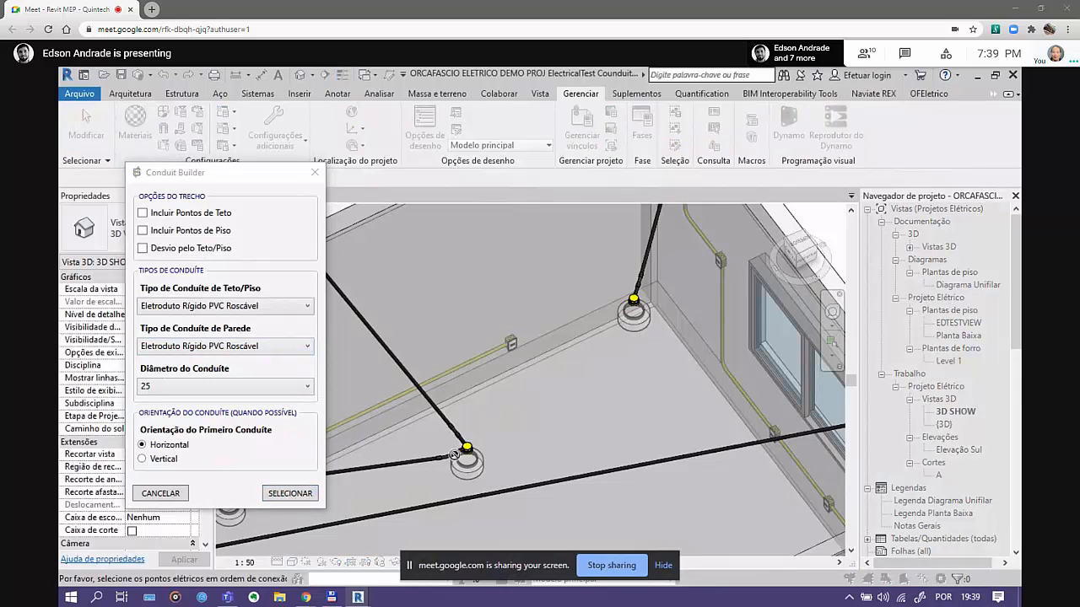
pyautogui.click(630, 304)
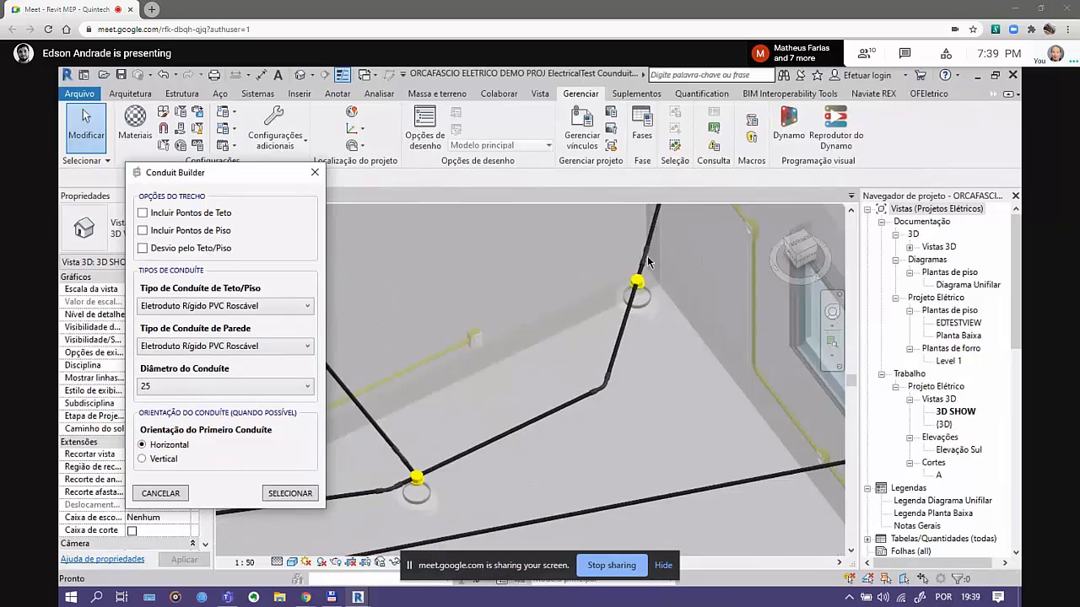
# Examine the new conduit run and its curved fitting between the middle and corner ceiling lights from several angles
pyautogui.scroll(3, 554, 414)
pyautogui.scroll(-4, 602, 381)
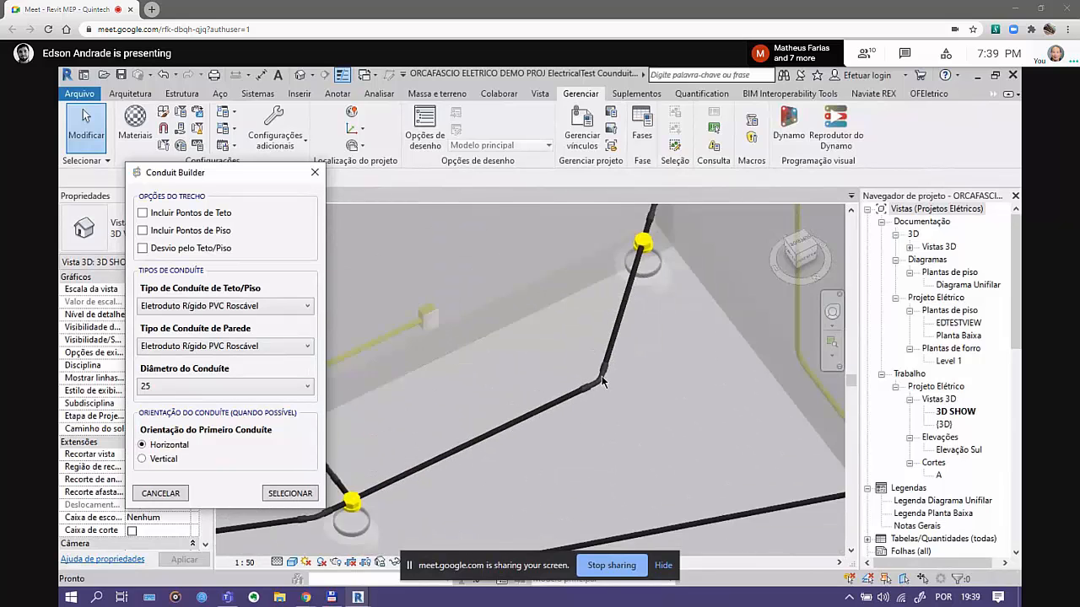
pyautogui.keyDown('shift'); pyautogui.moveTo(602, 384); pyautogui.dragTo(769, 224, button='middle'); pyautogui.keyUp('shift')
pyautogui.scroll(2, 679, 355)
pyautogui.scroll(1, 679, 356)
pyautogui.moveTo(534, 465); pyautogui.dragTo(650, 419, button='middle')
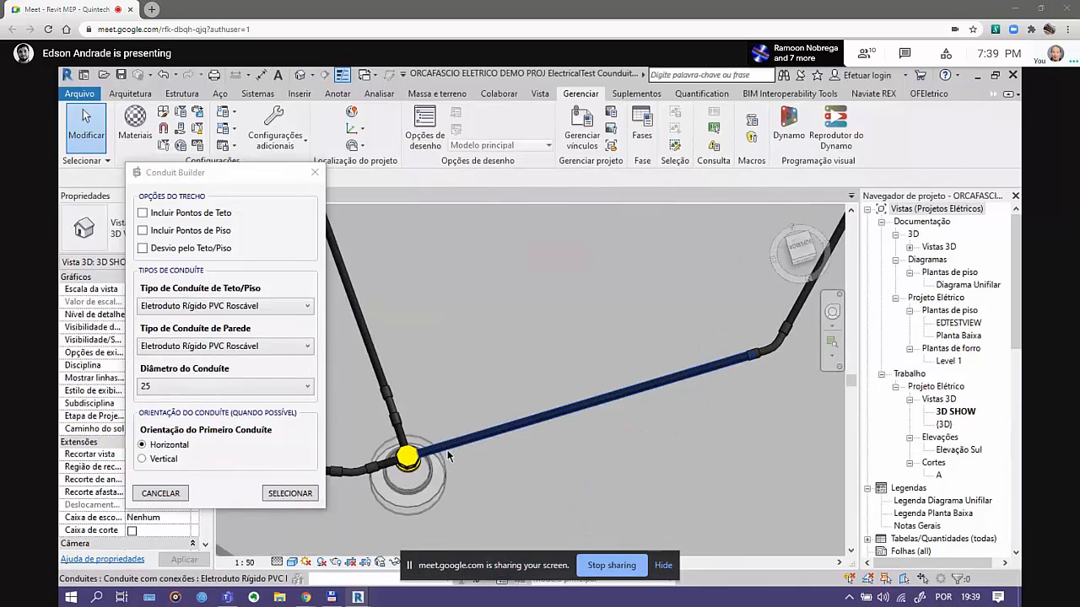
pyautogui.scroll(-3, 645, 411)
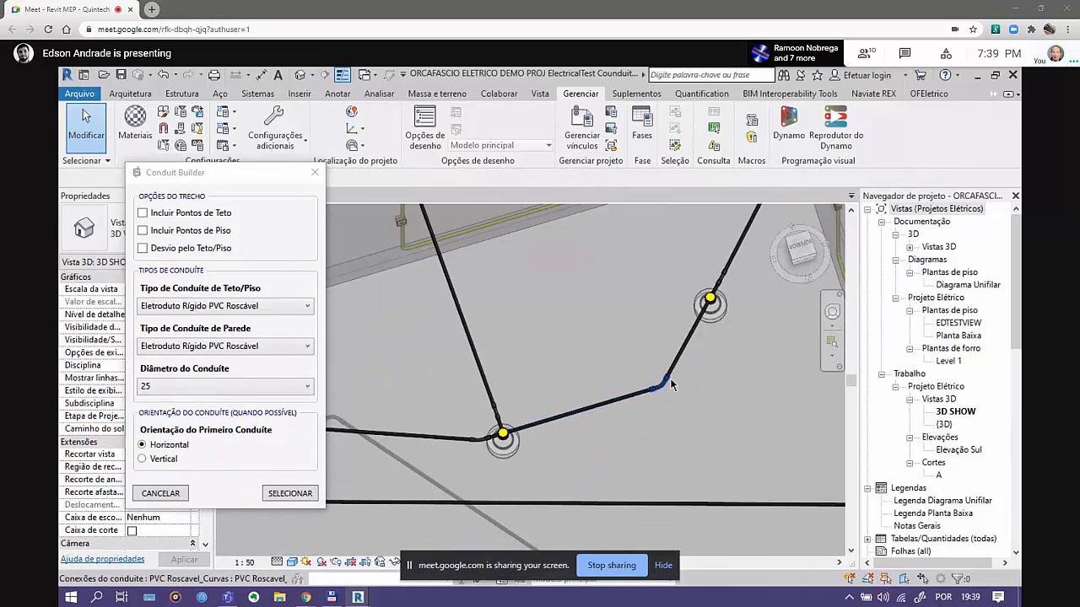
pyautogui.scroll(-3, 622, 433)
pyautogui.keyDown('shift'); pyautogui.moveTo(622, 432); pyautogui.dragTo(647, 394, button='middle'); pyautogui.keyUp('shift')
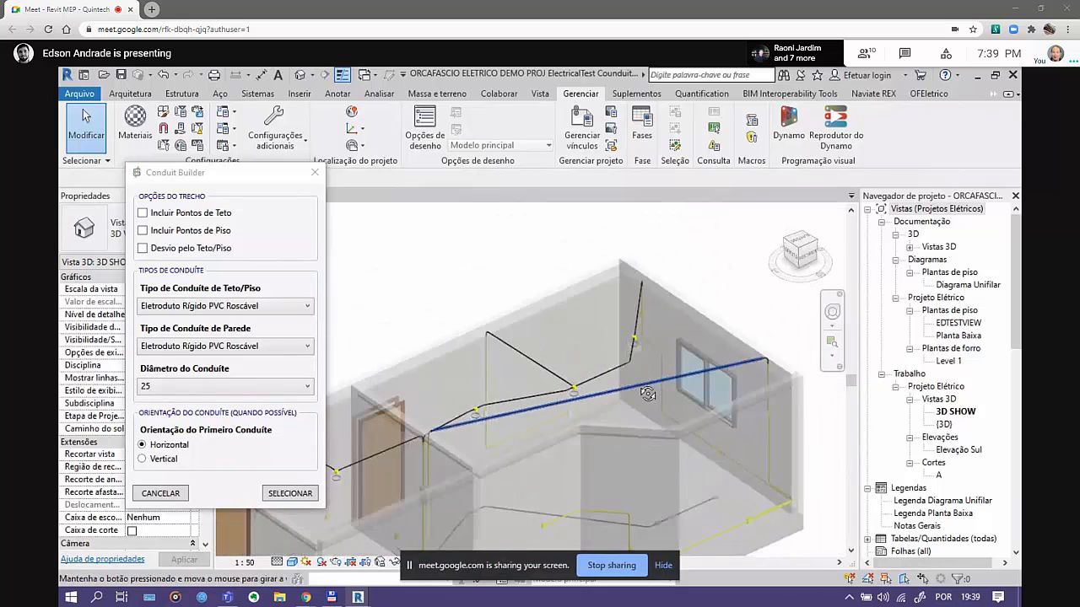
pyautogui.scroll(6, 627, 359)
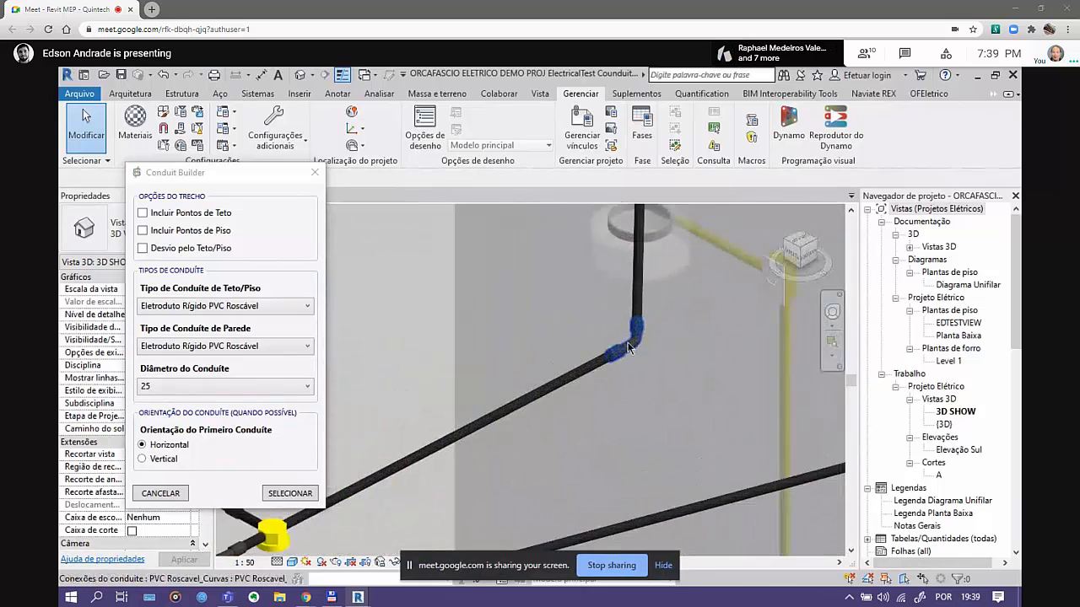
pyautogui.scroll(-5, 628, 348)
pyautogui.scroll(3, 633, 354)
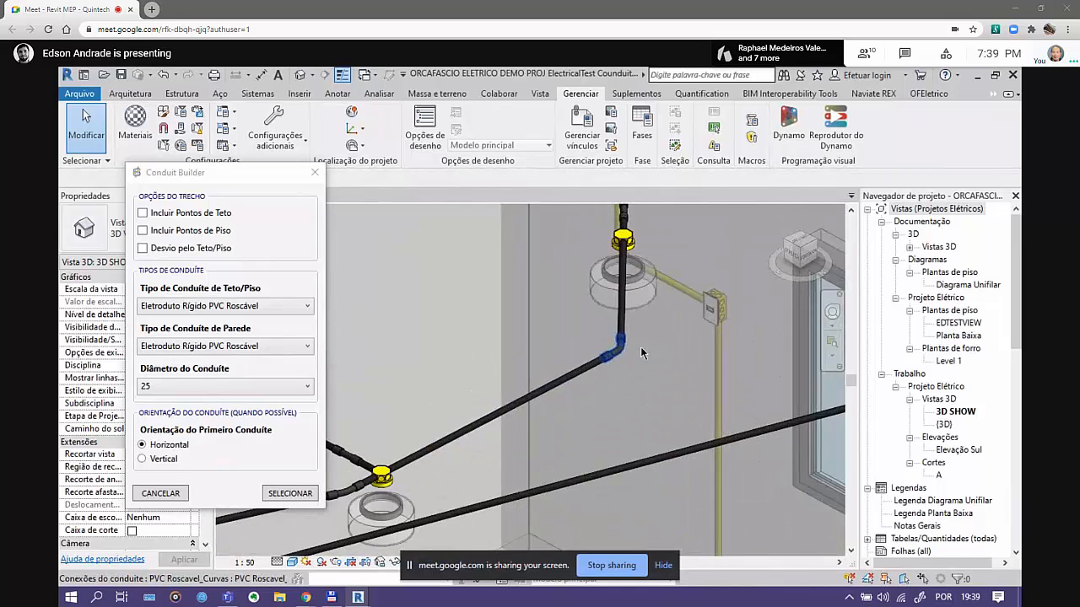
# Select the unconnected outlet box on the wall near the door and examine it for conduit connectors
pyautogui.scroll(-7, 634, 358)
pyautogui.moveTo(580, 412); pyautogui.dragTo(648, 326, button='middle')
pyautogui.scroll(4, 494, 474)
pyautogui.moveTo(508, 465); pyautogui.dragTo(593, 451, button='middle')
pyautogui.scroll(-1, 536, 474)
pyautogui.scroll(3, 445, 438)
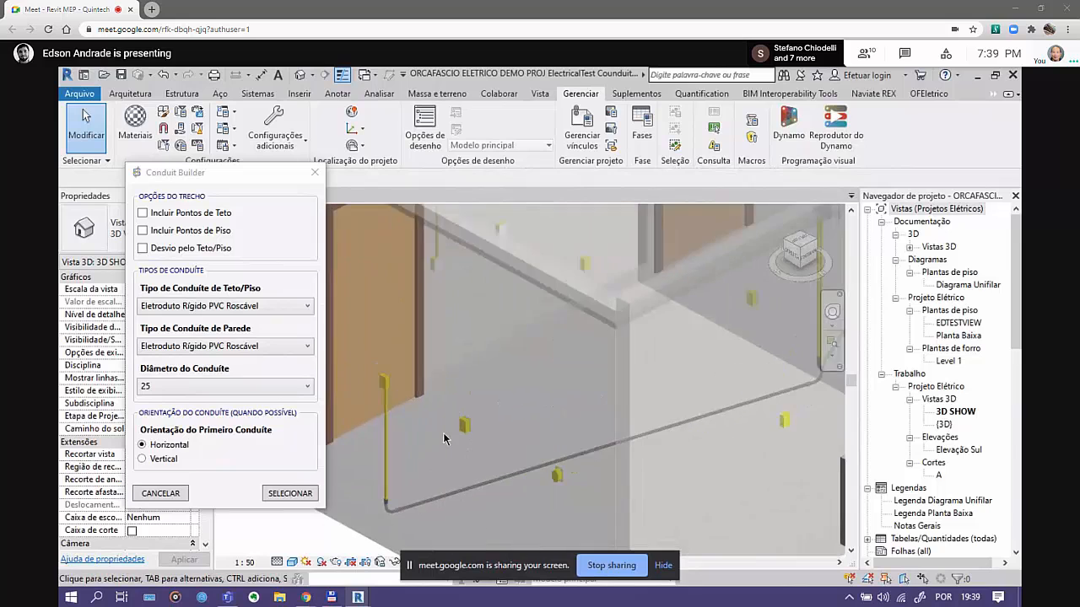
pyautogui.scroll(4, 445, 438)
pyautogui.click(483, 414)
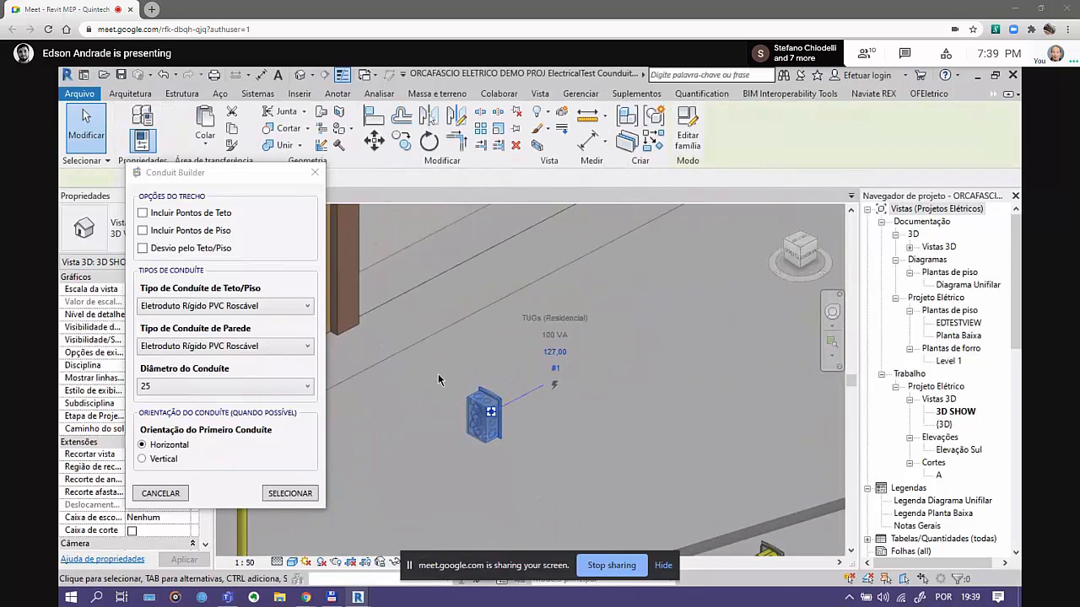
pyautogui.scroll(3, 469, 439)
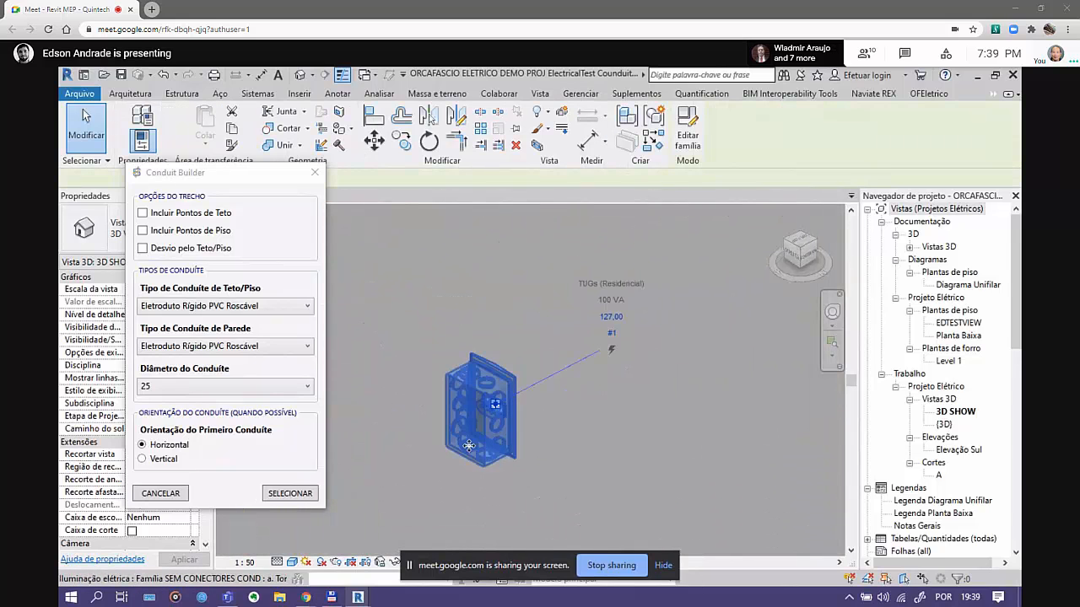
pyautogui.click(469, 445)
pyautogui.scroll(3, 518, 418)
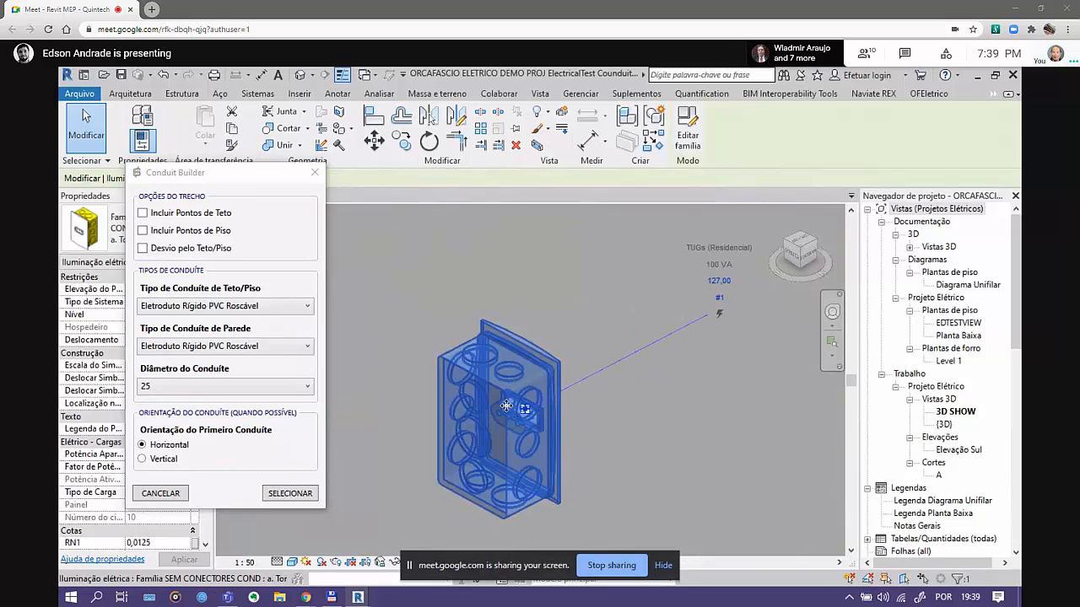
pyautogui.scroll(-2, 506, 406)
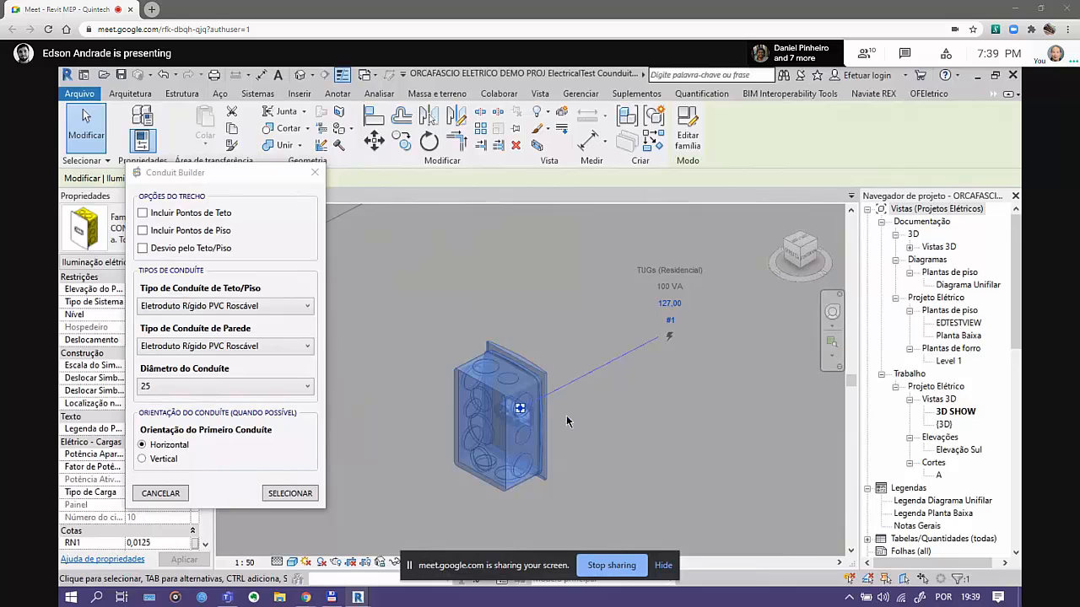
# Compare the connectors of the outlet box fed by the vertical conduit with those of the neighbouring connectorless box
pyautogui.scroll(-3, 567, 421)
pyautogui.scroll(2, 455, 337)
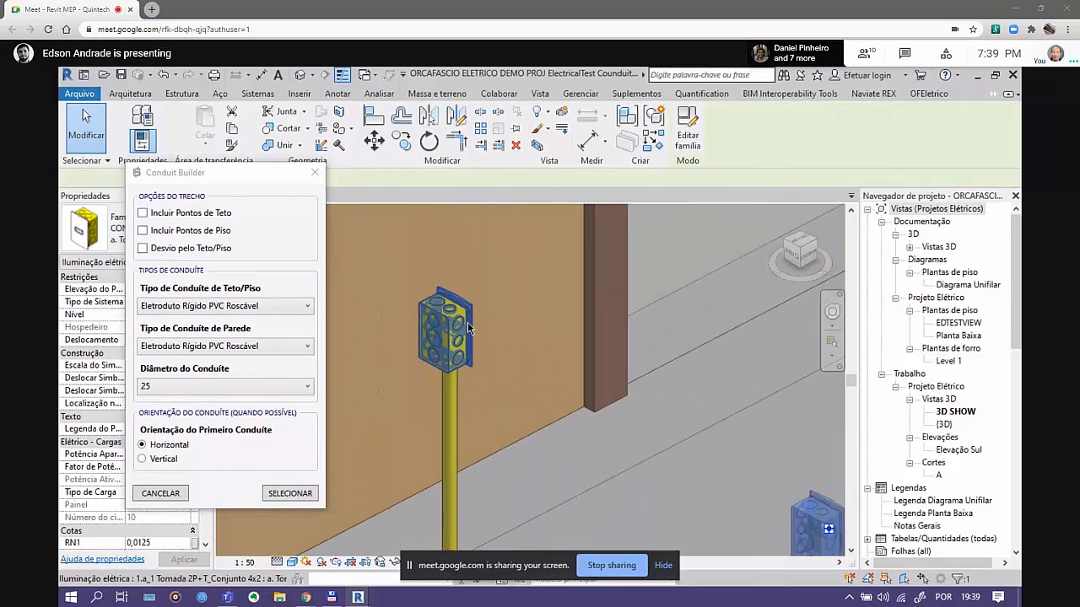
pyautogui.click(459, 344)
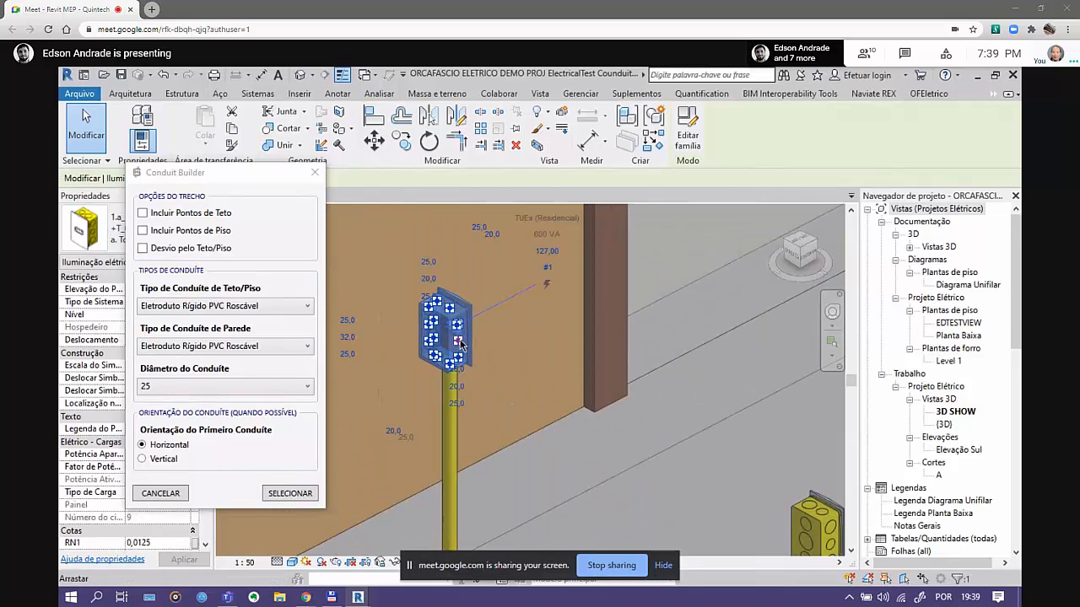
pyautogui.scroll(-2, 655, 439)
pyautogui.moveTo(655, 435); pyautogui.dragTo(504, 353, button='middle')
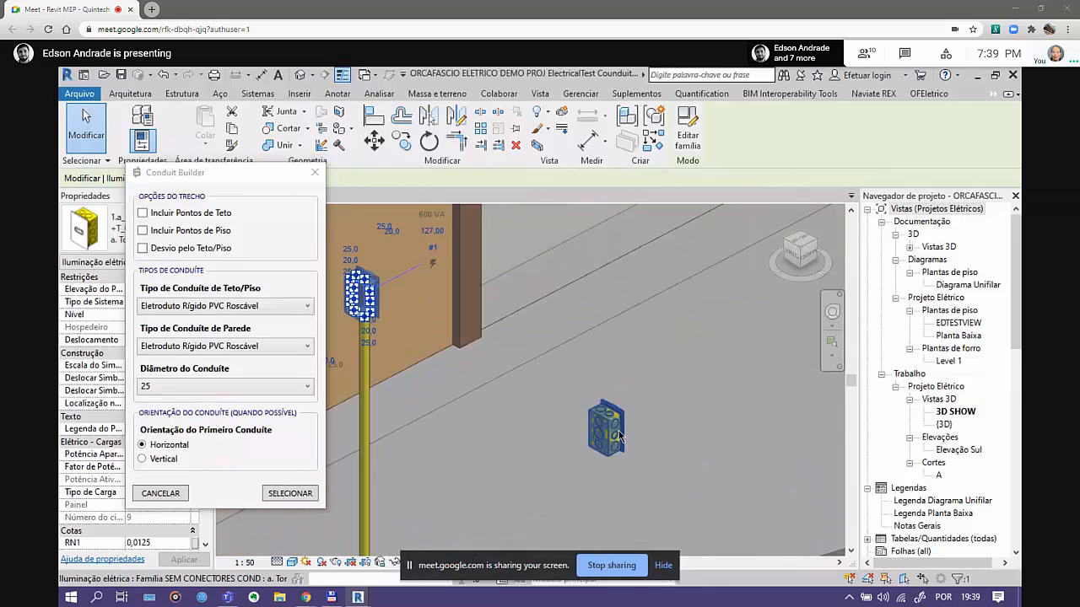
pyautogui.scroll(1, 611, 431)
pyautogui.click(611, 431)
pyautogui.scroll(-1, 601, 424)
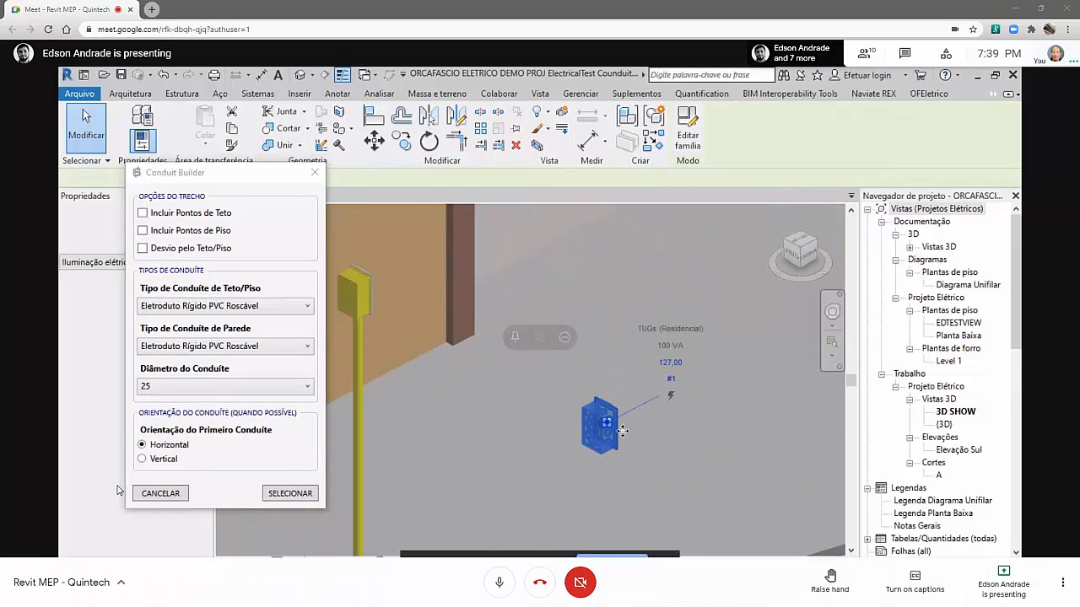
# Select the outlet box of the Família DIAGONAL CONECTORES COND family and examine where its conduit connectors sit
pyautogui.scroll(-1, 604, 428)
pyautogui.moveTo(602, 429); pyautogui.dragTo(459, 312, button='middle')
pyautogui.scroll(2, 683, 431)
pyautogui.scroll(1, 614, 390)
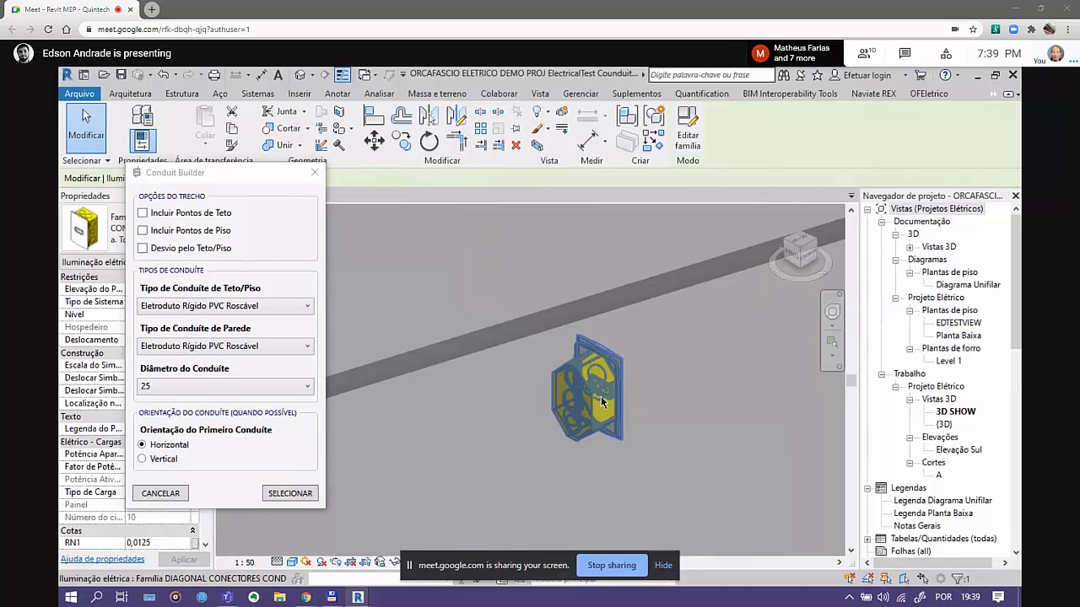
pyautogui.click(613, 383)
pyautogui.click(602, 377)
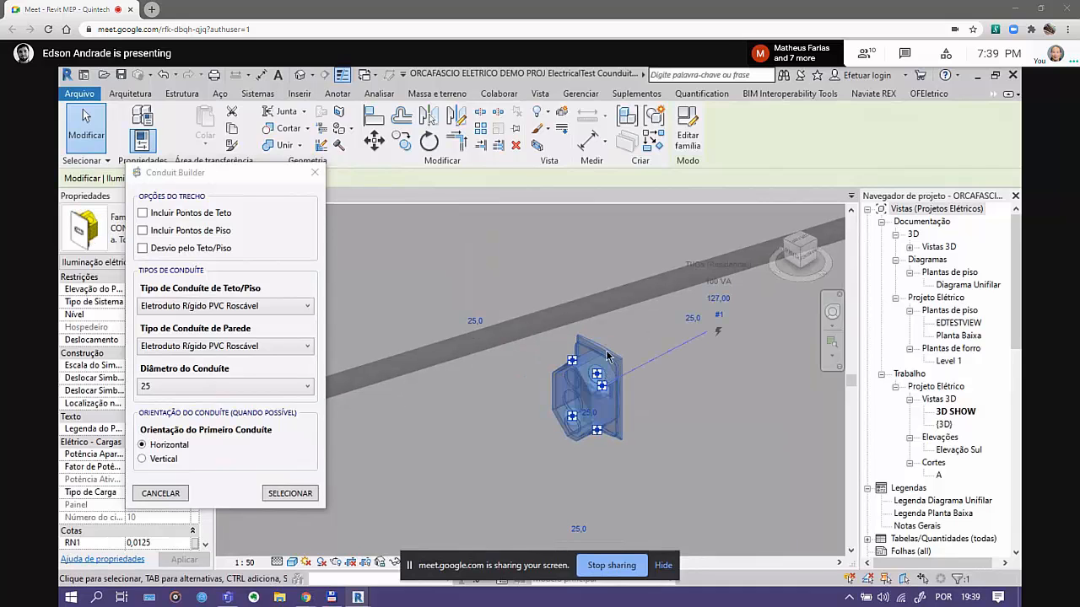
pyautogui.scroll(3, 606, 357)
pyautogui.scroll(-2, 567, 391)
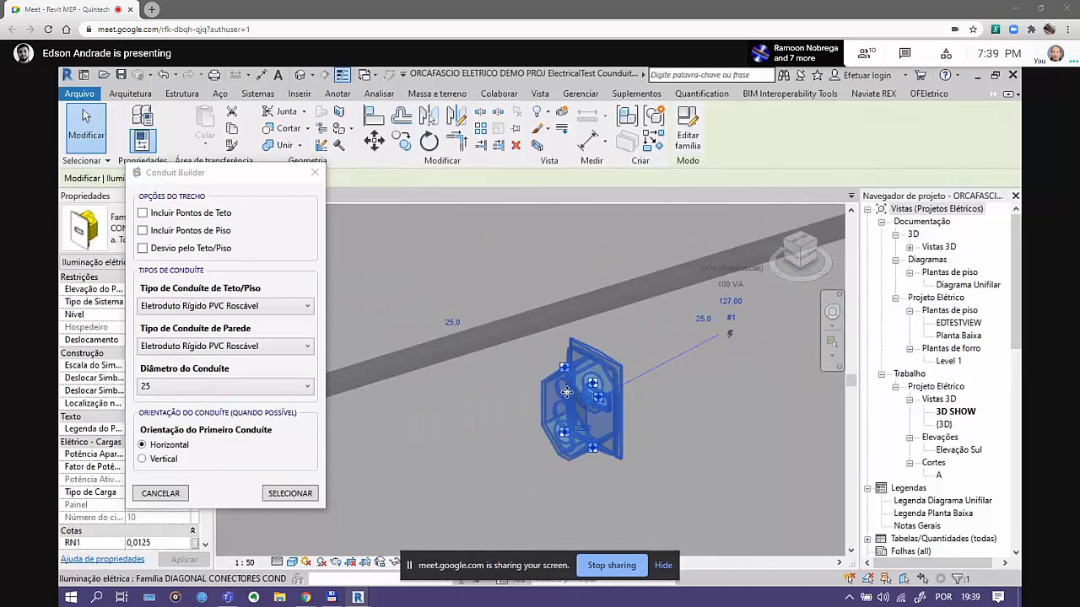
pyautogui.scroll(-3, 567, 391)
# Open the diagonal-connector box family for editing, examine its connector directions, and close it without saving
pyautogui.scroll(3, 569, 411)
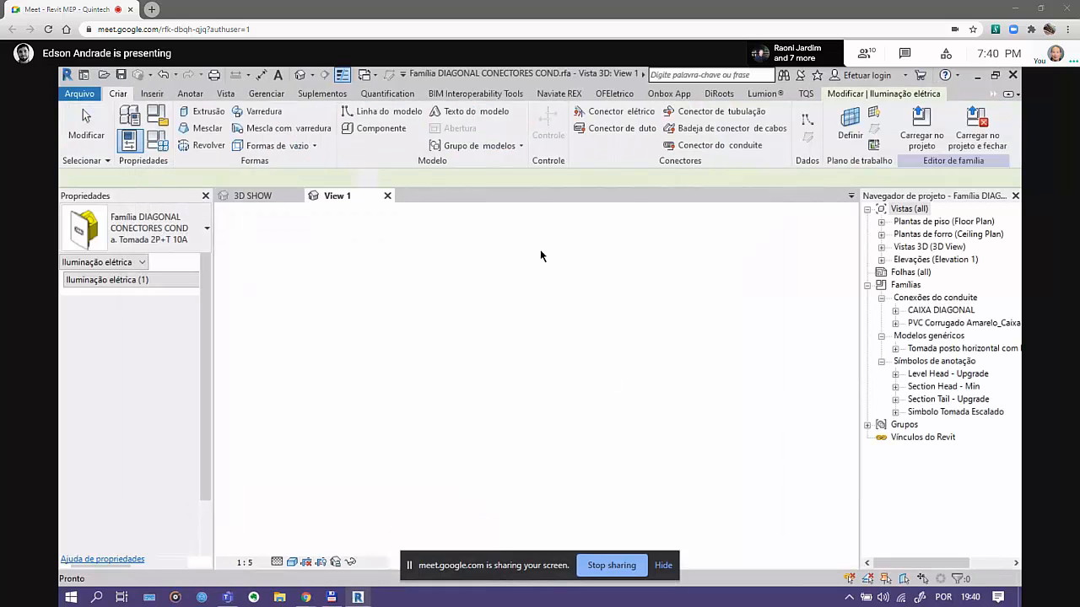
pyautogui.scroll(5, 590, 244)
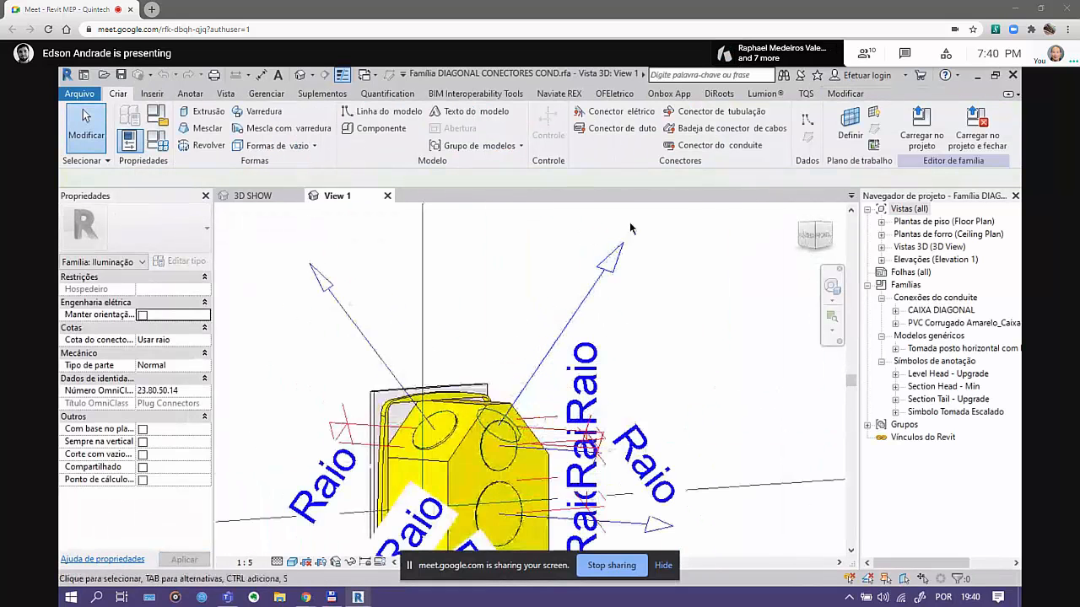
pyautogui.scroll(-4, 374, 359)
pyautogui.keyDown('shift'); pyautogui.moveTo(549, 306); pyautogui.dragTo(438, 321, button='middle'); pyautogui.keyUp('shift')
pyautogui.click(387, 195)
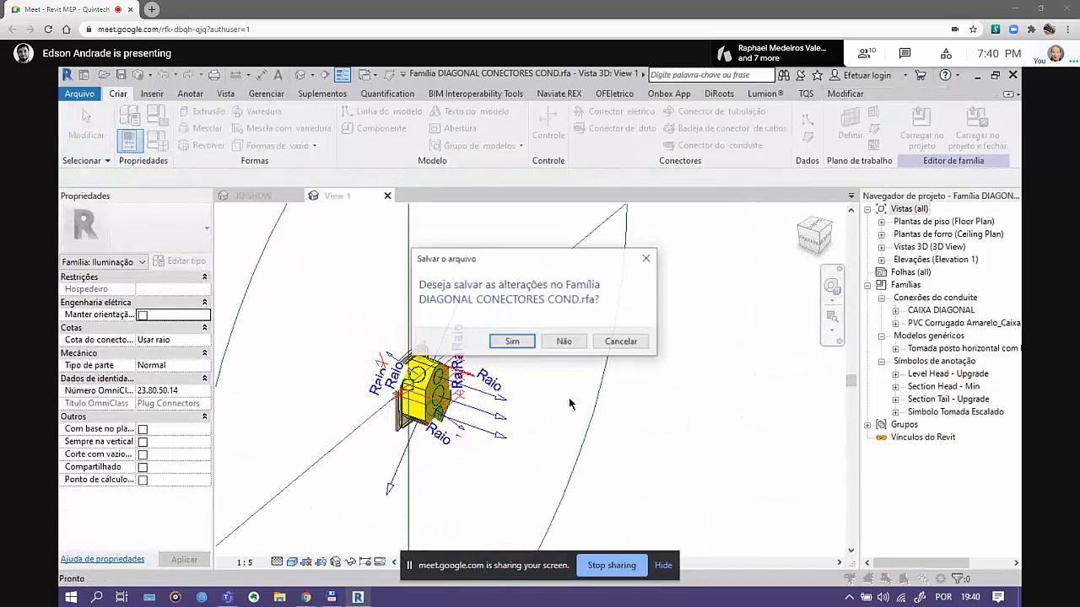
pyautogui.click(564, 341)
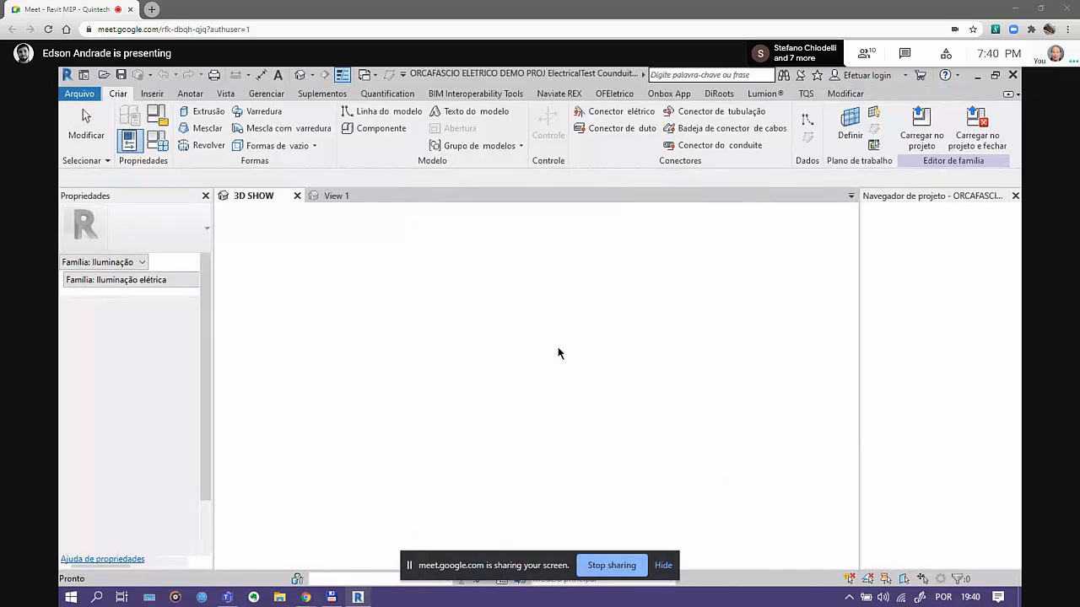
# Review the conduit layout of the whole building in the 3D SHOW view
pyautogui.scroll(-10, 564, 317)
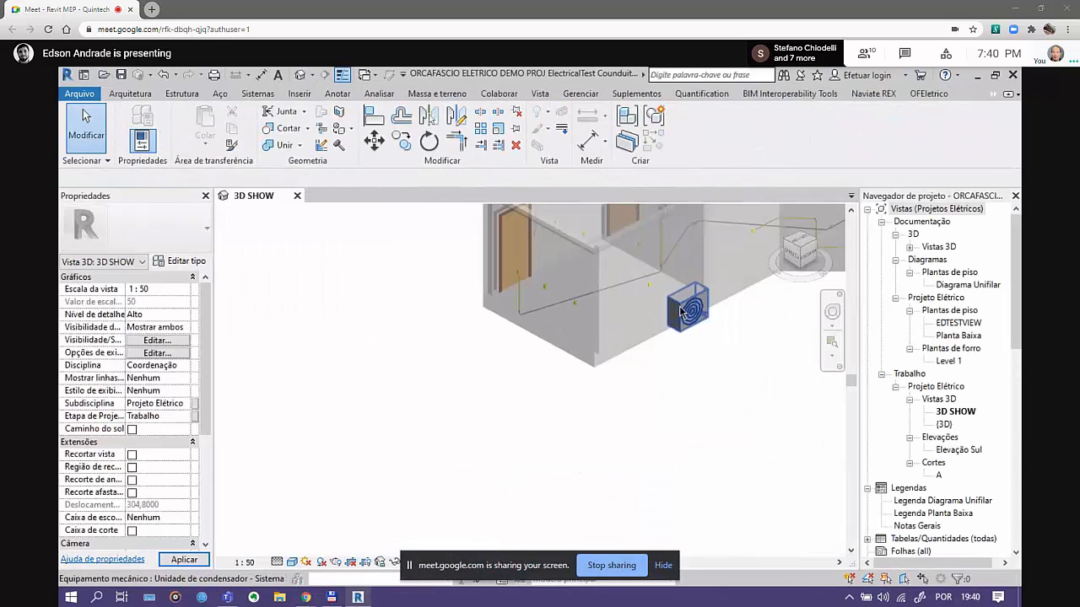
pyautogui.moveTo(682, 312); pyautogui.dragTo(548, 501, button='middle')
pyautogui.keyDown('shift'); pyautogui.moveTo(672, 417); pyautogui.dragTo(669, 469, button='middle'); pyautogui.keyUp('shift')
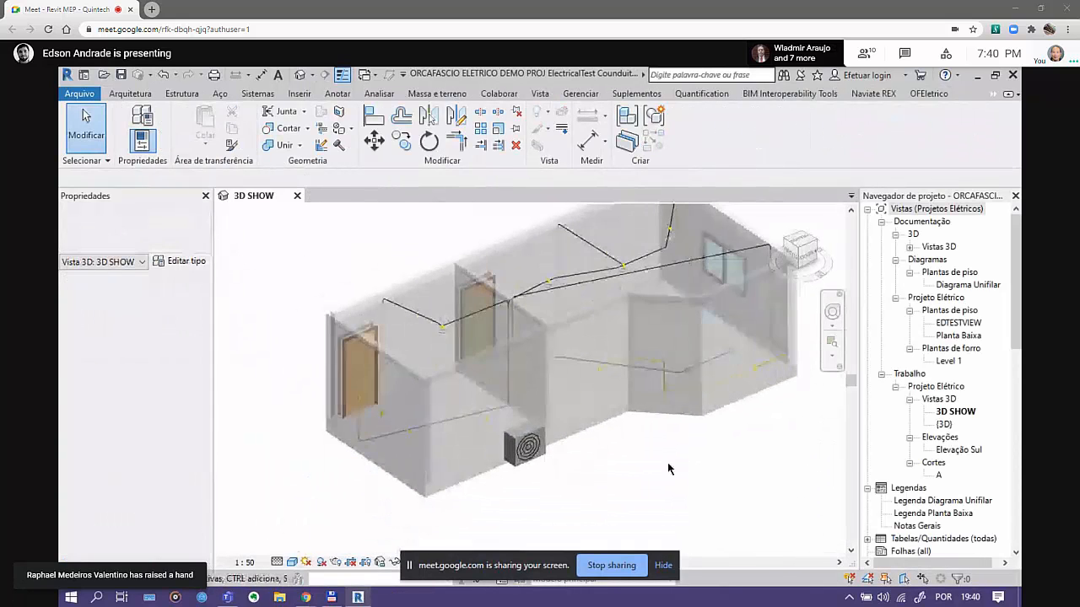
pyautogui.scroll(-1, 587, 469)
pyautogui.moveTo(587, 469); pyautogui.dragTo(564, 501, button='middle')
pyautogui.scroll(2, 614, 460)
pyautogui.moveTo(615, 463); pyautogui.dragTo(628, 439, button='middle')
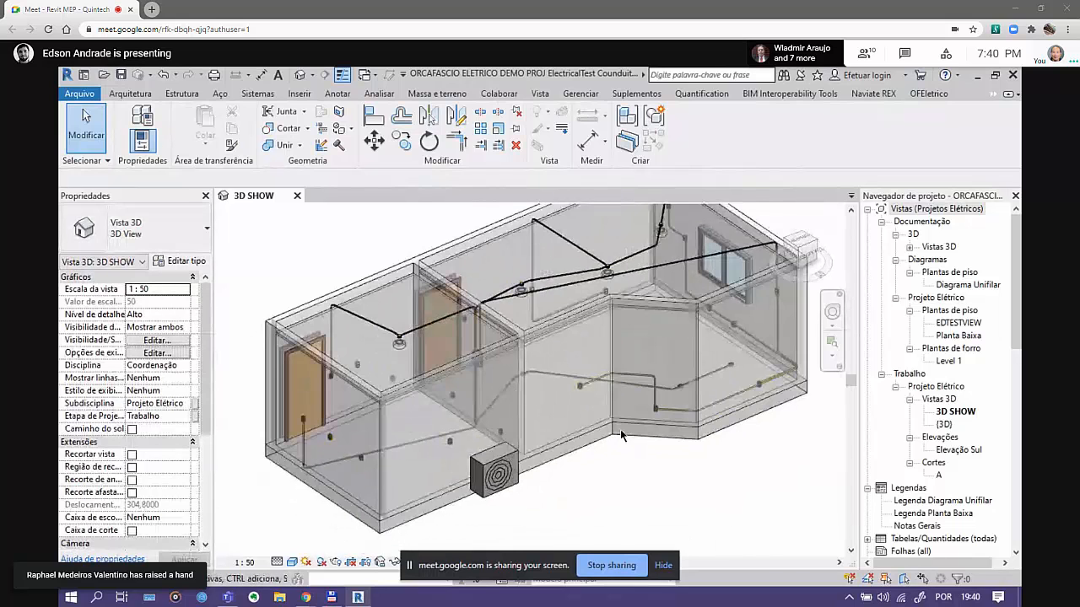
pyautogui.scroll(-2, 608, 417)
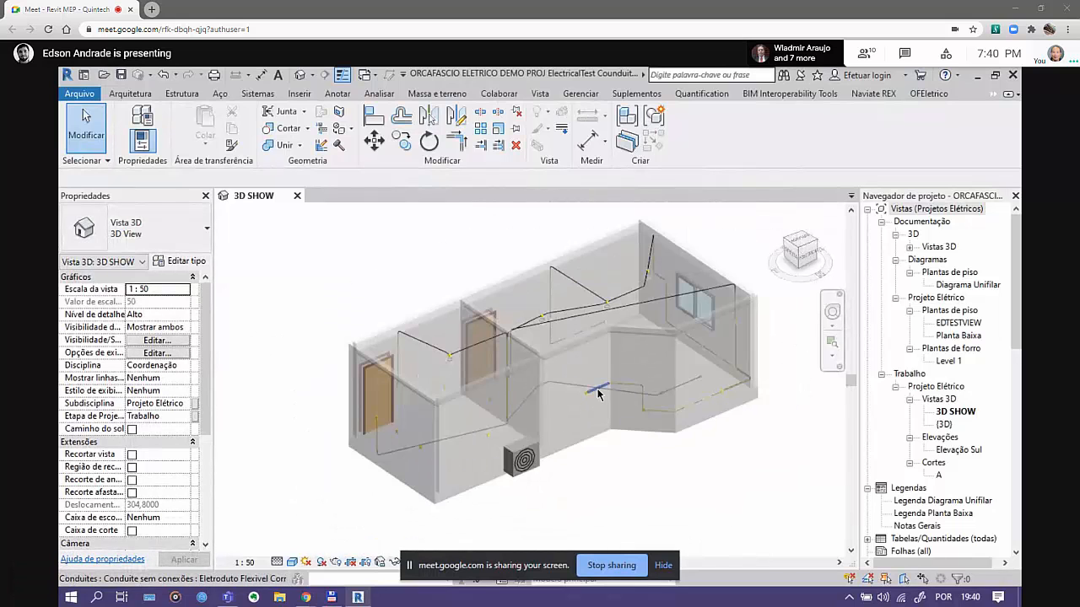
pyautogui.keyDown('shift'); pyautogui.moveTo(598, 394); pyautogui.dragTo(634, 443, button='middle'); pyautogui.keyUp('shift')
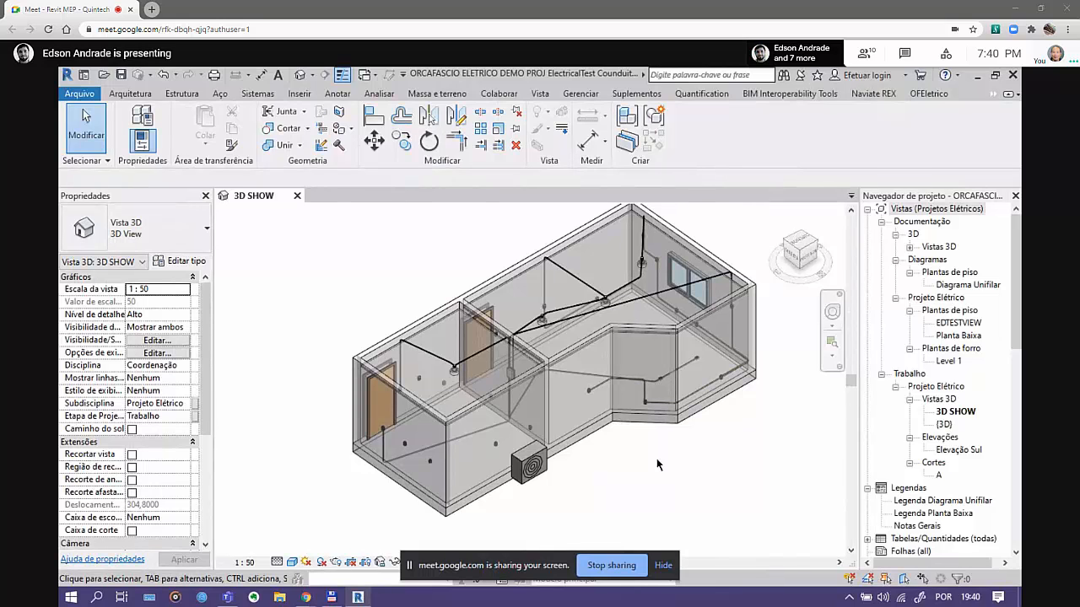
pyautogui.scroll(3, 430, 485)
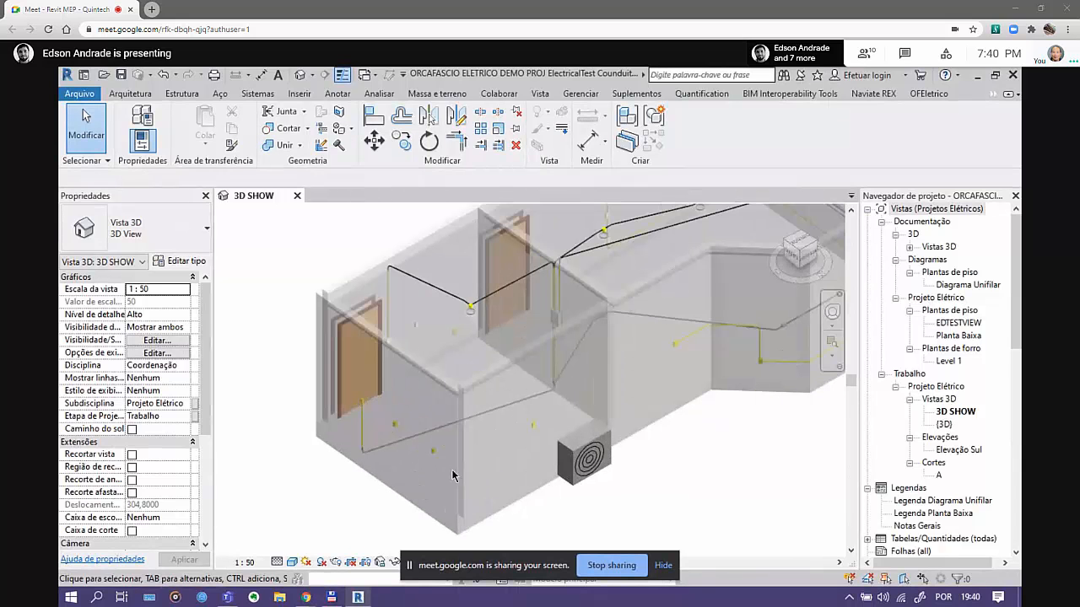
pyautogui.scroll(-2, 434, 481)
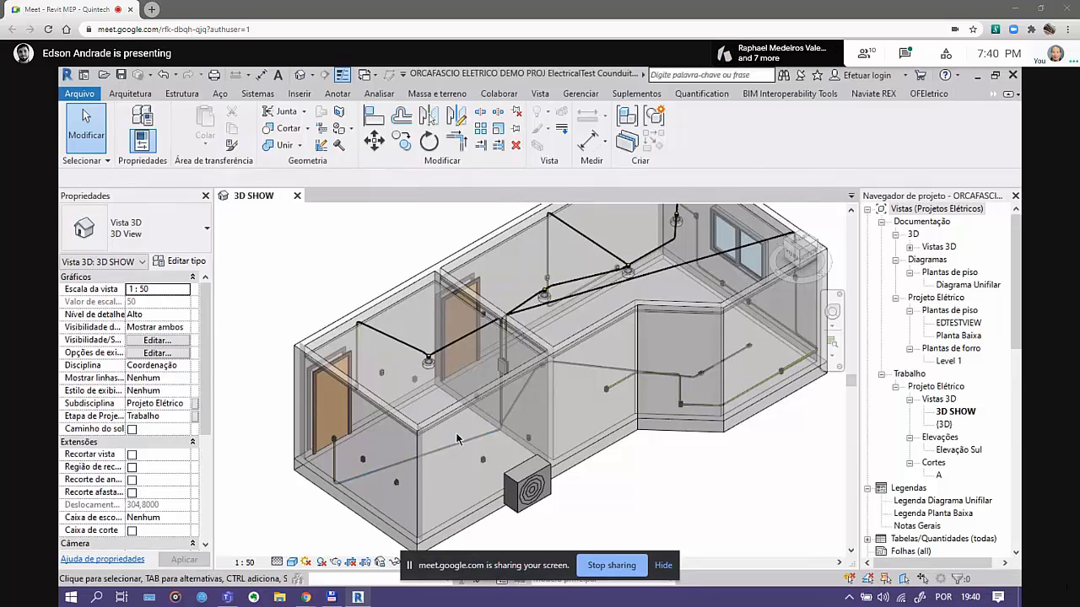
# Select the distribution board and examine its conduit connectors and the conduits entering its upper face
pyautogui.scroll(10, 456, 438)
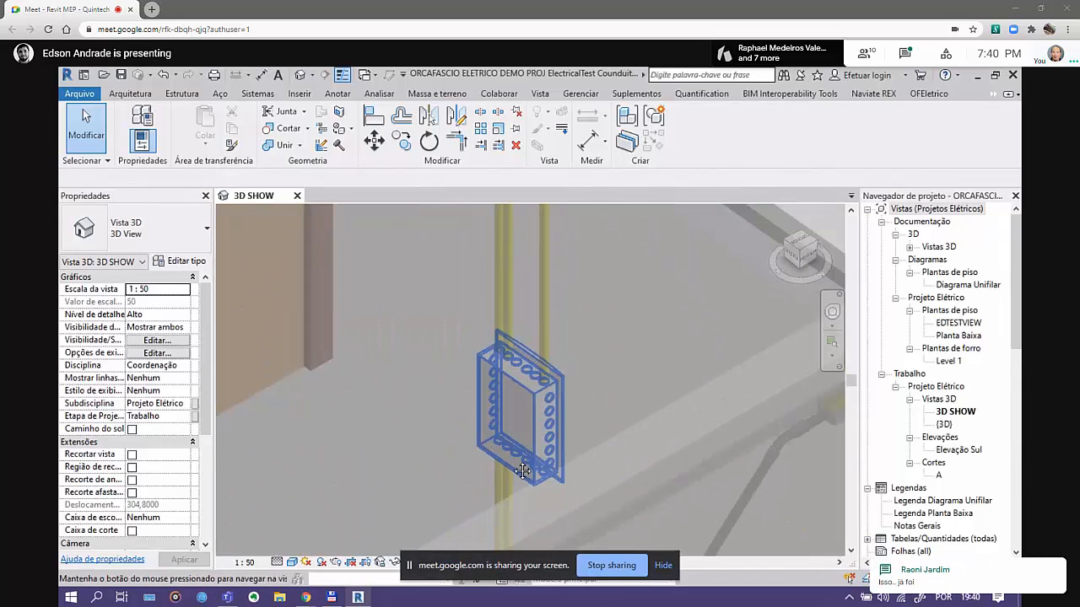
pyautogui.click(521, 457)
pyautogui.scroll(5, 506, 396)
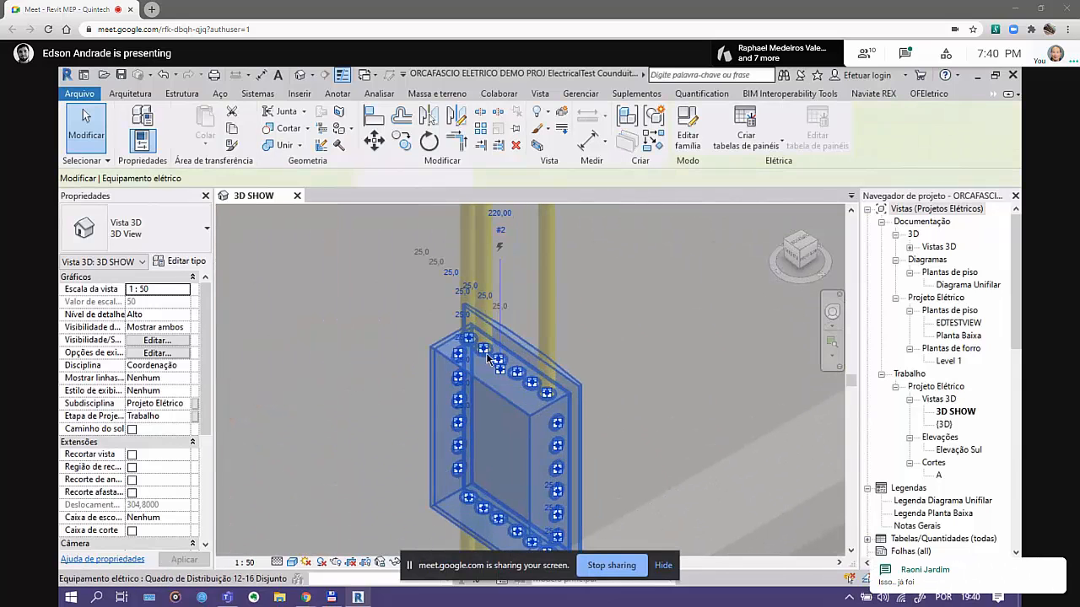
pyautogui.scroll(5, 544, 323)
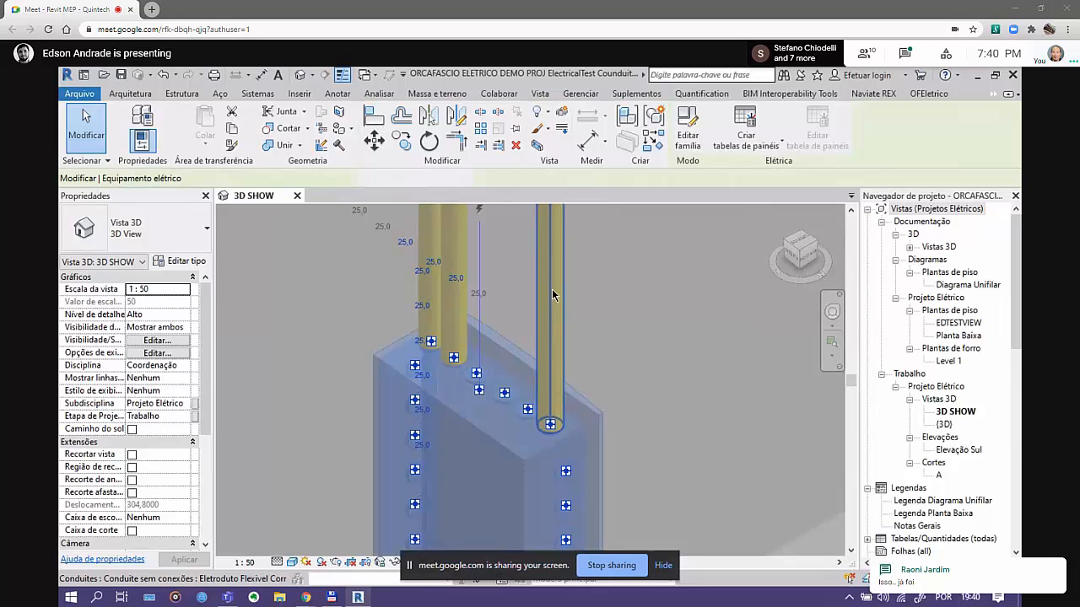
# Examine how the conduits run from the distribution board's upper connectors towards the ceiling and the surrounding rooms
pyautogui.click(558, 457)
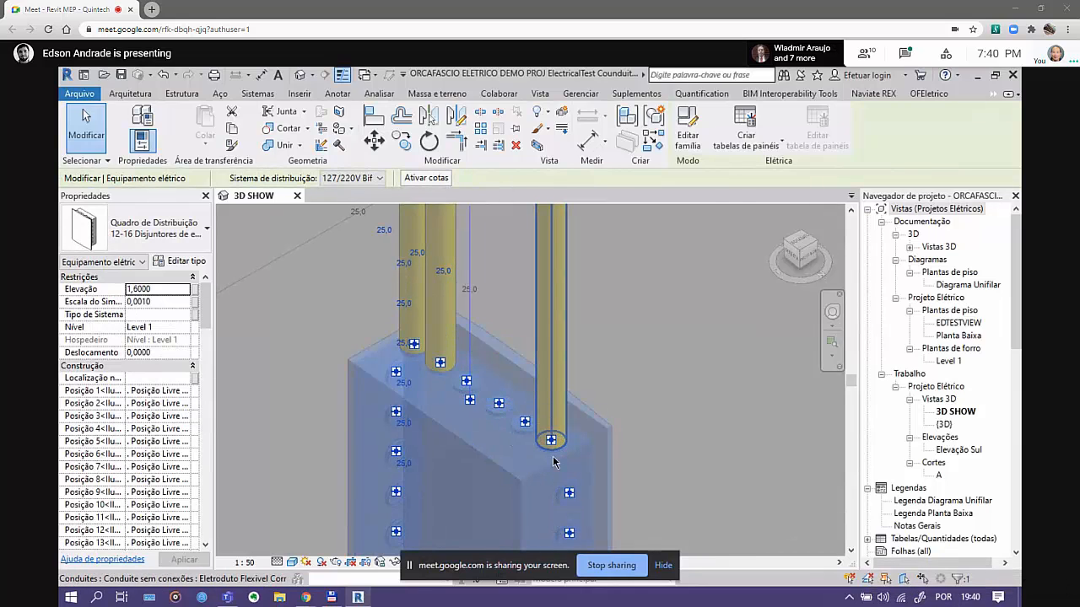
pyautogui.scroll(-2, 515, 410)
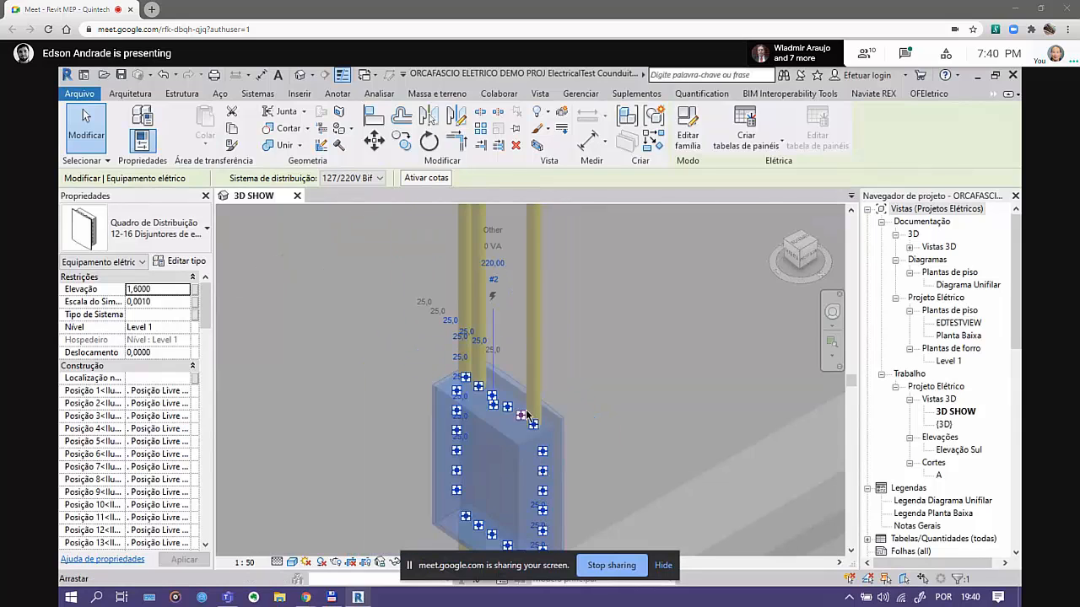
pyautogui.scroll(-3, 526, 413)
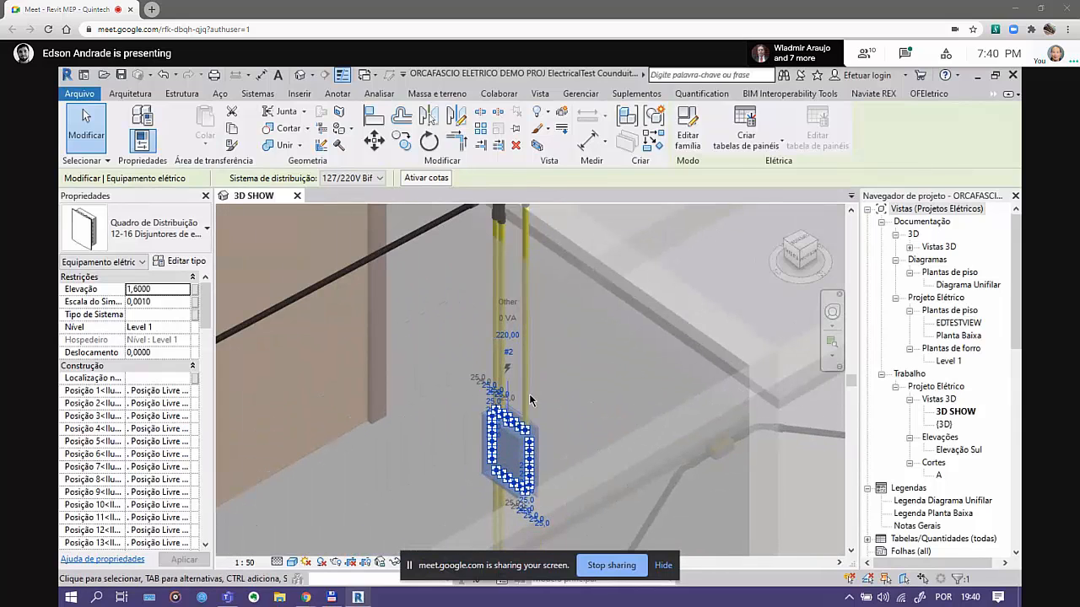
pyautogui.scroll(3, 529, 391)
pyautogui.scroll(1, 528, 412)
pyautogui.scroll(-3, 531, 416)
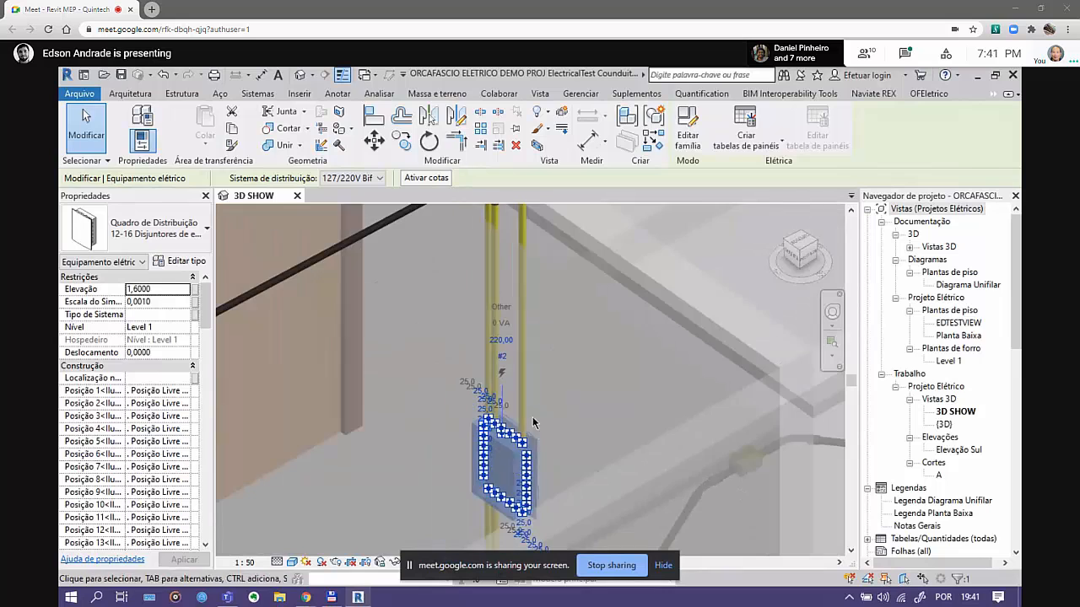
pyautogui.scroll(-3, 532, 421)
pyautogui.scroll(1, 482, 444)
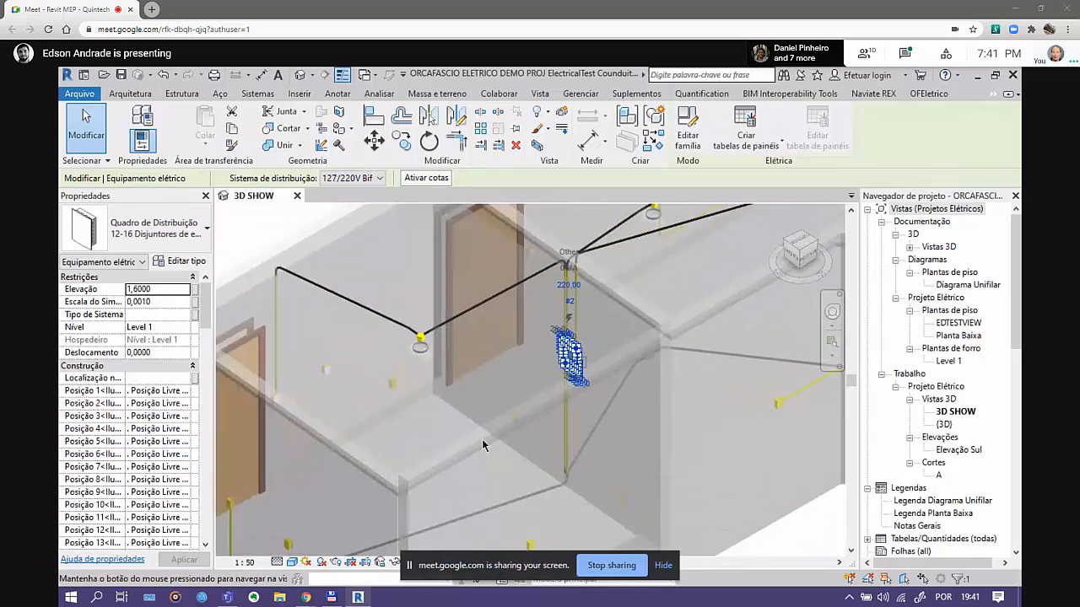
# Select the 2P+T outlet box beside the door and examine its conduit connectors and the conduit entering it from below
pyautogui.moveTo(483, 445); pyautogui.dragTo(562, 351, button='middle')
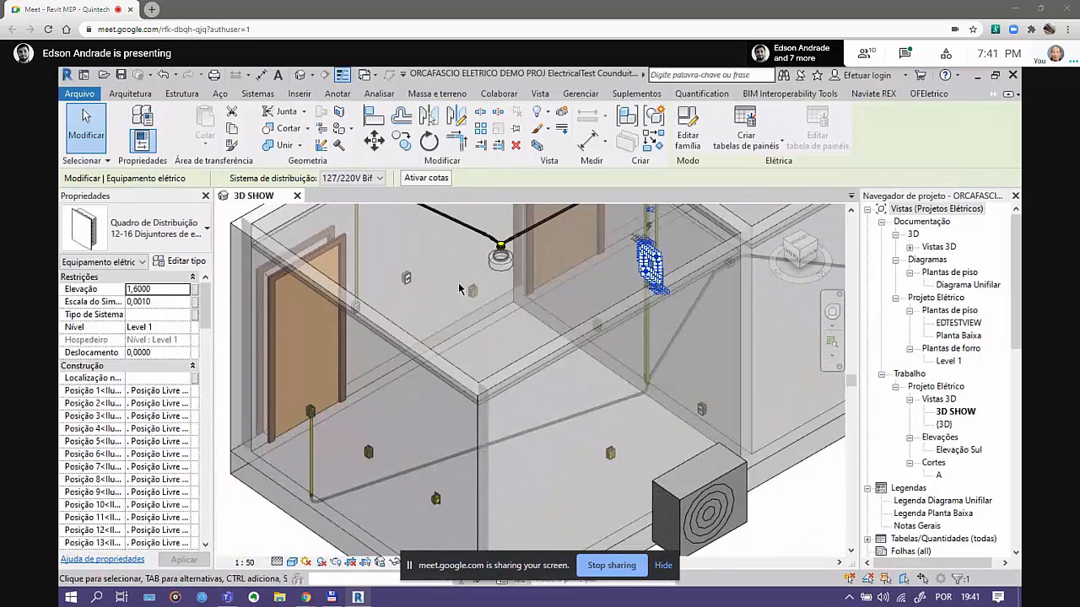
pyautogui.scroll(5, 312, 405)
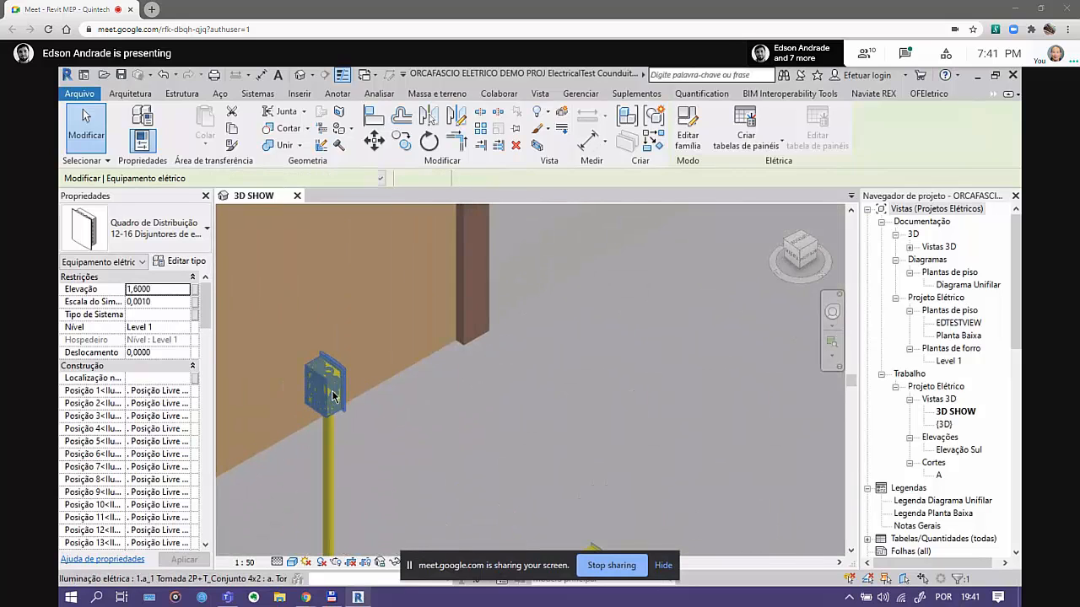
pyautogui.click(340, 381)
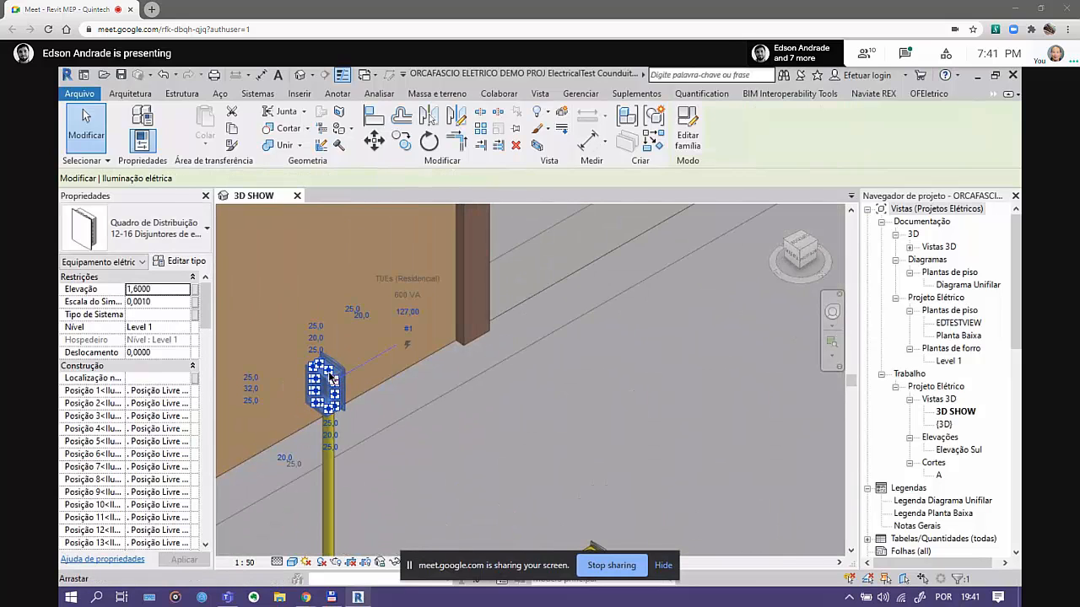
pyautogui.scroll(-3, 330, 379)
pyautogui.moveTo(348, 389); pyautogui.dragTo(355, 480, button='middle')
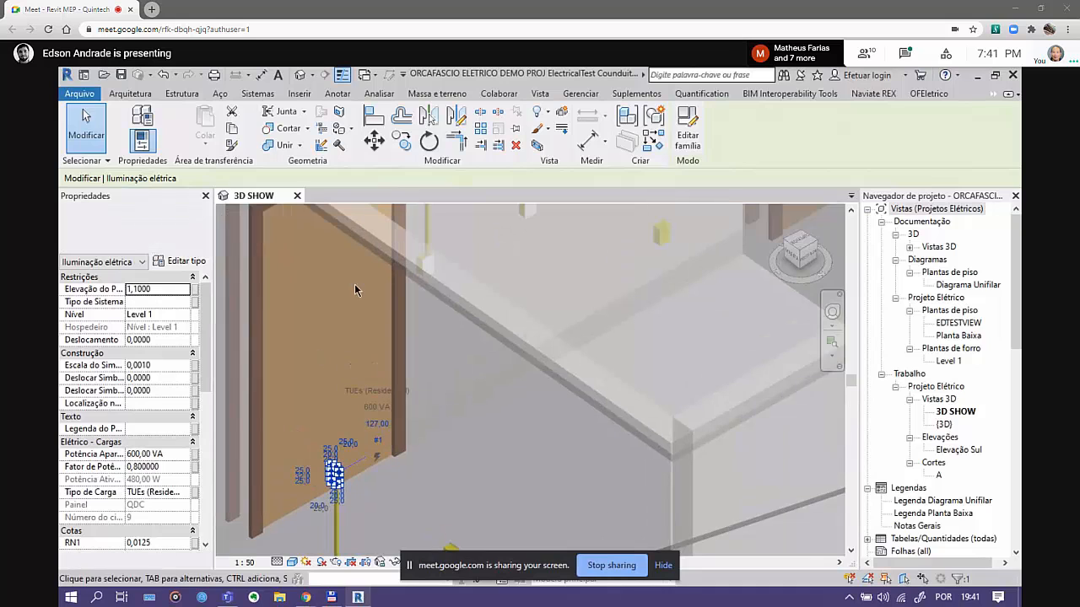
pyautogui.scroll(-5, 362, 405)
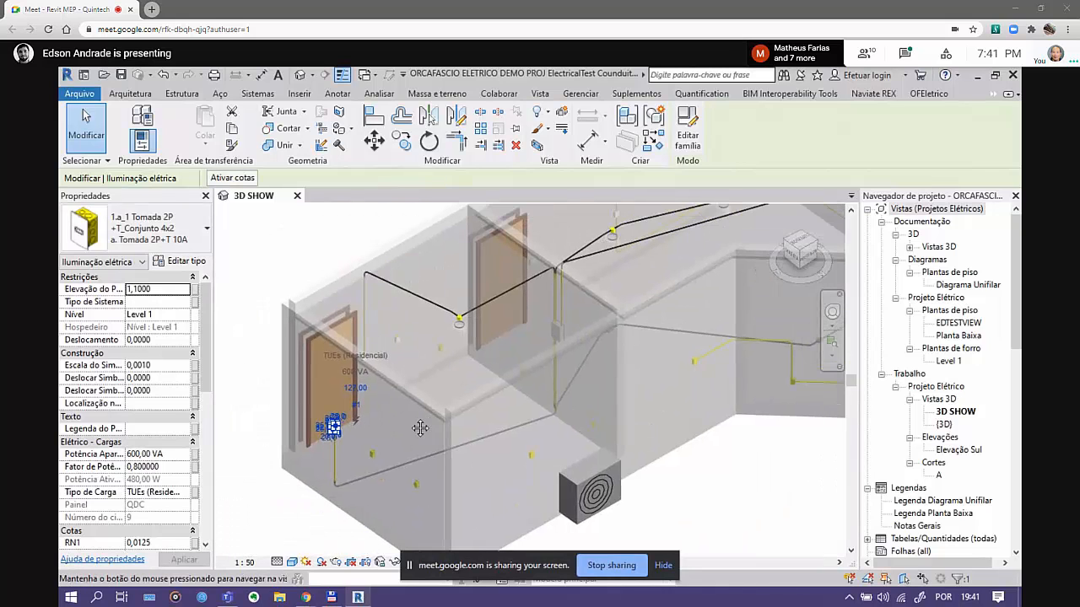
# Trace the floor conduit back to the distribution board and examine where the vertical conduits enter it
pyautogui.scroll(6, 447, 418)
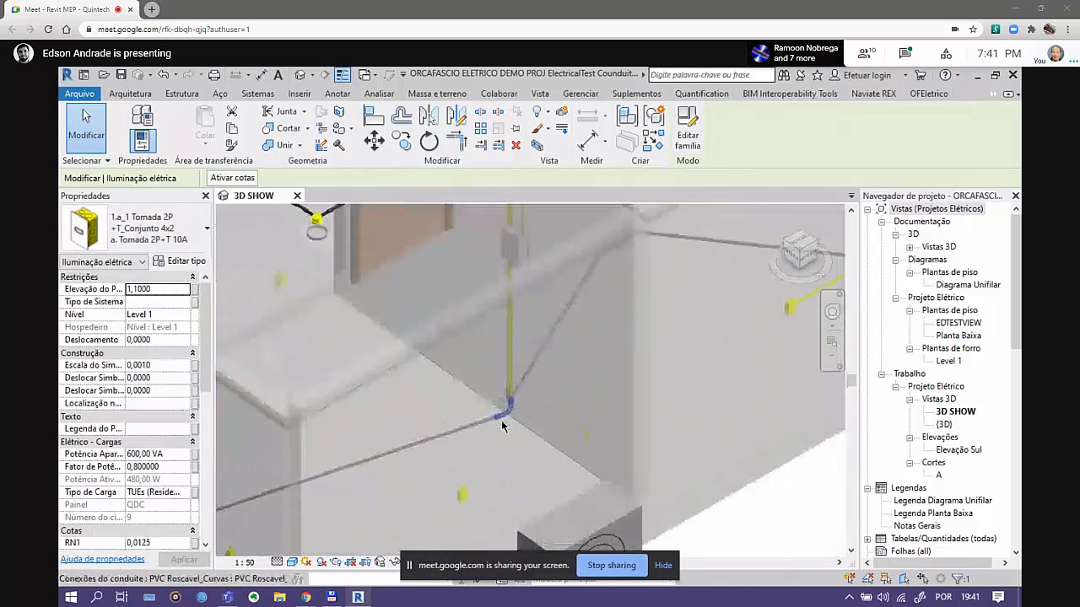
pyautogui.moveTo(502, 426); pyautogui.dragTo(481, 516, button='middle')
pyautogui.moveTo(498, 345); pyautogui.dragTo(524, 432, button='middle')
pyautogui.scroll(8, 515, 399)
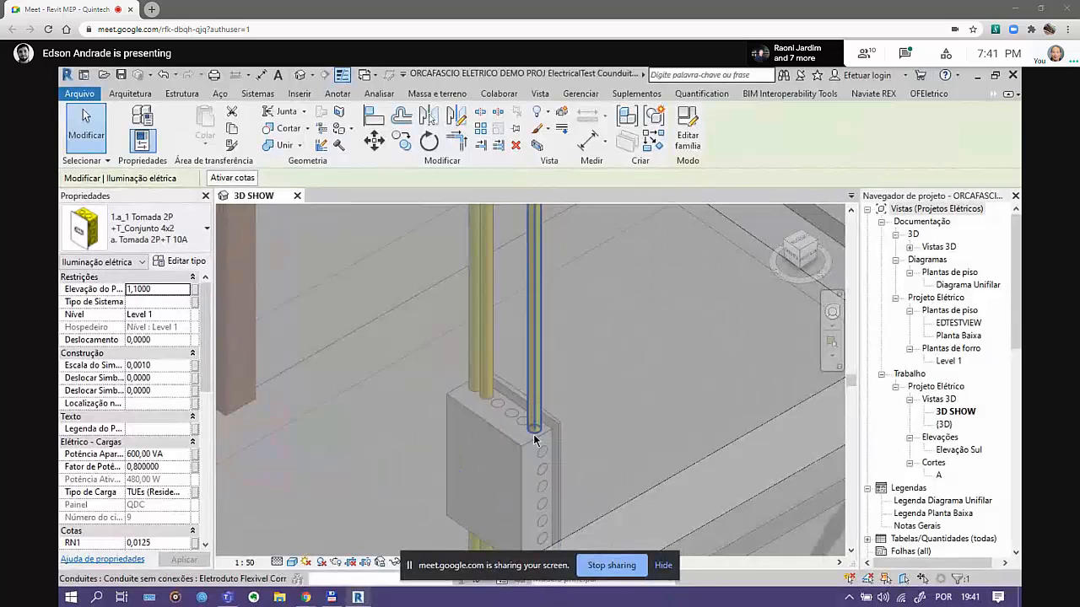
pyautogui.scroll(-2, 538, 456)
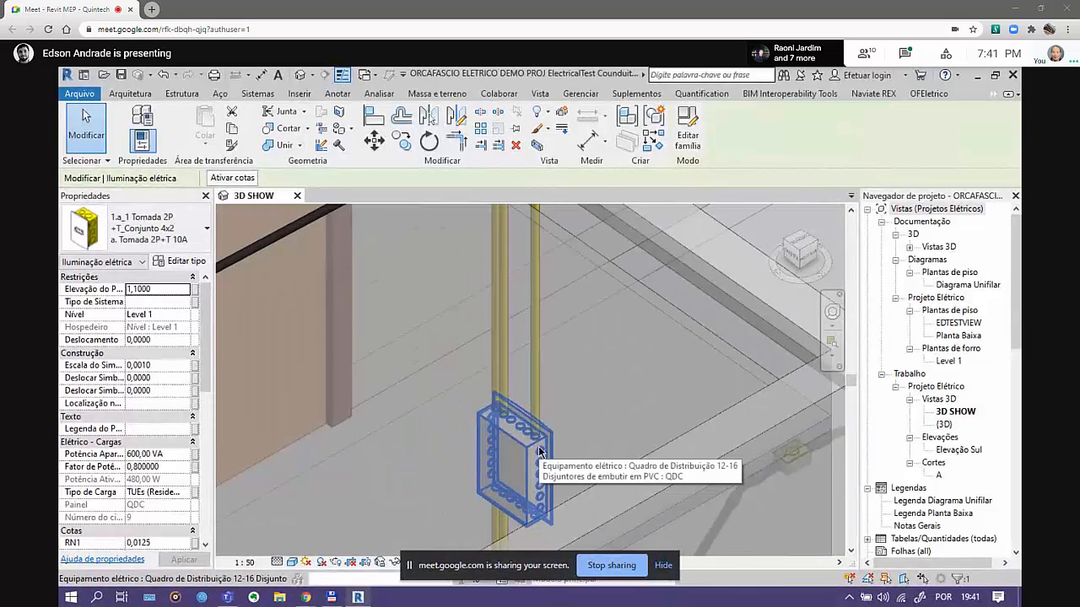
# Review the ceiling and floor conduit routes across the whole building in the 3D SHOW view
pyautogui.scroll(-5, 540, 449)
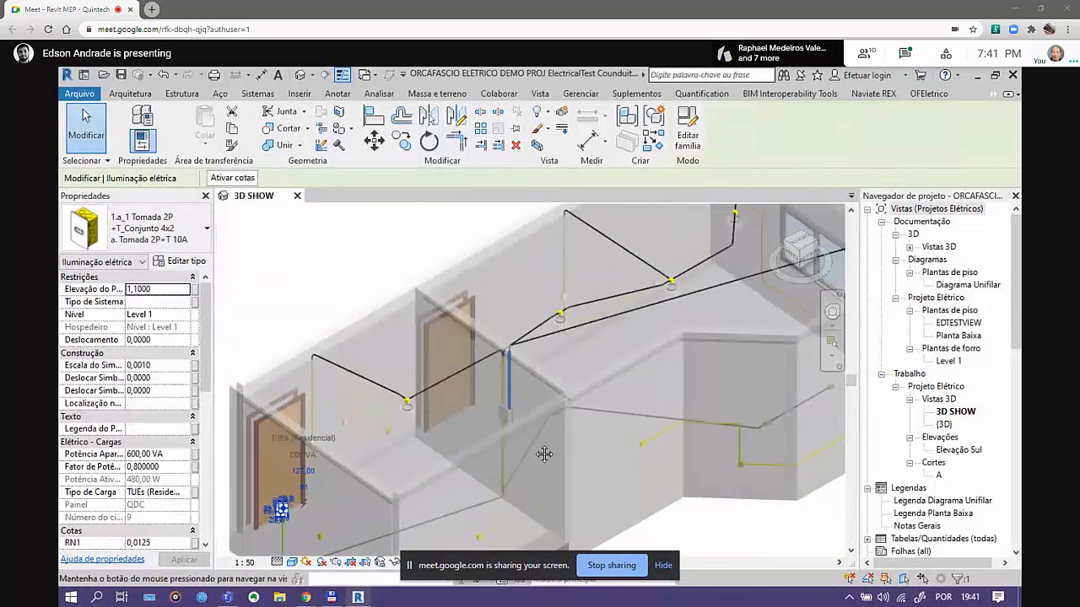
pyautogui.scroll(-3, 546, 443)
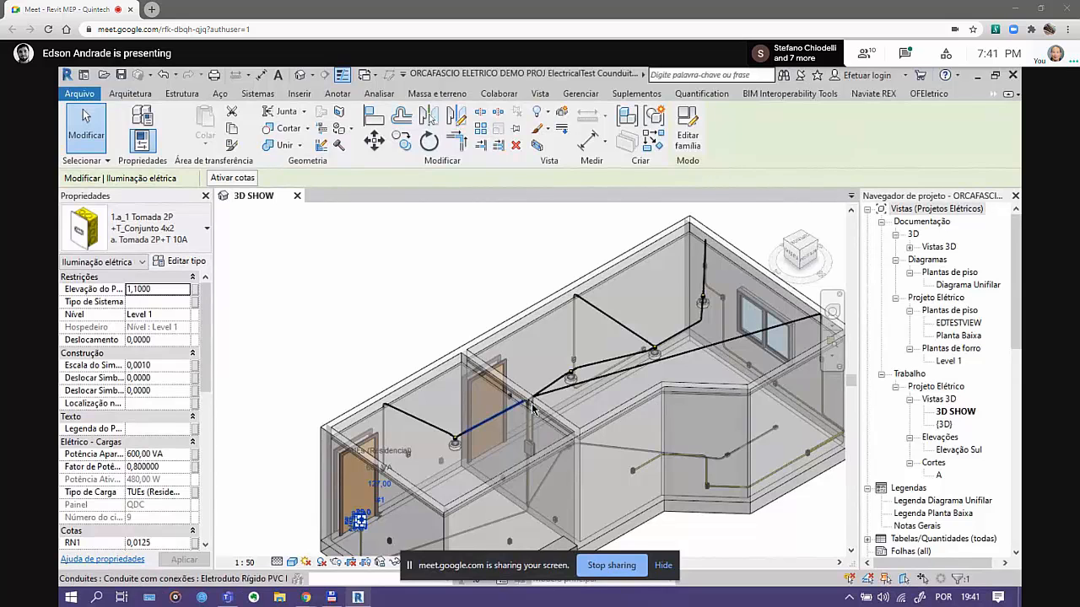
pyautogui.scroll(-1, 532, 405)
pyautogui.moveTo(543, 413); pyautogui.dragTo(536, 372, button='middle')
pyautogui.scroll(1, 574, 407)
pyautogui.scroll(-1, 590, 430)
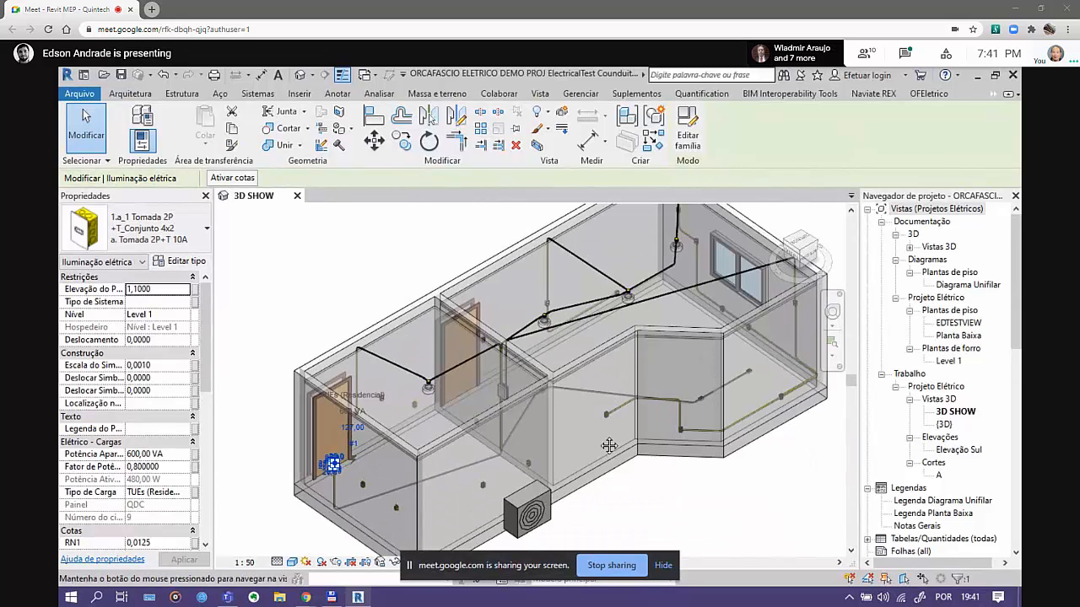
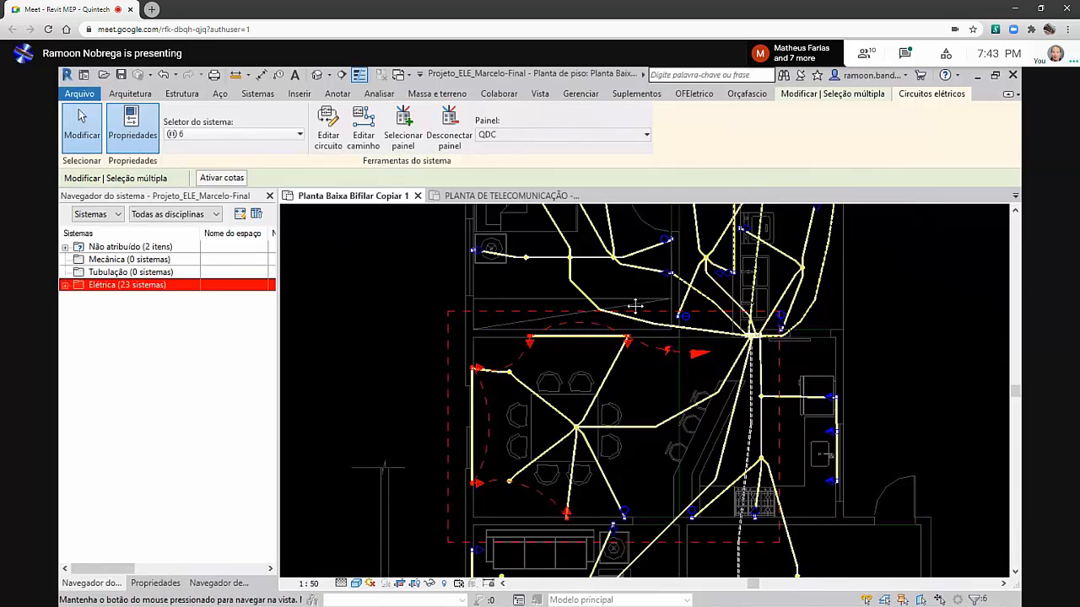
# Select the light switch beside the door of the room above the dining room, examine its conduit connection, and deselect it
pyautogui.moveTo(635, 306); pyautogui.dragTo(643, 399, button='middle')
pyautogui.scroll(3, 667, 345)
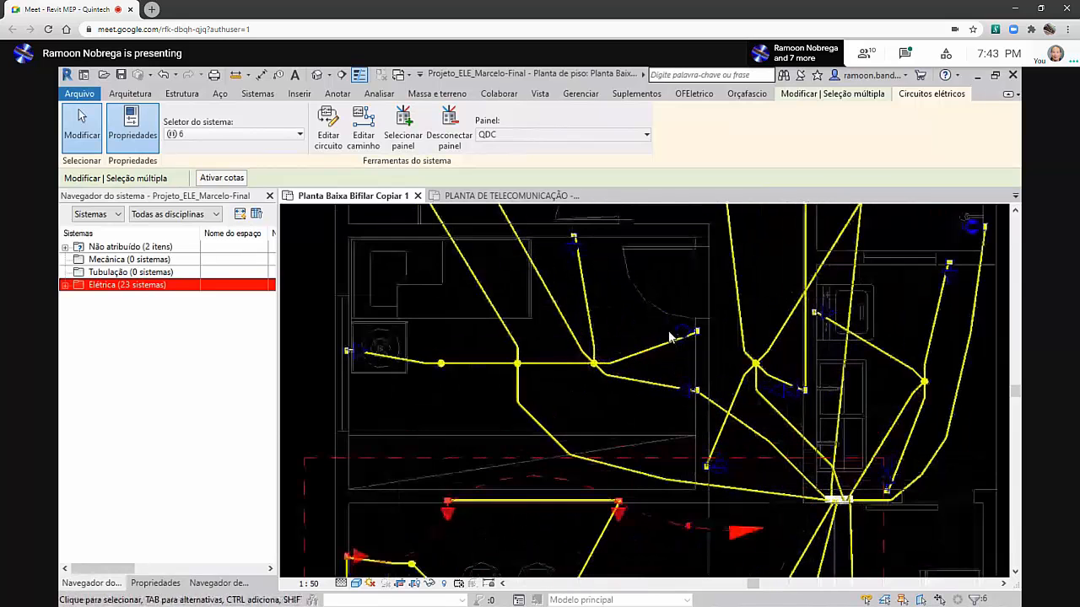
pyautogui.scroll(-1, 670, 336)
pyautogui.click(682, 329)
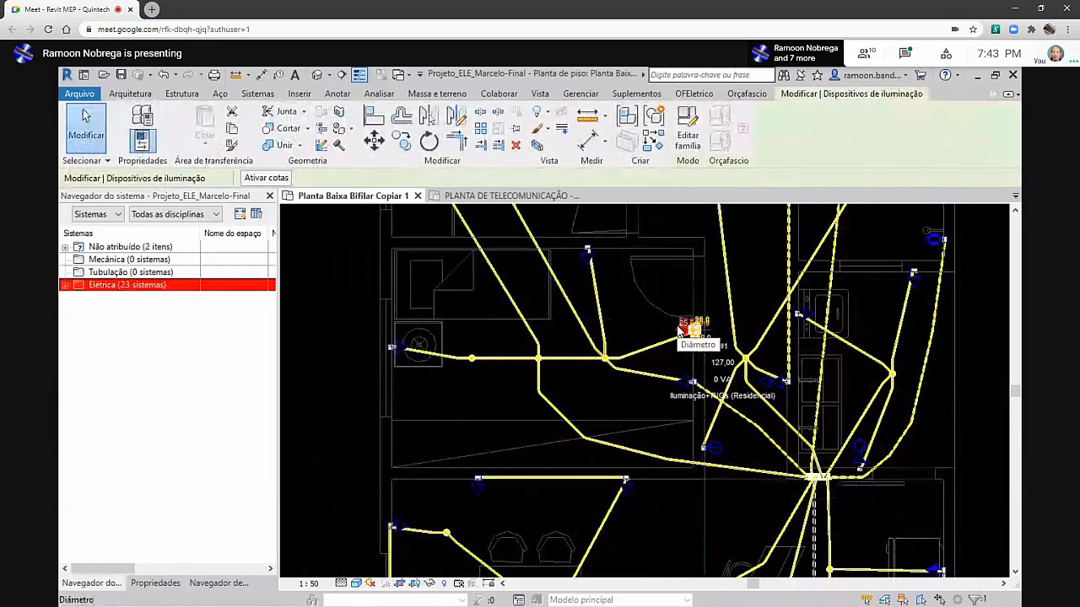
pyautogui.scroll(1, 666, 332)
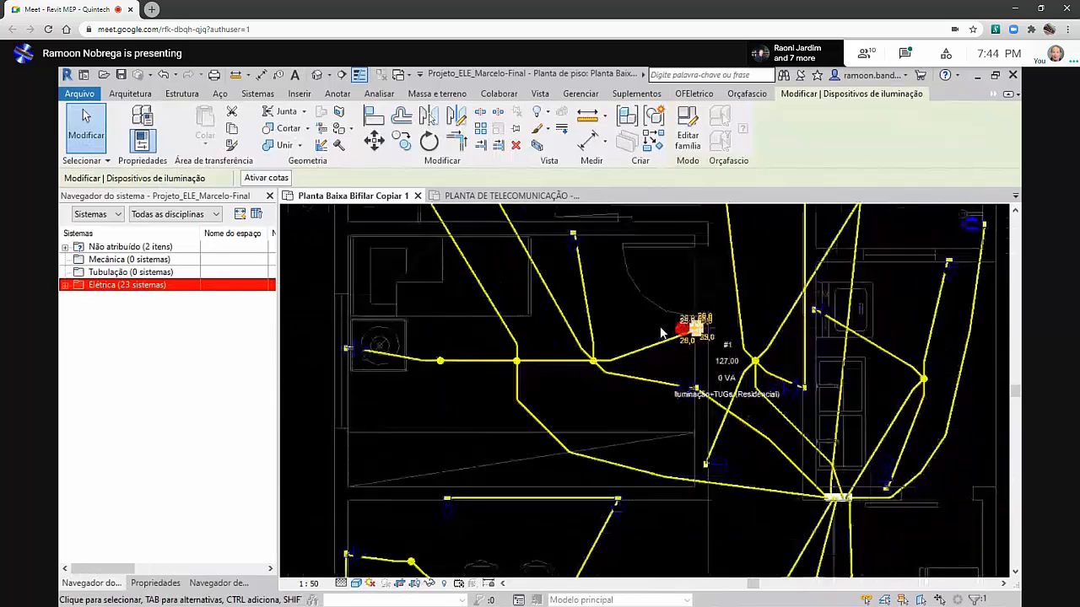
pyautogui.scroll(-1, 661, 333)
pyautogui.moveTo(652, 331); pyautogui.dragTo(614, 452, button='middle')
pyautogui.click(839, 377)
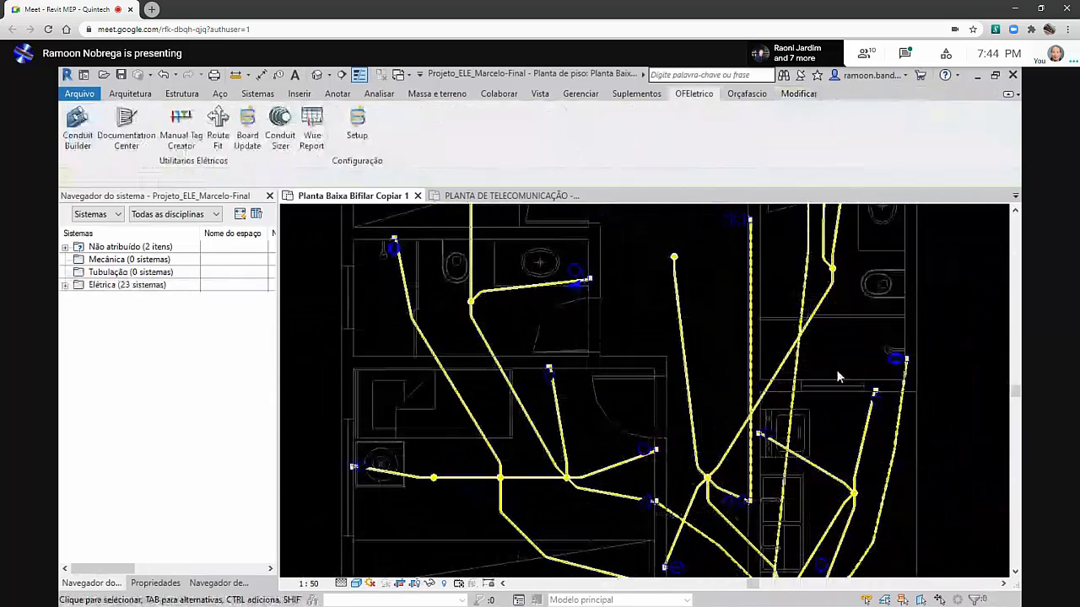
# Select the combined switch-and-outlet device at the upper end of the corridor, examine its conduit connection, and deselect it
pyautogui.moveTo(841, 379); pyautogui.dragTo(821, 491, button='middle')
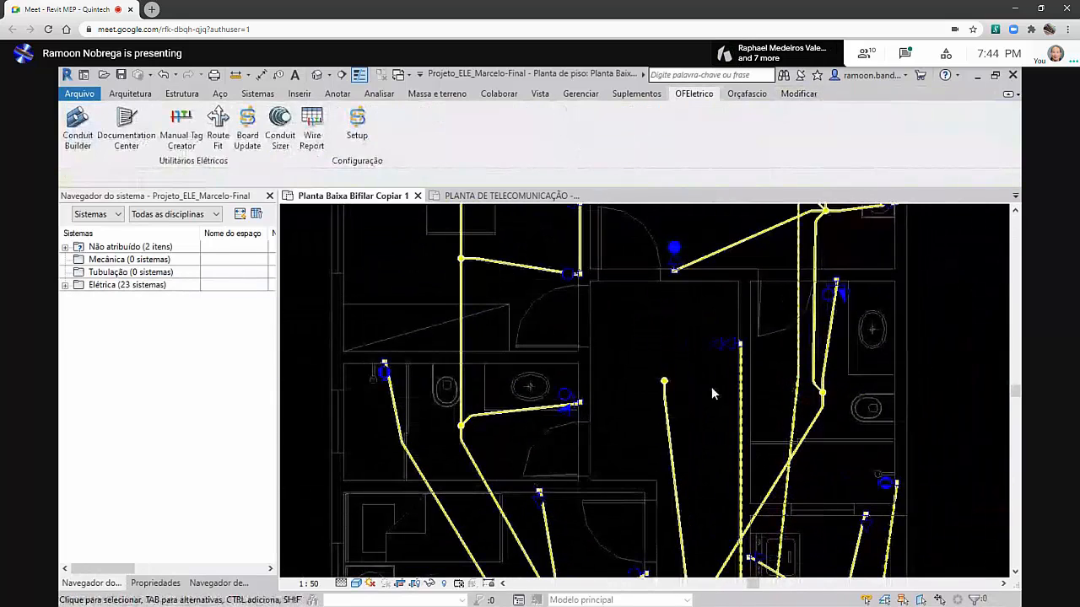
pyautogui.click(673, 248)
pyautogui.scroll(3, 724, 245)
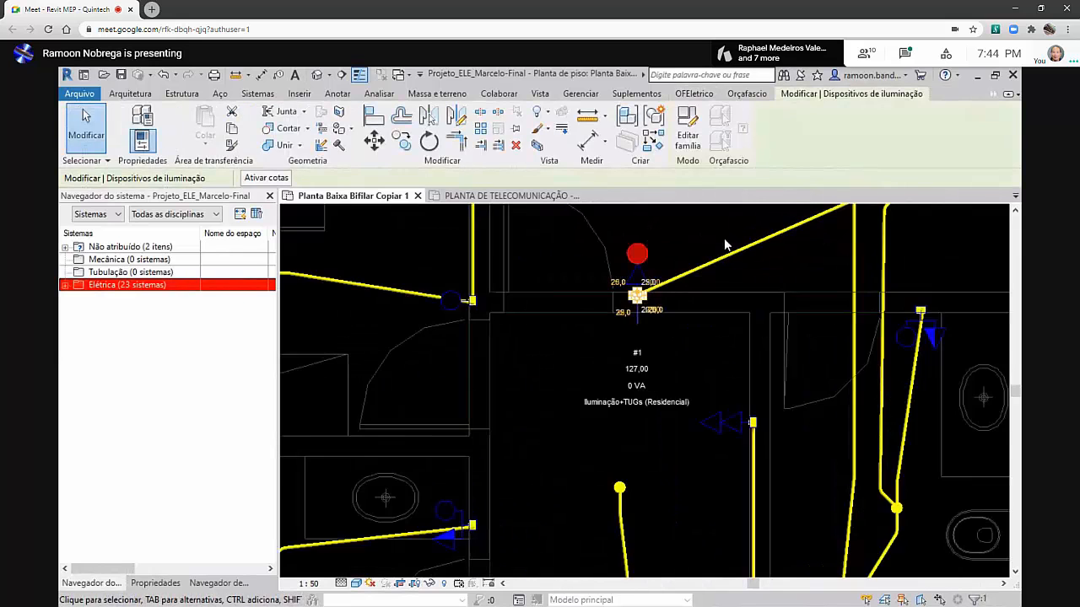
pyautogui.scroll(1, 725, 244)
pyautogui.moveTo(728, 280); pyautogui.dragTo(717, 359, button='middle')
pyautogui.click(723, 317)
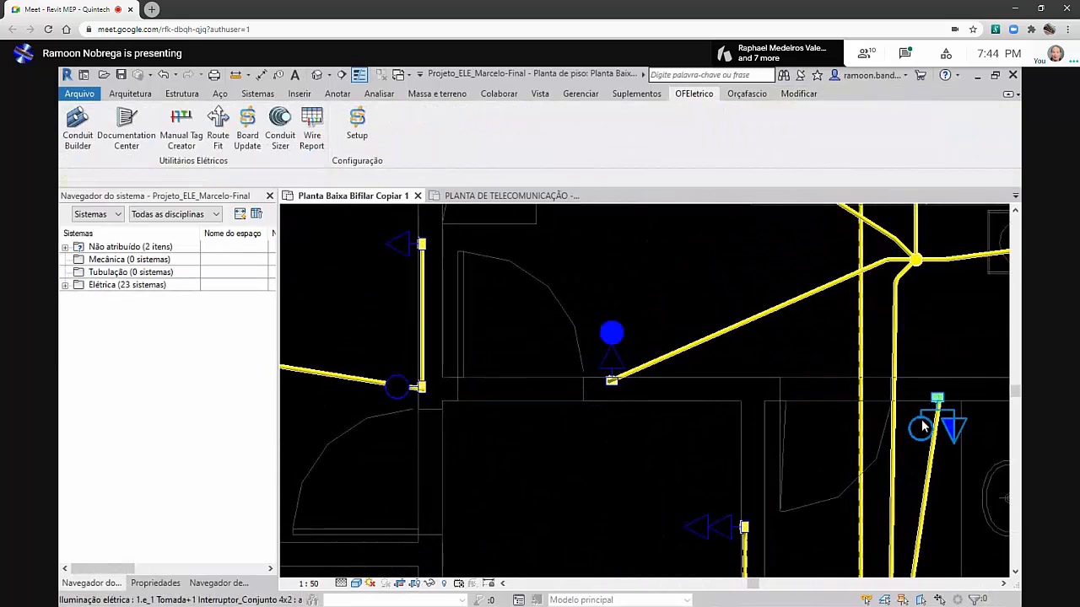
# Select the nested switch module in the bathroom's outlet-and-switch set and show its properties and switch system
pyautogui.press('Tab')
pyautogui.press('Tab')
pyautogui.press('Tab')
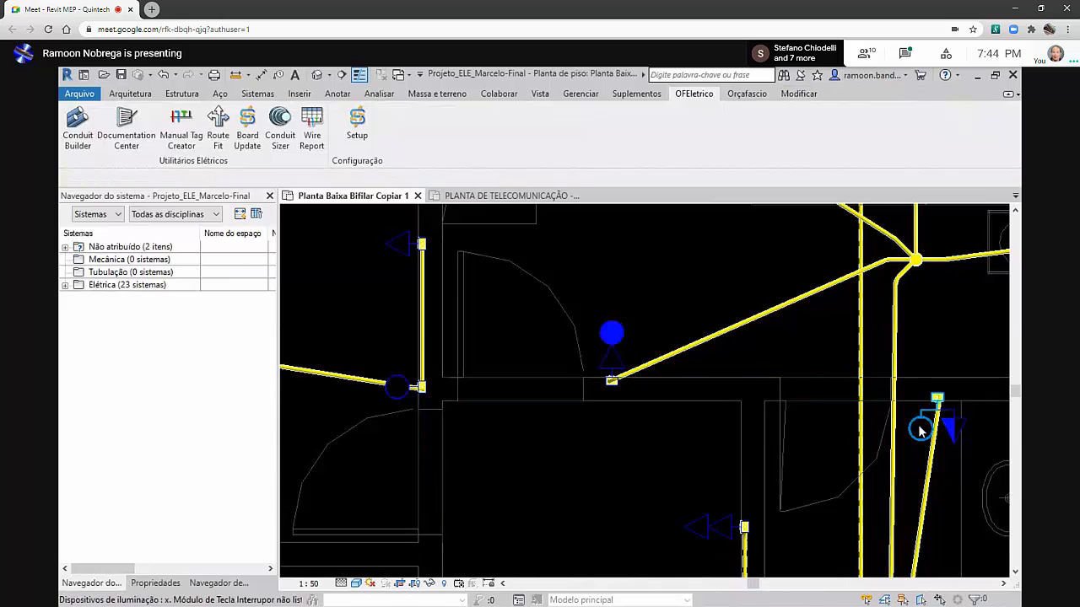
pyautogui.click(919, 430)
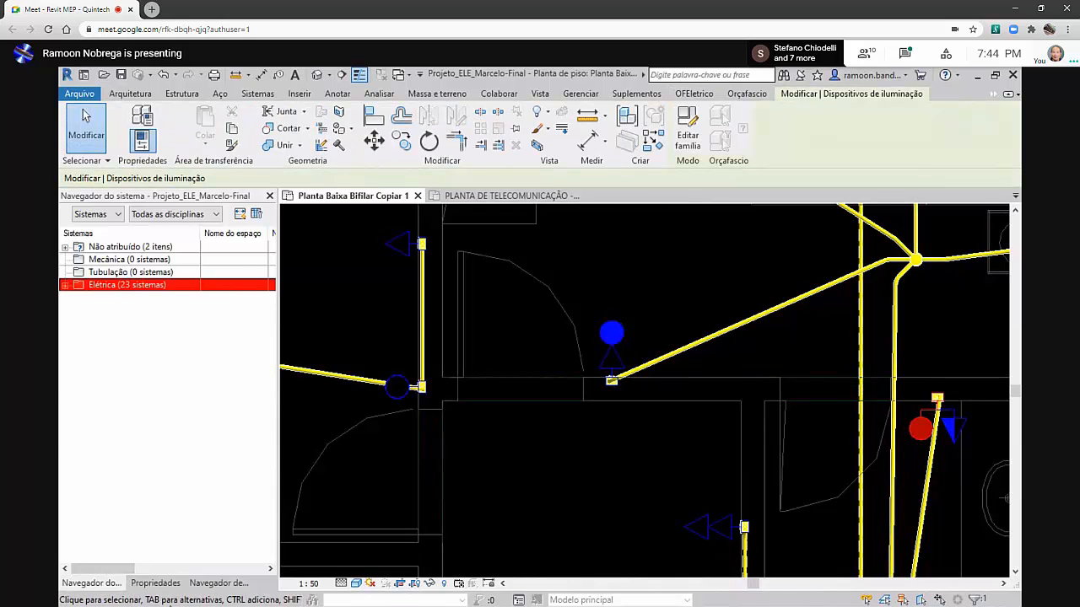
pyautogui.click(180, 583)
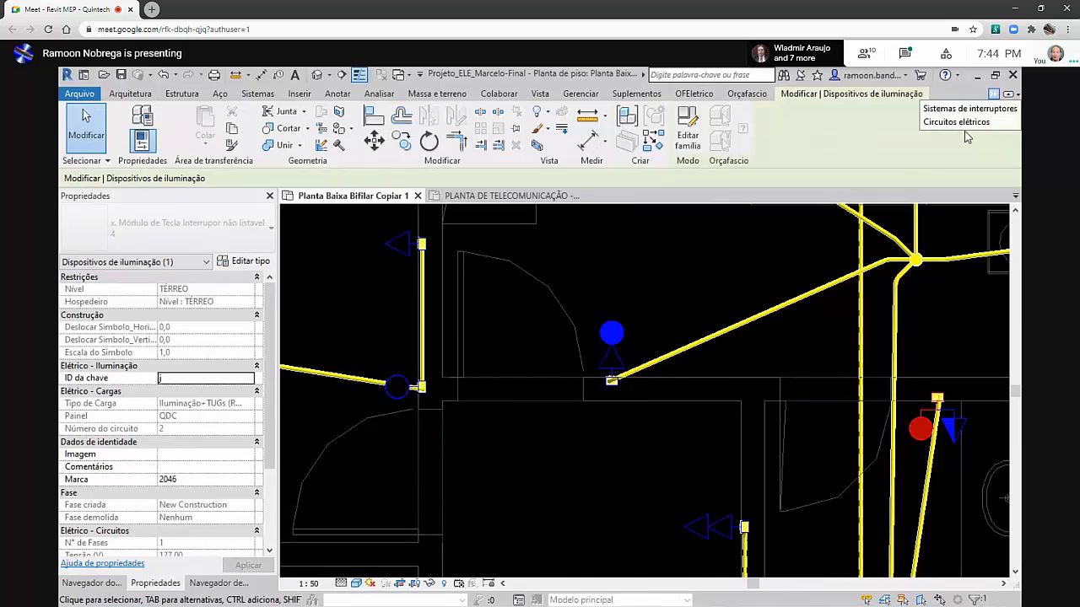
pyautogui.click(969, 109)
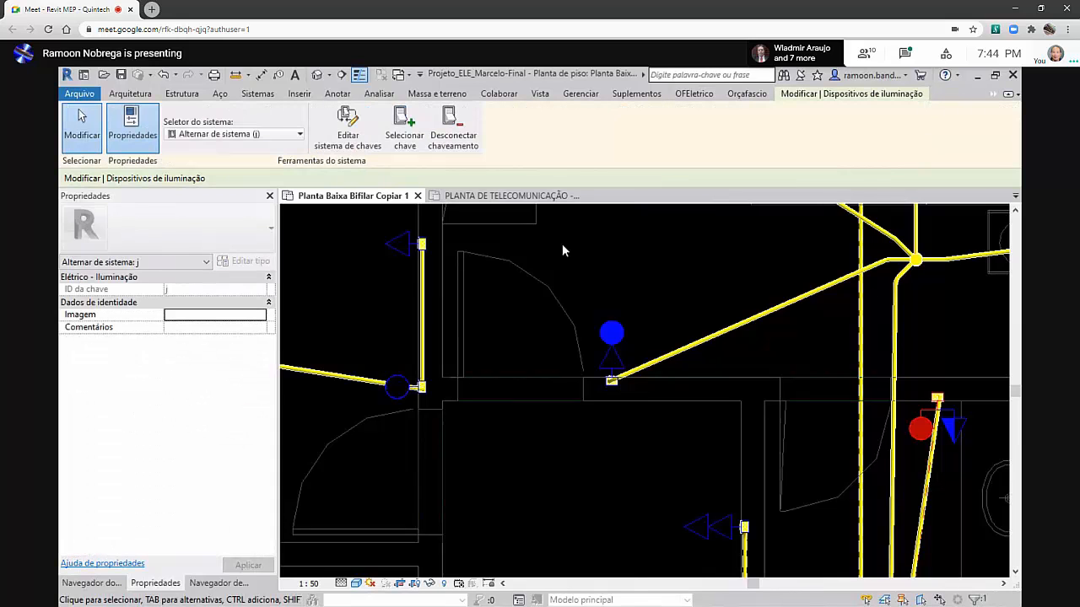
# Examine the switch system's link between the bathroom switch and ceiling light against the conduits routed there
pyautogui.scroll(-5, 696, 311)
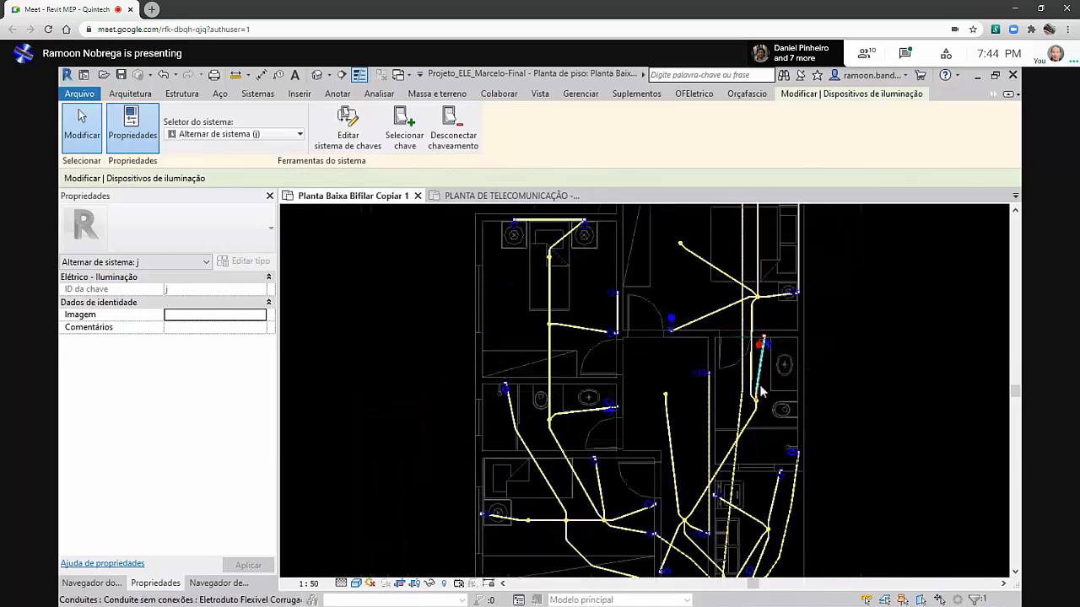
pyautogui.scroll(3, 776, 360)
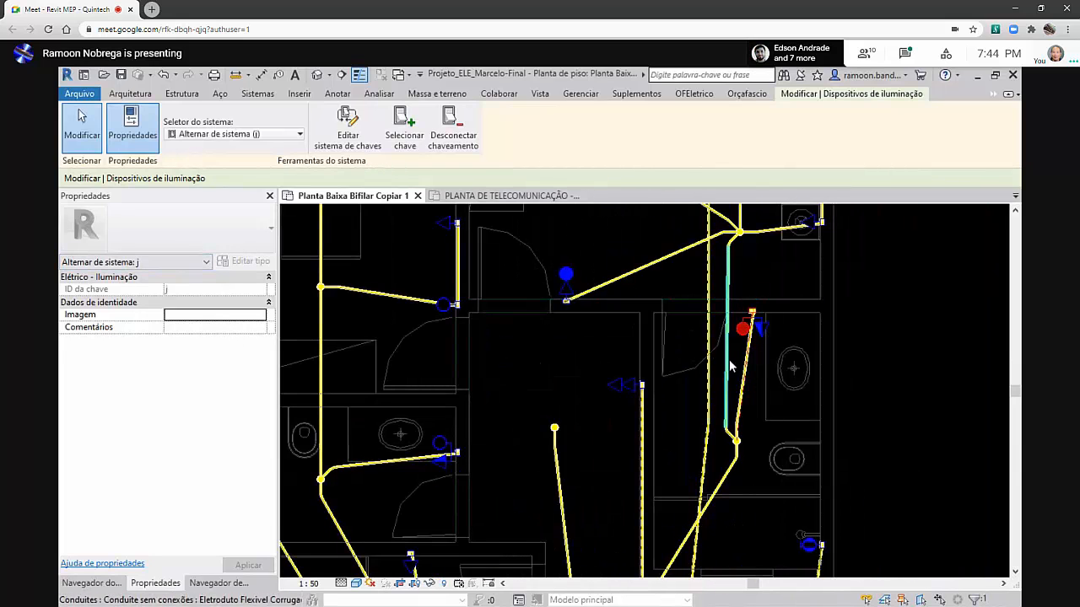
pyautogui.scroll(3, 746, 321)
pyautogui.scroll(-3, 741, 321)
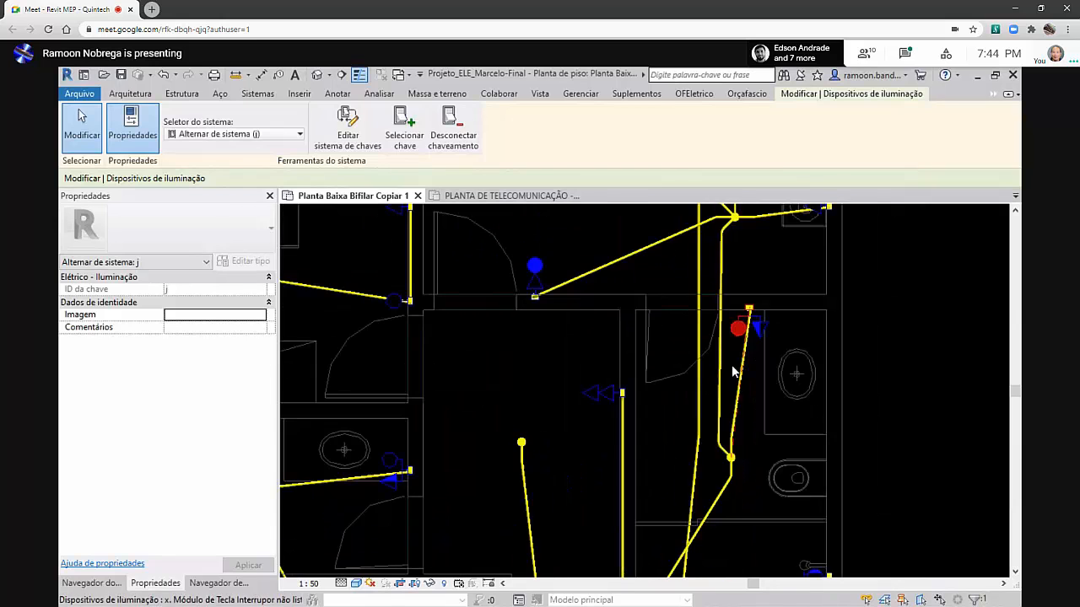
pyautogui.scroll(4, 735, 446)
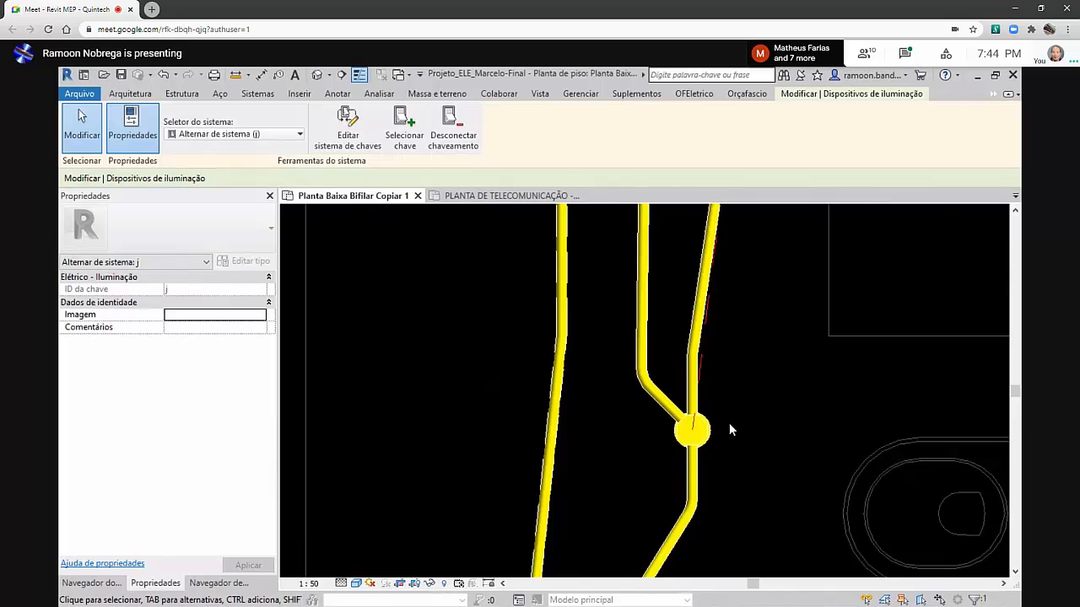
pyautogui.scroll(-3, 729, 423)
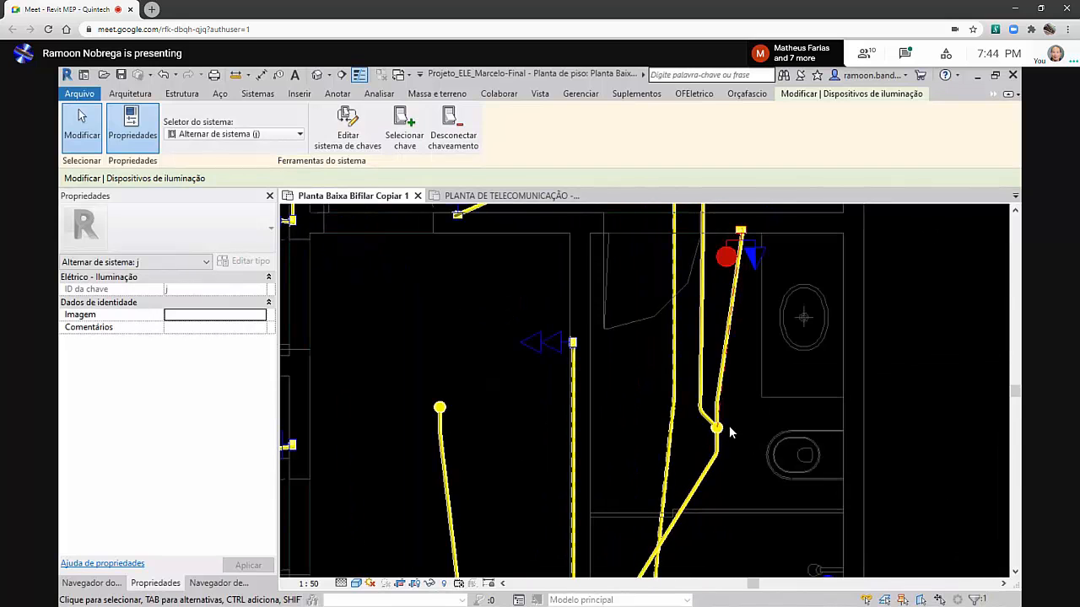
# Clear the switch system selection and review the conduits between the distribution board and the dining room
pyautogui.scroll(-4, 729, 429)
pyautogui.press('Escape')
pyautogui.moveTo(750, 462); pyautogui.dragTo(732, 256, button='middle')
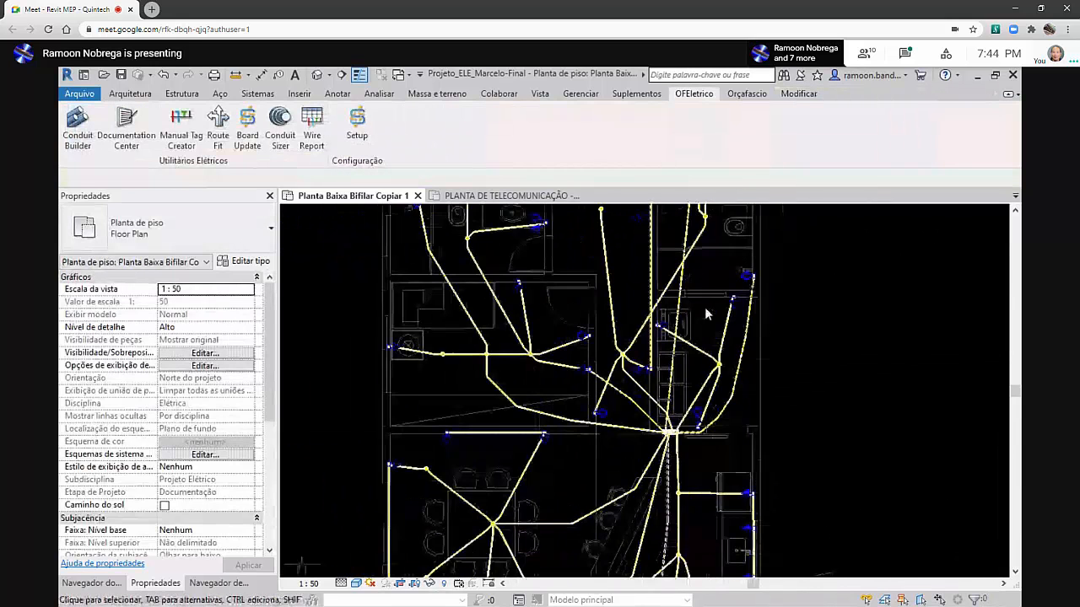
pyautogui.moveTo(670, 486); pyautogui.dragTo(680, 374, button='middle')
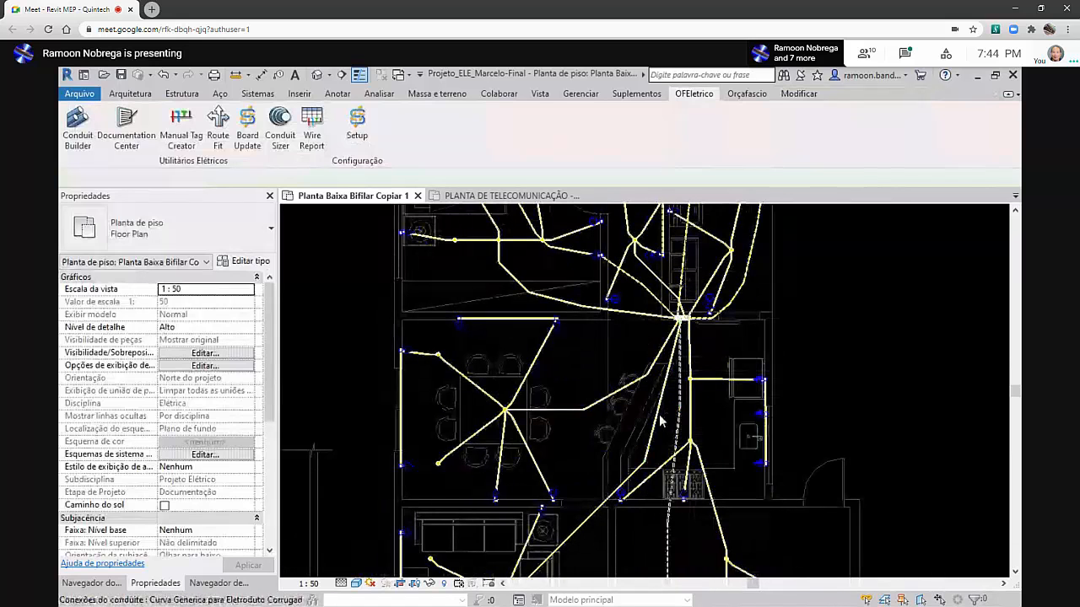
pyautogui.scroll(5, 681, 350)
pyautogui.scroll(2, 682, 350)
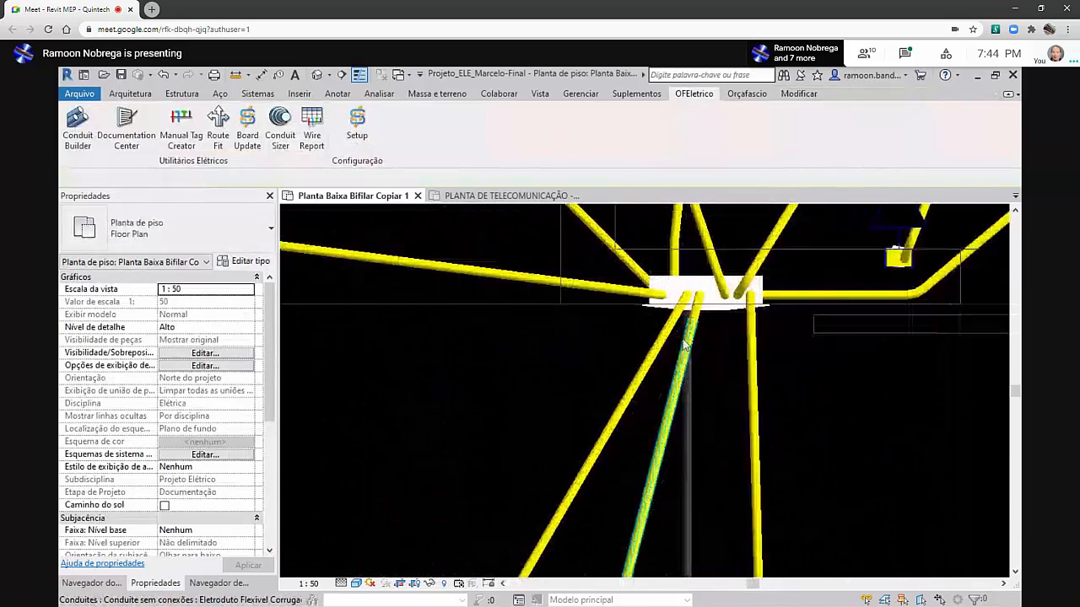
pyautogui.click(150, 142)
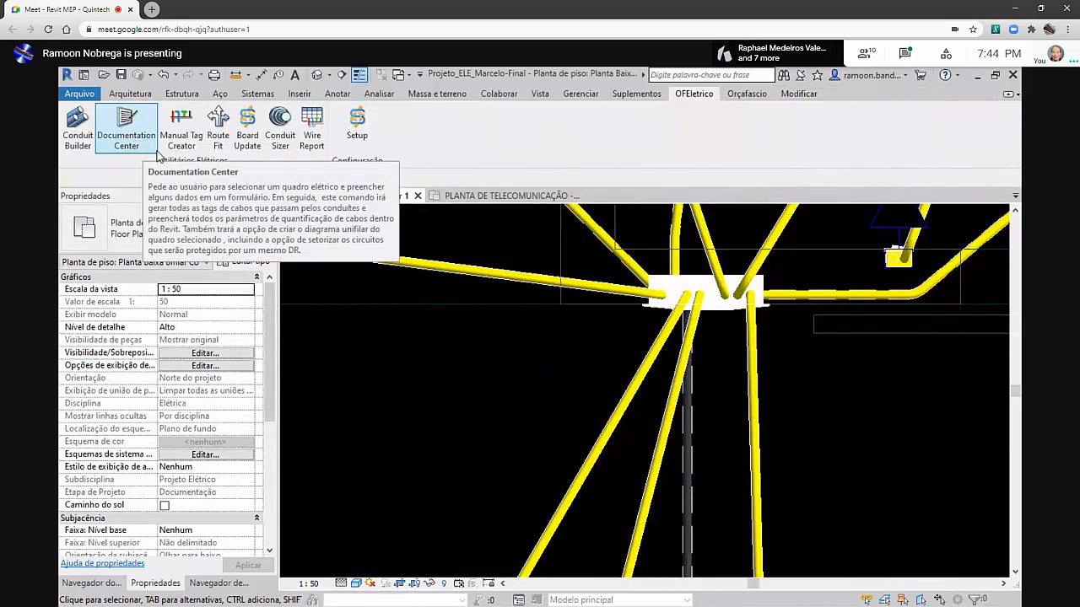
pyautogui.click(154, 149)
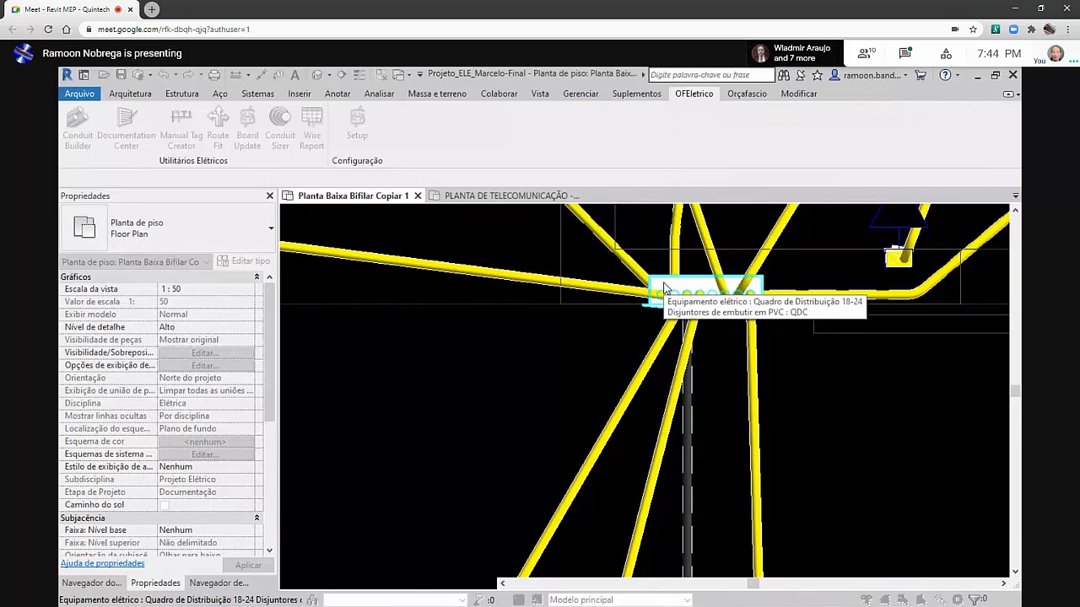
pyautogui.click(664, 288)
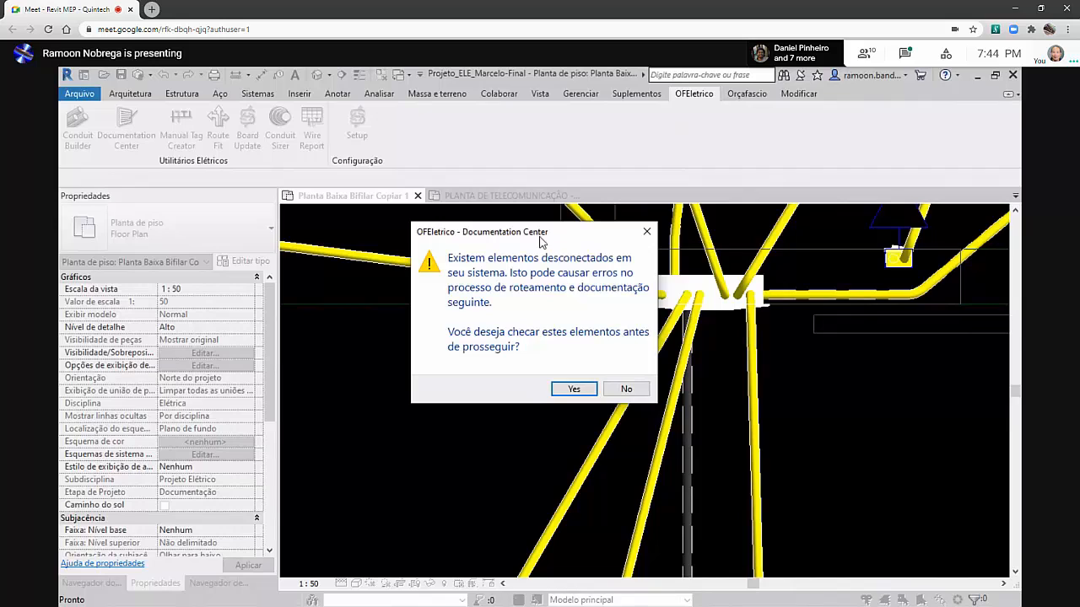
pyautogui.moveTo(540, 233)
pyautogui.mouseDown()
pyautogui.moveTo(534, 221)
pyautogui.moveTo(529, 232)
pyautogui.mouseUp()
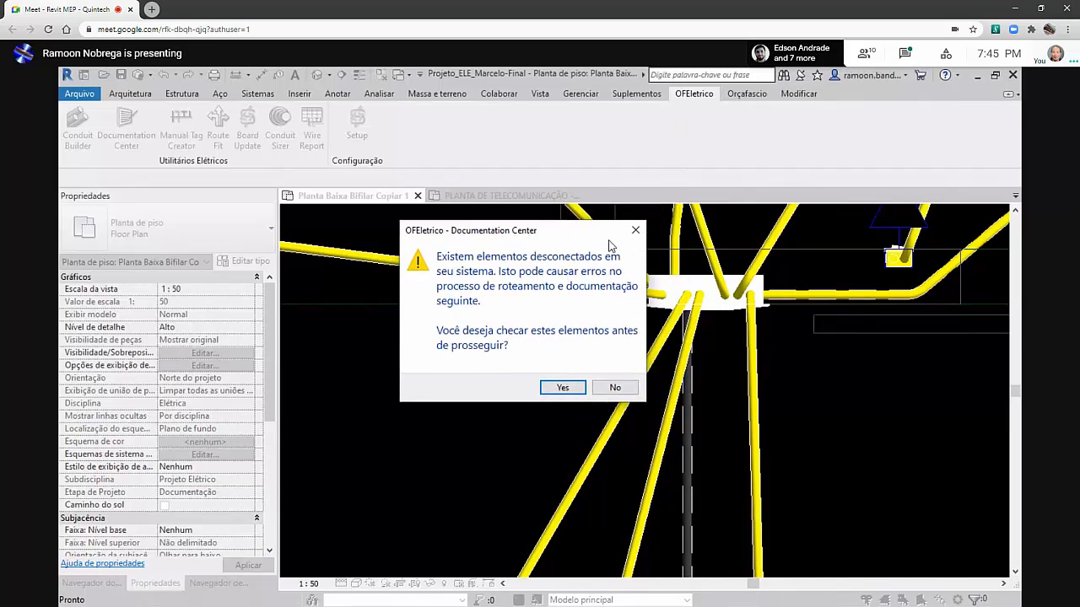
pyautogui.click(635, 231)
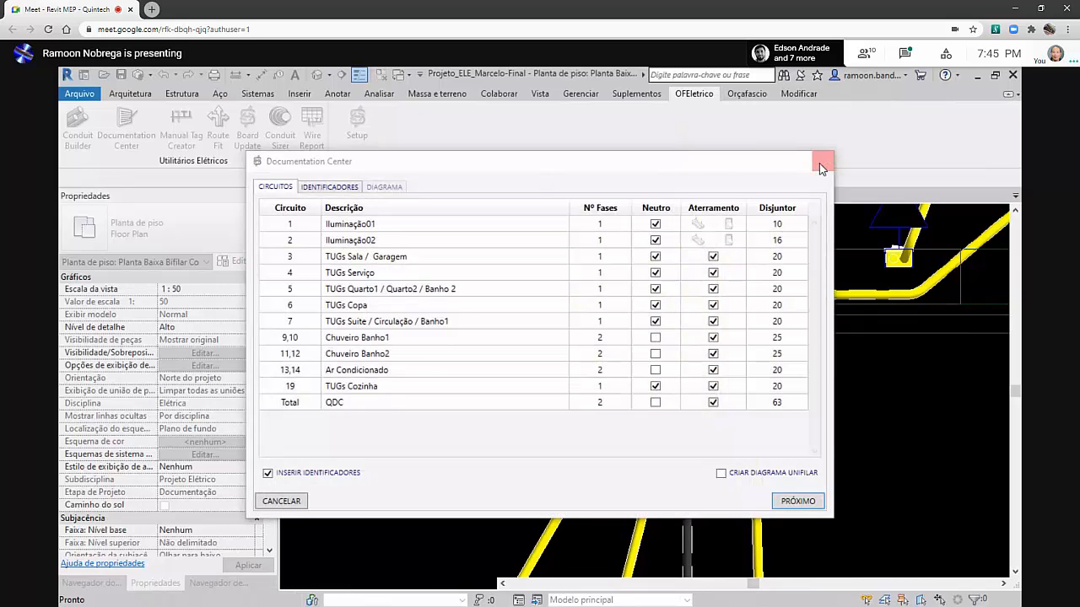
pyautogui.click(819, 163)
# Select the curve fitting beside the kitchen's upper junction box, check its properties, and deselect it
pyautogui.scroll(-3, 734, 397)
pyautogui.scroll(3, 742, 400)
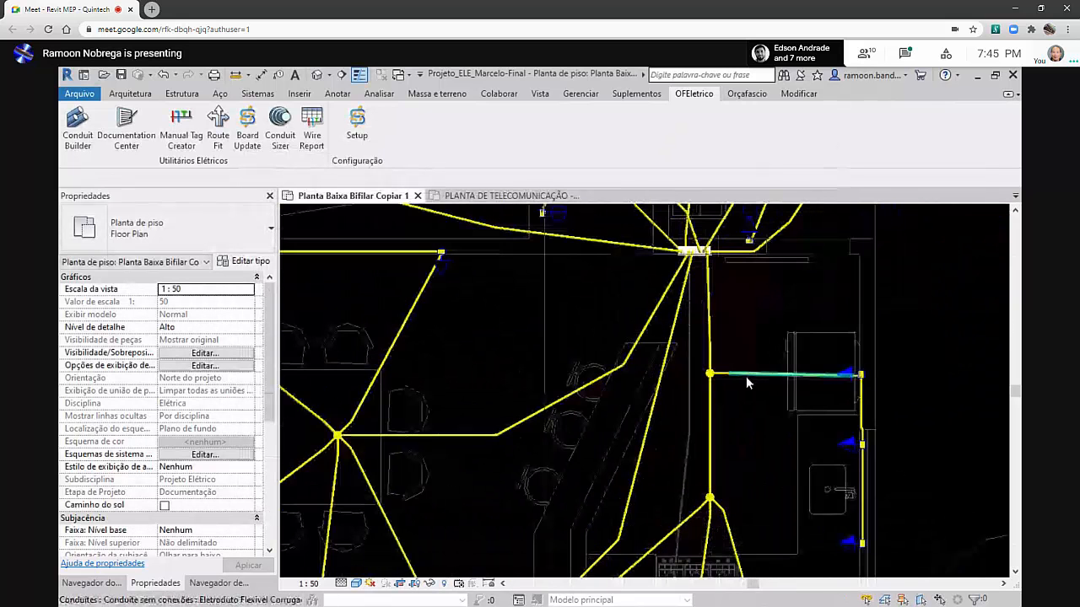
pyautogui.scroll(3, 730, 374)
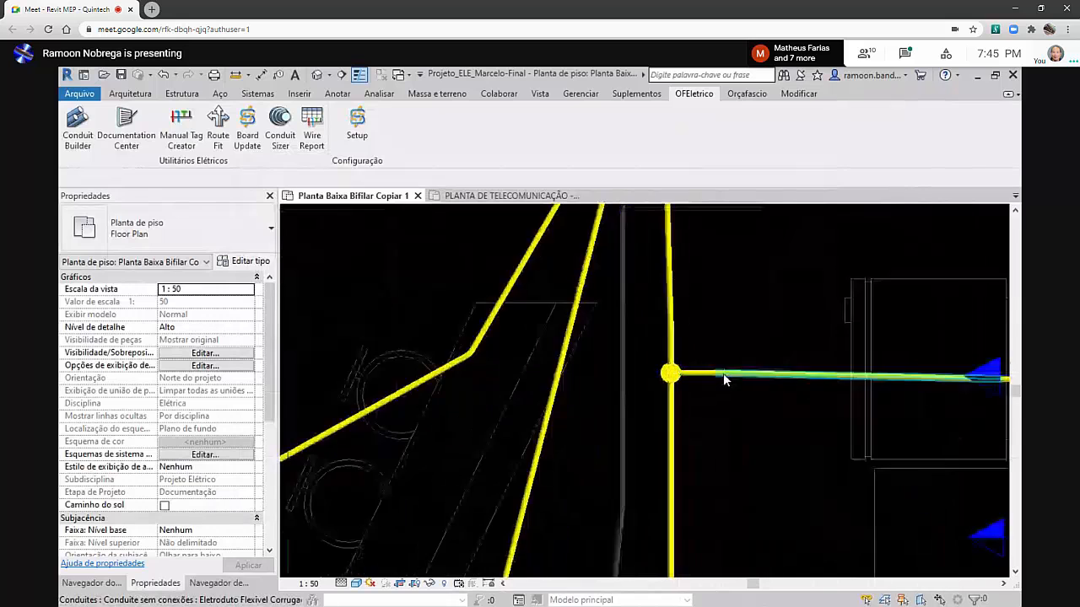
pyautogui.scroll(4, 723, 372)
pyautogui.click(723, 371)
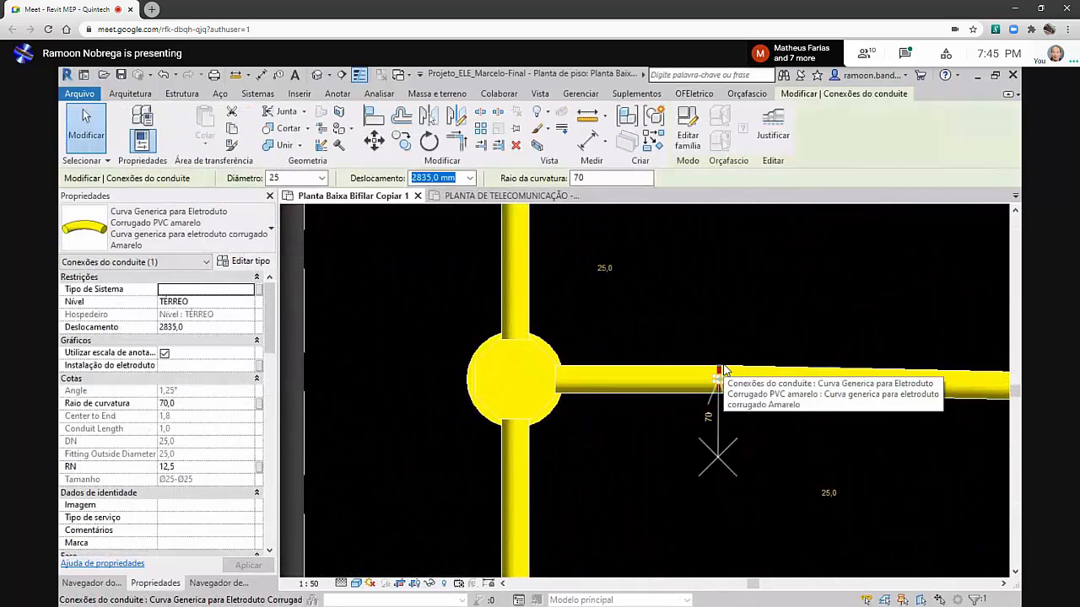
pyautogui.press('Escape')
pyautogui.scroll(-3, 713, 354)
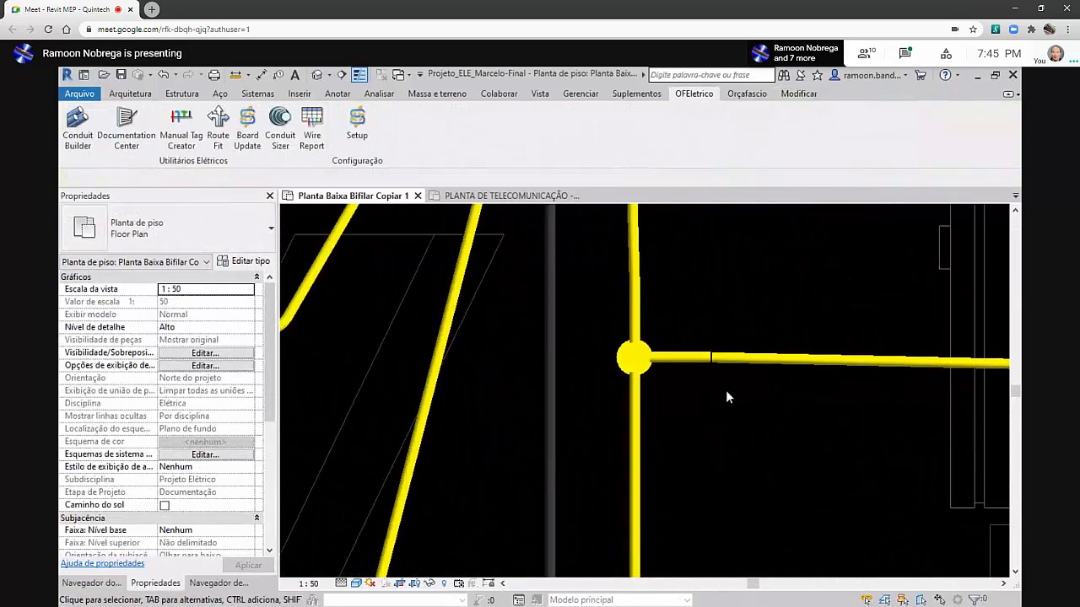
# Examine the conduit branch running from the kitchen junction box to the outlets along the sink wall
pyautogui.scroll(-3, 582, 355)
pyautogui.moveTo(919, 516); pyautogui.dragTo(883, 312, button='middle')
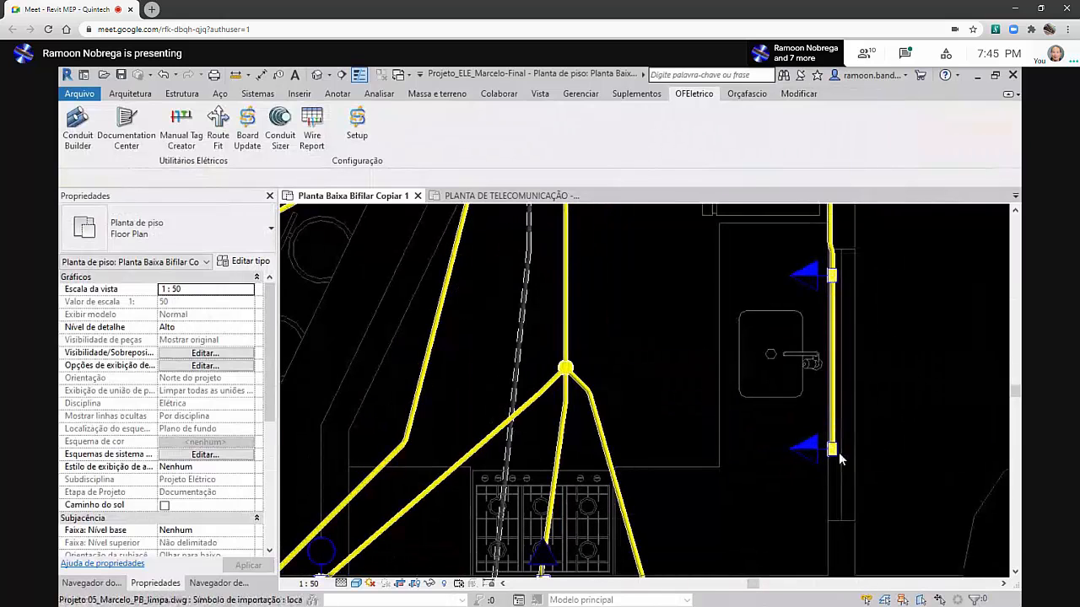
pyautogui.moveTo(839, 452); pyautogui.dragTo(840, 550, button='middle')
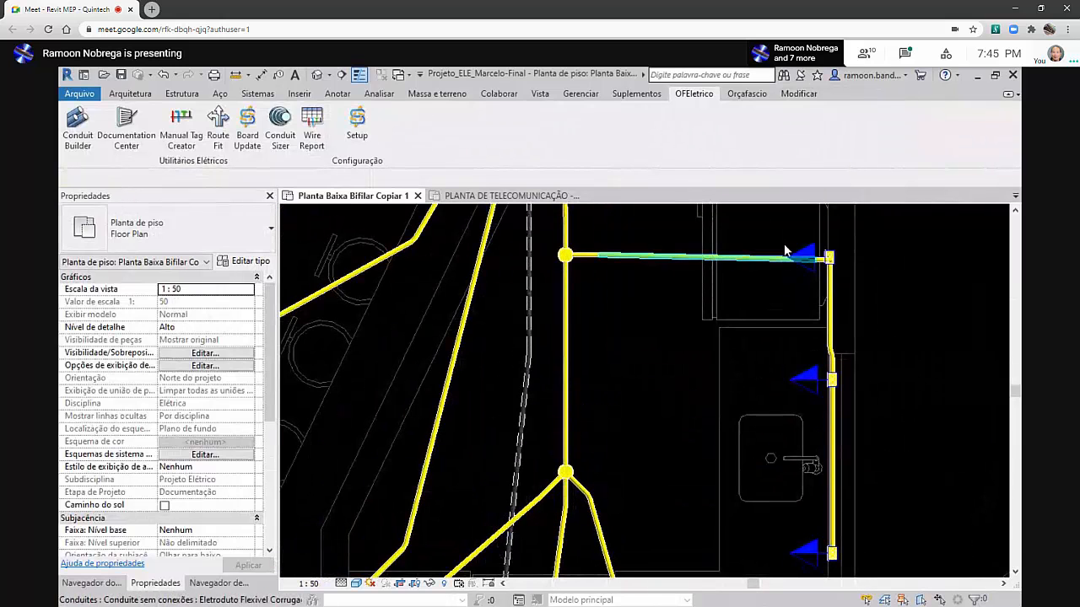
pyautogui.scroll(4, 603, 243)
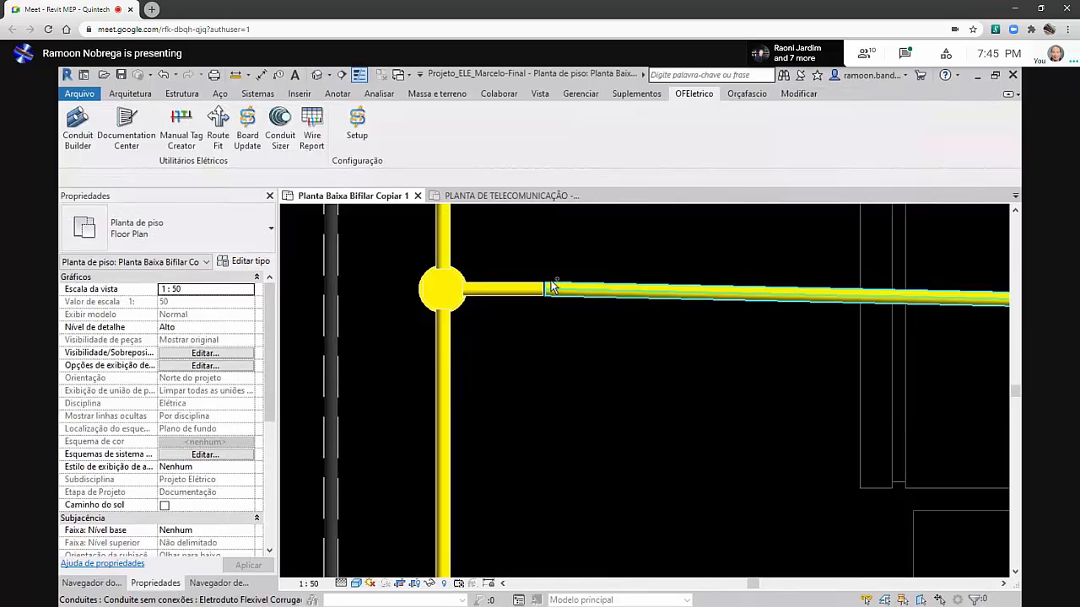
pyautogui.scroll(2, 549, 288)
pyautogui.scroll(-2, 583, 312)
pyautogui.scroll(-3, 675, 308)
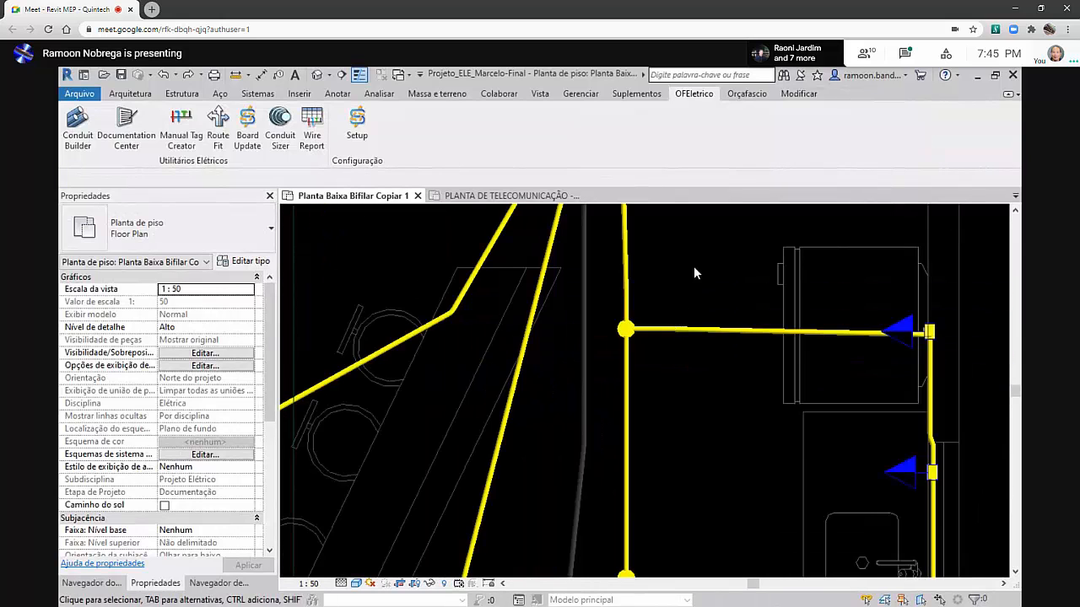
# Run Documentation Center on the QDC distribution board and locate the listed disconnected conduit beside the meter's junction box
pyautogui.scroll(-3, 694, 272)
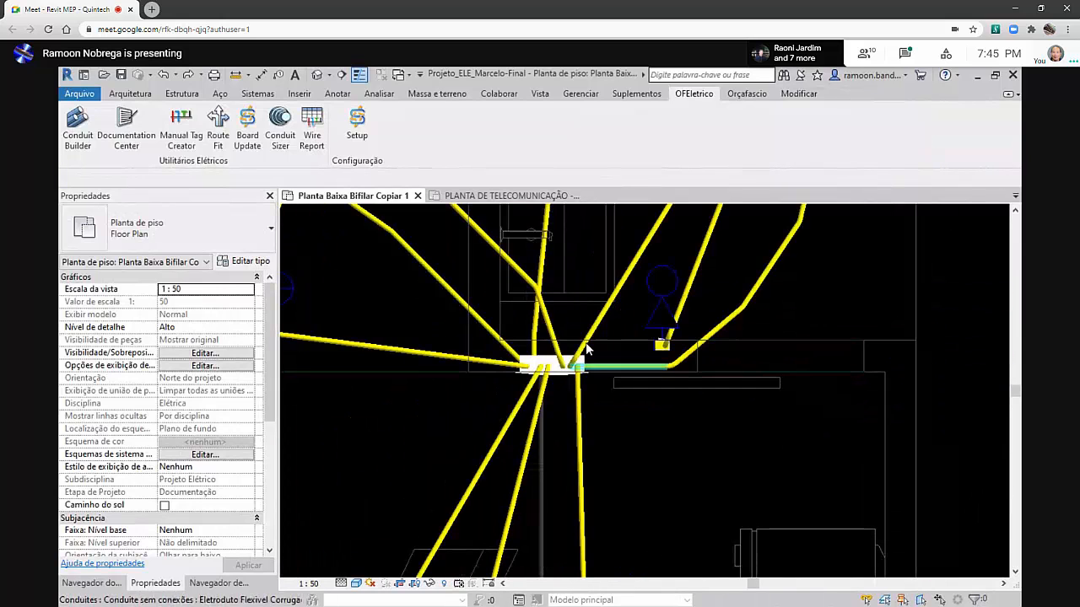
pyautogui.click(516, 364)
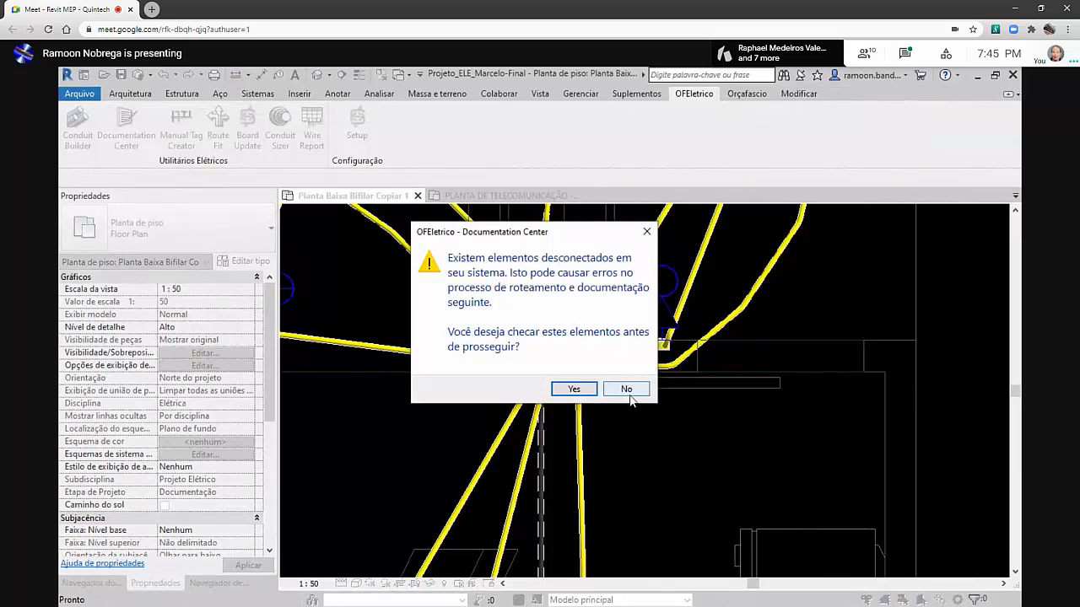
pyautogui.click(574, 387)
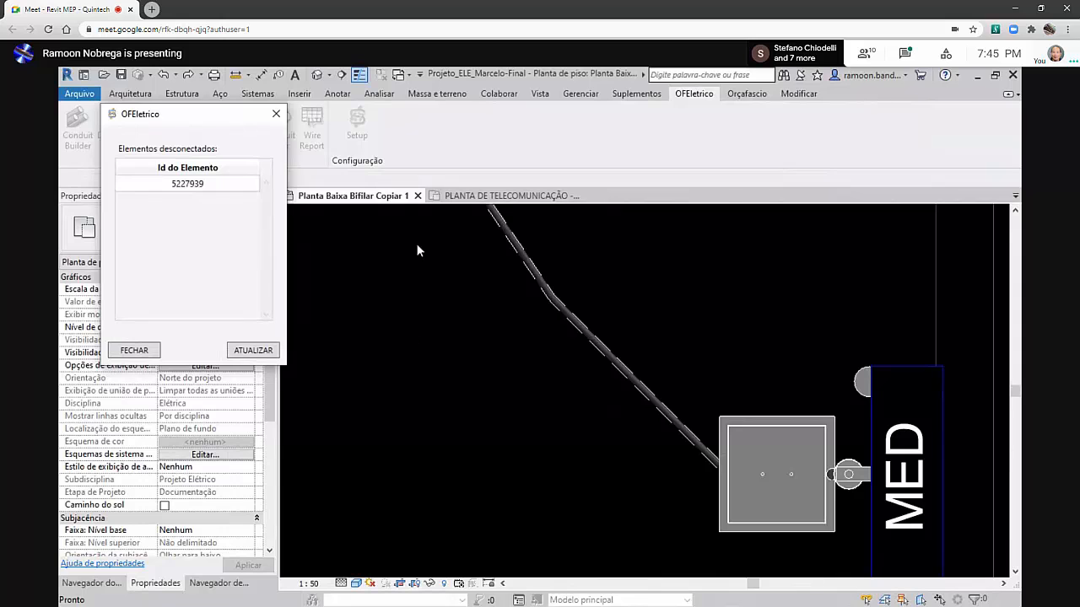
pyautogui.click(206, 184)
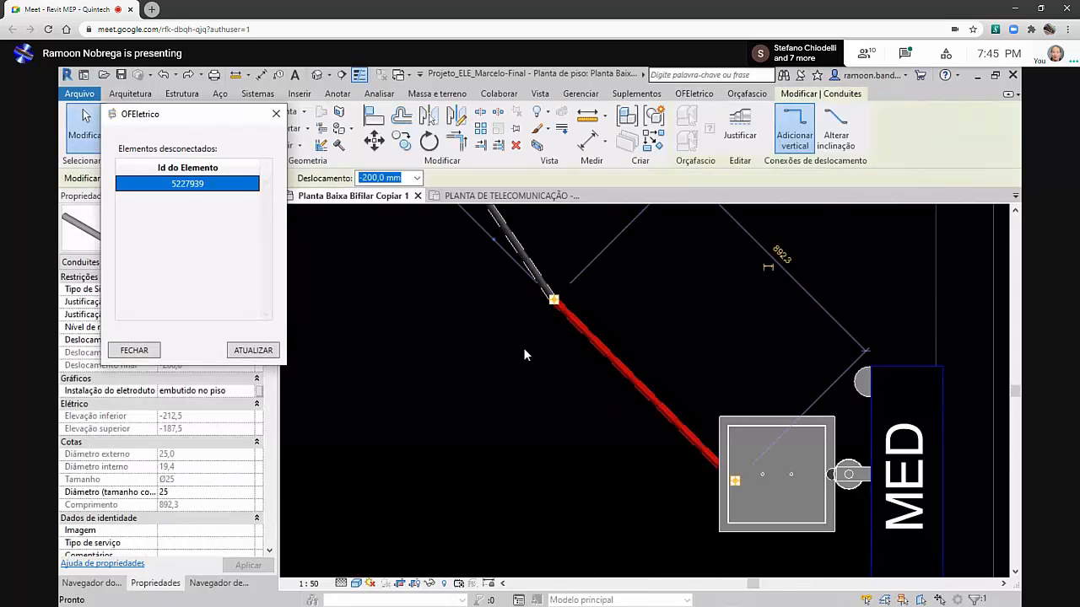
pyautogui.scroll(-2, 523, 348)
pyautogui.scroll(-3, 740, 444)
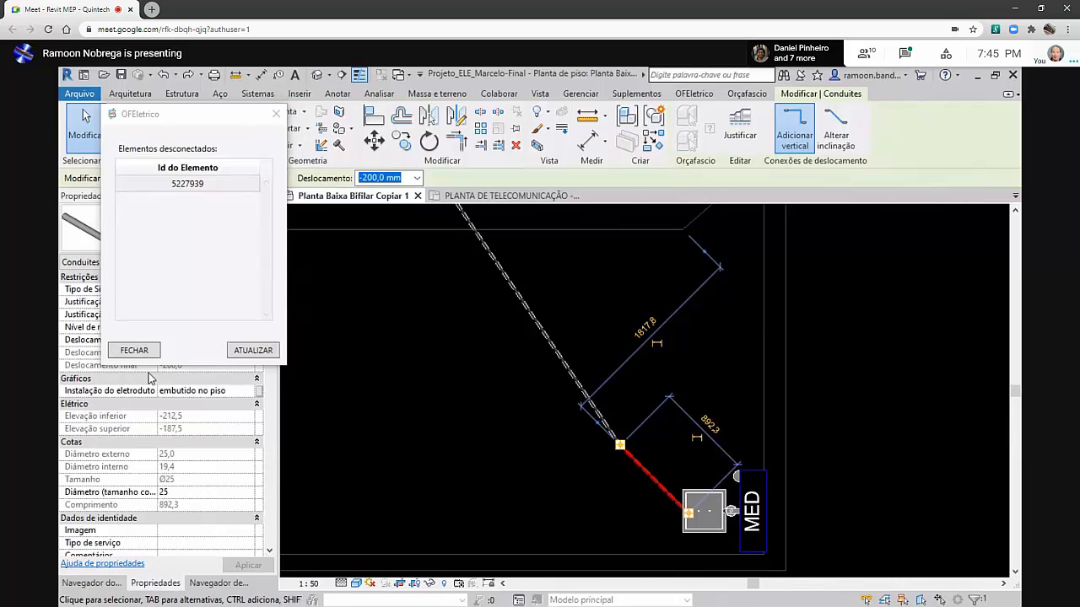
pyautogui.click(284, 115)
# Deselect the conduit and rerun Documentation Center on the QDC distribution board, skipping the check of disconnected elements
pyautogui.scroll(-4, 556, 419)
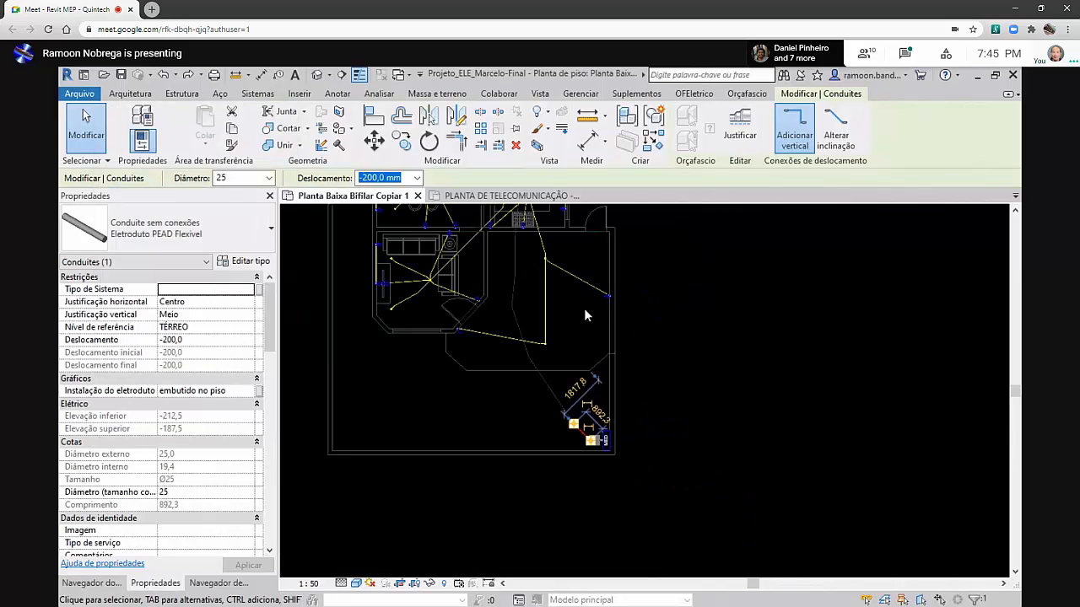
pyautogui.scroll(3, 570, 228)
pyautogui.scroll(4, 556, 239)
pyautogui.moveTo(550, 243); pyautogui.dragTo(617, 421, button='middle')
pyautogui.click(618, 422)
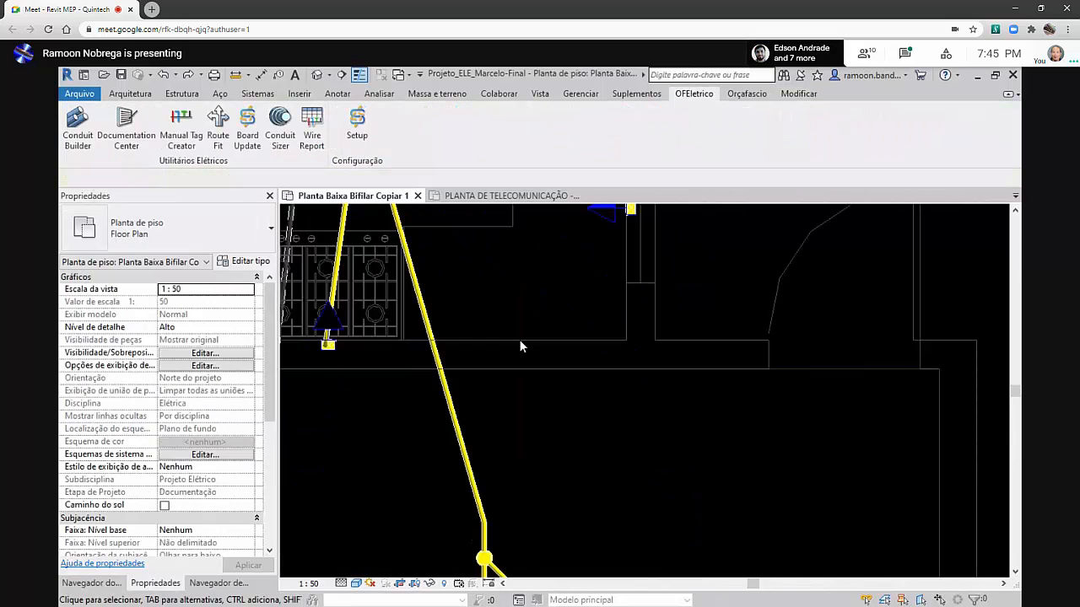
pyautogui.moveTo(492, 365); pyautogui.dragTo(581, 528, button='middle')
pyautogui.scroll(-4, 581, 528)
pyautogui.moveTo(558, 354); pyautogui.dragTo(589, 495, button='middle')
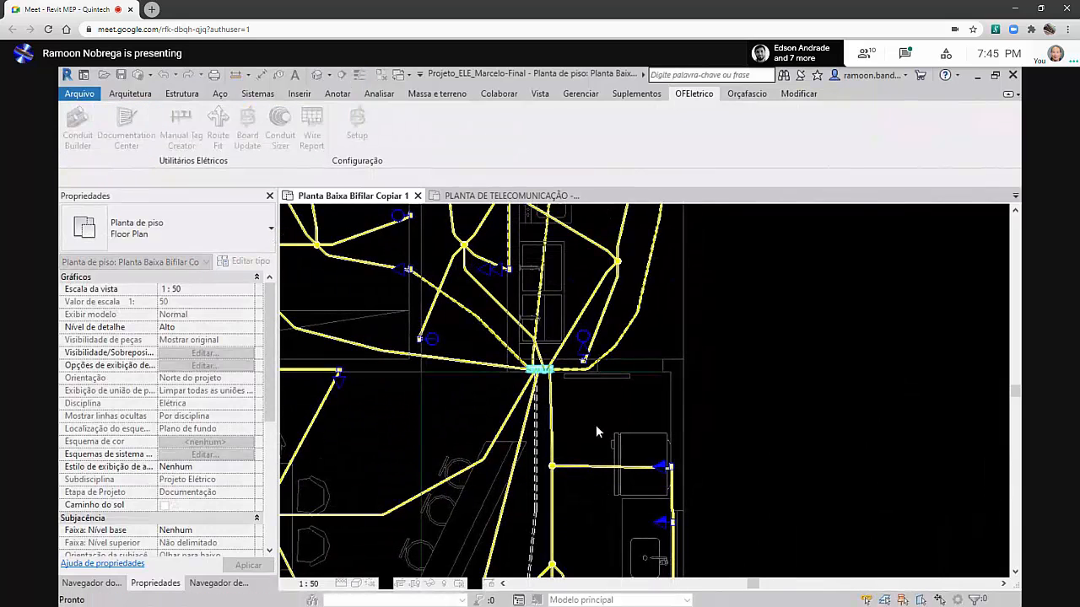
pyautogui.click(625, 388)
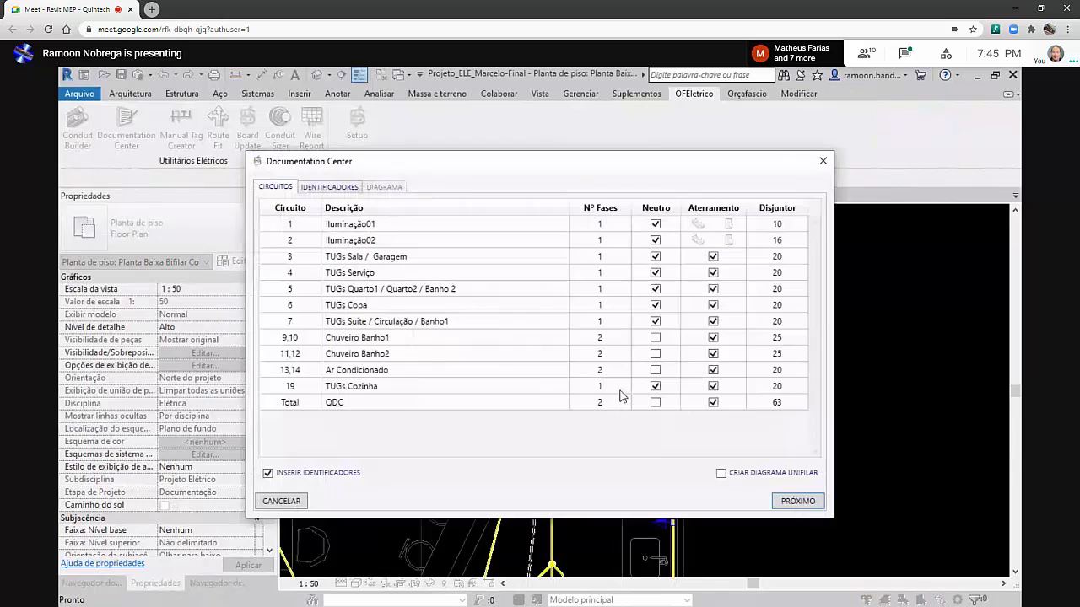
# Review the circuit list's descriptions, phase counts and breaker values, highlighting the lighting and general outlet circuits
pyautogui.moveTo(574, 224); pyautogui.dragTo(575, 351)
pyautogui.click(565, 369)
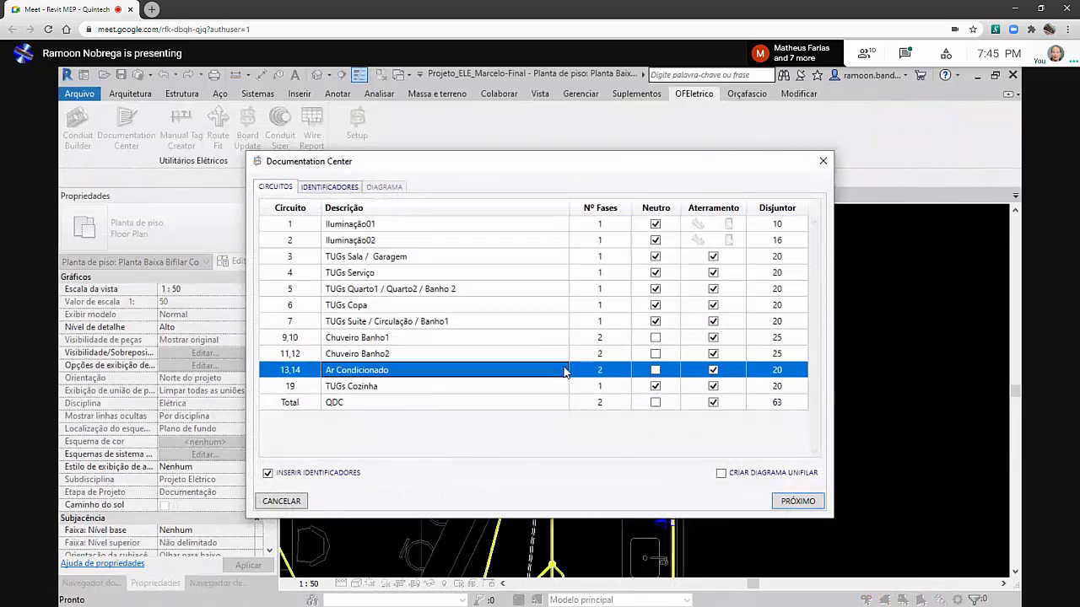
pyautogui.moveTo(602, 259); pyautogui.dragTo(602, 318)
pyautogui.click(600, 263)
pyautogui.click(606, 311)
pyautogui.click(602, 318)
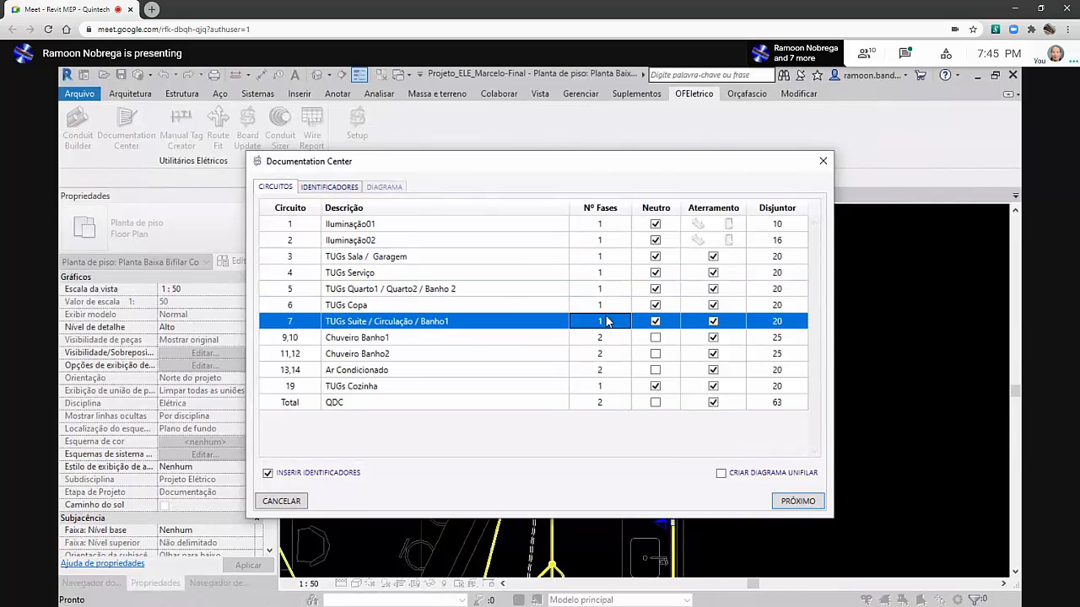
pyautogui.click(289, 225)
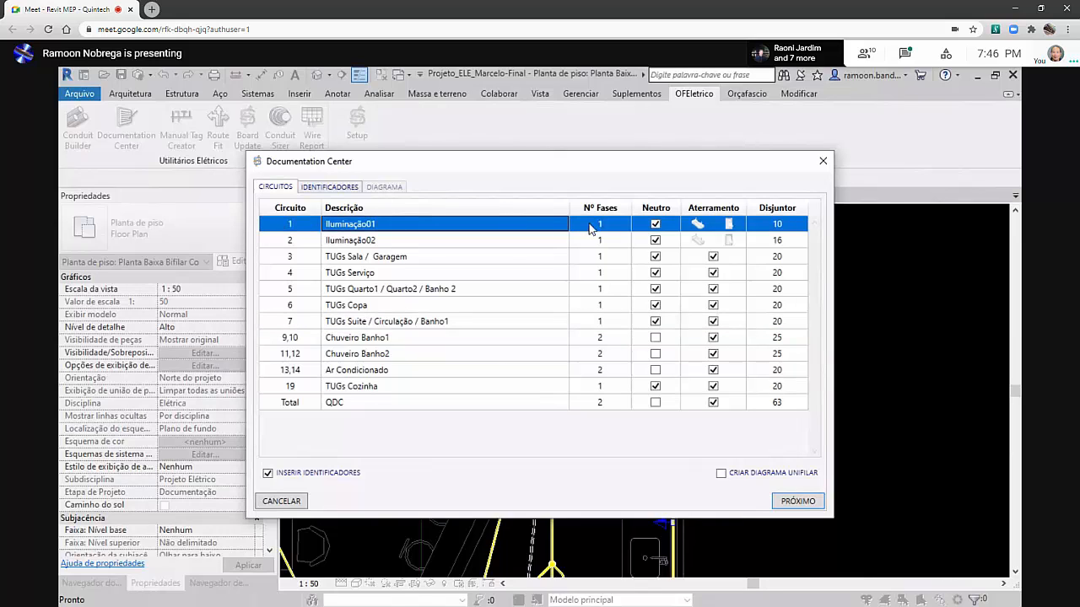
pyautogui.click(591, 224)
pyautogui.click(798, 228)
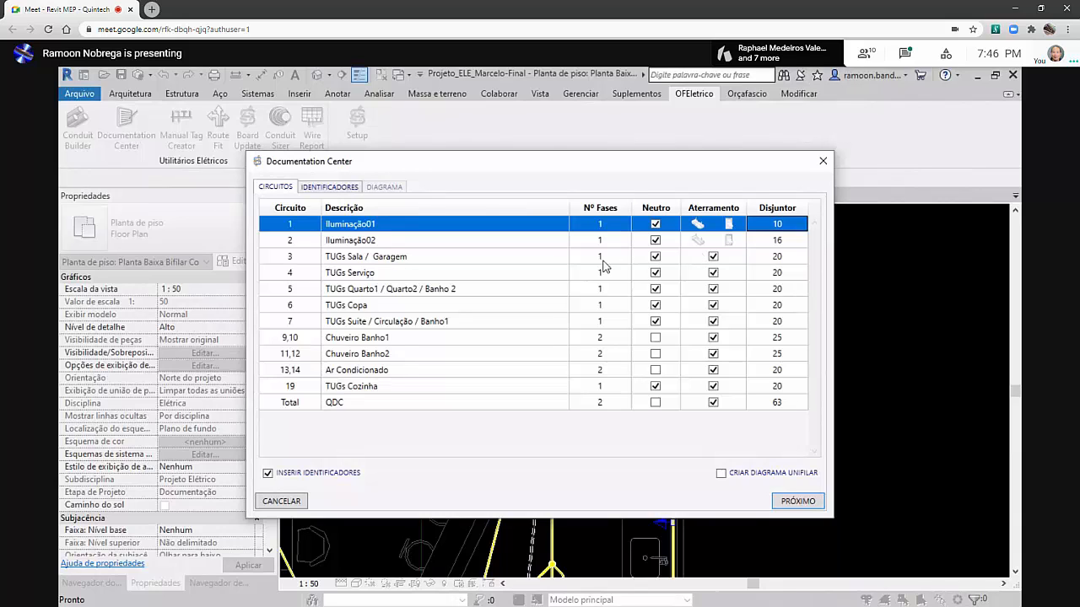
pyautogui.moveTo(602, 321); pyautogui.dragTo(614, 265)
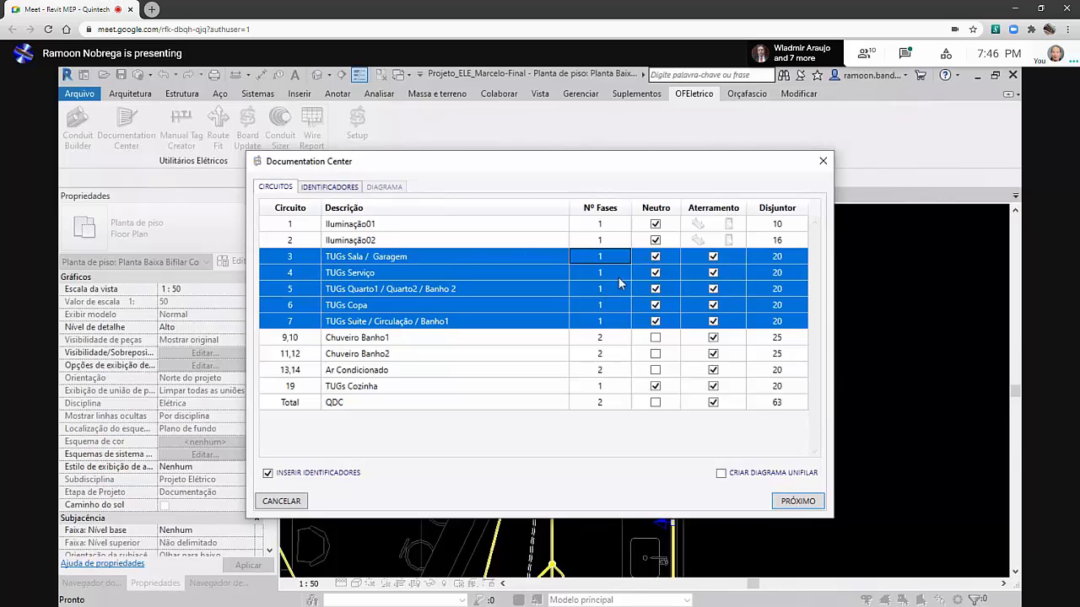
# Try out the light-fixture and switch grounding options on the Iluminação01 and Iluminação02 circuits
pyautogui.click(579, 242)
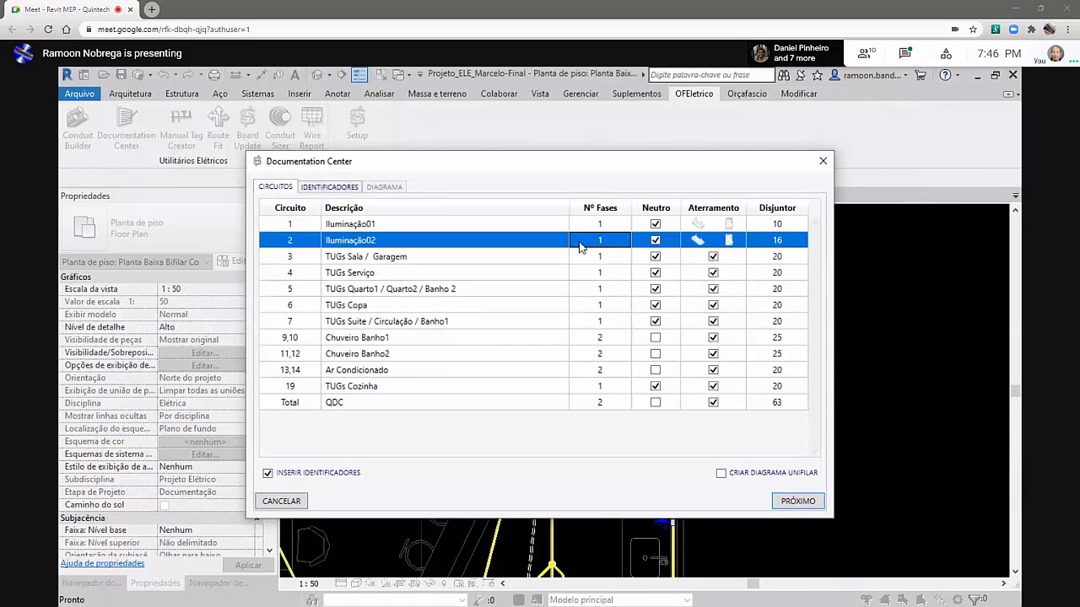
pyautogui.keyDown('shift'); pyautogui.click(582, 226); pyautogui.keyUp('shift')
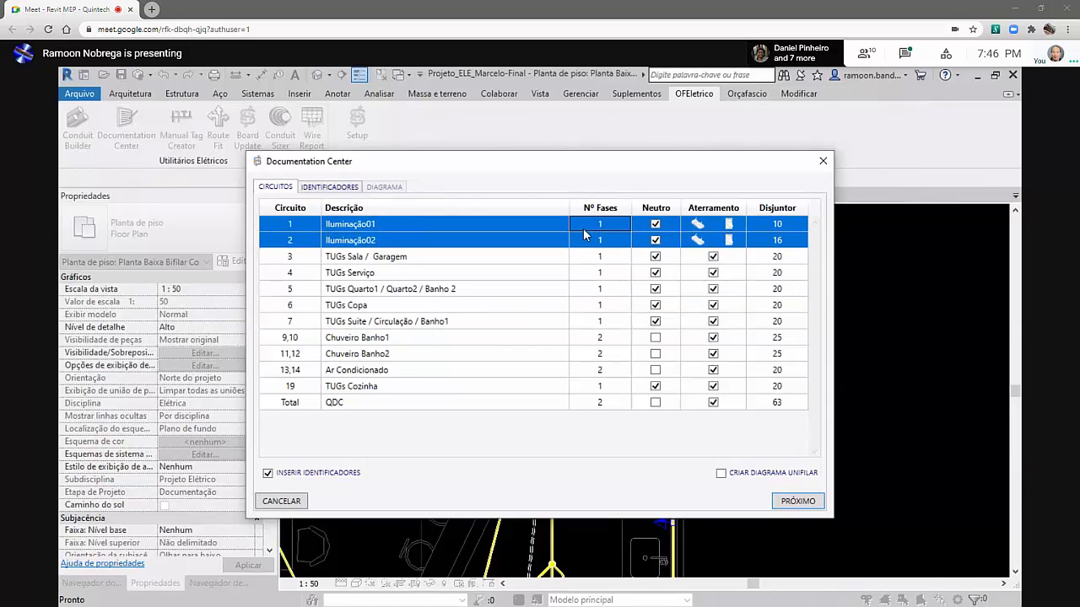
pyautogui.click(703, 227)
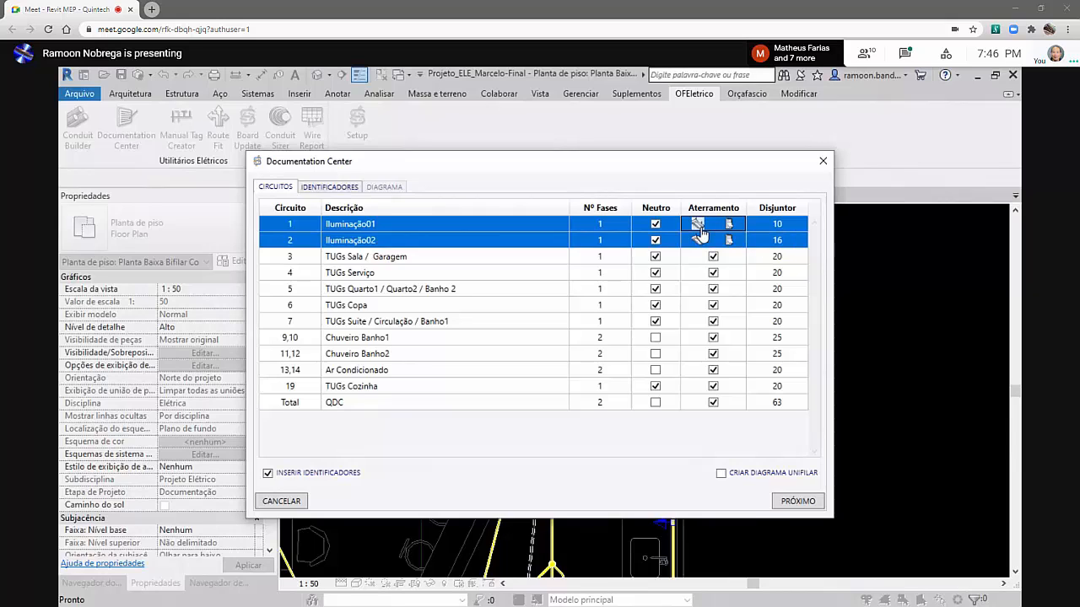
pyautogui.click(727, 240)
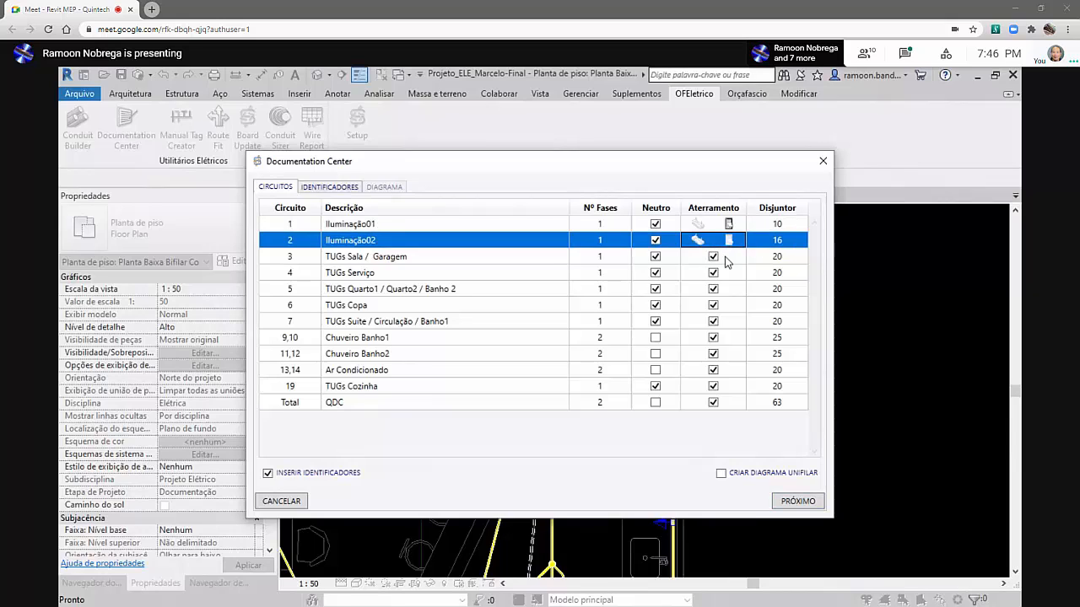
pyautogui.click(729, 225)
# Select circuits 4 to 7 together to try out their Neutro setting, and move the selection to Chuveiro Banho2
pyautogui.click(516, 274)
pyautogui.keyDown('shift'); pyautogui.click(516, 321); pyautogui.keyUp('shift')
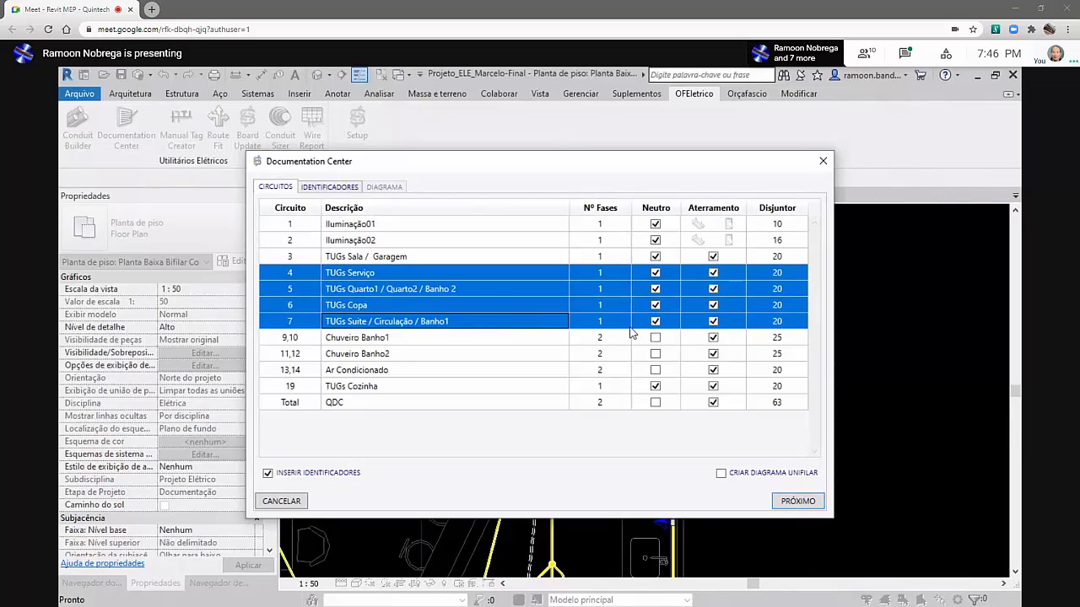
pyautogui.click(655, 321)
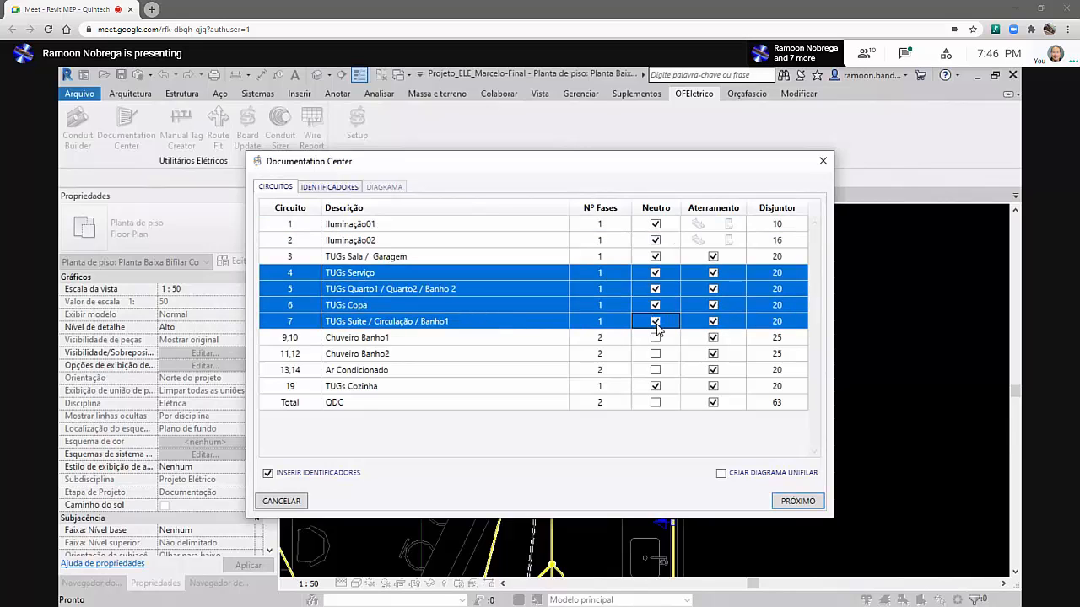
pyautogui.click(552, 357)
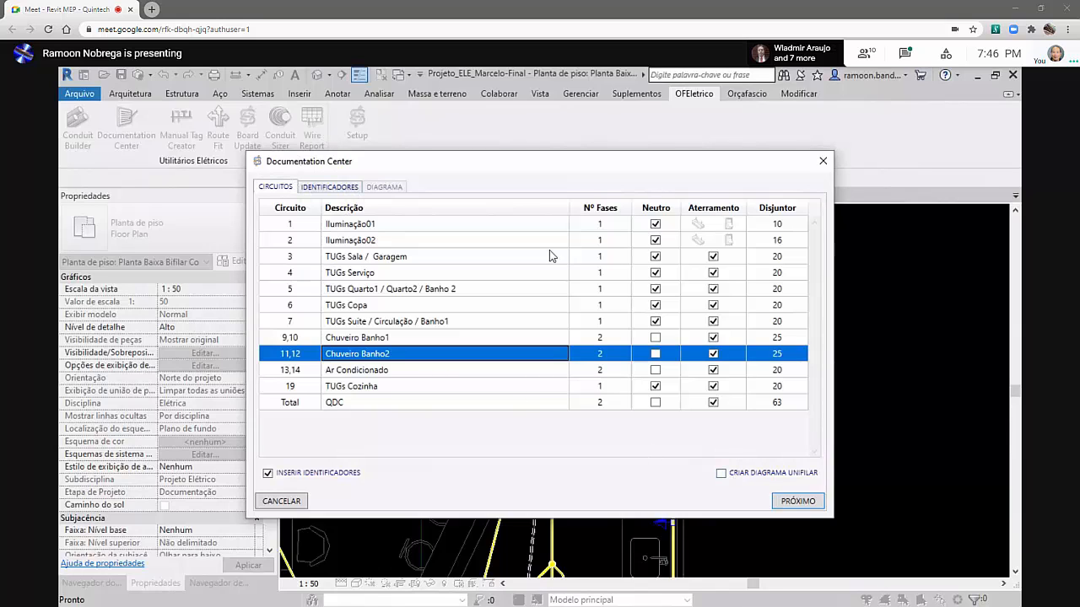
# Enable Criar Diagrama Unifilar and set Planta Baixa Bifilar Copiar 1 as the view for inserting the TÉRREO level's identifiers
pyautogui.click(759, 474)
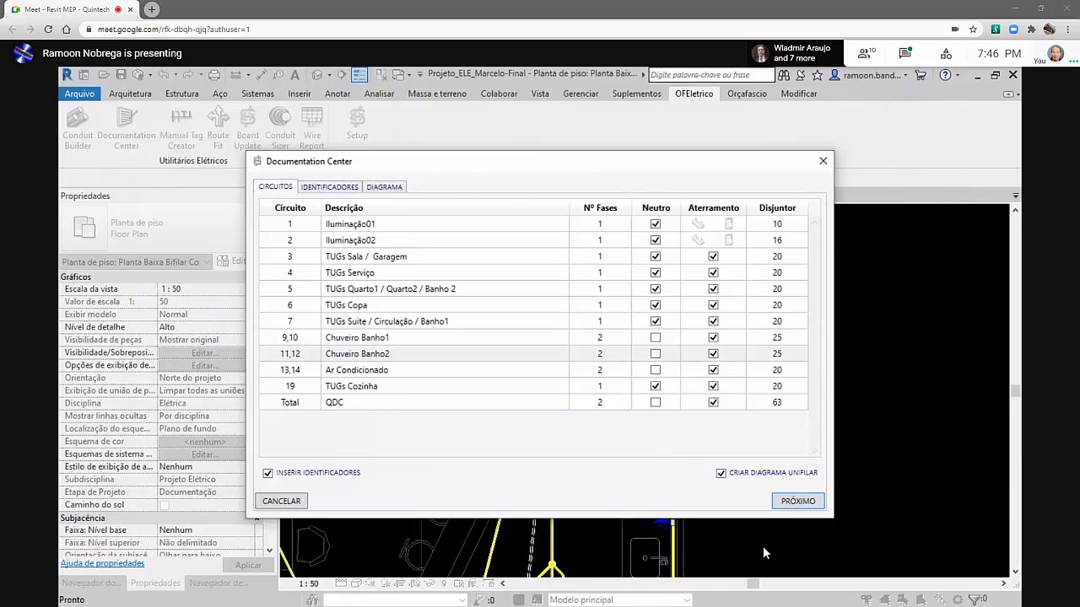
pyautogui.click(792, 504)
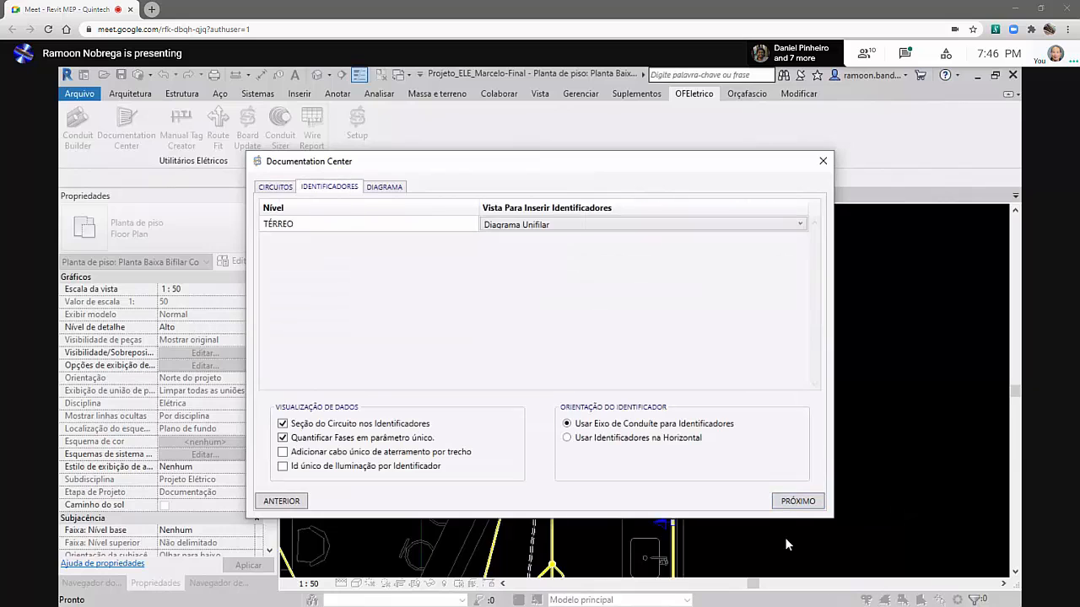
pyautogui.moveTo(521, 163); pyautogui.dragTo(792, 221)
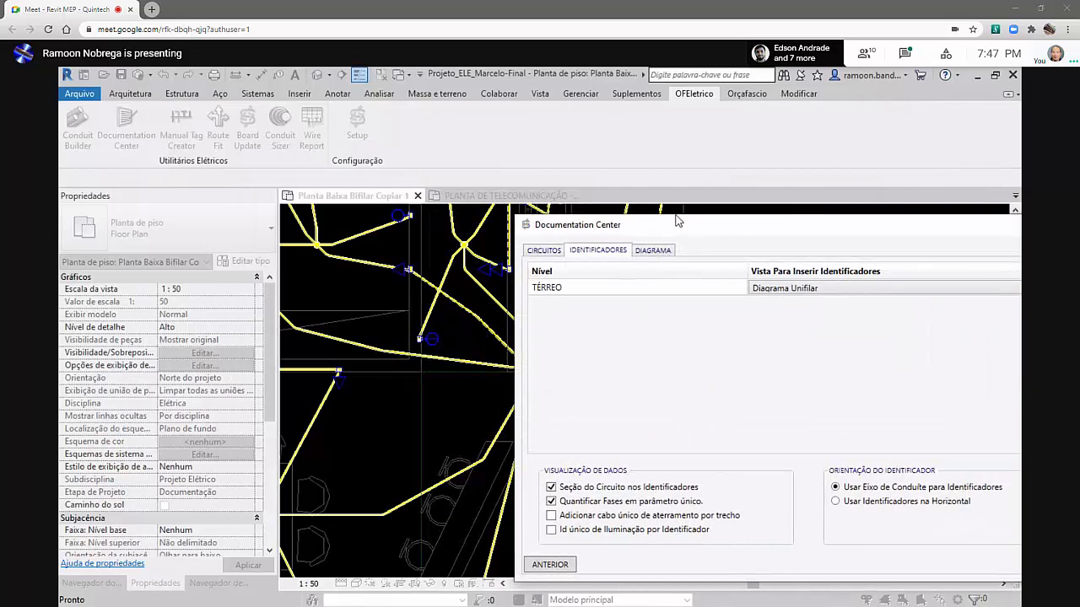
pyautogui.moveTo(676, 221); pyautogui.dragTo(573, 303)
pyautogui.click(514, 371)
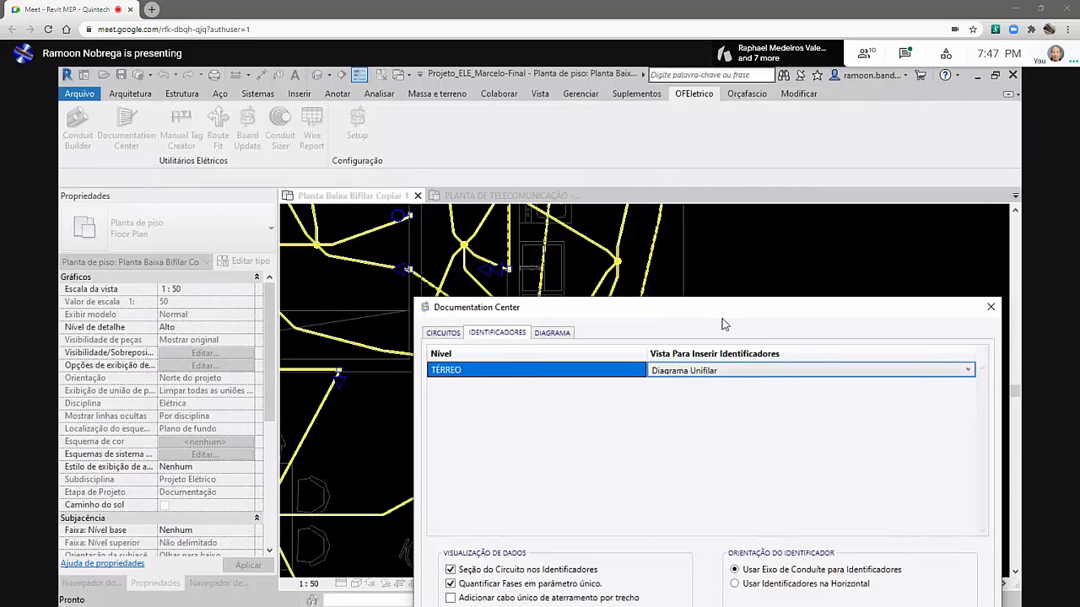
pyautogui.click(702, 371)
pyautogui.click(741, 427)
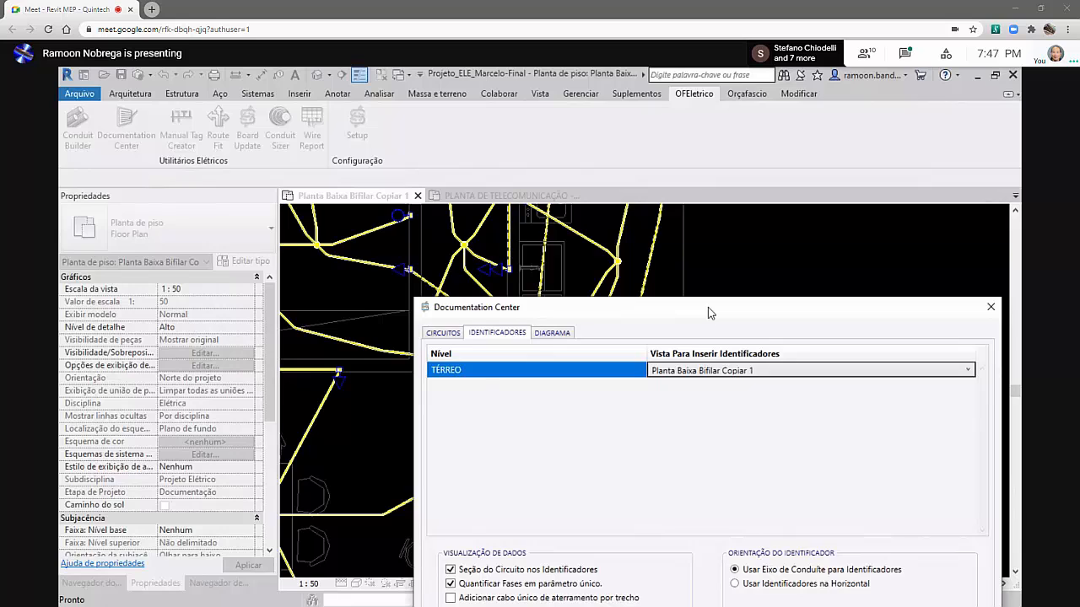
pyautogui.moveTo(708, 307); pyautogui.dragTo(676, 123)
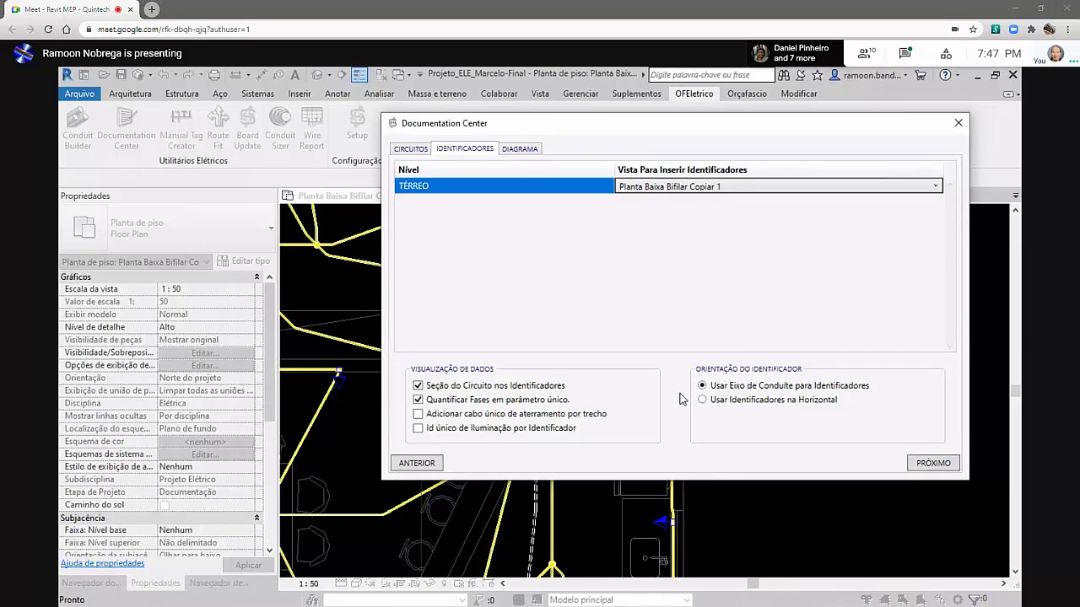
# Review the identifier data display options, comparing them with the circuits' phase counts and the conduits in the plan
pyautogui.doubleClick(491, 389)
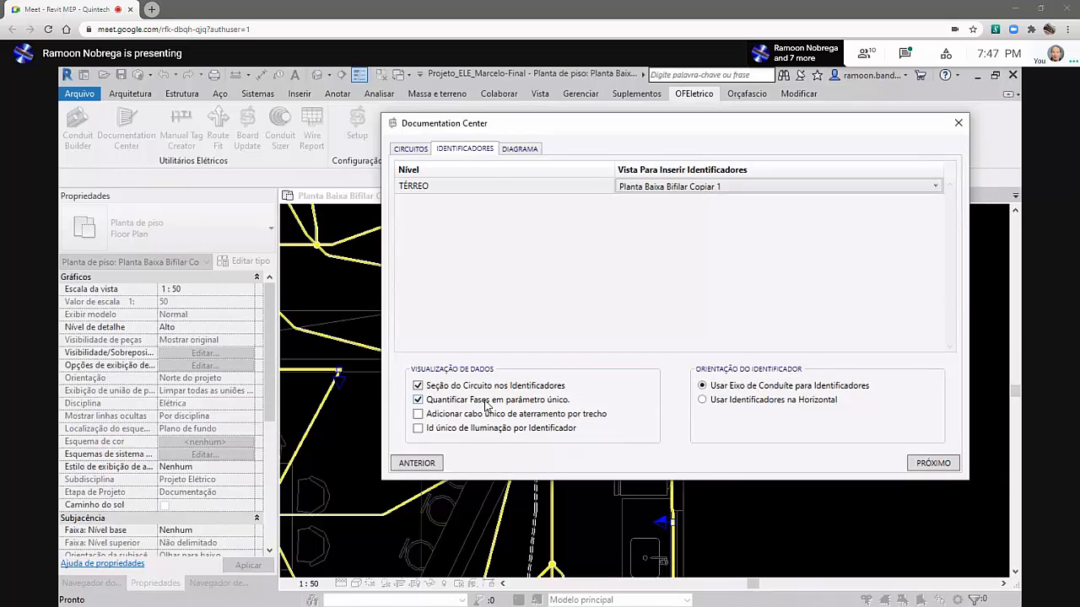
pyautogui.click(413, 149)
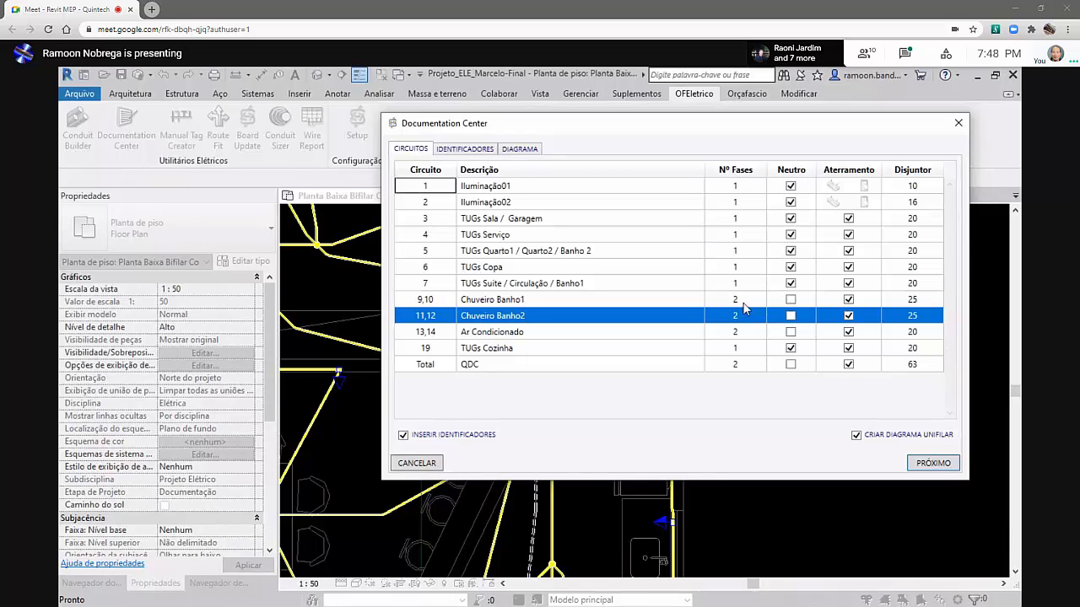
pyautogui.click(478, 151)
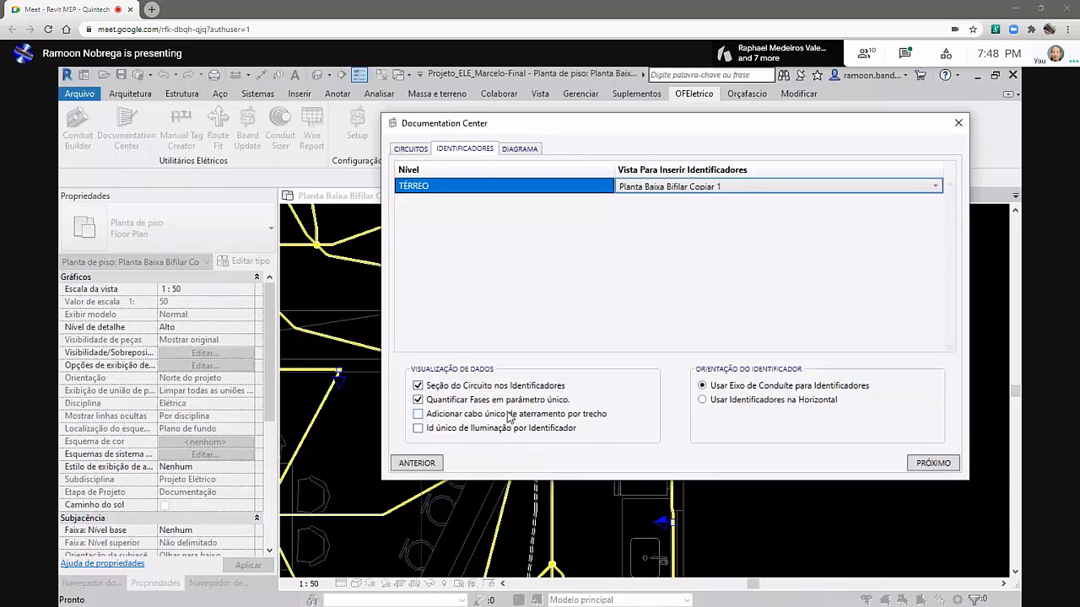
pyautogui.moveTo(466, 123); pyautogui.dragTo(729, 334)
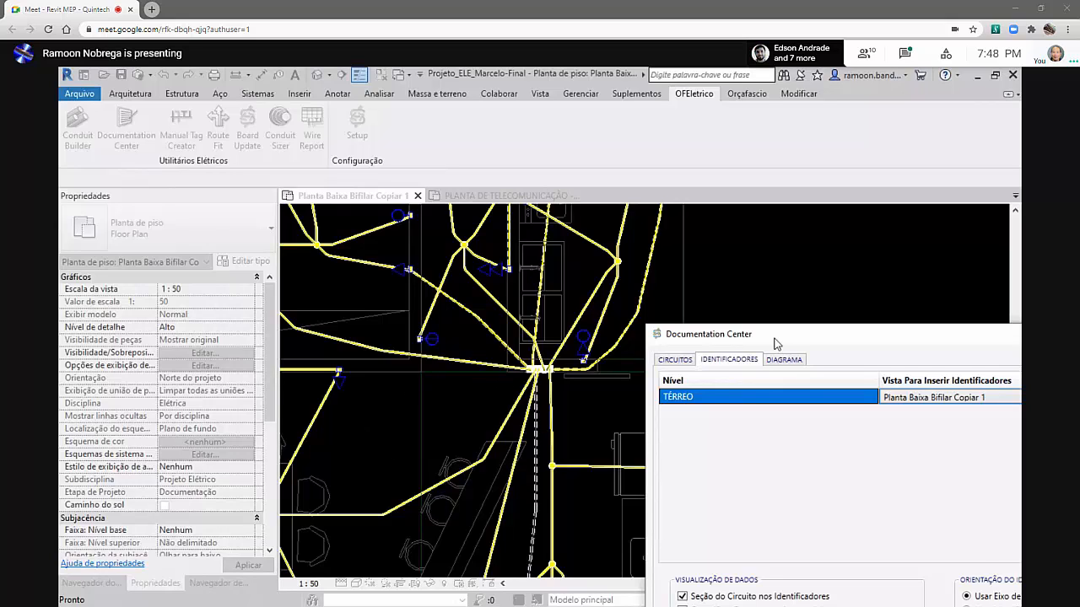
pyautogui.moveTo(774, 343); pyautogui.dragTo(481, 198)
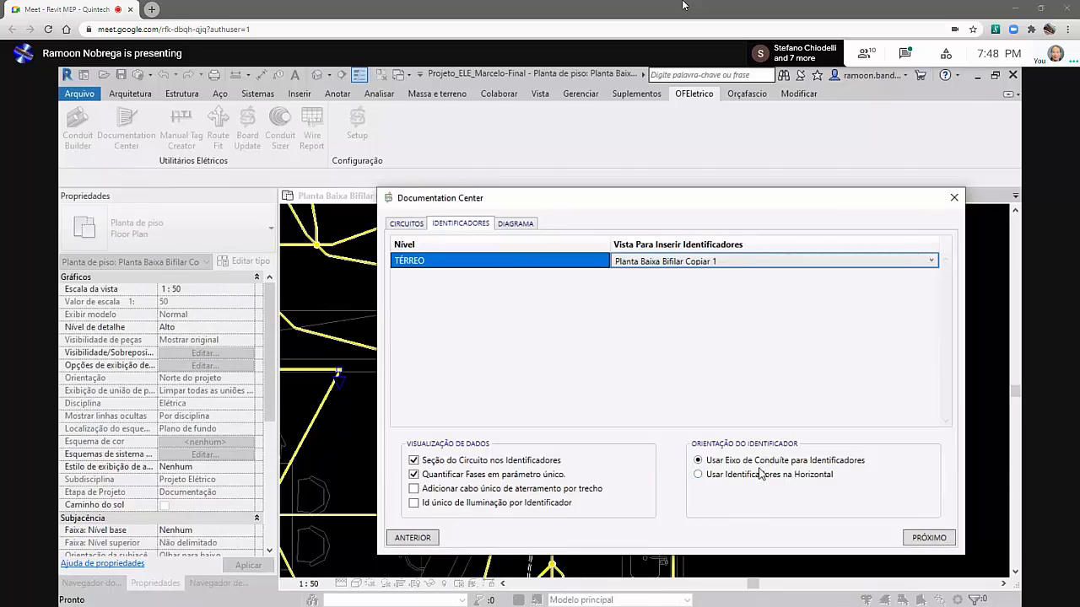
# Check the chat messages and the participant list of the Google Meet call, and close the side panel
pyautogui.click(904, 59)
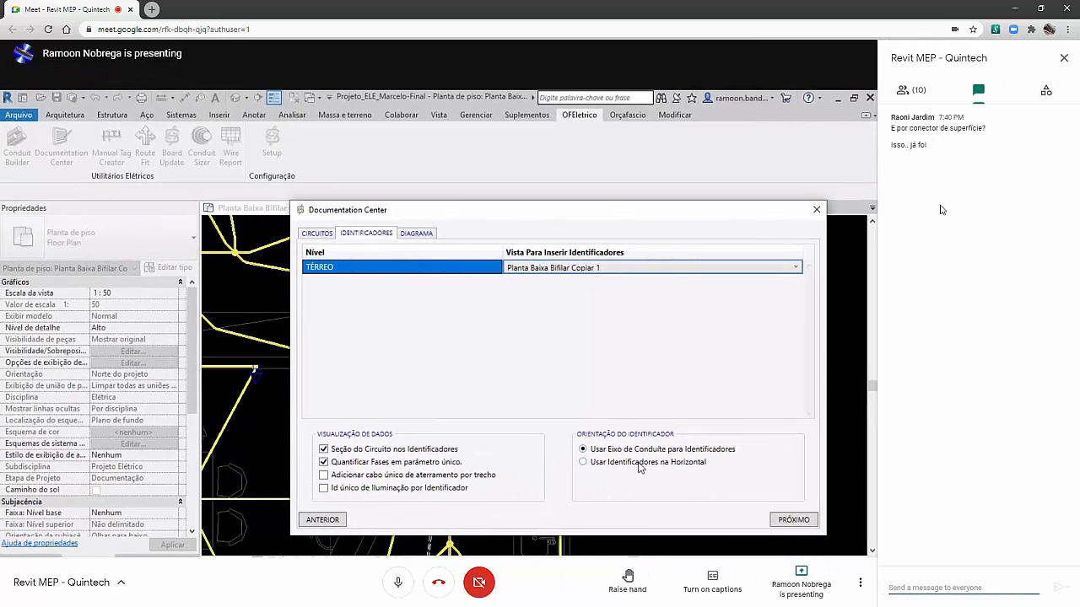
pyautogui.click(898, 91)
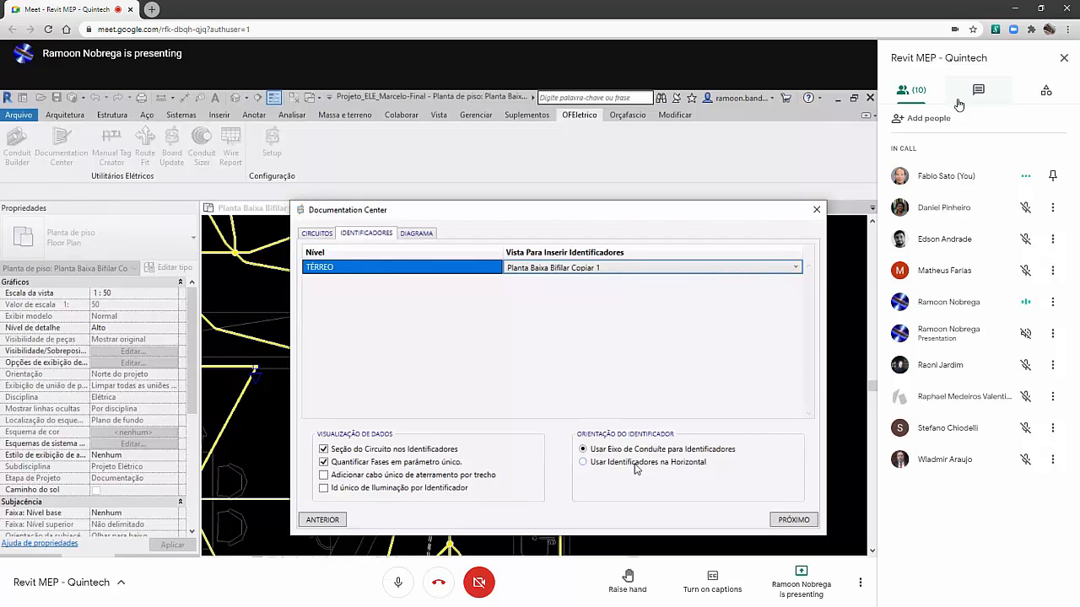
pyautogui.click(1064, 57)
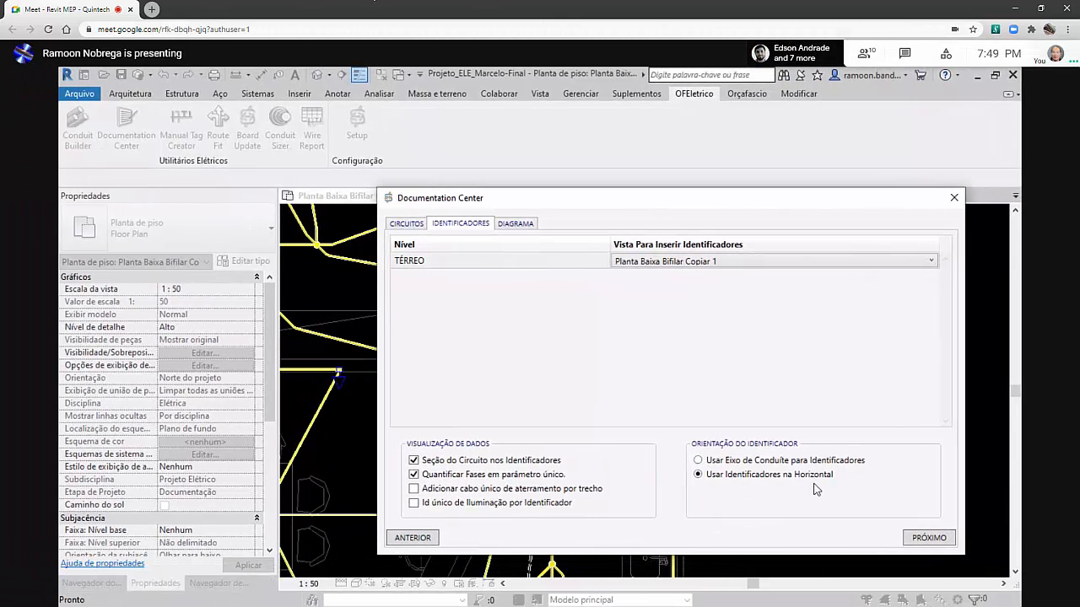
# Continue with horizontal identifiers to the diagram settings and look over the lighting and outlet circuits available for DR groups
pyautogui.click(902, 536)
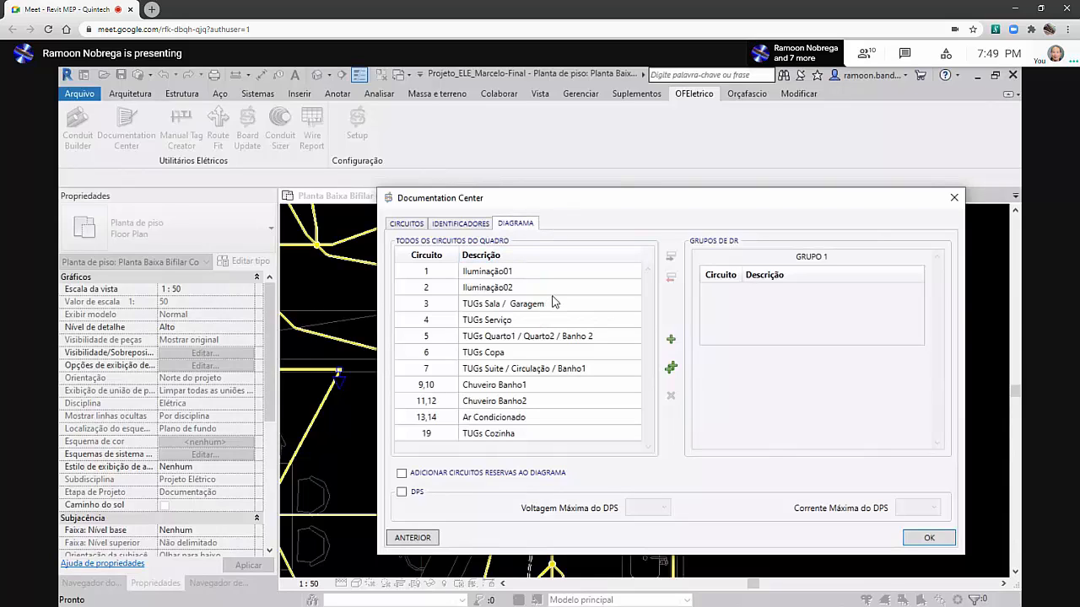
pyautogui.click(523, 434)
pyautogui.click(536, 272)
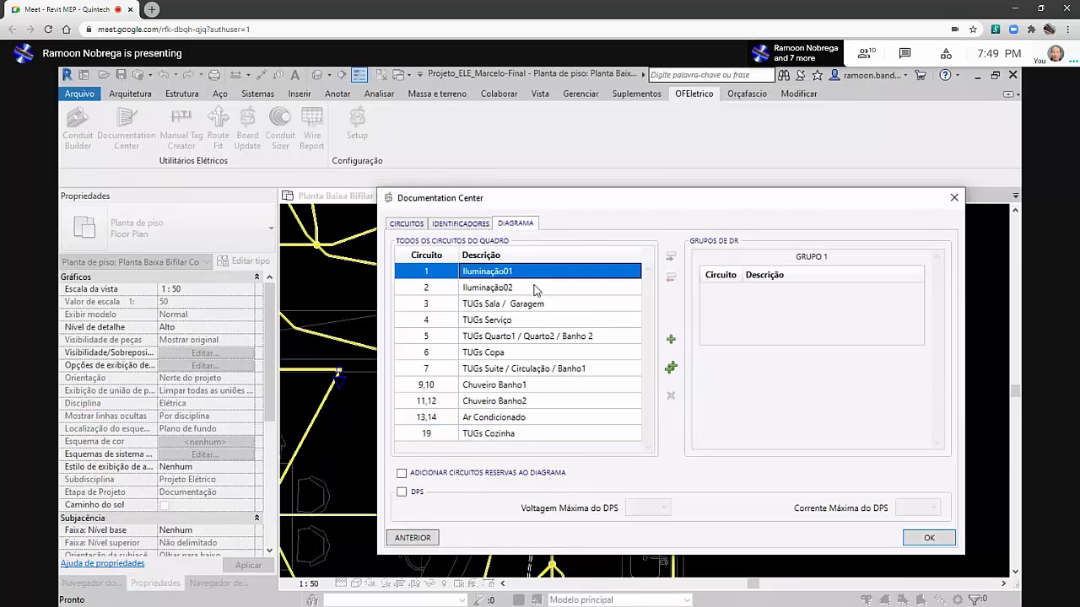
pyautogui.click(532, 336)
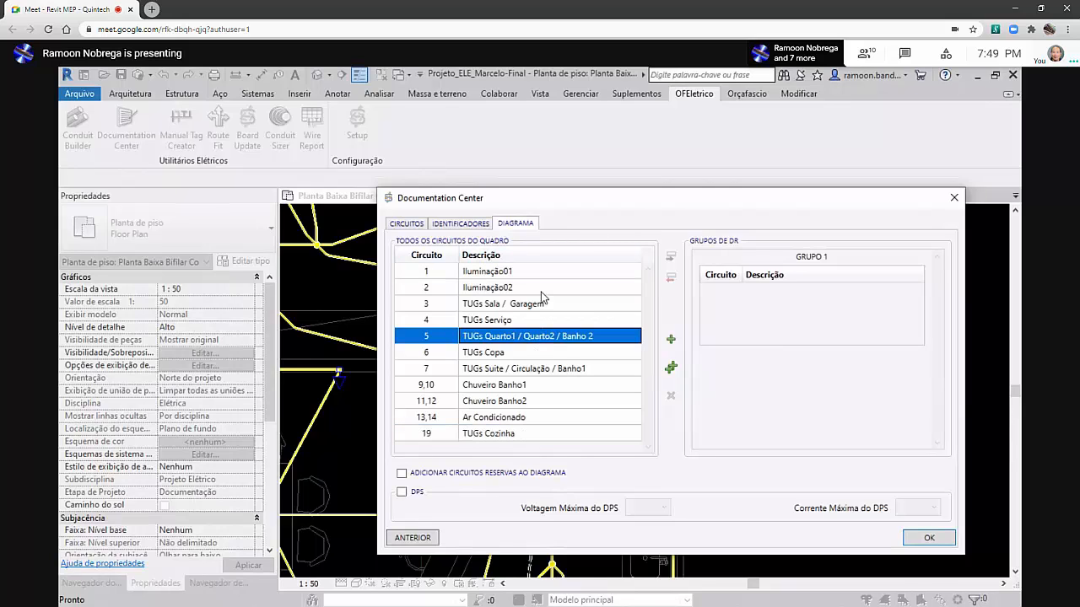
pyautogui.click(524, 369)
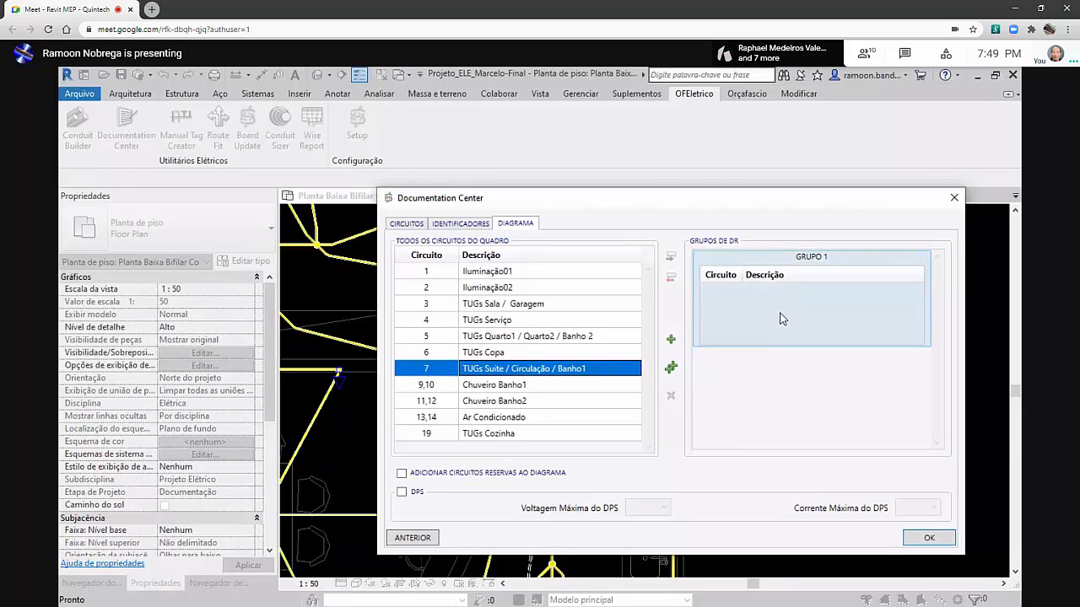
# Try assigning circuits 1 to 7 to DR group Grupo 1, and remove that grouping
pyautogui.click(587, 272)
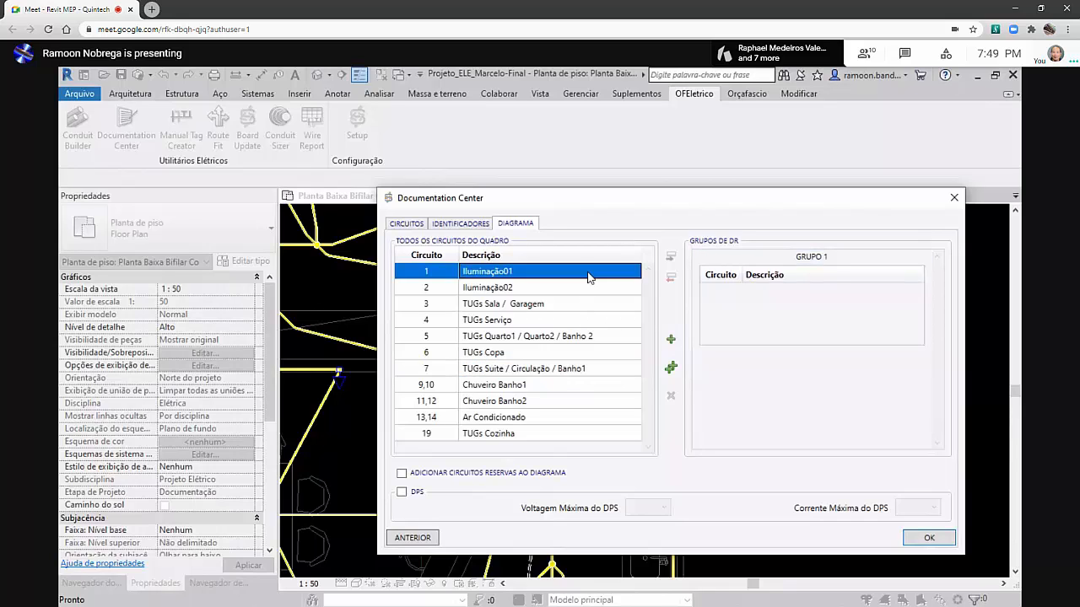
pyautogui.keyDown('shift'); pyautogui.click(570, 371); pyautogui.keyUp('shift')
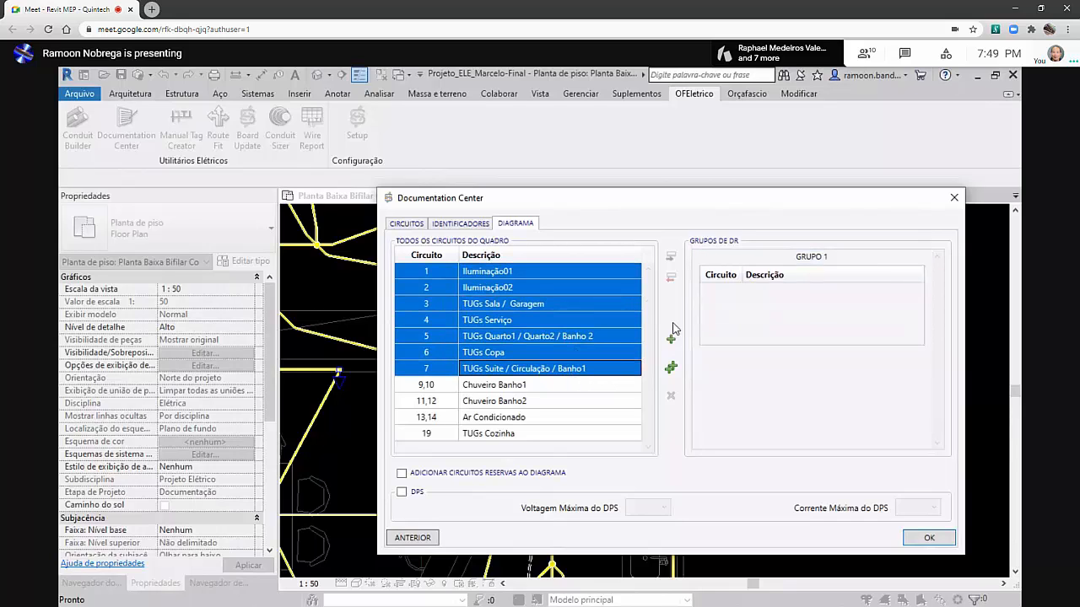
pyautogui.click(742, 300)
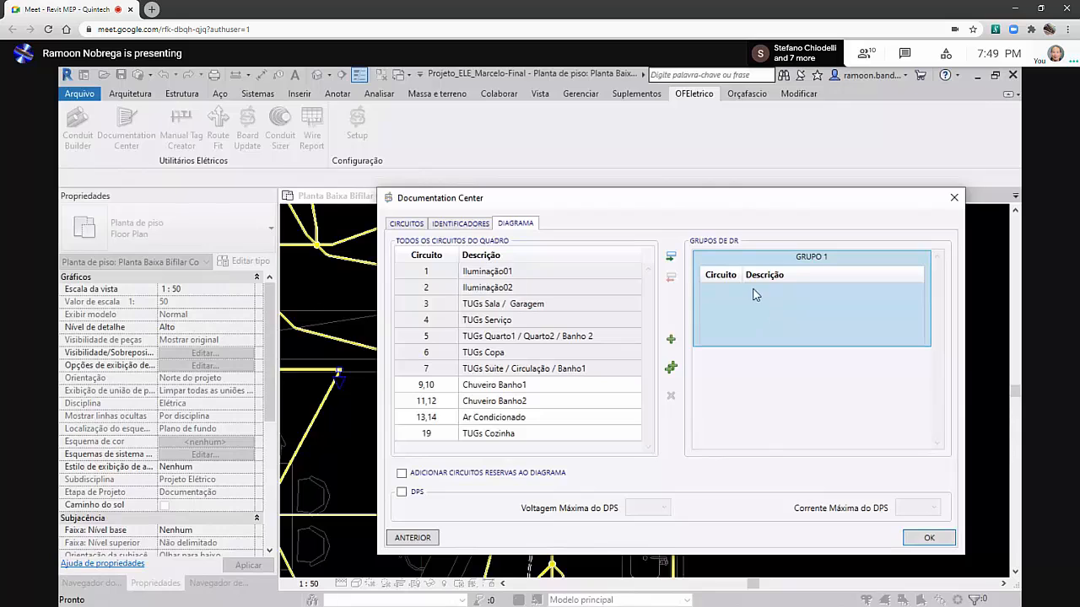
pyautogui.click(670, 255)
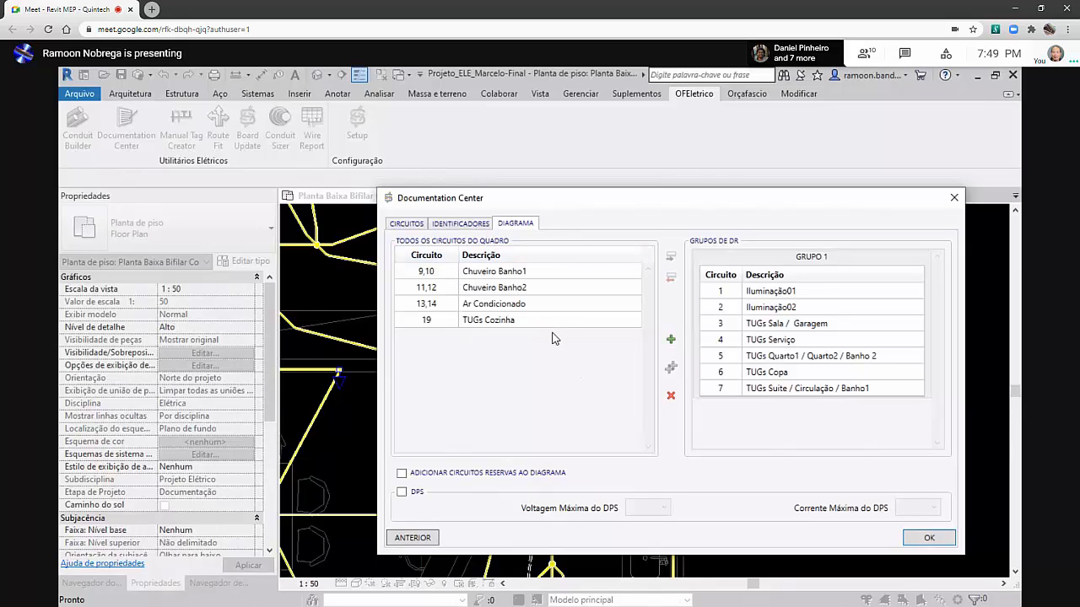
pyautogui.click(671, 396)
# Select all the board's circuits, from Iluminação01 to TUGs Cozinha, for assignment to DR group Grupo 1
pyautogui.click(550, 432)
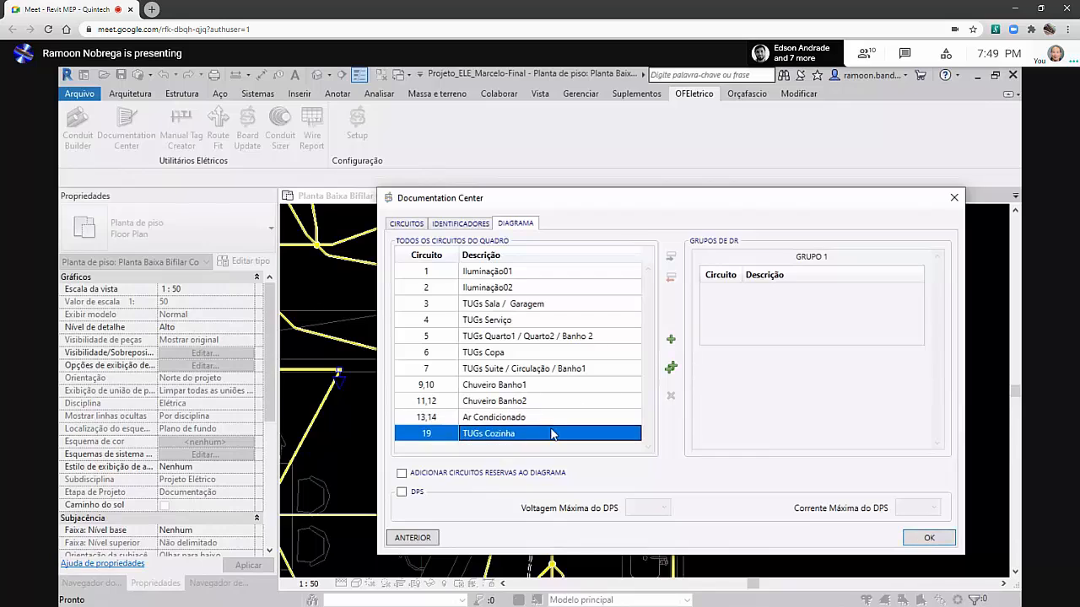
pyautogui.keyDown('shift'); pyautogui.click(553, 275); pyautogui.keyUp('shift')
pyautogui.moveTo(553, 275); pyautogui.dragTo(693, 304)
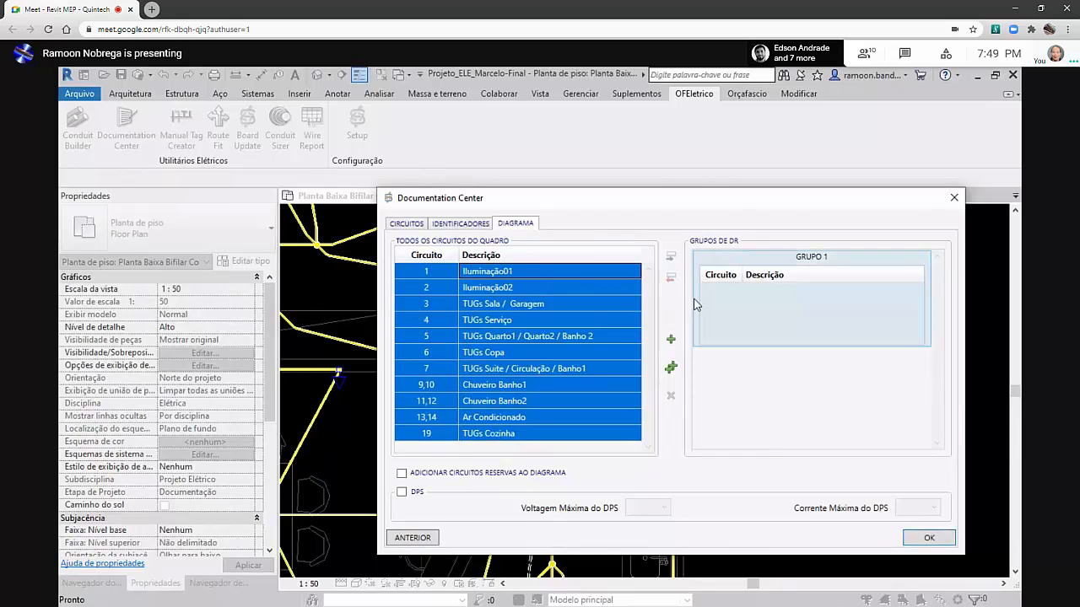
# Assign all the panel's circuits, from Iluminação01 to TUGs Cozinha, to DR group GRUPO 1
pyautogui.click(712, 292)
pyautogui.click(672, 257)
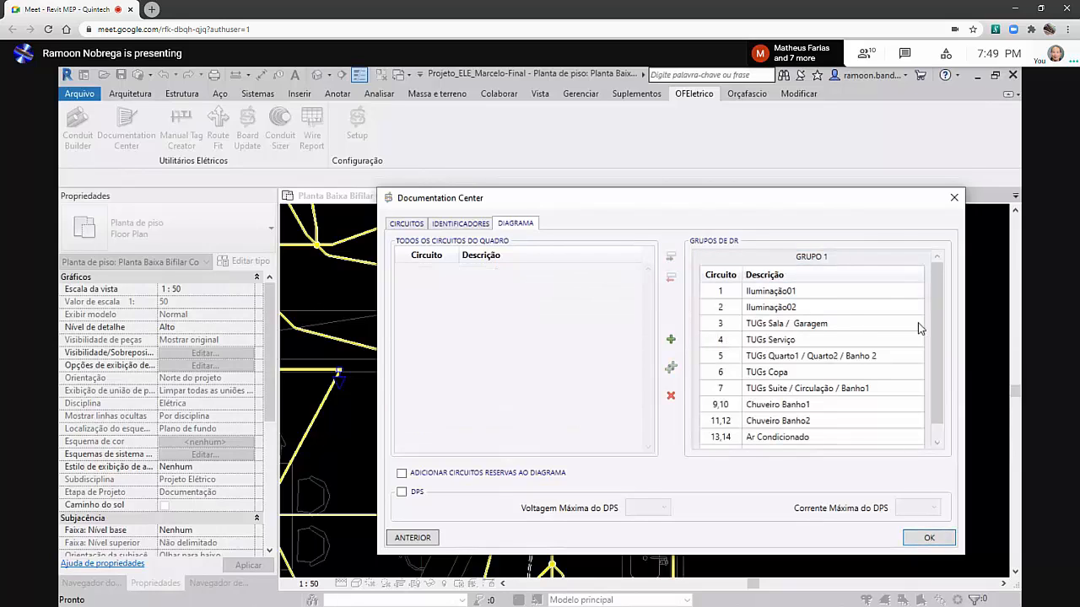
pyautogui.scroll(-1, 920, 328)
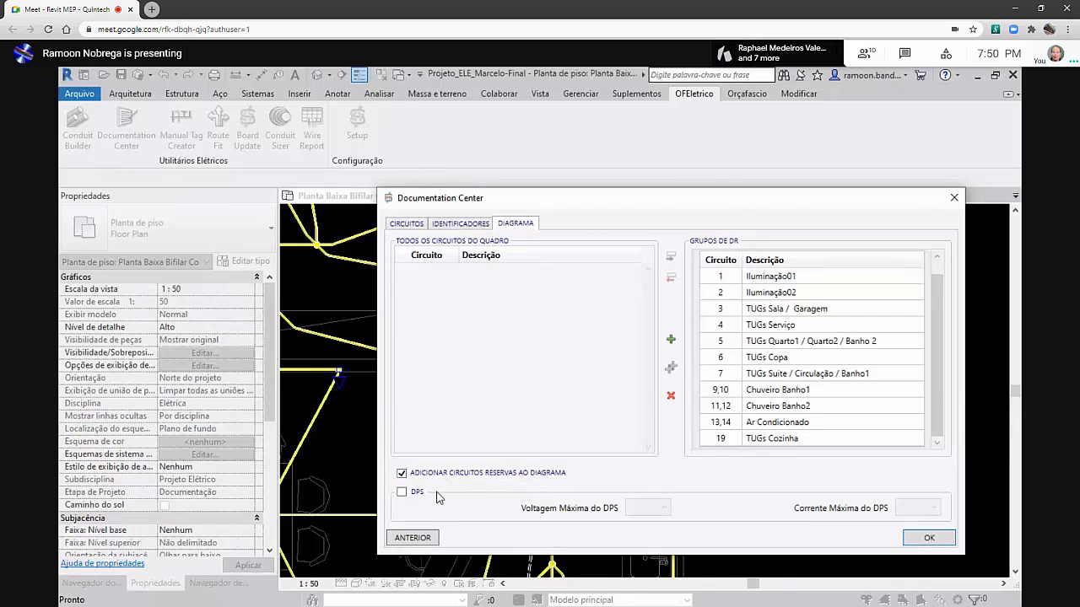
# Add the reserve circuits and a DPS to the diagram, with maximum DPS voltage 275 and maximum current 30
pyautogui.click(402, 493)
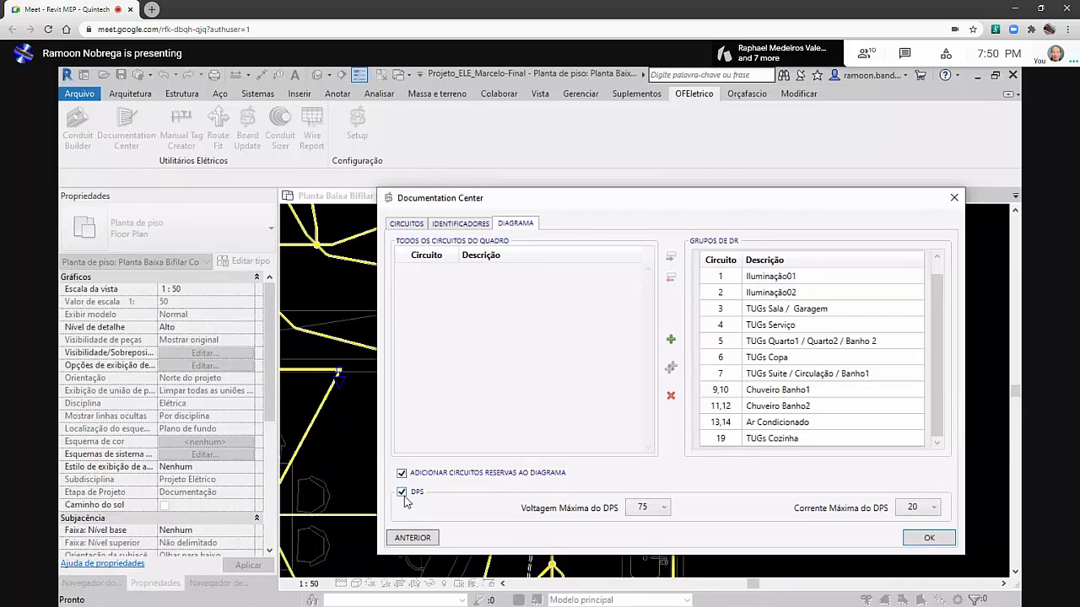
pyautogui.click(649, 507)
pyautogui.click(645, 553)
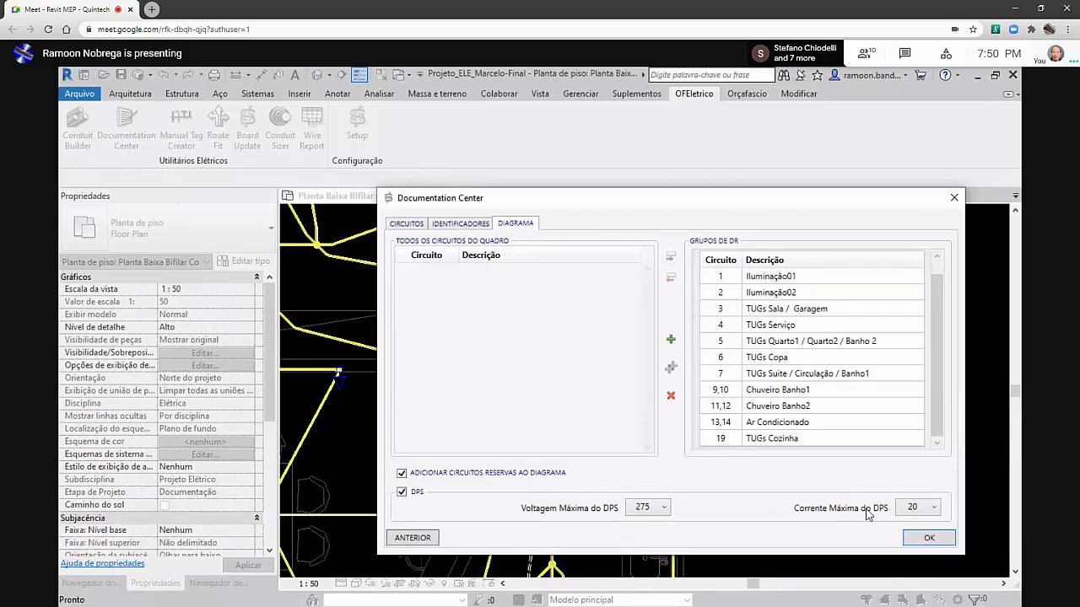
pyautogui.click(915, 507)
pyautogui.click(910, 540)
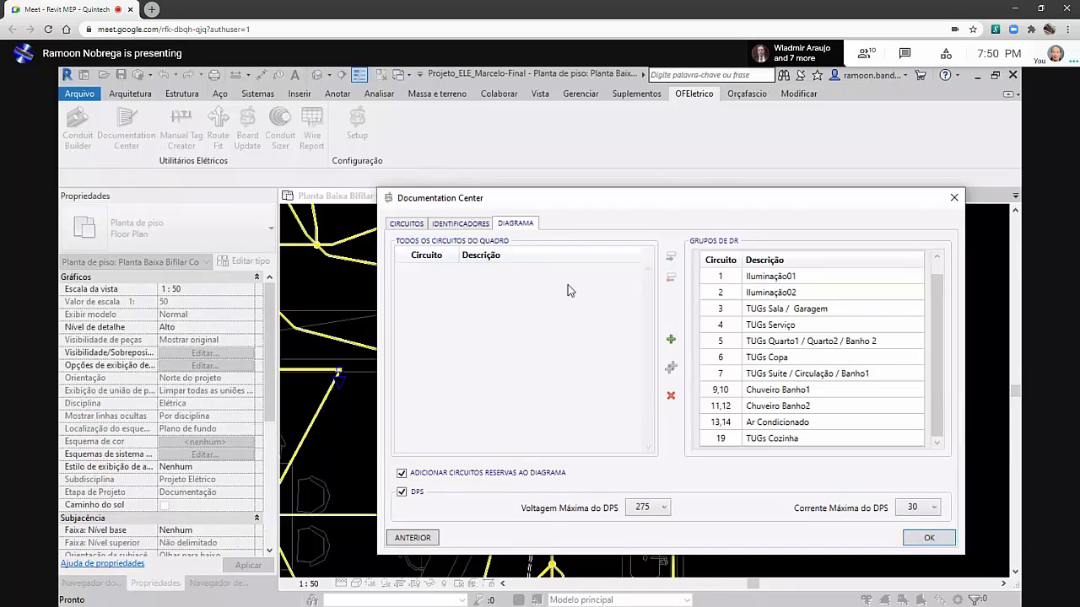
# Review the identifier settings for the TÉRREO level, return to the diagram settings and run the Documentation Center
pyautogui.moveTo(520, 203)
pyautogui.mouseDown()
pyautogui.moveTo(520, 263)
pyautogui.moveTo(590, 183)
pyautogui.mouseUp()
pyautogui.click(471, 281)
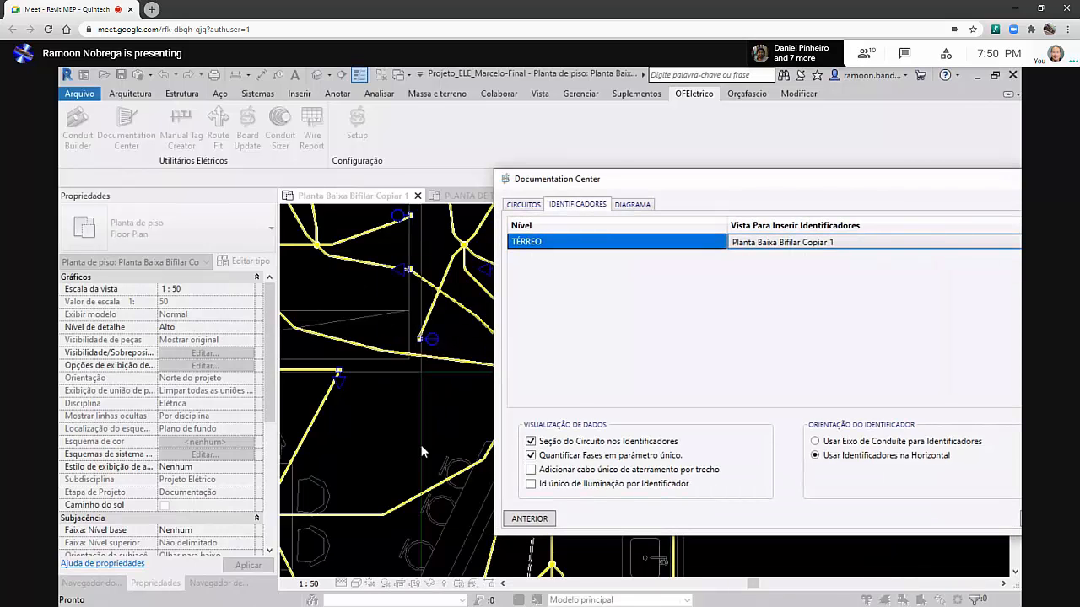
pyautogui.click(632, 204)
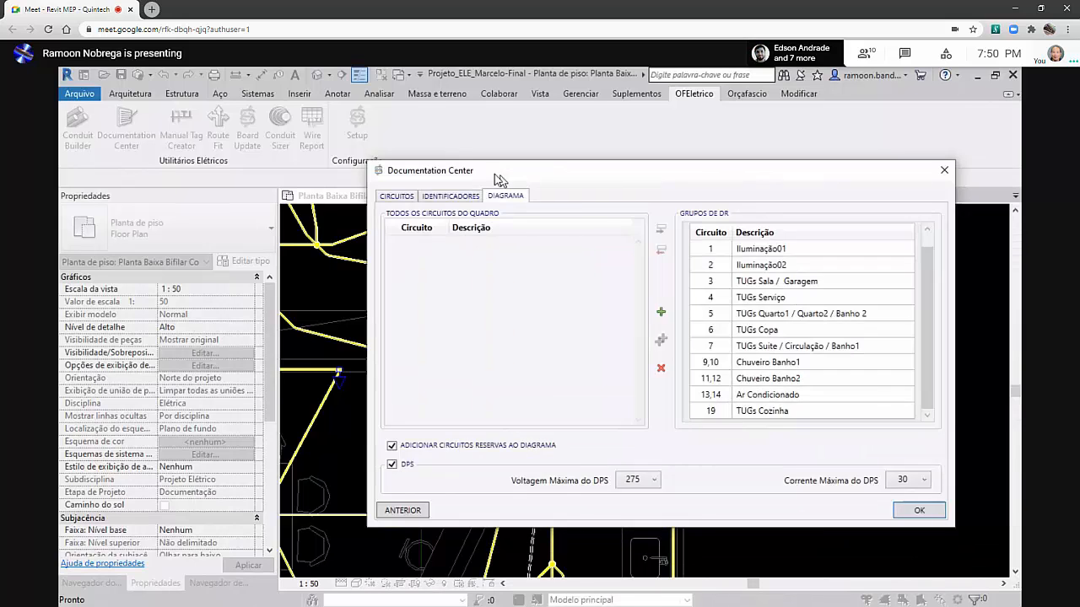
pyautogui.moveTo(628, 187); pyautogui.dragTo(367, 177)
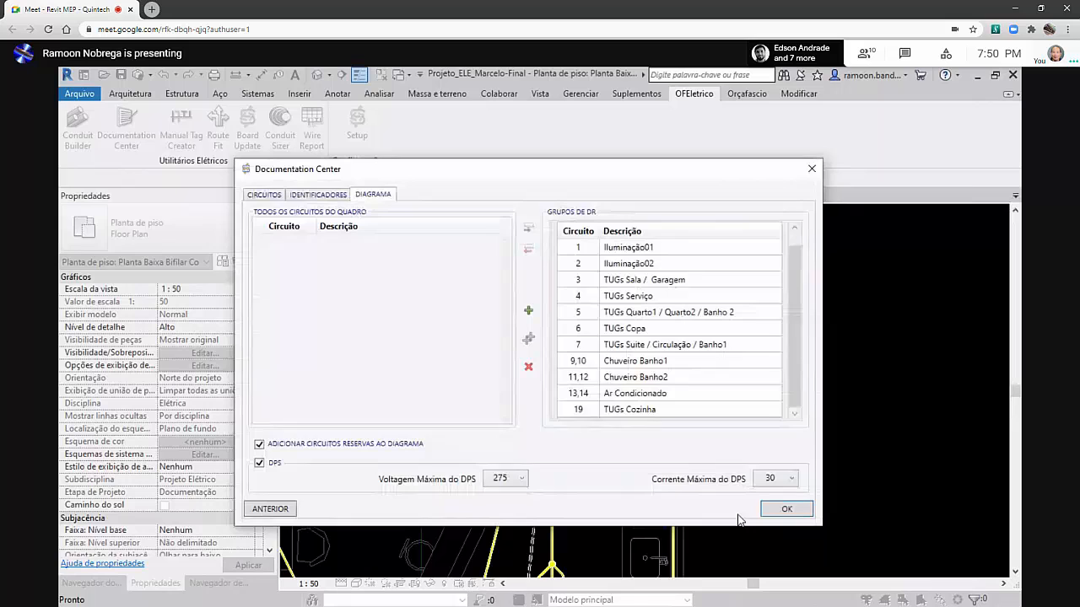
pyautogui.click(789, 512)
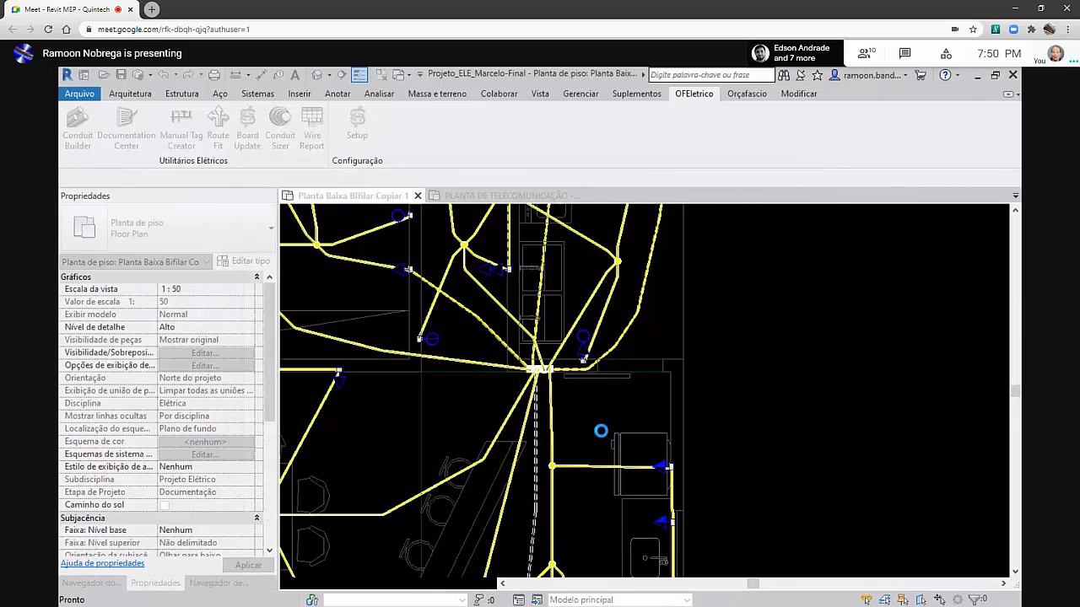
# Switch to the Google Meet window, hide the screen-sharing notice and return to Revit
pyautogui.hotkey('alt', 'Tab')
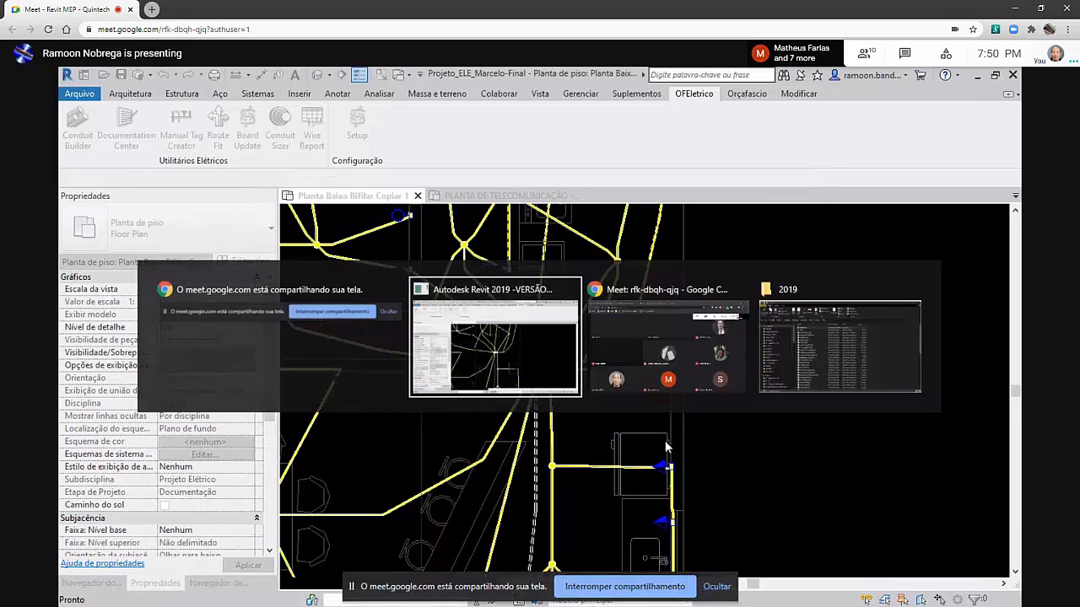
pyautogui.hotkey('alt', 'Tab')
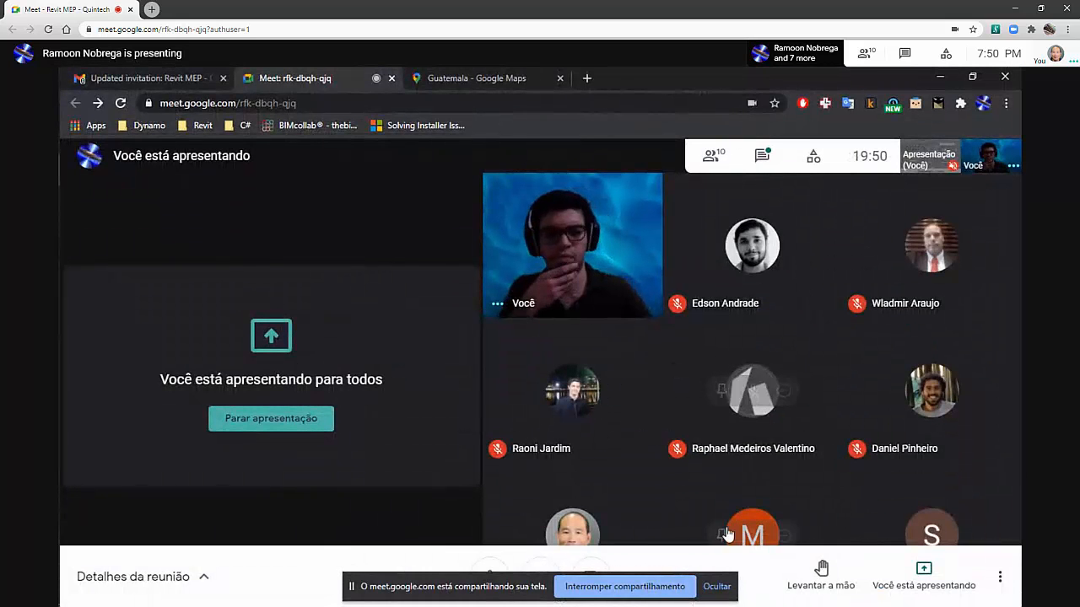
pyautogui.click(718, 585)
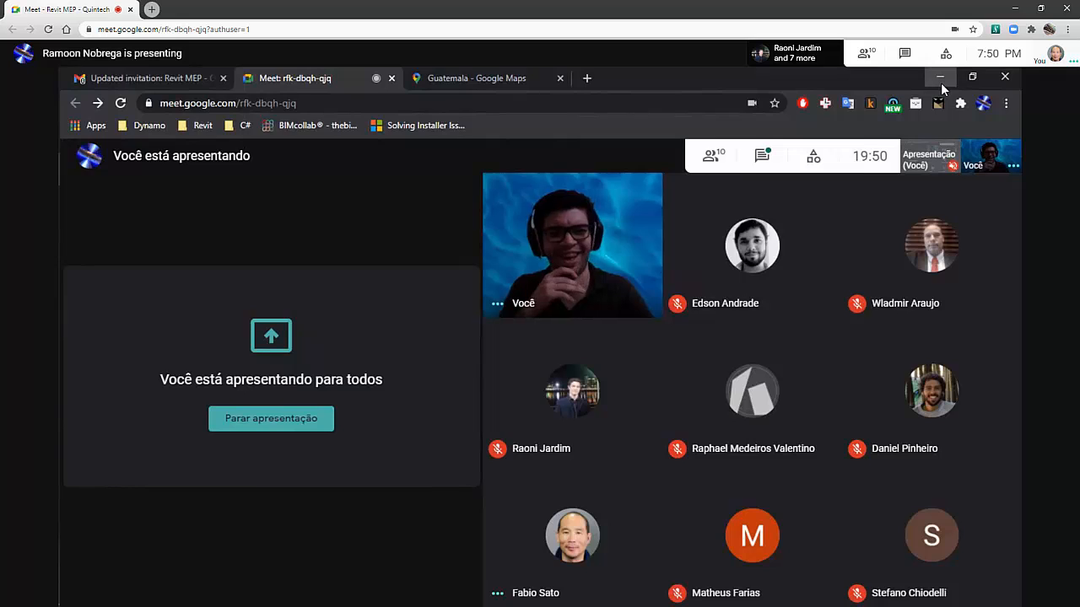
pyautogui.click(940, 81)
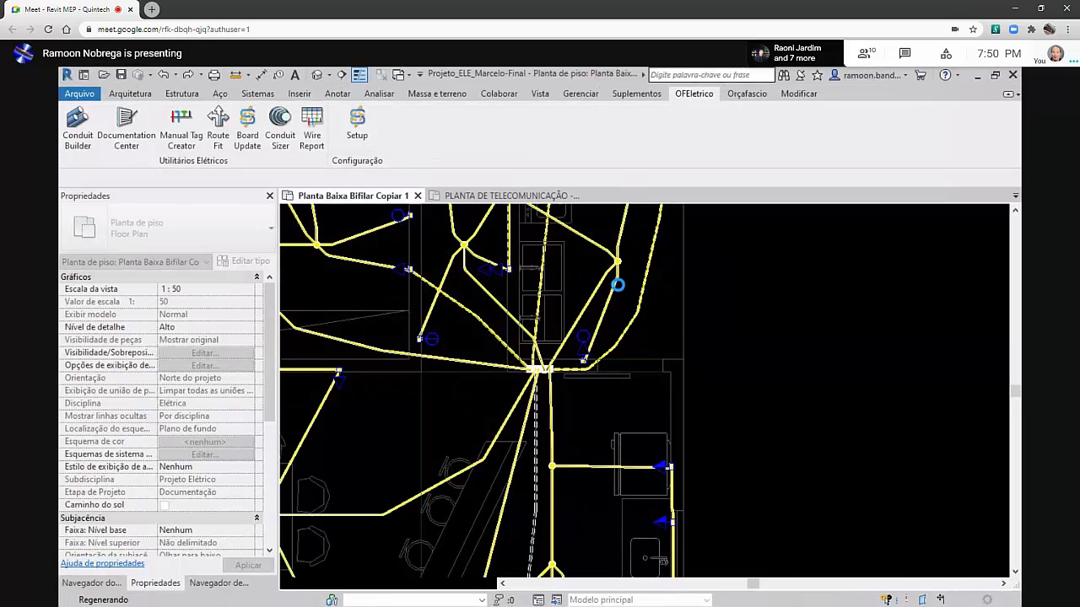
# Examine the generated circuit tags along the conduits in the Planta Baixa Bifilar Copiar 1 floor plan
pyautogui.scroll(-2, 716, 242)
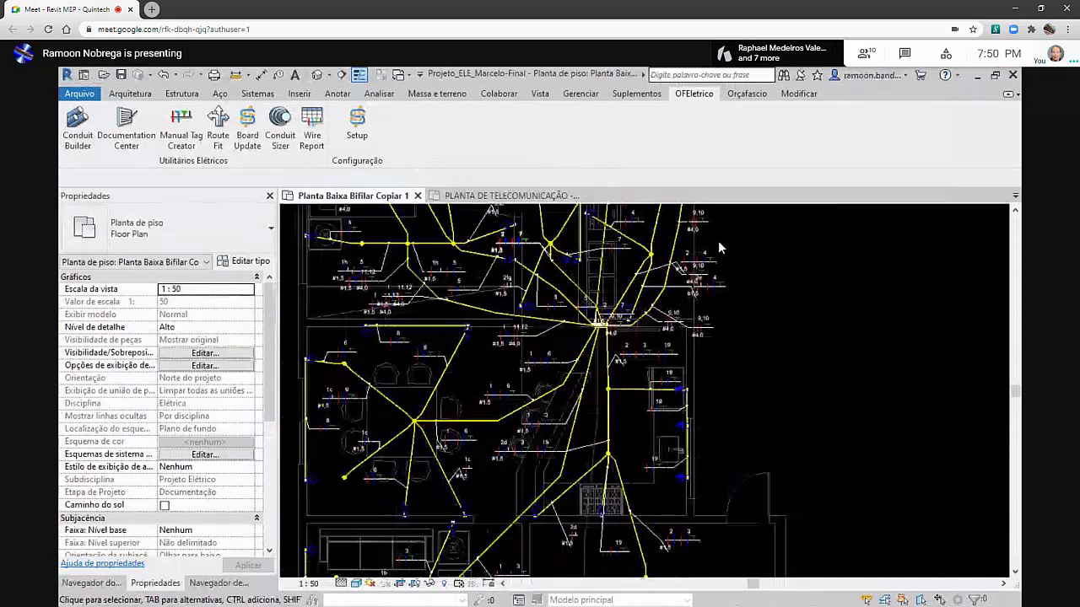
pyautogui.moveTo(735, 251); pyautogui.dragTo(745, 281, button='middle')
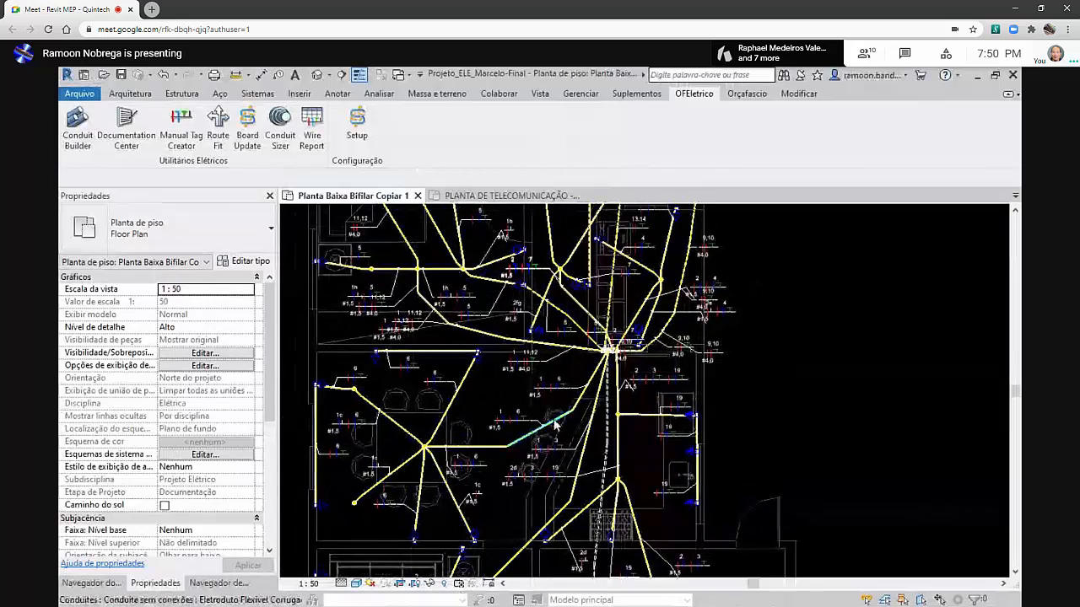
pyautogui.scroll(3, 478, 439)
pyautogui.moveTo(620, 357); pyautogui.dragTo(634, 433, button='middle')
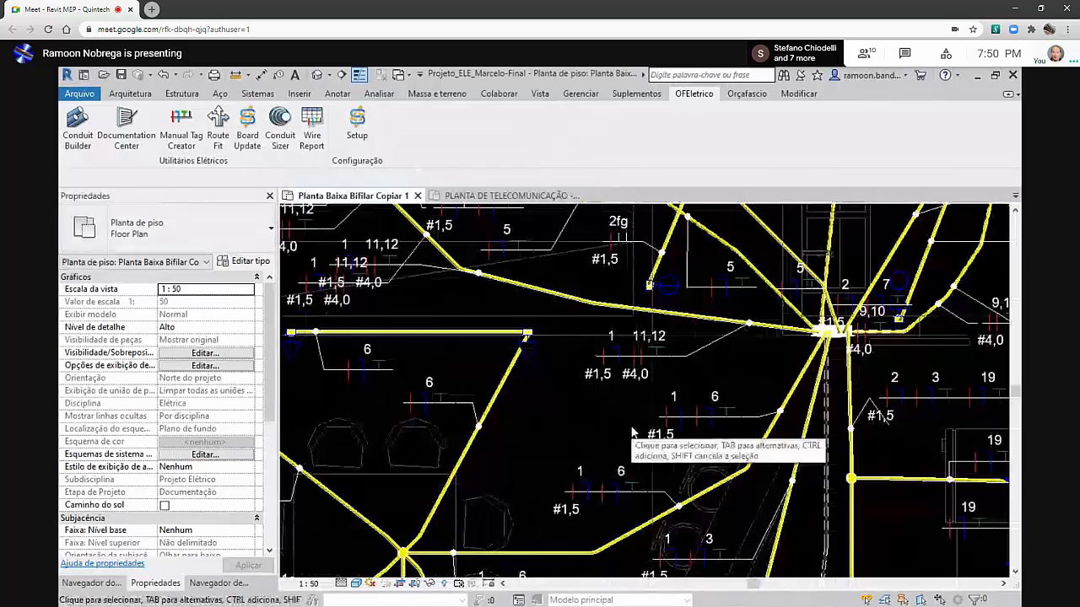
pyautogui.scroll(-1, 632, 429)
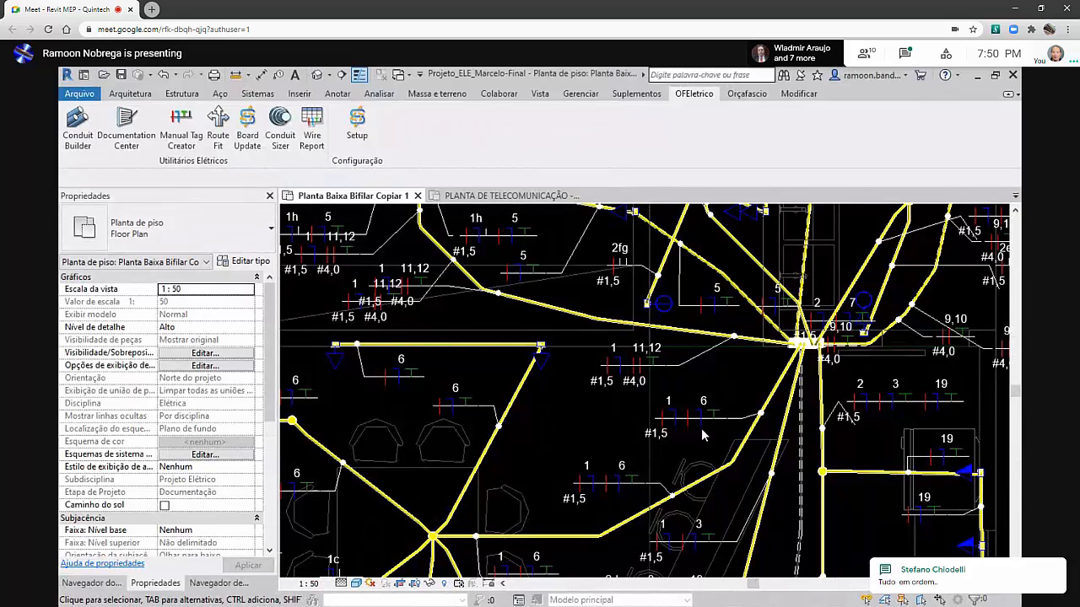
pyautogui.scroll(1, 699, 430)
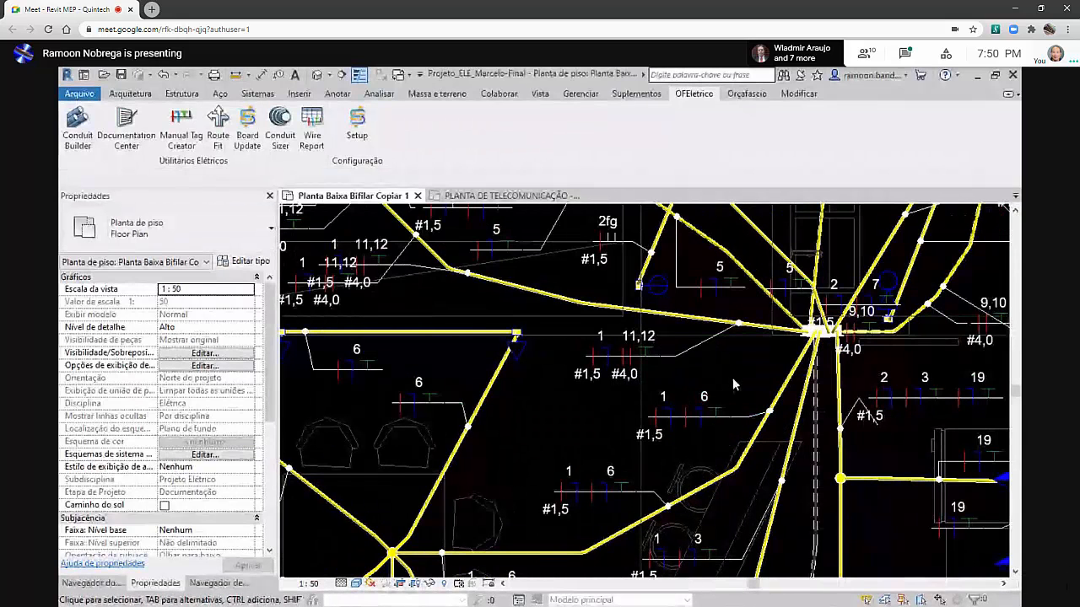
pyautogui.moveTo(732, 380); pyautogui.dragTo(693, 420, button='middle')
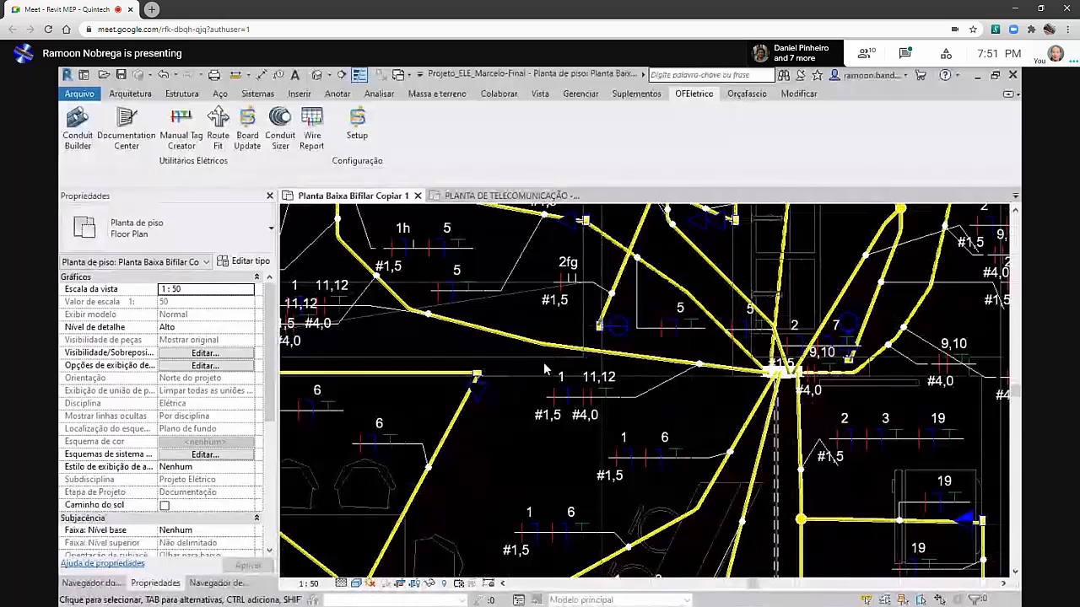
pyautogui.moveTo(561, 377); pyautogui.dragTo(571, 350, button='middle')
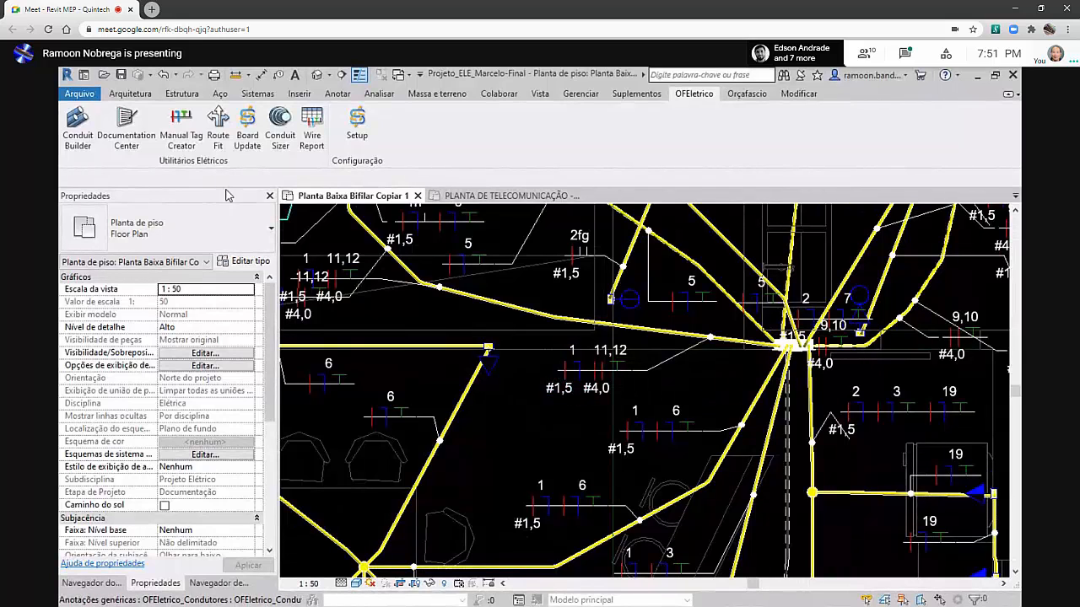
# Retag the conduit for circuits 1 and 6 nearest the junction with Manual Tag Creator, using horizontal tags without circuit section
pyautogui.click(193, 147)
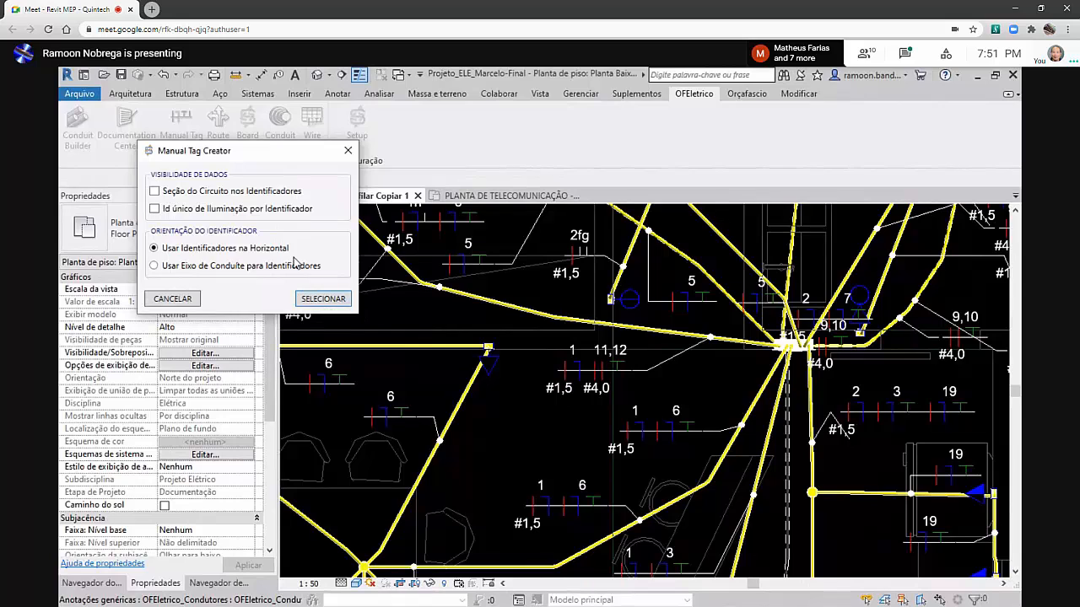
pyautogui.moveTo(236, 151); pyautogui.dragTo(259, 167)
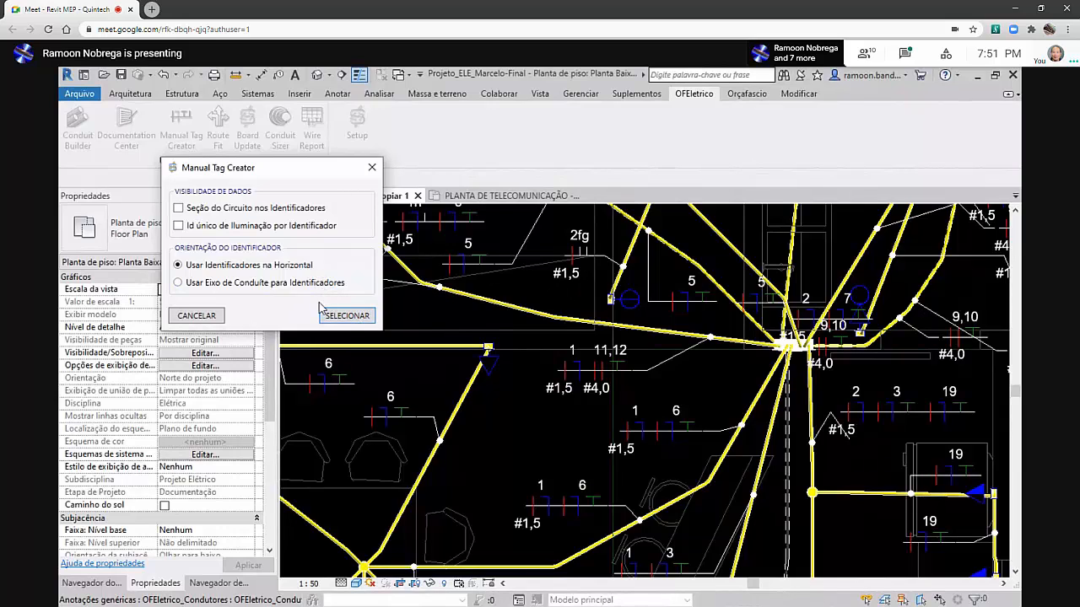
pyautogui.click(346, 317)
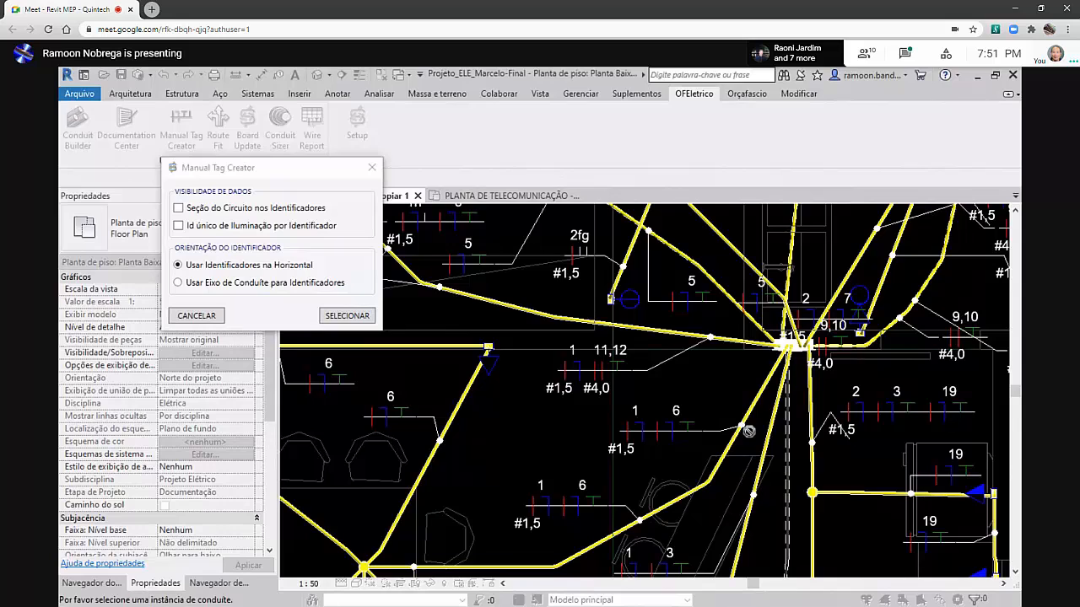
pyautogui.click(739, 419)
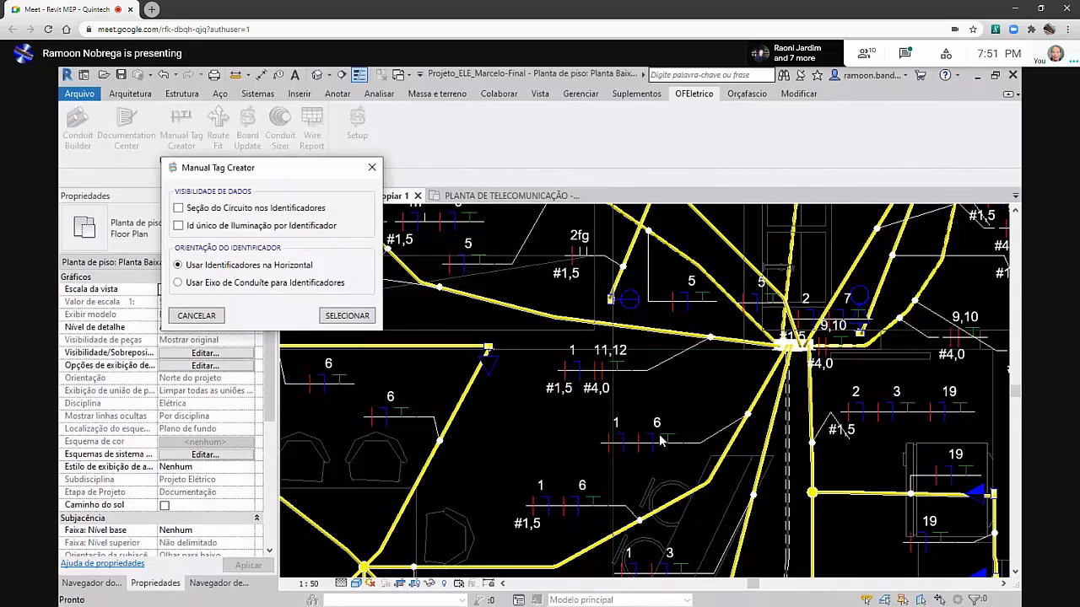
# Enable the circuit section in manual tags and retag the two conduit segments carrying circuits 1 and 6
pyautogui.click(237, 211)
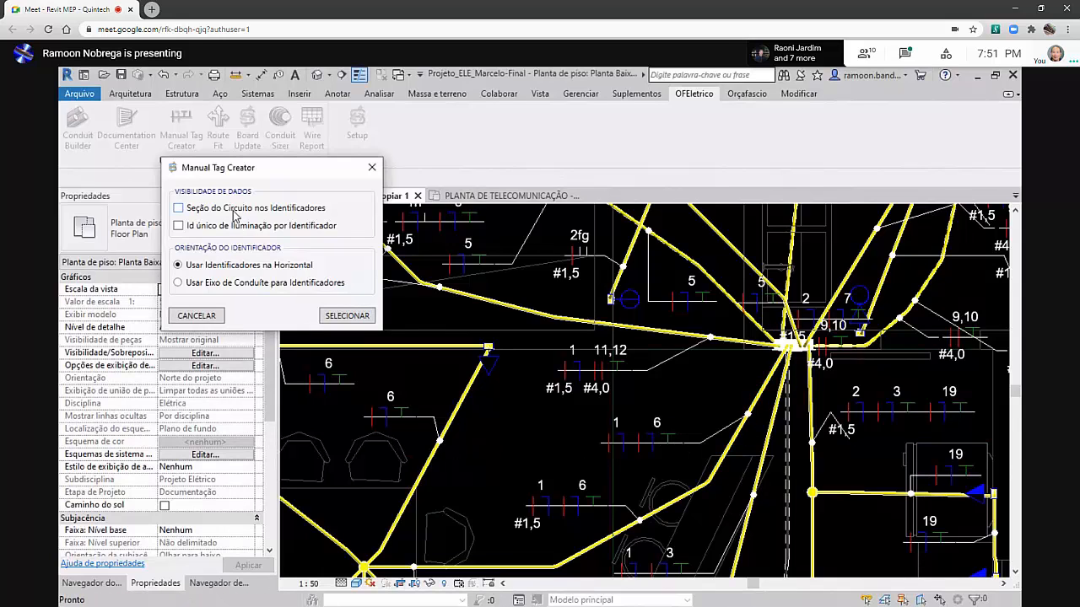
pyautogui.click(339, 313)
pyautogui.click(748, 422)
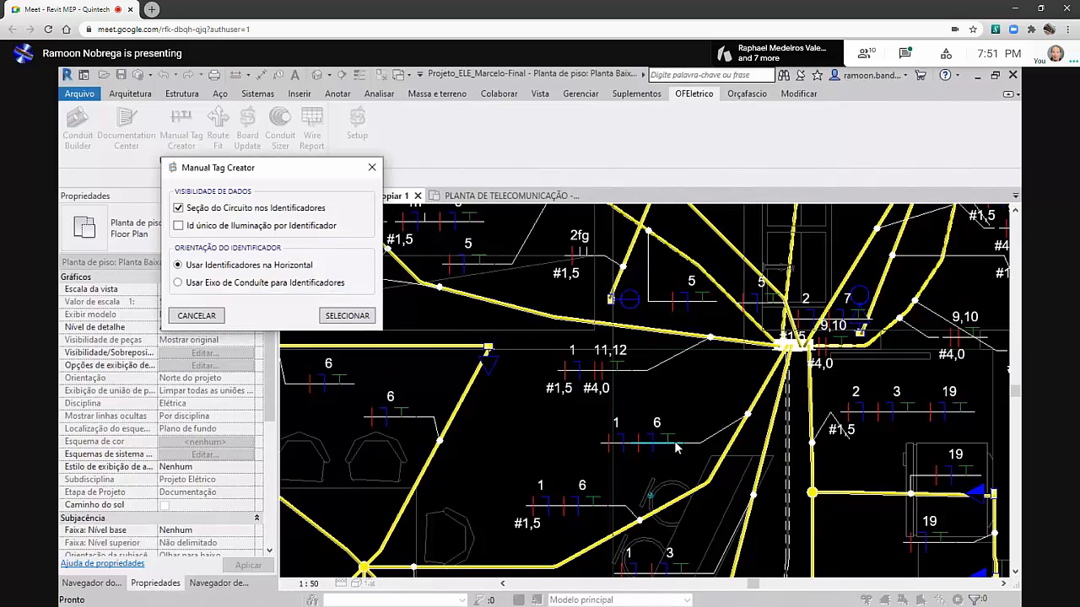
pyautogui.click(334, 317)
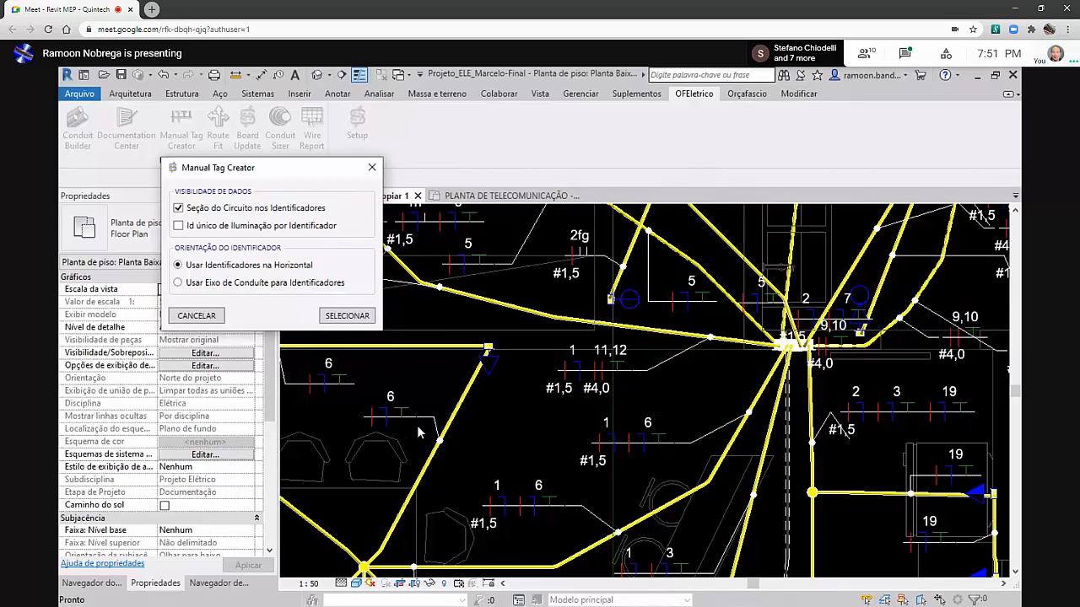
pyautogui.click(372, 167)
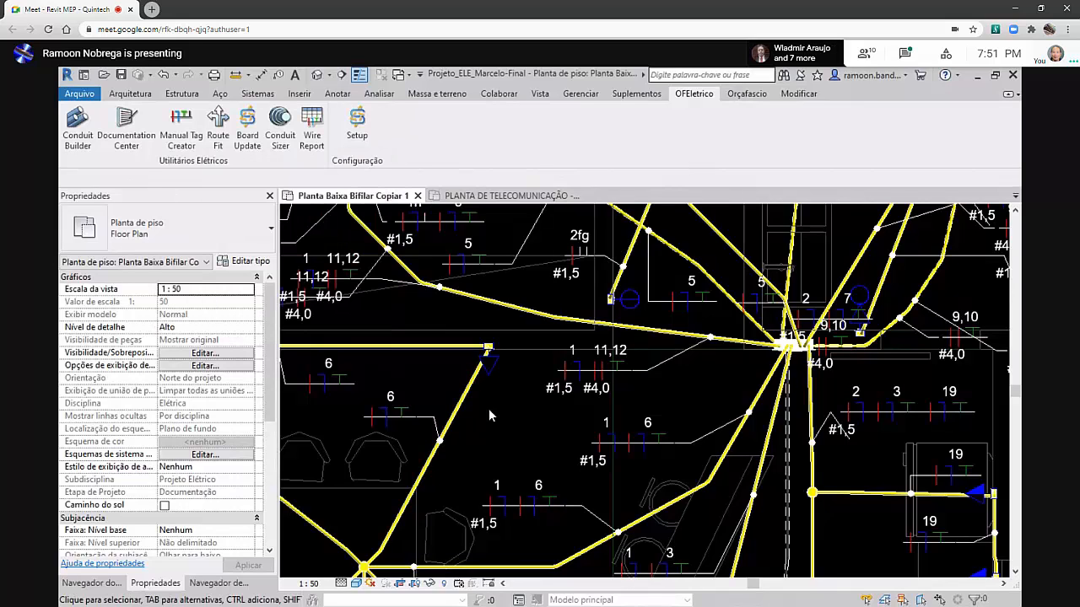
# Open the default 3D view of the electrical model and set its detail level to Alto
pyautogui.click(321, 74)
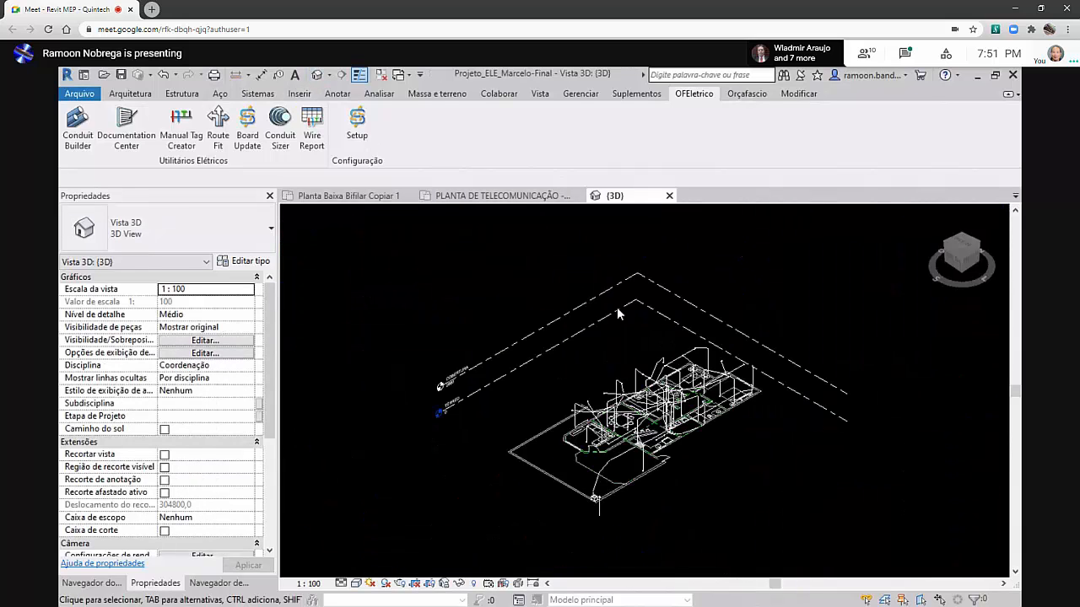
pyautogui.scroll(2, 659, 395)
pyautogui.scroll(1, 410, 572)
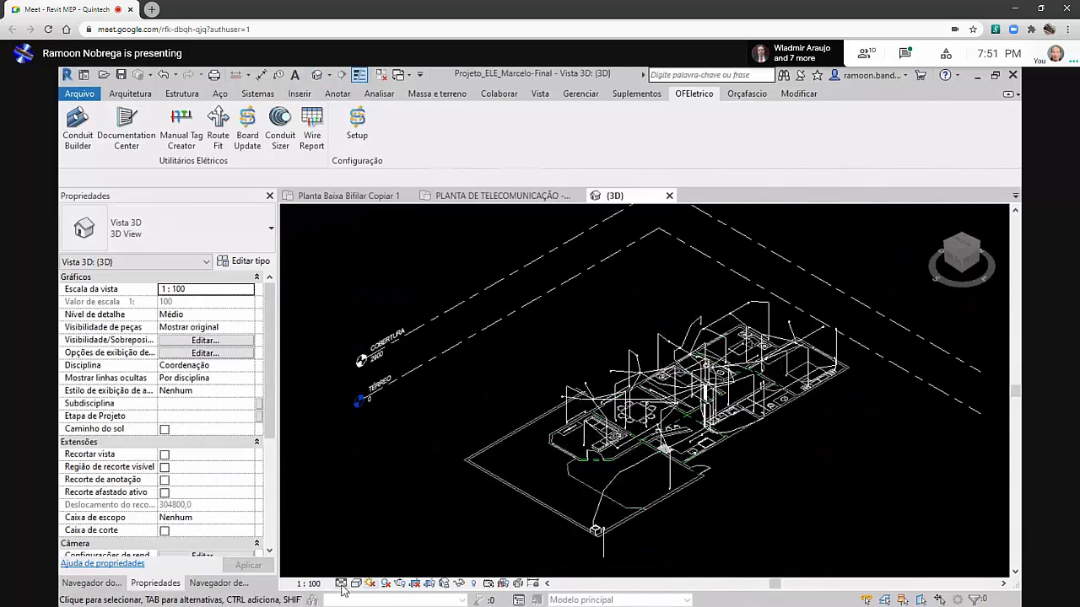
pyautogui.click(341, 583)
pyautogui.click(354, 569)
pyautogui.scroll(1, 713, 354)
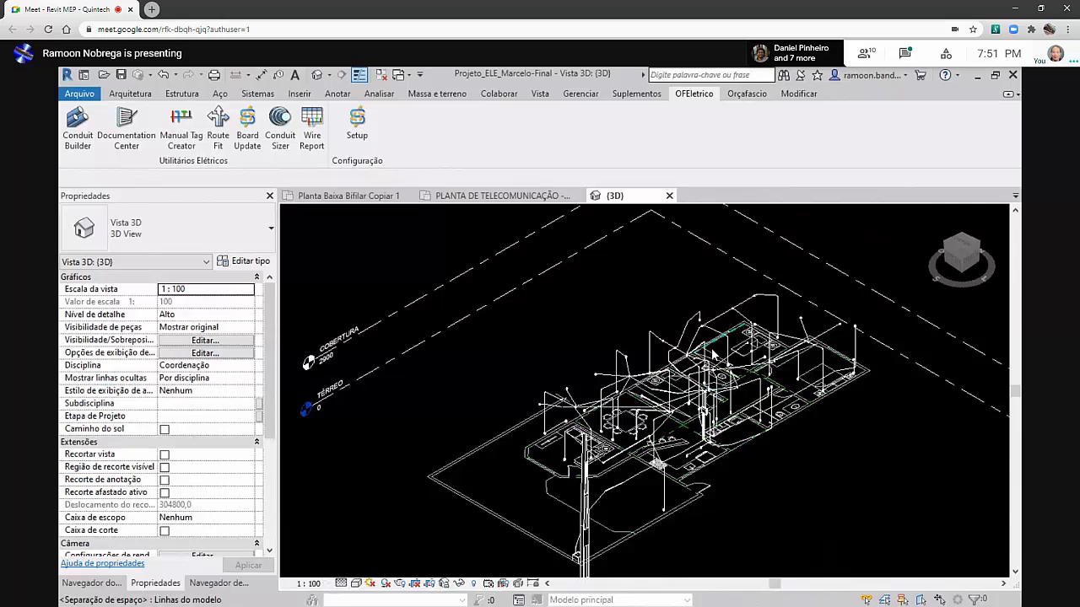
pyautogui.scroll(3, 712, 355)
# Lock the default 3D view in its current orientation, naming it fnxfng
pyautogui.click(460, 583)
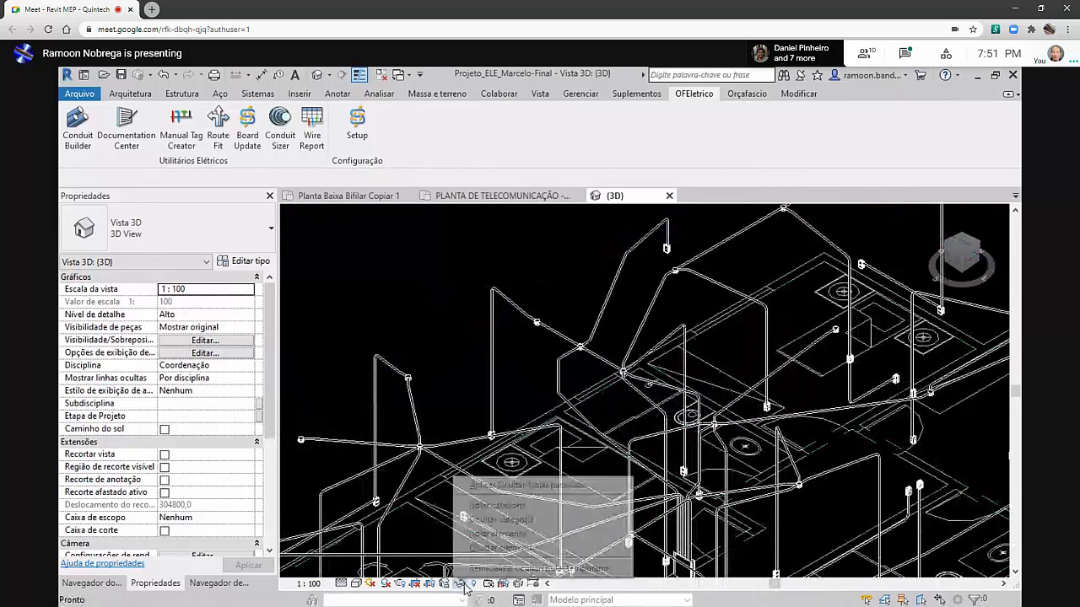
pyautogui.click(453, 587)
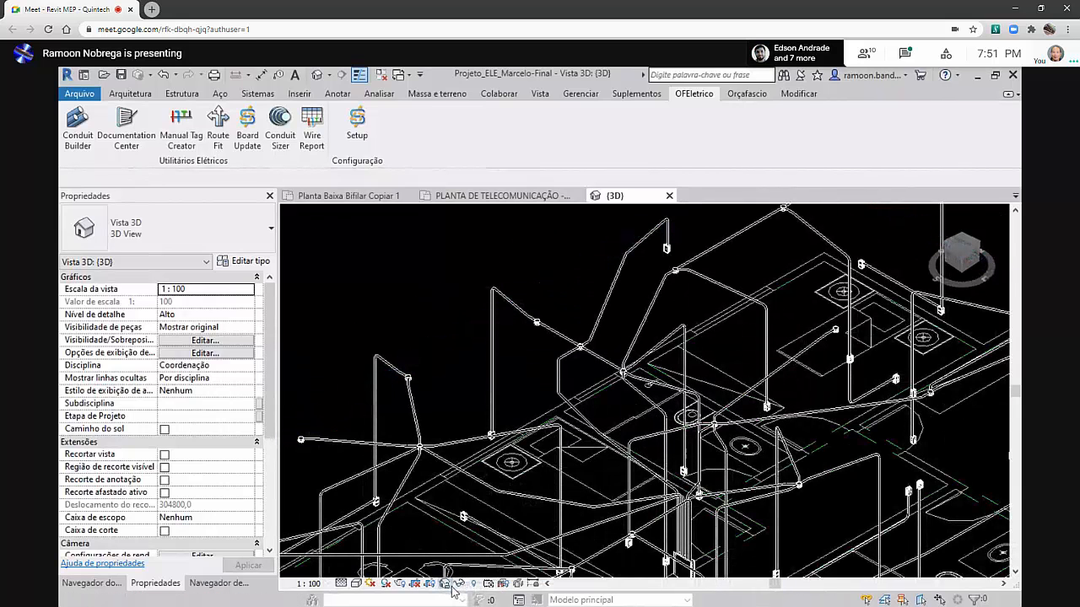
pyautogui.click(456, 584)
pyautogui.click(477, 541)
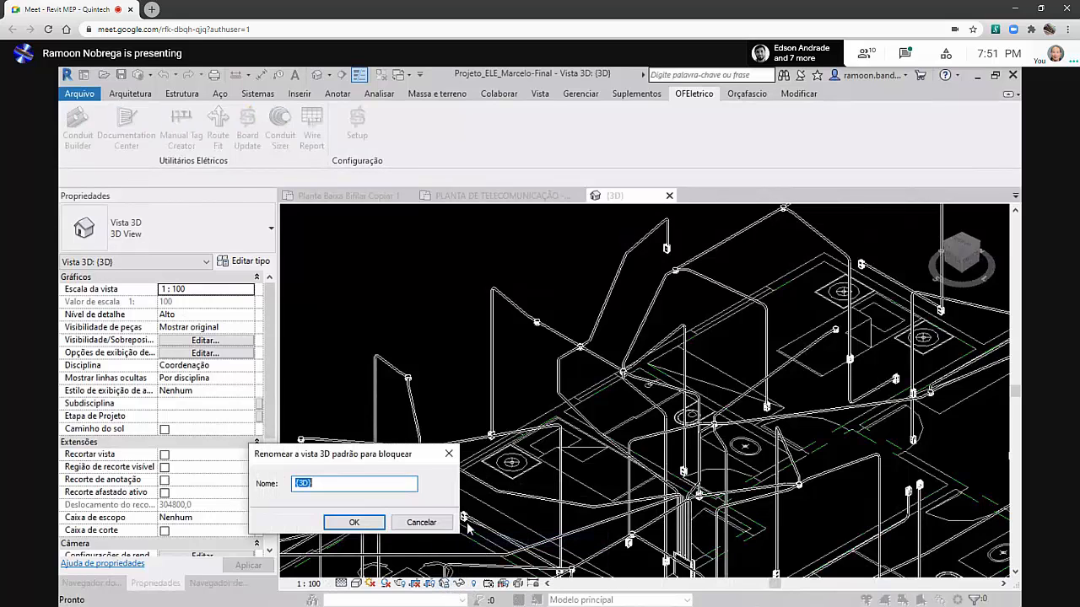
pyautogui.write('fnxfng')
pyautogui.click(354, 522)
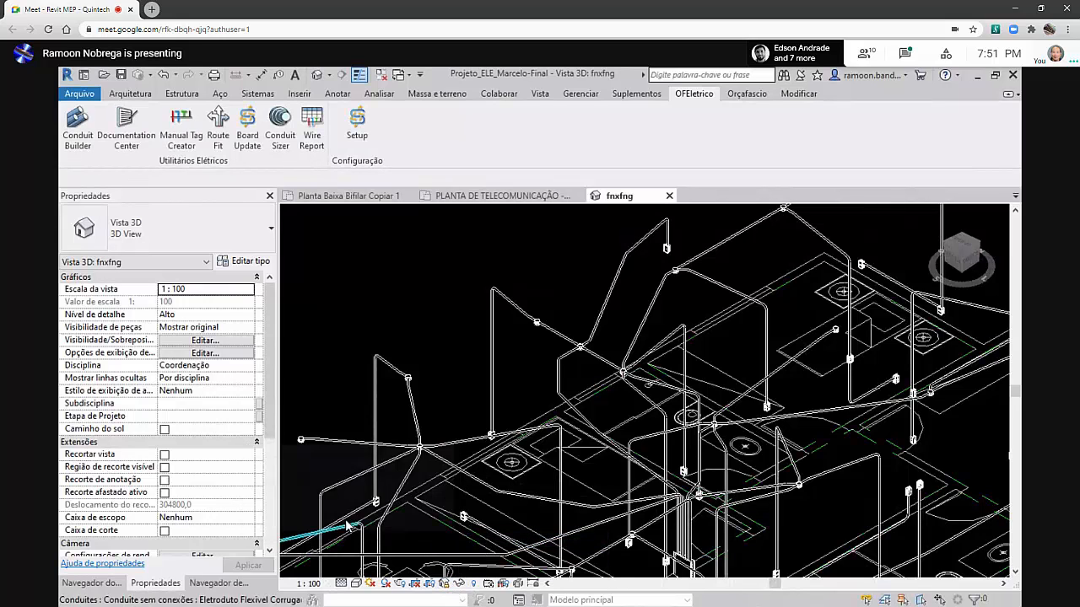
# Try to start manual conduit tagging in the 3D view with horizontal tags and no circuit section
pyautogui.click(218, 122)
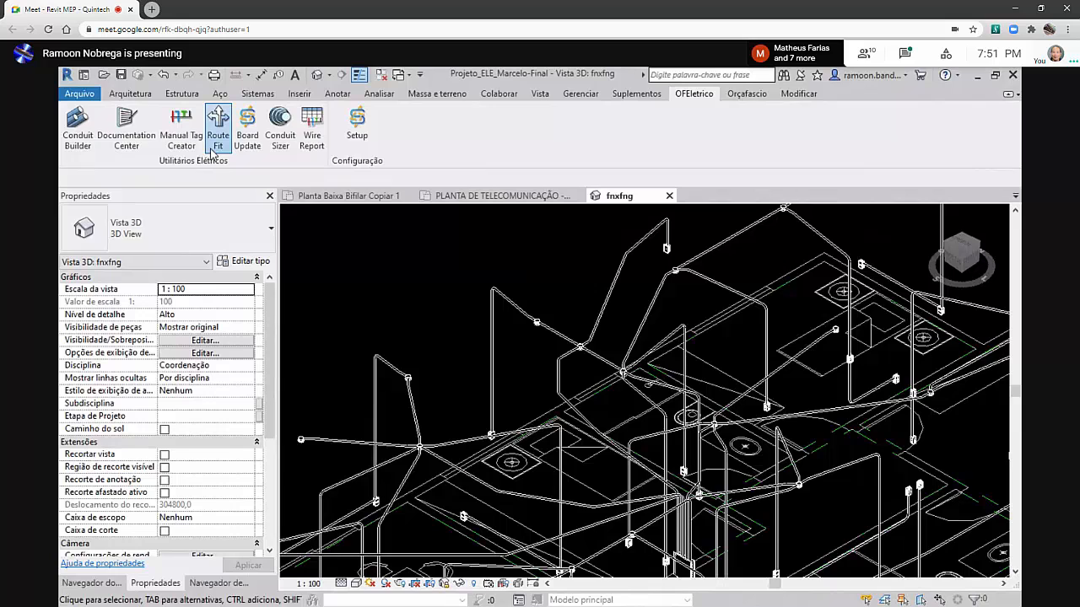
pyautogui.click(748, 257)
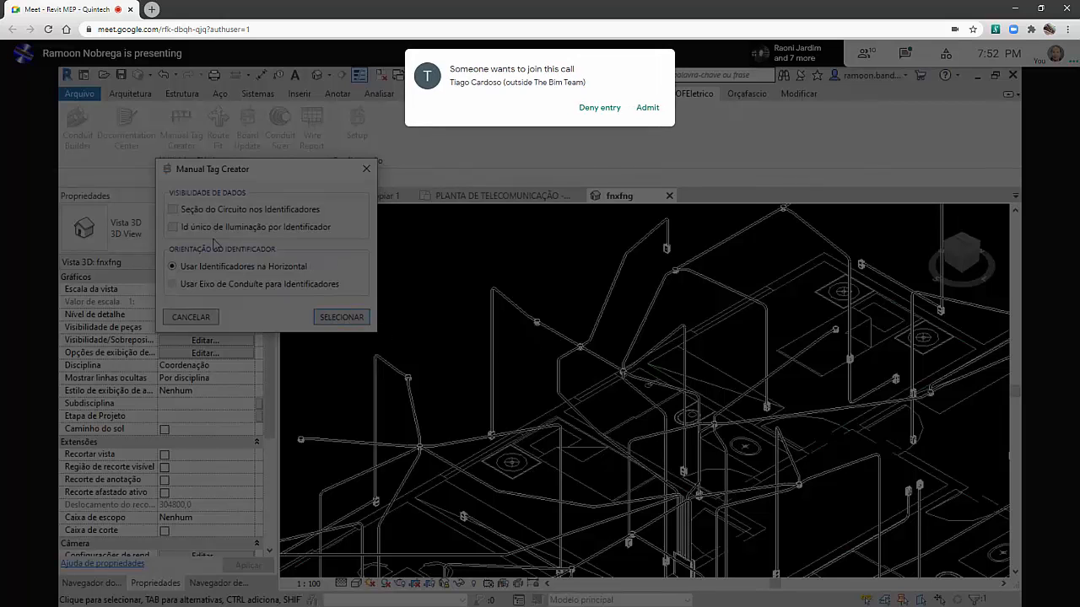
pyautogui.click(650, 109)
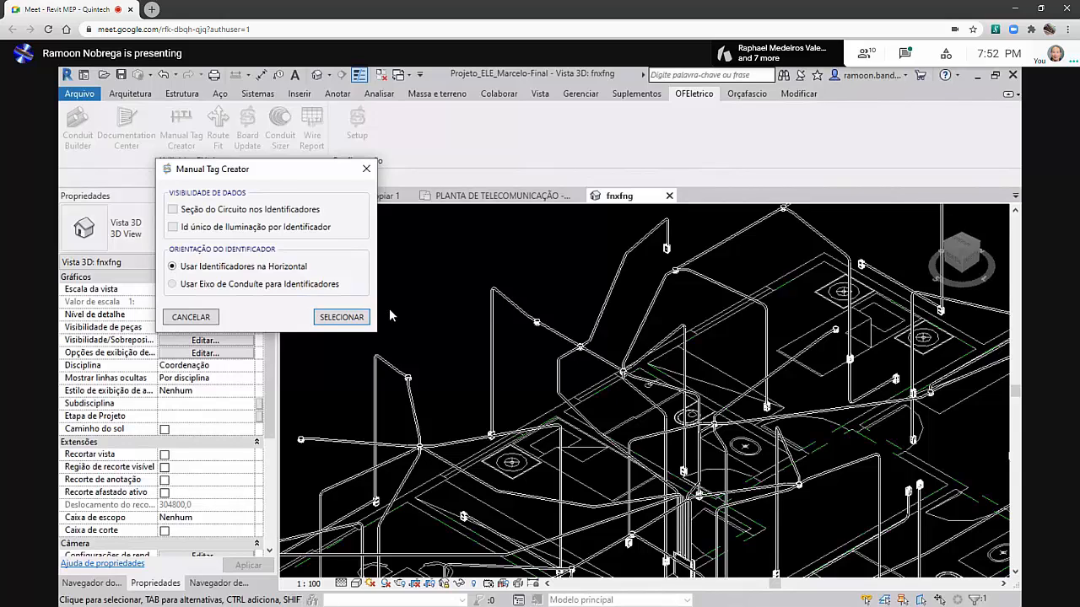
pyautogui.click(345, 317)
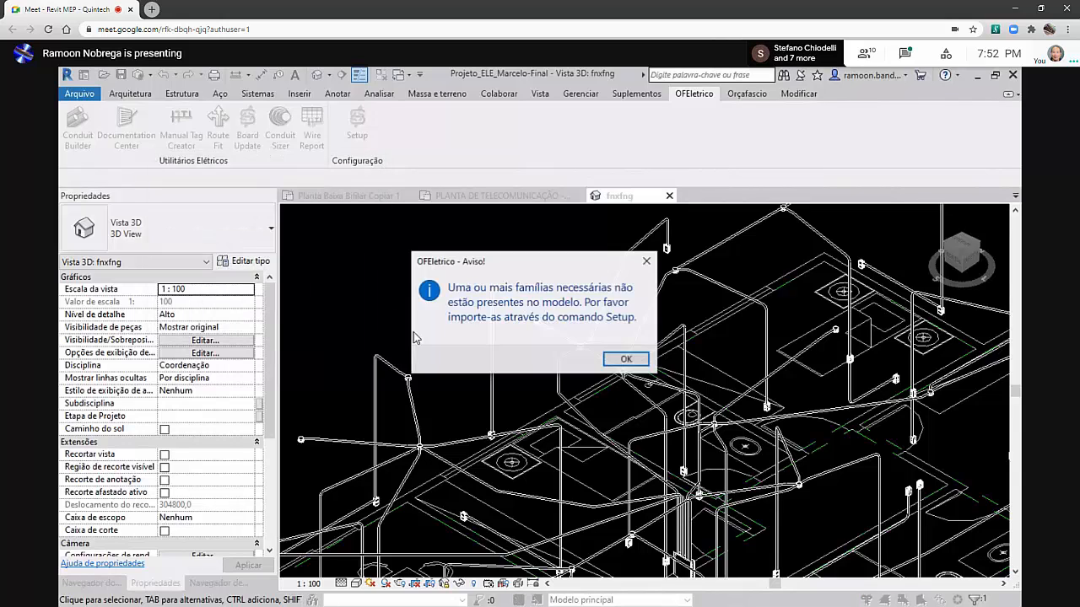
pyautogui.click(646, 260)
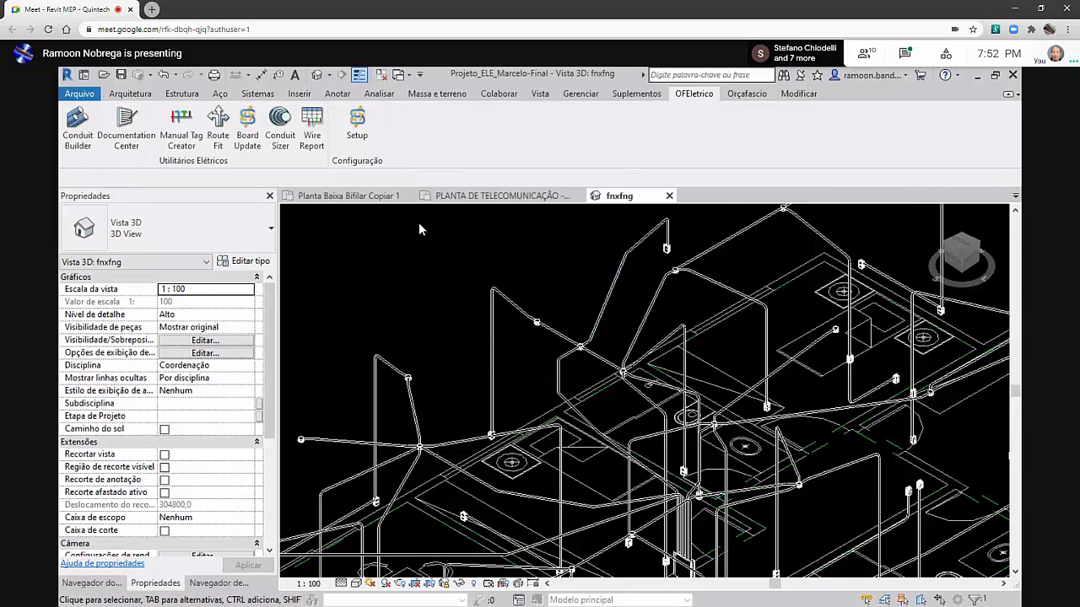
# Load the required OFEletrico families into the model through Setup, using Seção do Condutor Adotado (mm²) as the cable section parameter
pyautogui.click(357, 124)
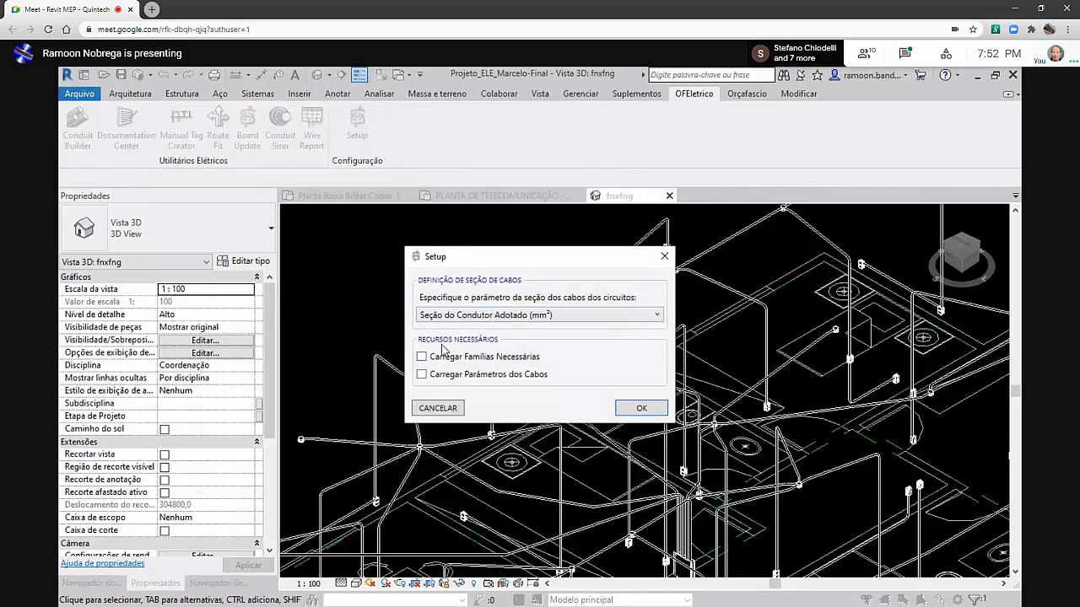
pyautogui.click(467, 316)
pyautogui.click(467, 317)
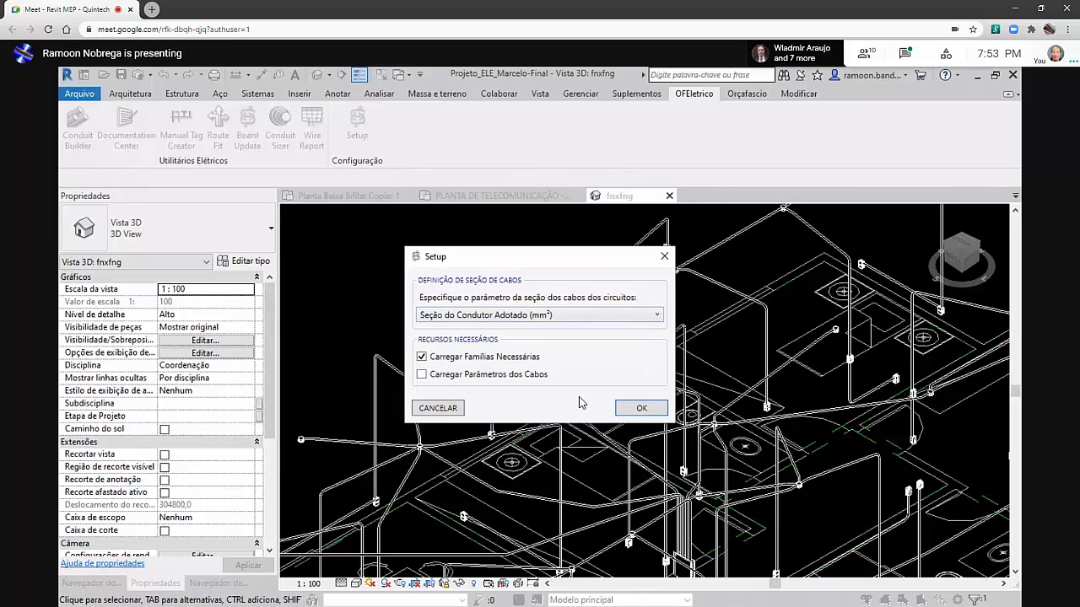
pyautogui.click(624, 408)
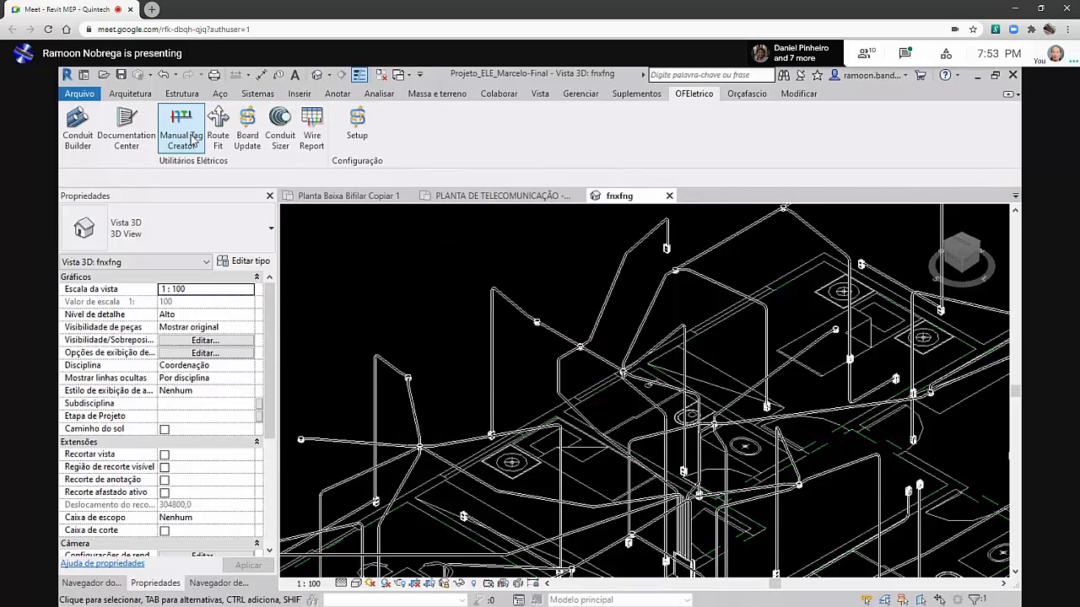
# Place a horizontal manual tag on the circuit 5 conduit in the 3D view, and delete that tag
pyautogui.click(190, 146)
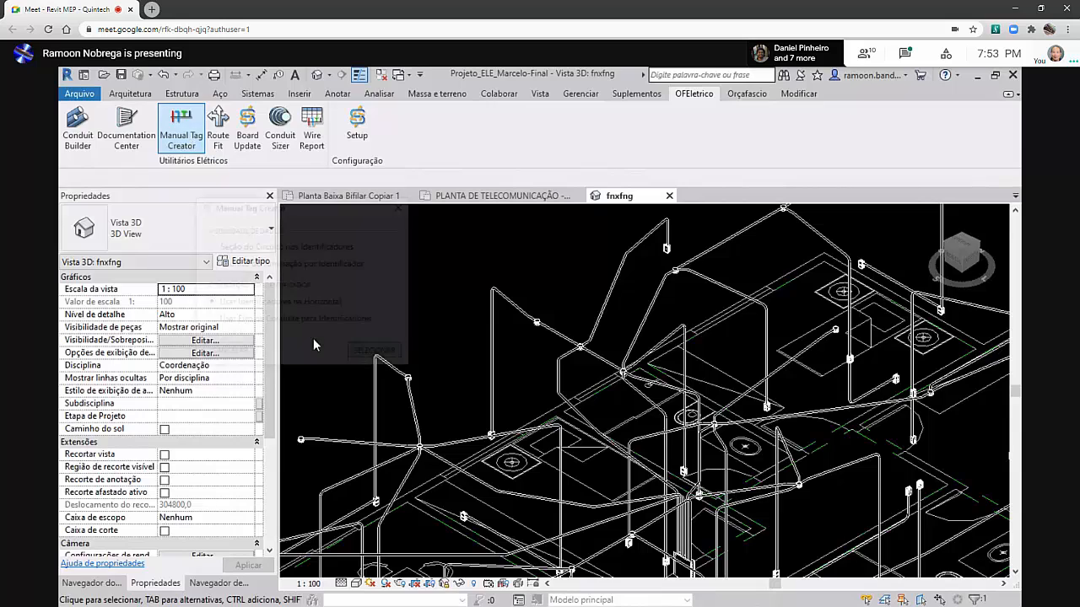
pyautogui.click(398, 356)
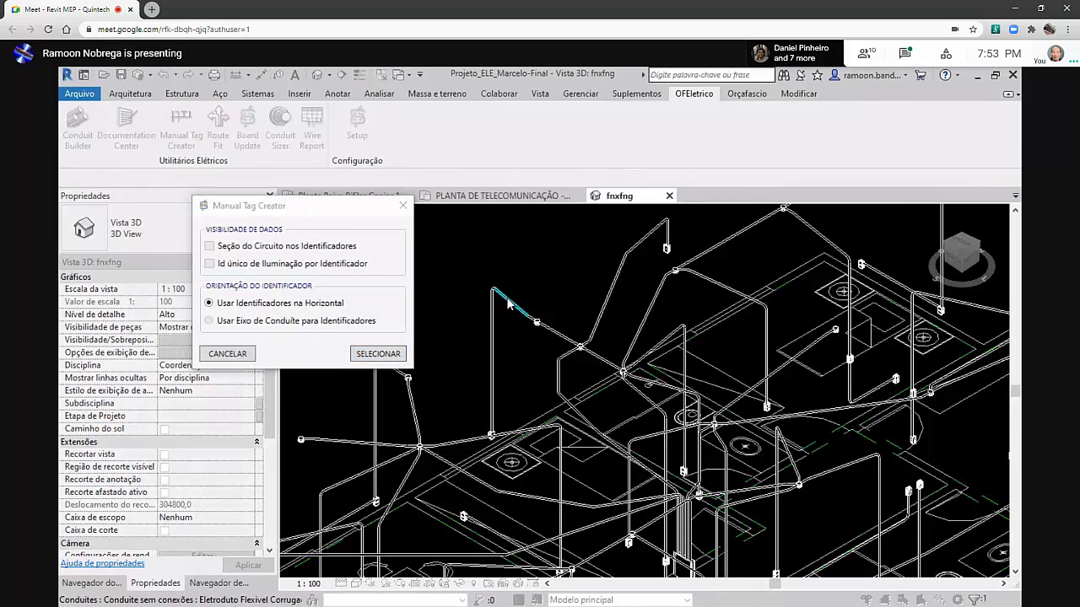
pyautogui.click(506, 299)
pyautogui.click(539, 242)
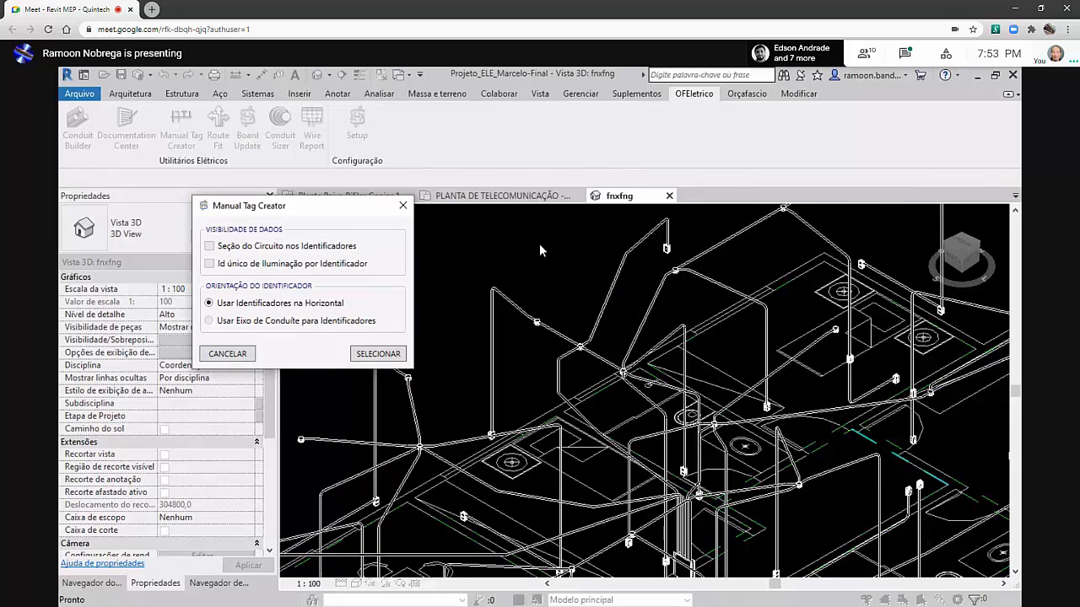
pyautogui.moveTo(548, 345); pyautogui.dragTo(541, 404, button='middle')
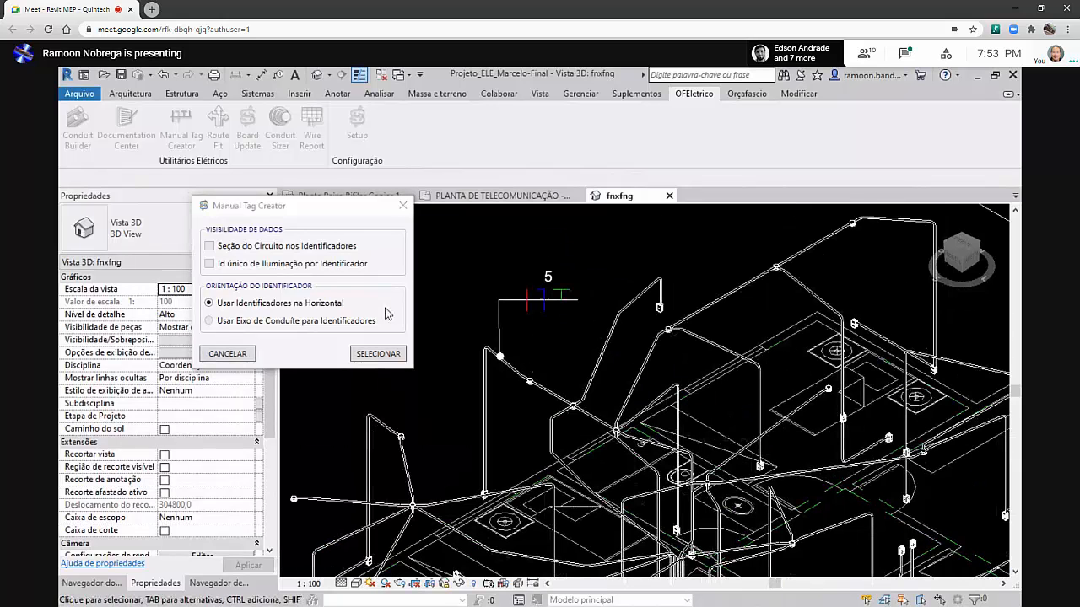
pyautogui.click(518, 305)
pyautogui.press('Delete')
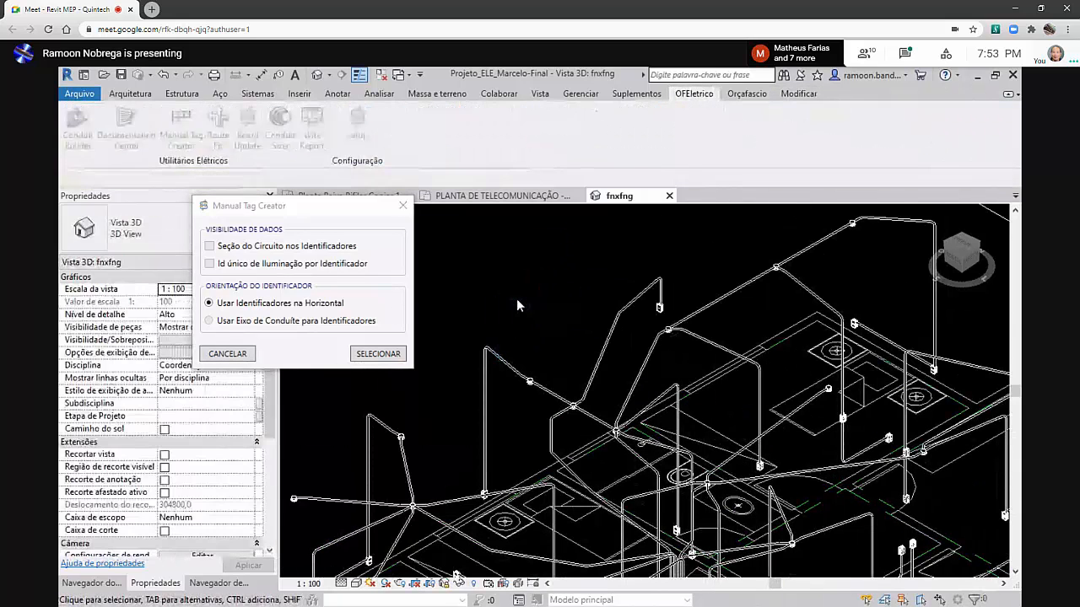
# Set the scale of the locked 3D view to 1:50
pyautogui.click(313, 575)
pyautogui.click(311, 584)
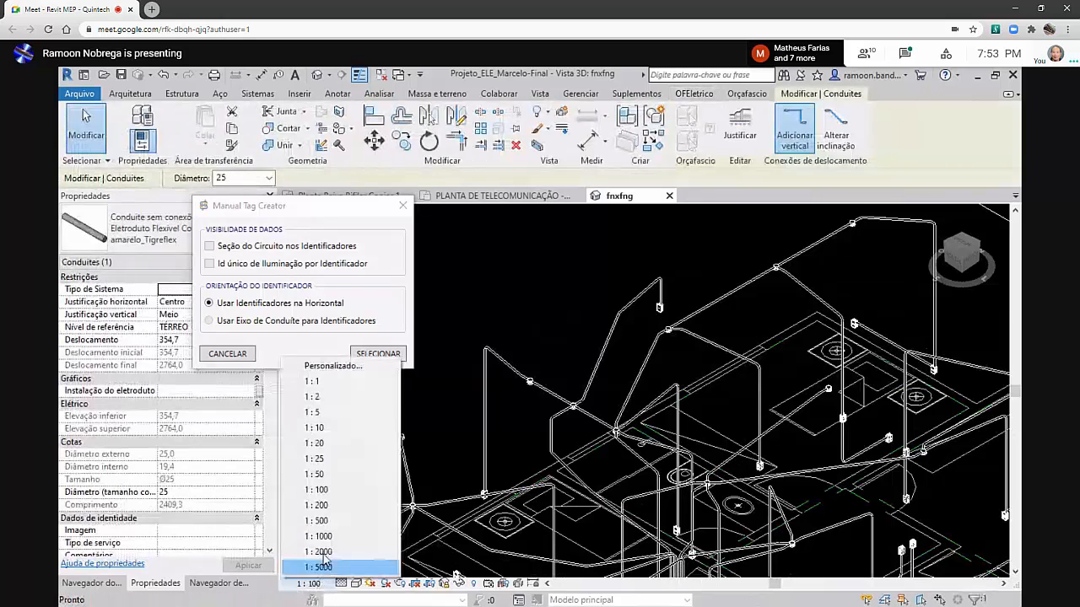
pyautogui.click(314, 474)
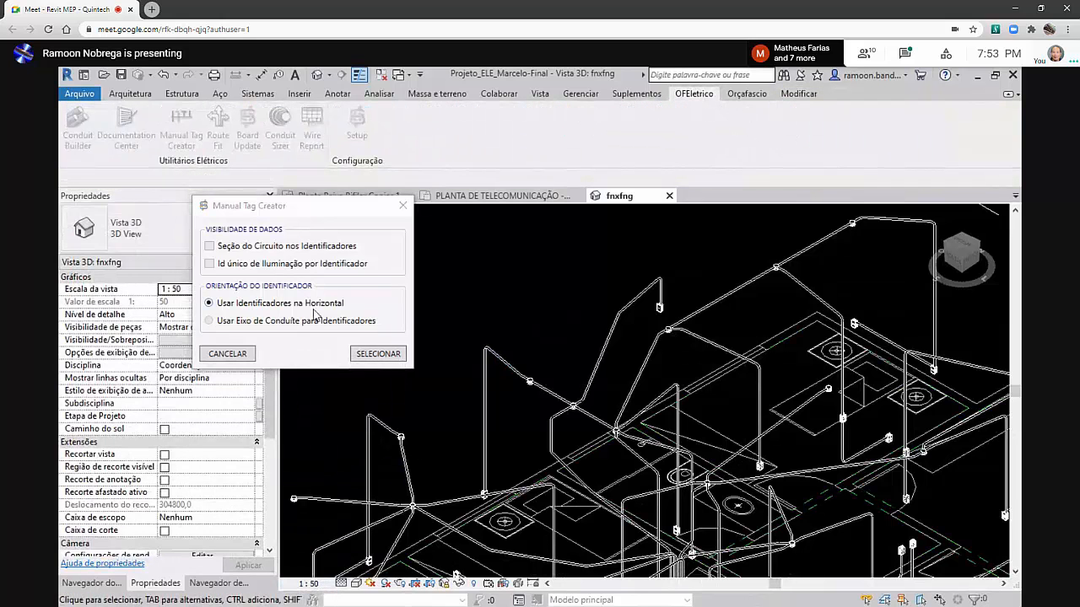
# Place horizontal manual tags on the circuit 5 conduit and on the lower segment carrying circuits 11 and 12
pyautogui.click(379, 353)
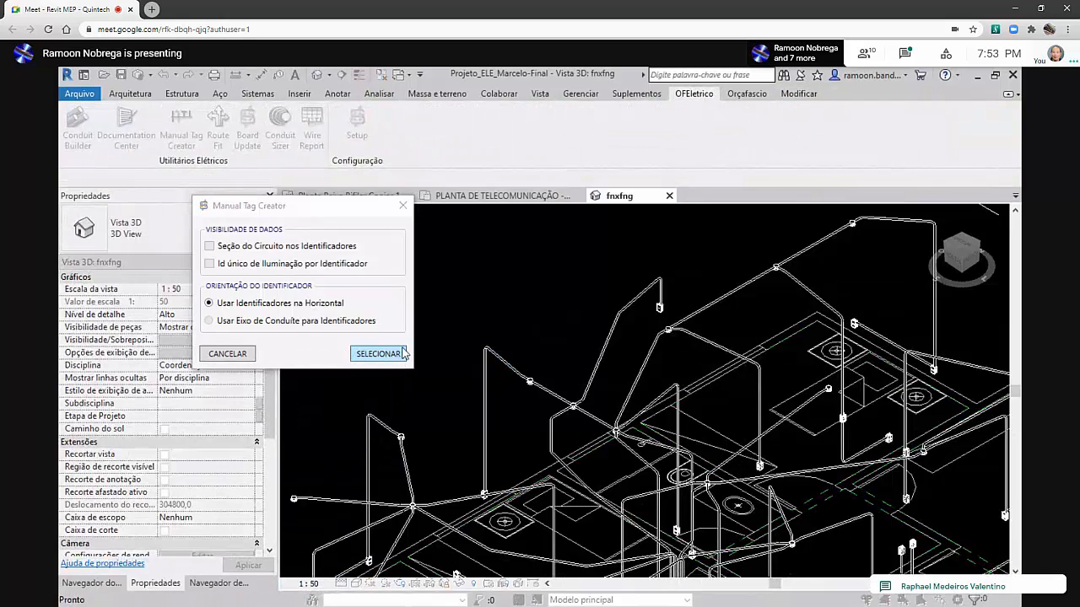
pyautogui.click(510, 368)
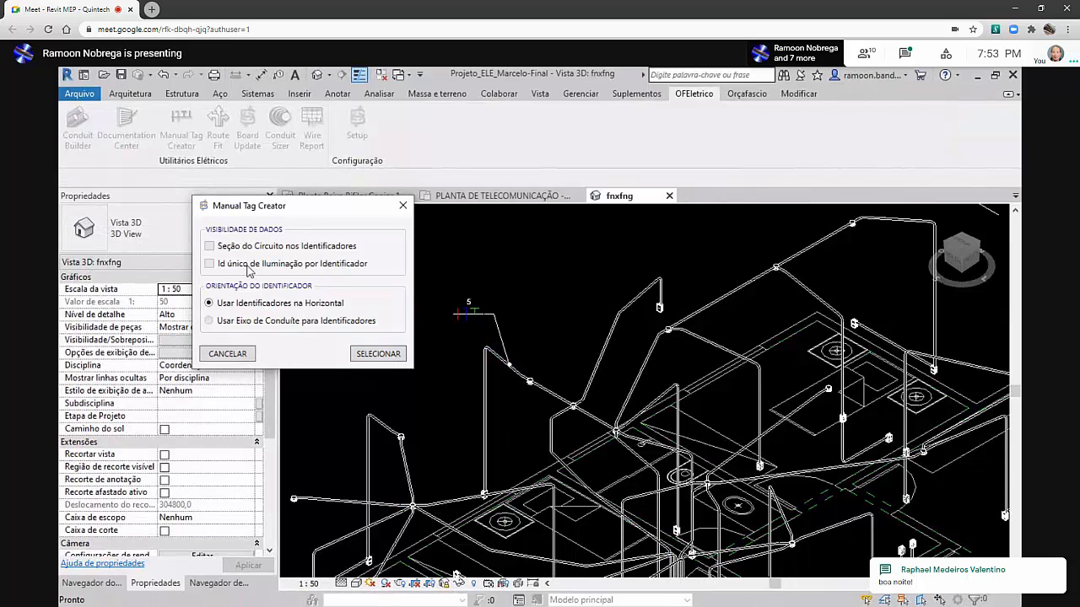
pyautogui.click(379, 355)
pyautogui.scroll(2, 608, 346)
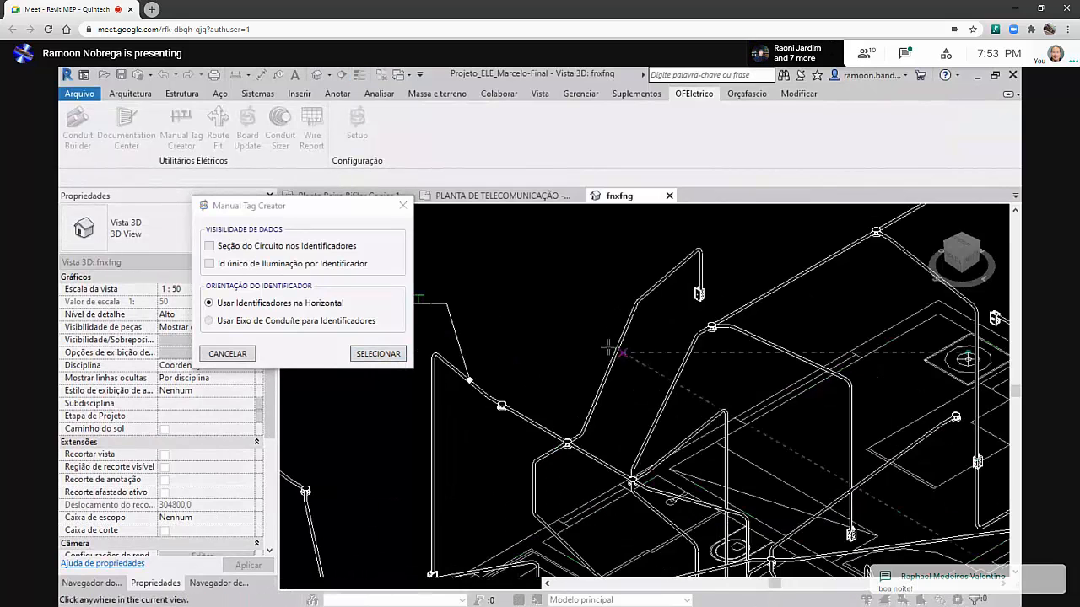
pyautogui.click(609, 348)
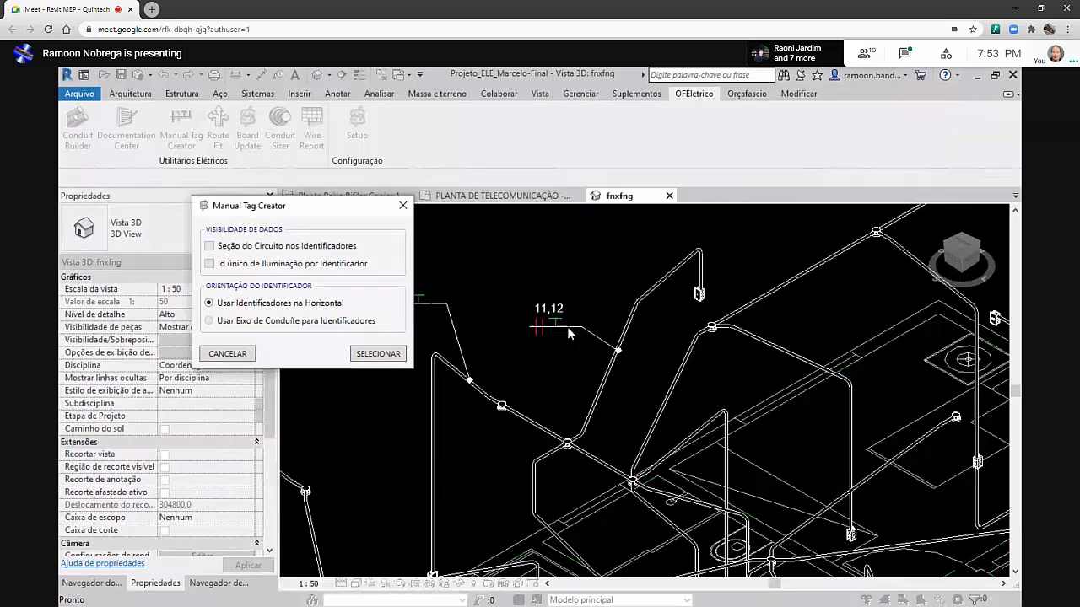
# Tag the upper segment carrying circuits 11 and 12 and the conduit for circuits 1 and 5, and close Manual Tag Creator
pyautogui.click(659, 281)
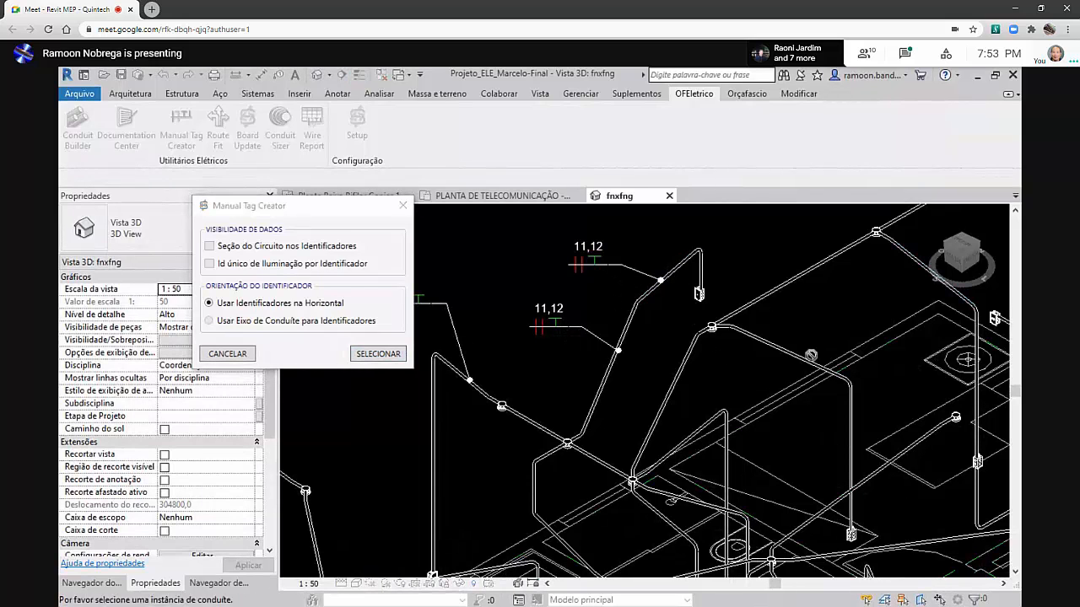
pyautogui.click(793, 280)
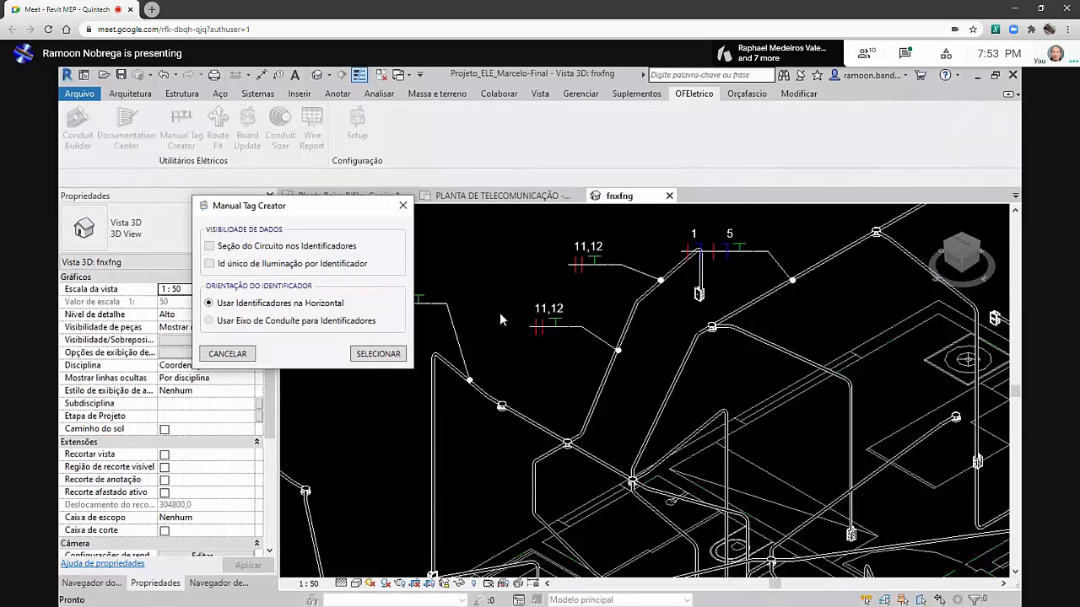
pyautogui.click(378, 353)
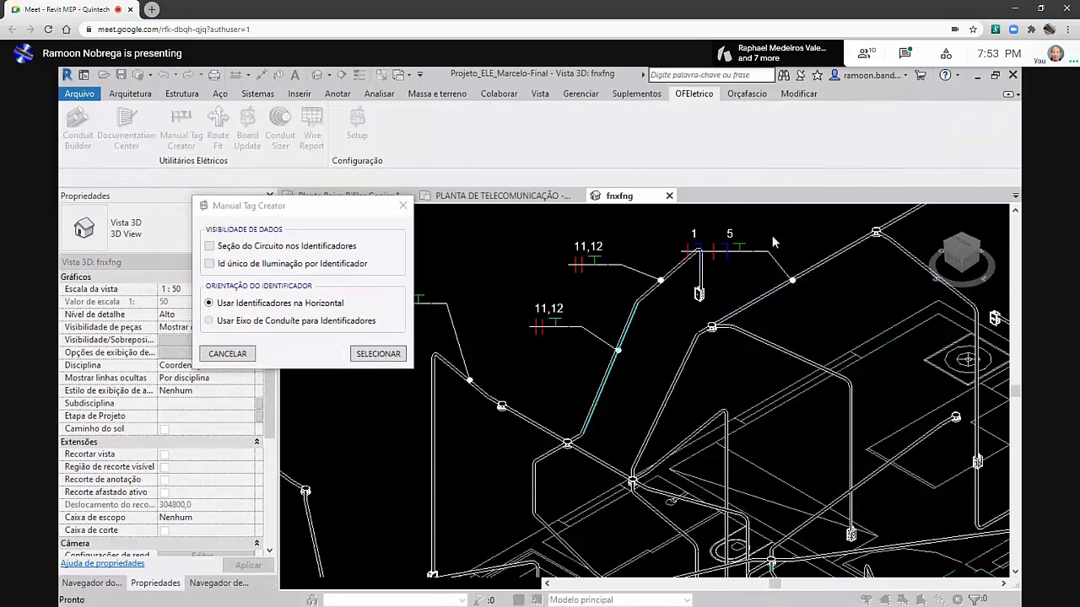
pyautogui.scroll(-4, 804, 284)
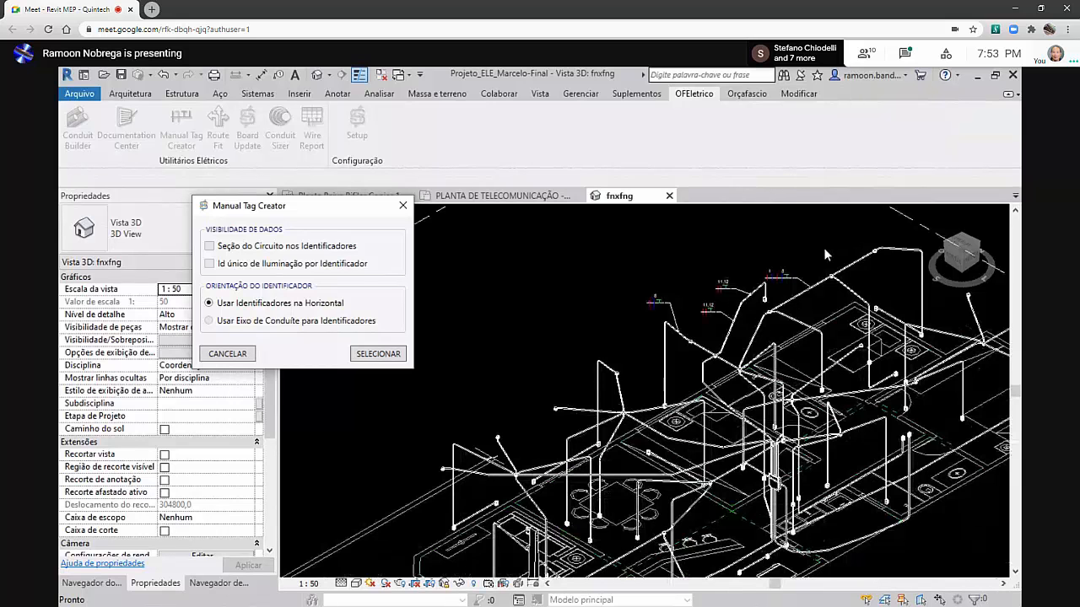
pyautogui.scroll(3, 839, 226)
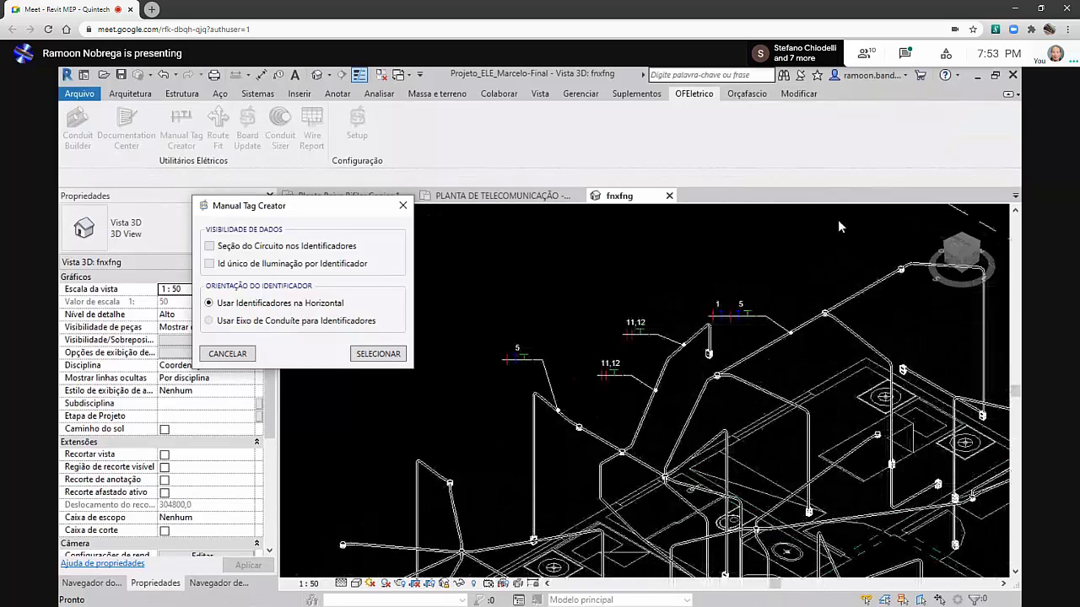
pyautogui.scroll(3, 733, 367)
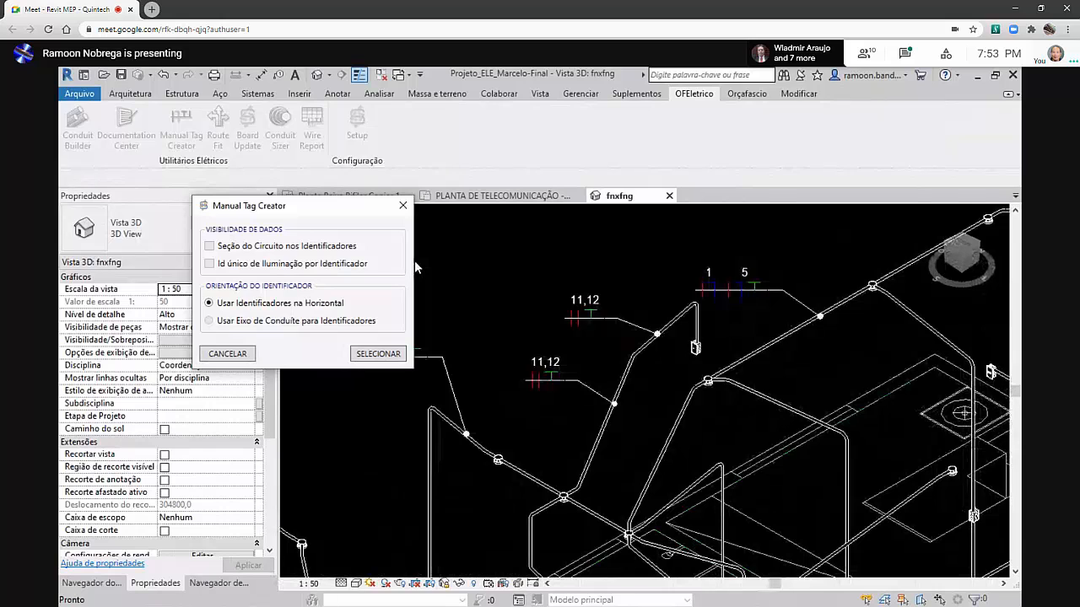
pyautogui.click(403, 207)
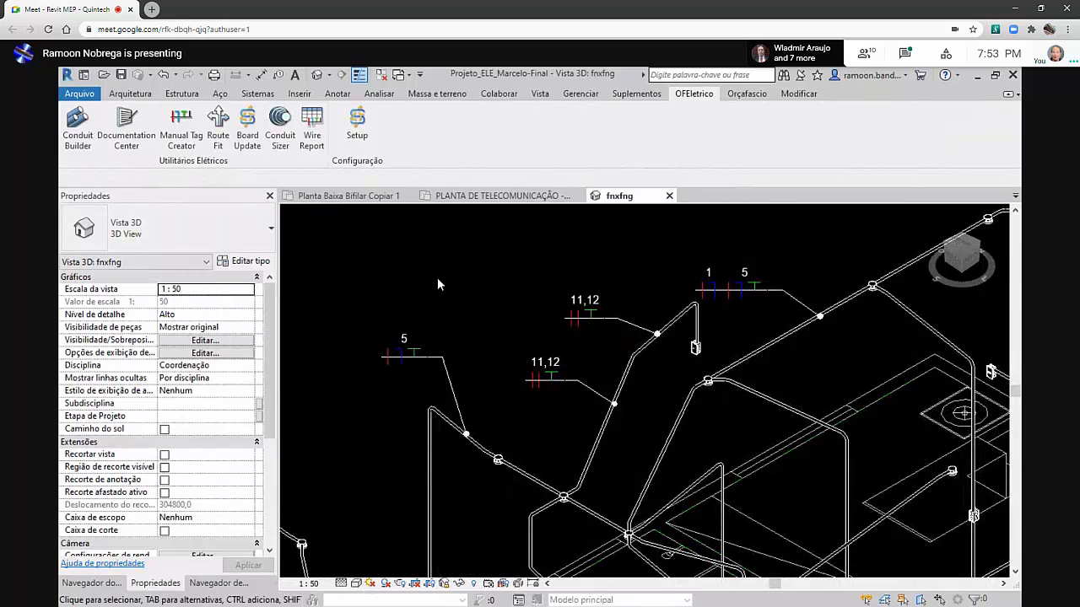
# Examine the circuit numbers and conductor symbols on the new conduit tags across the isometric view
pyautogui.scroll(-6, 507, 310)
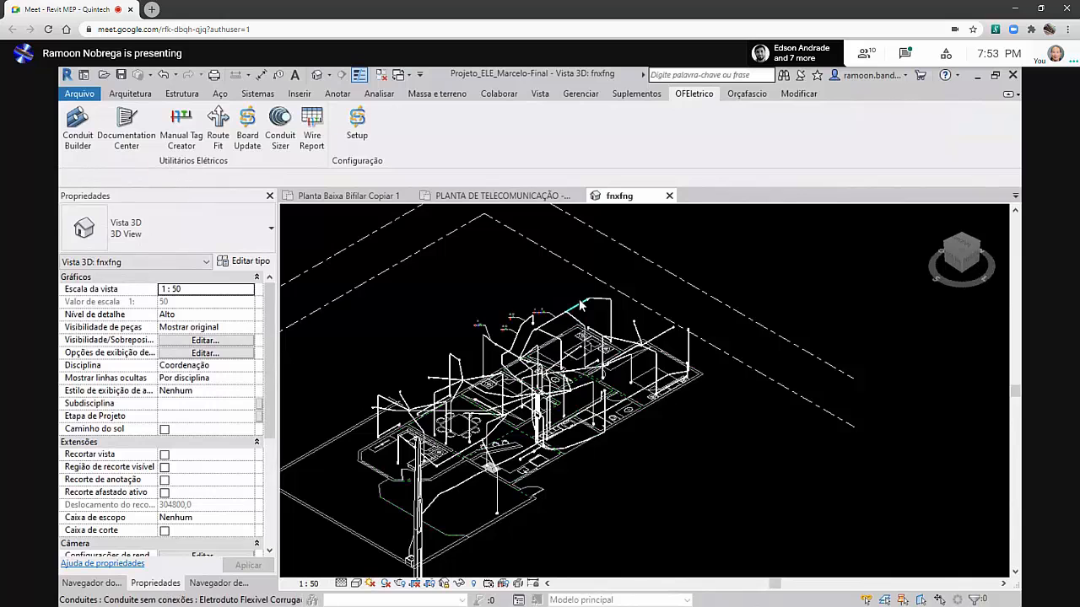
pyautogui.scroll(4, 575, 278)
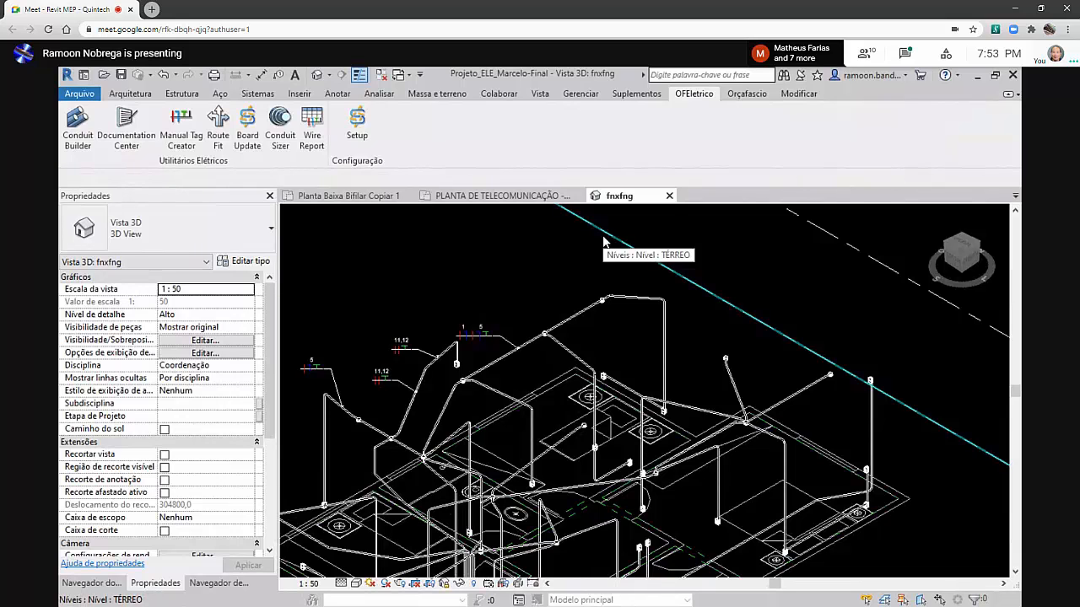
pyautogui.scroll(3, 398, 354)
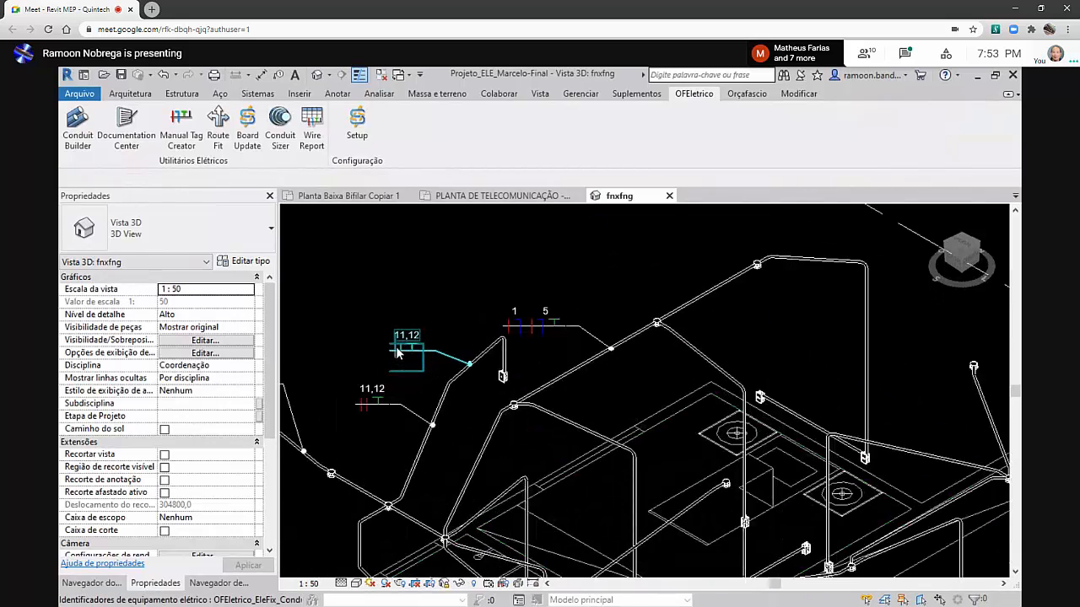
pyautogui.scroll(2, 397, 355)
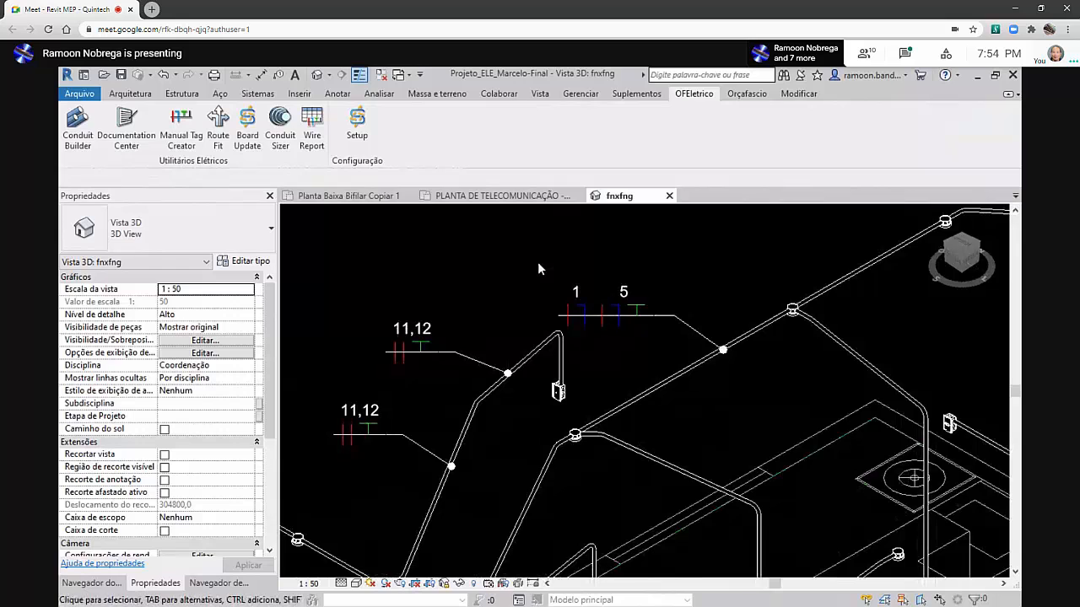
pyautogui.click(576, 305)
pyautogui.click(604, 241)
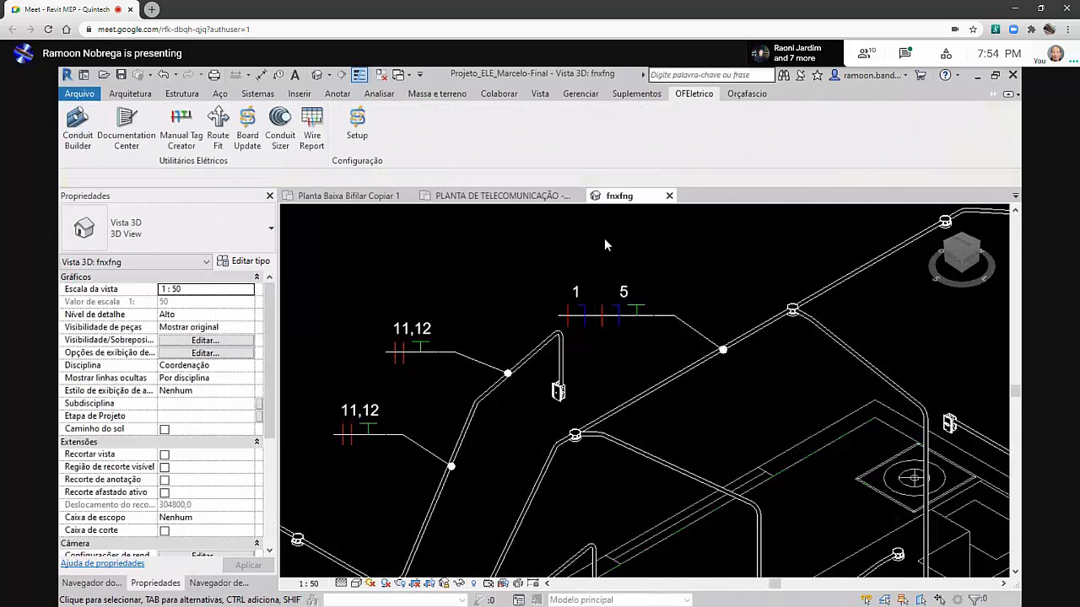
pyautogui.click(620, 305)
pyautogui.click(647, 262)
pyautogui.scroll(-4, 646, 261)
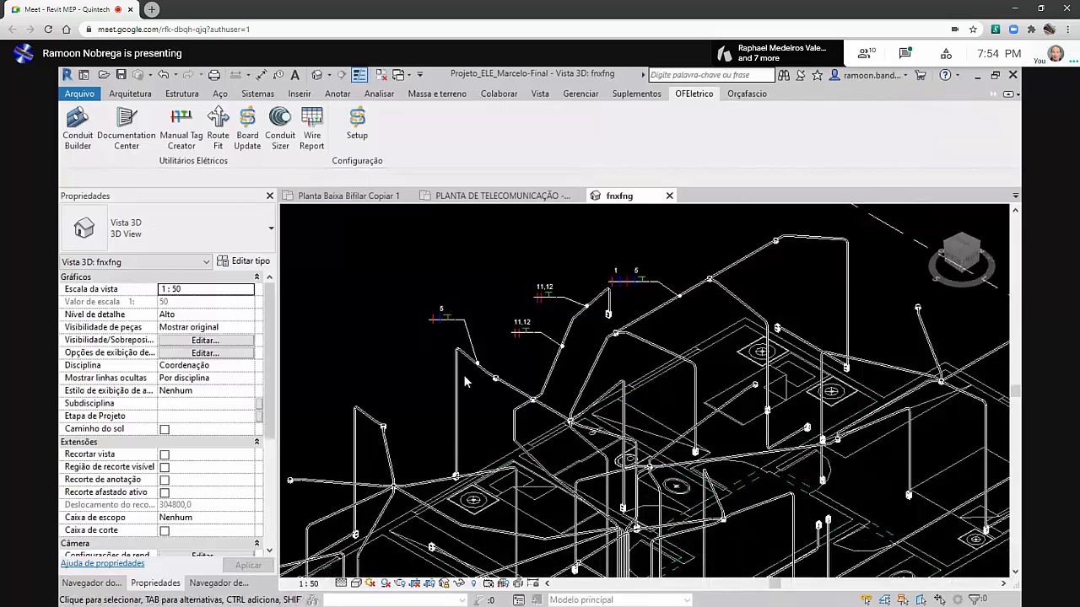
pyautogui.scroll(-2, 488, 337)
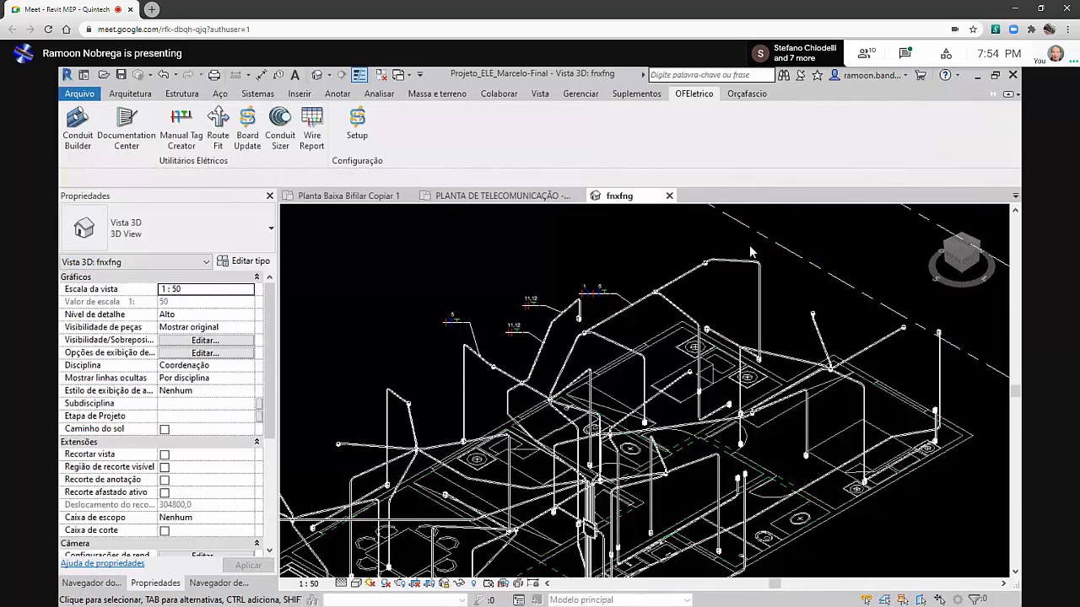
pyautogui.scroll(2, 750, 251)
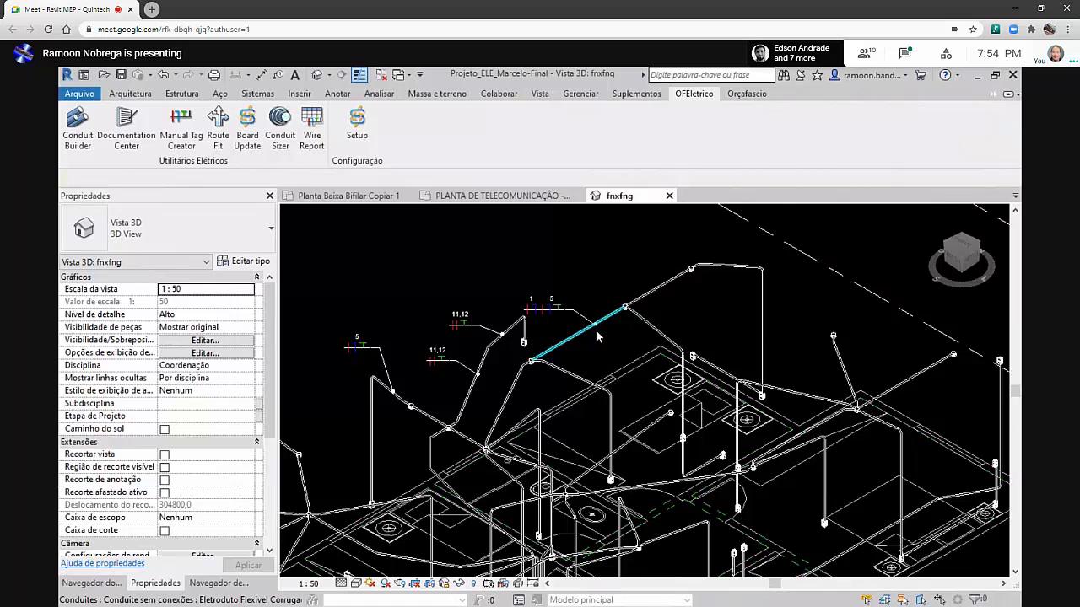
pyautogui.scroll(-2, 587, 337)
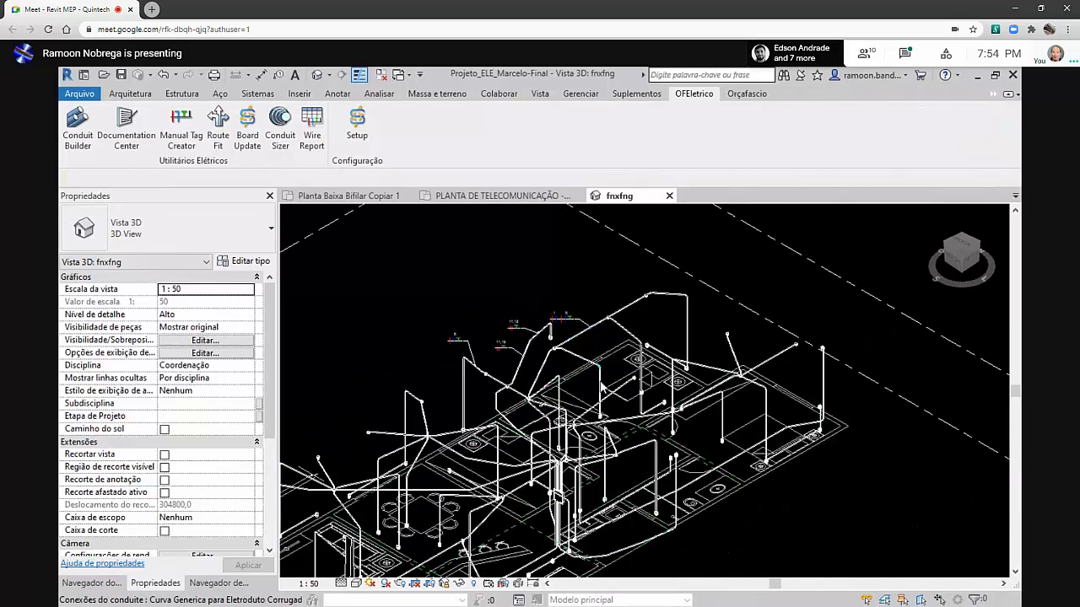
# Inspect the family, type and leader settings of the circuit 5 tag beside circuit 1 in the 3D view
pyautogui.scroll(2, 611, 314)
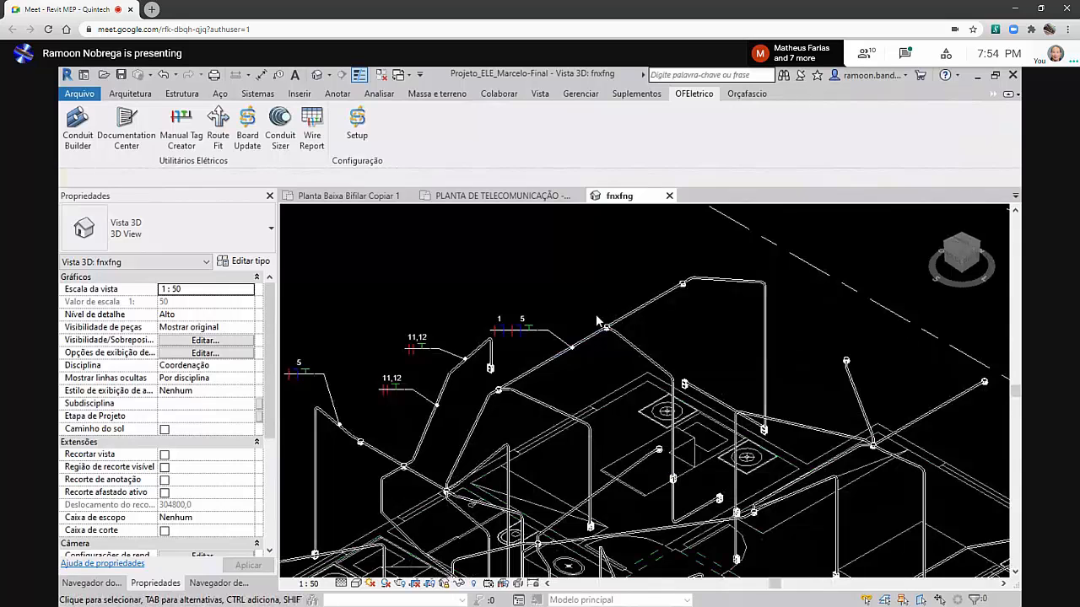
pyautogui.click(537, 325)
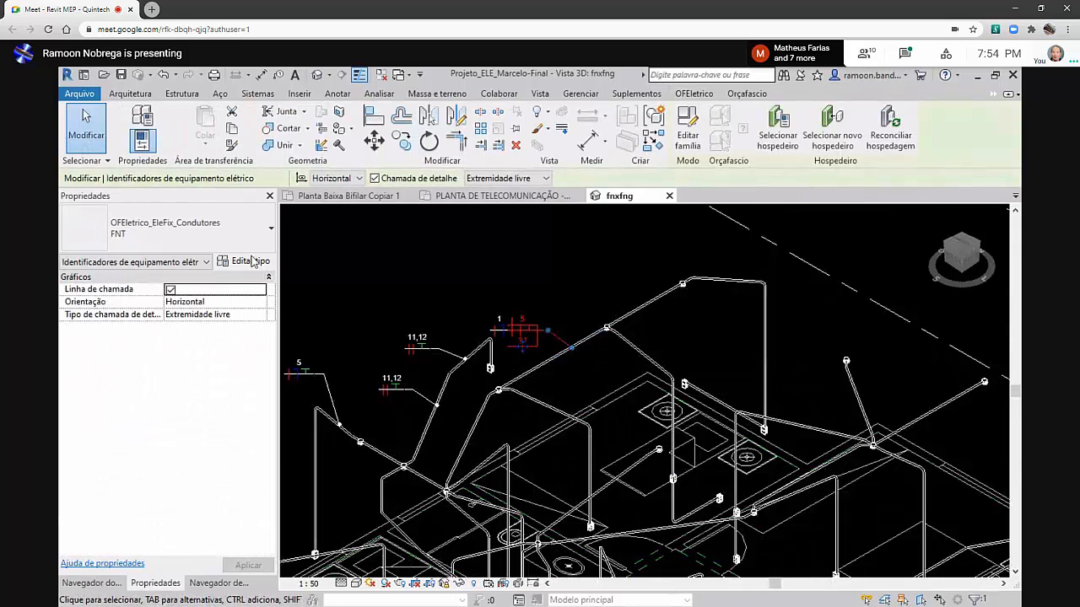
pyautogui.click(242, 228)
pyautogui.click(242, 228)
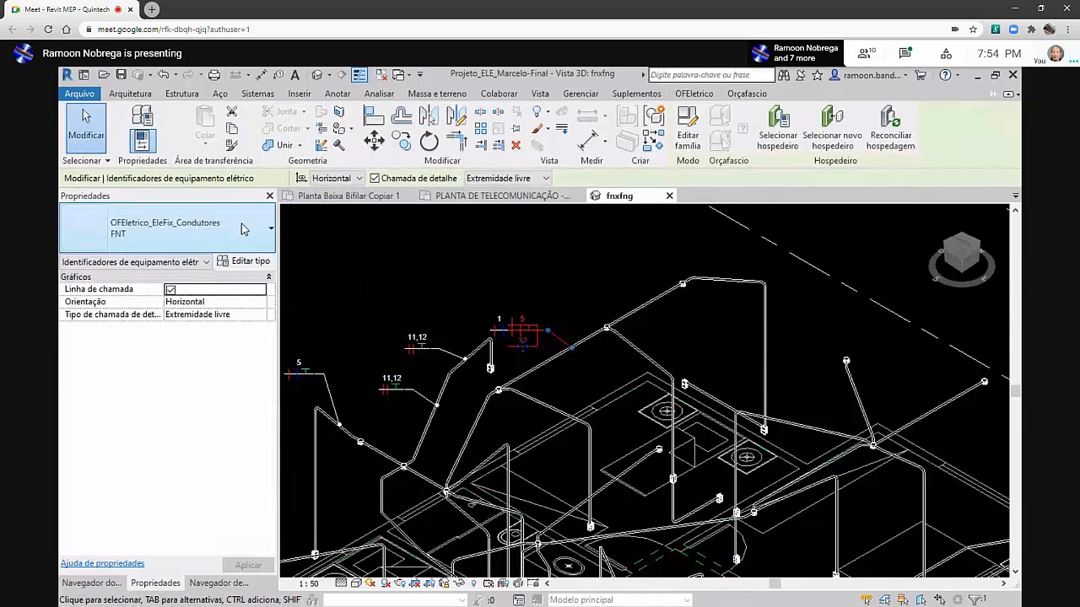
pyautogui.click(242, 228)
pyautogui.click(242, 228)
pyautogui.click(581, 301)
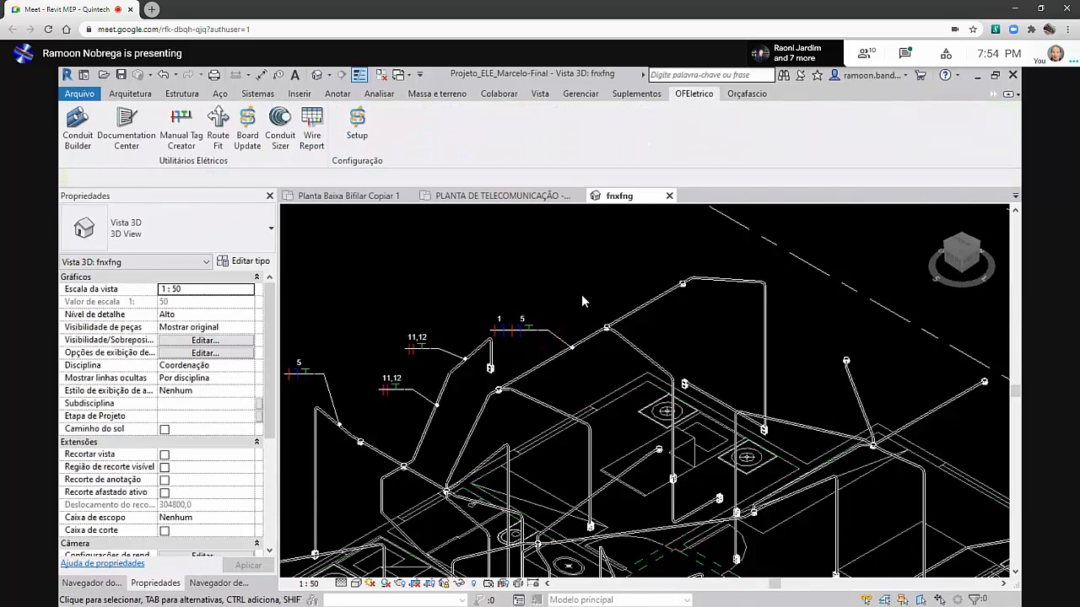
pyautogui.click(534, 329)
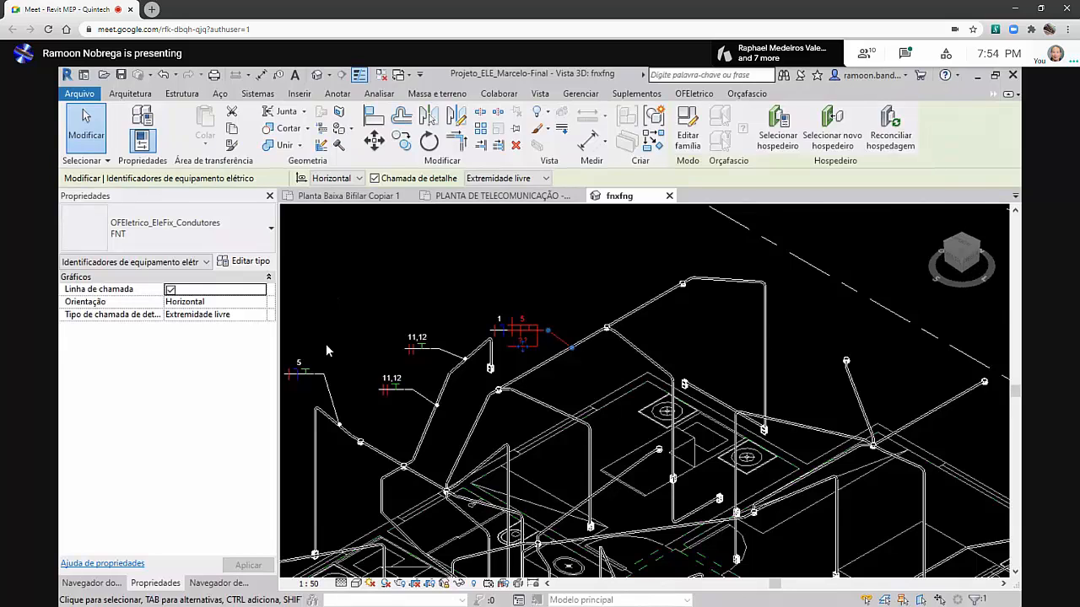
# Inspect the properties of the circuit 1 conductor annotation beside circuits 11,12 in the Planta Baixa Bifilar Copiar 1 floor plan
pyautogui.click(491, 198)
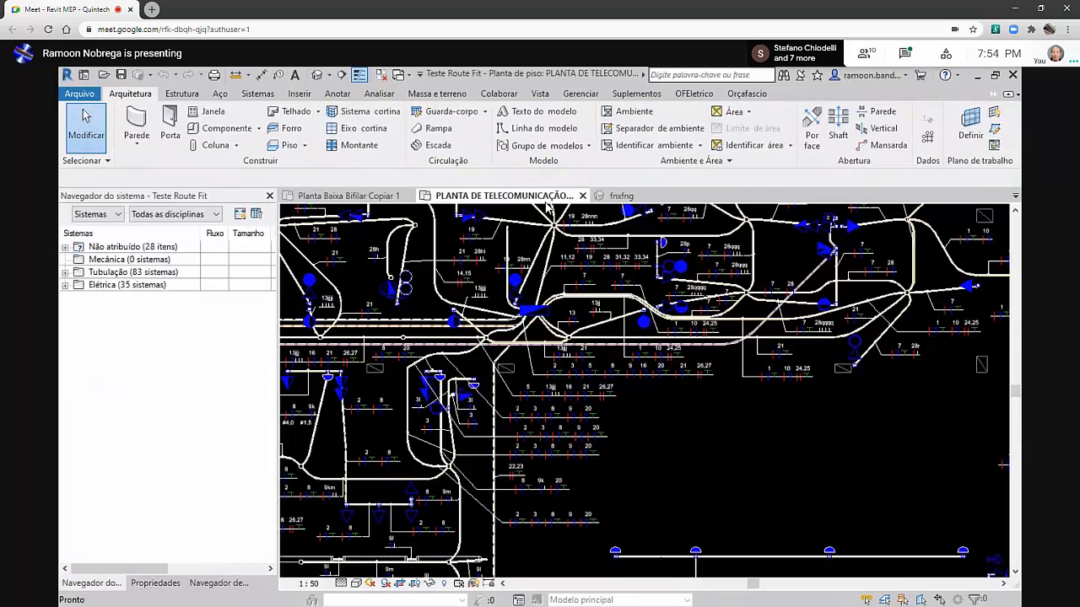
pyautogui.click(378, 199)
pyautogui.click(561, 386)
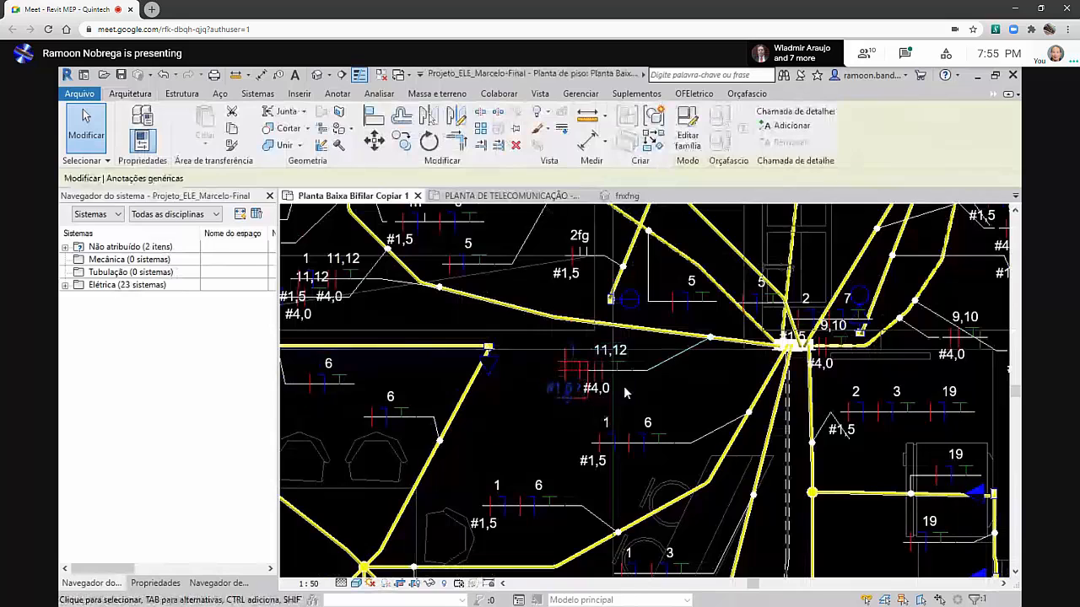
pyautogui.click(161, 582)
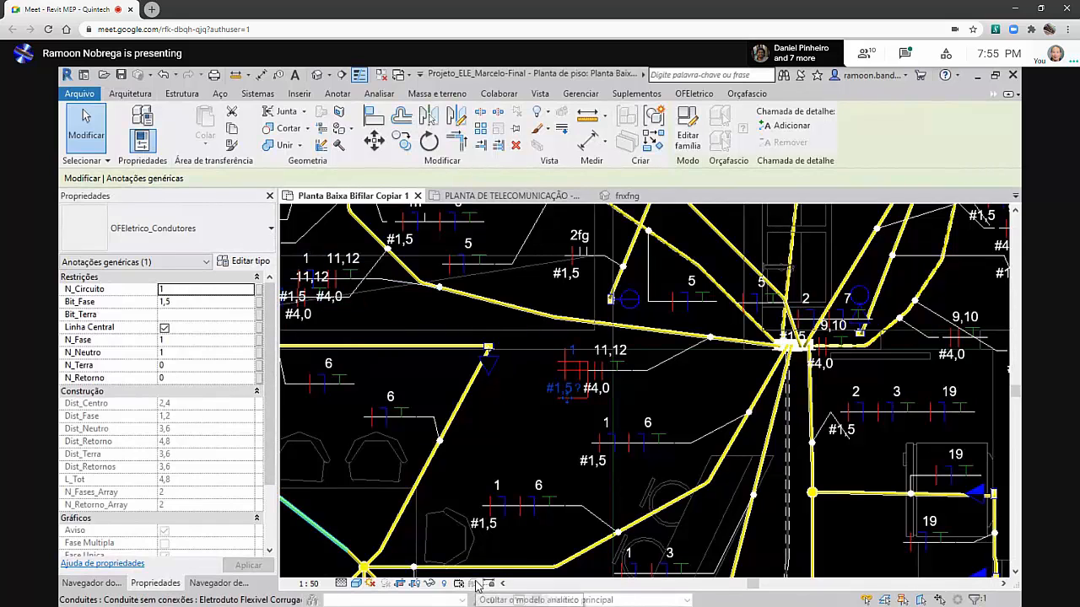
# Compare the tag families used for circuits 5 and 1 on their shared conduit in the fnxfng 3D view
pyautogui.click(616, 198)
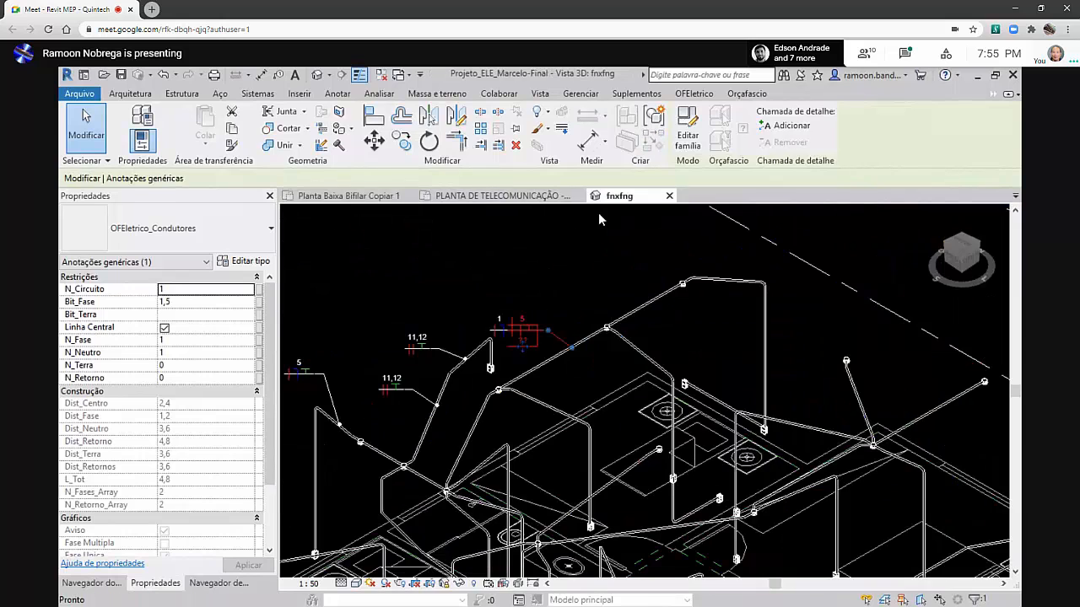
pyautogui.click(533, 274)
pyautogui.scroll(3, 524, 312)
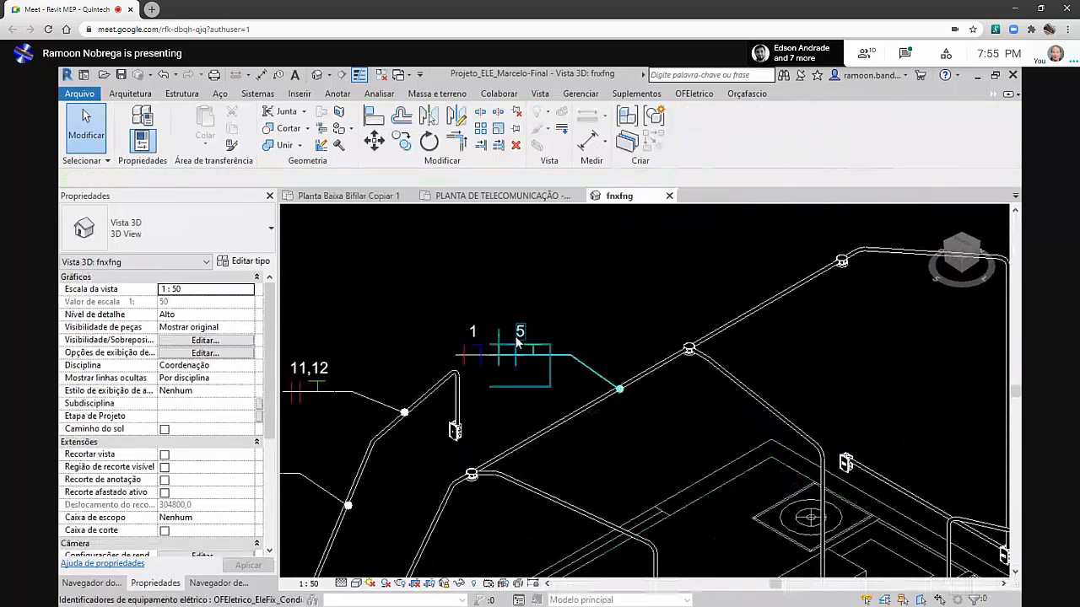
pyautogui.click(519, 354)
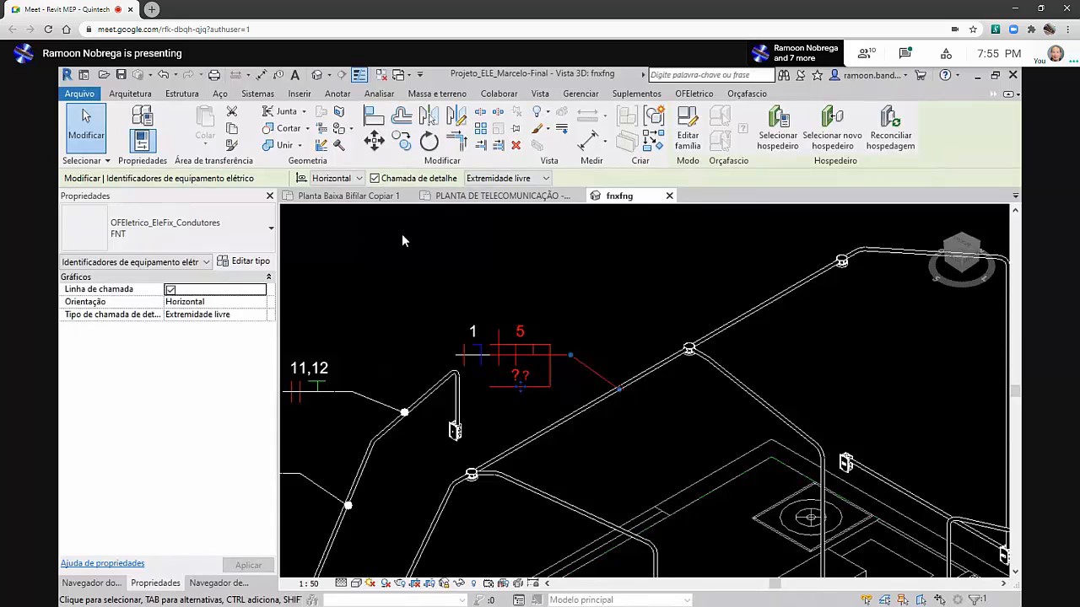
pyautogui.click(485, 234)
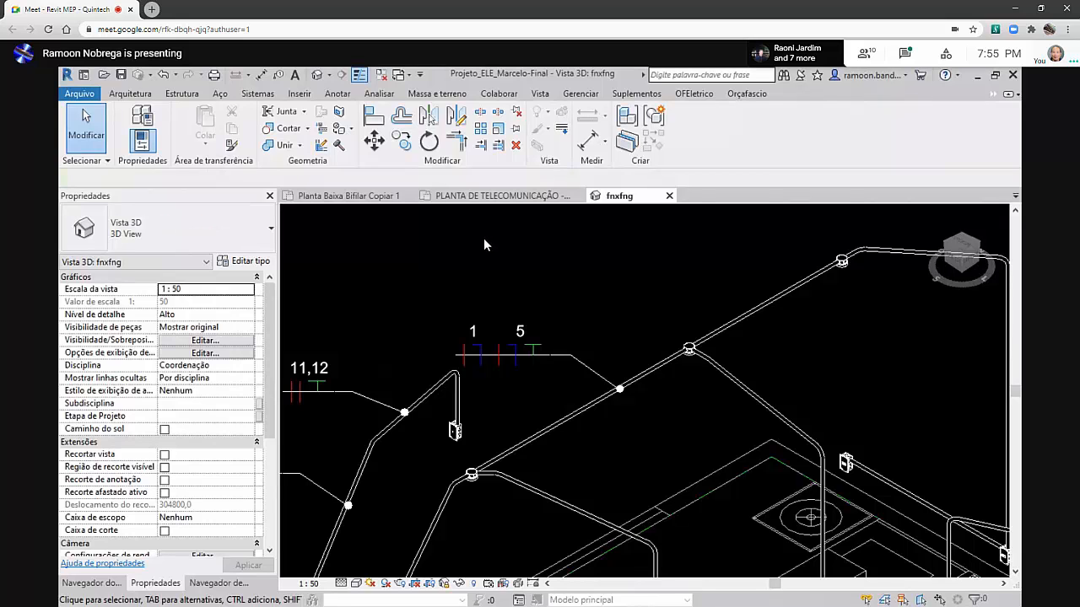
pyautogui.click(508, 352)
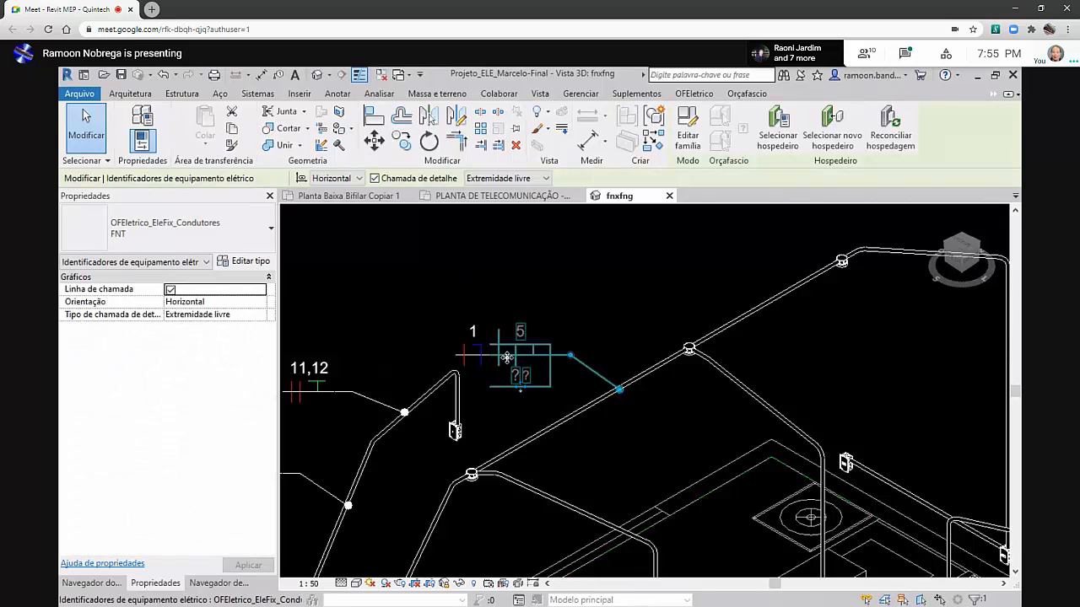
pyautogui.scroll(4, 524, 384)
pyautogui.click(469, 462)
pyautogui.click(377, 283)
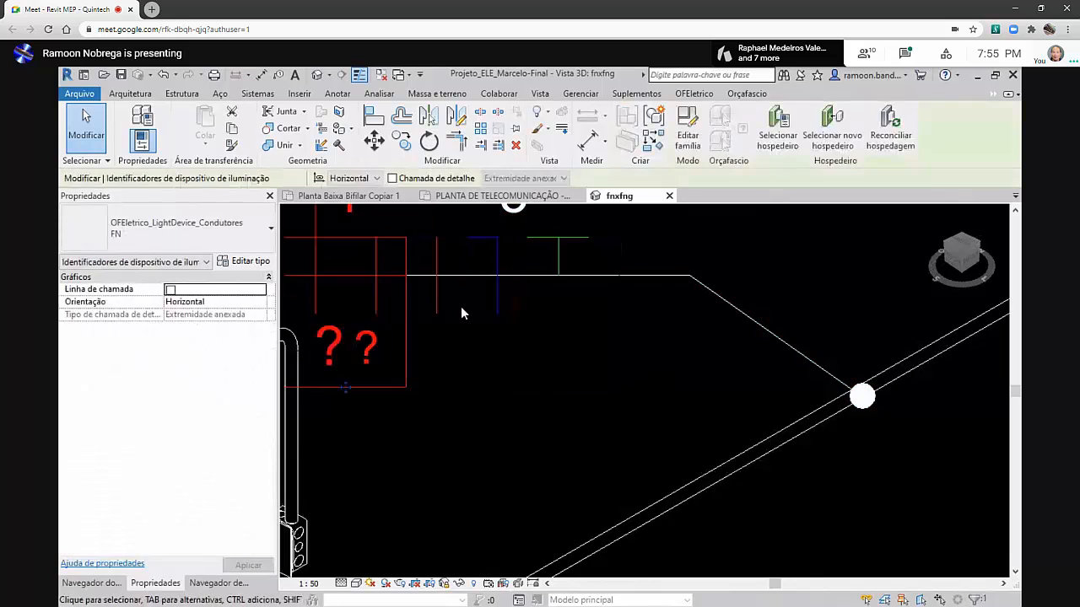
pyautogui.click(491, 282)
pyautogui.scroll(-5, 666, 352)
pyautogui.click(632, 409)
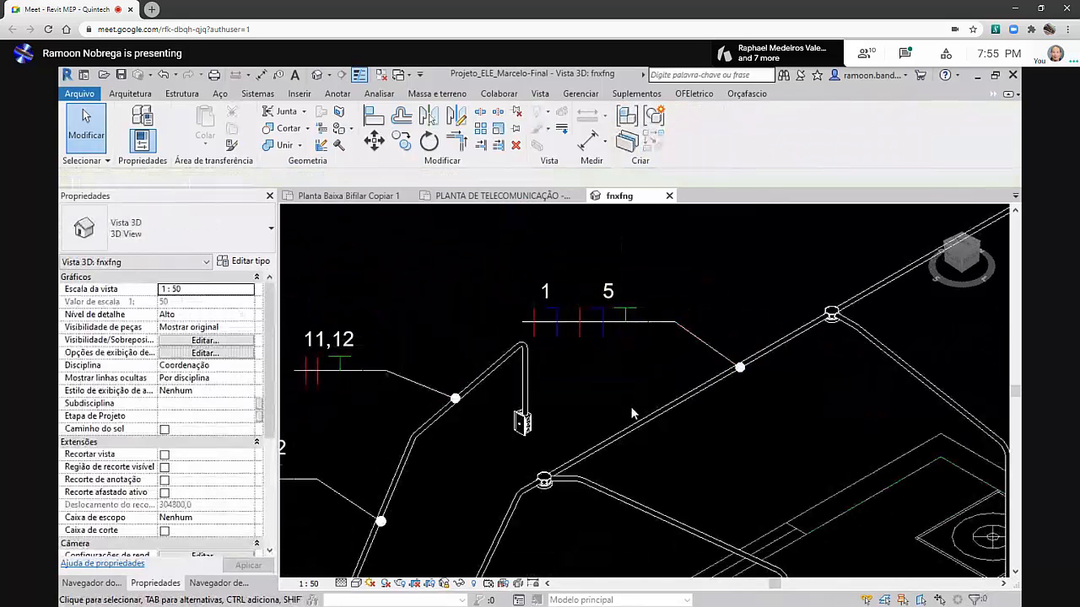
# Compare the 3D circuit 5 tag with the OFEletrico_Condutores annotations for circuits 11,12 and circuit 1 in the bifilar floor plan
pyautogui.click(614, 324)
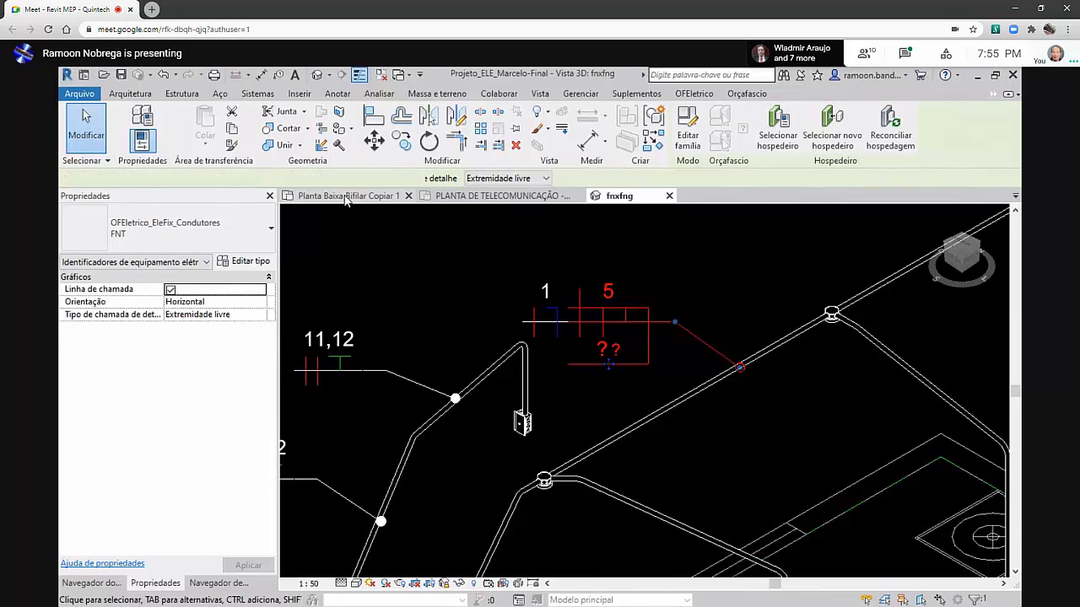
pyautogui.click(347, 195)
pyautogui.click(203, 230)
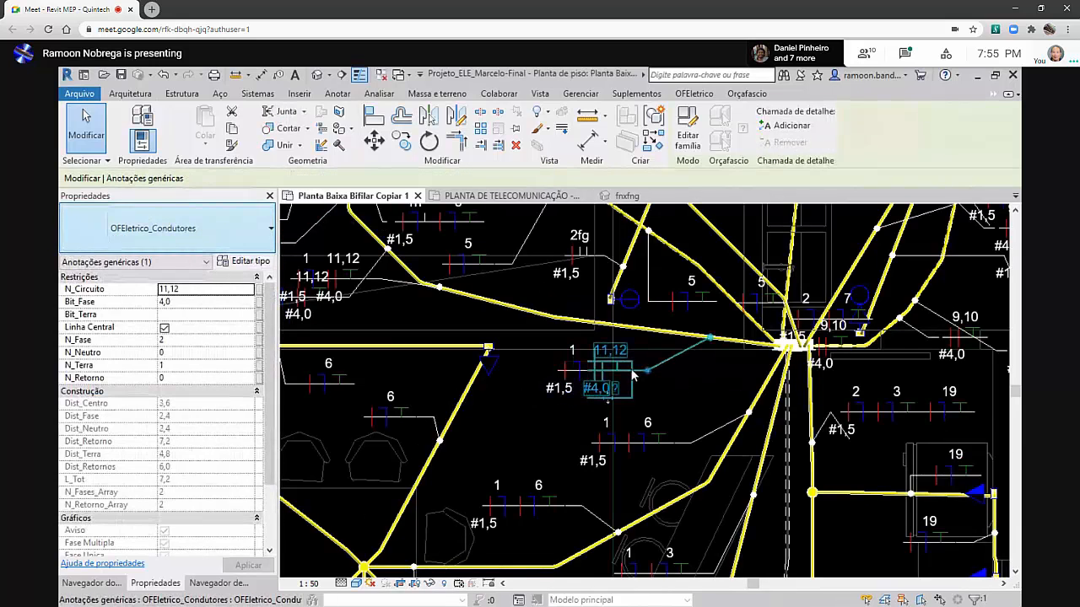
pyautogui.click(609, 440)
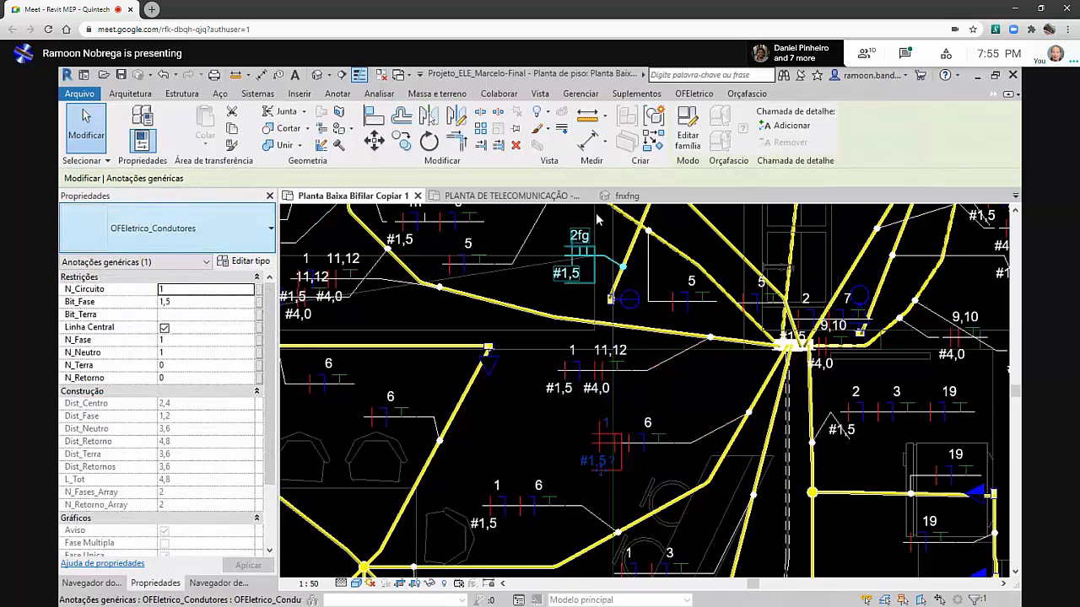
# Return to the fnxfng 3D view and check the types of the circuit 1 and circuit 5 tags in turn
pyautogui.click(624, 195)
pyautogui.click(549, 291)
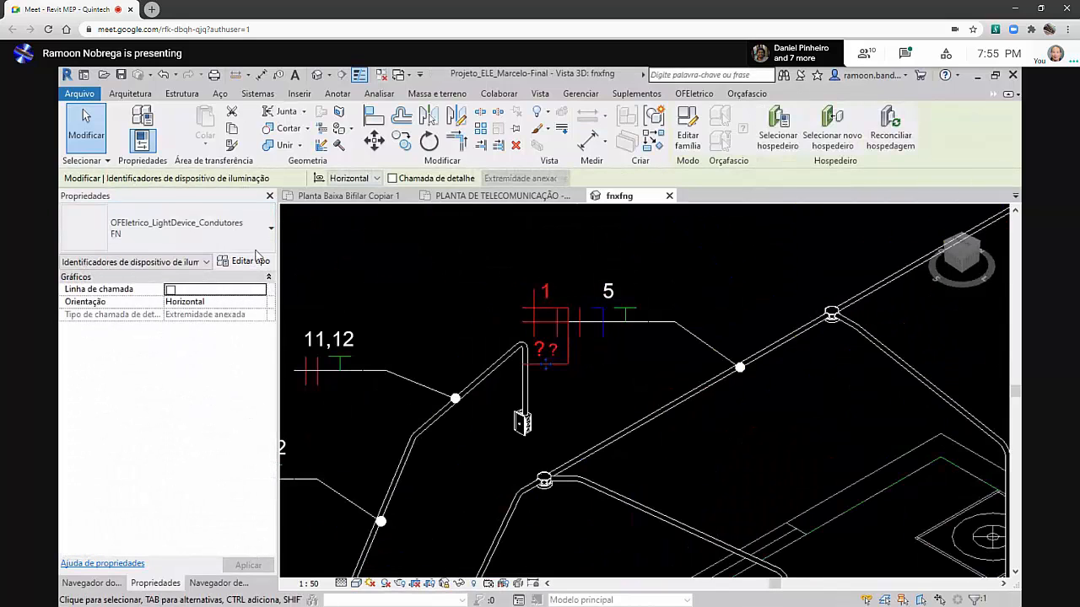
pyautogui.click(237, 234)
pyautogui.click(589, 275)
pyautogui.click(604, 285)
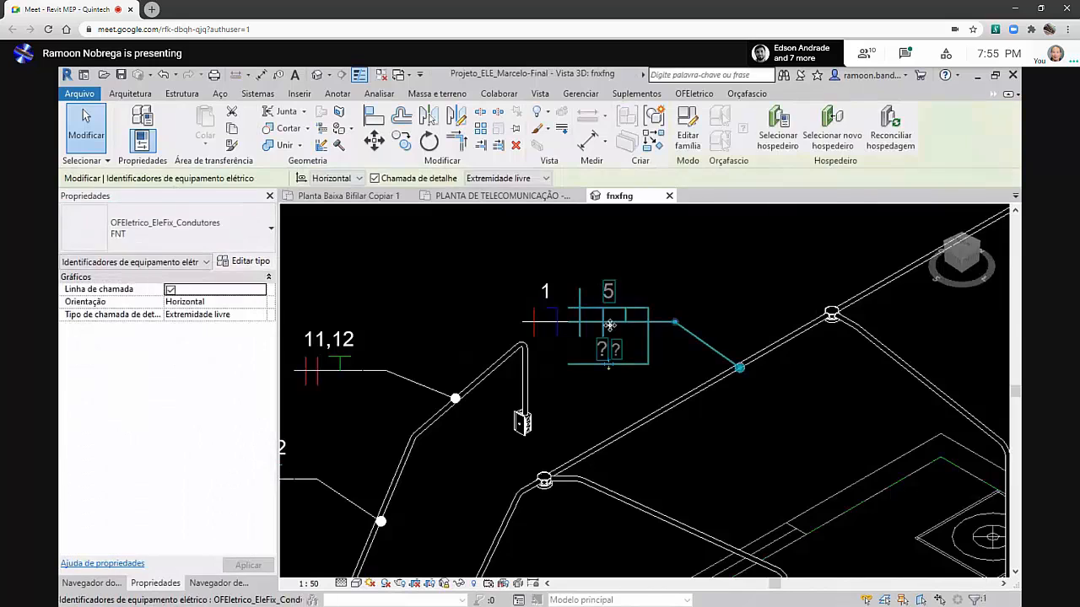
pyautogui.click(240, 236)
pyautogui.click(605, 264)
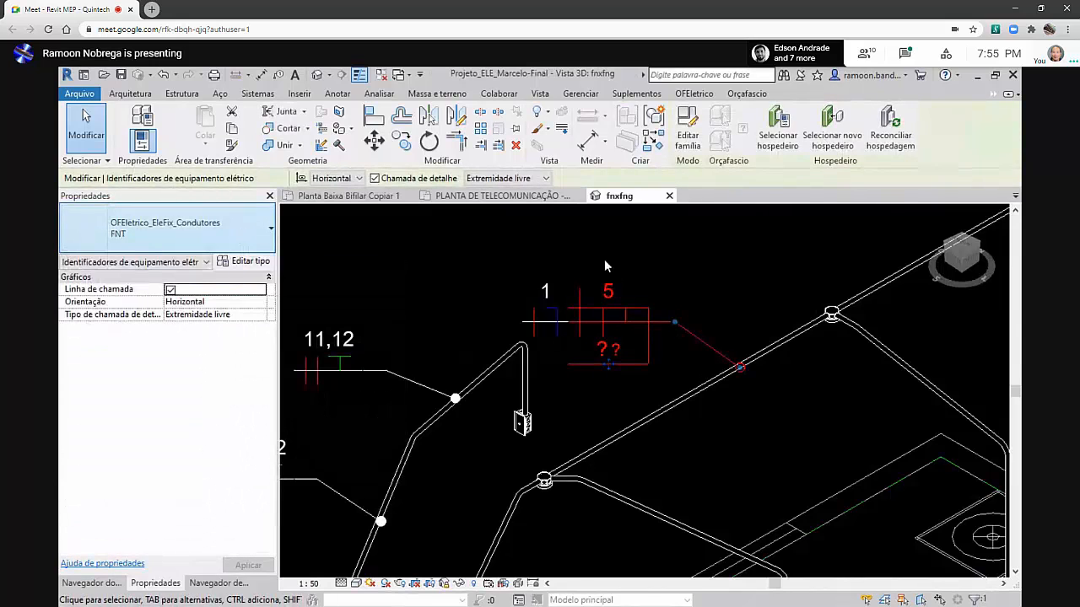
# Review the conduit tags for circuits 1, 5 and 11,12 once more and close the fnxfng 3D view
pyautogui.scroll(-1, 657, 316)
pyautogui.scroll(-2, 675, 320)
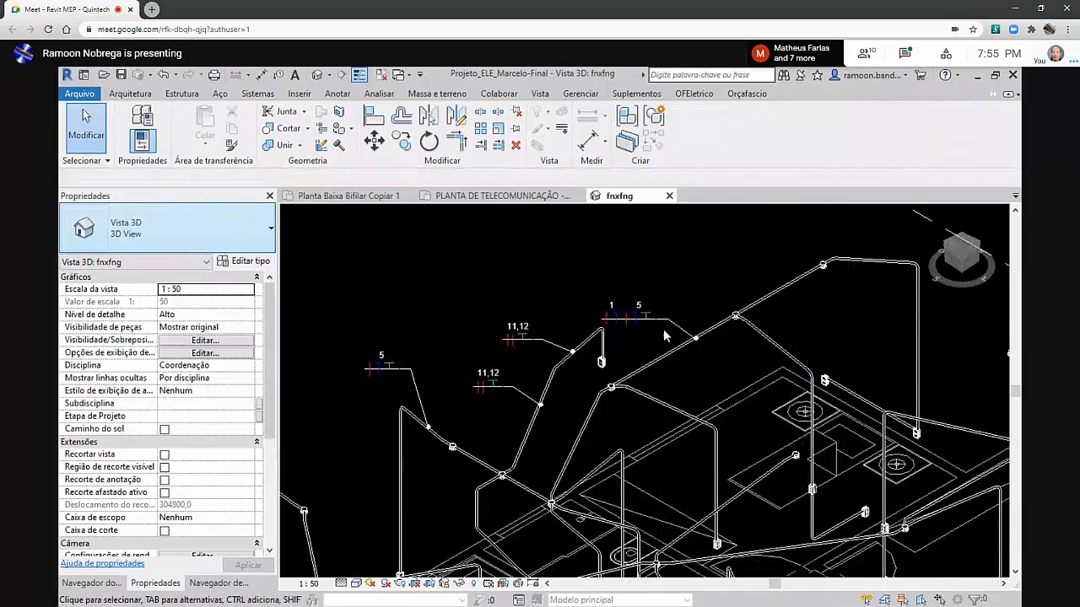
pyautogui.scroll(4, 692, 301)
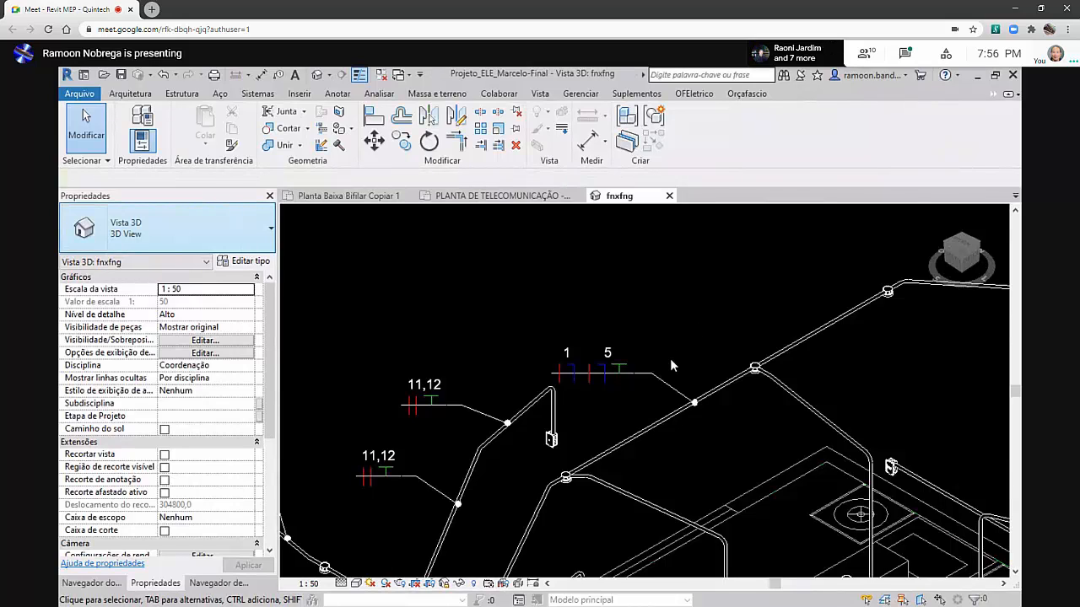
pyautogui.moveTo(655, 359); pyautogui.dragTo(671, 327, button='middle')
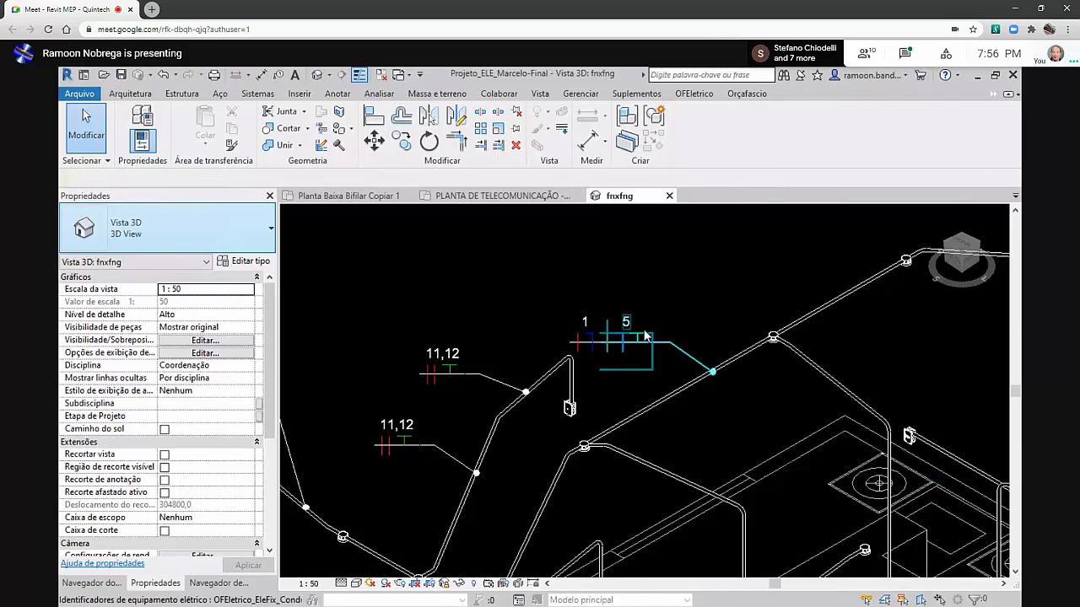
pyautogui.click(668, 196)
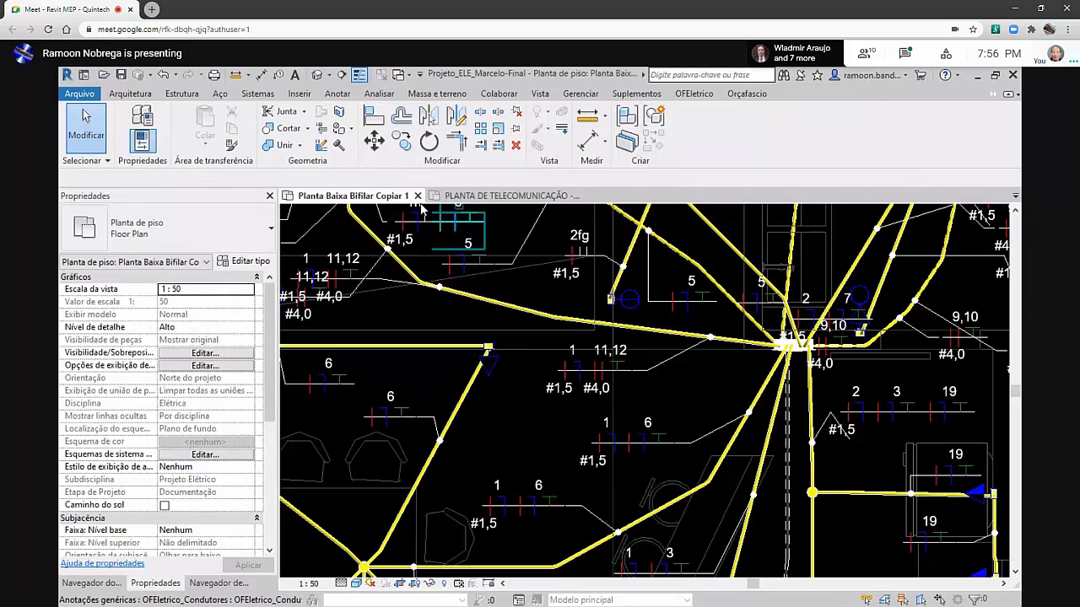
# Examine the multi-circuit conduit tags around the distribution board in the PLANTA DE TELECOMUNICAÇÃO floor plan of Teste Route Fit
pyautogui.click(467, 195)
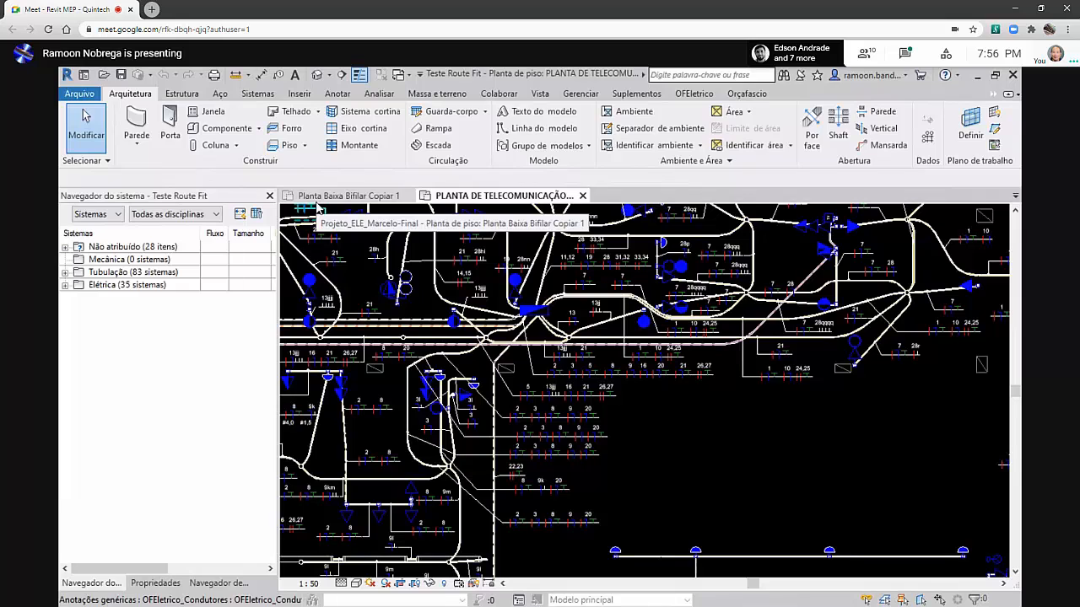
pyautogui.scroll(4, 529, 385)
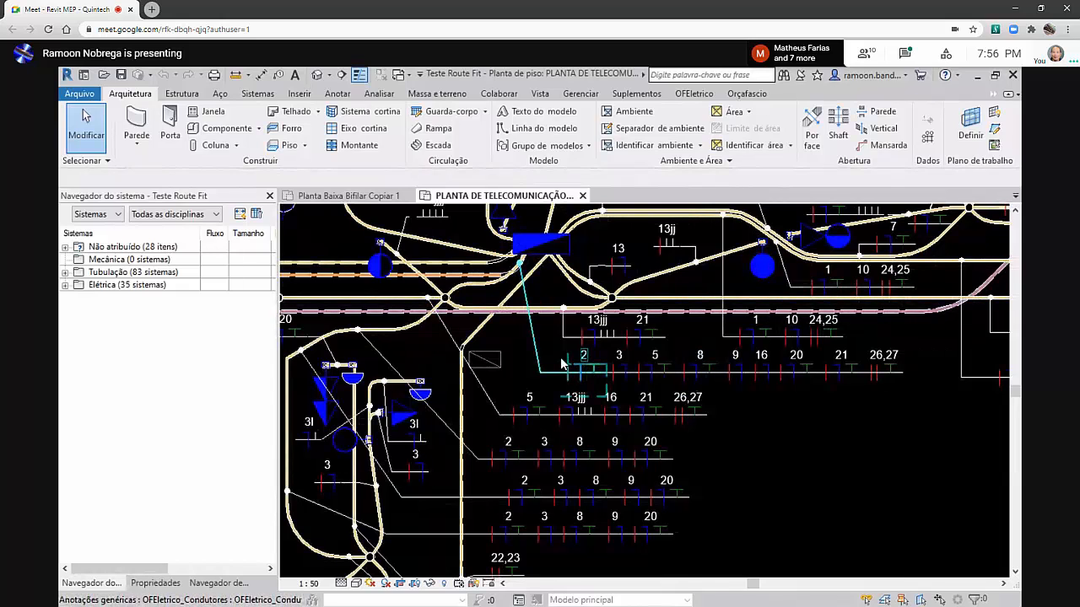
pyautogui.scroll(2, 561, 361)
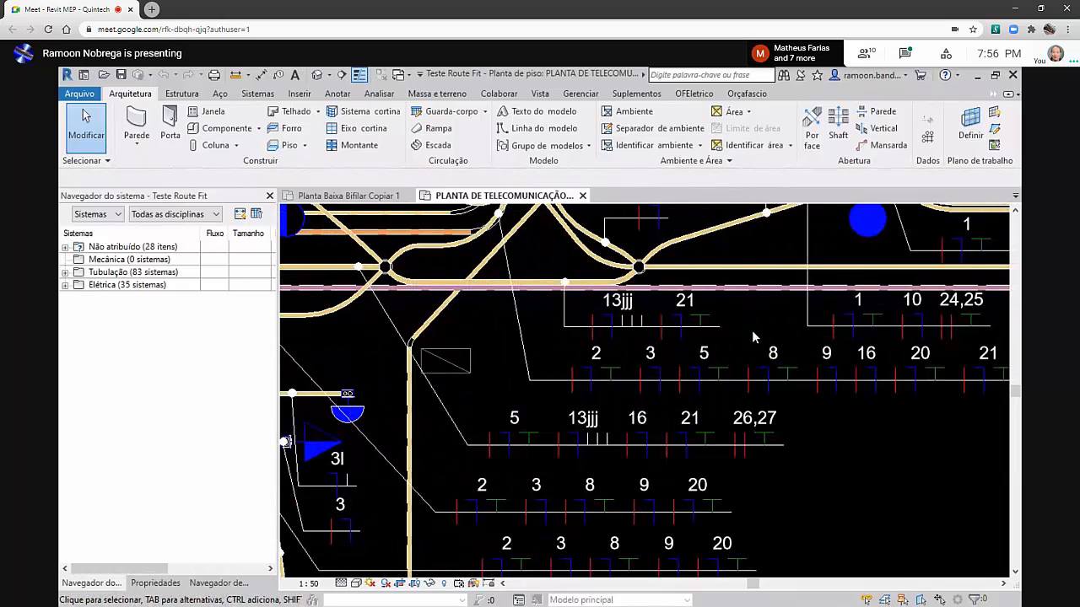
pyautogui.moveTo(753, 337); pyautogui.dragTo(698, 358, button='middle')
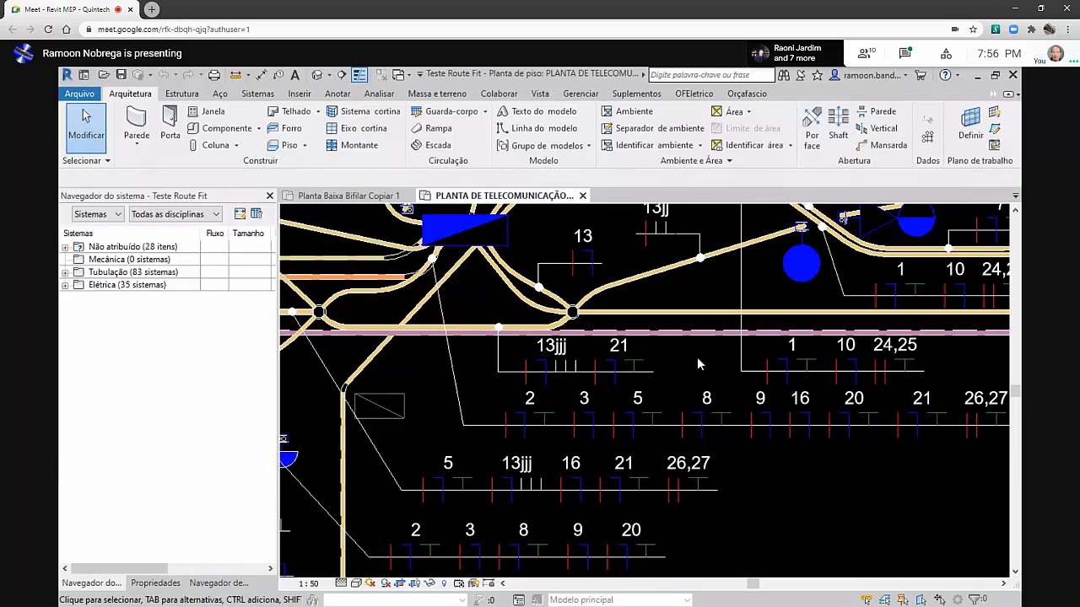
pyautogui.scroll(-3, 749, 426)
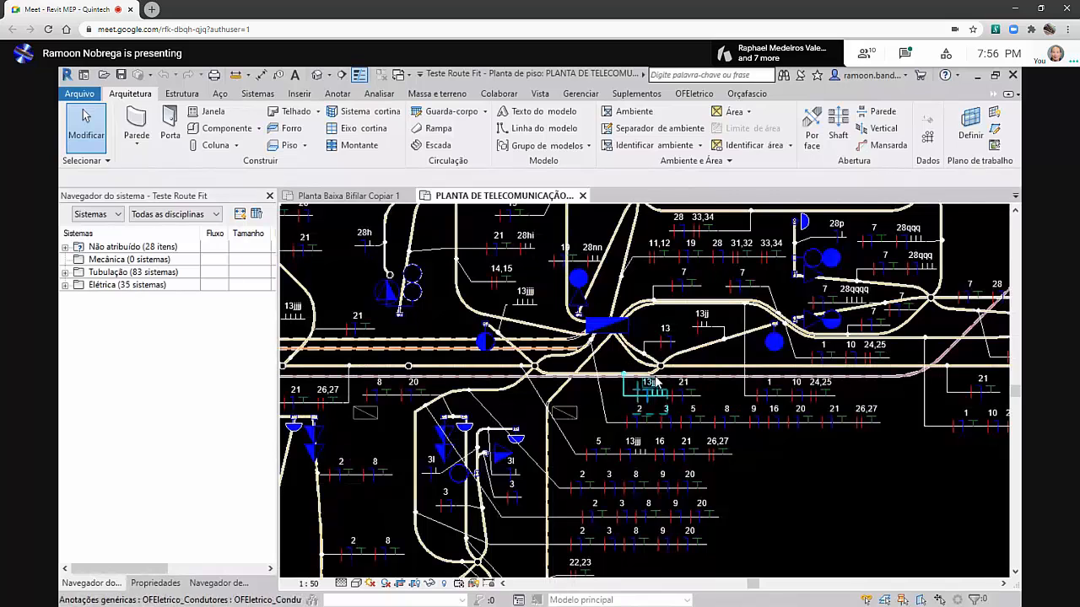
# Open the panel schedule of the distribution board in the telecommunications plan and check circuit 1's adopted conductor section
pyautogui.click(683, 93)
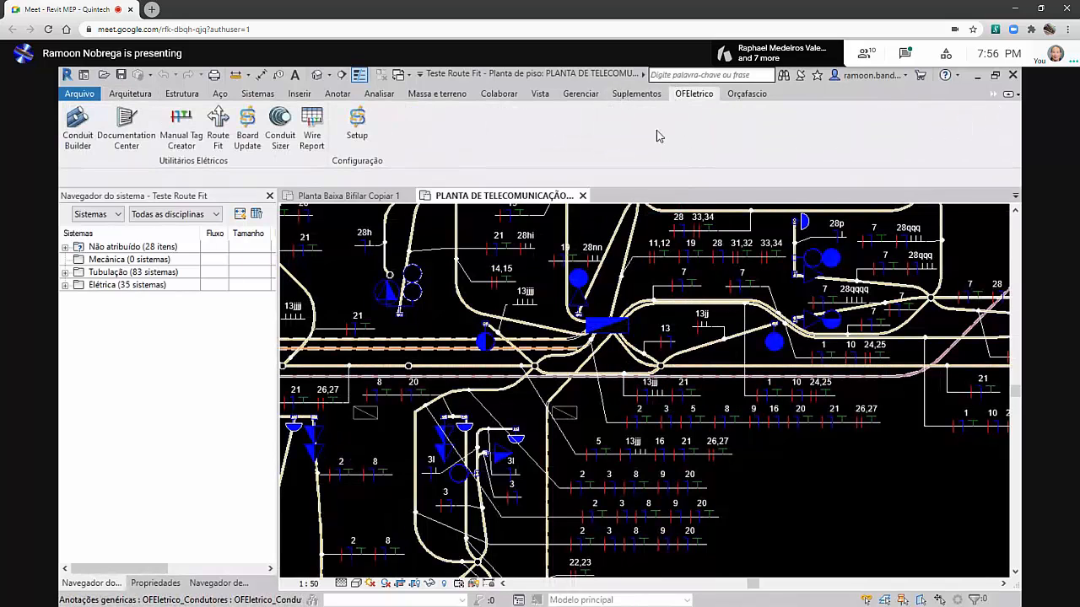
pyautogui.scroll(4, 603, 334)
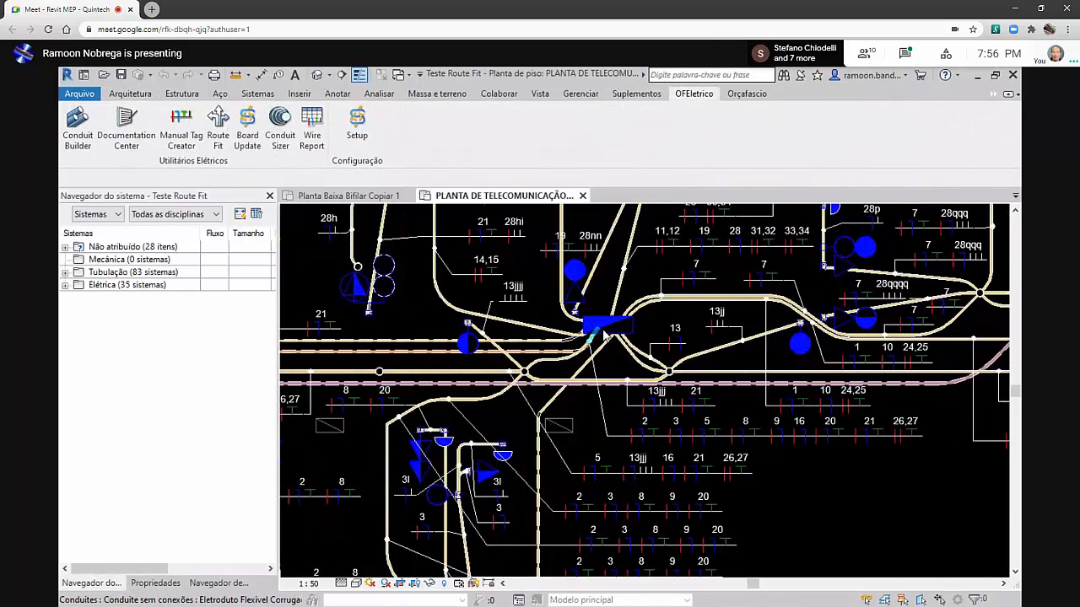
pyautogui.scroll(1, 603, 335)
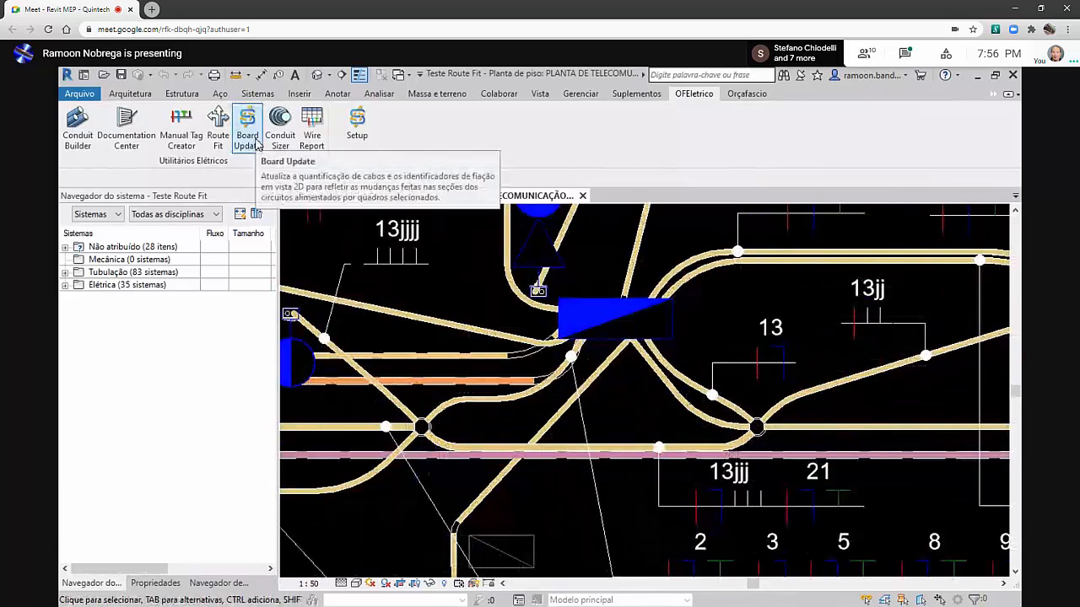
pyautogui.click(616, 312)
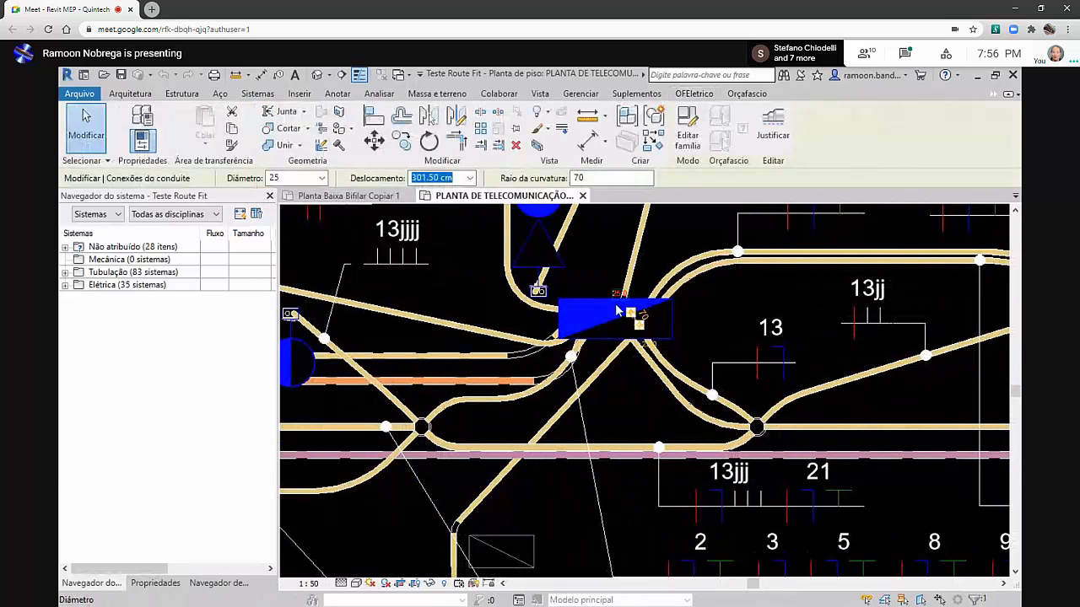
pyautogui.click(599, 312)
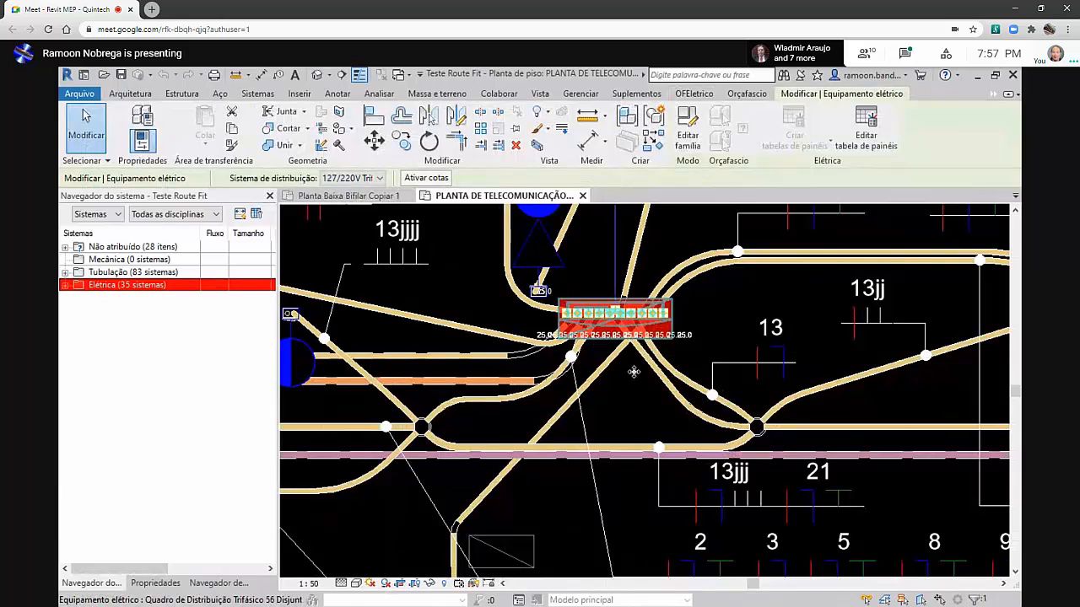
pyautogui.click(866, 131)
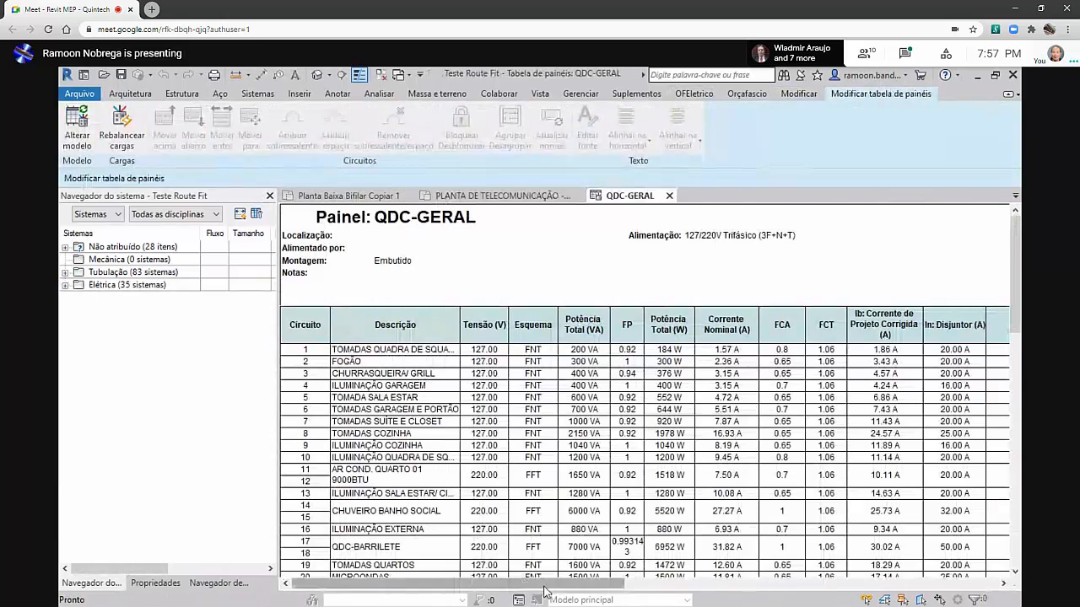
pyautogui.moveTo(544, 587); pyautogui.dragTo(875, 511)
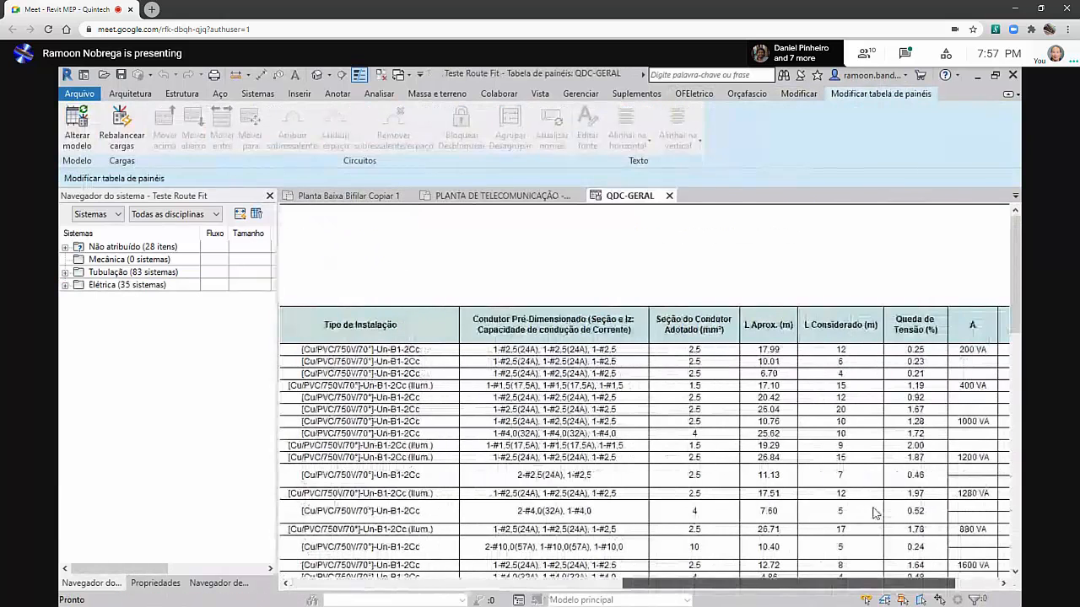
pyautogui.moveTo(710, 351); pyautogui.dragTo(502, 228)
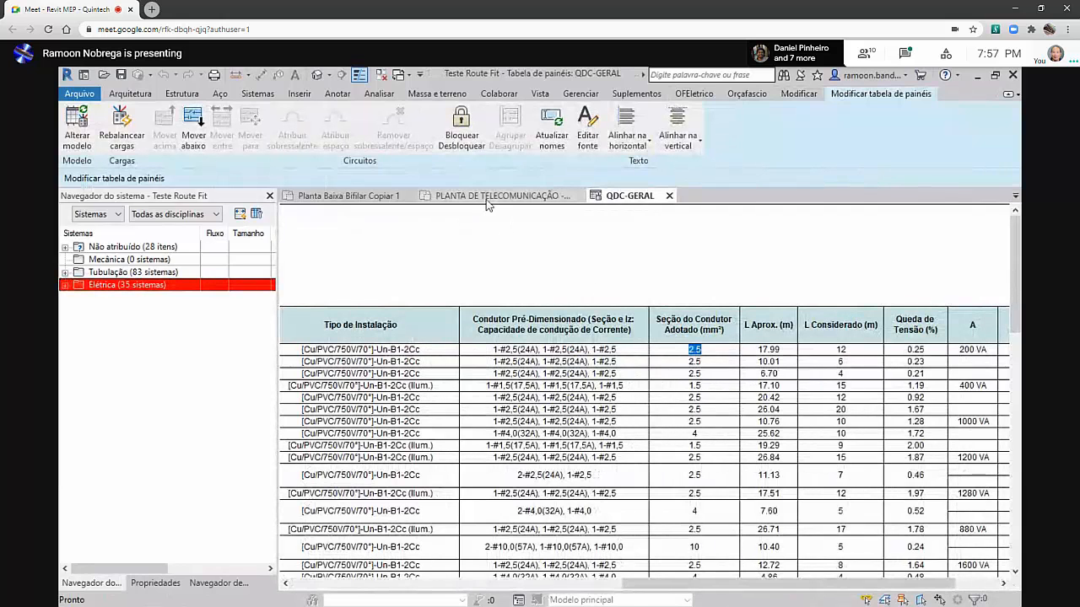
# Return to the telecommunications floor plan and examine the multi-circuit conduit tag leading from the distribution board
pyautogui.click(493, 196)
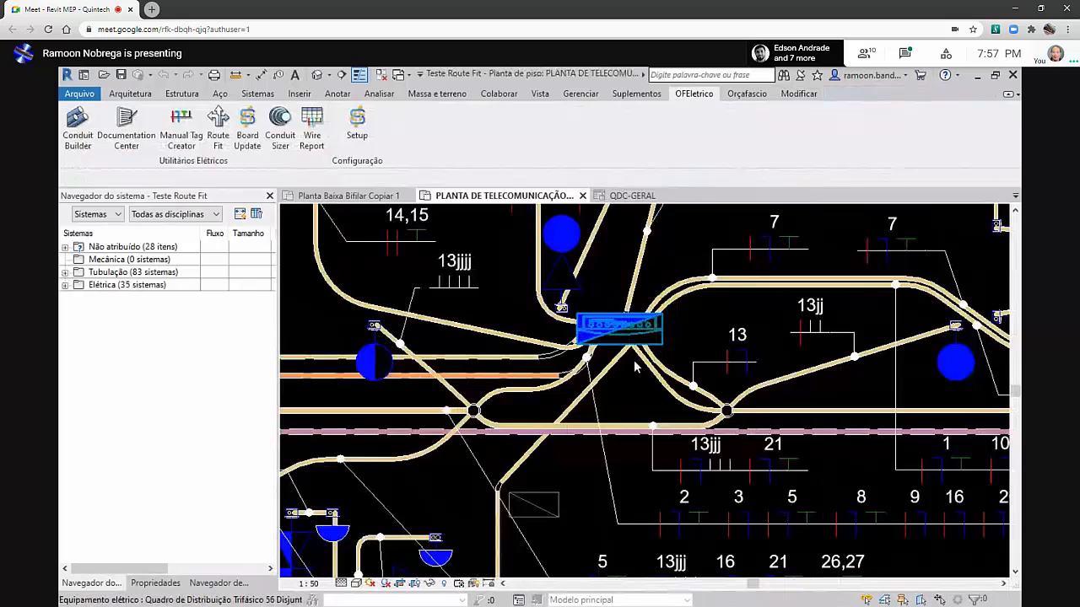
pyautogui.scroll(-2, 635, 366)
pyautogui.click(631, 346)
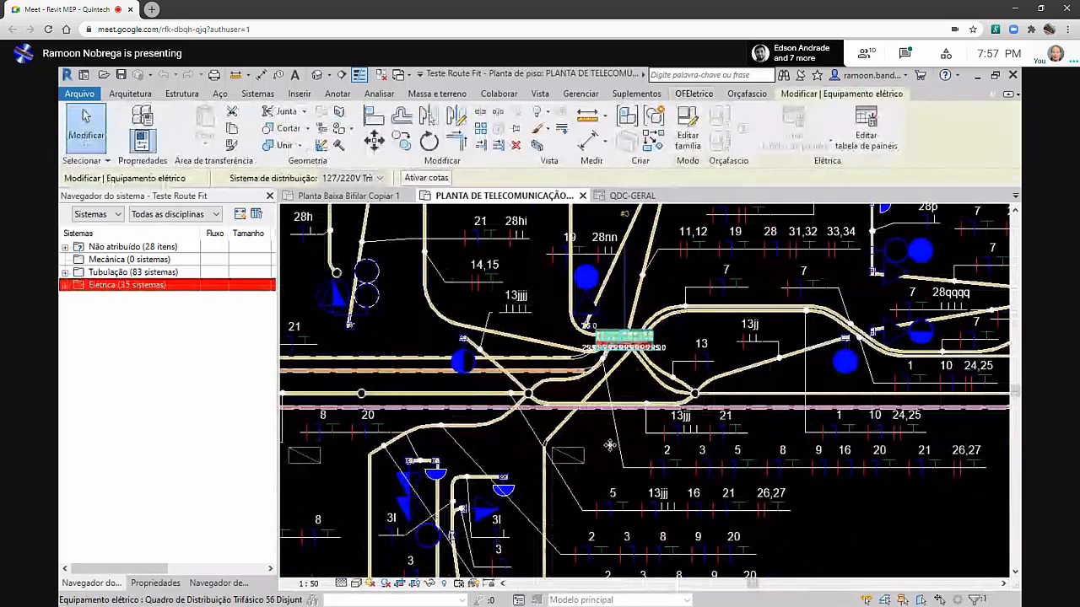
pyautogui.click(829, 506)
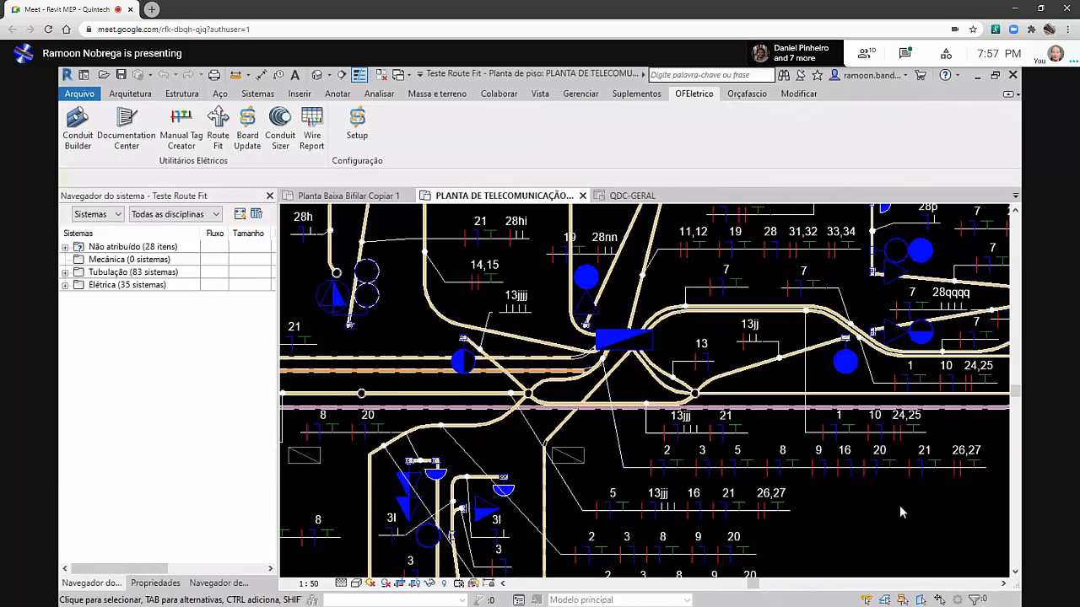
pyautogui.scroll(1, 936, 499)
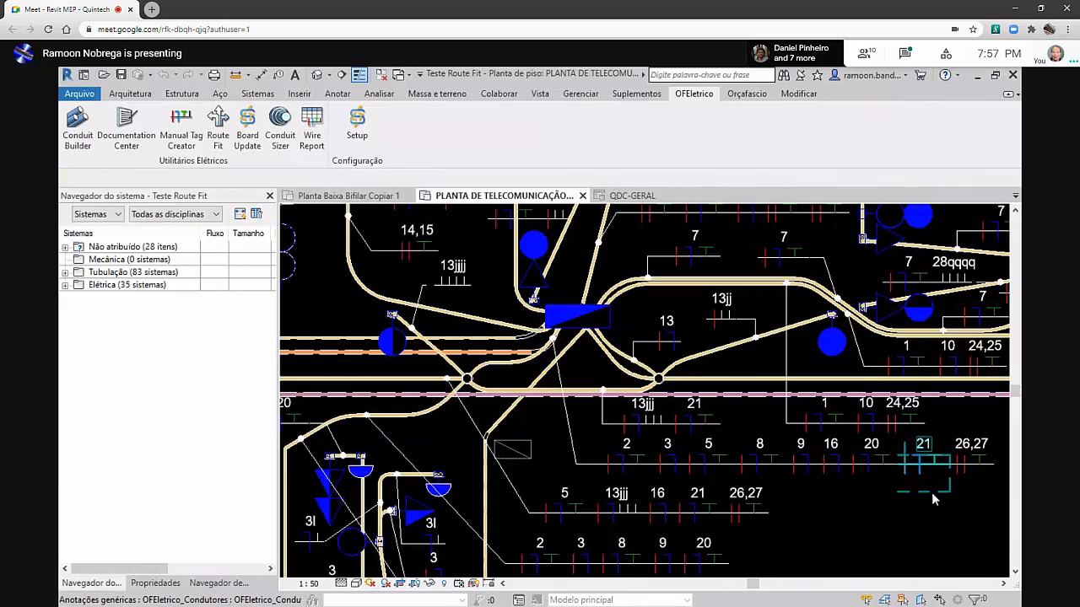
pyautogui.scroll(2, 931, 499)
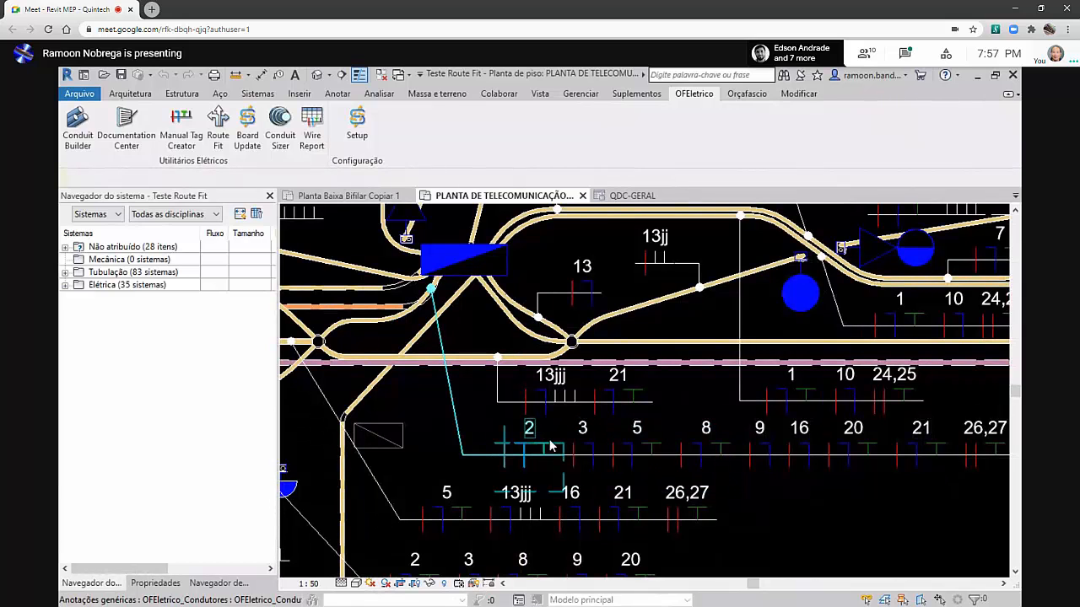
pyautogui.scroll(-2, 570, 426)
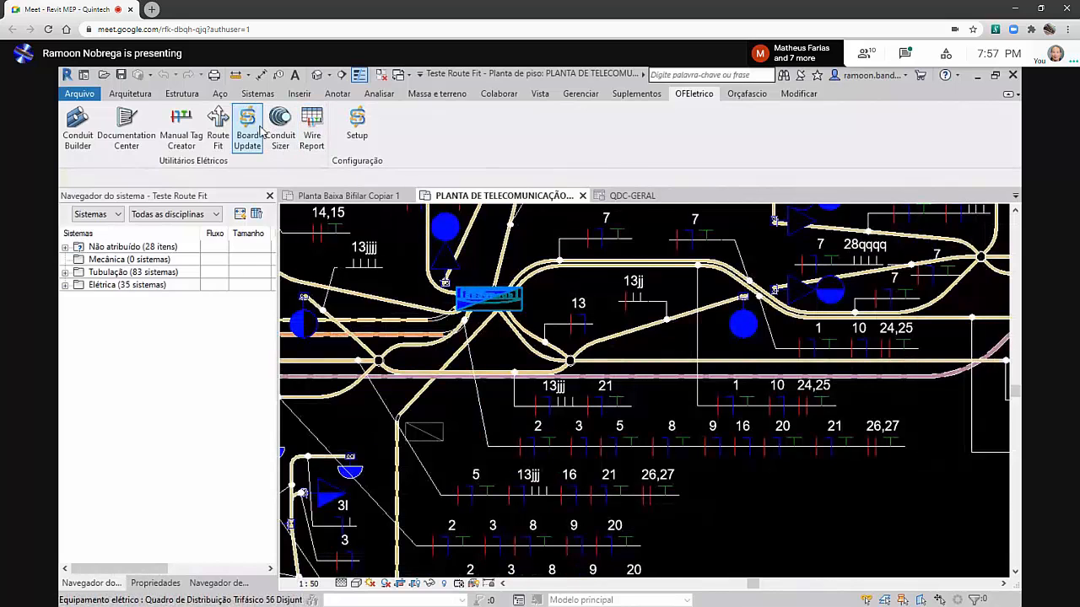
# Point out Board Update and review the adopted conductor sections in the QDC-GERAL panel schedule
pyautogui.click(256, 129)
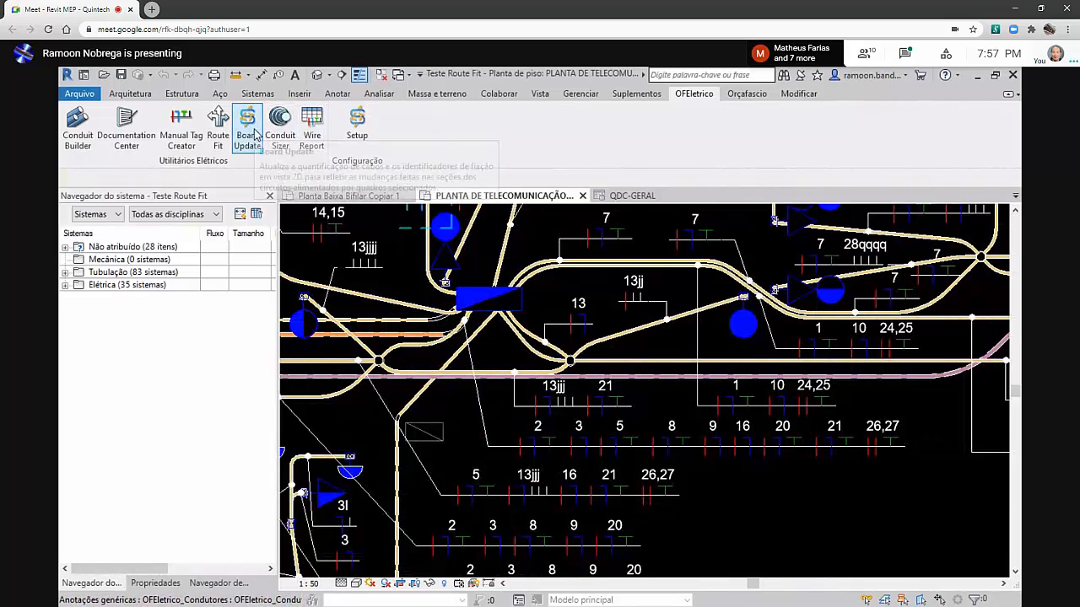
pyautogui.click(631, 194)
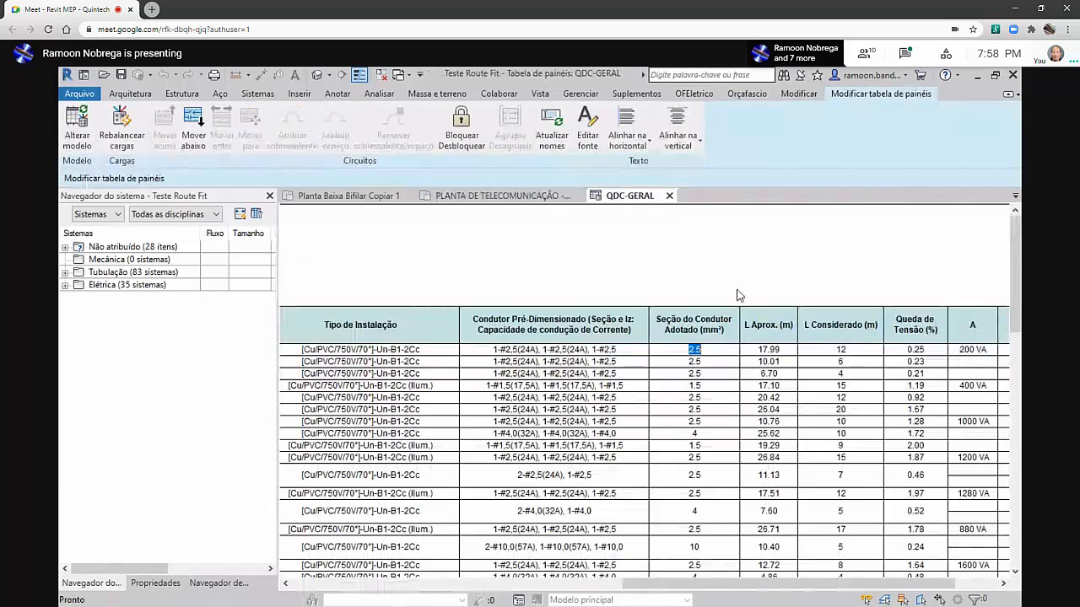
pyautogui.scroll(-2, 687, 372)
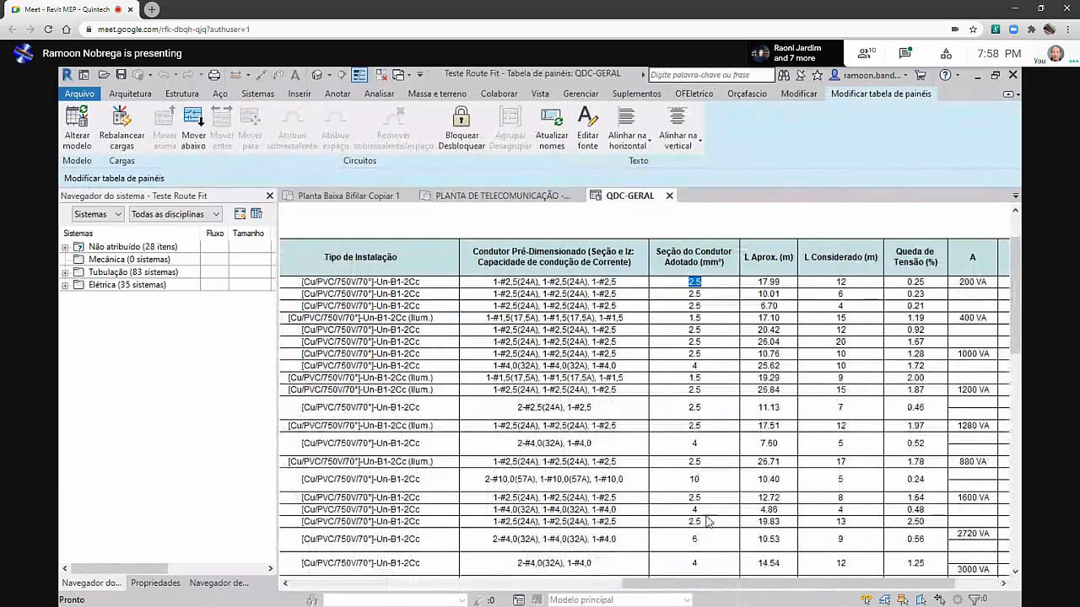
# Return to the telecommunications floor plan and display Rota 1 of QDC-GERAL circuit 1 with Route Fit
pyautogui.click(477, 197)
pyautogui.scroll(-5, 588, 280)
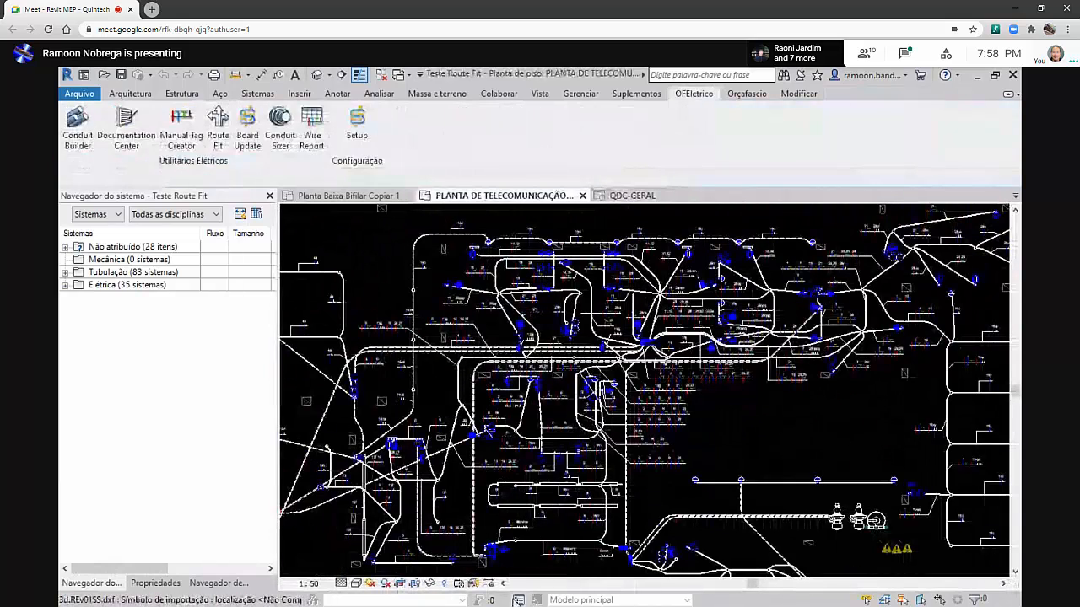
pyautogui.scroll(3, 474, 451)
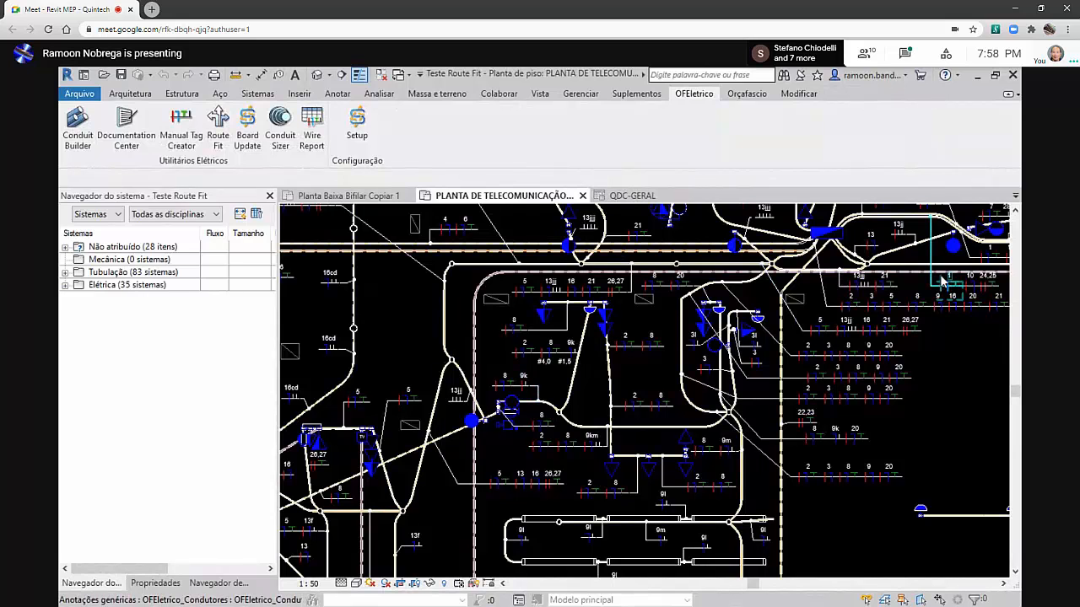
pyautogui.scroll(3, 653, 370)
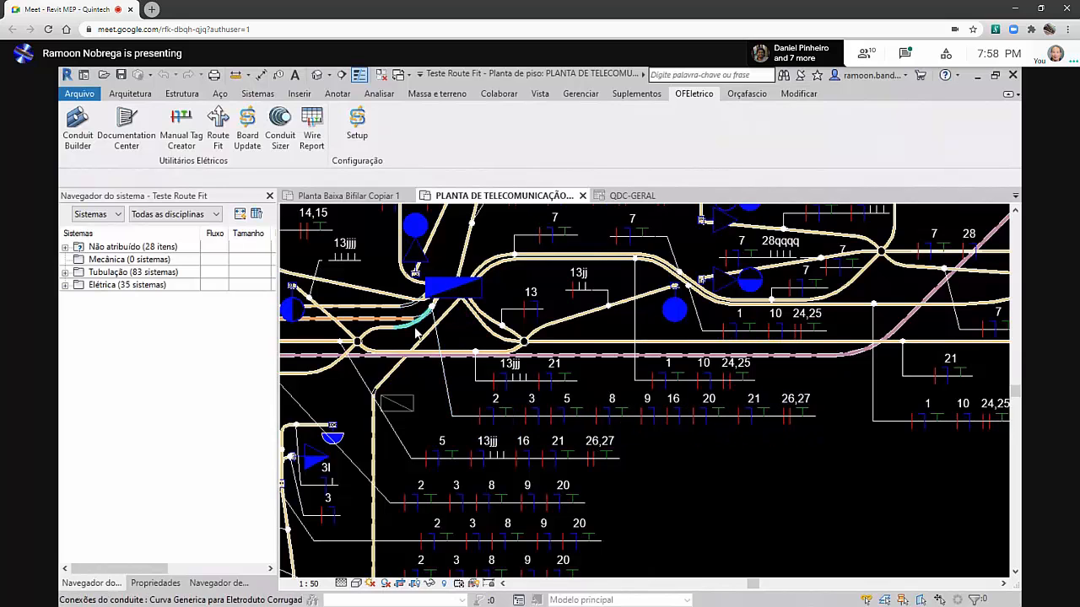
pyautogui.scroll(2, 419, 339)
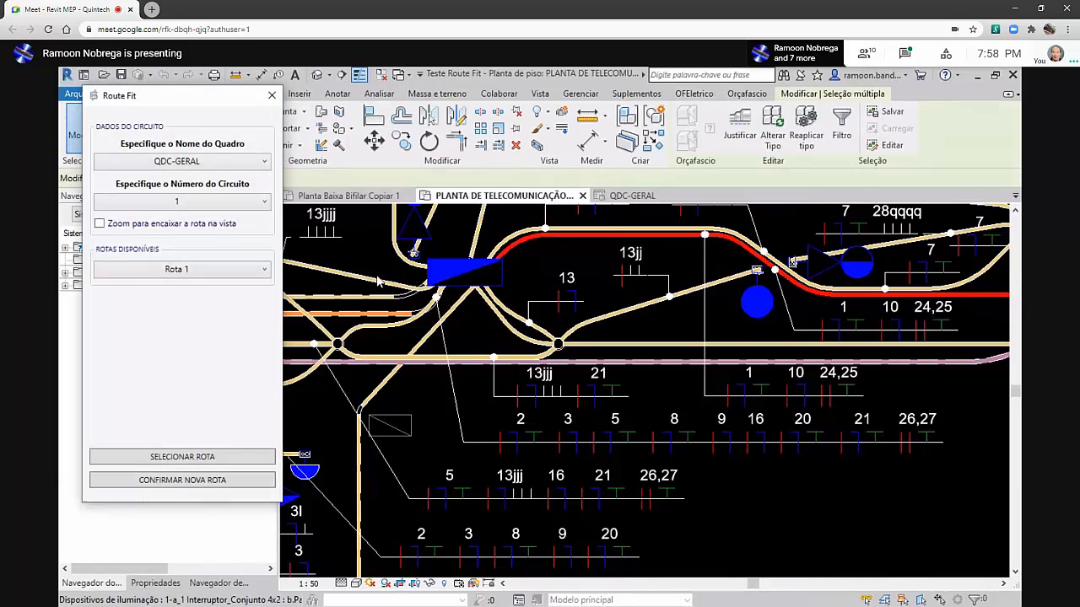
pyautogui.scroll(-3, 481, 283)
pyautogui.moveTo(517, 317); pyautogui.dragTo(530, 388, button='middle')
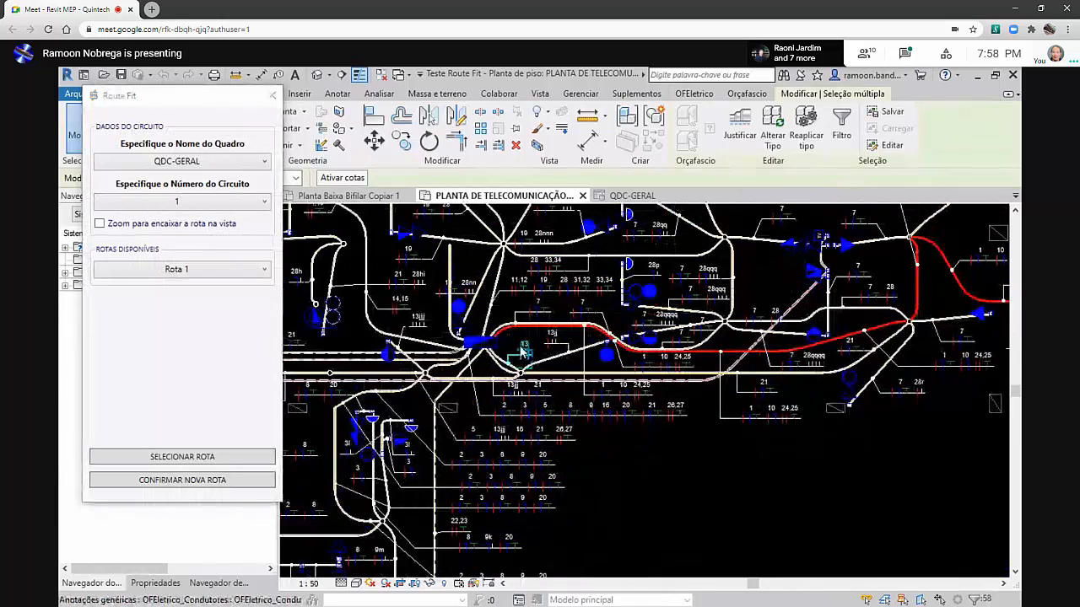
# Clear the highlighted route, browse the QDC-GERAL circuit numbers in Route Fit and choose circuit 1 again
pyautogui.click(673, 439)
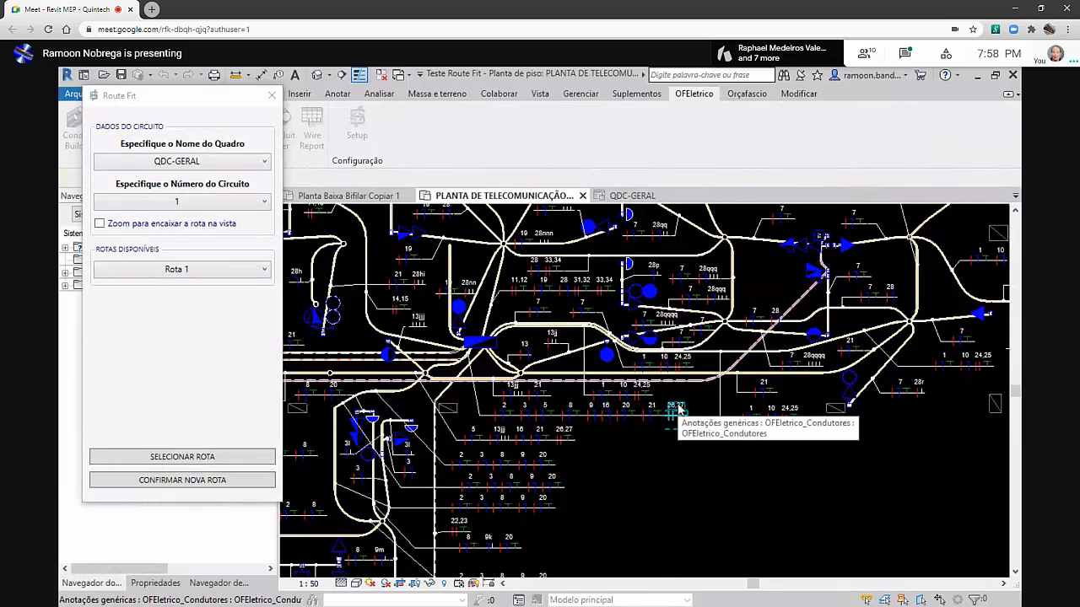
pyautogui.scroll(3, 677, 409)
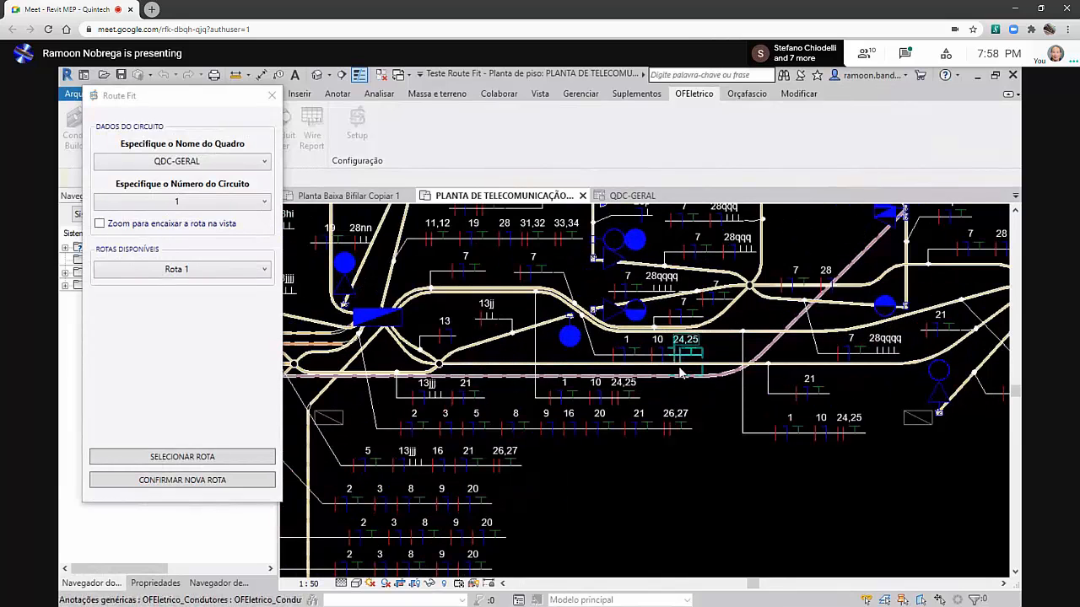
pyautogui.click(235, 202)
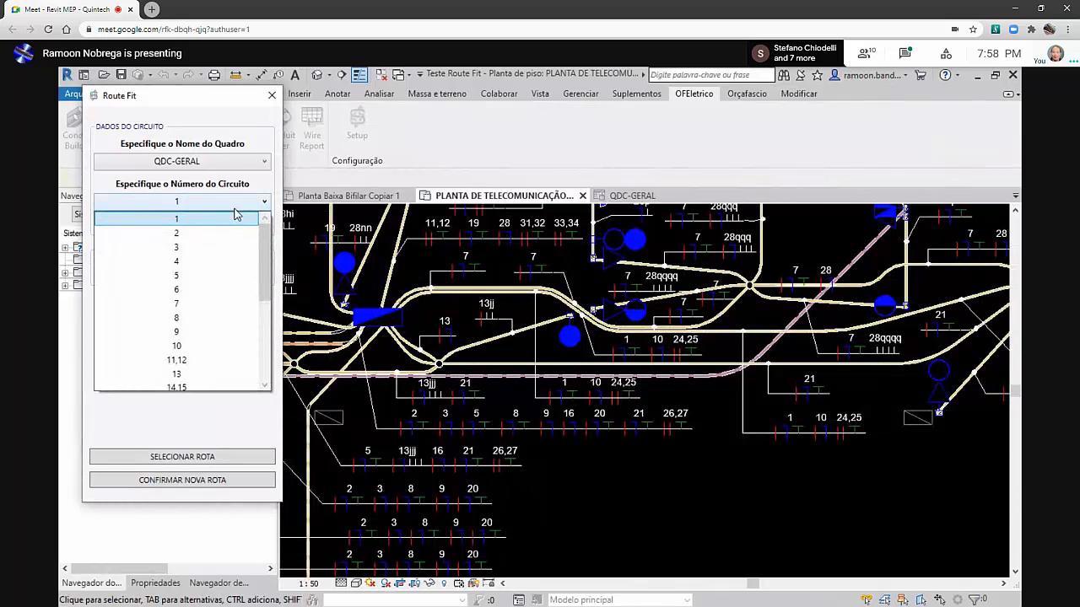
pyautogui.scroll(-4, 260, 301)
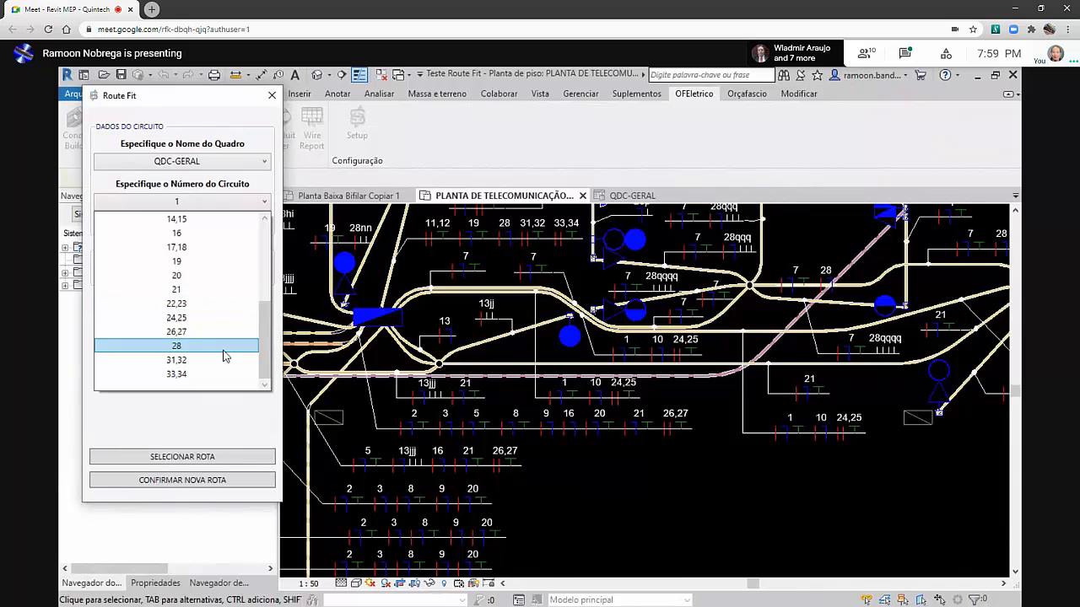
pyautogui.scroll(4, 225, 357)
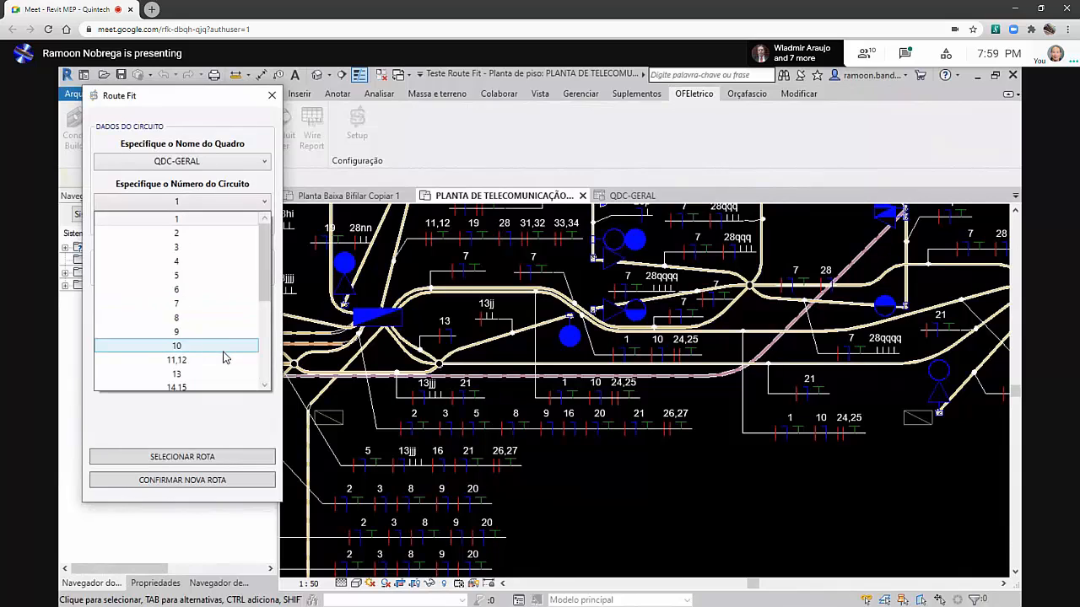
pyautogui.click(215, 221)
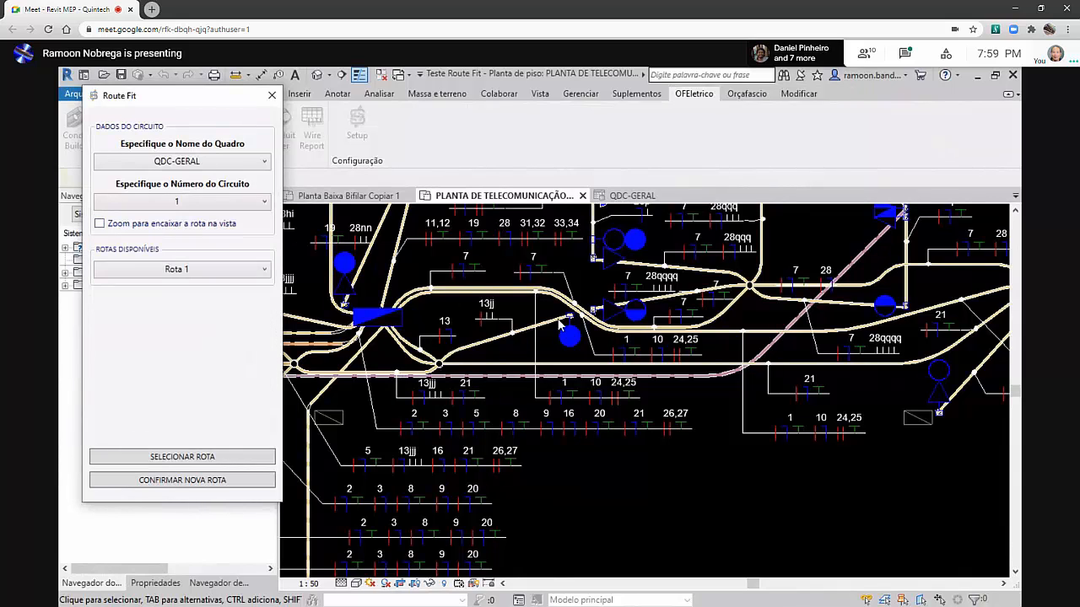
# Choose Rota 2 for circuit 1 in Route Fit and follow the highlighted conduit path across the plan
pyautogui.scroll(-4, 759, 395)
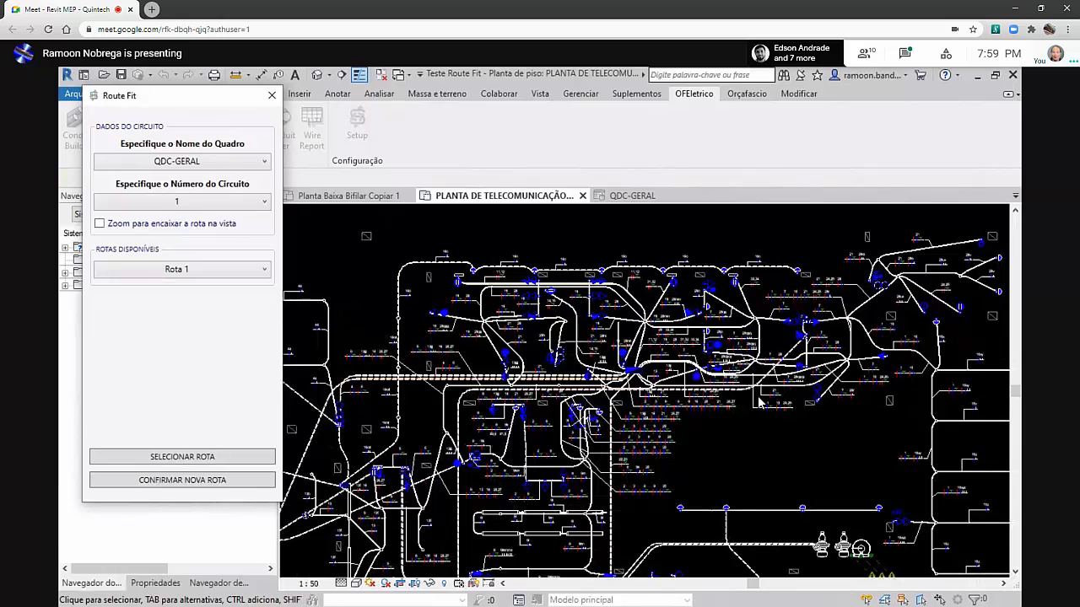
pyautogui.scroll(1, 759, 403)
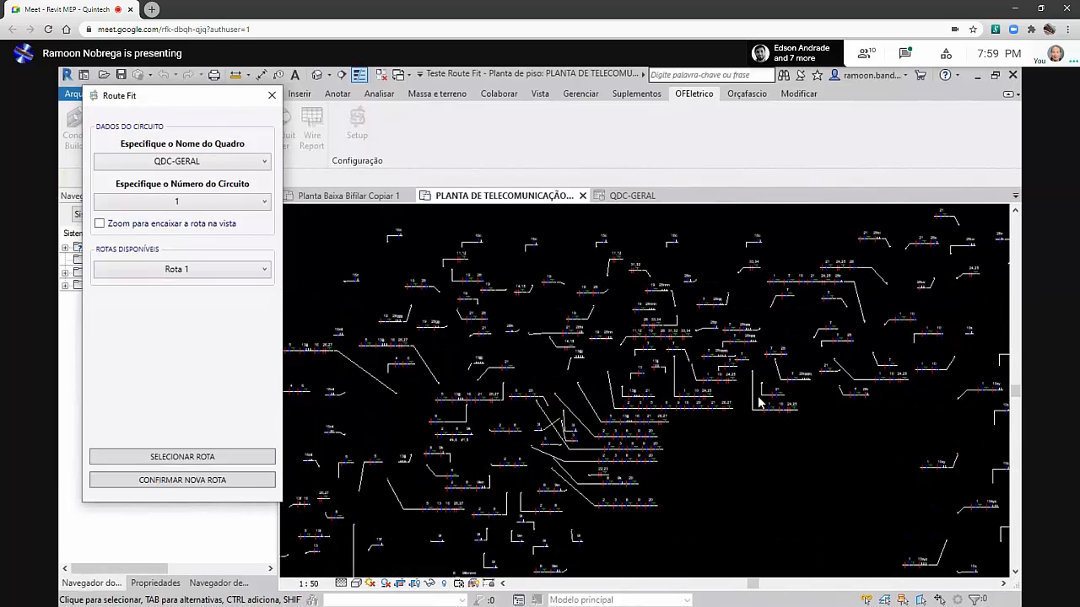
pyautogui.scroll(1, 759, 404)
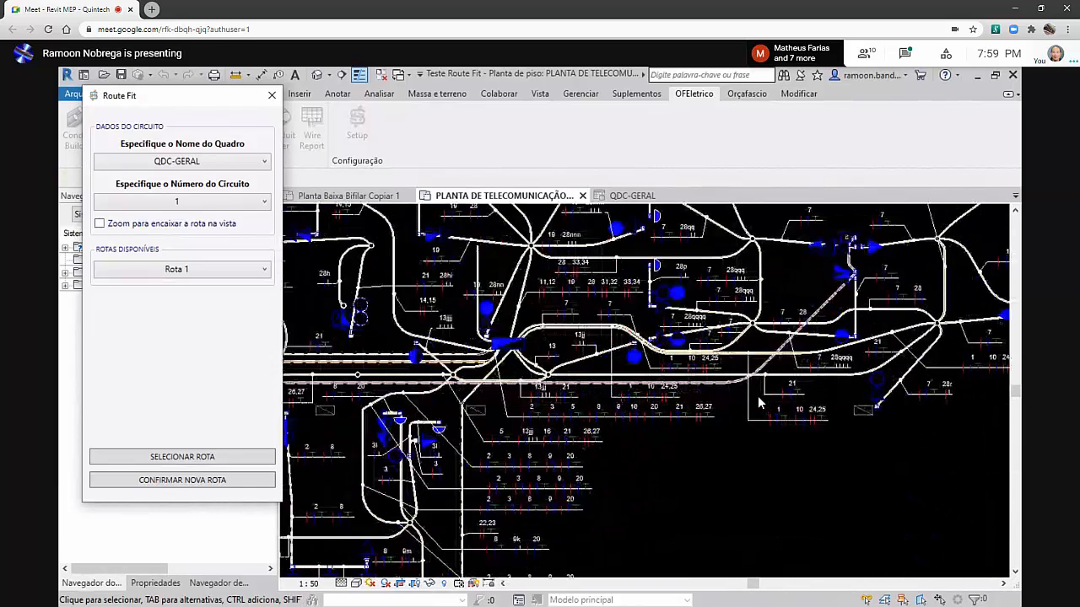
pyautogui.click(206, 270)
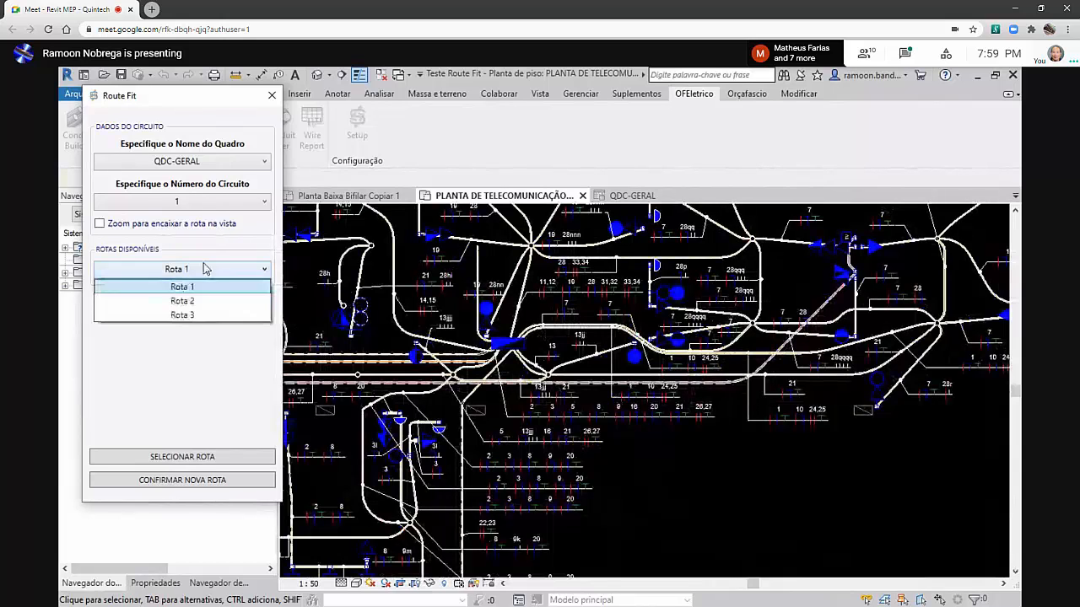
pyautogui.click(202, 299)
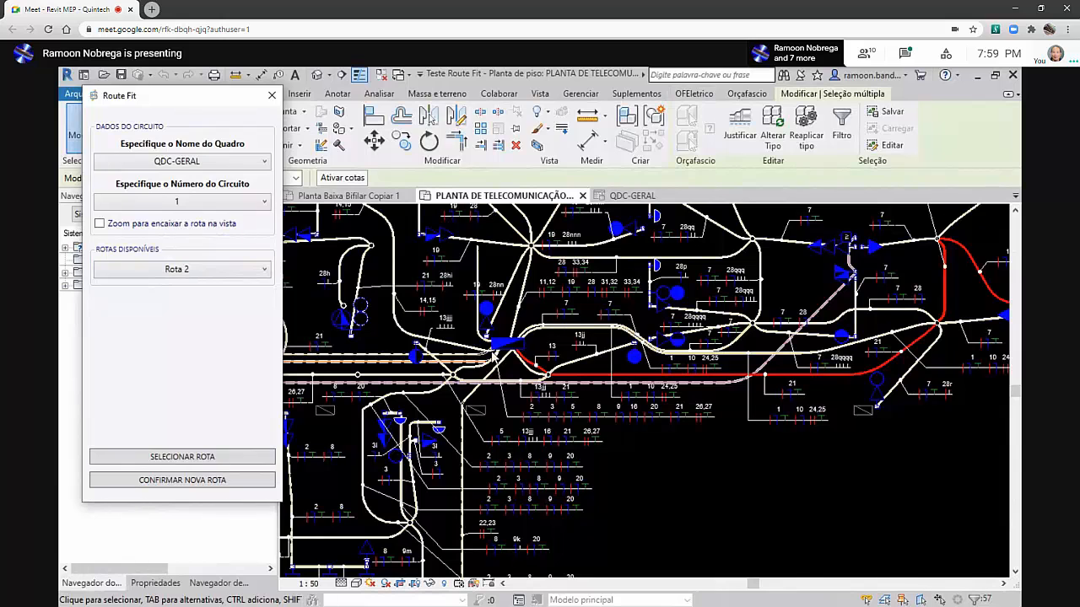
pyautogui.moveTo(609, 346); pyautogui.dragTo(480, 417, button='middle')
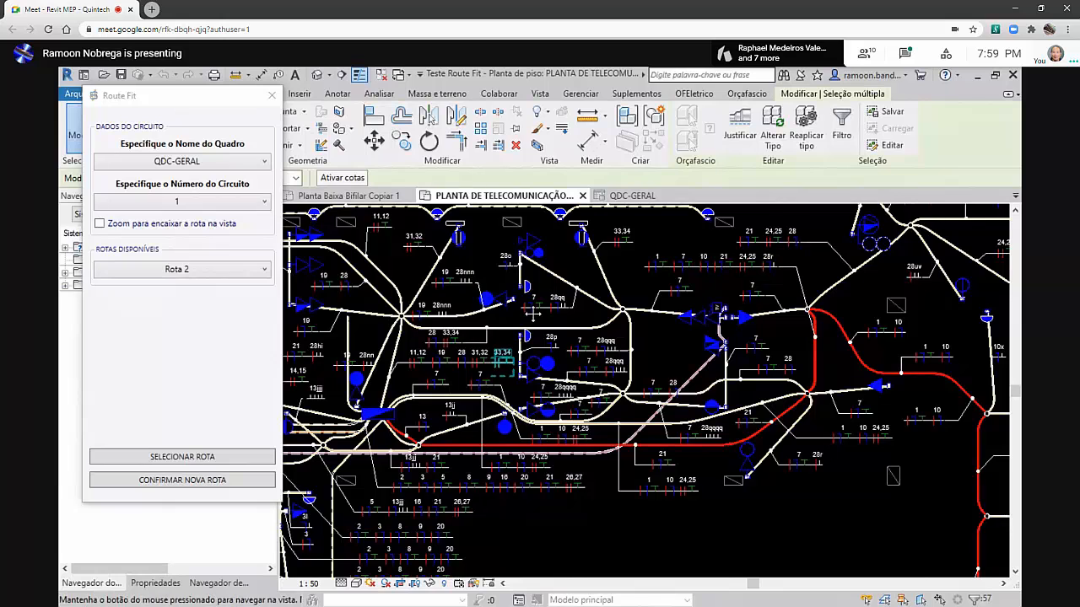
pyautogui.moveTo(506, 380); pyautogui.dragTo(516, 285, button='middle')
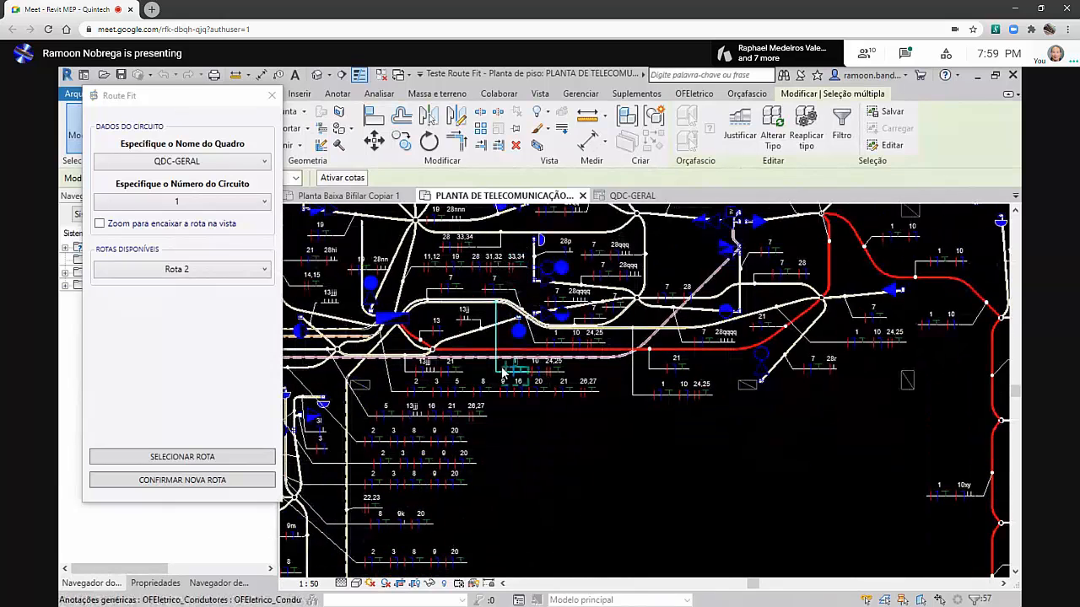
# Trace the highlighted Rota 2 of circuit 1 back along the conduits to the distribution board
pyautogui.scroll(2, 498, 364)
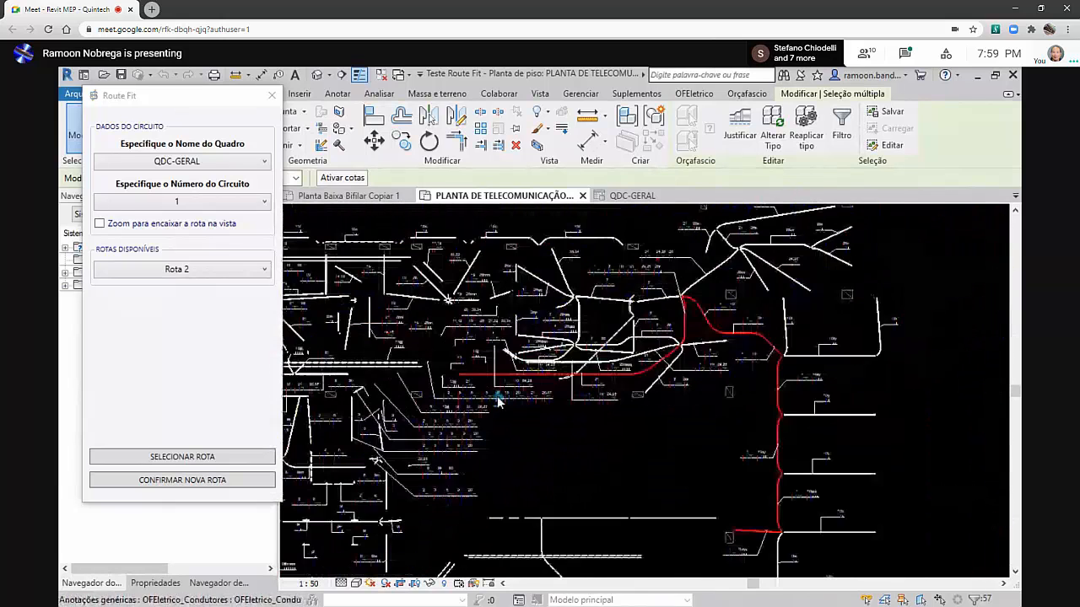
pyautogui.scroll(-4, 590, 396)
pyautogui.scroll(5, 596, 398)
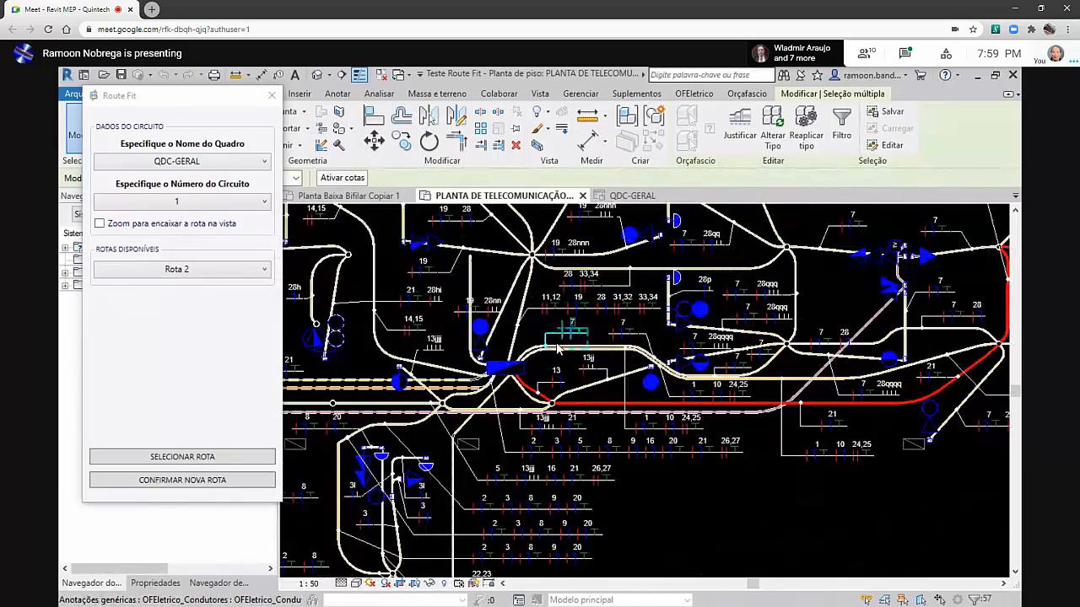
pyautogui.scroll(-1, 571, 382)
pyautogui.scroll(3, 571, 382)
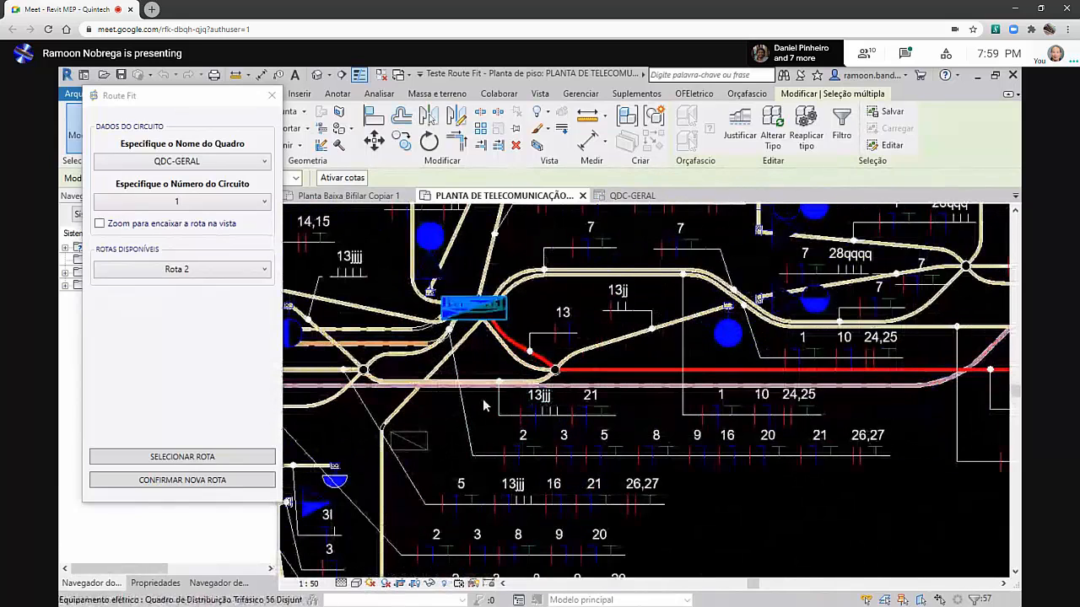
# Switch Route Fit to circuit 2 with the route fitted in the view and display Rota 2
pyautogui.click(199, 205)
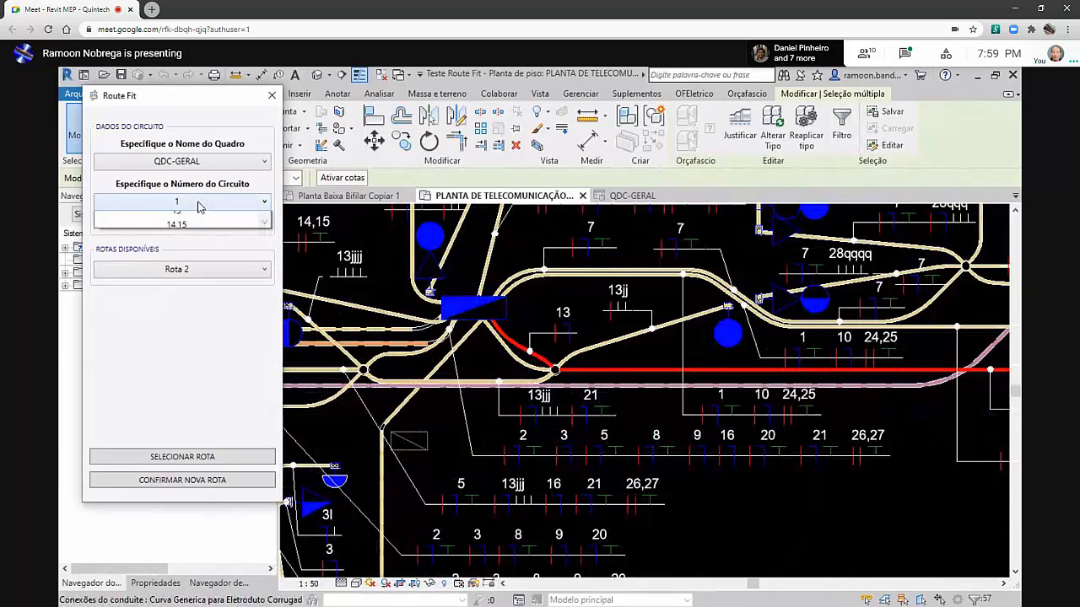
pyautogui.click(181, 237)
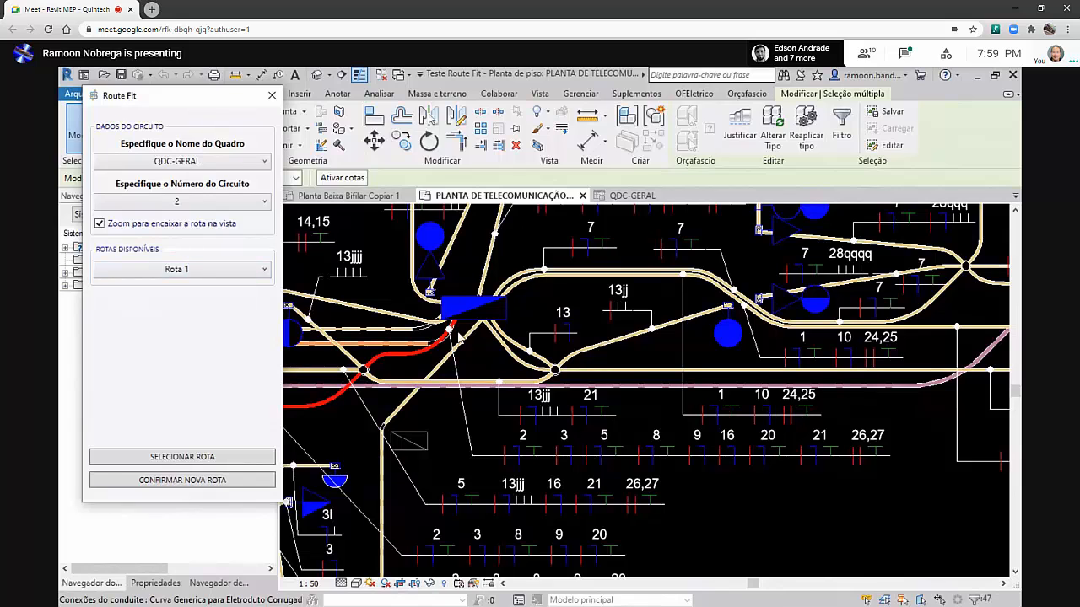
pyautogui.click(221, 269)
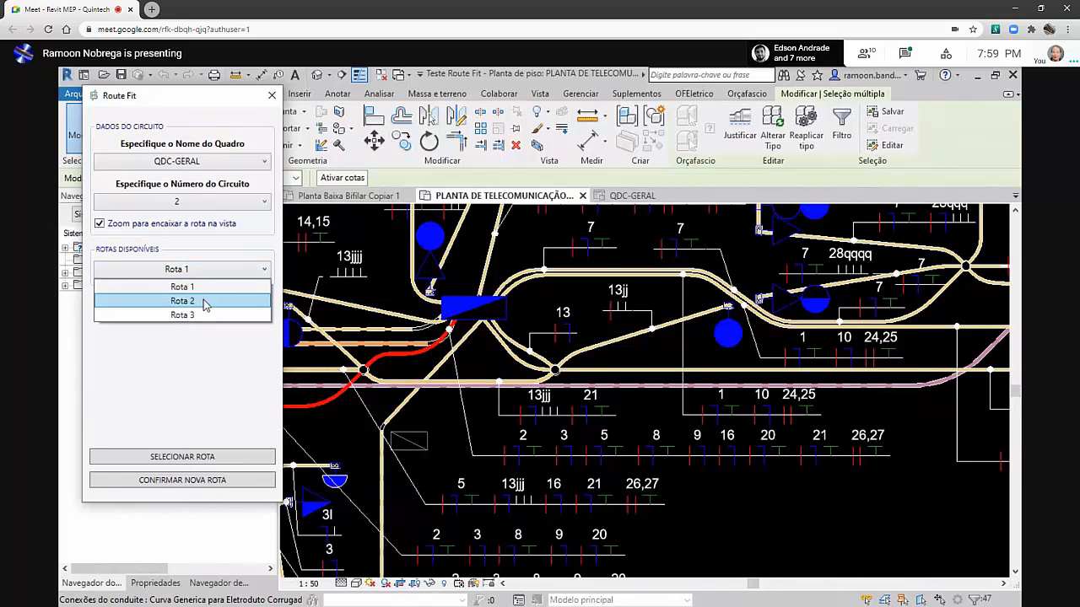
pyautogui.click(205, 301)
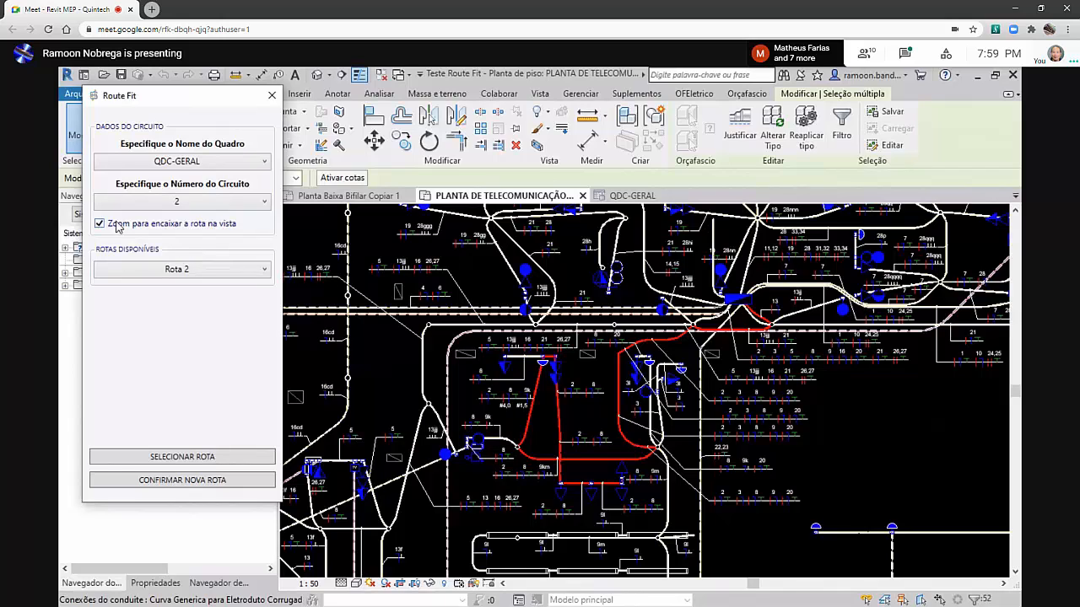
# Display Rota 3 of circuit 2, turn off fitting the route in the view, and inspect its path near the board
pyautogui.click(157, 271)
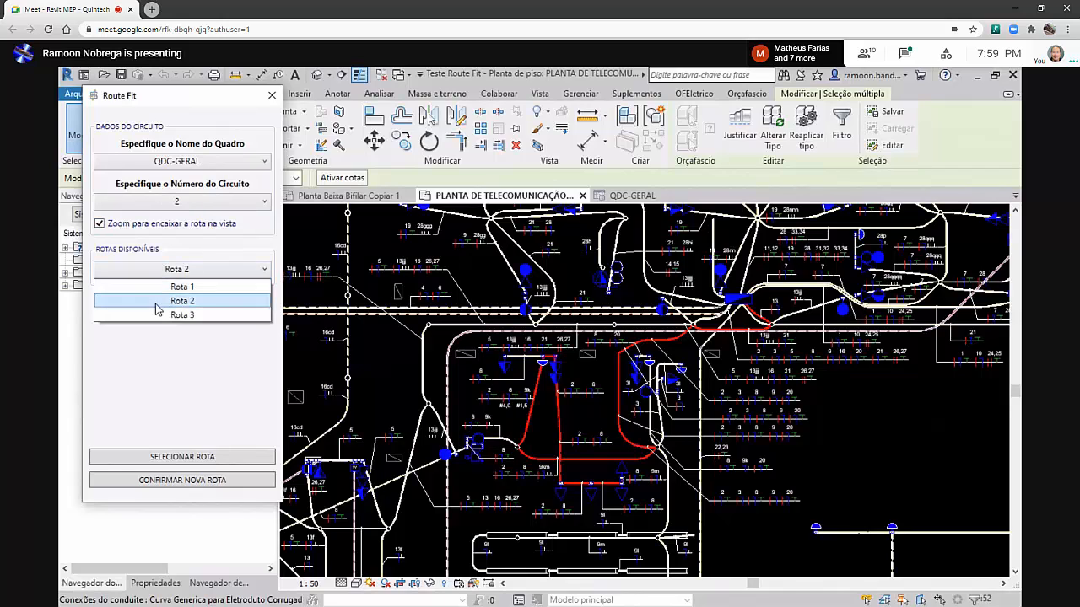
pyautogui.click(158, 310)
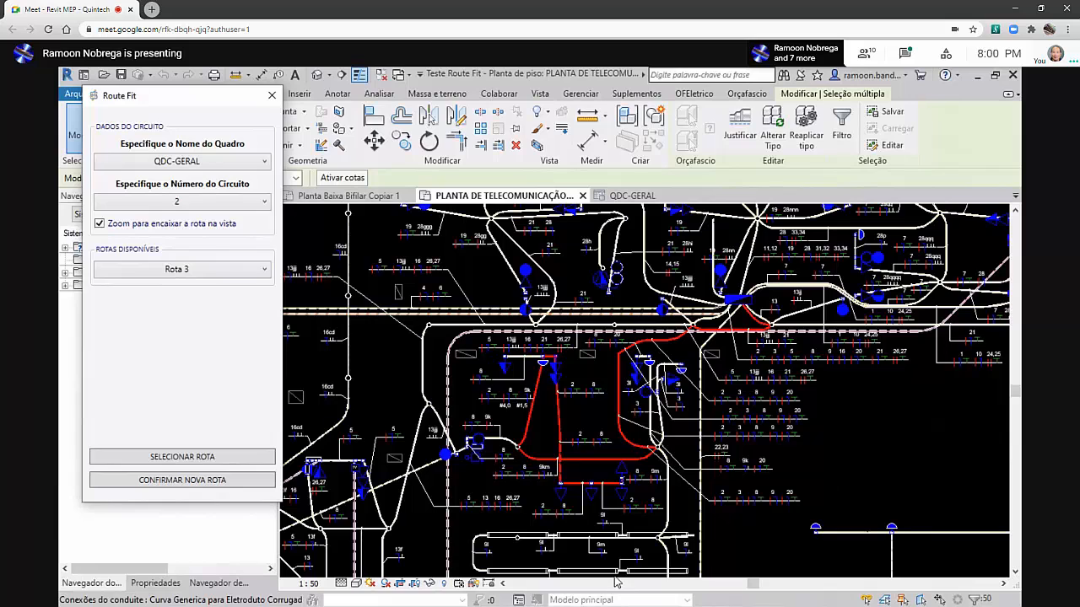
pyautogui.scroll(1, 721, 402)
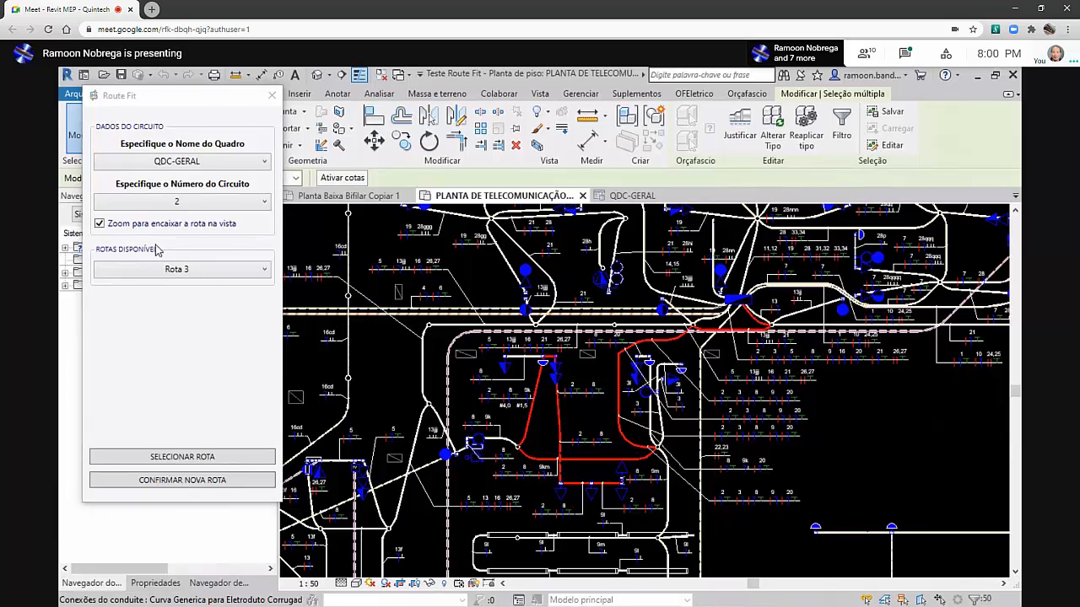
pyautogui.scroll(4, 712, 410)
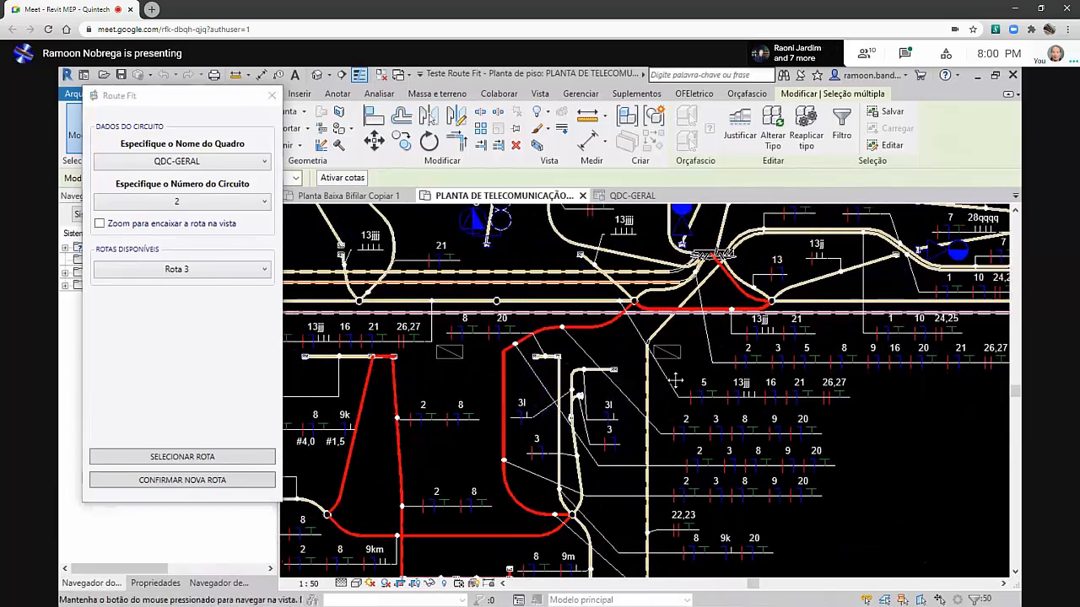
# Display Rota 1 and Rota 2 of circuit 2 in turn to compare how they leave the distribution board
pyautogui.click(239, 267)
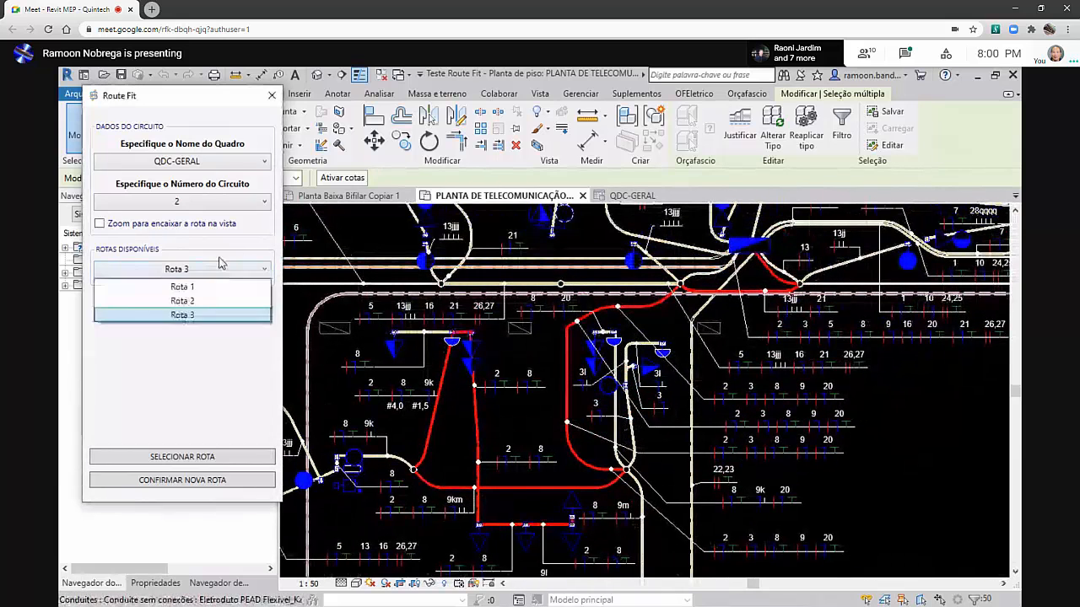
pyautogui.click(211, 285)
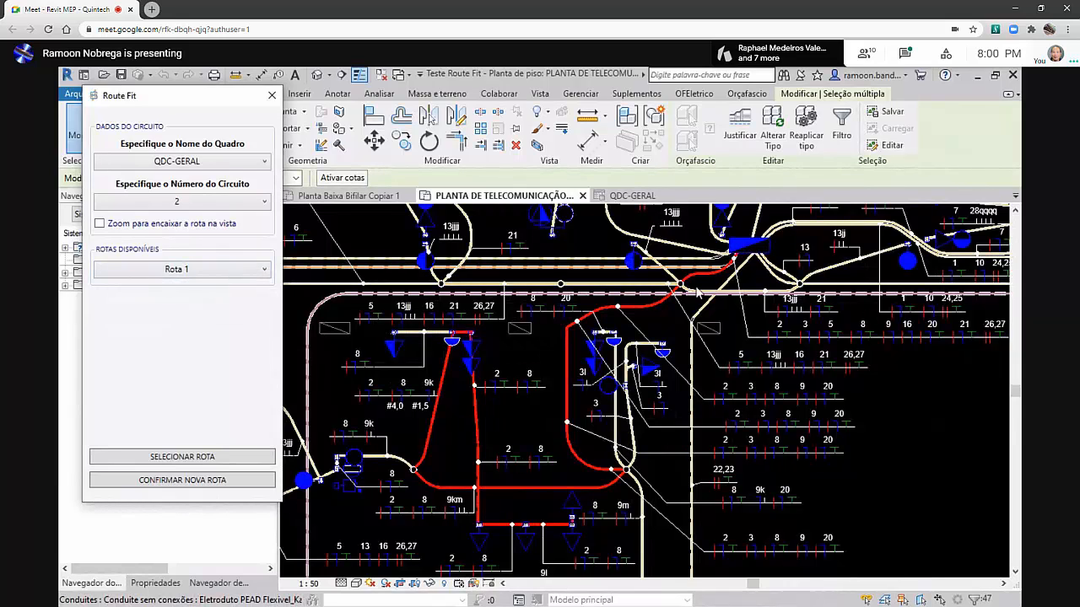
pyautogui.click(228, 270)
pyautogui.click(226, 299)
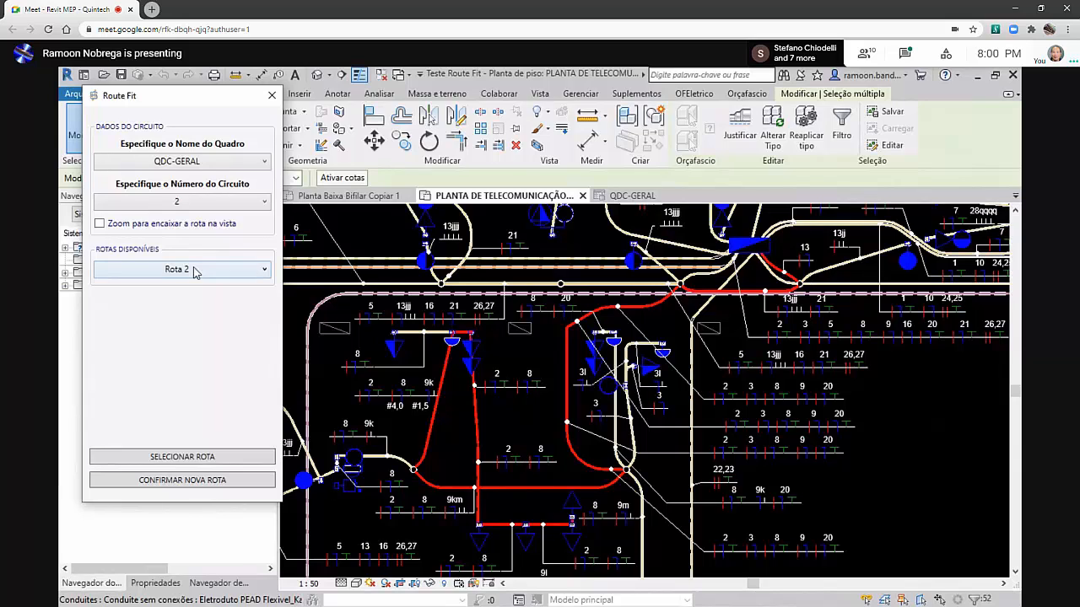
# Choose Rota 3 for circuit 2, confirm it as the new route, and check the rerouted conduits beside the board
pyautogui.click(169, 275)
pyautogui.click(181, 317)
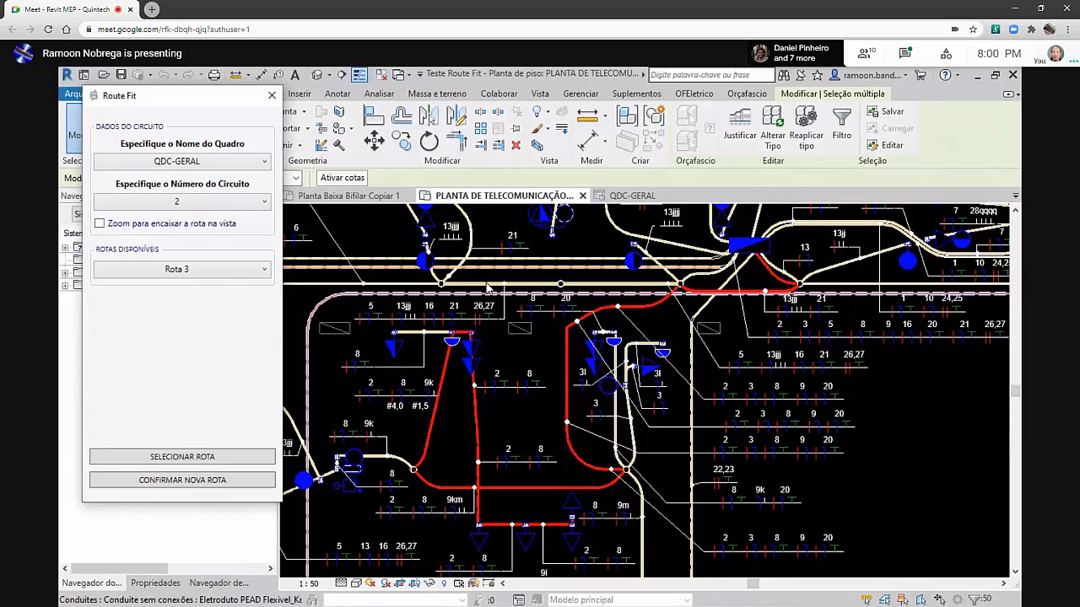
pyautogui.scroll(3, 827, 268)
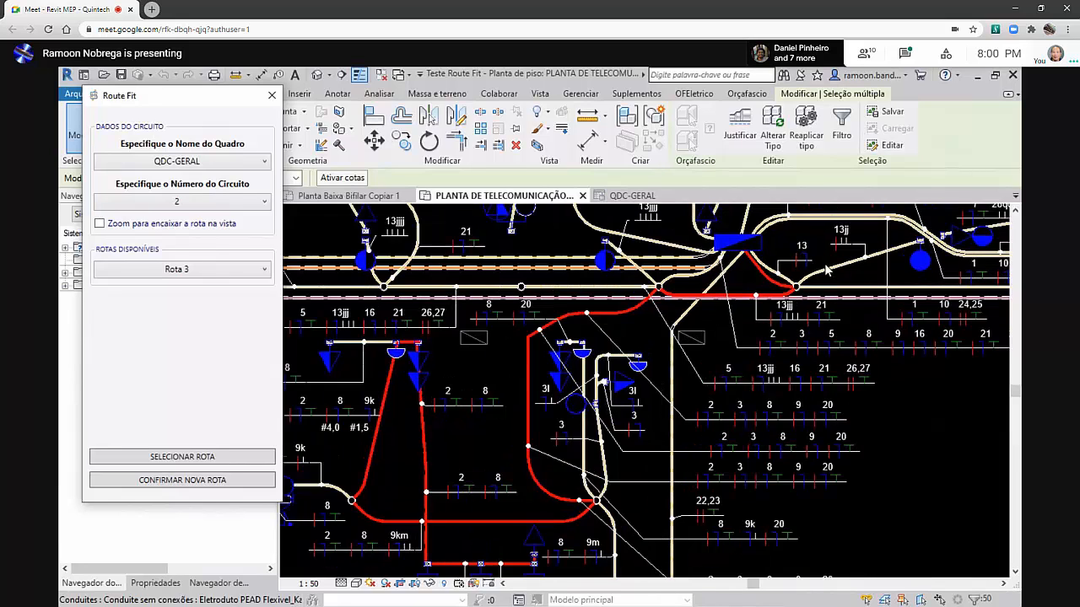
pyautogui.click(186, 487)
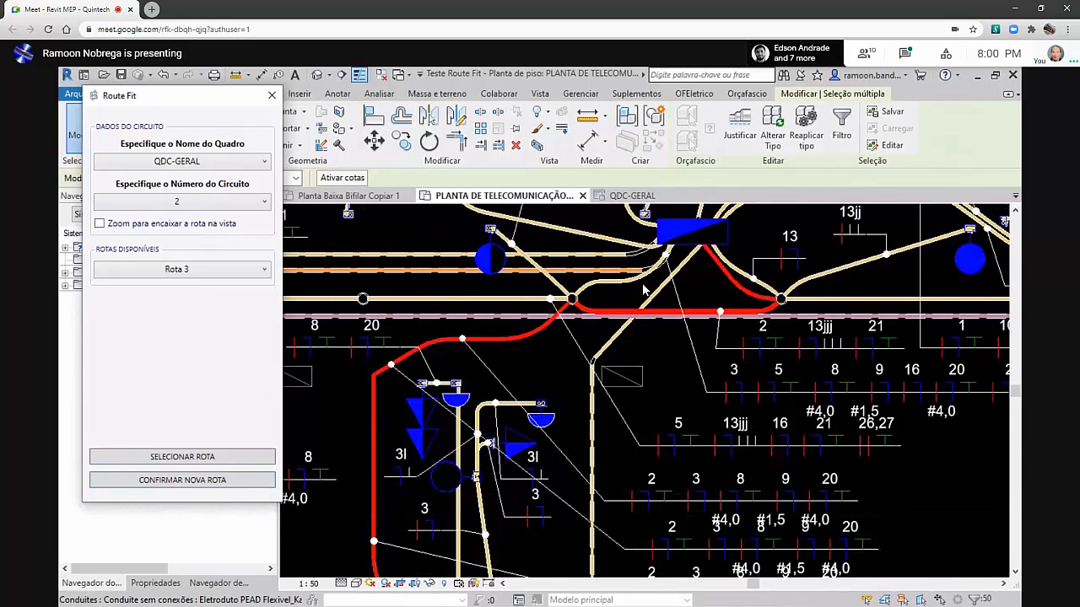
pyautogui.moveTo(643, 290); pyautogui.dragTo(603, 365, button='middle')
pyautogui.scroll(3, 603, 364)
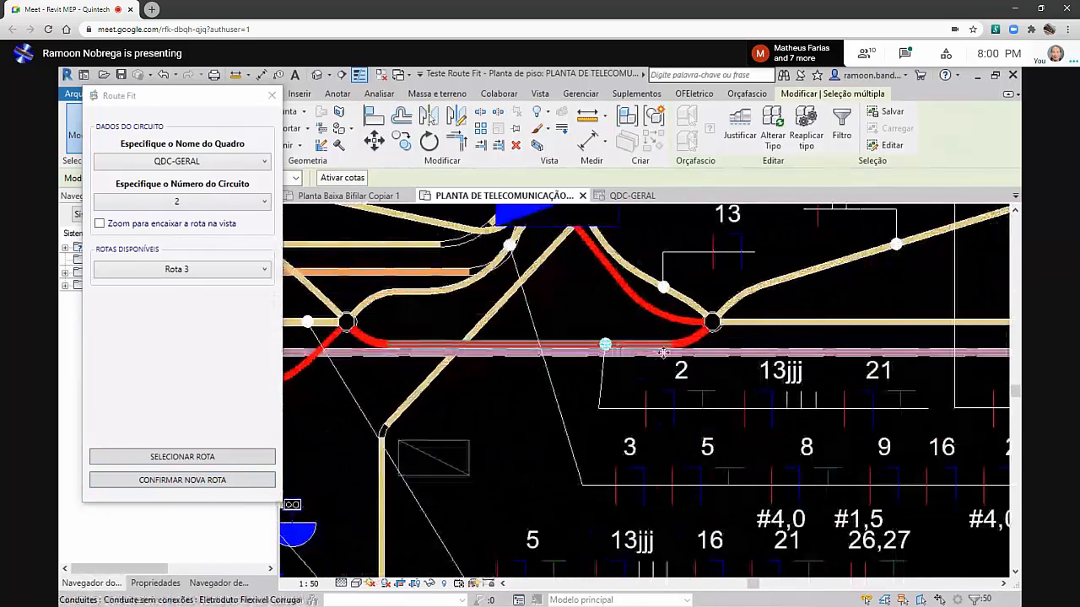
# Close Route Fit and use Manual Tag Creator to place horizontal tags on the circuit 13 and circuit 2 conduits leaving the board
pyautogui.click(272, 95)
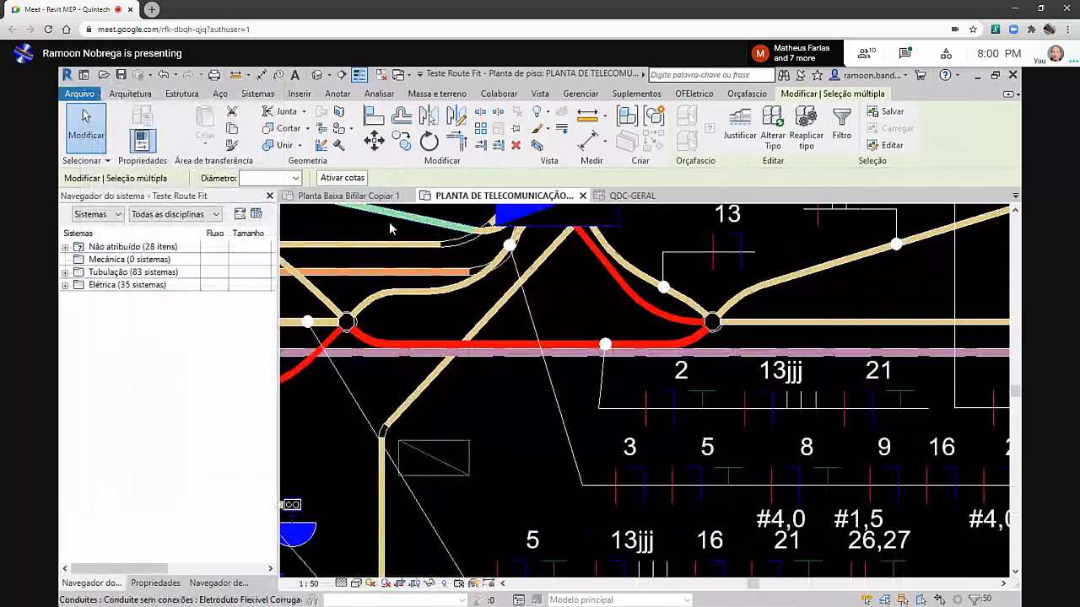
pyautogui.click(694, 94)
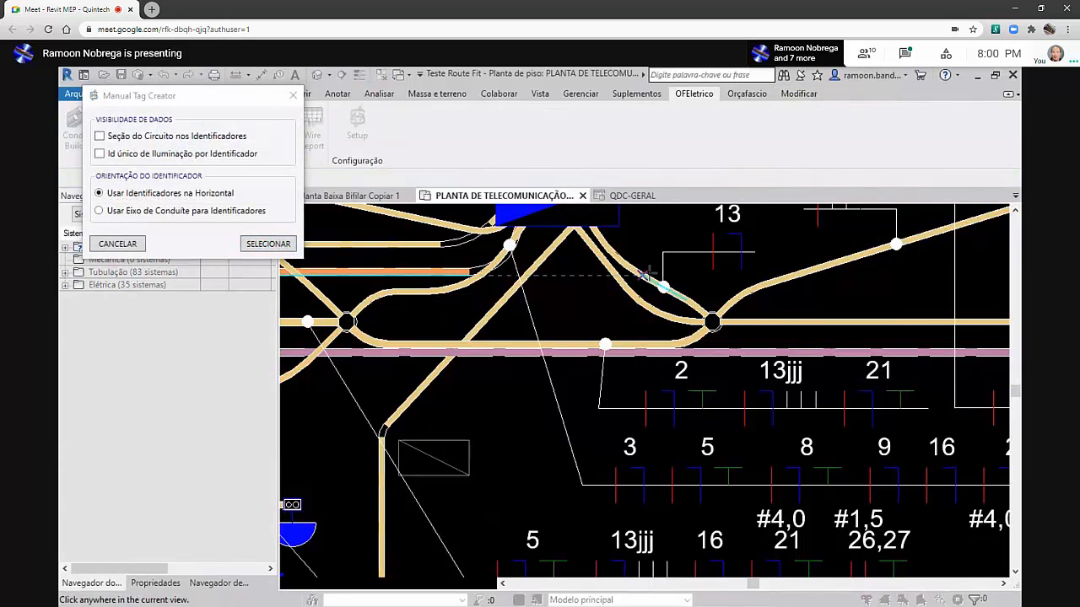
pyautogui.moveTo(677, 278); pyautogui.dragTo(672, 303, button='middle')
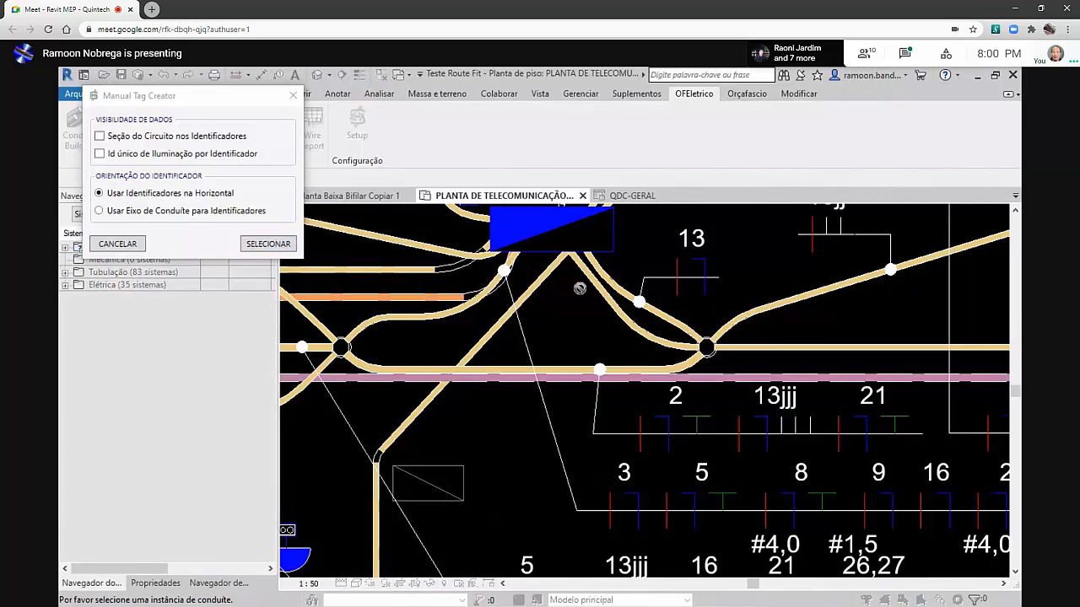
pyautogui.click(620, 312)
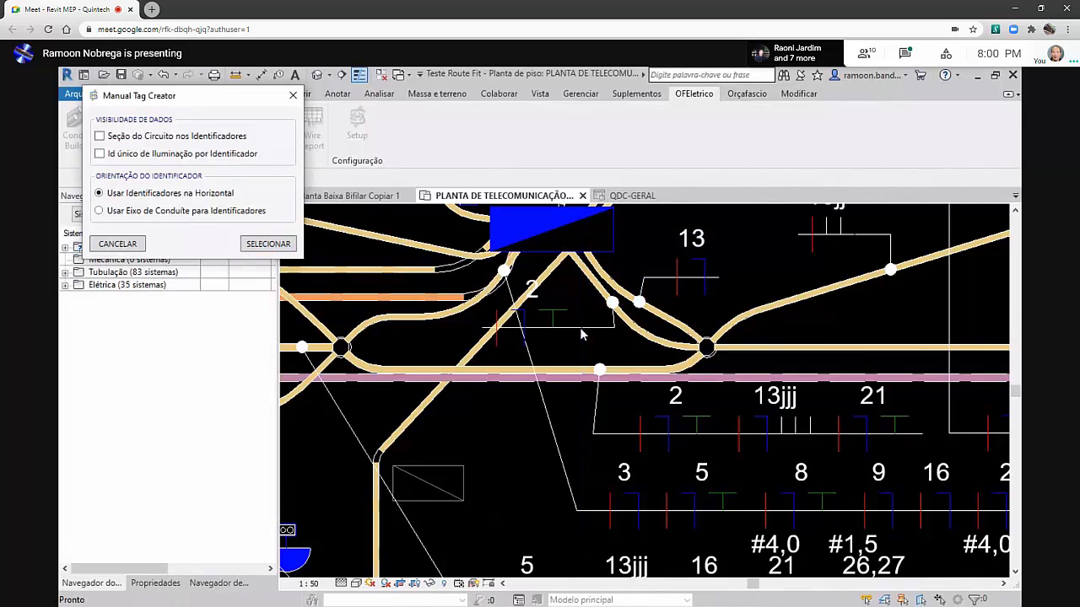
# Re-place the circuit 13 and circuit 2 conduit tags in the free space beside the distribution board
pyautogui.click(267, 243)
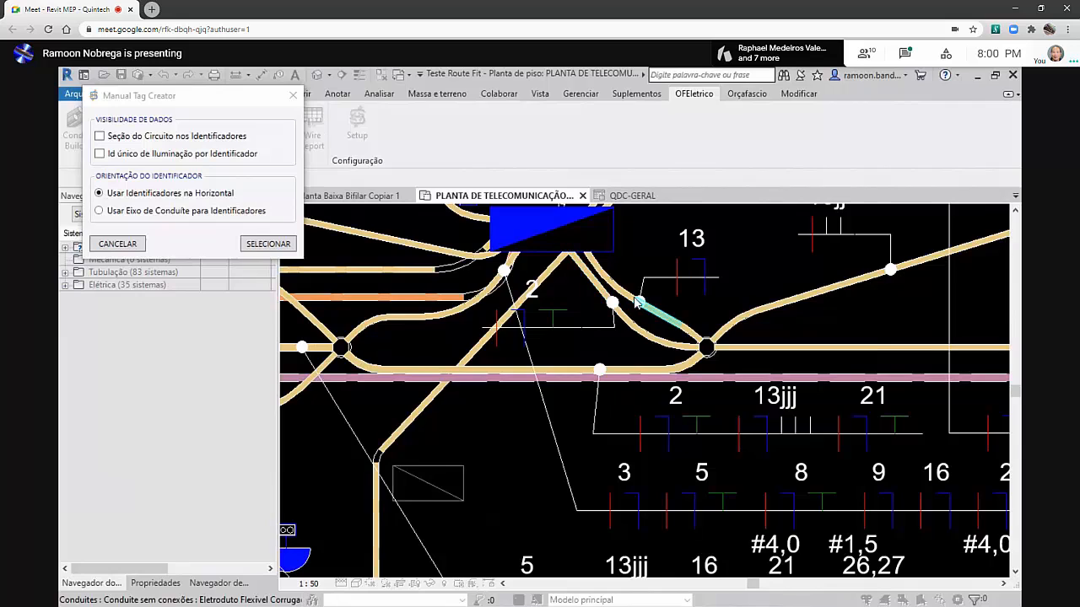
pyautogui.click(690, 291)
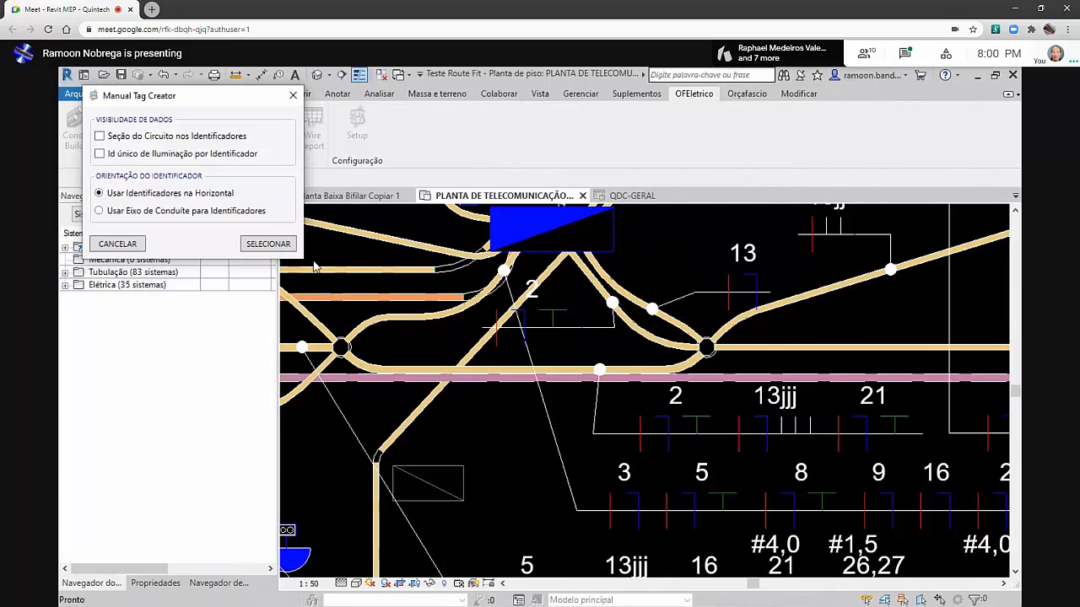
pyautogui.click(267, 244)
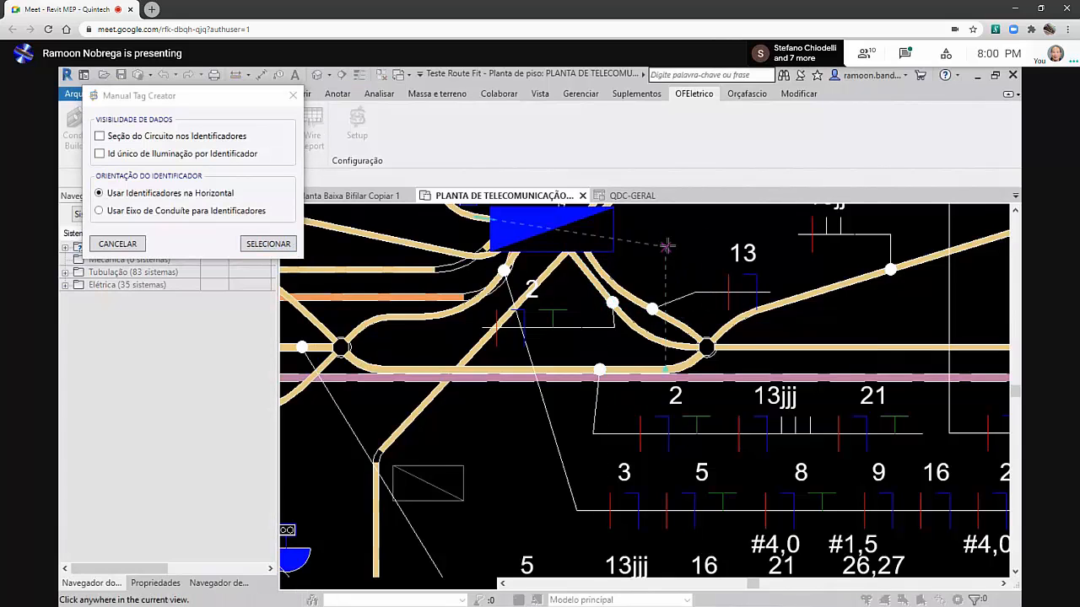
pyautogui.click(667, 245)
pyautogui.scroll(-1, 657, 339)
pyautogui.moveTo(593, 345); pyautogui.dragTo(598, 418, button='middle')
pyautogui.click(268, 244)
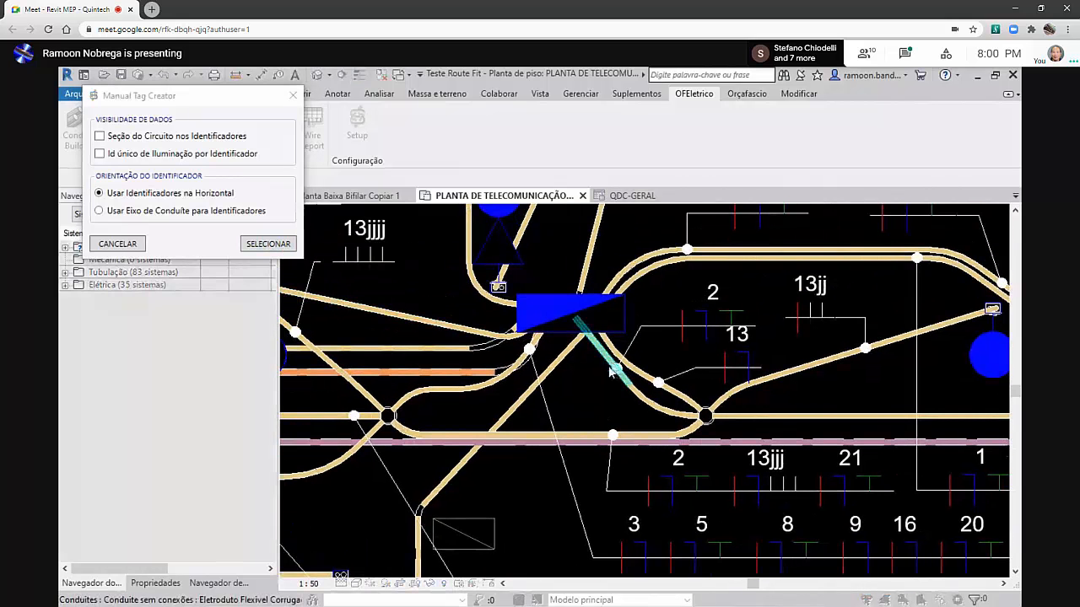
pyautogui.click(647, 316)
# Examine the updated circuit tags and conductor sections on the conduits around the distribution board
pyautogui.scroll(-2, 645, 314)
pyautogui.scroll(-2, 641, 313)
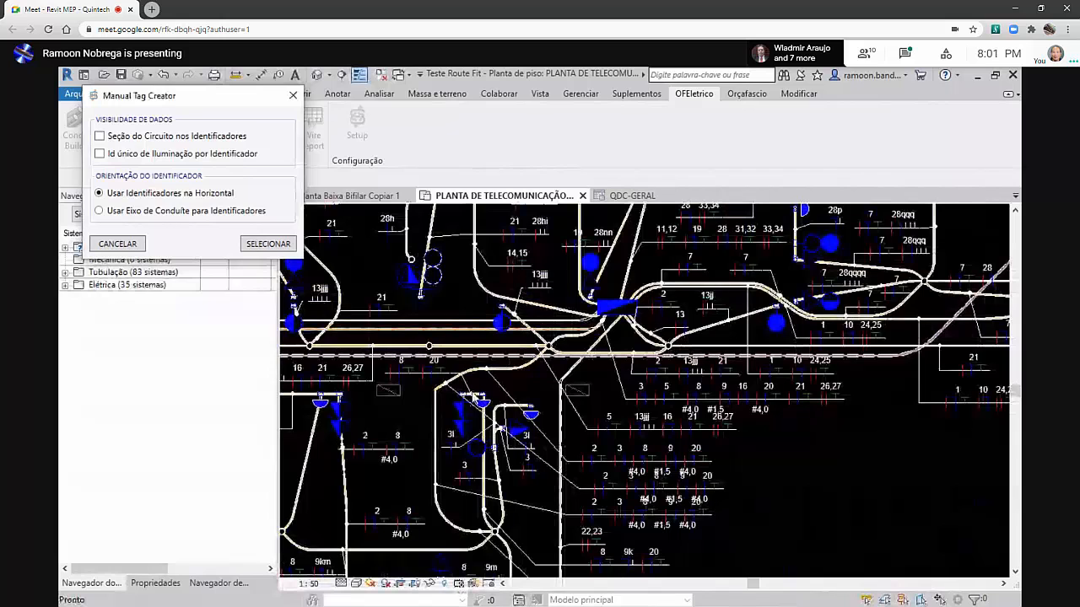
pyautogui.scroll(1, 639, 324)
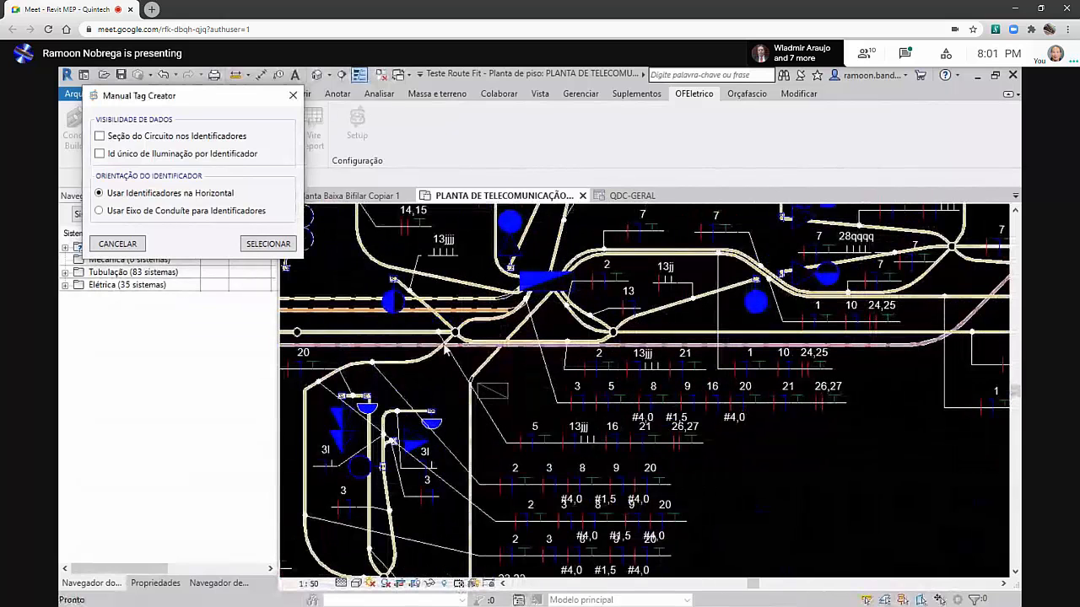
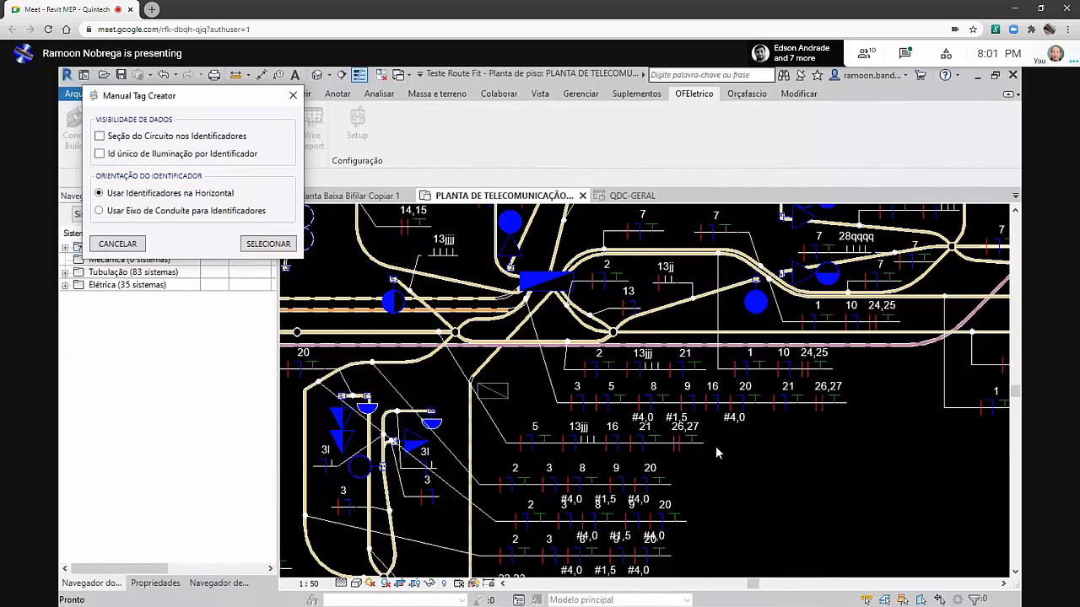
pyautogui.scroll(-1, 715, 453)
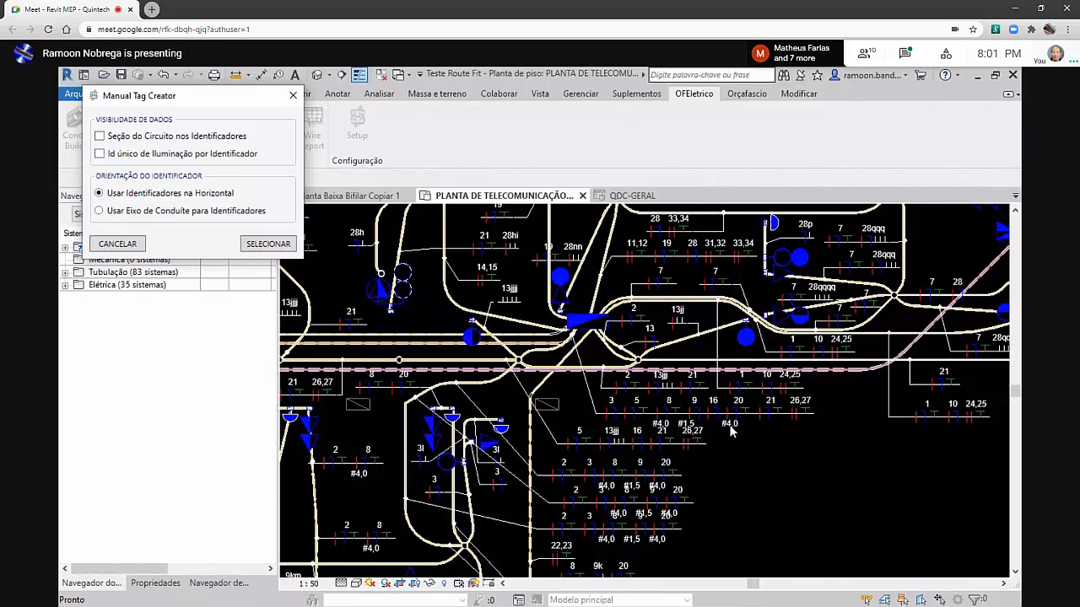
# Close Manual Tag Creator and start Route Fit to view Rota 1 of QDC-GERAL circuit 1 across the plan
pyautogui.click(292, 91)
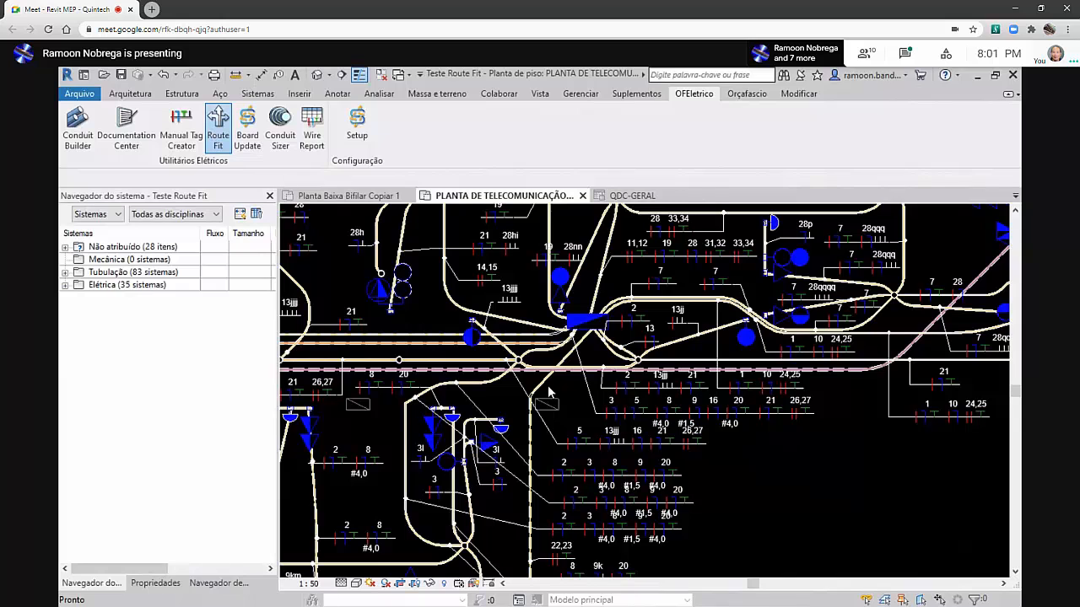
pyautogui.click(217, 127)
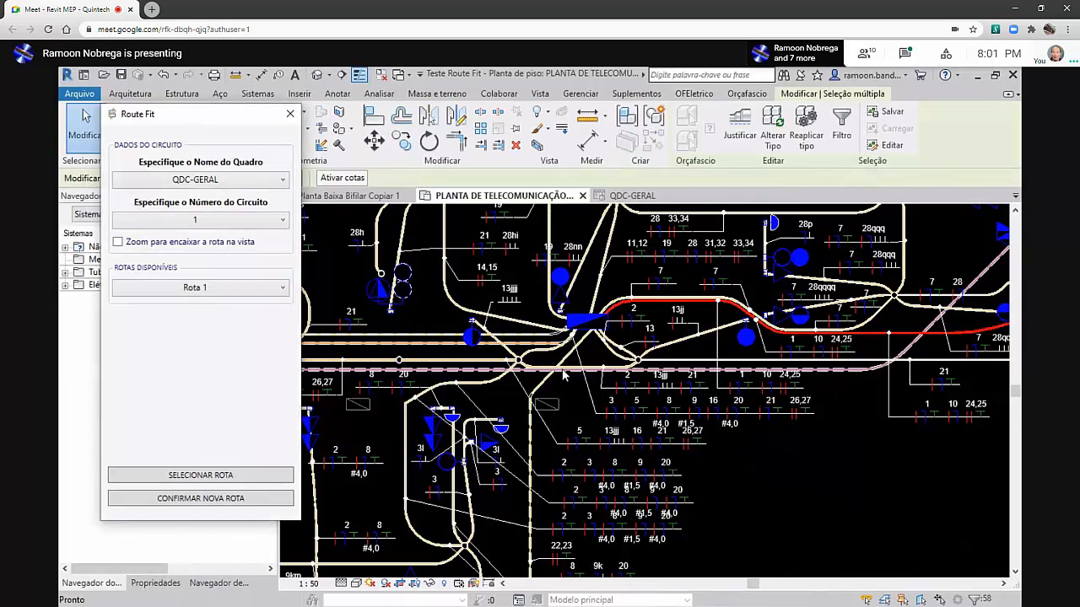
pyautogui.scroll(-3, 601, 305)
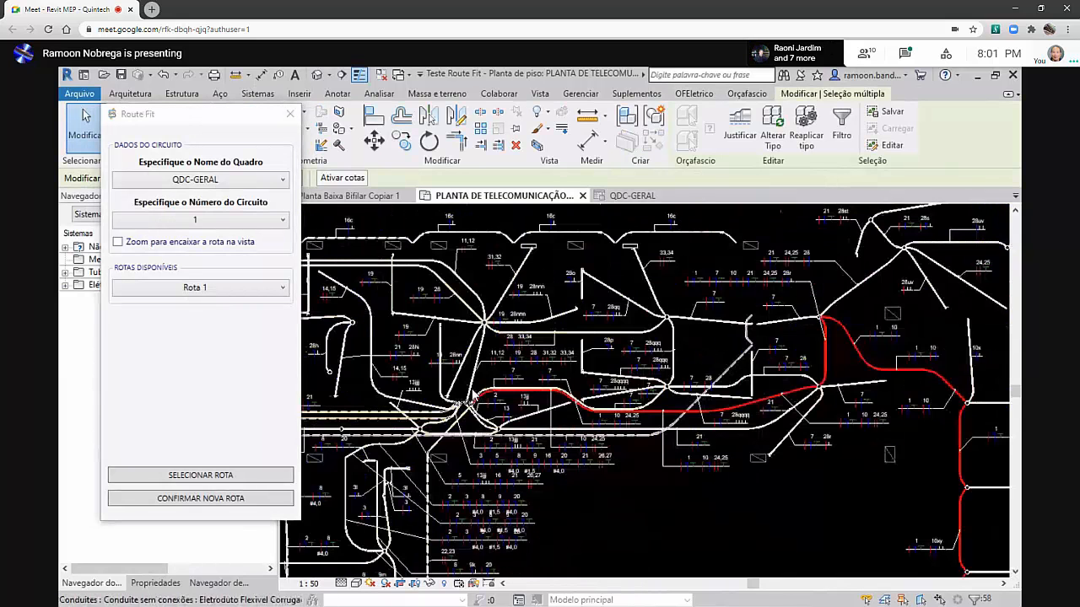
pyautogui.moveTo(618, 332); pyautogui.dragTo(511, 162, button='middle')
pyautogui.moveTo(518, 282); pyautogui.dragTo(545, 335, button='middle')
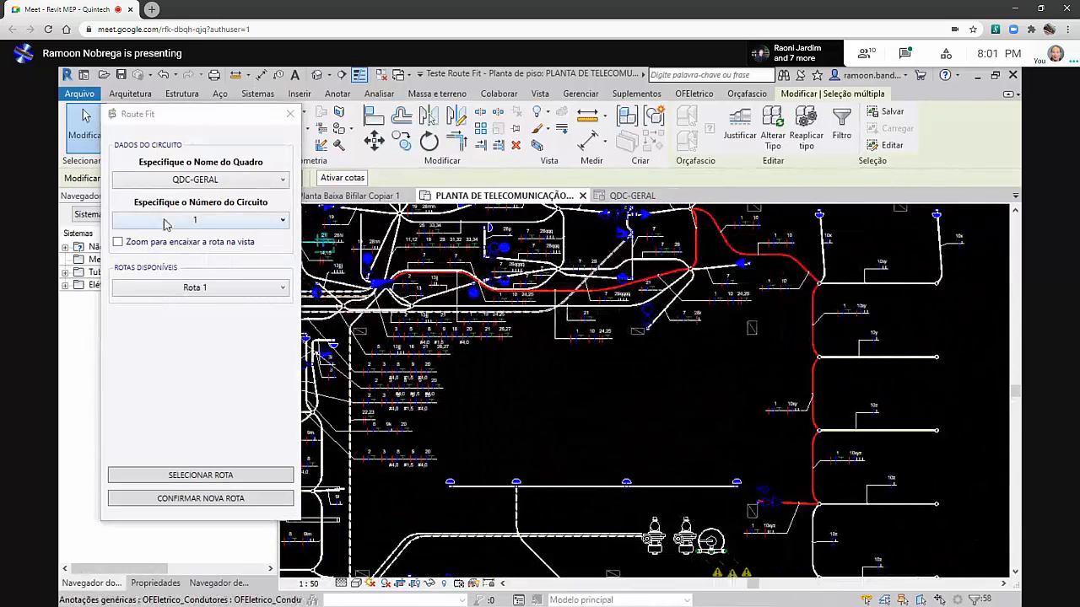
# Enable zooming to fit the route in the view and preview Rota 2 for circuit 1
pyautogui.click(217, 287)
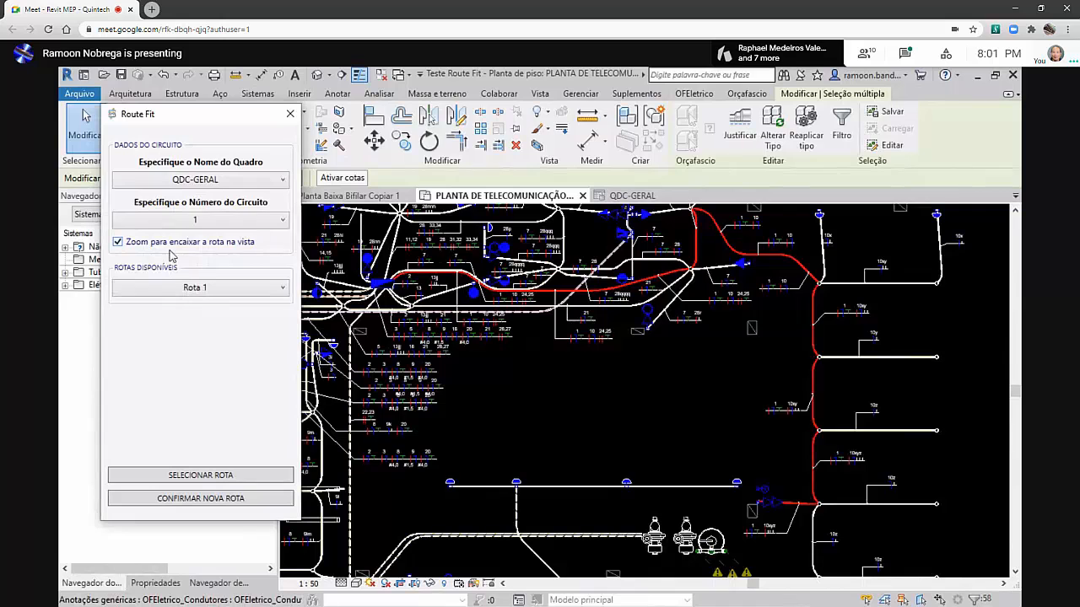
pyautogui.click(195, 288)
pyautogui.click(206, 329)
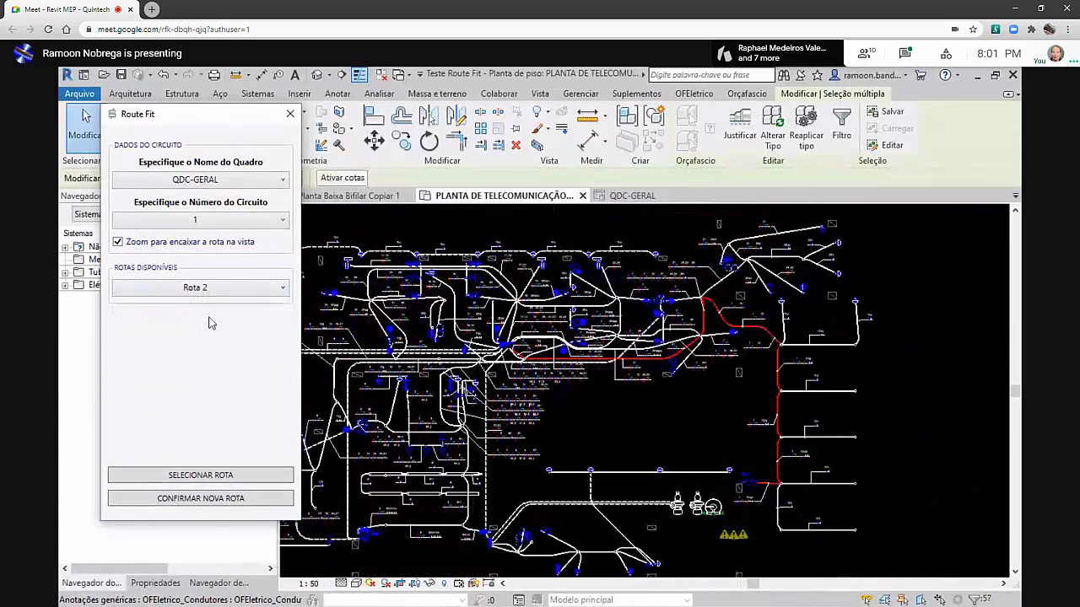
pyautogui.scroll(3, 526, 369)
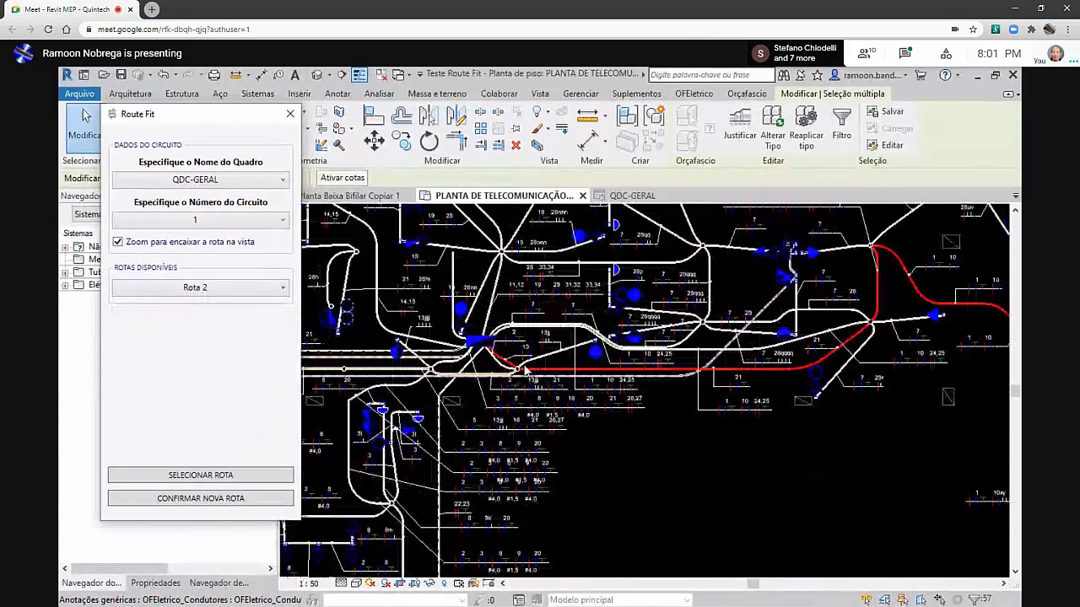
pyautogui.scroll(-1, 526, 369)
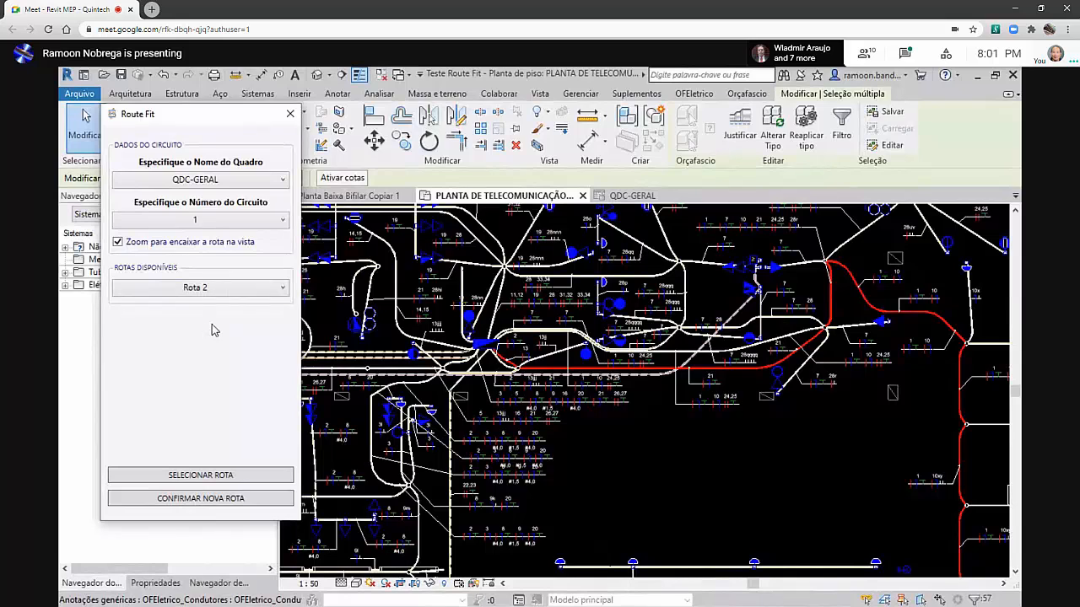
# Preview Rota 3 for circuit 1 and follow its highlighted conduits up to the distribution board
pyautogui.click(232, 287)
pyautogui.click(218, 321)
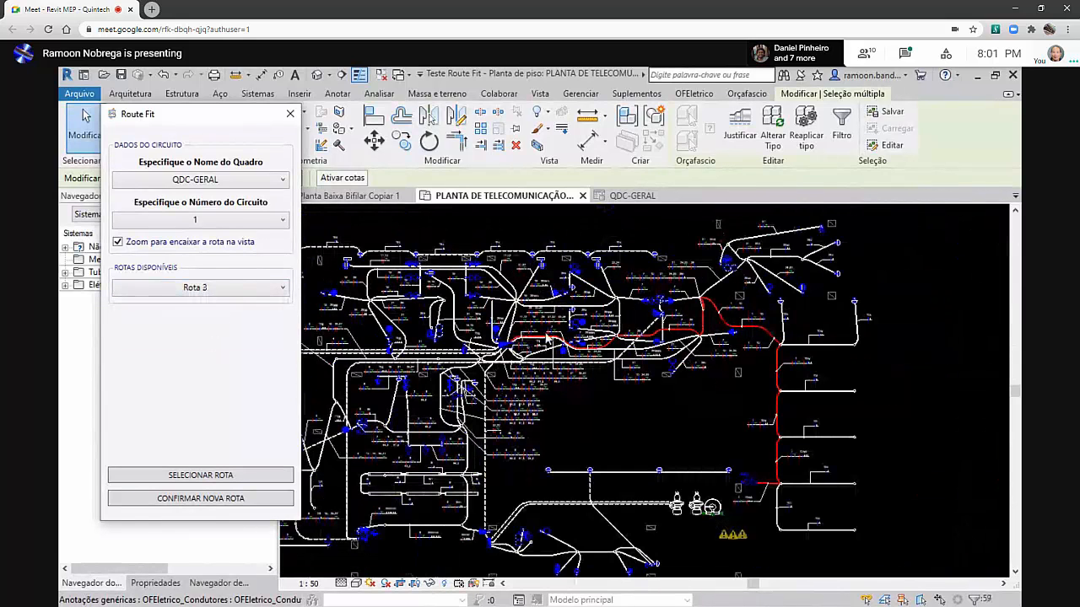
pyautogui.scroll(1, 635, 329)
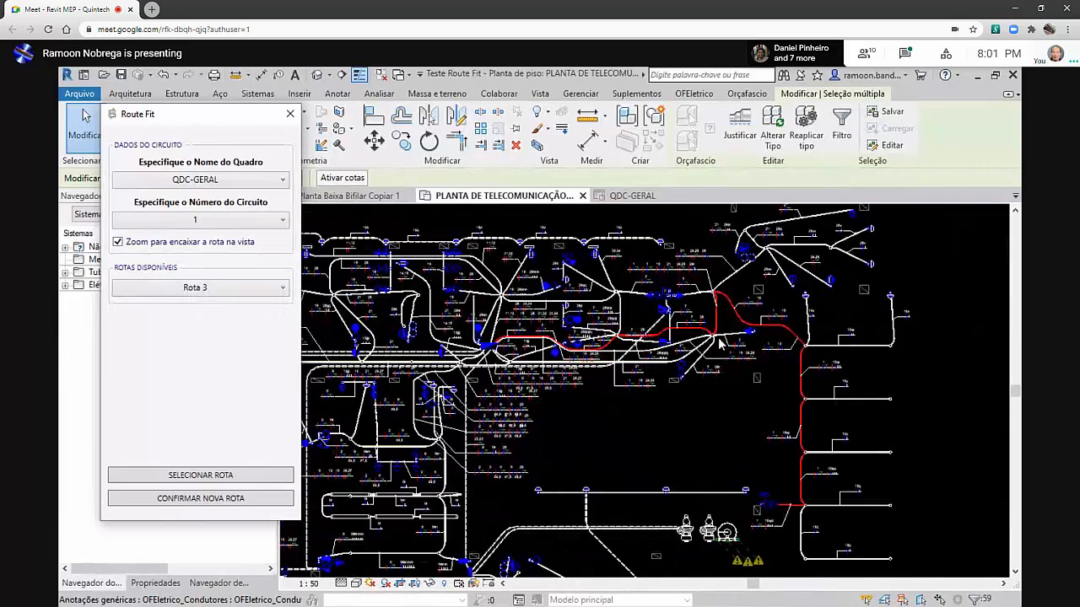
pyautogui.scroll(2, 719, 341)
pyautogui.moveTo(554, 377); pyautogui.dragTo(698, 422, button='middle')
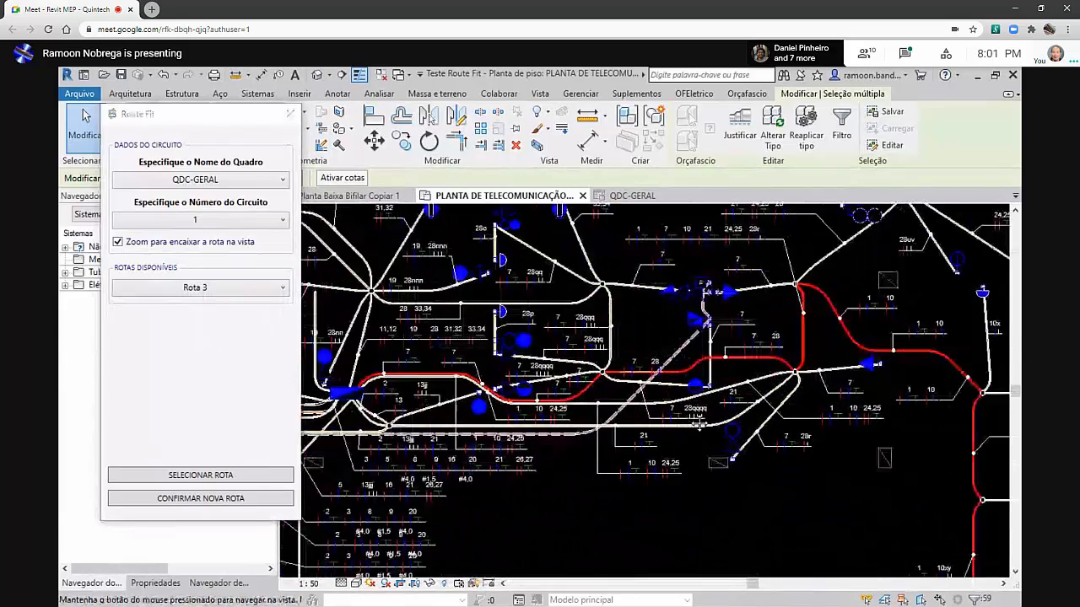
pyautogui.scroll(1, 666, 407)
pyautogui.scroll(3, 342, 341)
pyautogui.moveTo(438, 378); pyautogui.dragTo(466, 350, button='middle')
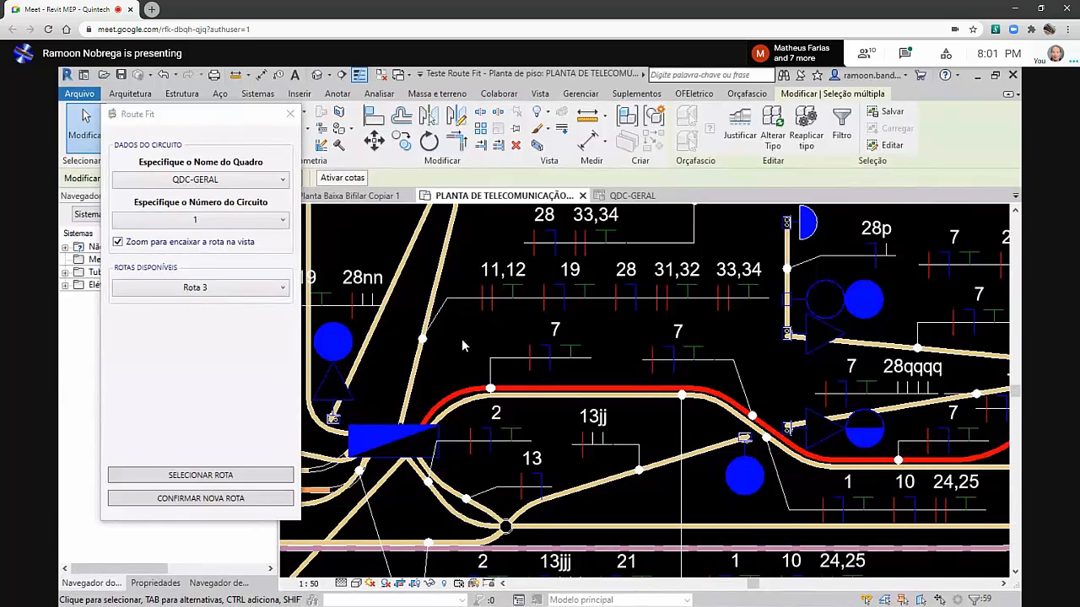
# Inspect the conduits around the distribution board against circuit 1's highlighted route
pyautogui.scroll(-4, 463, 345)
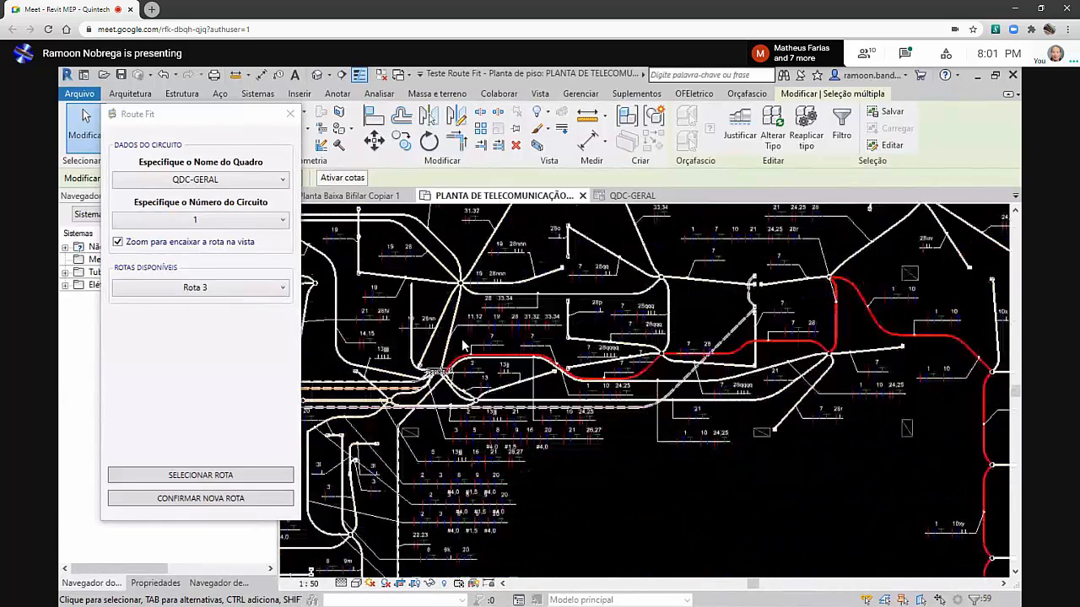
pyautogui.moveTo(462, 345); pyautogui.dragTo(702, 457, button='middle')
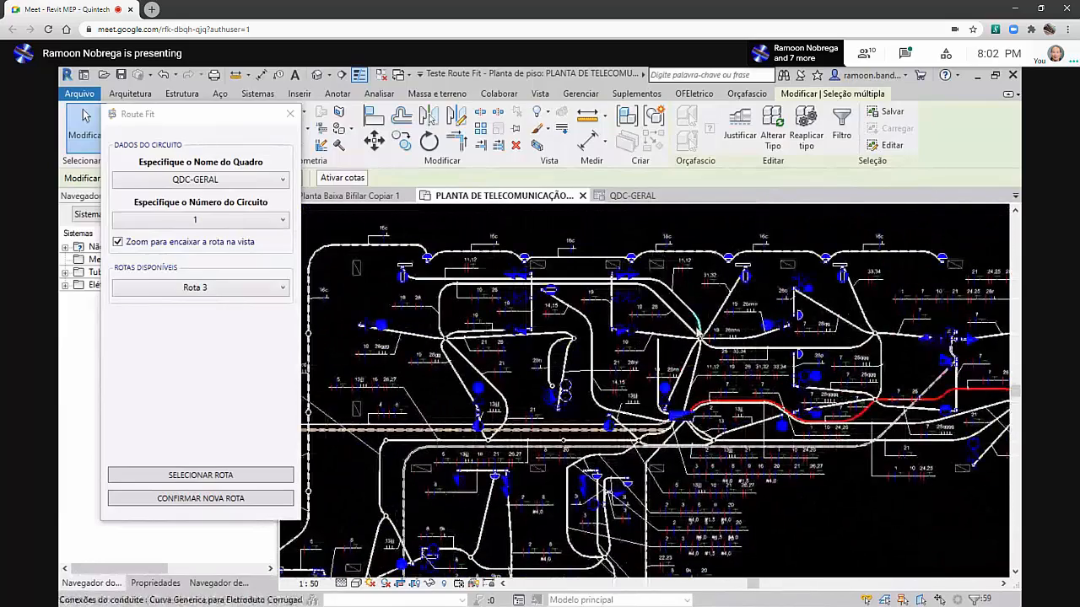
pyautogui.scroll(2, 721, 358)
pyautogui.scroll(3, 726, 506)
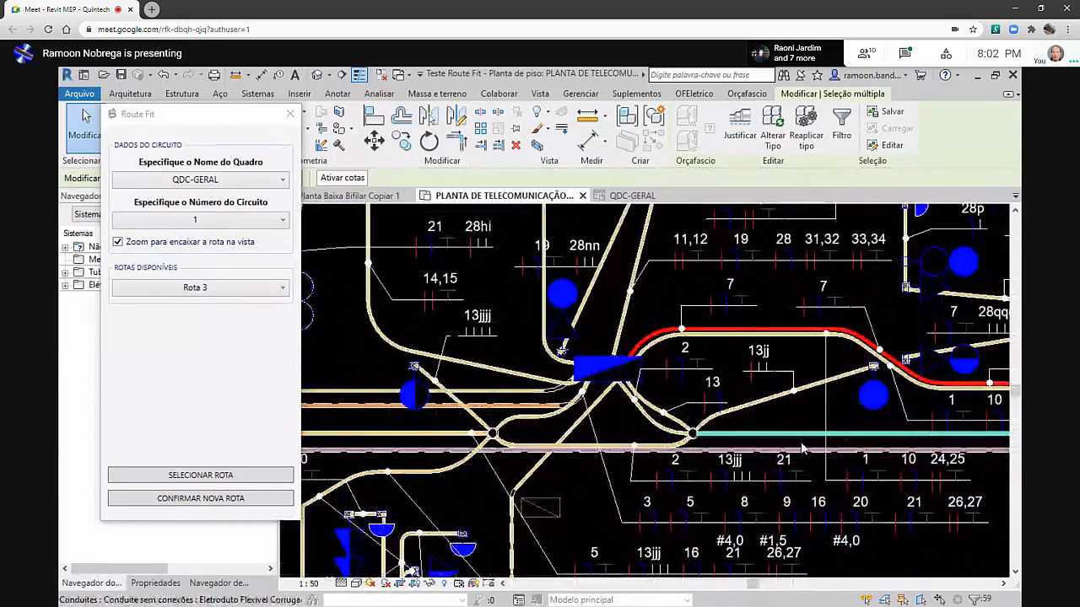
# Switch Route Fit to circuit 16, turn off zoom-to-fit, and inspect Rota 1 near the distribution board
pyautogui.click(240, 220)
pyautogui.scroll(-2, 237, 385)
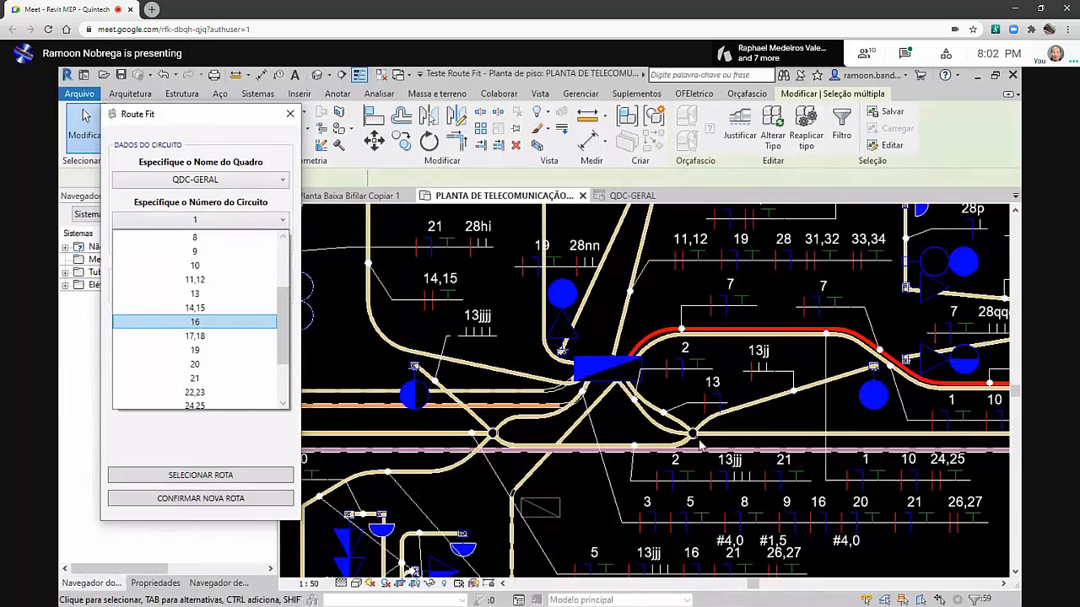
pyautogui.click(194, 322)
pyautogui.scroll(1, 765, 376)
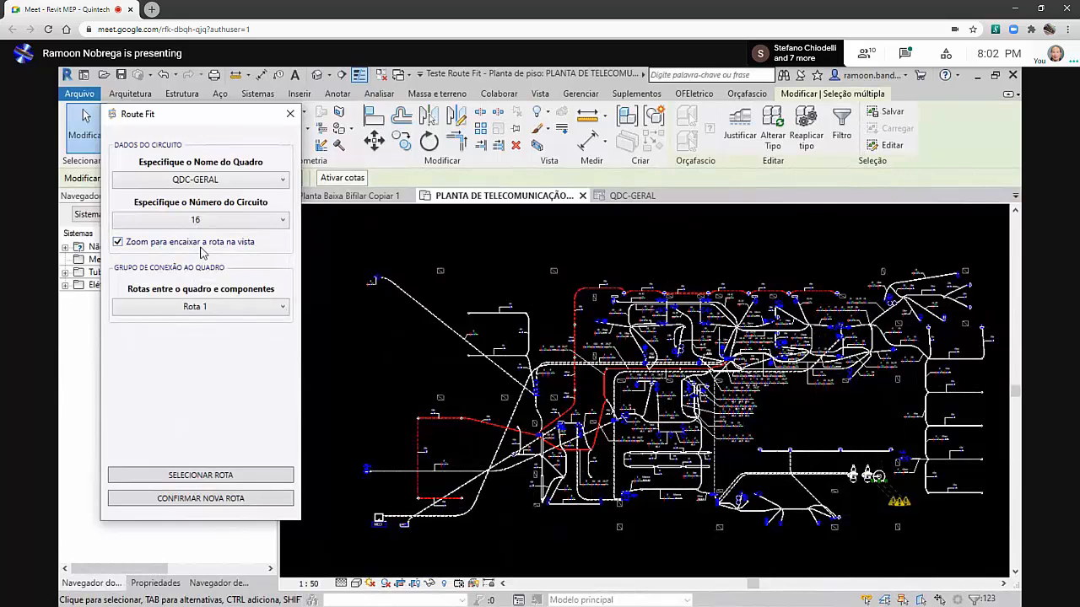
pyautogui.scroll(8, 641, 368)
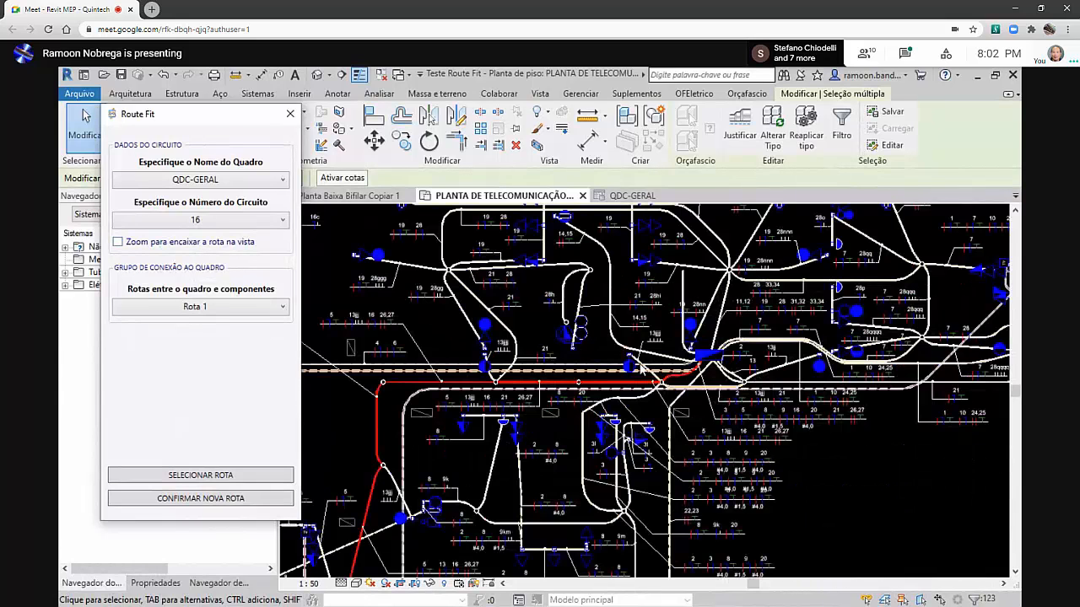
# Switch Route Fit to circuit 14,15, check its available routes, and follow the highlighted conduit to its power point
pyautogui.click(282, 220)
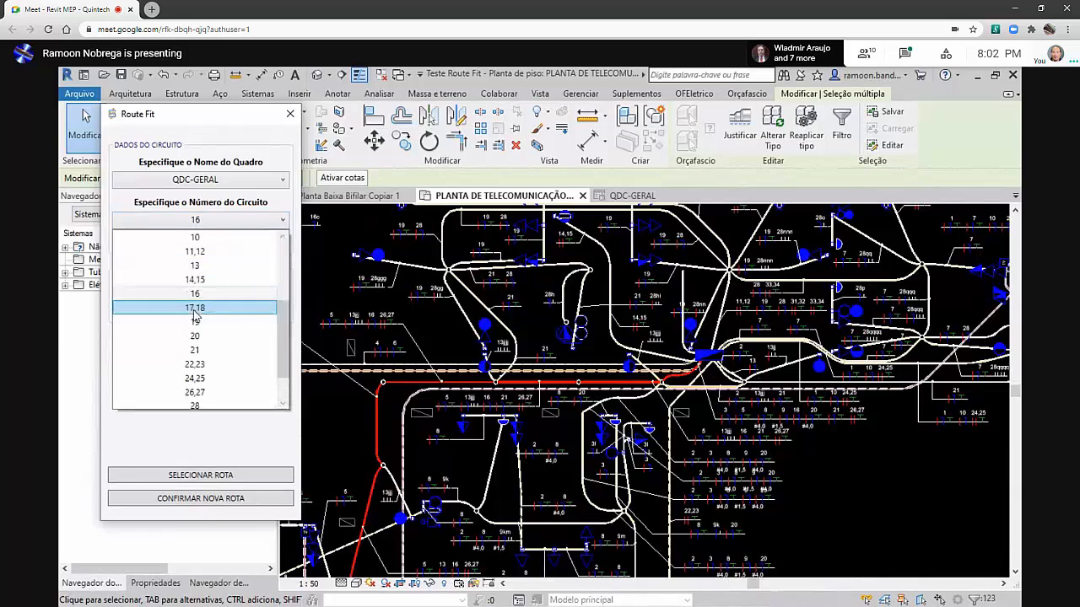
pyautogui.click(198, 280)
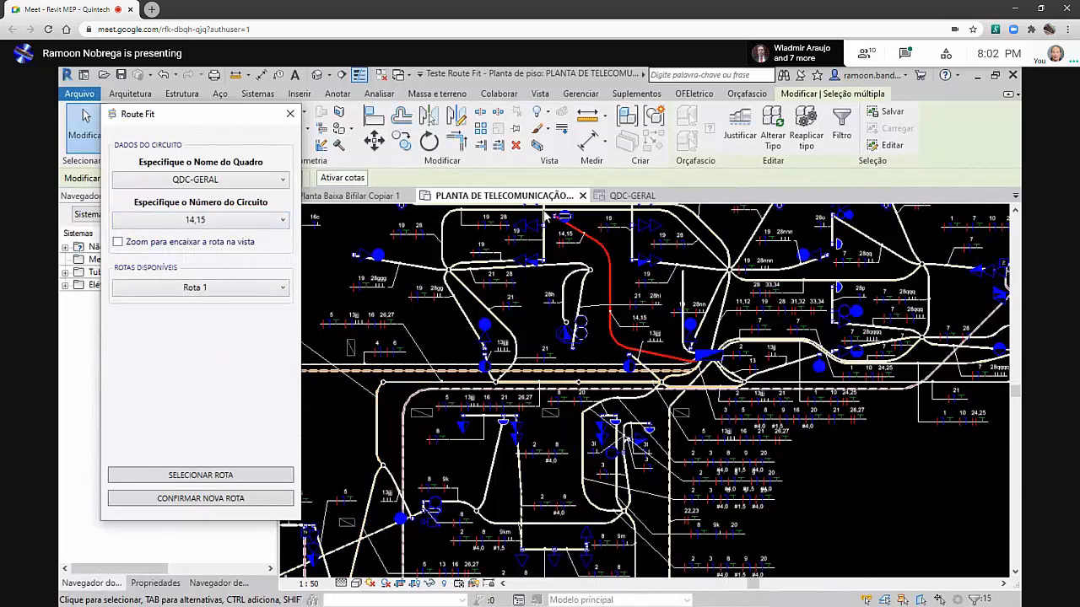
pyautogui.scroll(4, 553, 217)
pyautogui.click(219, 288)
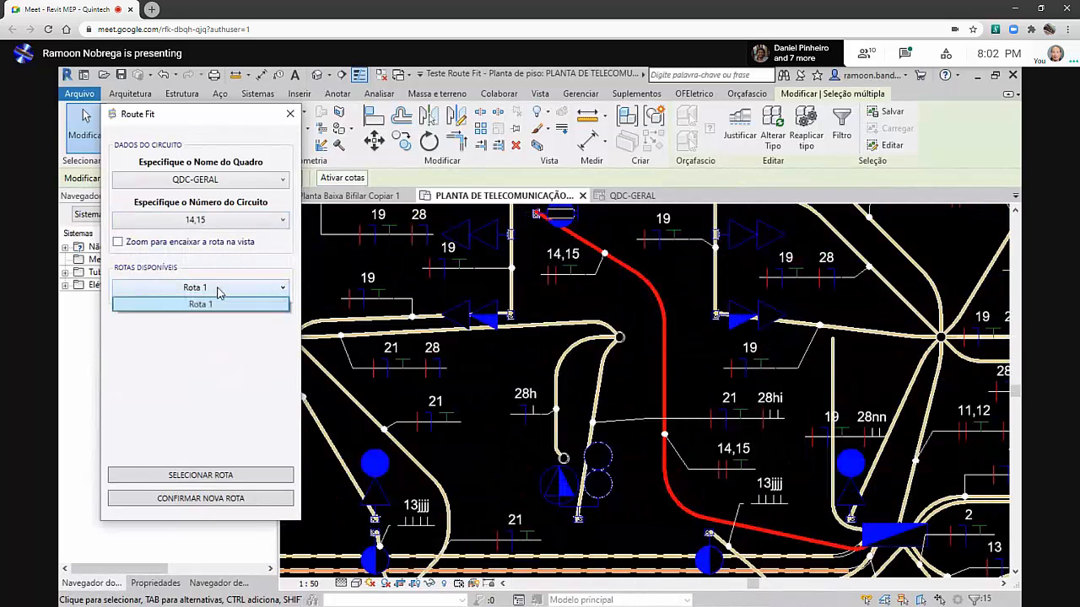
pyautogui.click(218, 292)
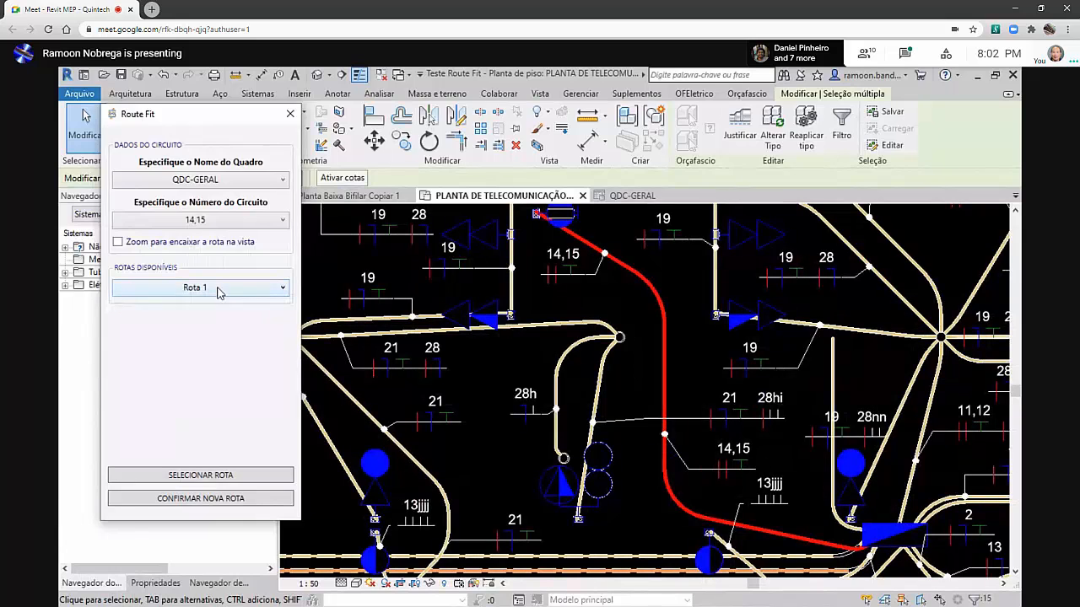
pyautogui.click(217, 292)
pyautogui.click(218, 292)
pyautogui.scroll(1, 572, 283)
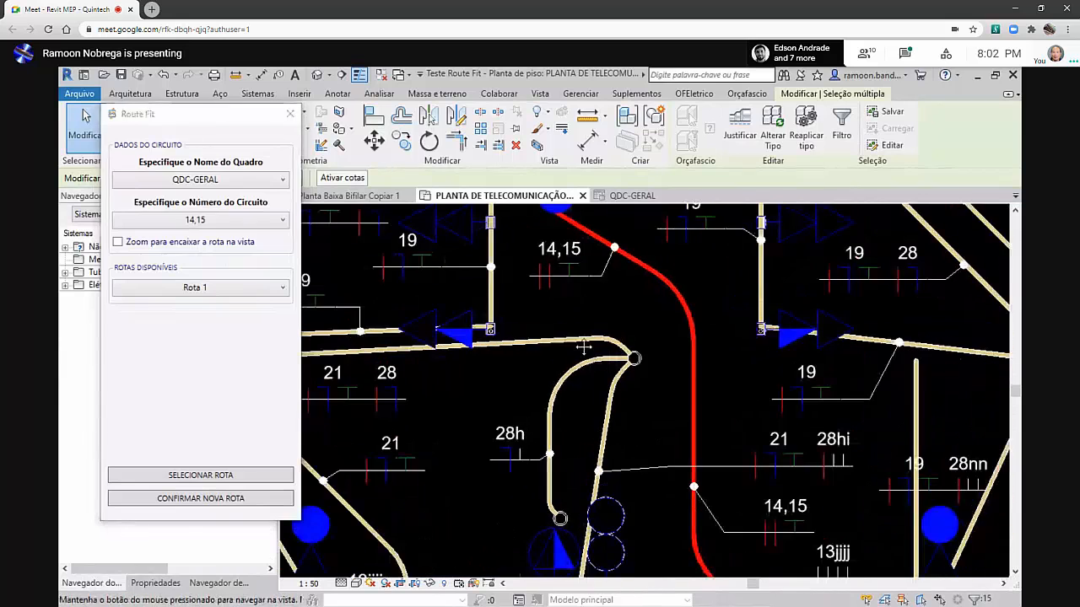
pyautogui.moveTo(572, 283); pyautogui.dragTo(569, 352, button='middle')
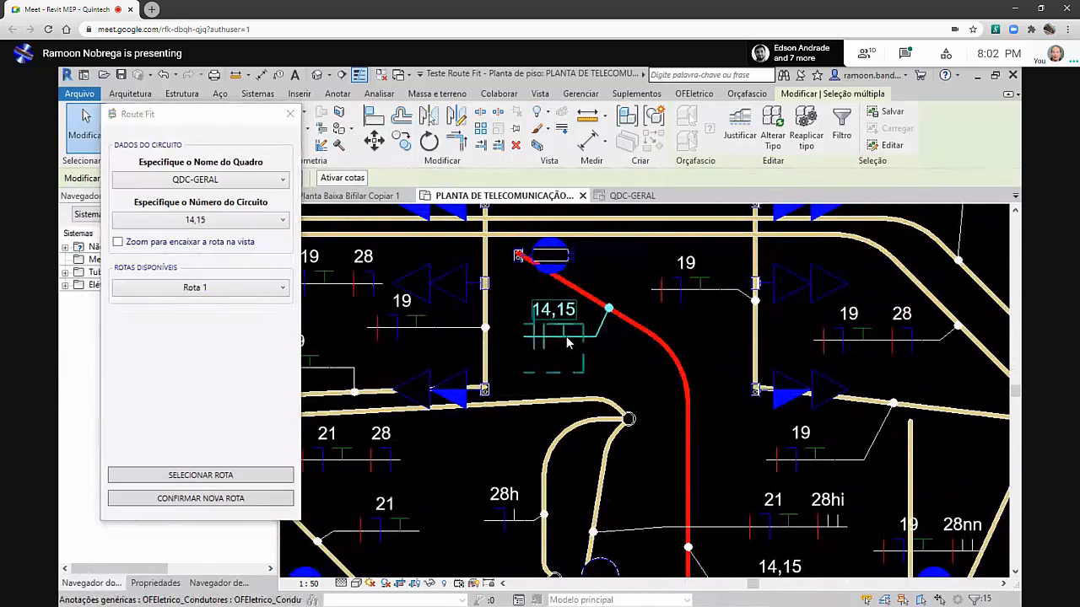
# Open the circuit number of the 14,15 tag near the power point, leave it unedited, and deselect the tag
pyautogui.scroll(1, 571, 332)
pyautogui.click(572, 332)
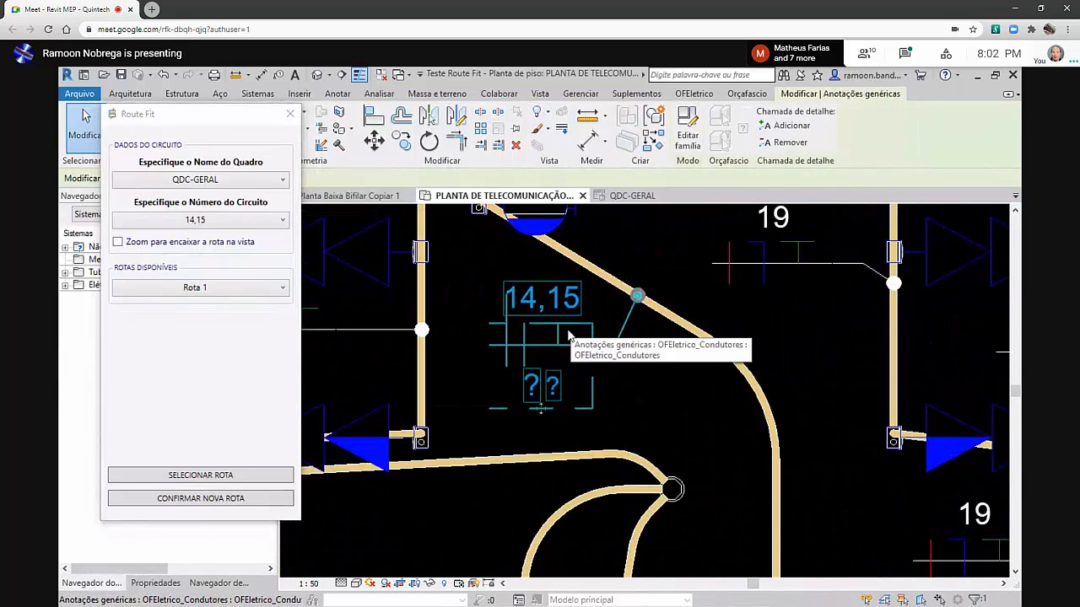
pyautogui.click(546, 304)
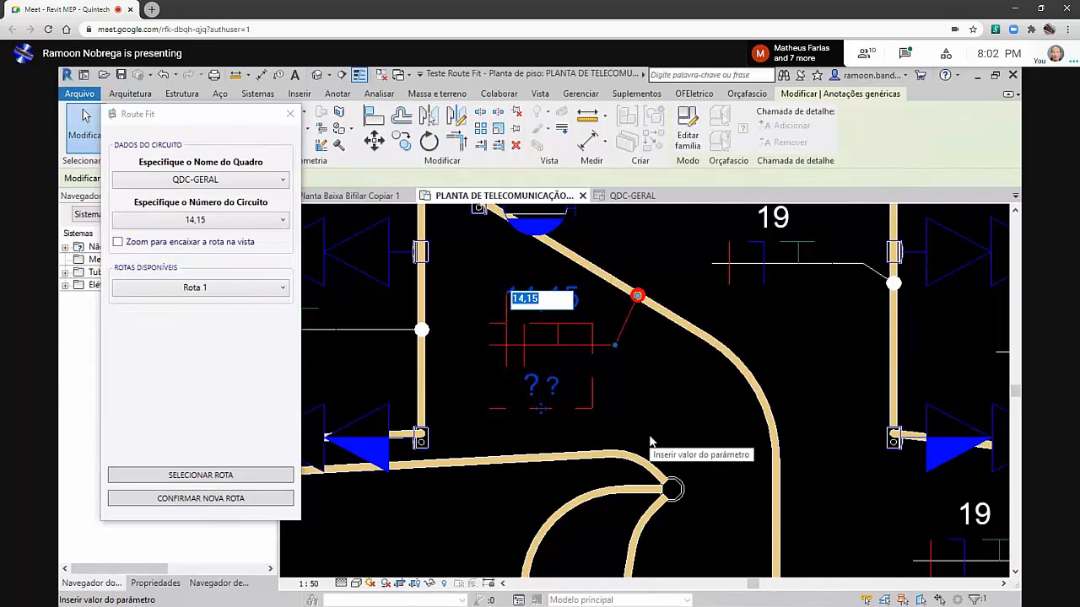
pyautogui.press('Return')
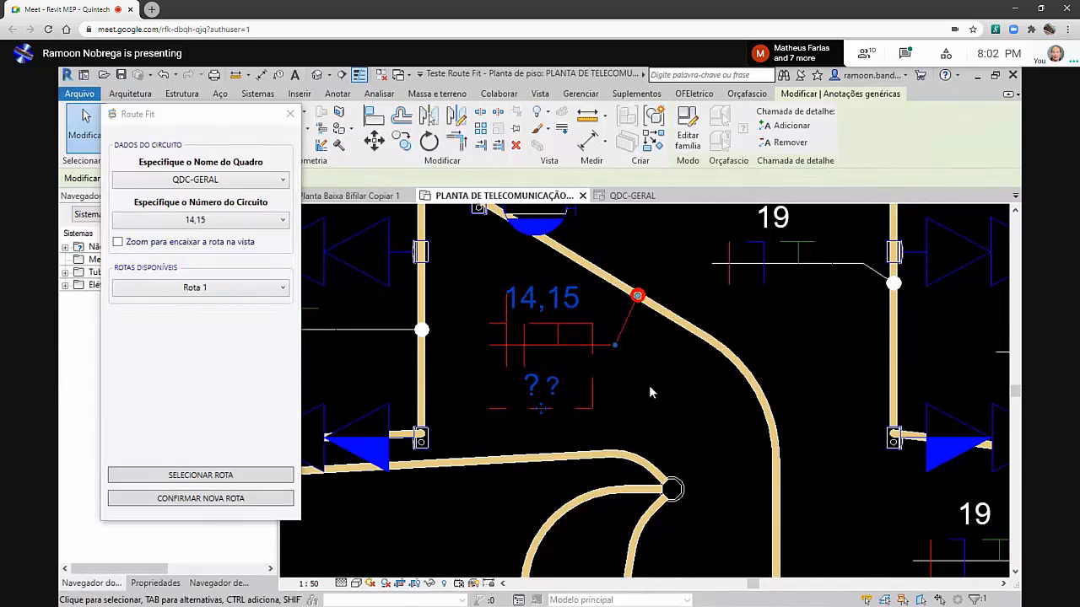
pyautogui.scroll(-5, 649, 385)
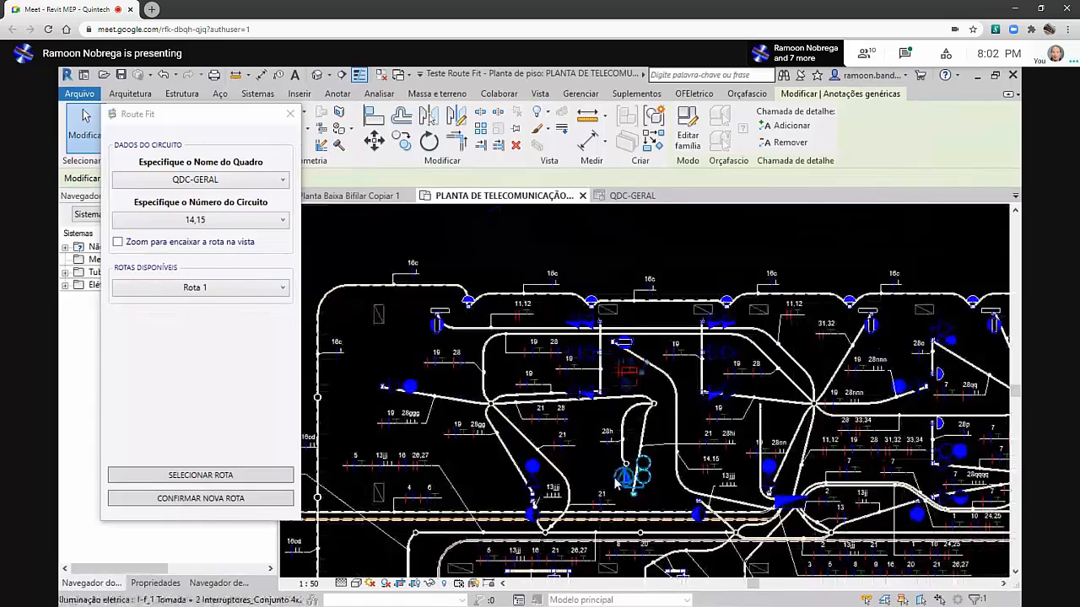
pyautogui.press('Escape')
# Recheck the available routes for circuit 14,15 and select the power point it feeds
pyautogui.click(259, 289)
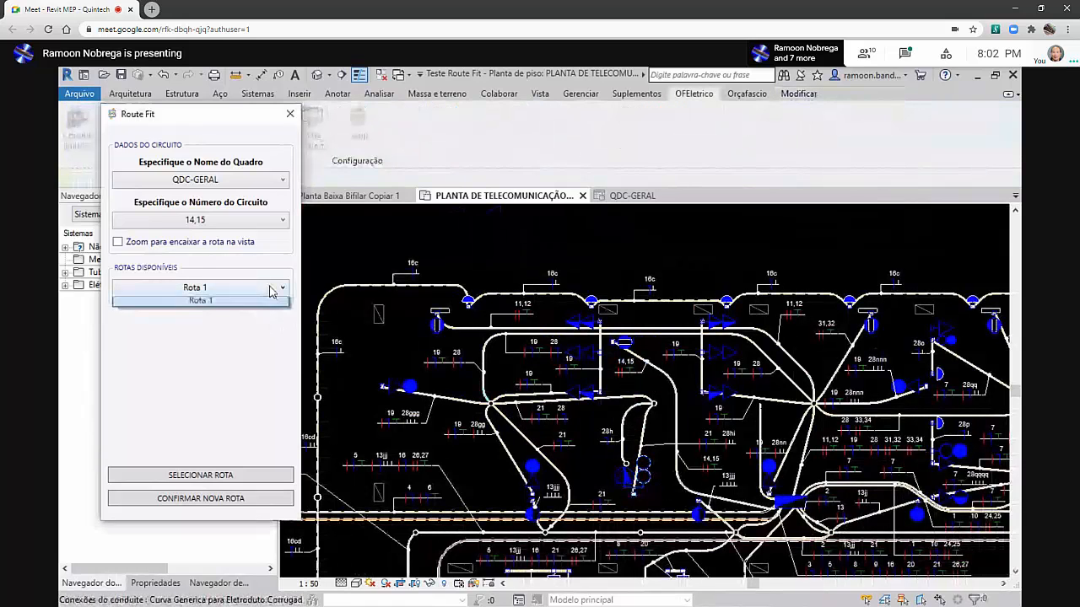
pyautogui.click(253, 301)
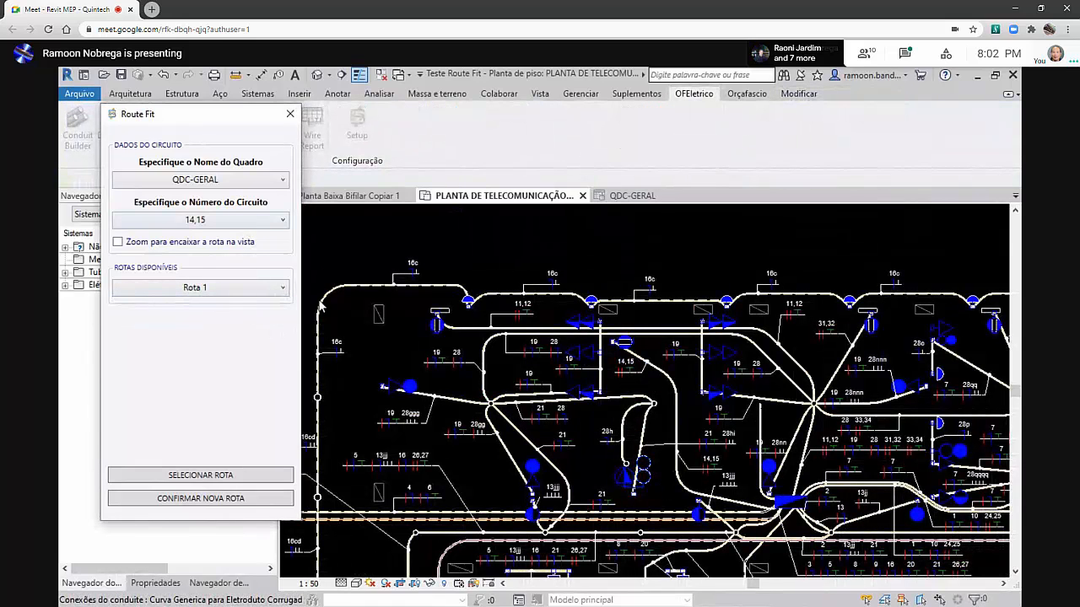
pyautogui.scroll(2, 733, 517)
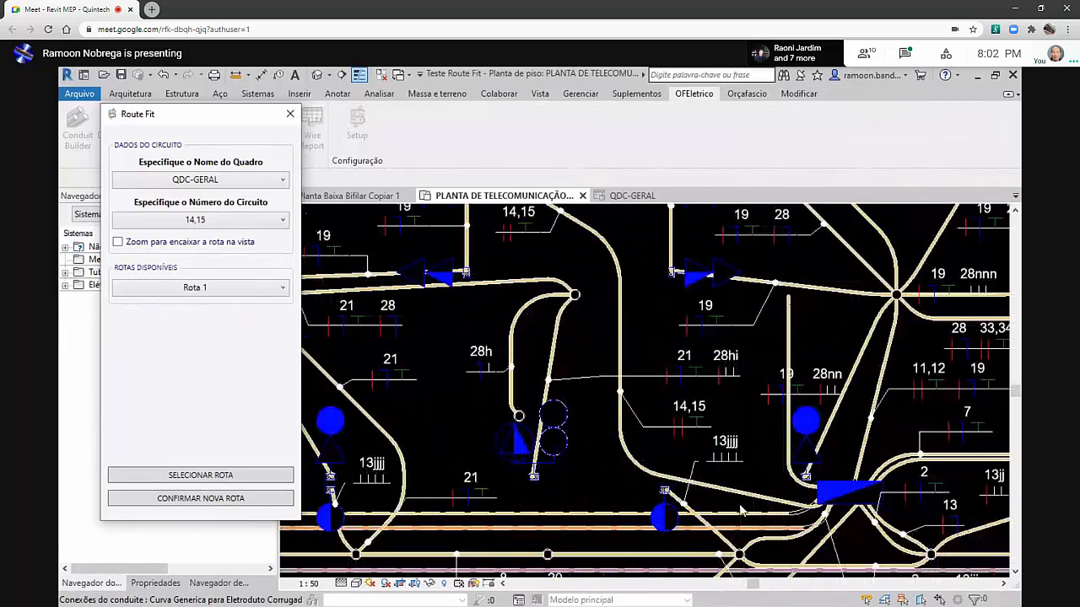
pyautogui.moveTo(561, 247); pyautogui.dragTo(571, 313, button='middle')
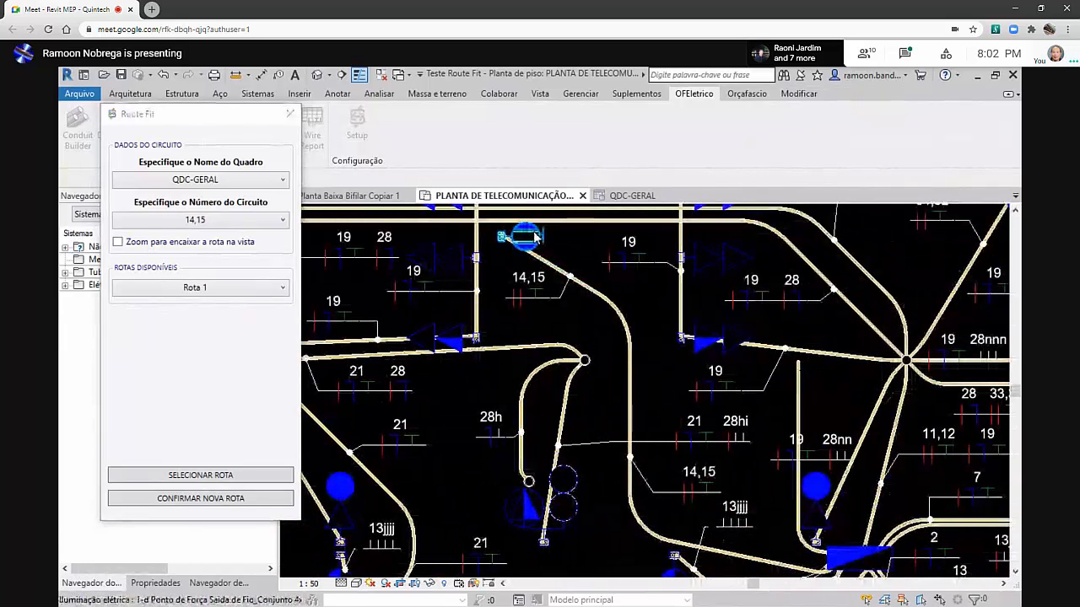
pyautogui.click(523, 237)
pyautogui.scroll(-3, 574, 270)
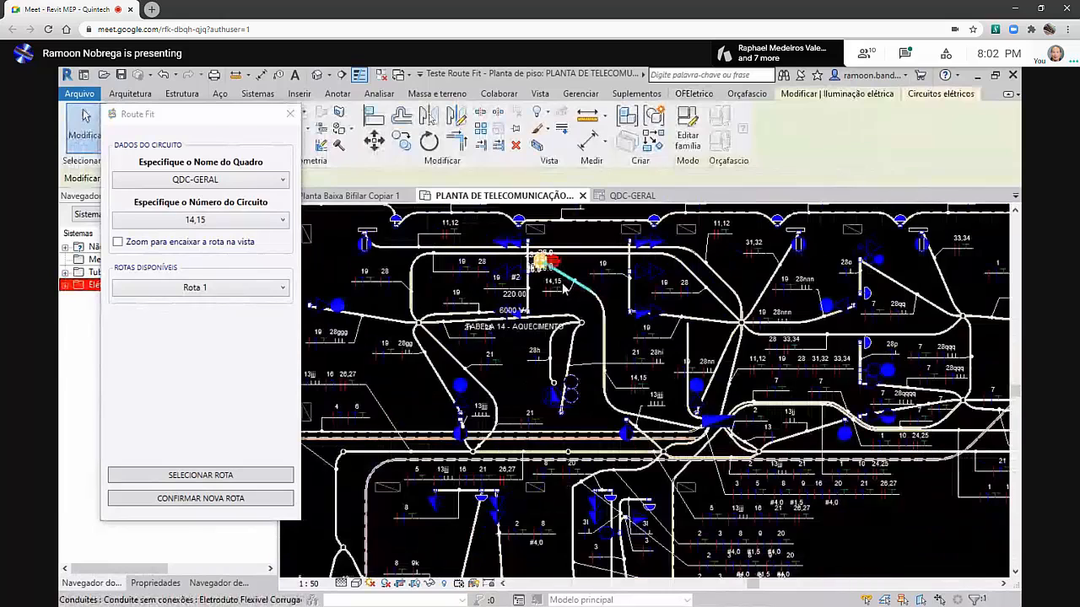
# Switch Route Fit to circuit 16 and display Rota 2 between the board and its components
pyautogui.click(224, 288)
pyautogui.click(241, 221)
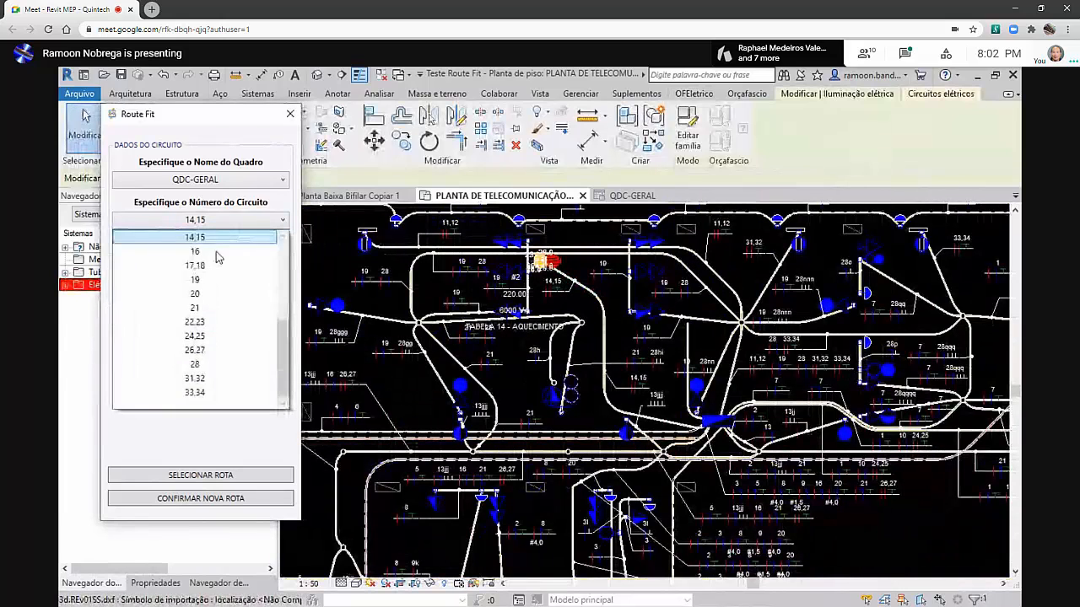
pyautogui.click(255, 287)
pyautogui.click(241, 306)
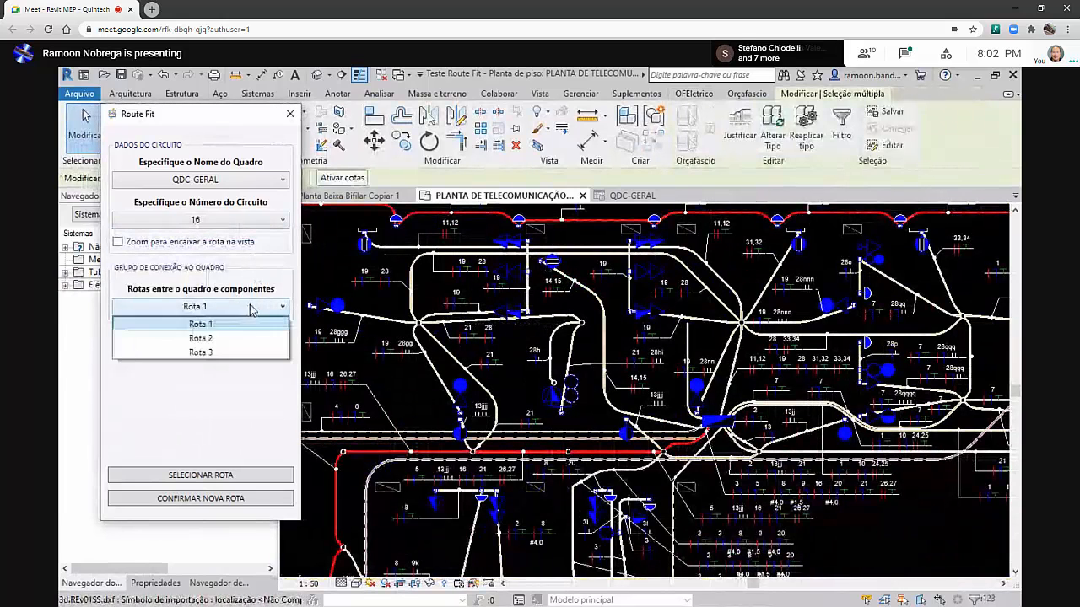
pyautogui.click(231, 343)
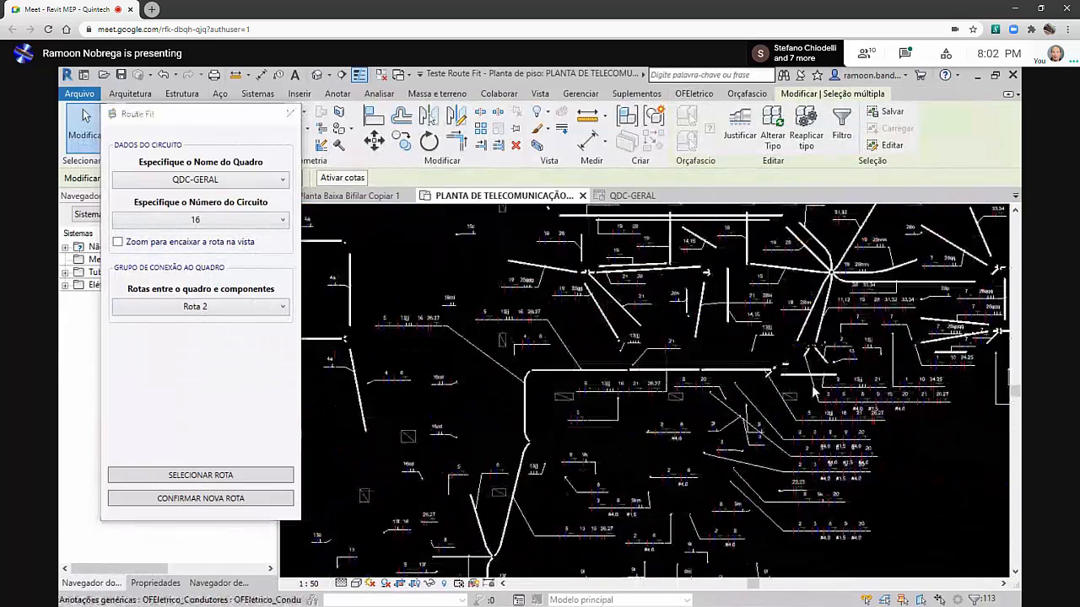
pyautogui.click(191, 312)
pyautogui.click(219, 301)
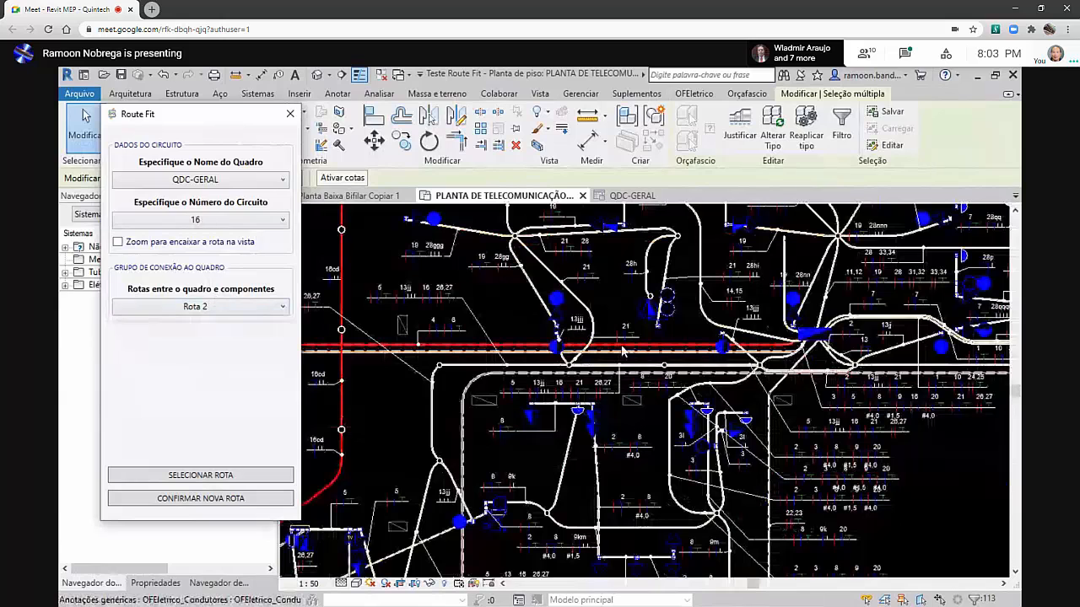
# Compare Rota 3 and Rota 1 with Rota 2 for circuit 16 and finish with Rota 2 selected
pyautogui.click(153, 310)
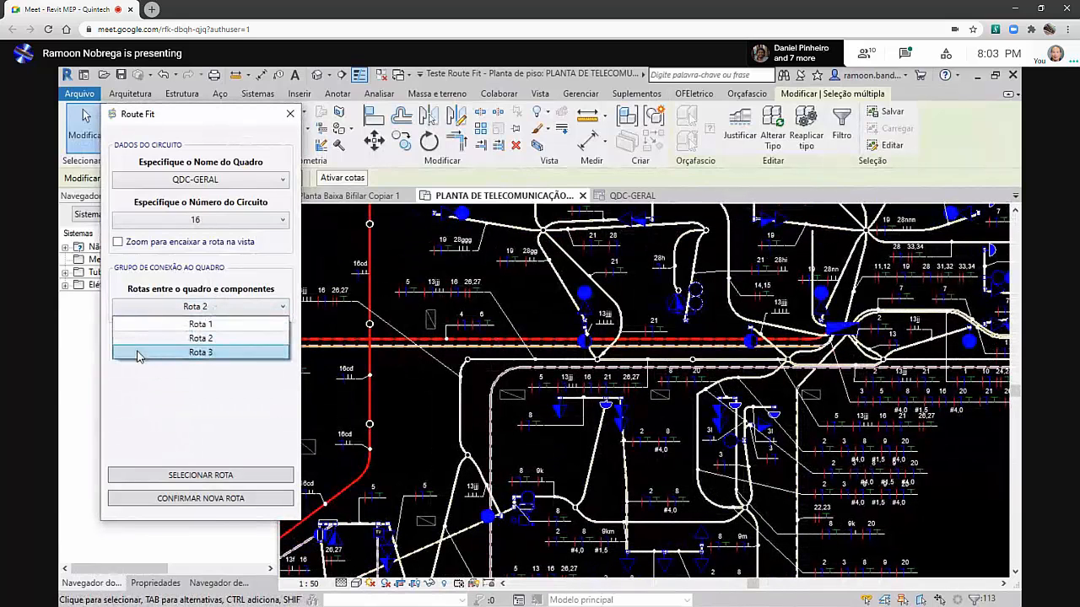
pyautogui.click(138, 354)
pyautogui.click(224, 310)
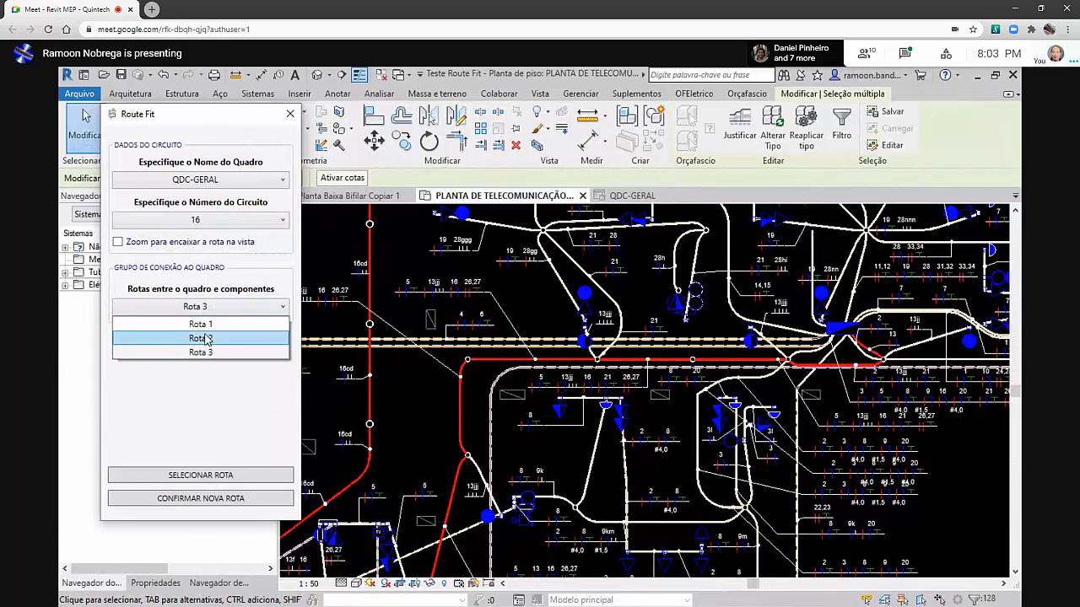
pyautogui.click(207, 339)
pyautogui.click(220, 311)
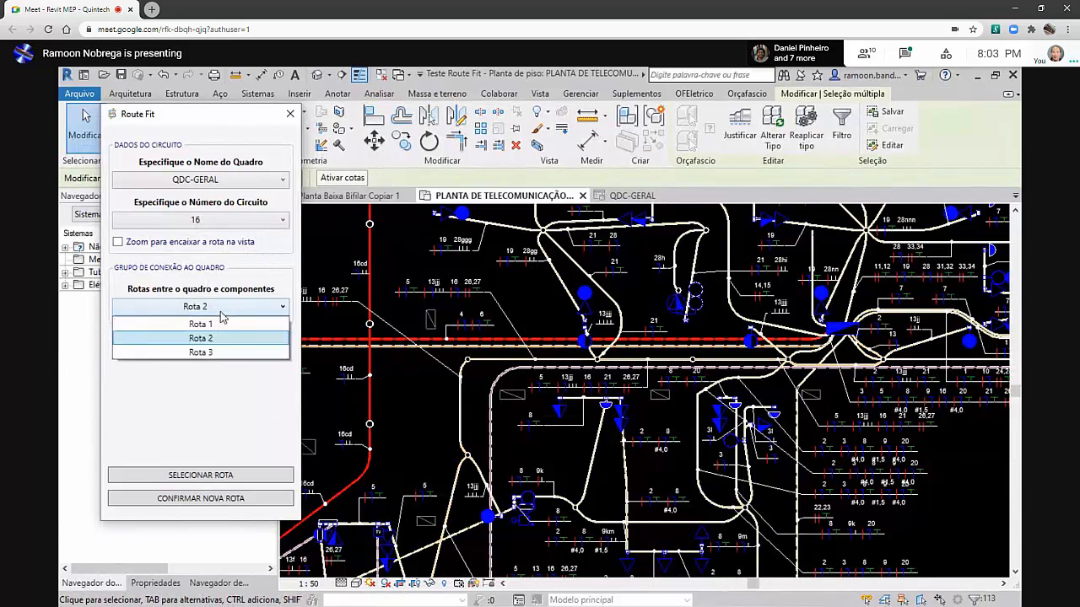
pyautogui.click(208, 337)
pyautogui.click(214, 309)
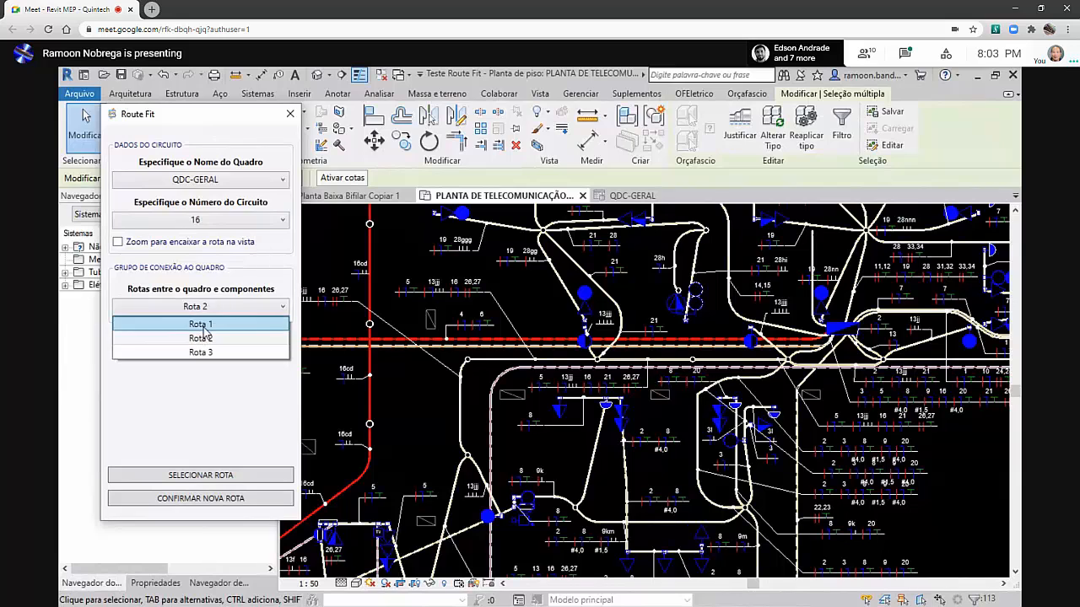
pyautogui.click(209, 325)
pyautogui.click(215, 309)
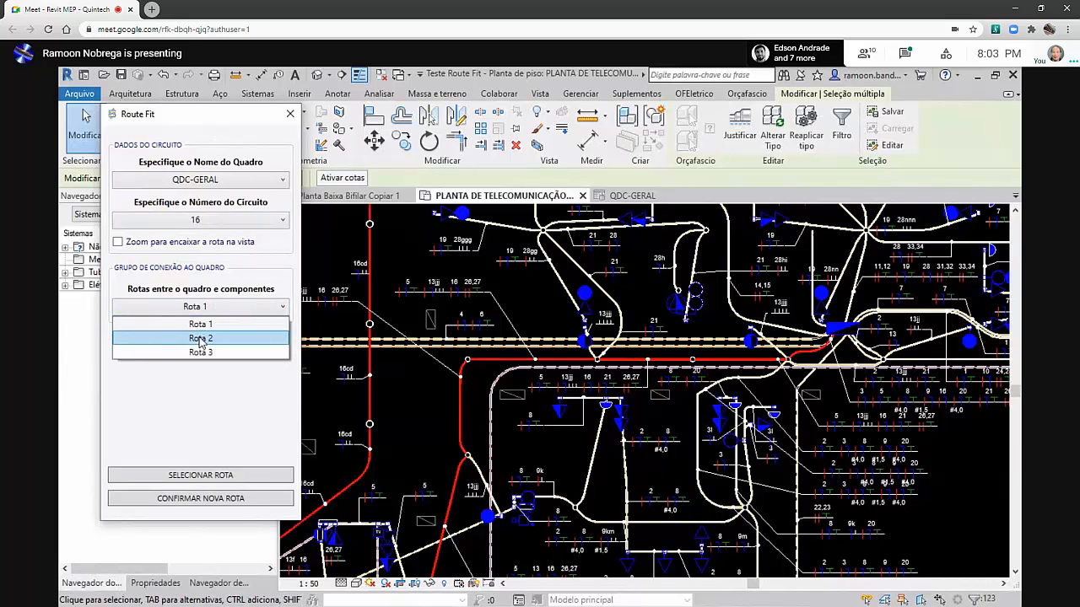
pyautogui.click(202, 339)
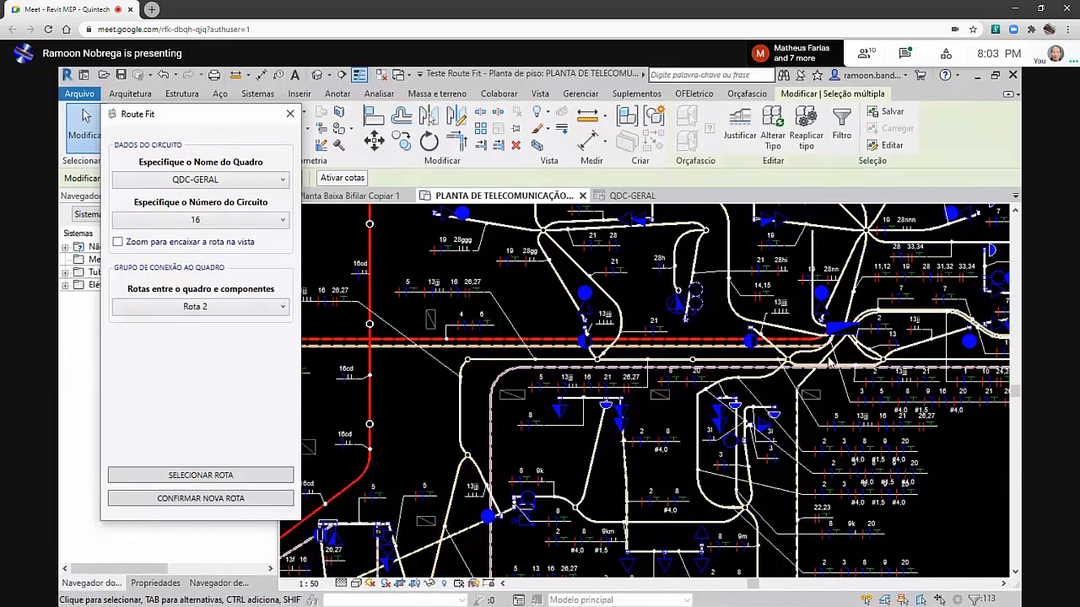
# Check Rota 2 and the conduit tags near the distribution board, and confirm it as circuit 16's new route
pyautogui.scroll(3, 817, 361)
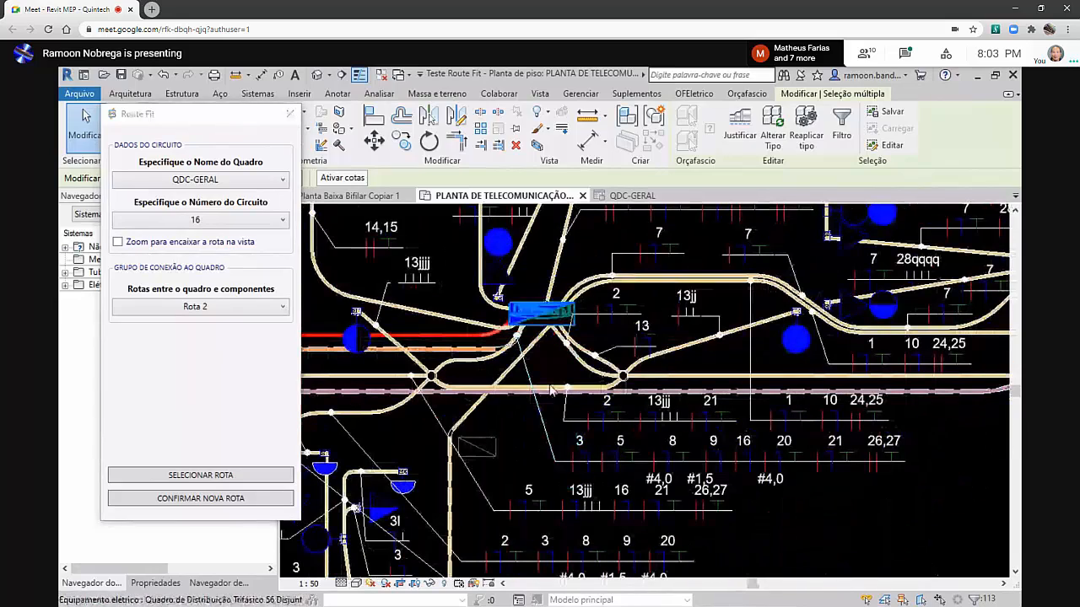
pyautogui.scroll(-1, 884, 455)
pyautogui.moveTo(601, 525)
pyautogui.mouseDown(button='middle')
pyautogui.moveTo(675, 438)
pyautogui.moveTo(985, 440)
pyautogui.mouseUp(button='middle')
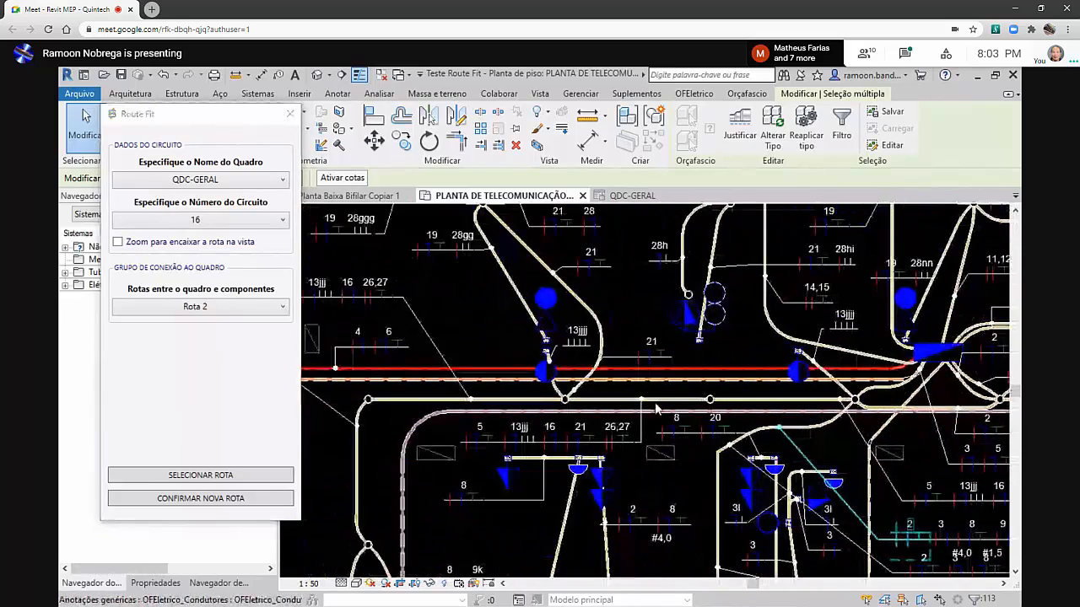
pyautogui.scroll(1, 455, 385)
pyautogui.scroll(1, 330, 362)
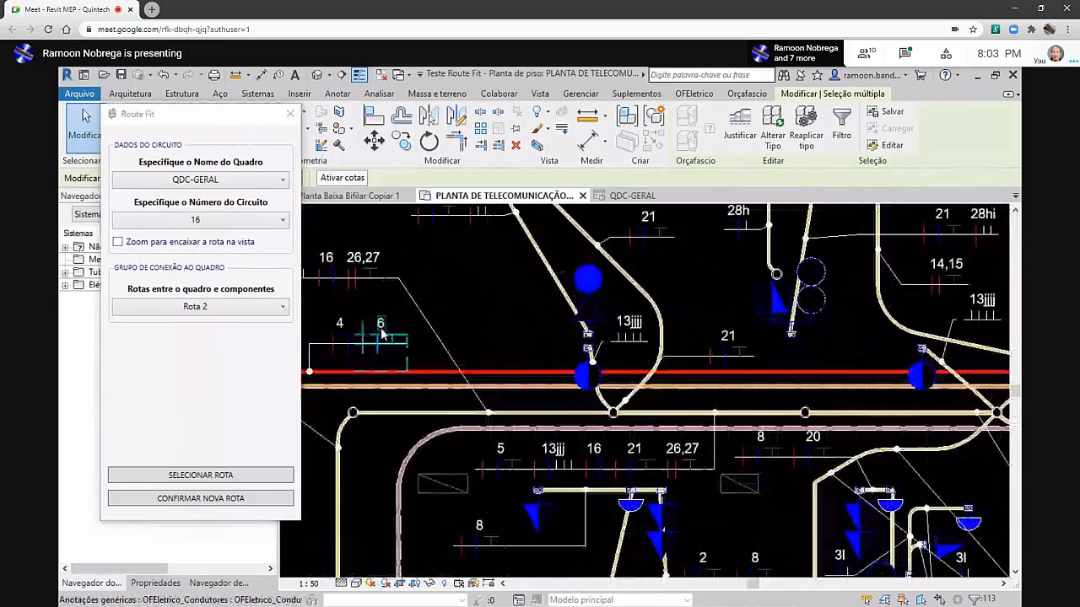
pyautogui.click(232, 498)
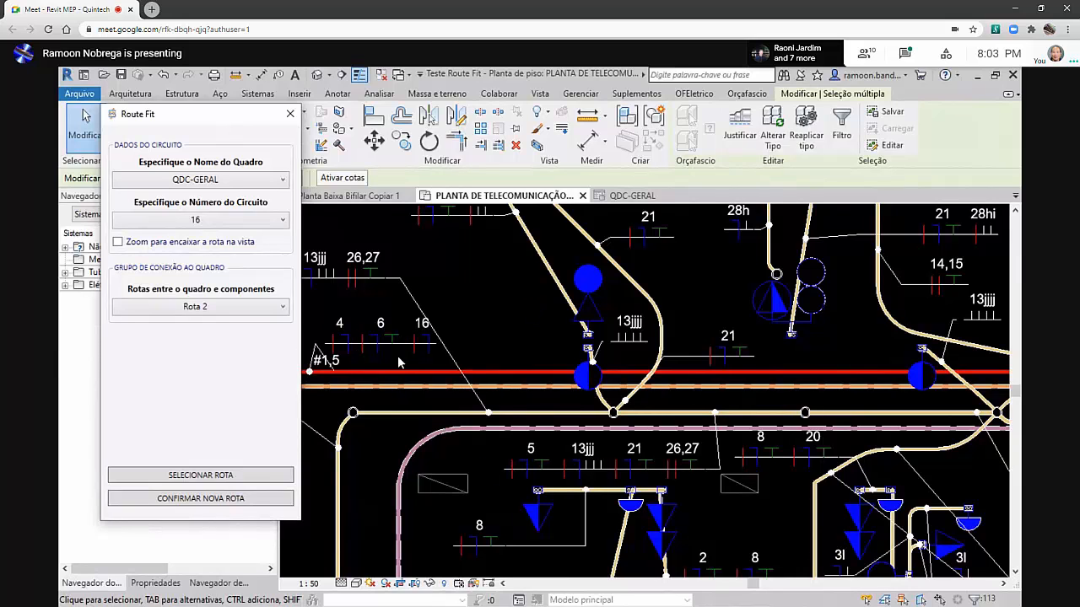
# Check the updated conduit tags along circuit 16's new route and beside the distribution board
pyautogui.moveTo(416, 407); pyautogui.dragTo(538, 409, button='middle')
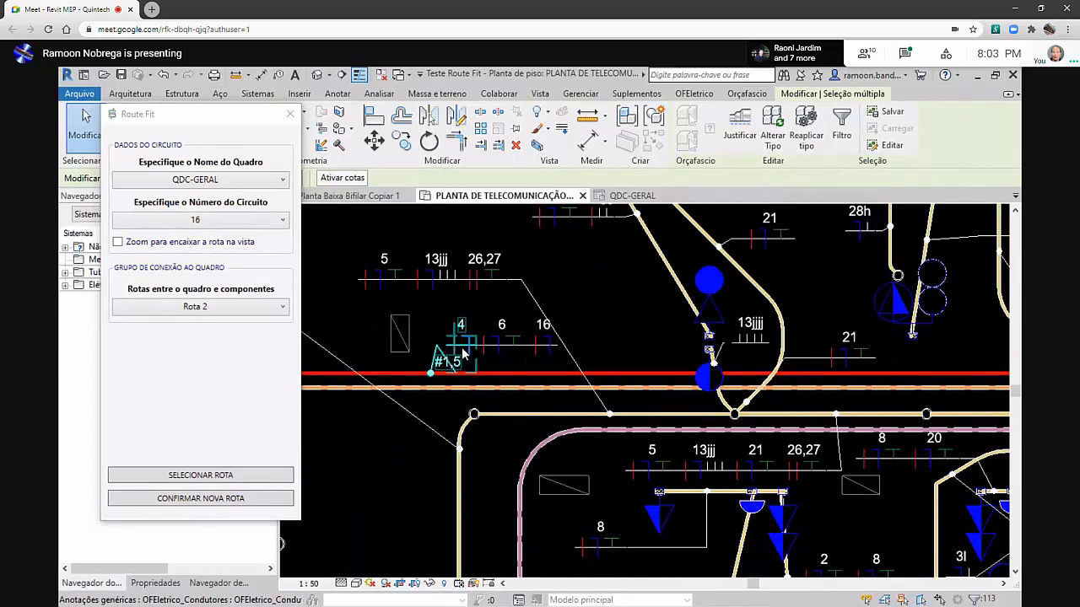
pyautogui.moveTo(637, 461); pyautogui.dragTo(559, 528, button='middle')
pyautogui.moveTo(695, 374); pyautogui.dragTo(495, 237, button='middle')
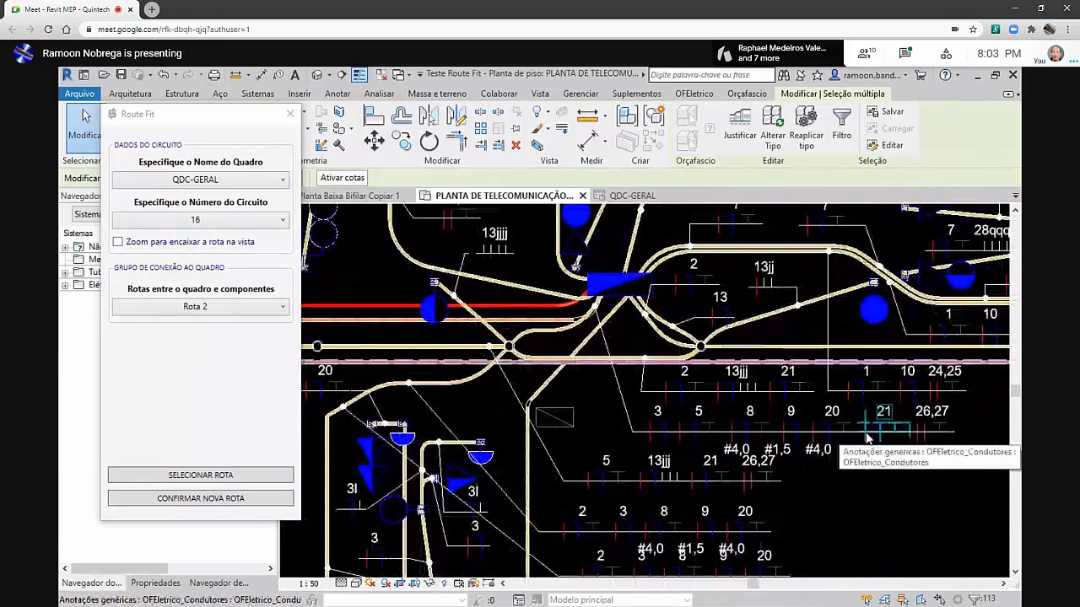
pyautogui.scroll(-1, 867, 435)
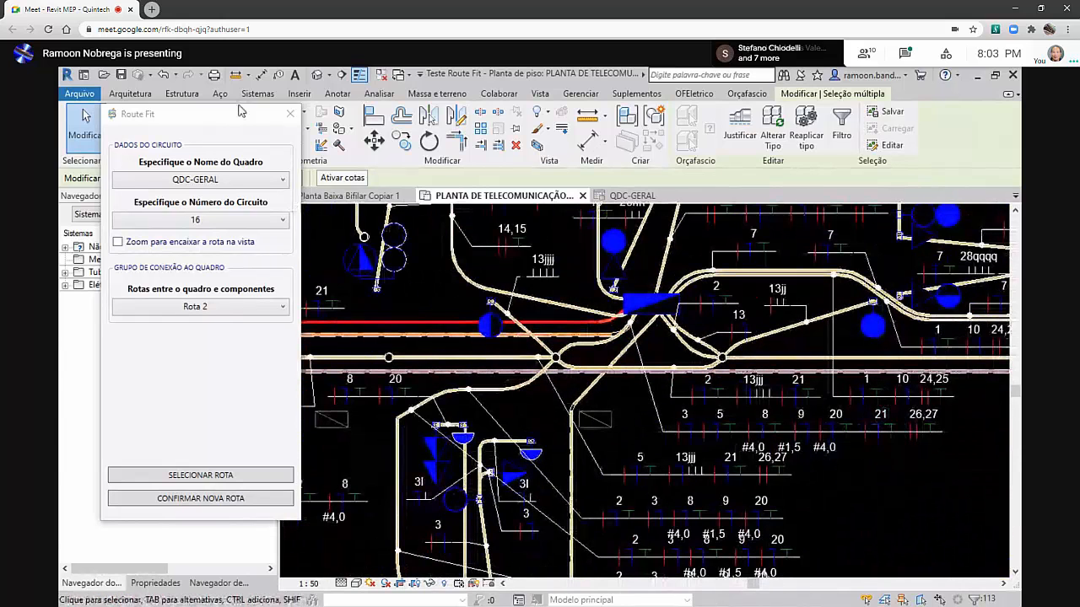
# Close Route Fit, clearing its route selection, and open the Wire Report settings
pyautogui.click(290, 113)
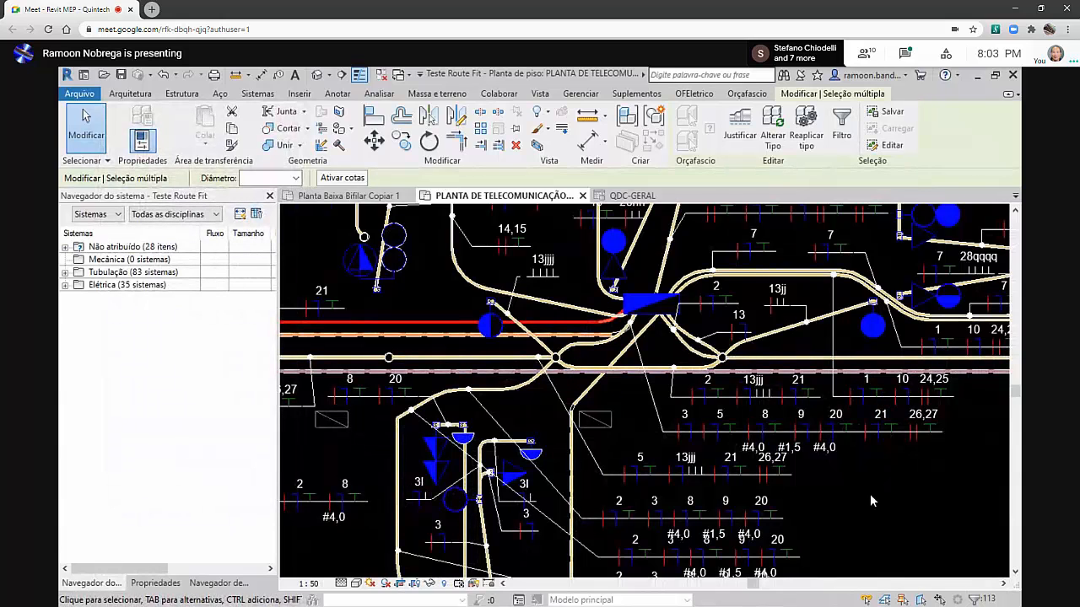
pyautogui.scroll(-2, 601, 305)
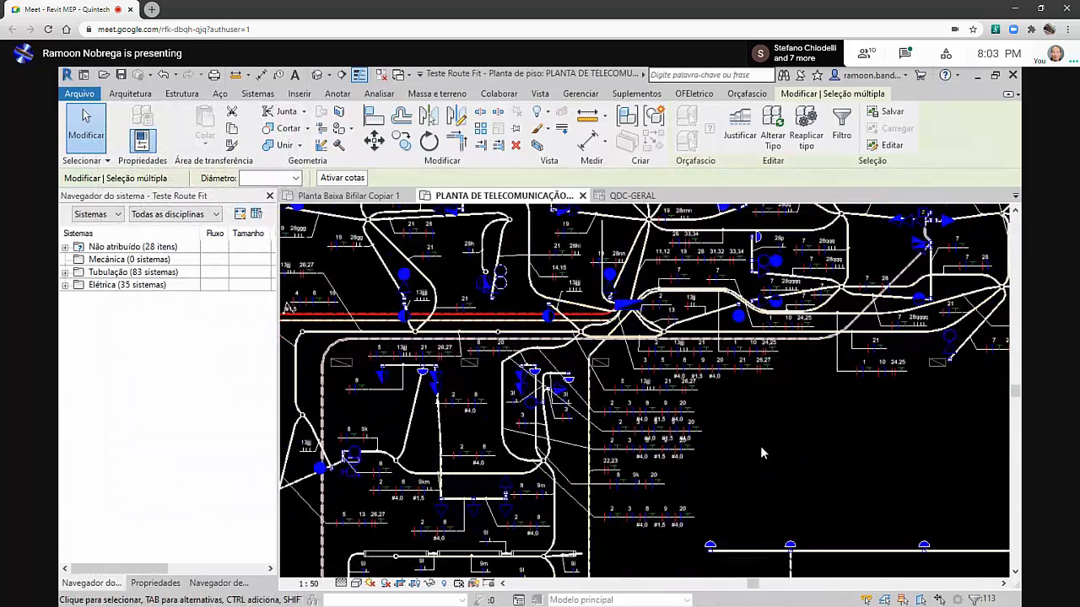
pyautogui.click(760, 445)
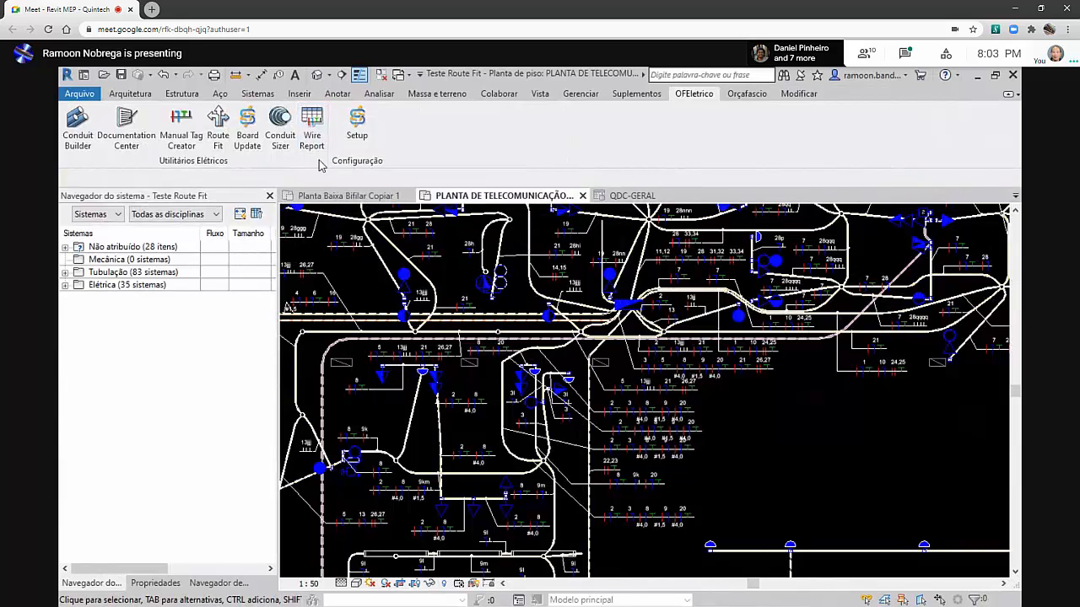
pyautogui.click(311, 130)
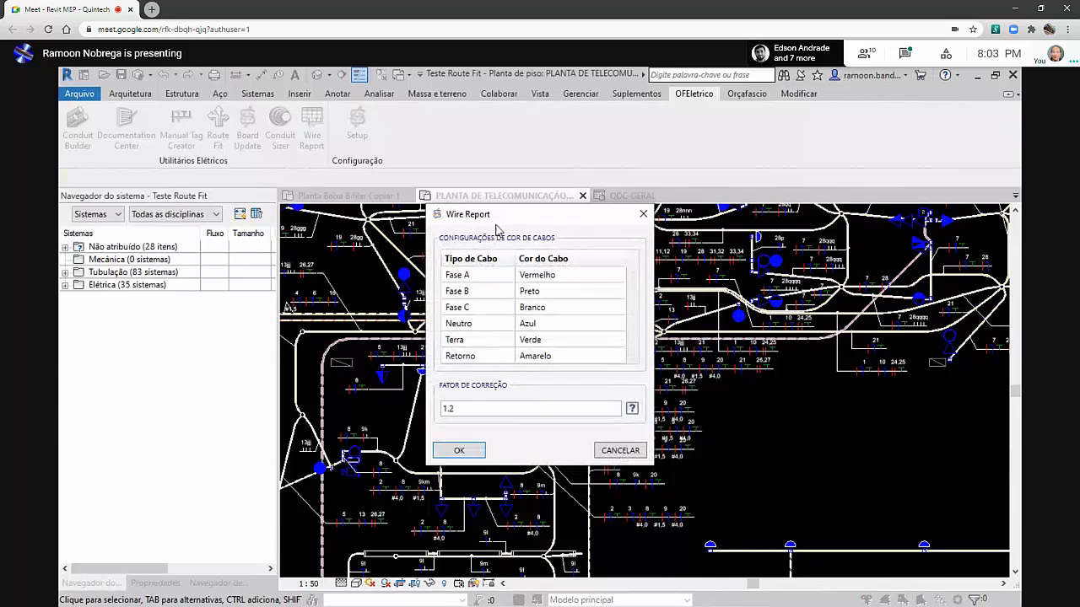
pyautogui.moveTo(498, 221); pyautogui.dragTo(327, 240)
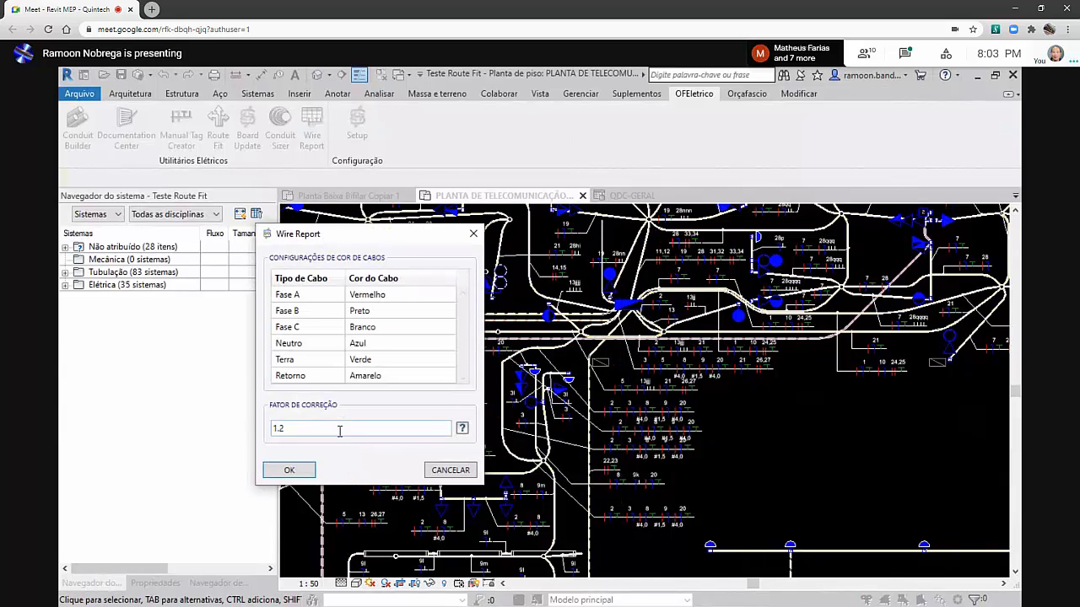
# Go through the cable colour fields for the phases, Neutro and Retorno in Wire Report without editing them
pyautogui.click(371, 295)
pyautogui.click(398, 310)
pyautogui.click(374, 310)
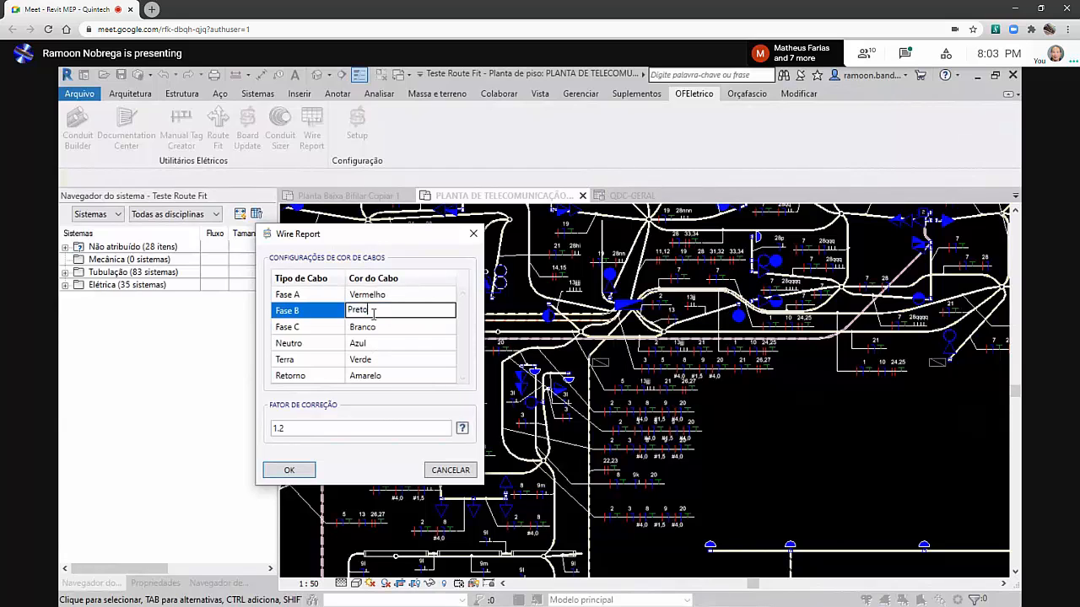
pyautogui.click(371, 329)
pyautogui.click(371, 333)
pyautogui.click(371, 343)
pyautogui.click(371, 343)
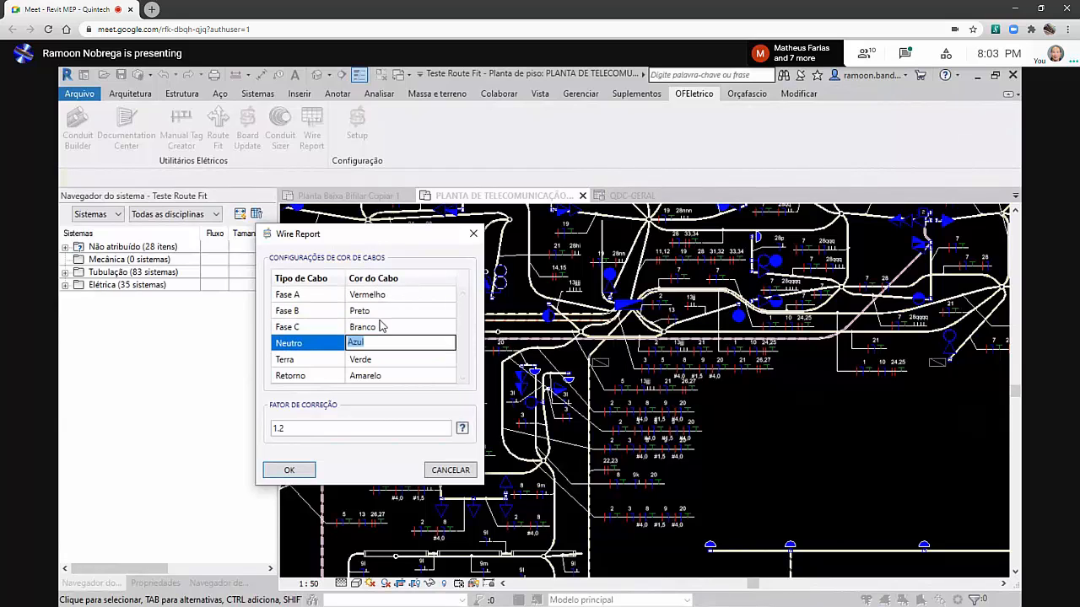
pyautogui.click(383, 312)
pyautogui.click(386, 300)
pyautogui.click(386, 302)
pyautogui.click(376, 312)
pyautogui.click(375, 312)
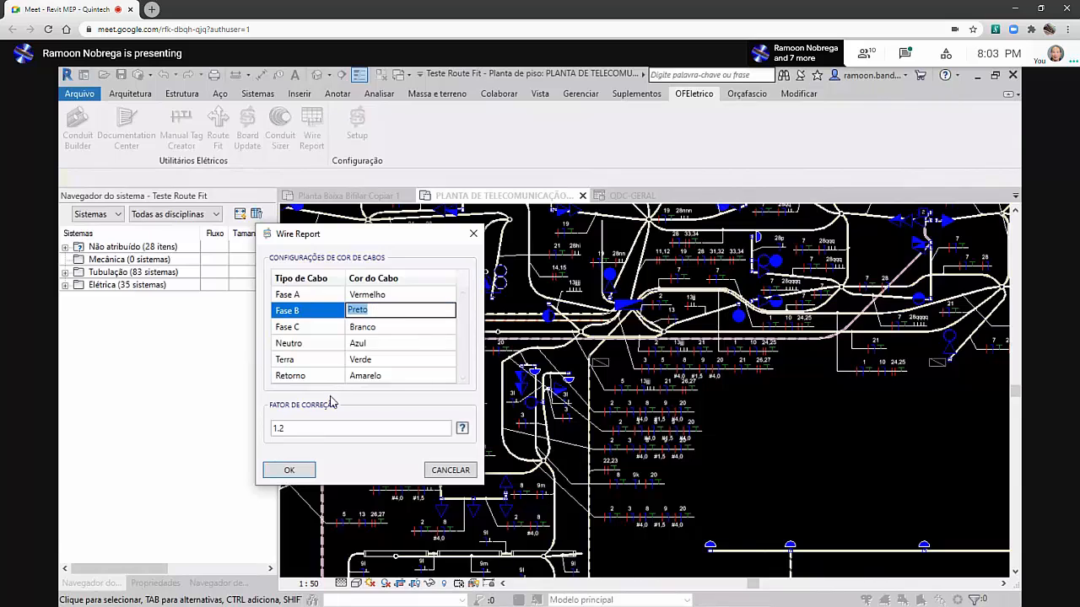
pyautogui.click(390, 377)
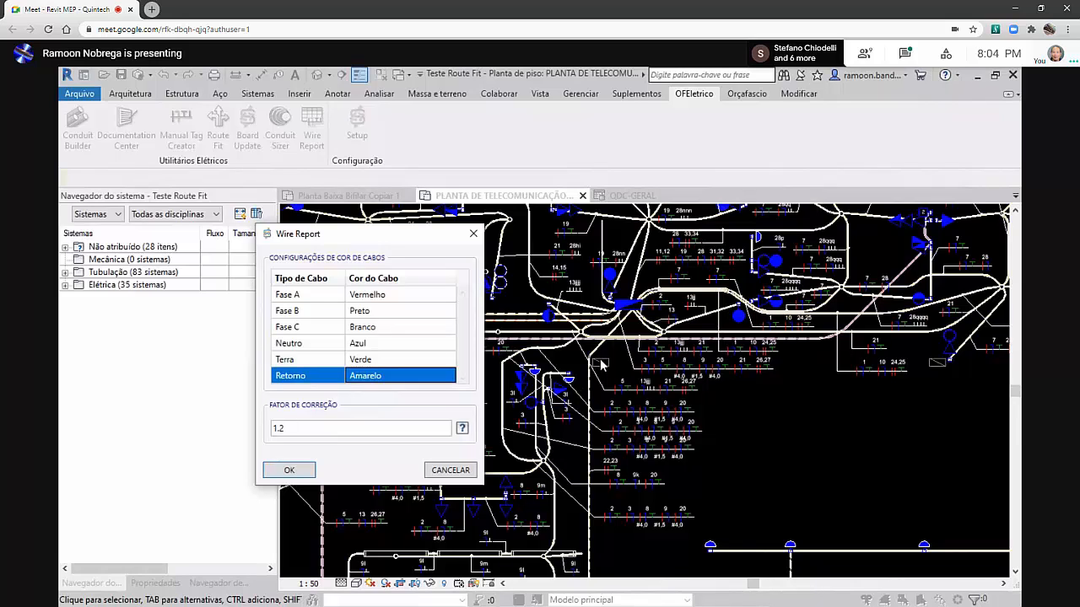
# Generate the wire report with a correction factor of 1.2 and save it to the Desktop as Excel file Revit MEP Group
pyautogui.doubleClick(282, 430)
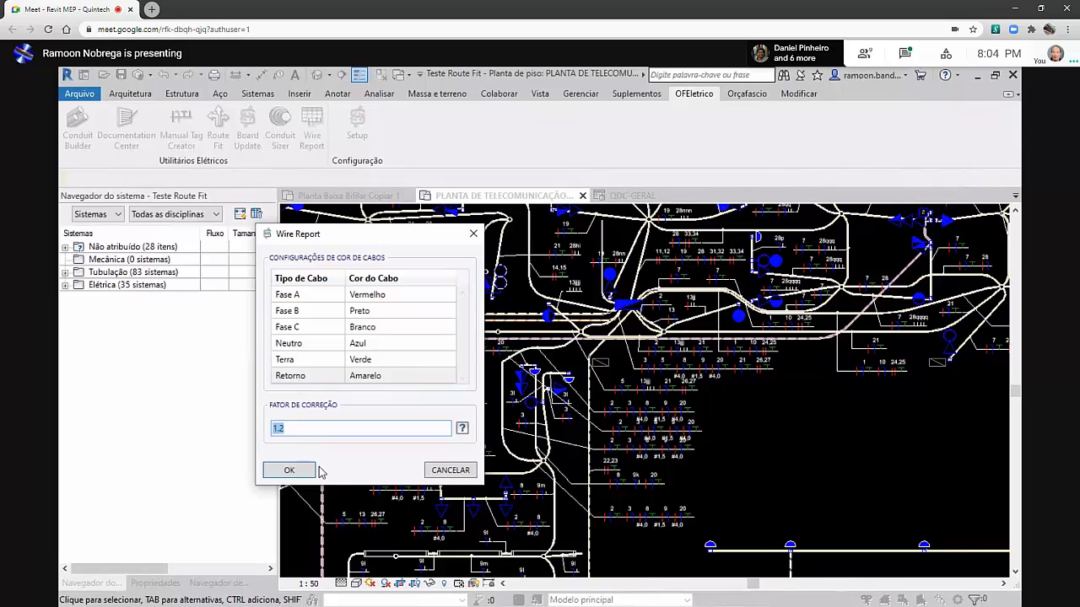
pyautogui.click(289, 469)
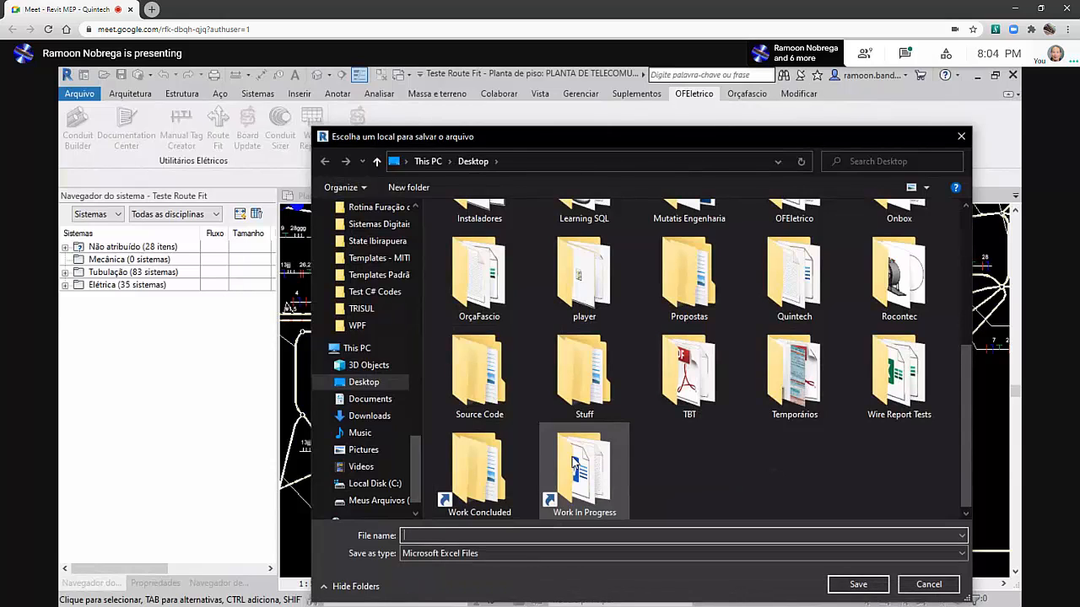
pyautogui.write('Revit MEP Group')
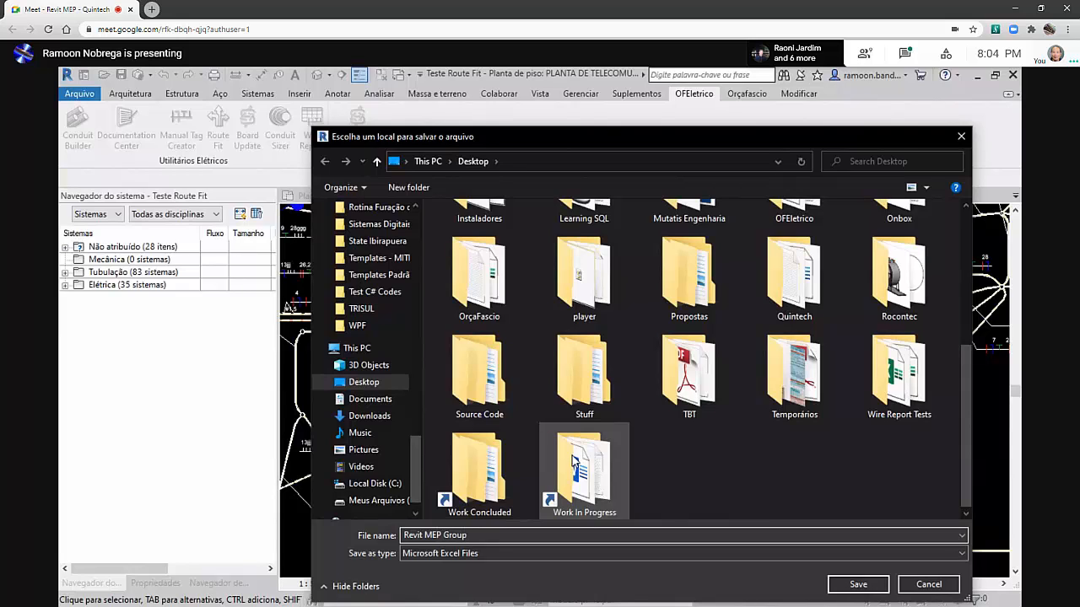
pyautogui.click(850, 583)
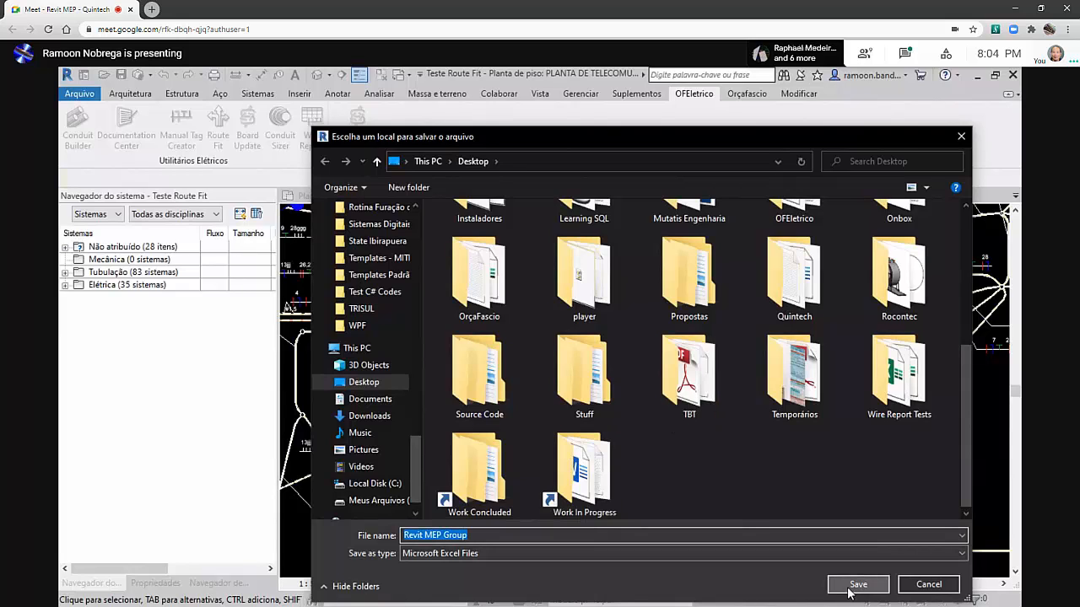
# Open the Revit MEP Group workbook in Excel and examine circuit 1's cable rows, corrected length and the QDC-GERAL general wiring summary
pyautogui.press('super+d')
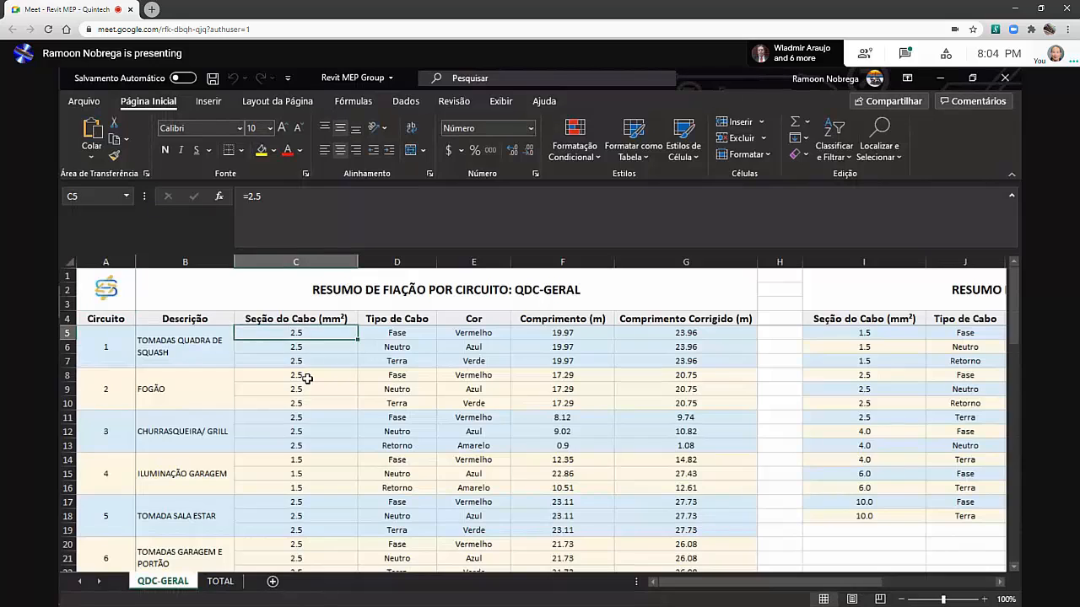
pyautogui.click(314, 375)
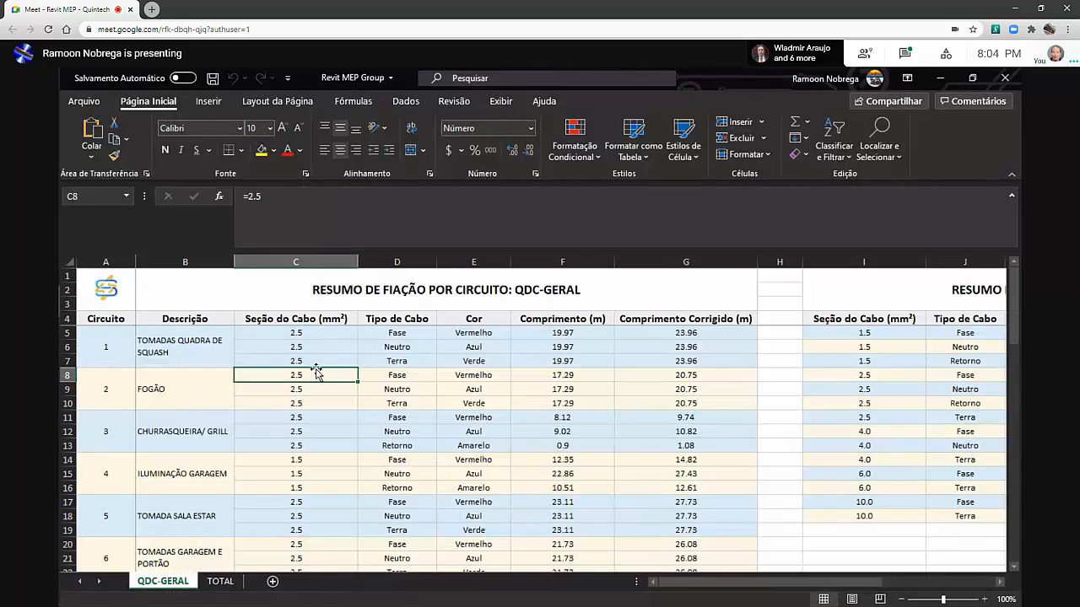
pyautogui.click(342, 346)
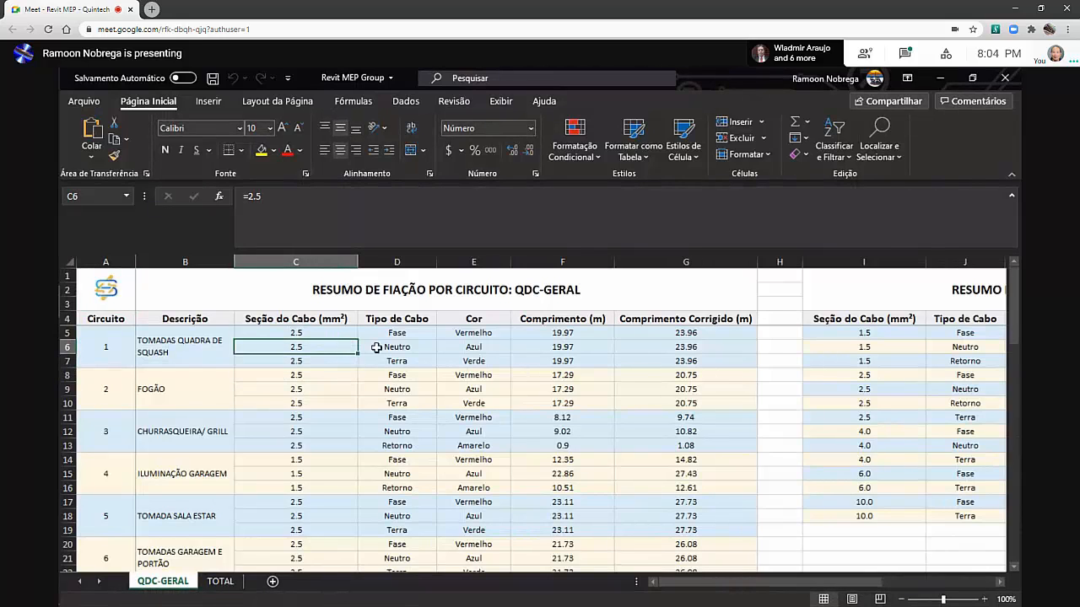
pyautogui.click(375, 346)
pyautogui.click(681, 345)
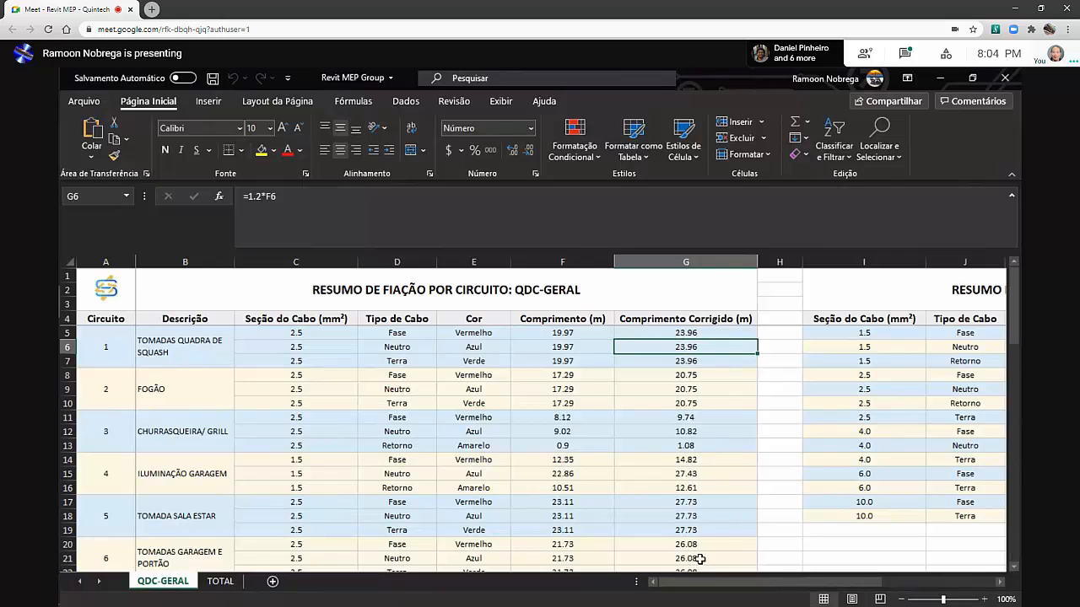
pyautogui.moveTo(676, 583); pyautogui.dragTo(780, 582)
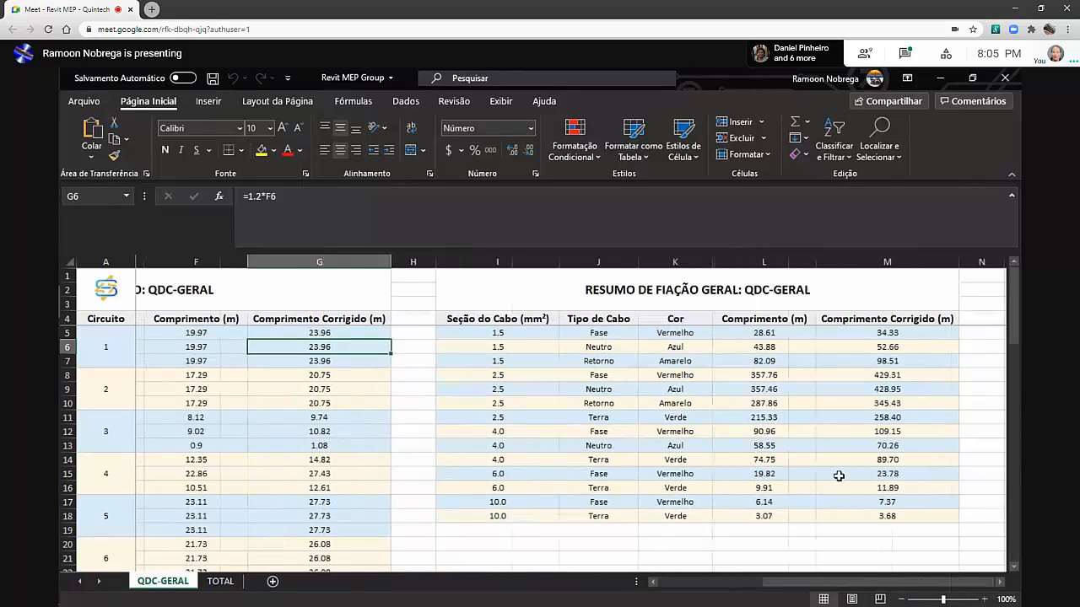
# Examine the QDC-GERAL general wiring summary by cable section, type and colour, comparing it with the TOTAL sheet
pyautogui.click(891, 462)
pyautogui.click(885, 514)
pyautogui.moveTo(885, 514); pyautogui.dragTo(439, 332)
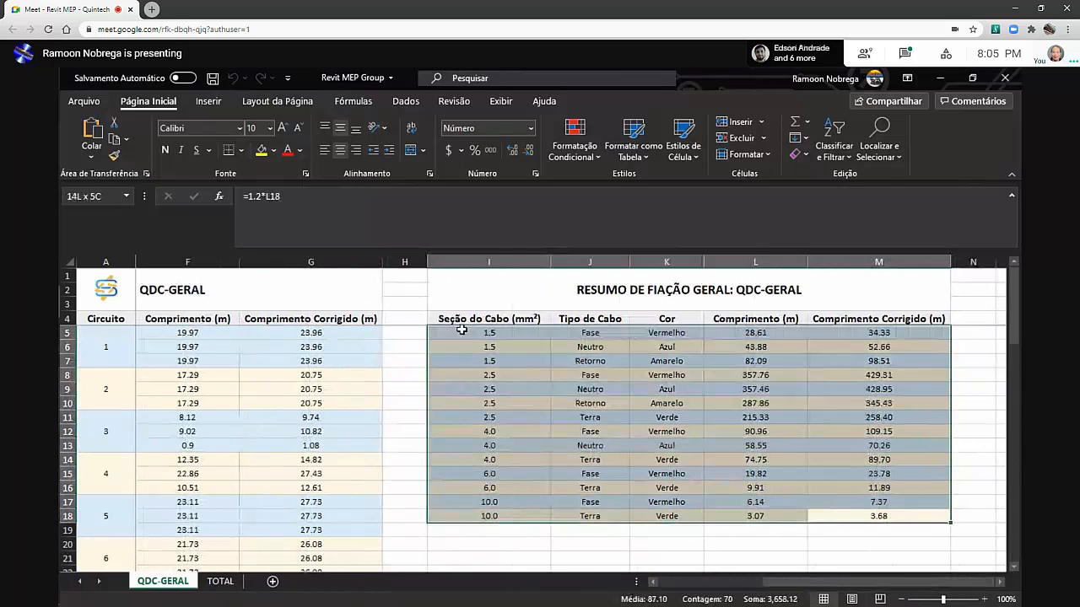
pyautogui.click(221, 582)
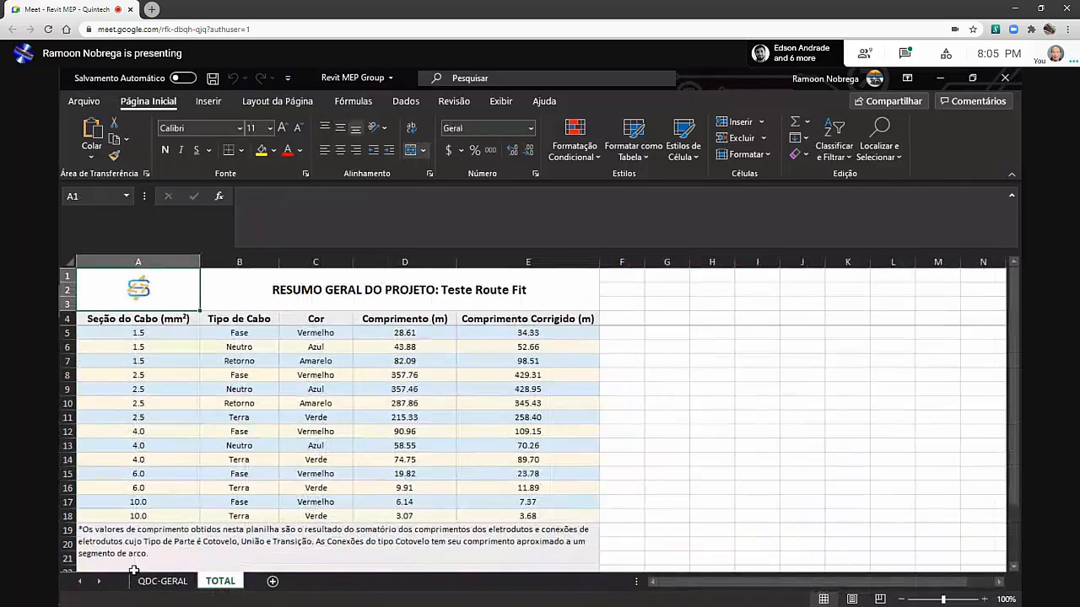
pyautogui.click(163, 581)
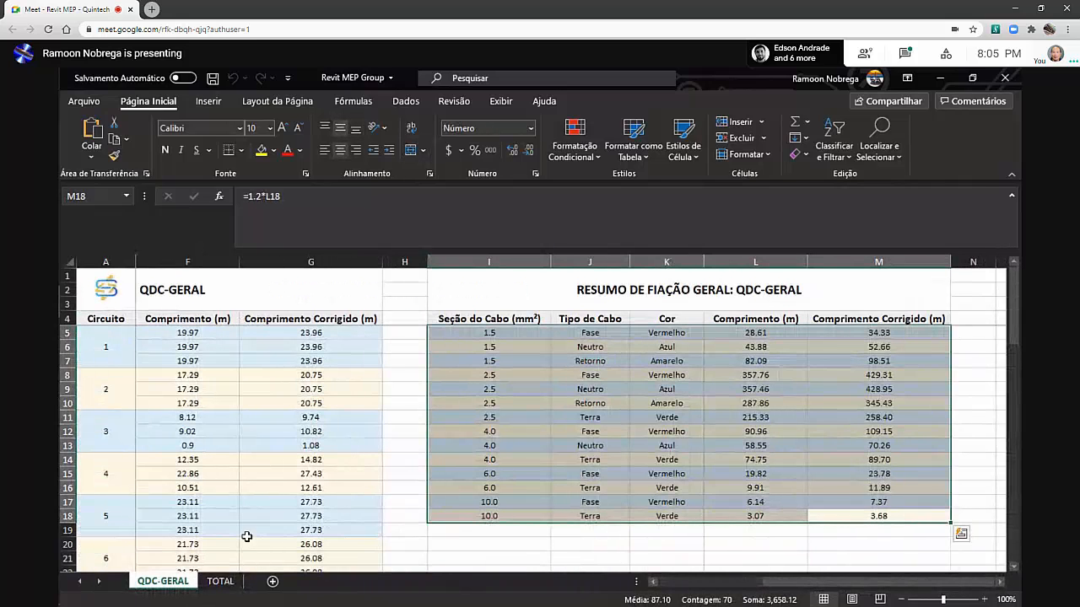
pyautogui.click(206, 333)
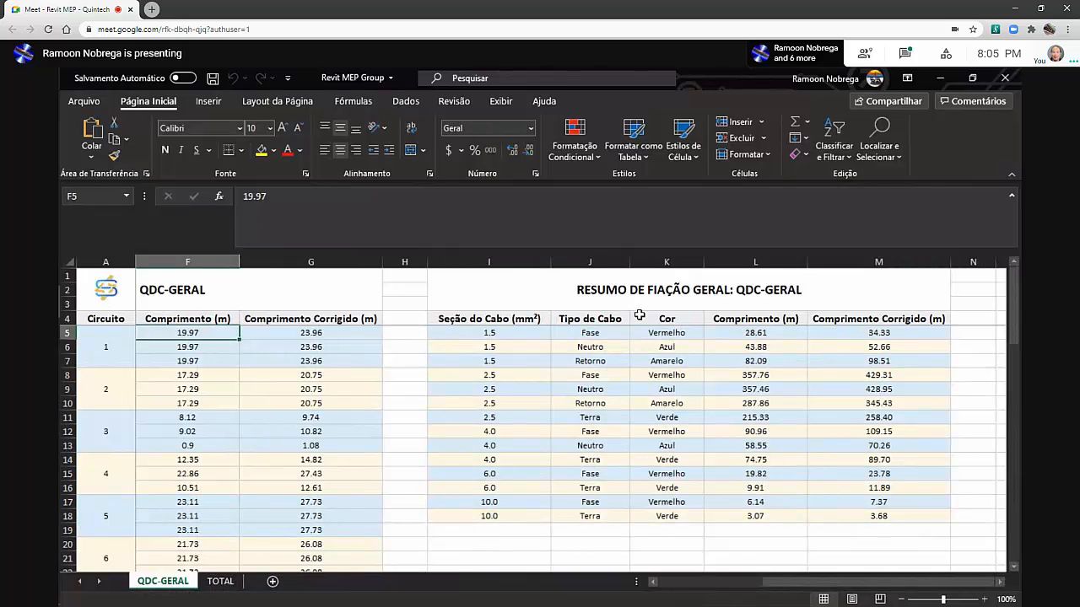
pyautogui.click(640, 310)
pyautogui.click(663, 346)
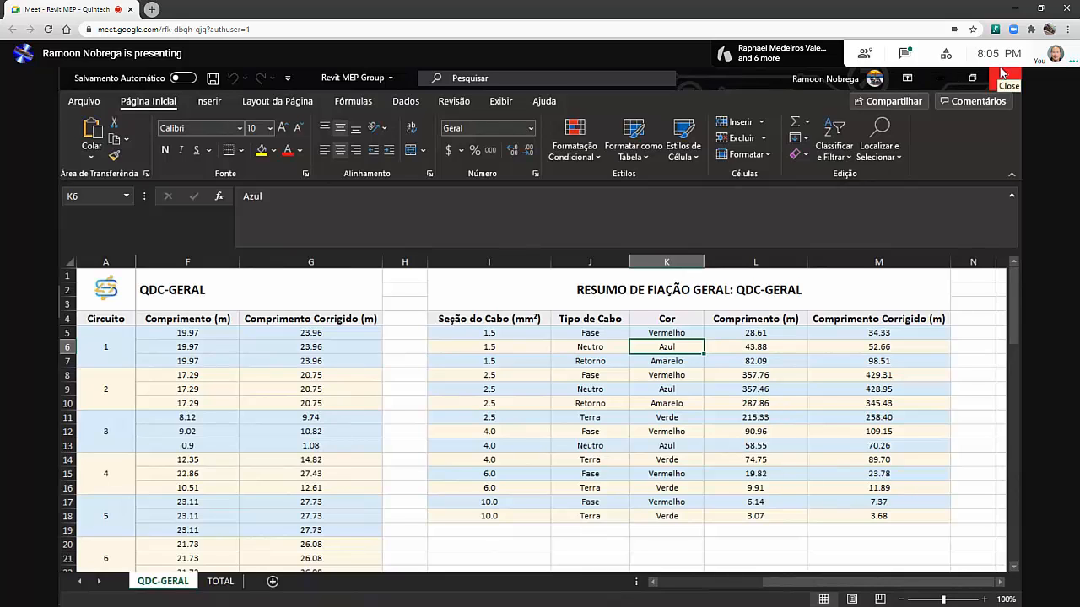
# Review the TOTAL sheet's general project summary and the notes below it on how the conduit lengths are calculated
pyautogui.click(221, 581)
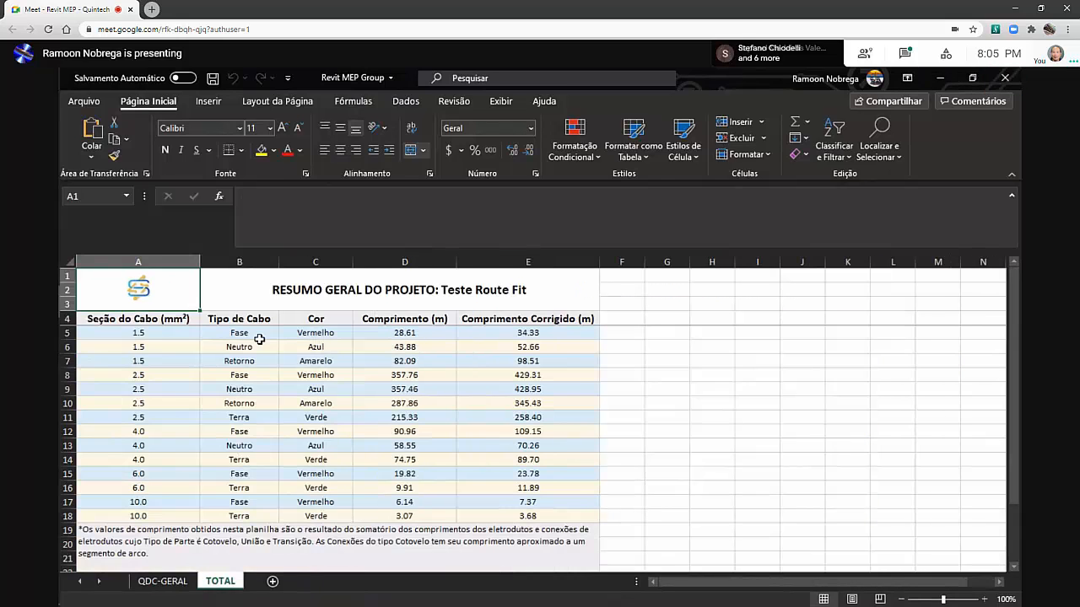
pyautogui.moveTo(253, 334); pyautogui.dragTo(297, 430)
pyautogui.click(538, 526)
pyautogui.scroll(-2, 340, 402)
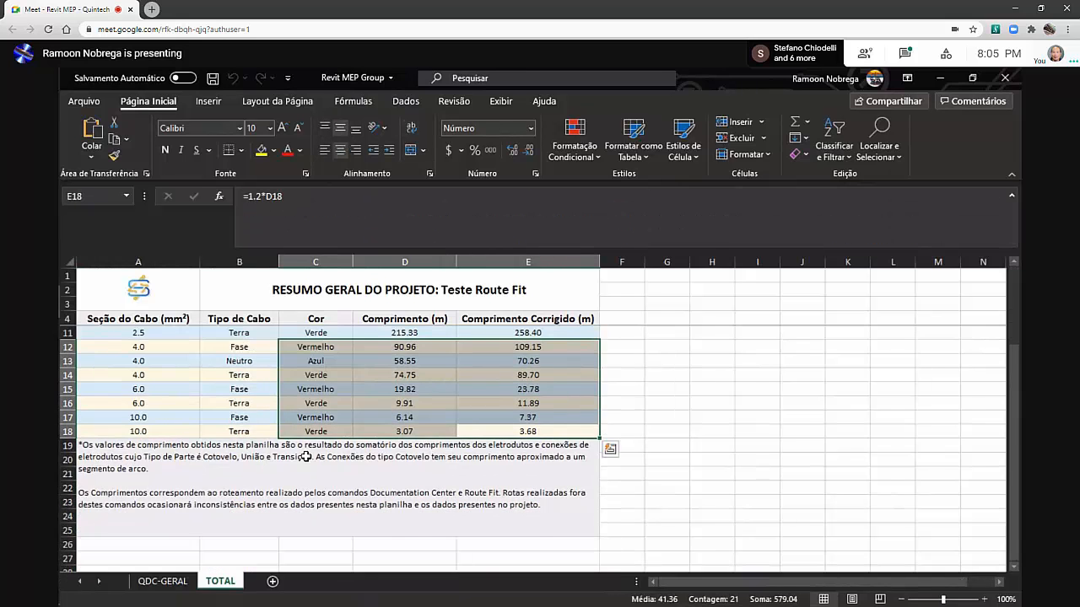
pyautogui.click(306, 455)
pyautogui.scroll(1, 396, 450)
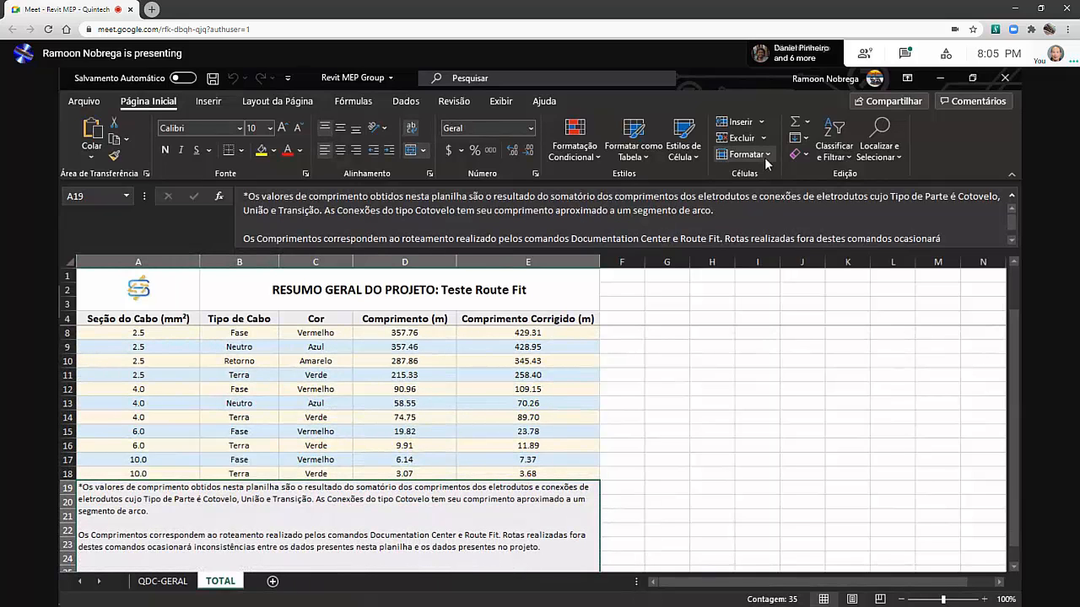
# Switch back to Revit and inspect the distribution board and its connected conduits on the PLANTA DE TELECOMUNICAÇÃO plan
pyautogui.click(926, 79)
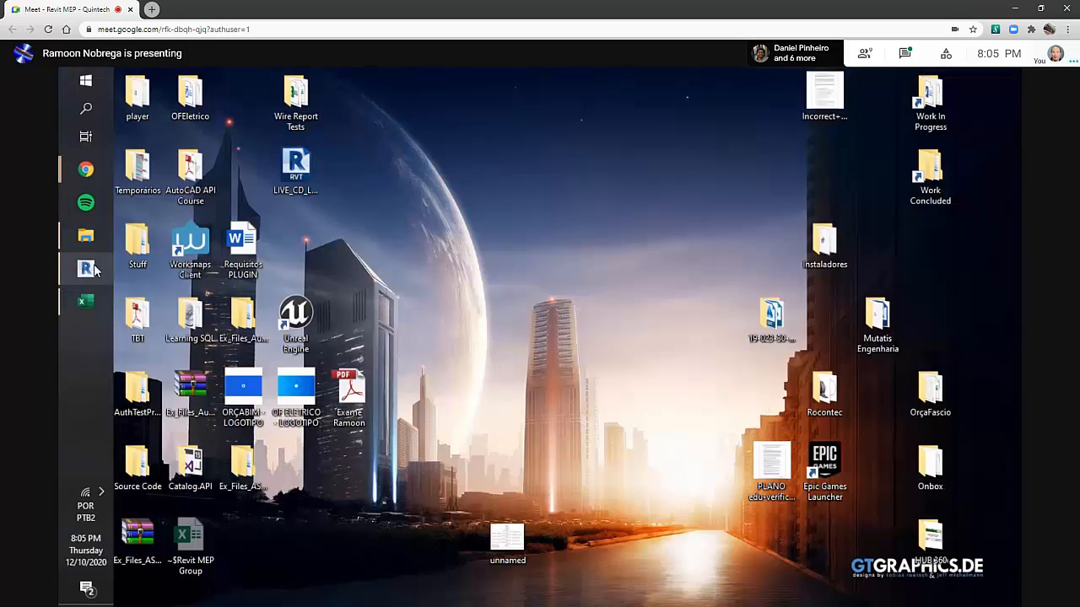
pyautogui.click(69, 268)
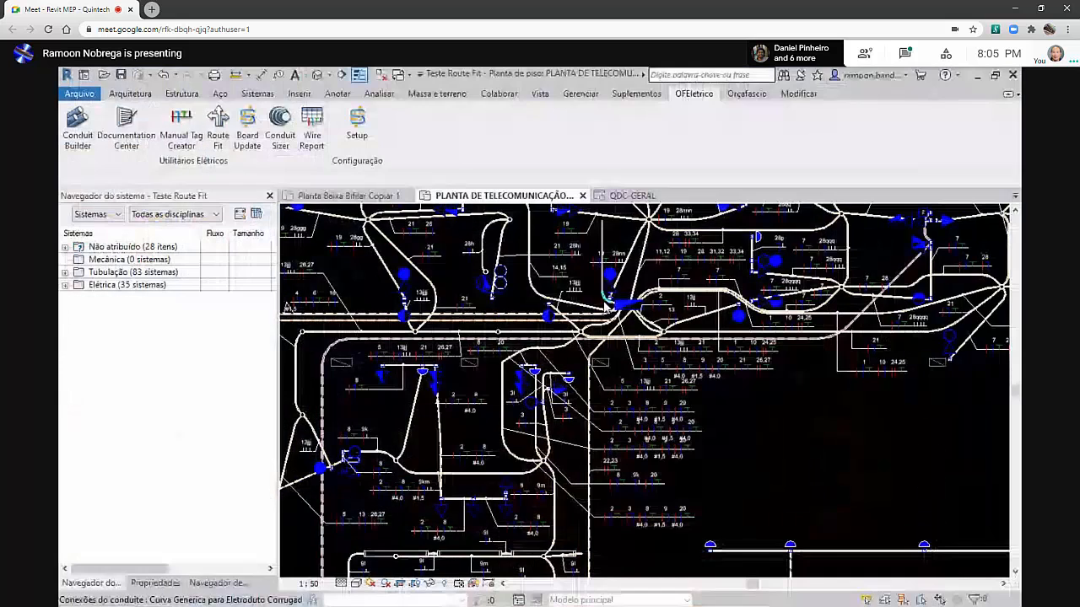
pyautogui.scroll(3, 607, 329)
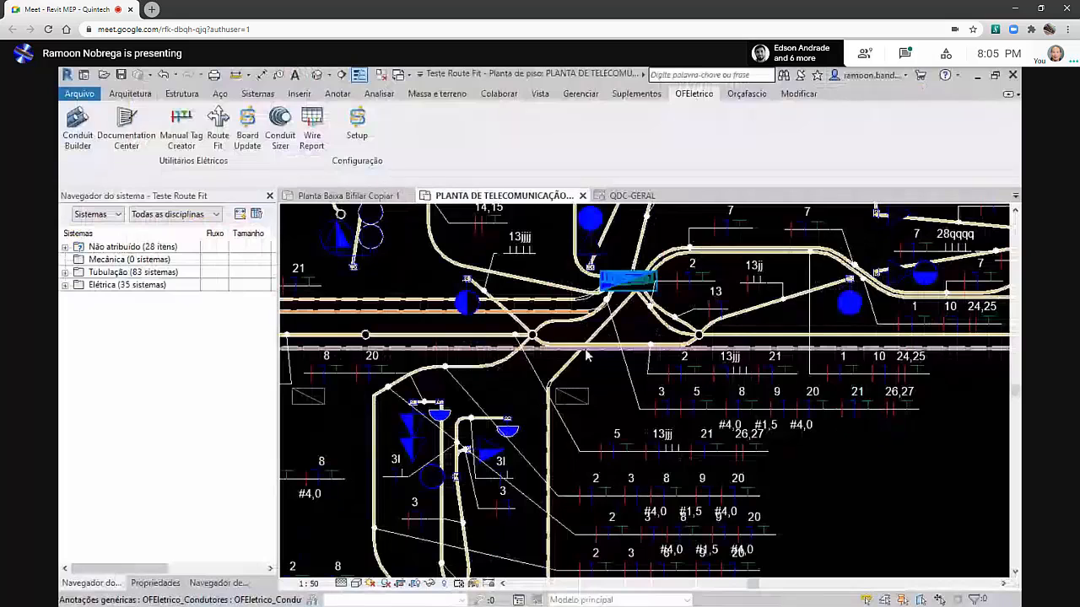
pyautogui.click(611, 272)
pyautogui.scroll(3, 611, 273)
pyautogui.click(611, 272)
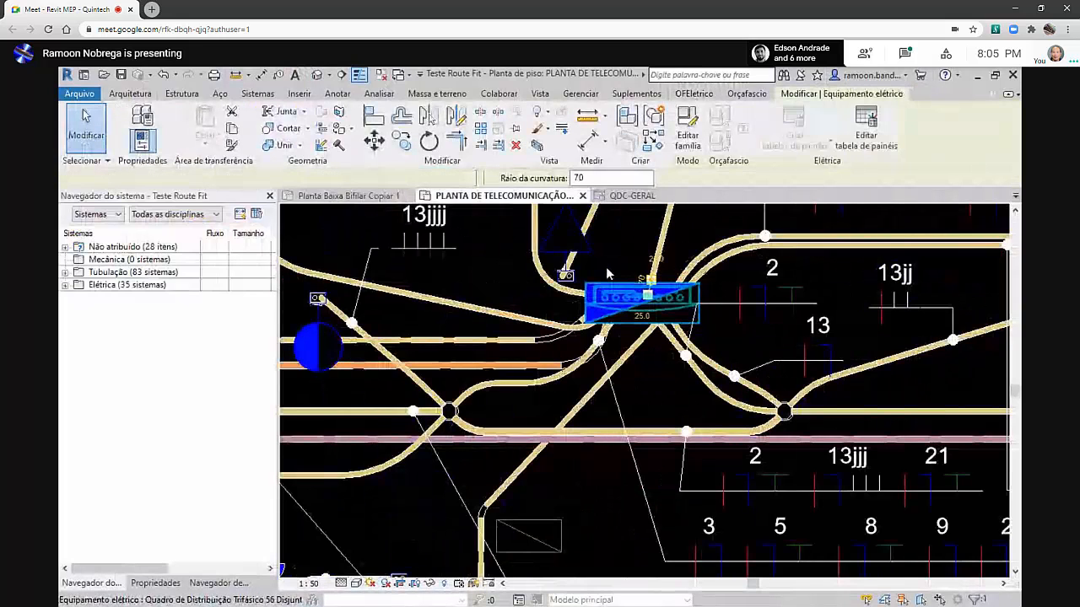
pyautogui.scroll(-1, 641, 413)
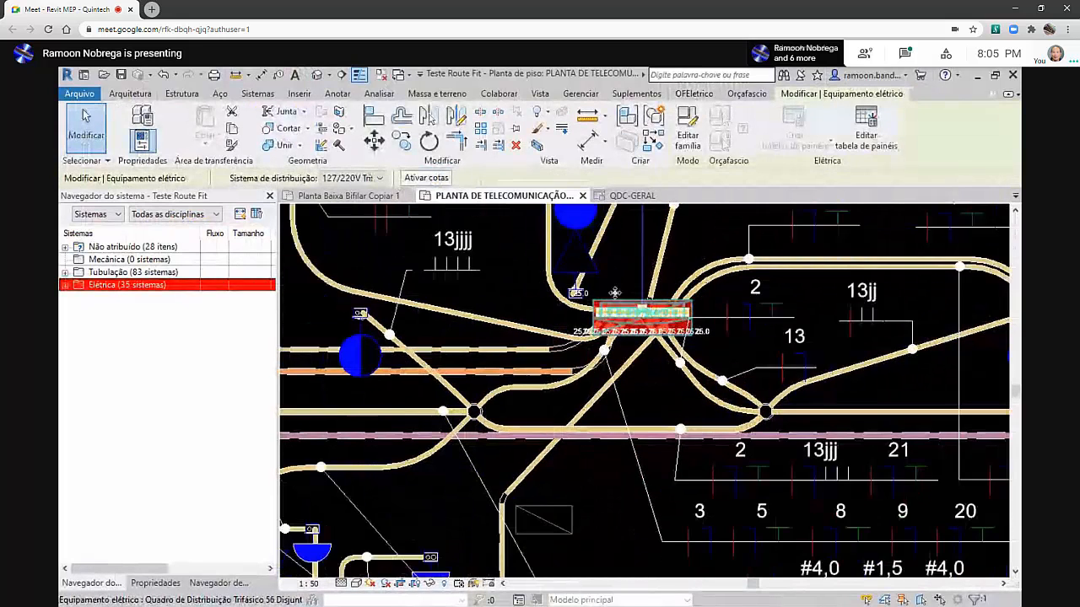
pyautogui.click(693, 94)
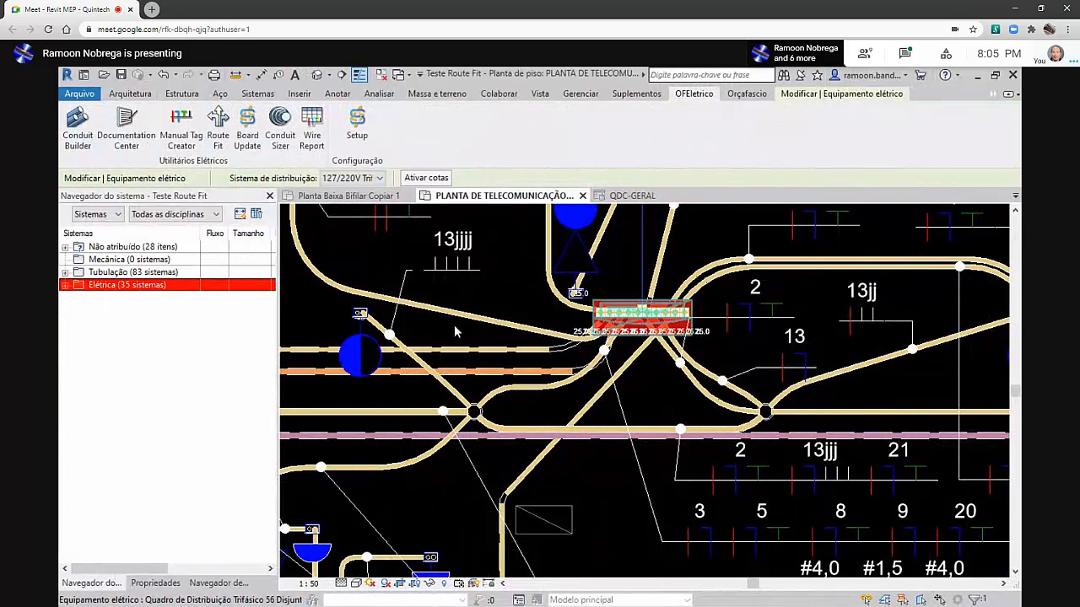
pyautogui.click(493, 297)
pyautogui.scroll(-2, 492, 296)
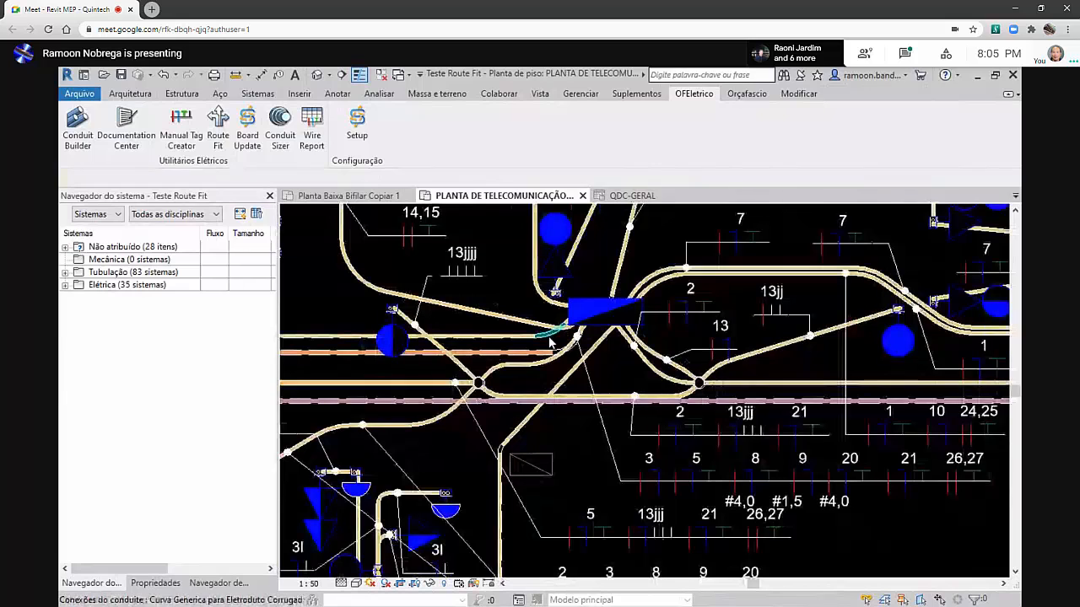
# Check the circuit 3 conductor tag attached to the conduit beside the distribution board, then clear the selection
pyautogui.click(593, 389)
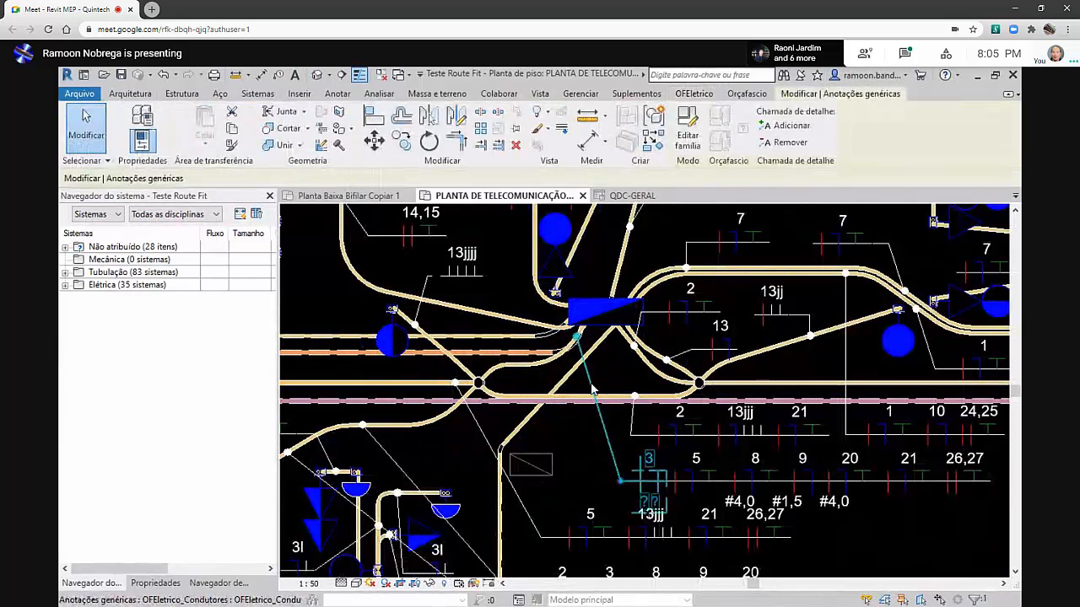
pyautogui.scroll(1, 625, 416)
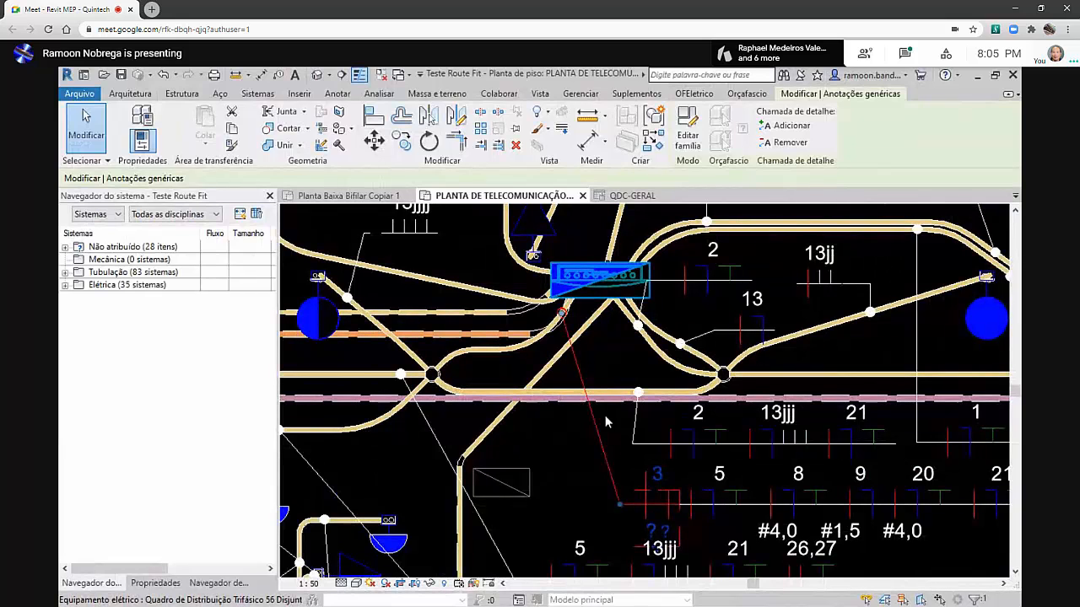
pyautogui.click(696, 94)
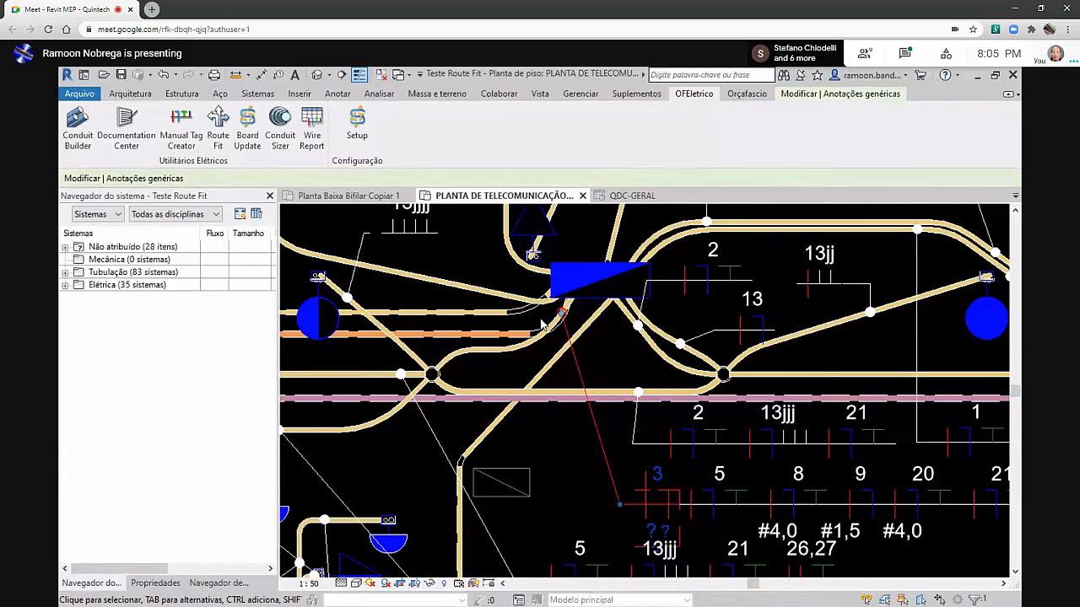
pyautogui.scroll(-2, 544, 325)
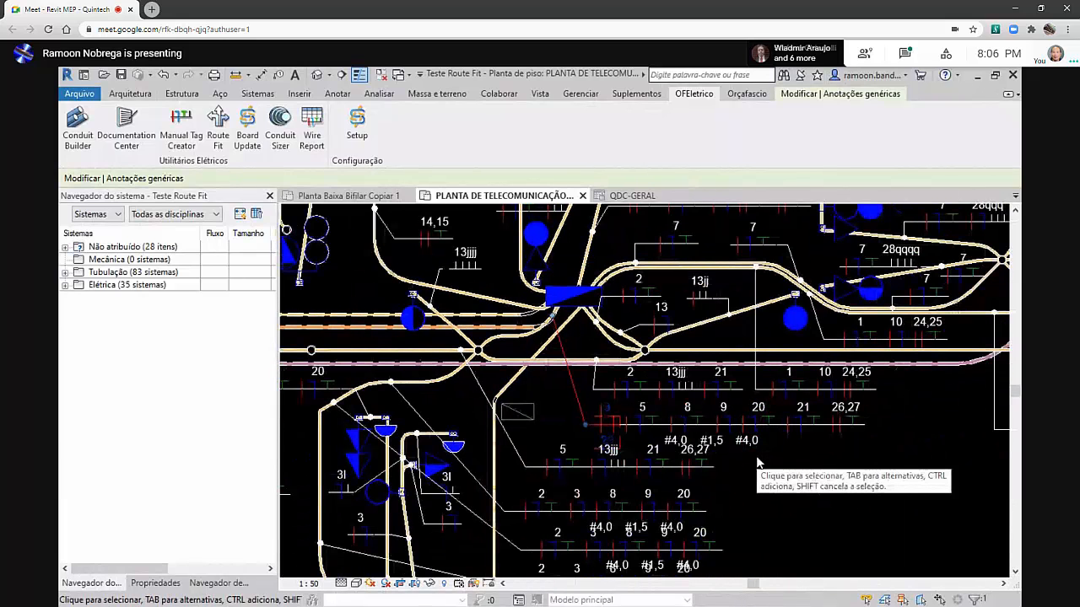
pyautogui.click(756, 463)
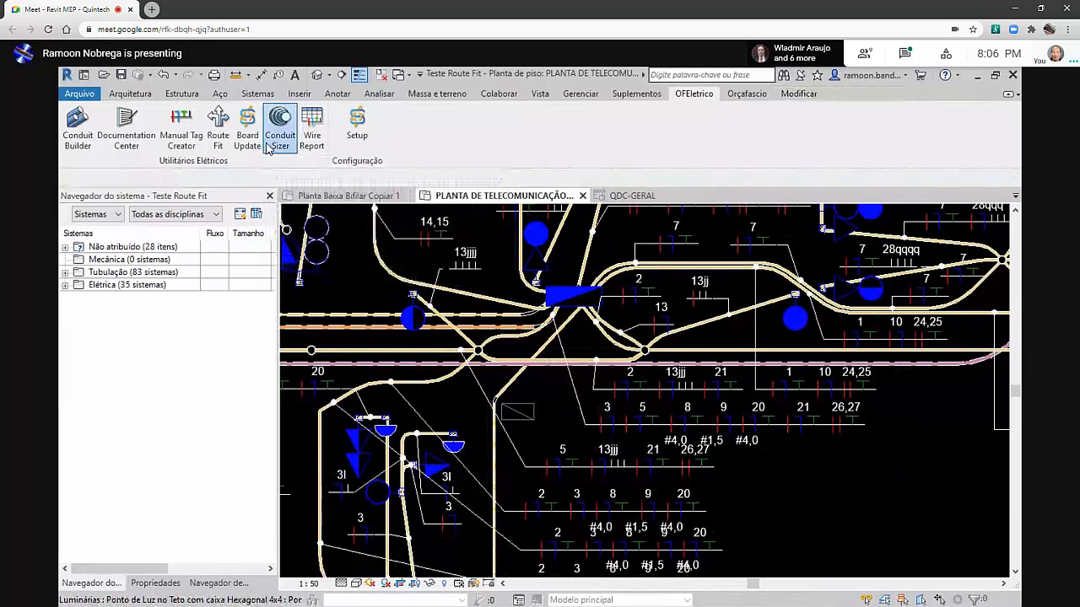
# Run Conduit Sizer on the project, declining to change undersized conduits to the 25 mm minimum diameter
pyautogui.click(577, 297)
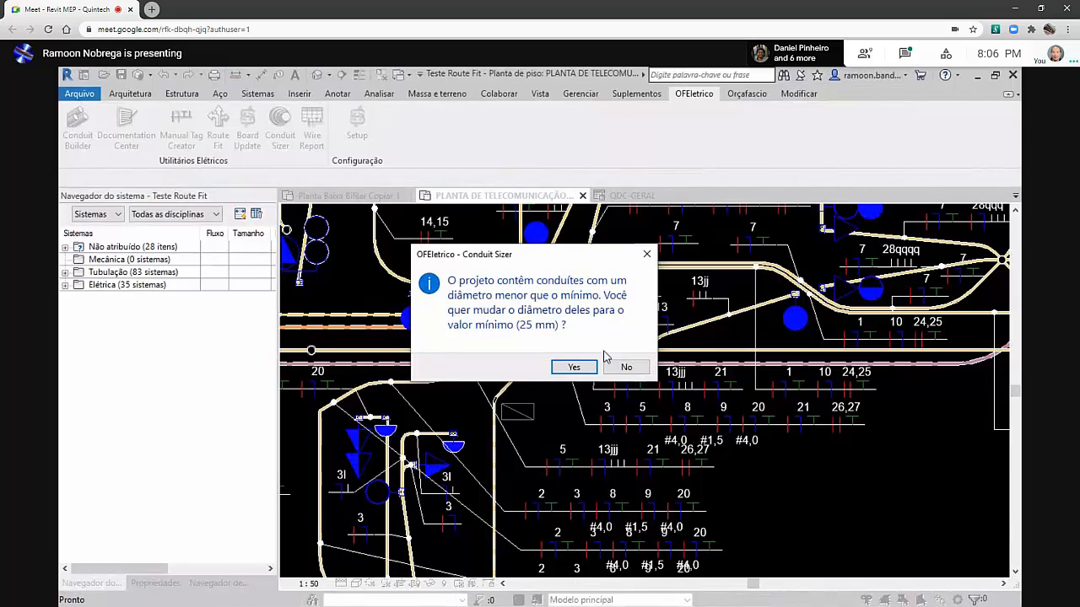
pyautogui.moveTo(561, 262); pyautogui.dragTo(334, 238)
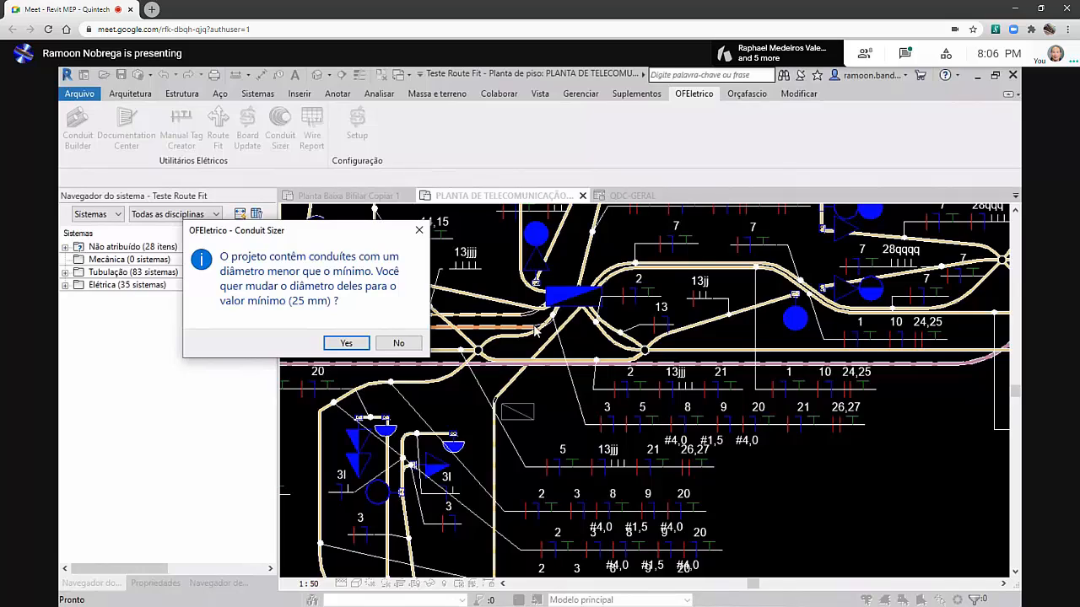
pyautogui.click(398, 344)
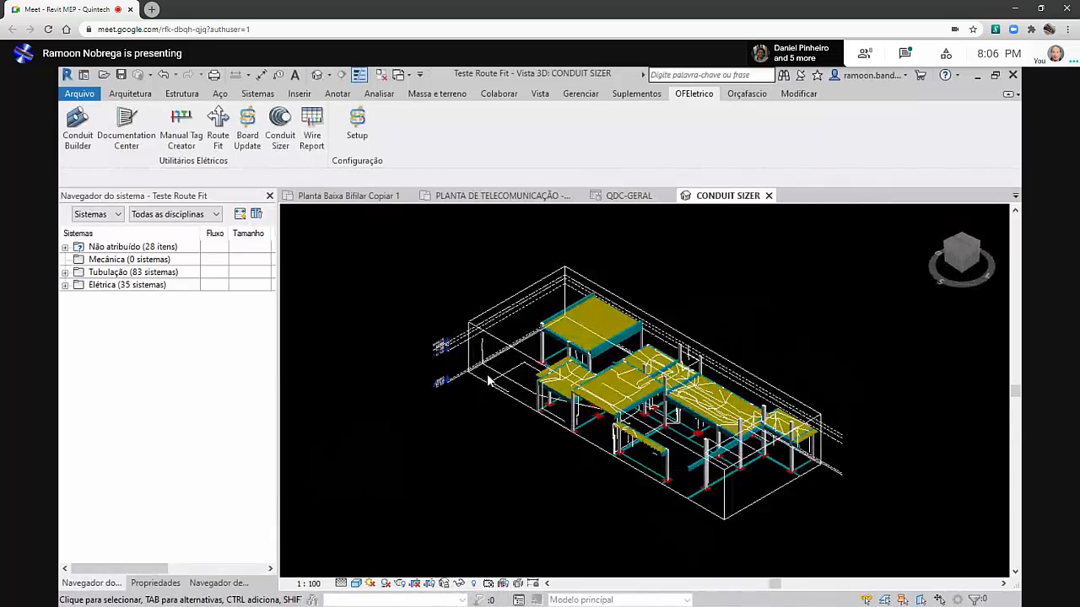
# Temporarily hide the imported structure 3d.REv01SS.dxf in the CONDUIT SIZER 3D view
pyautogui.click(565, 341)
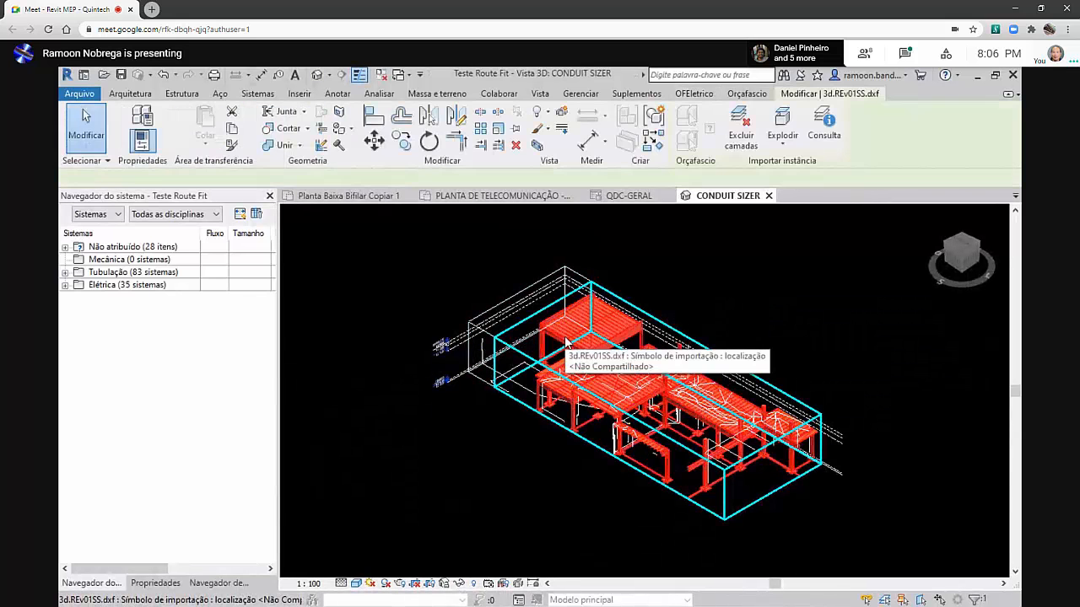
pyautogui.press('h')
pyautogui.press('h')
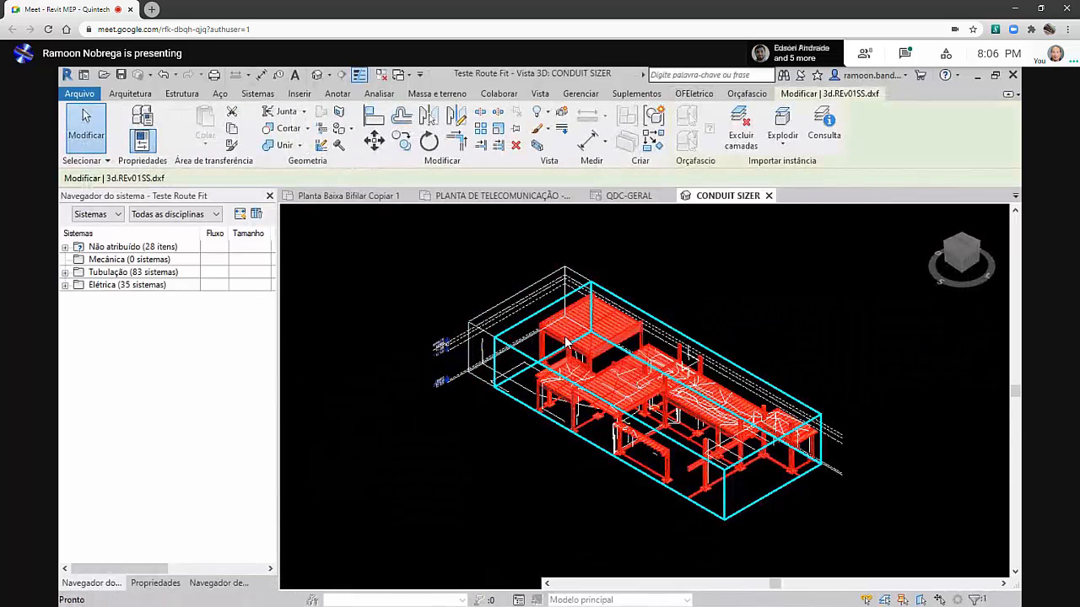
# Inspect the colour-coded conduits around the distribution board in the 3D view and select a cyan conduit to check its diameter
pyautogui.scroll(5, 565, 336)
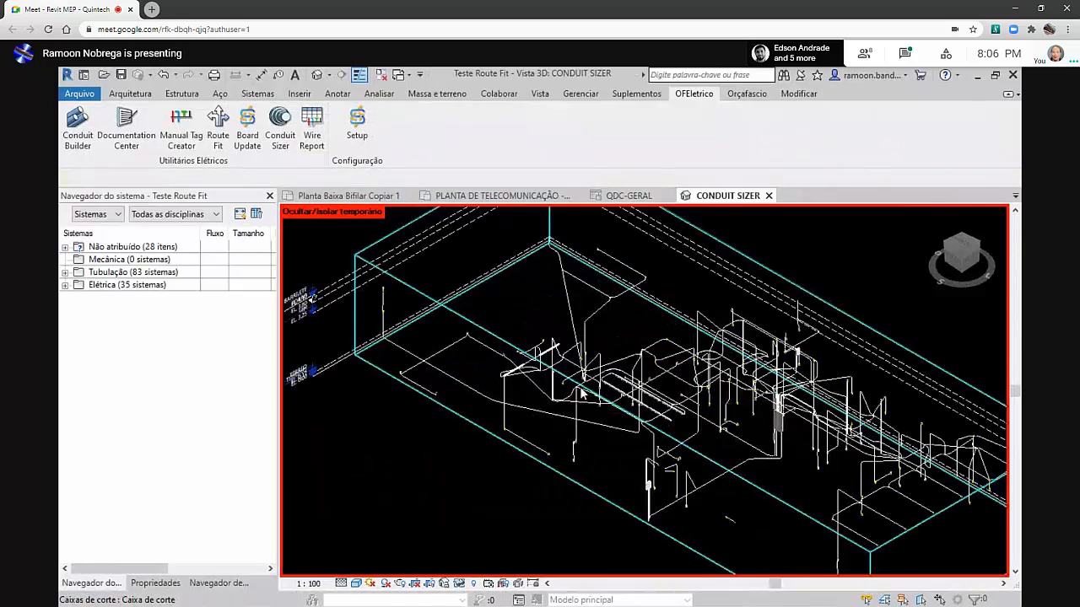
pyautogui.scroll(4, 660, 352)
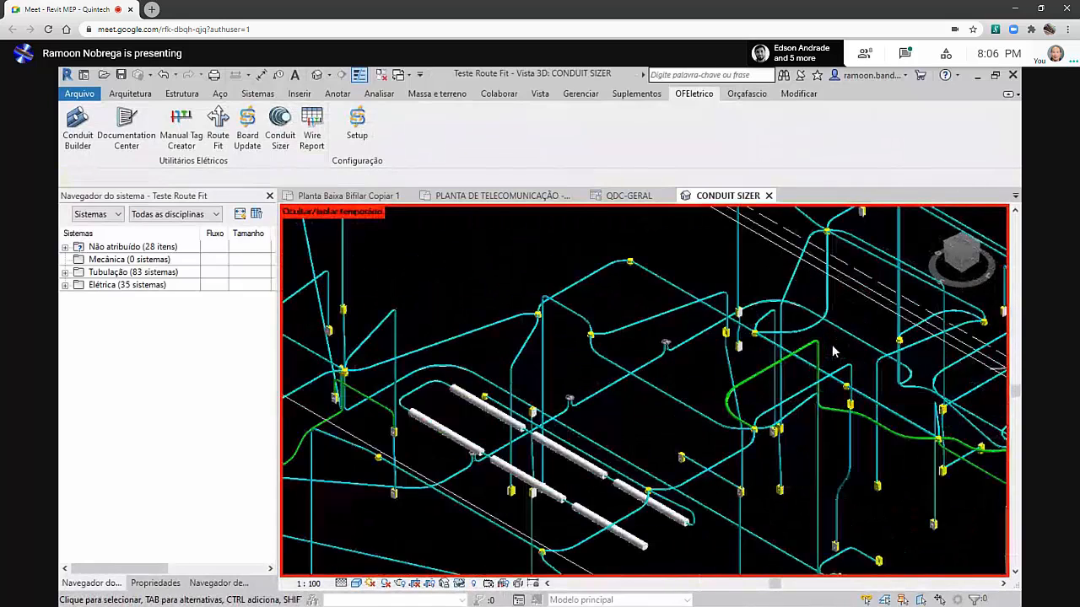
pyautogui.scroll(2, 660, 352)
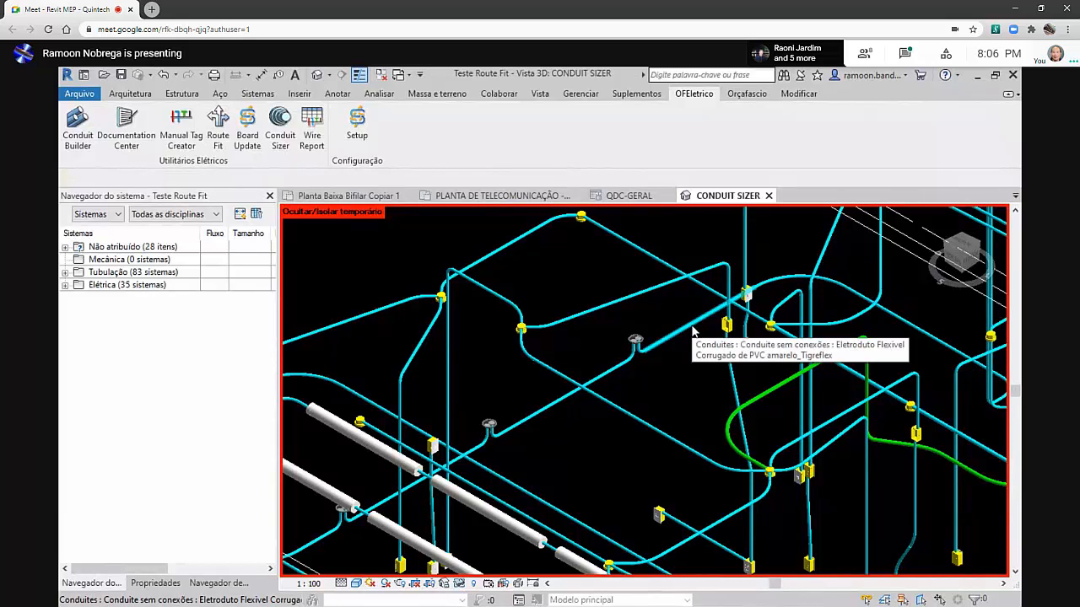
pyautogui.scroll(-2, 696, 333)
pyautogui.scroll(-2, 761, 438)
pyautogui.scroll(4, 762, 438)
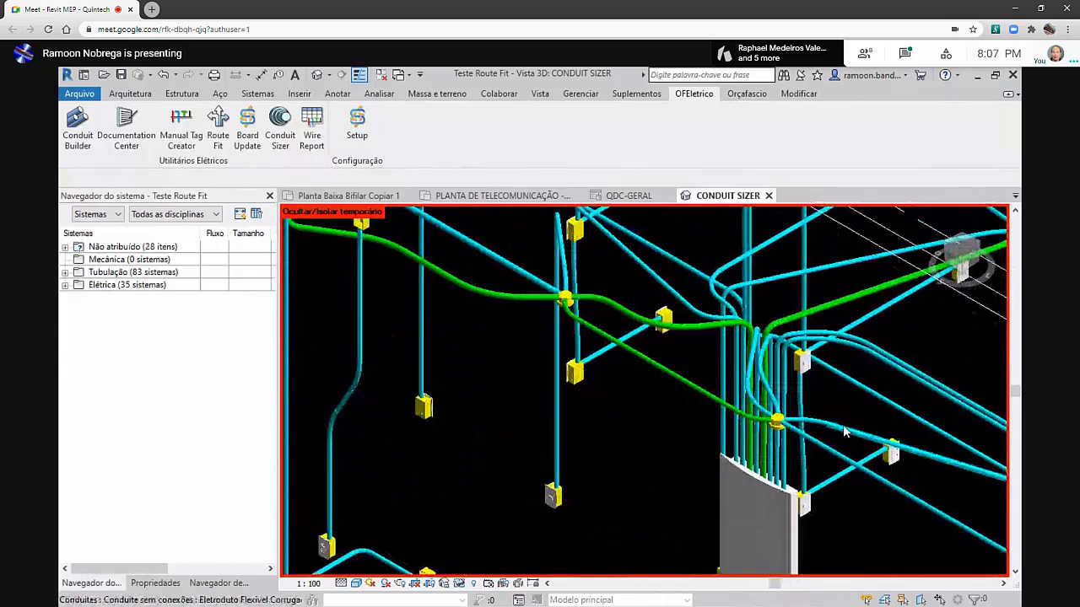
pyautogui.scroll(-4, 835, 426)
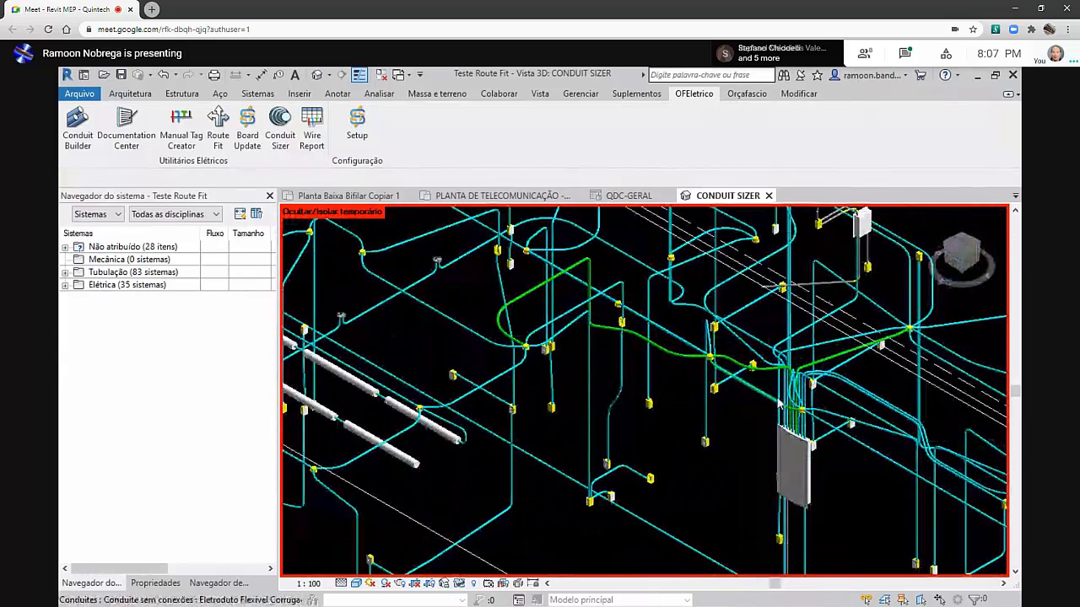
pyautogui.scroll(4, 811, 333)
pyautogui.scroll(2, 811, 331)
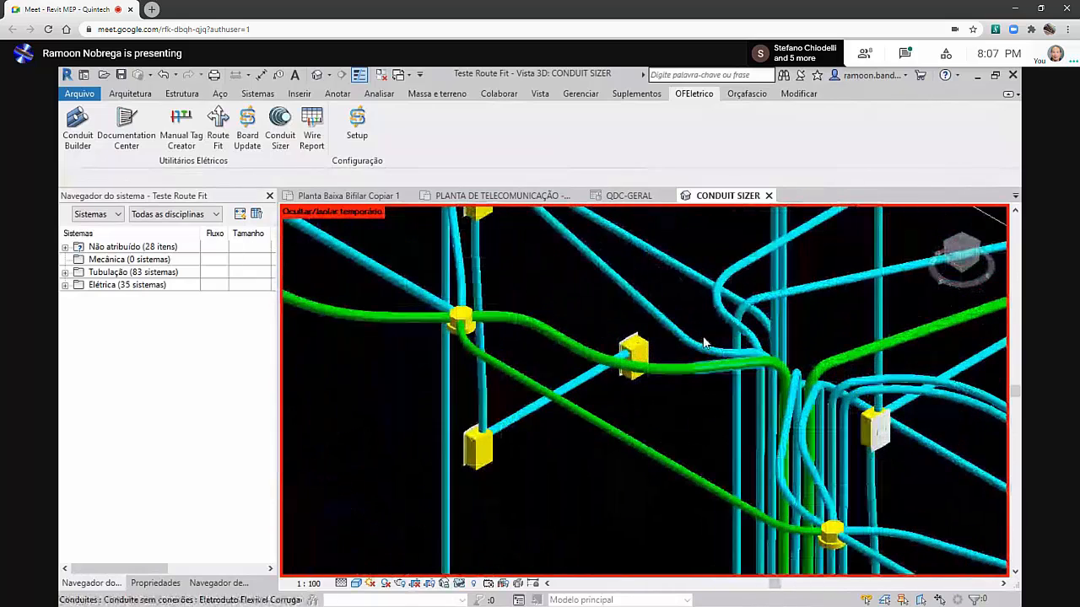
pyautogui.scroll(2, 579, 287)
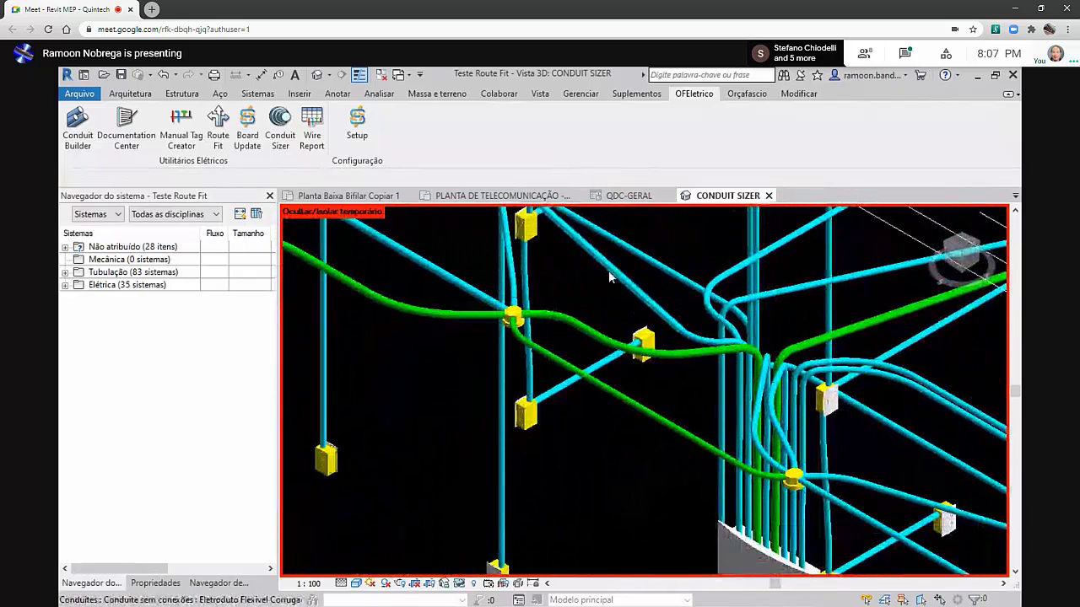
pyautogui.moveTo(625, 304); pyautogui.dragTo(609, 393, button='middle')
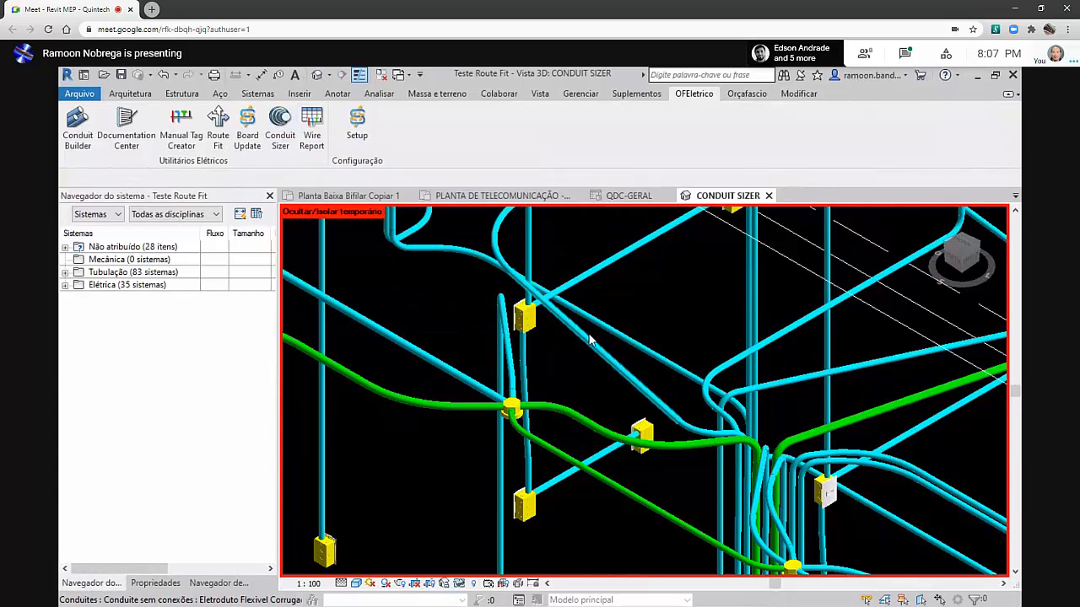
pyautogui.moveTo(588, 339); pyautogui.dragTo(610, 436, button='middle')
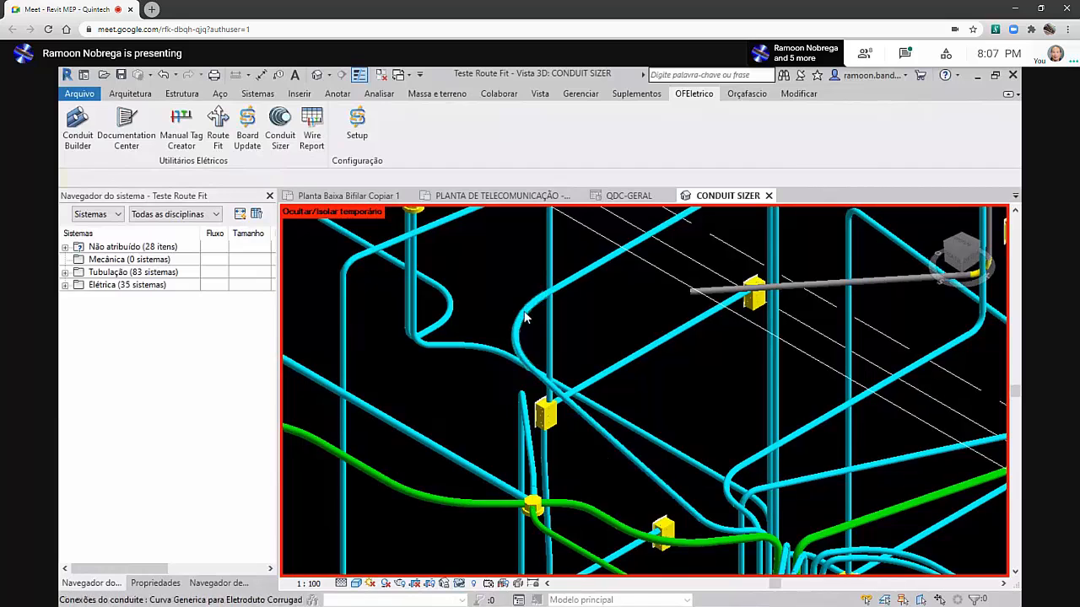
pyautogui.click(585, 276)
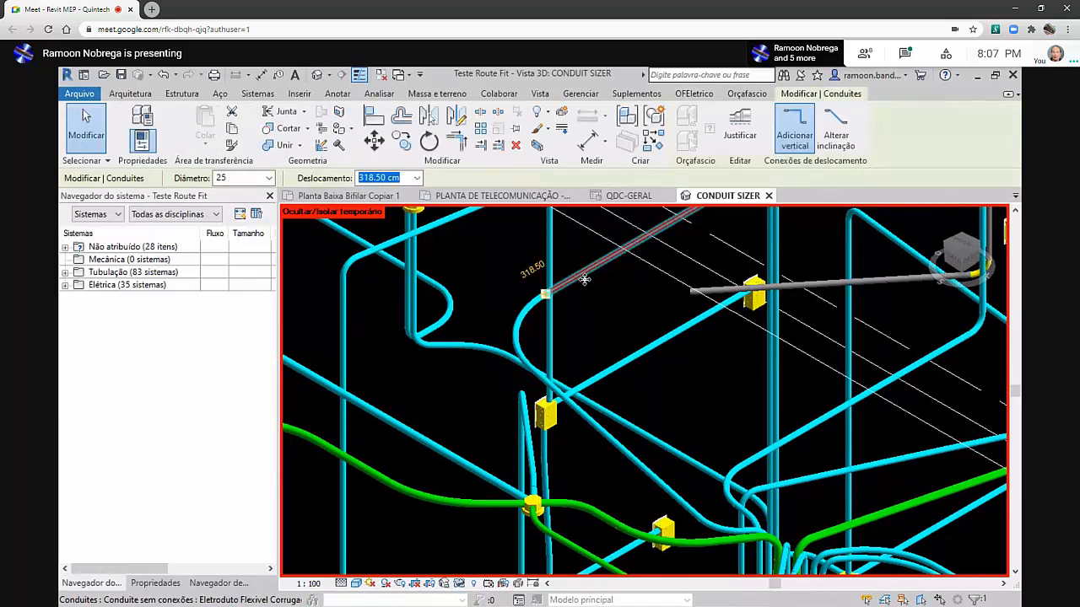
# Check the diameter of the diagonal cyan conduit running toward the distribution board, then clear the selection
pyautogui.press('Escape')
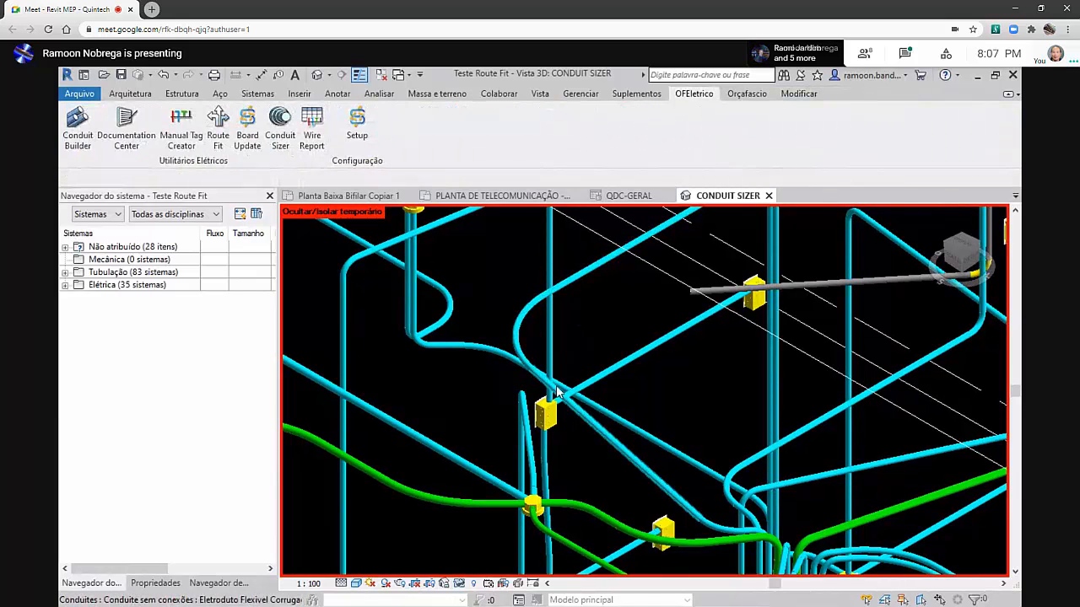
pyautogui.click(604, 442)
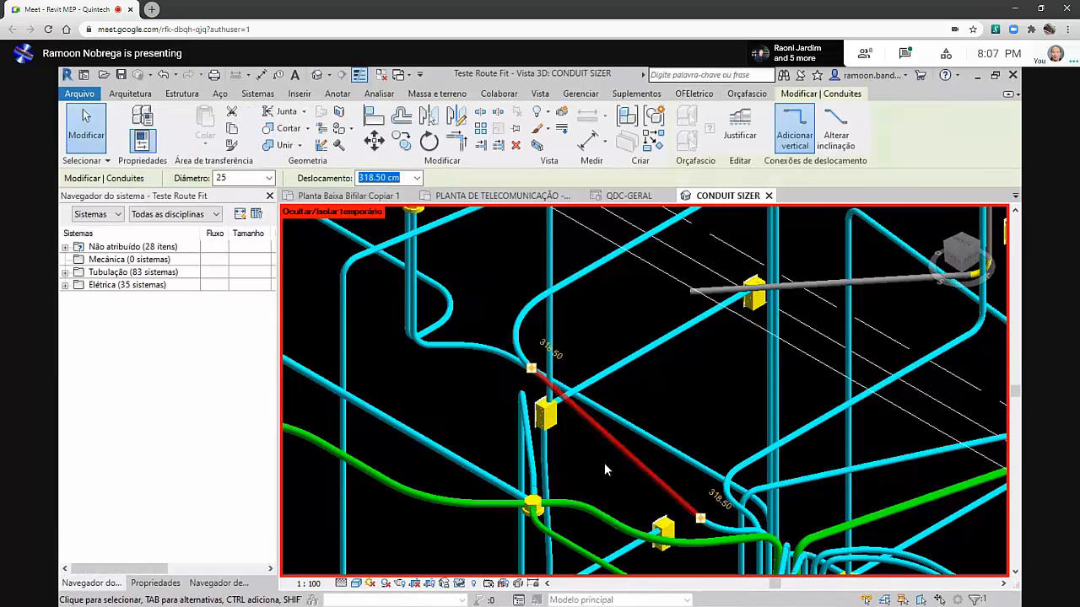
pyautogui.press('Escape')
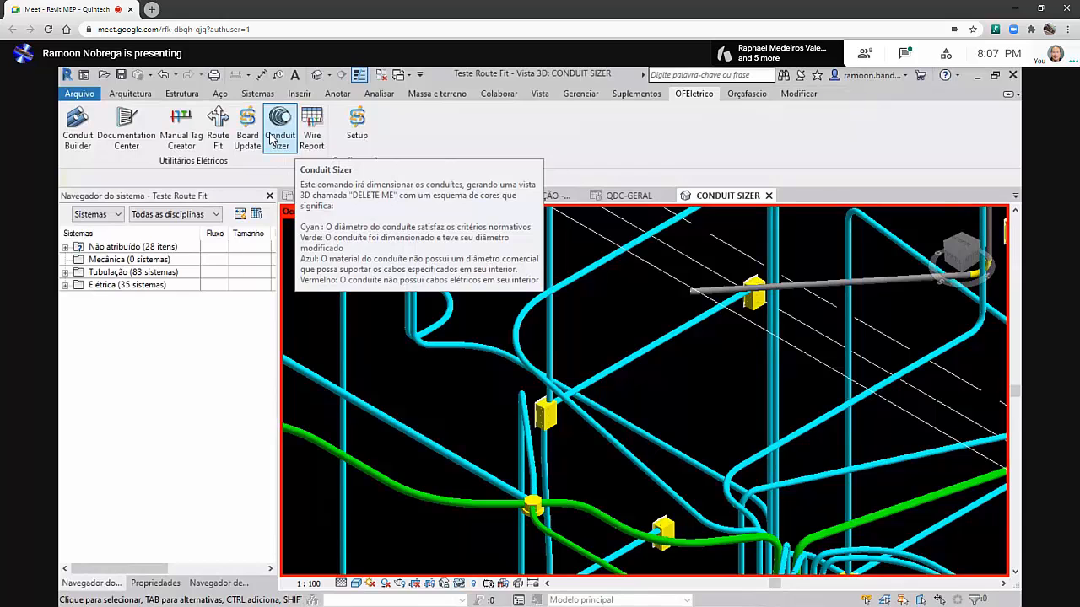
# Check the diameter of the straight green conduit running between the two ceiling boxes near the distribution board
pyautogui.click(628, 513)
pyautogui.moveTo(629, 513); pyautogui.dragTo(669, 413, button='middle')
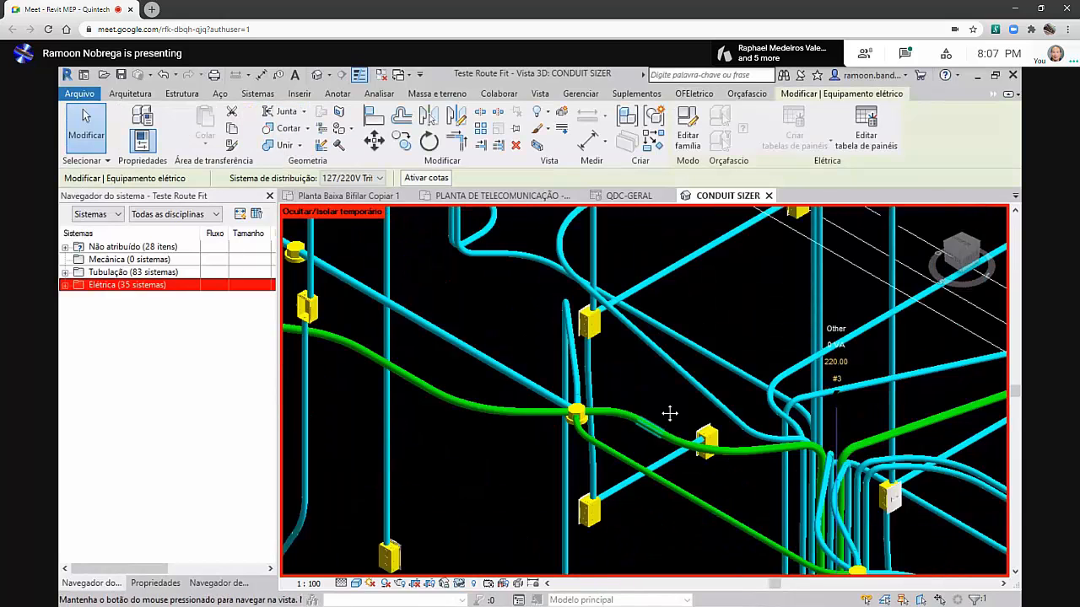
pyautogui.click(686, 454)
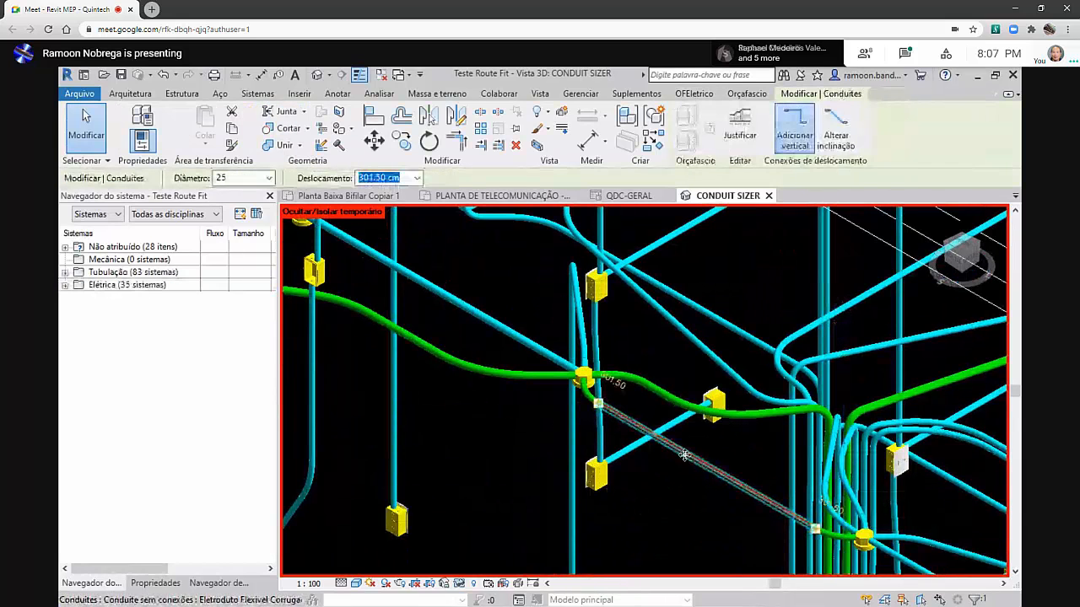
pyautogui.scroll(-2, 725, 417)
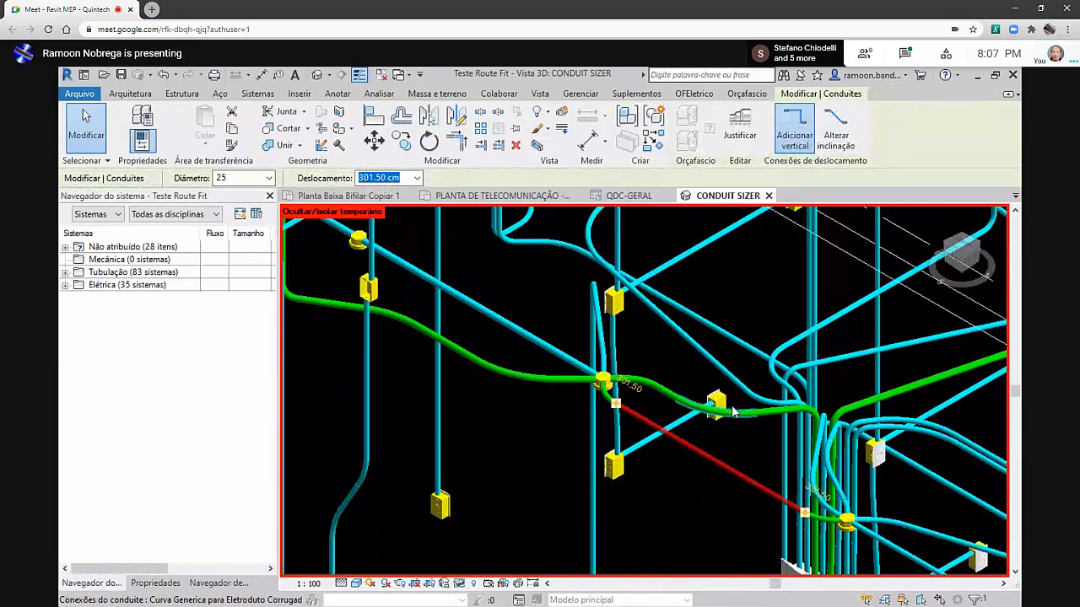
pyautogui.click(679, 506)
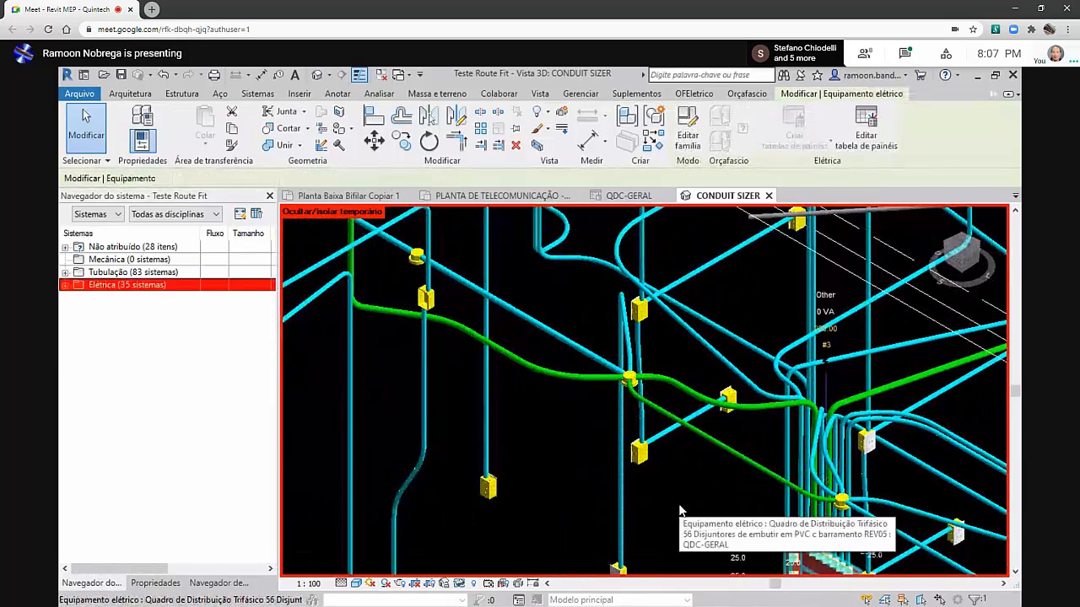
# Check the diameters of the short green segment beside the ceiling box and the raised green run, then examine the whole conduit network
pyautogui.click(685, 395)
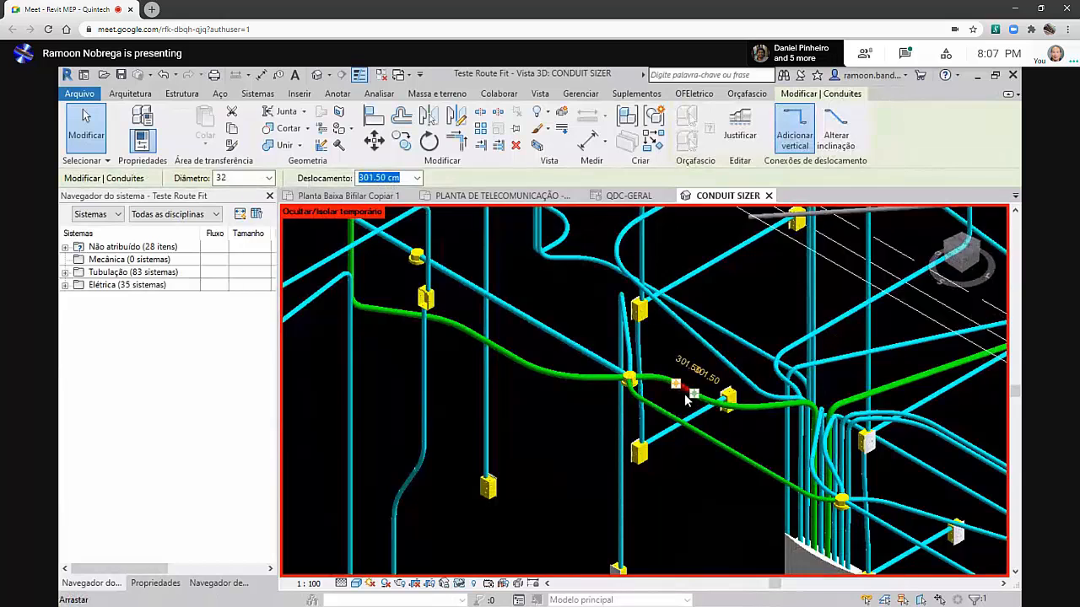
pyautogui.scroll(2, 684, 395)
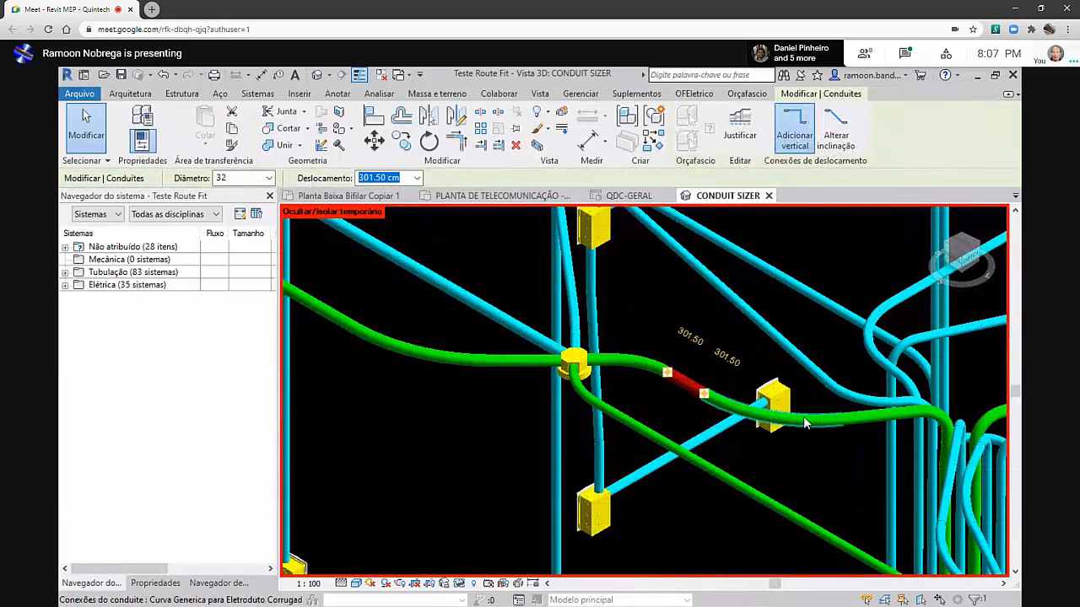
pyautogui.scroll(-3, 763, 426)
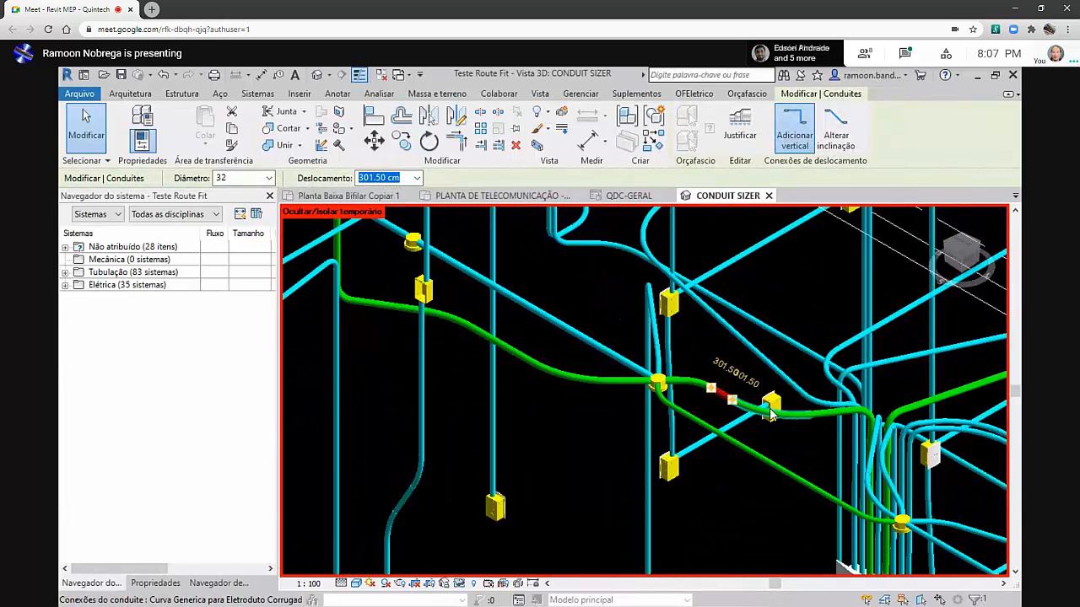
pyautogui.click(471, 227)
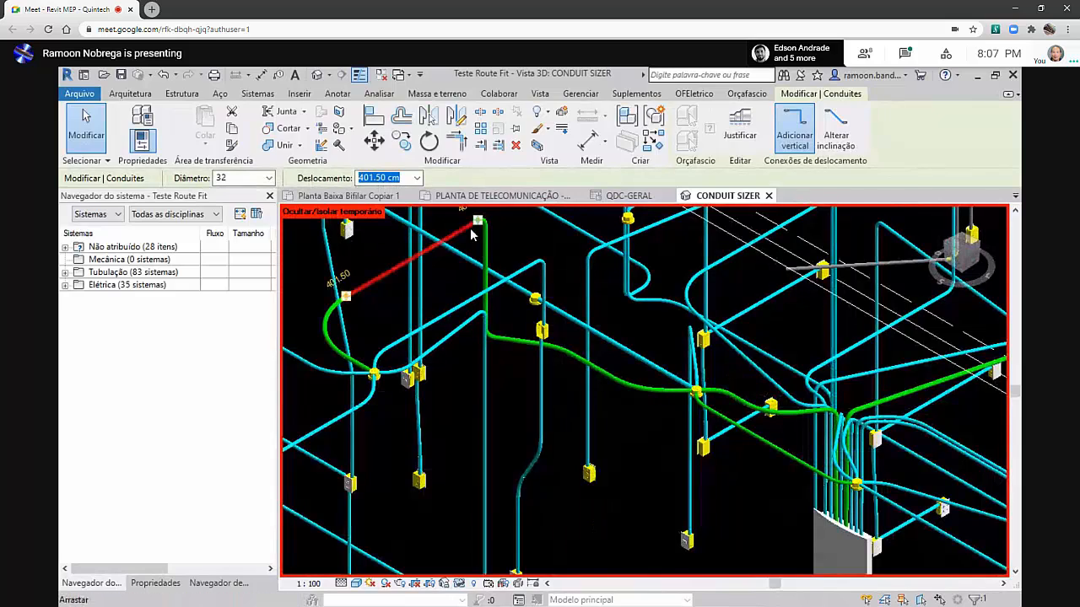
pyautogui.scroll(1, 471, 227)
pyautogui.scroll(1, 472, 229)
pyautogui.scroll(-3, 552, 229)
pyautogui.moveTo(631, 354); pyautogui.dragTo(748, 431, button='middle')
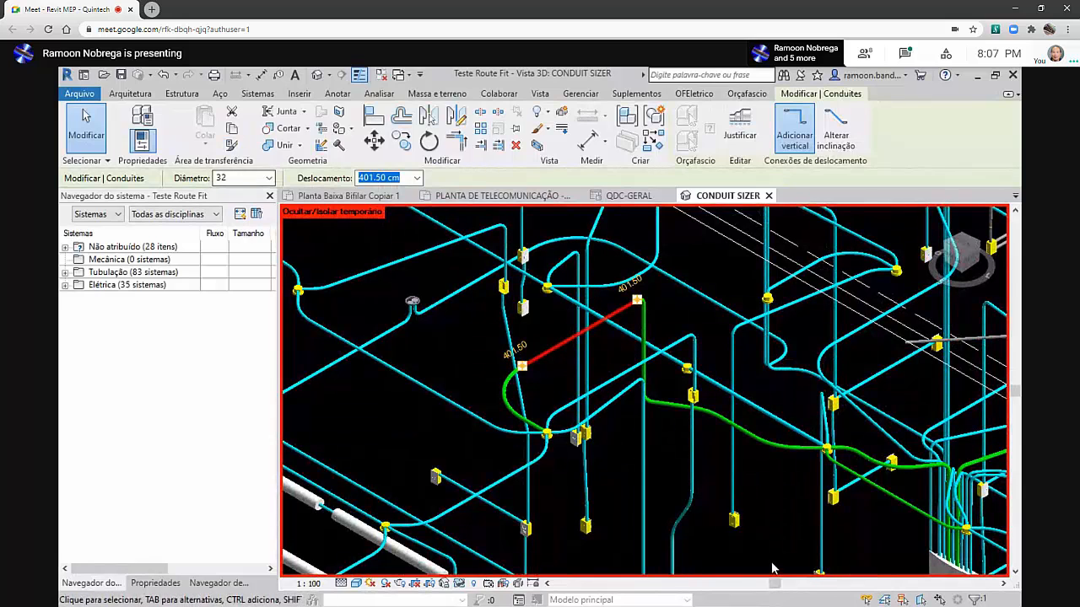
pyautogui.click(756, 523)
pyautogui.moveTo(773, 518); pyautogui.dragTo(588, 309, button='middle')
pyautogui.scroll(-5, 585, 317)
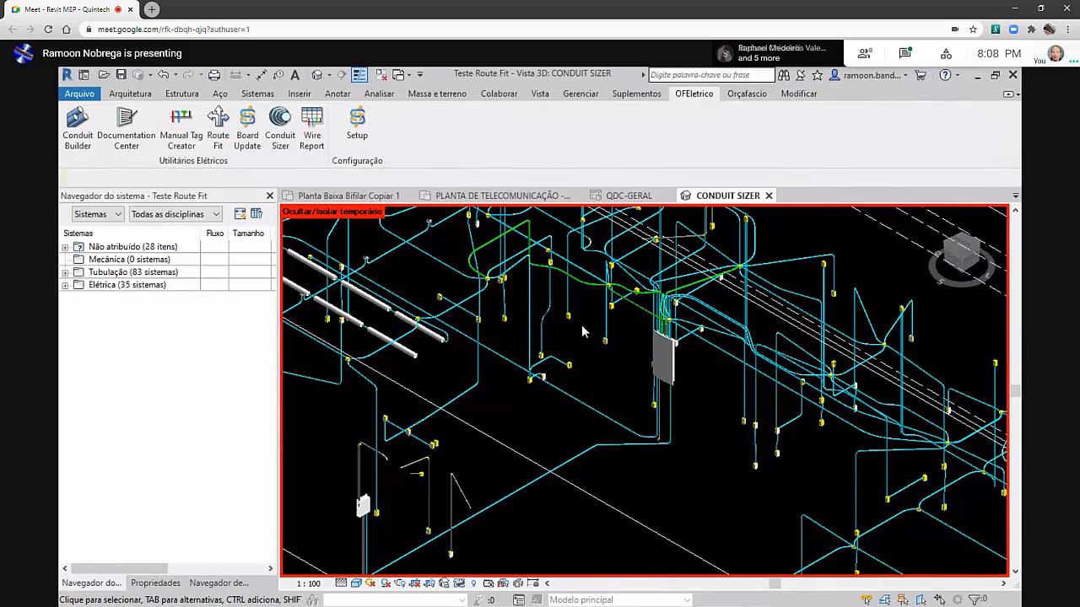
pyautogui.hotkey('alt', 'Tab')
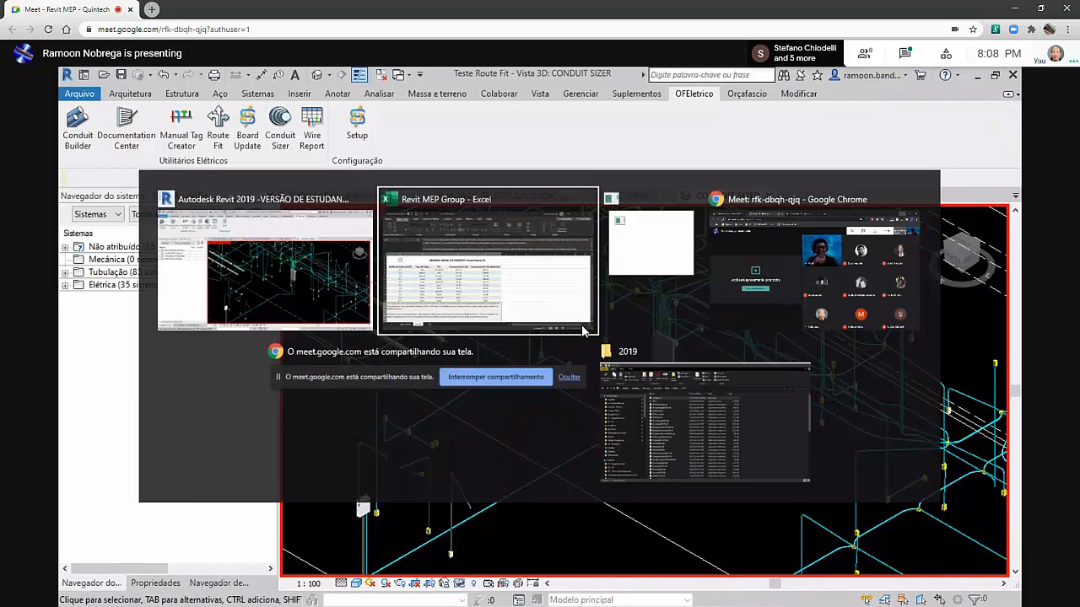
pyautogui.hotkey('alt', 'Tab')
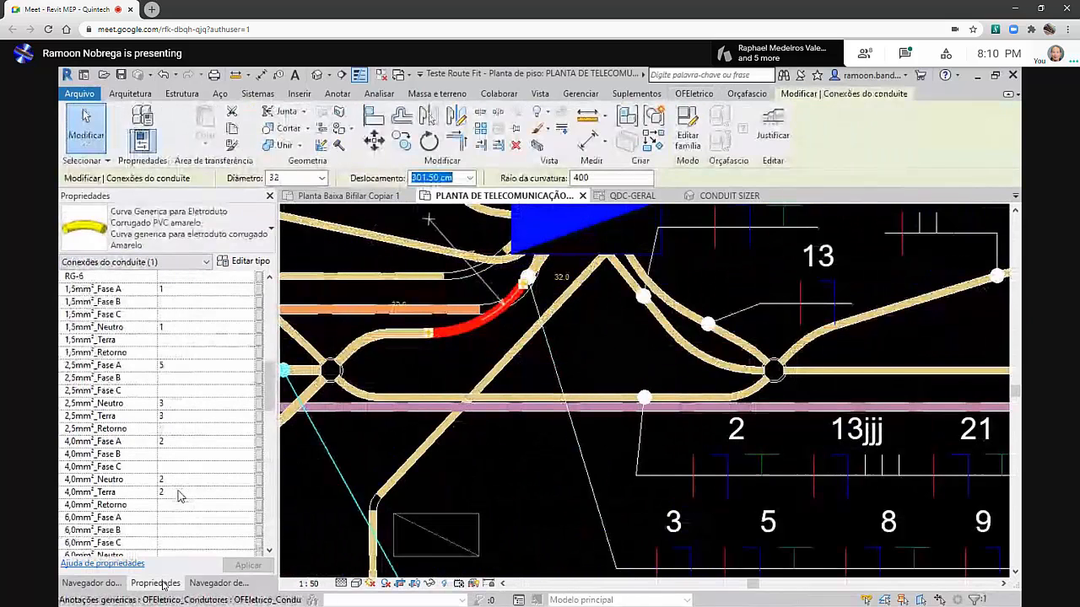
# Check the conductor quantities of the orange PEAD conduit in the telecommunications floor plan, then clear the selection
pyautogui.rightClick(464, 311)
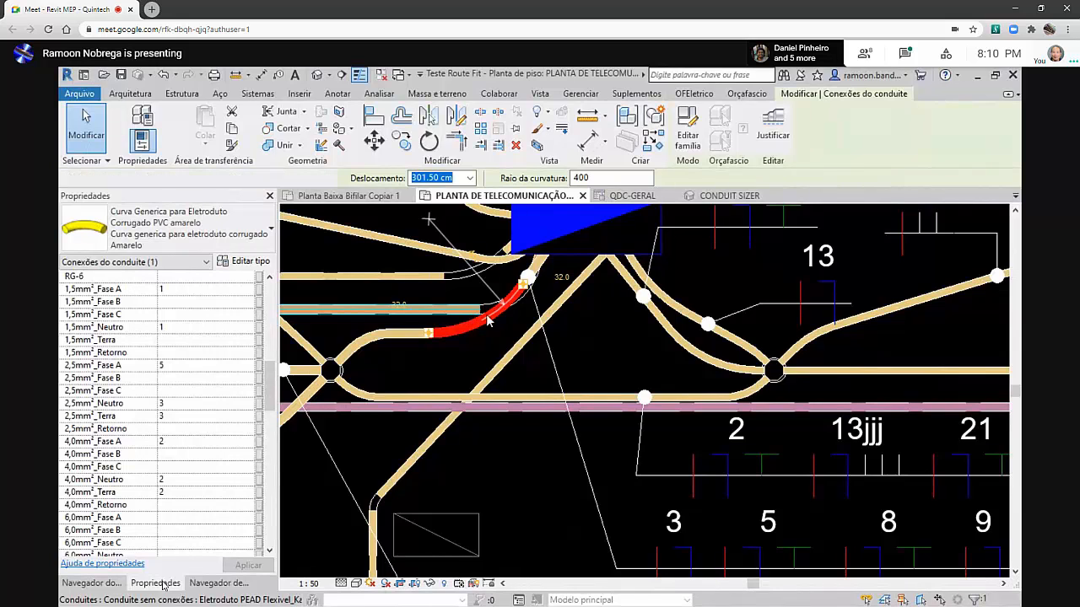
pyautogui.click(698, 345)
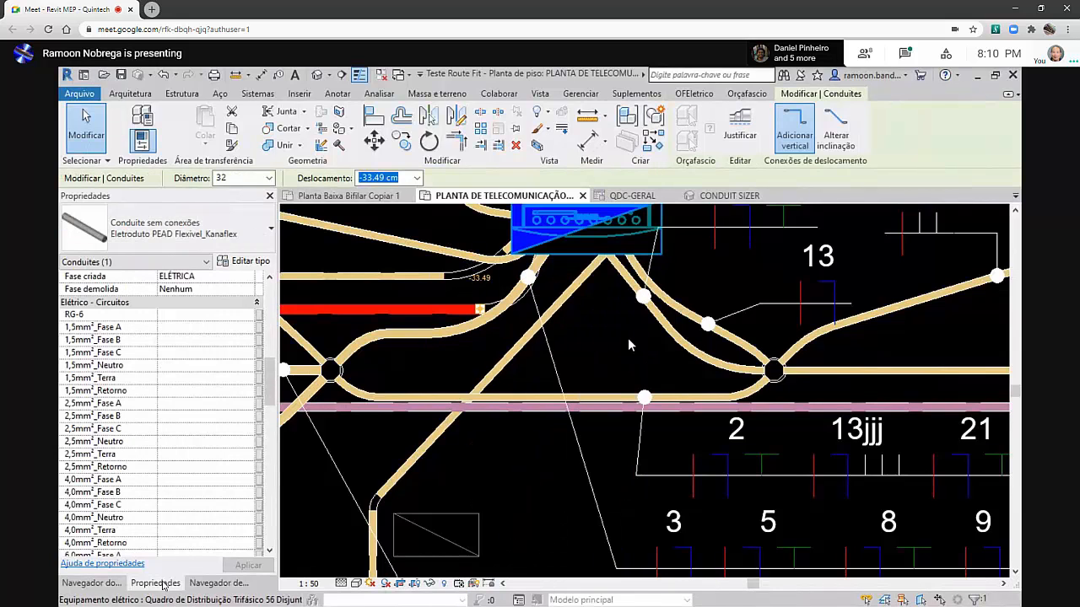
pyautogui.click(628, 338)
pyautogui.press('Escape')
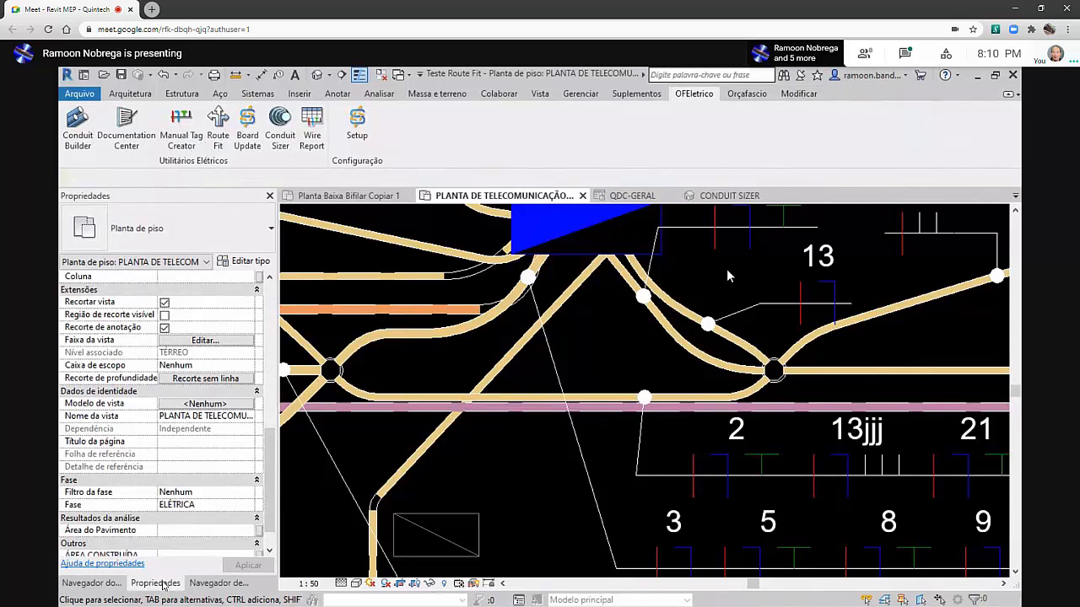
# Check the diameter and conductor quantities of the conduit tagged circuit 2 below the QDC-GERAL board, then clear the selection
pyautogui.click(636, 285)
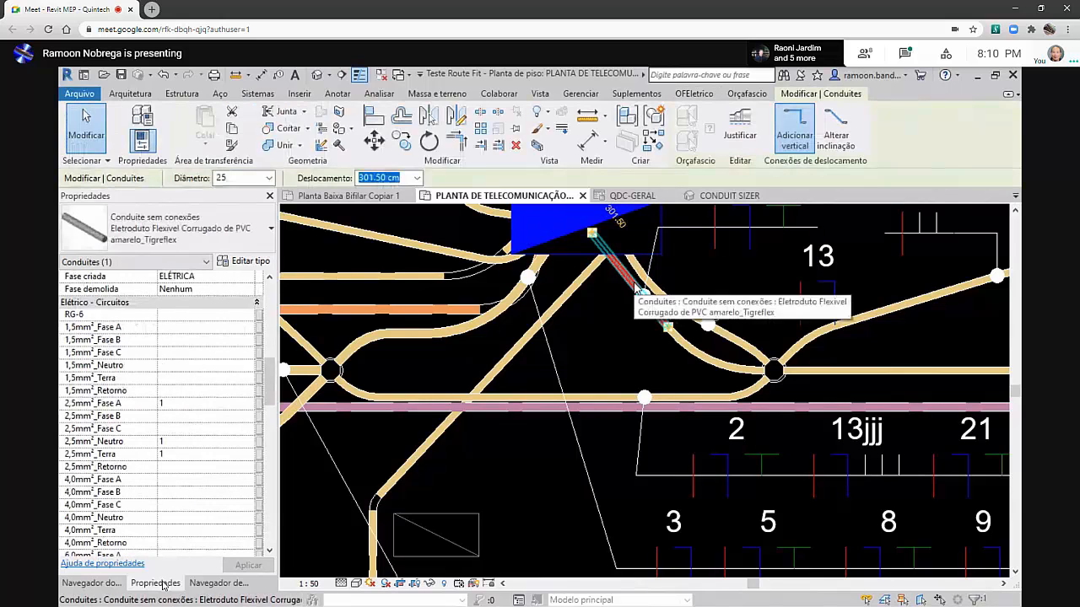
pyautogui.press('Escape')
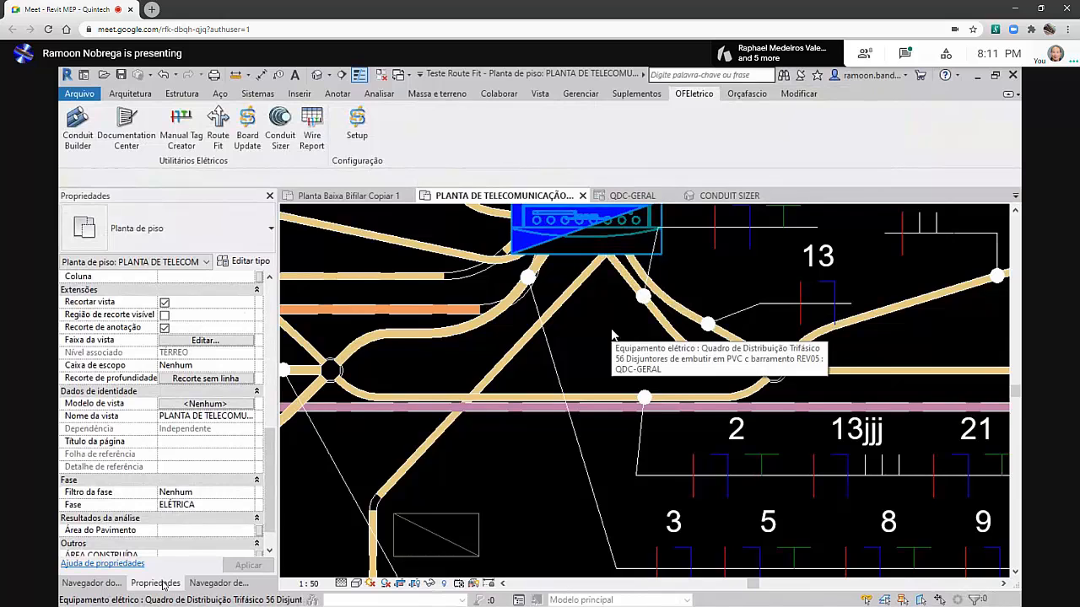
pyautogui.scroll(-2, 621, 325)
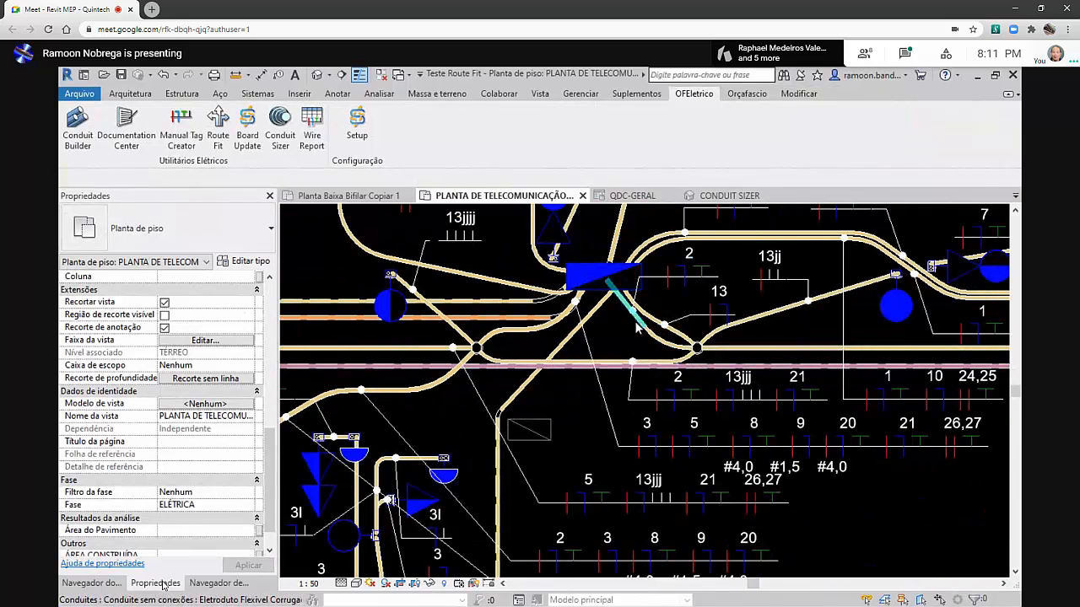
pyautogui.click(635, 324)
pyautogui.click(613, 341)
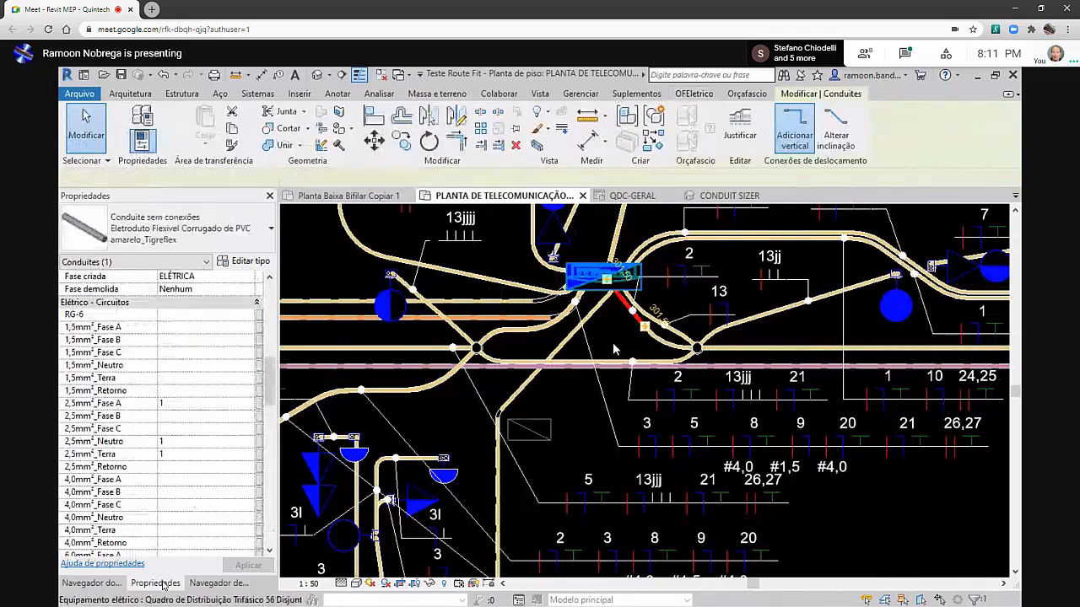
pyautogui.click(948, 529)
pyautogui.moveTo(948, 528); pyautogui.dragTo(907, 489, button='middle')
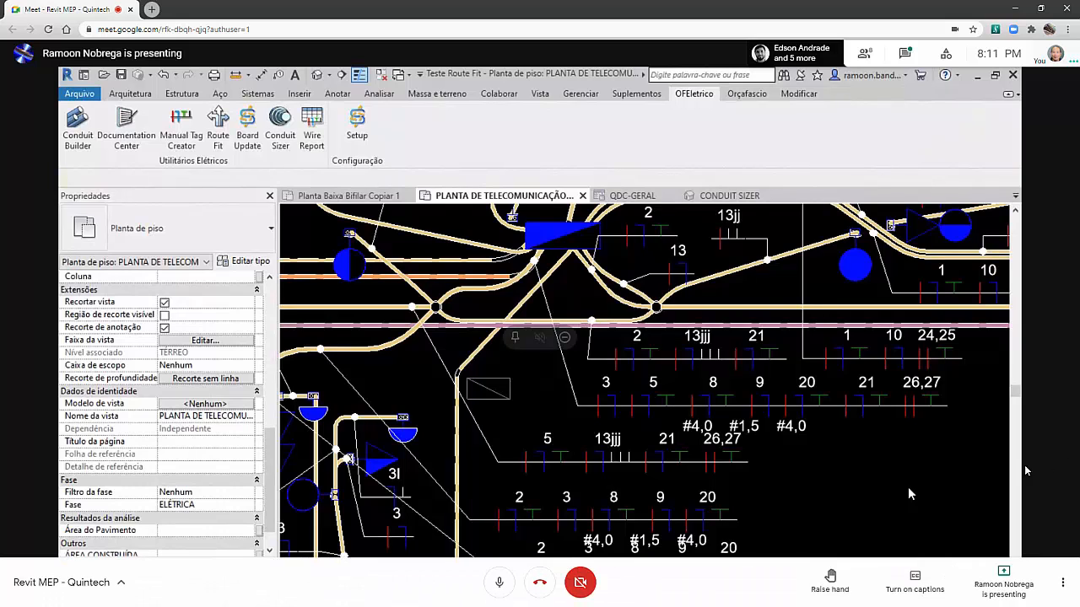
pyautogui.click(499, 582)
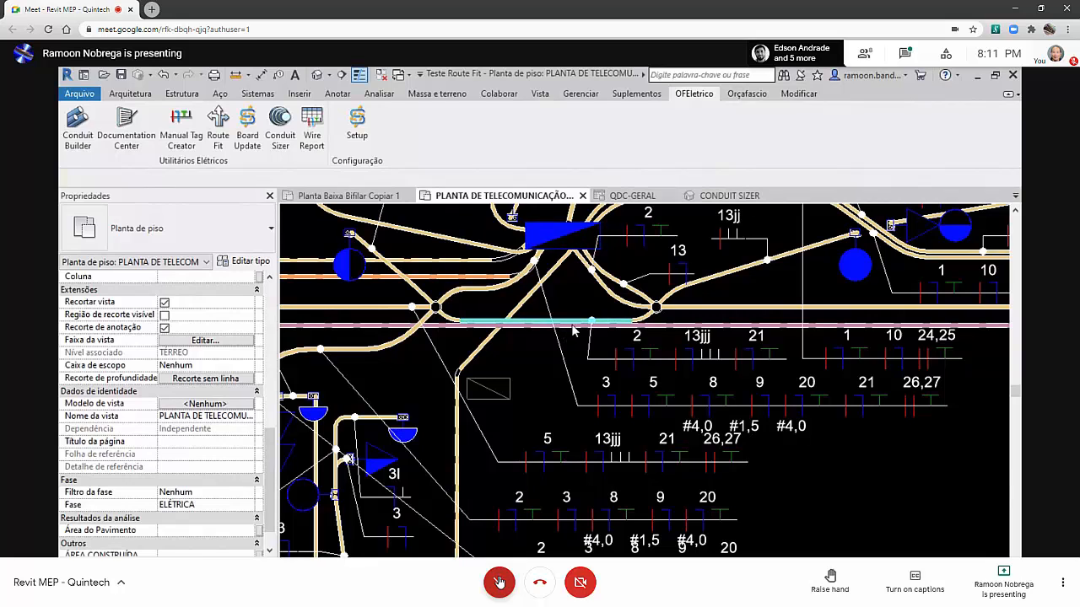
# Check the diameter and conductor quantities of the horizontal conduit tagged with circuits 2, 13jjj and 21
pyautogui.scroll(2, 575, 411)
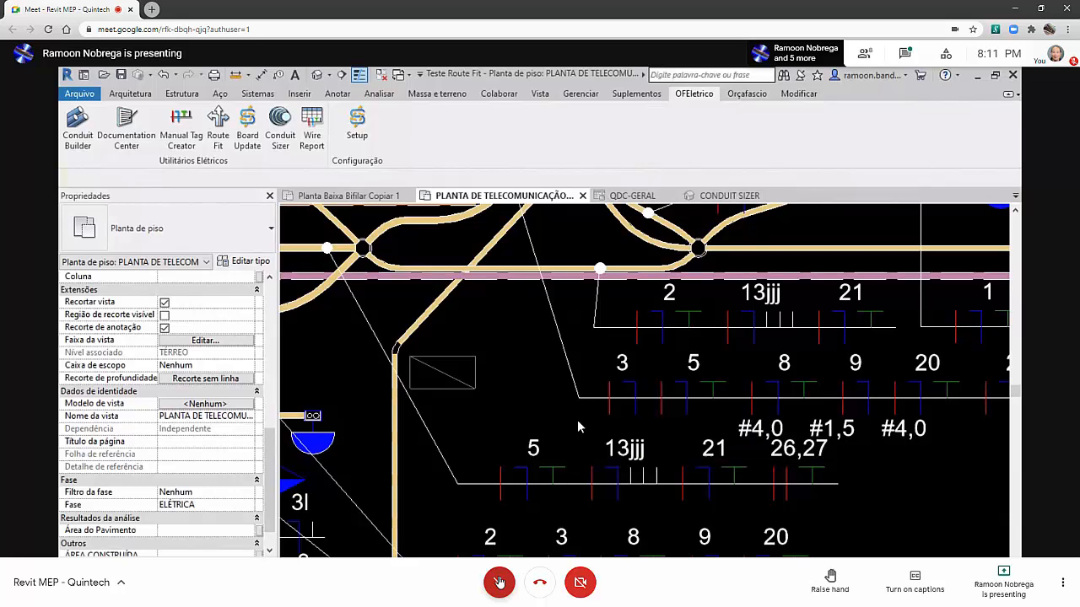
pyautogui.moveTo(574, 425); pyautogui.dragTo(579, 481, button='middle')
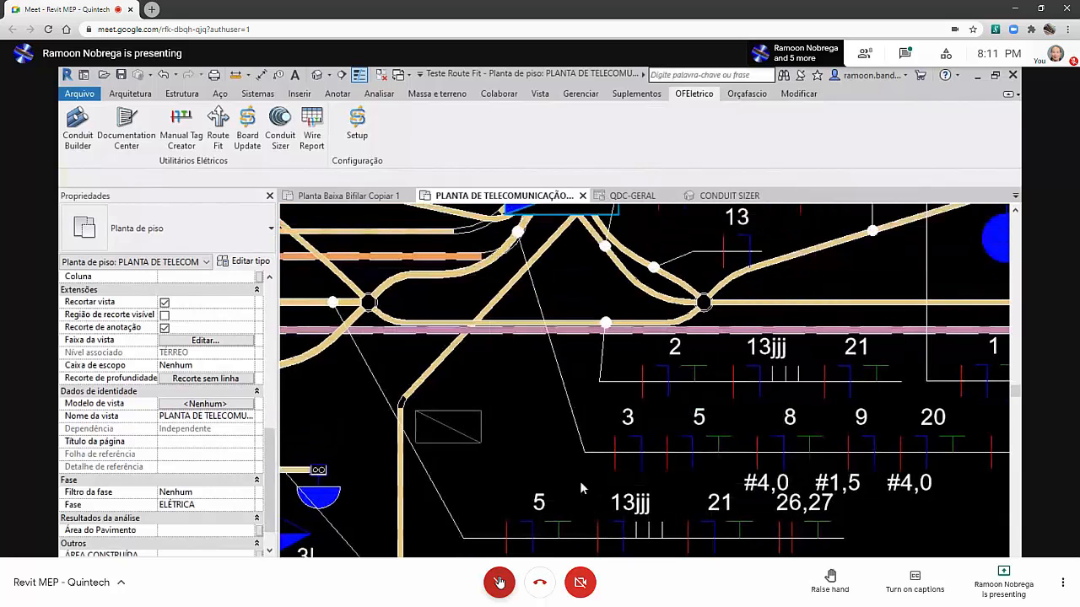
pyautogui.click(571, 331)
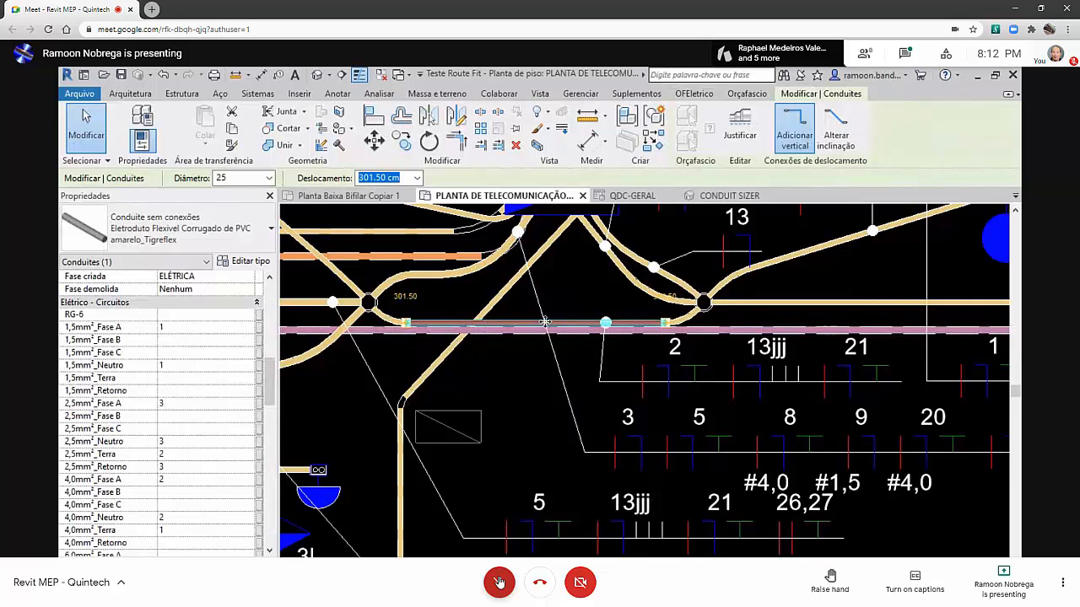
pyautogui.scroll(-2, 571, 439)
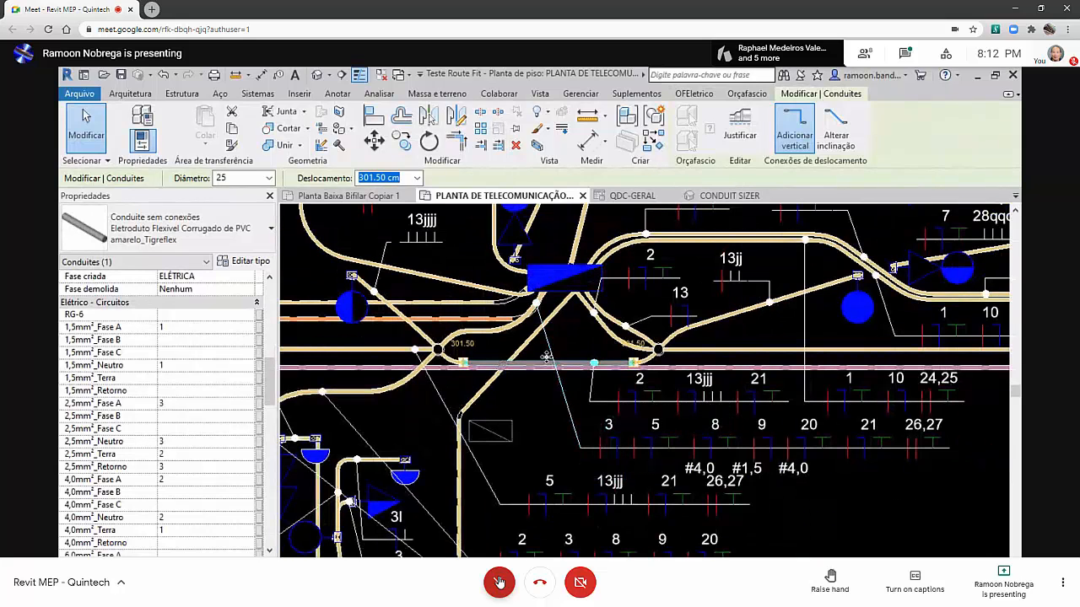
pyautogui.scroll(3, 487, 353)
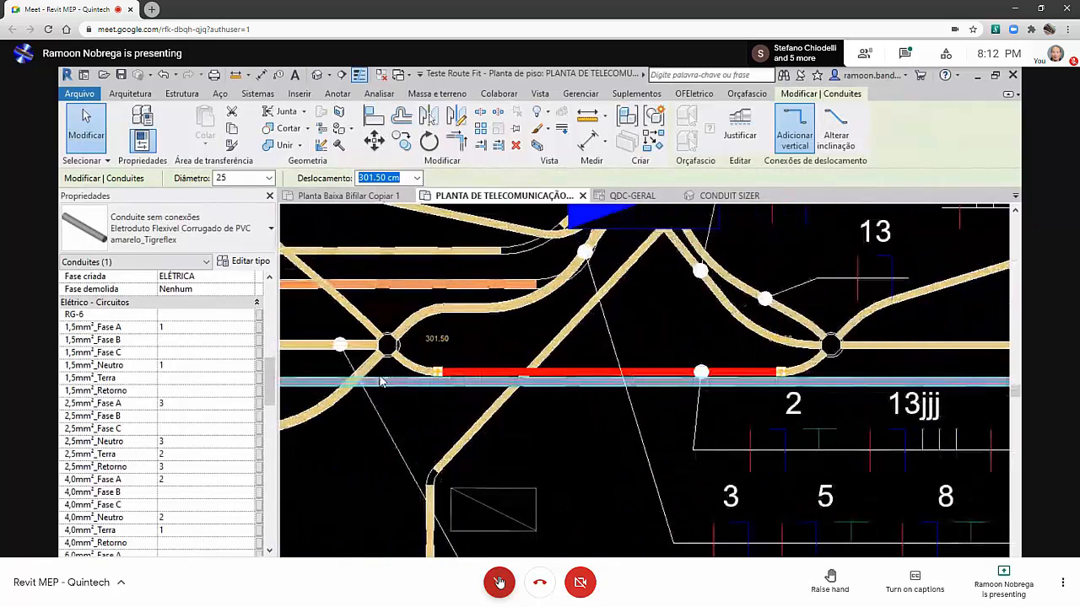
# Compare the conductor parameters of that run's bend, short stub and straight conduit beside the octagonal ceiling box
pyautogui.click(406, 361)
pyautogui.scroll(3, 404, 362)
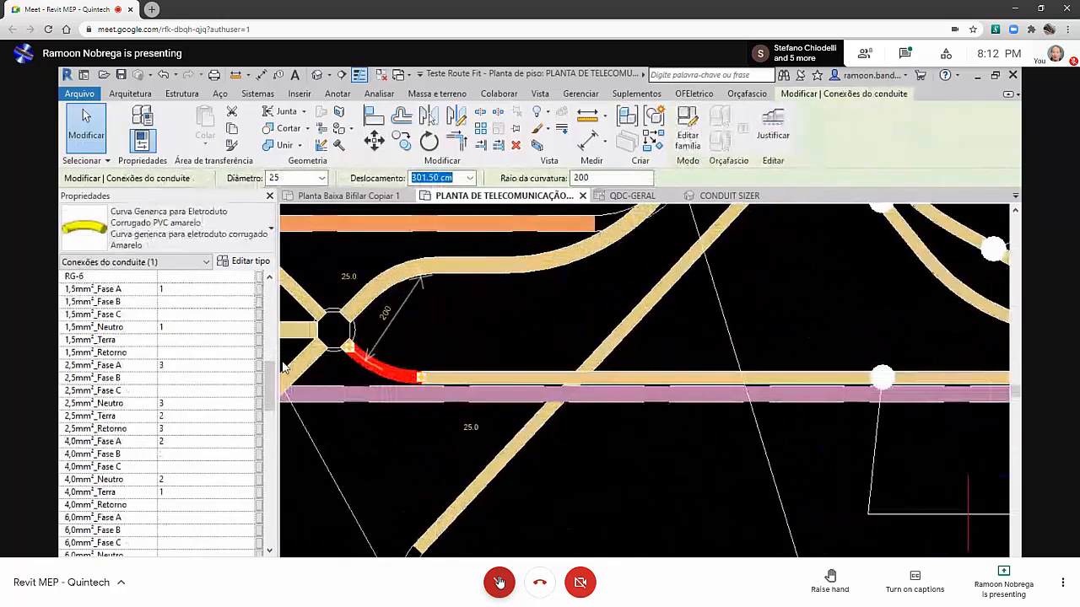
pyautogui.scroll(5, 285, 367)
pyautogui.click(687, 456)
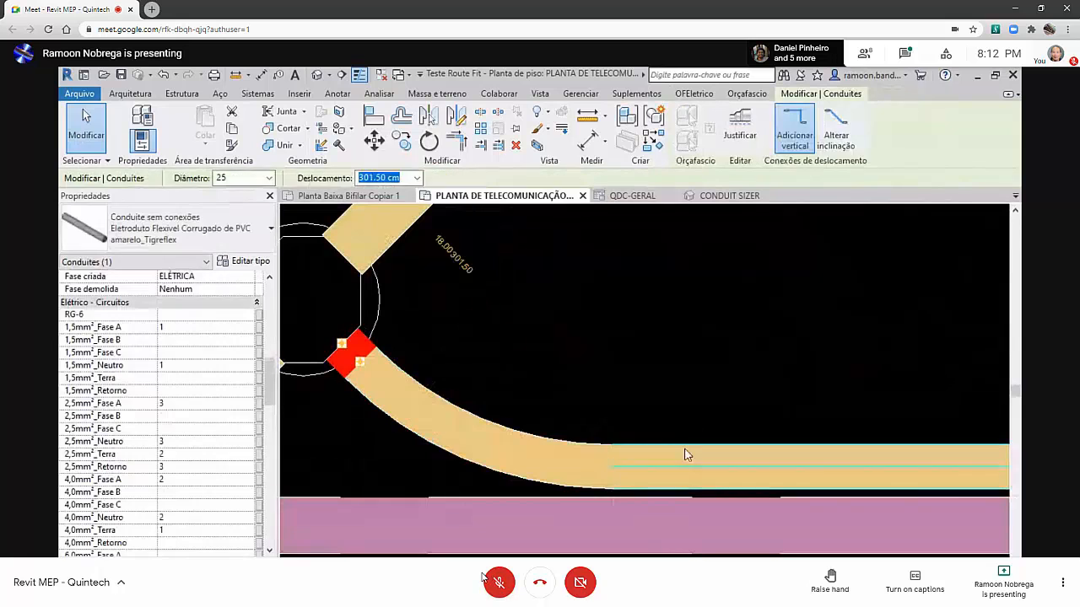
pyautogui.scroll(-10, 135, 405)
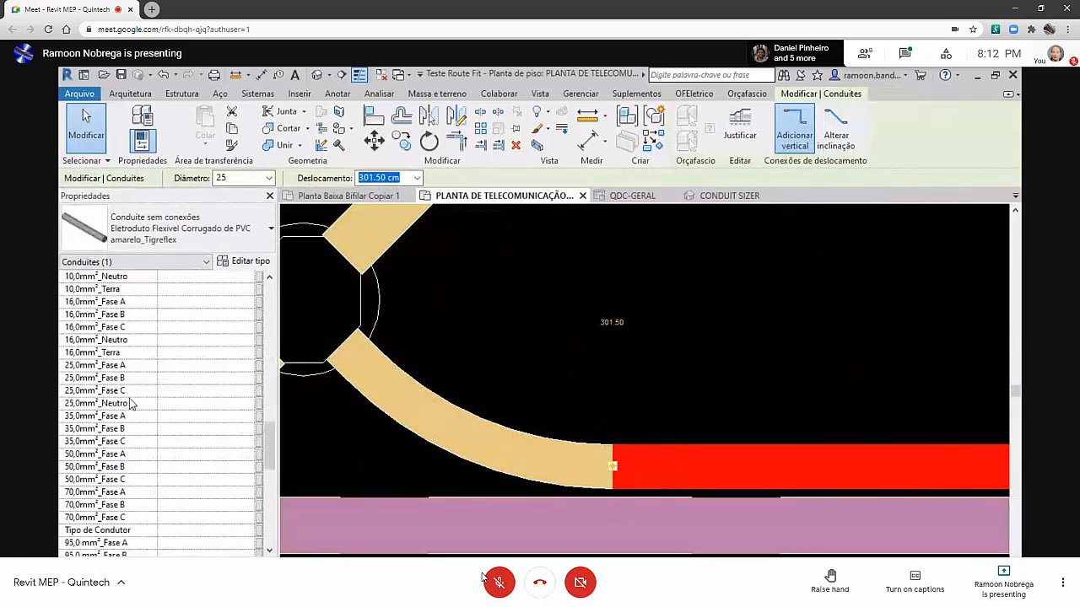
# Select the bend between the octagonal ceiling box and the straight conduit to examine its remaining conductor and cable parameters
pyautogui.click(478, 439)
pyautogui.scroll(-2, 559, 447)
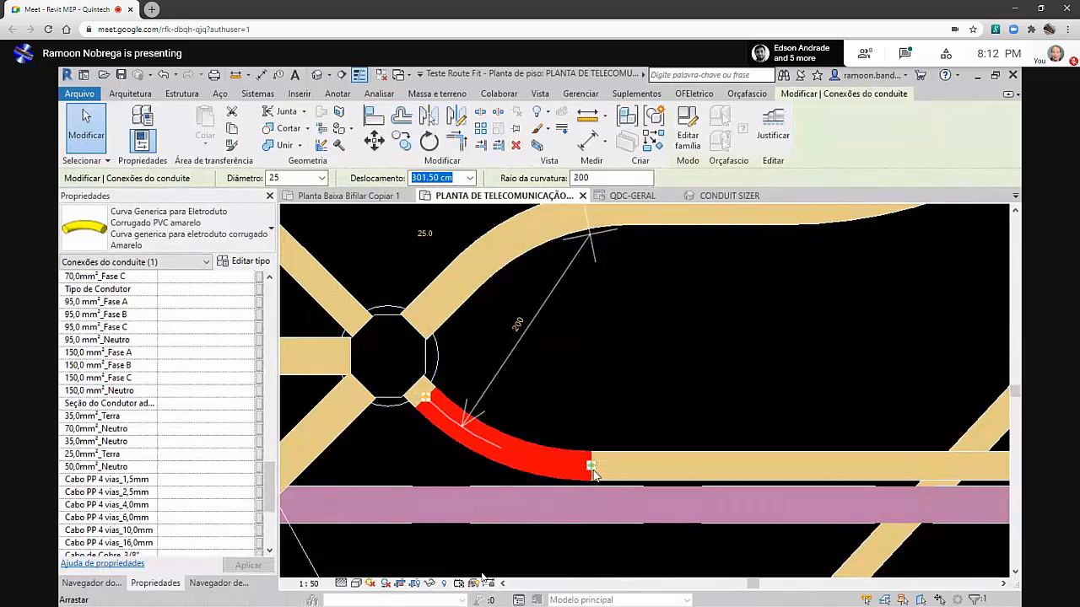
pyautogui.scroll(-1, 555, 469)
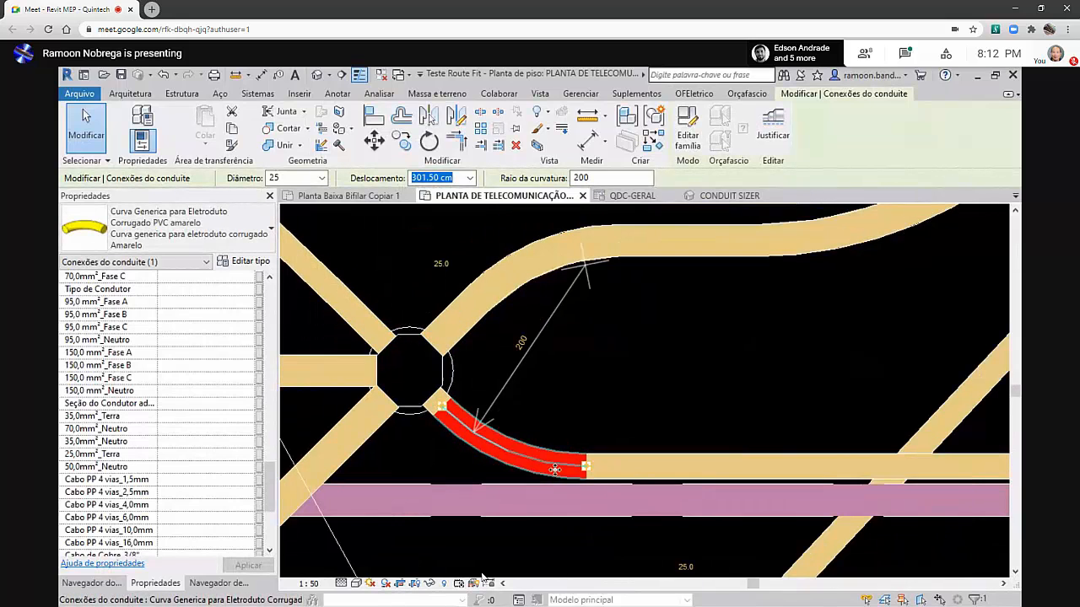
pyautogui.scroll(-1, 554, 468)
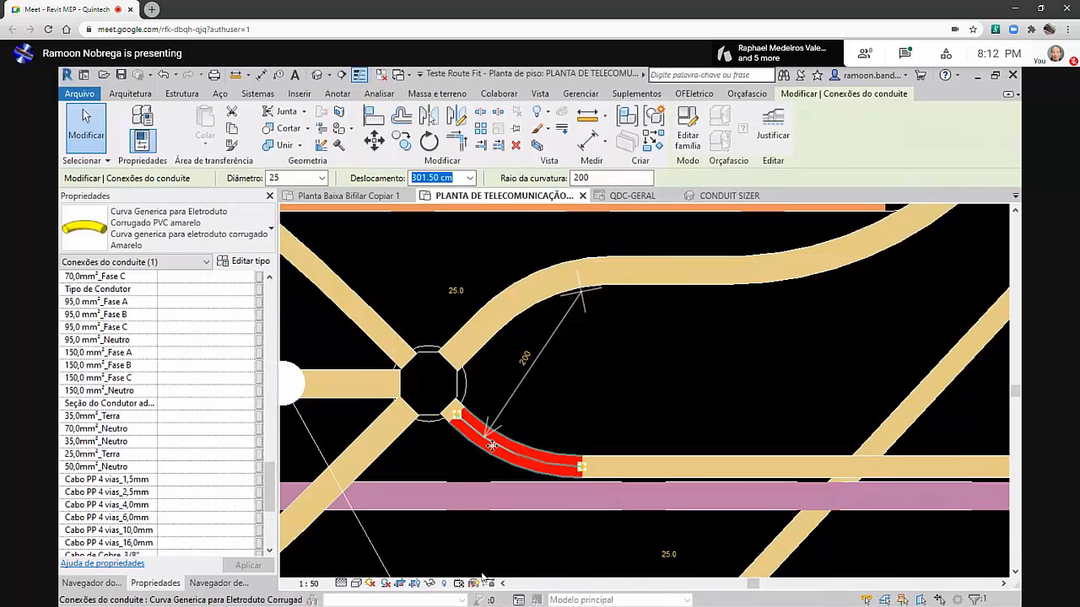
# Compare the parameters of the bends leaving the QDC-GERAL board with those of the bend on the 13jj run beside the octagonal box
pyautogui.scroll(-3, 482, 447)
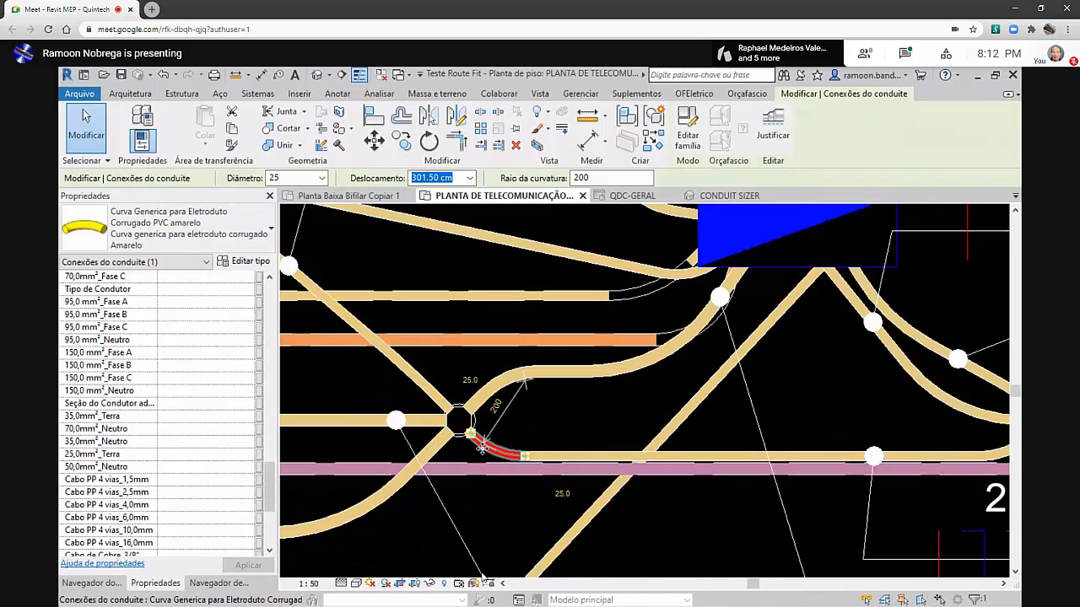
pyautogui.scroll(-3, 482, 447)
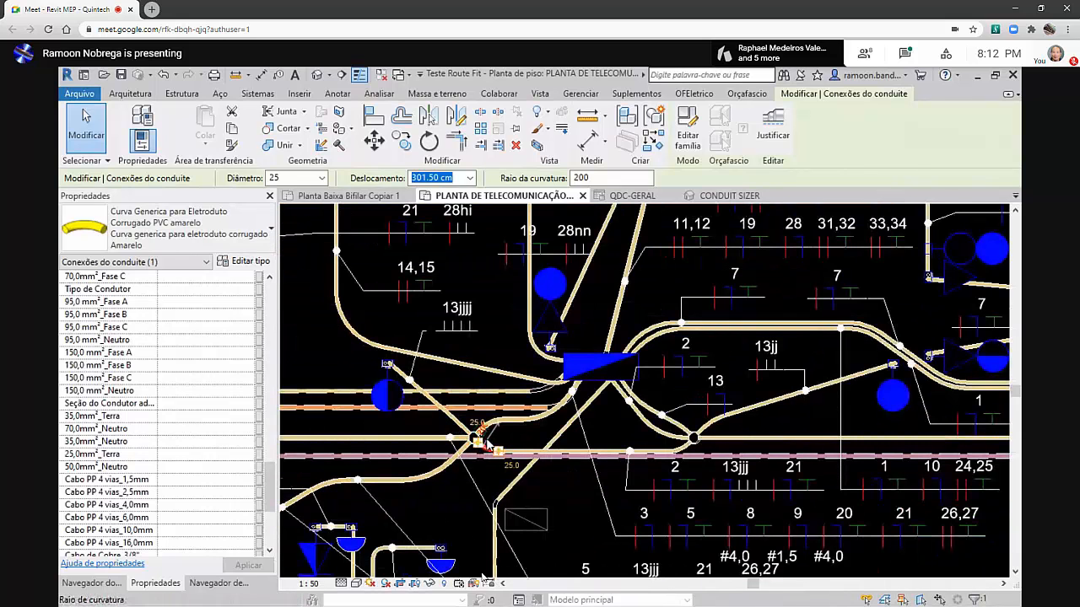
pyautogui.click(649, 329)
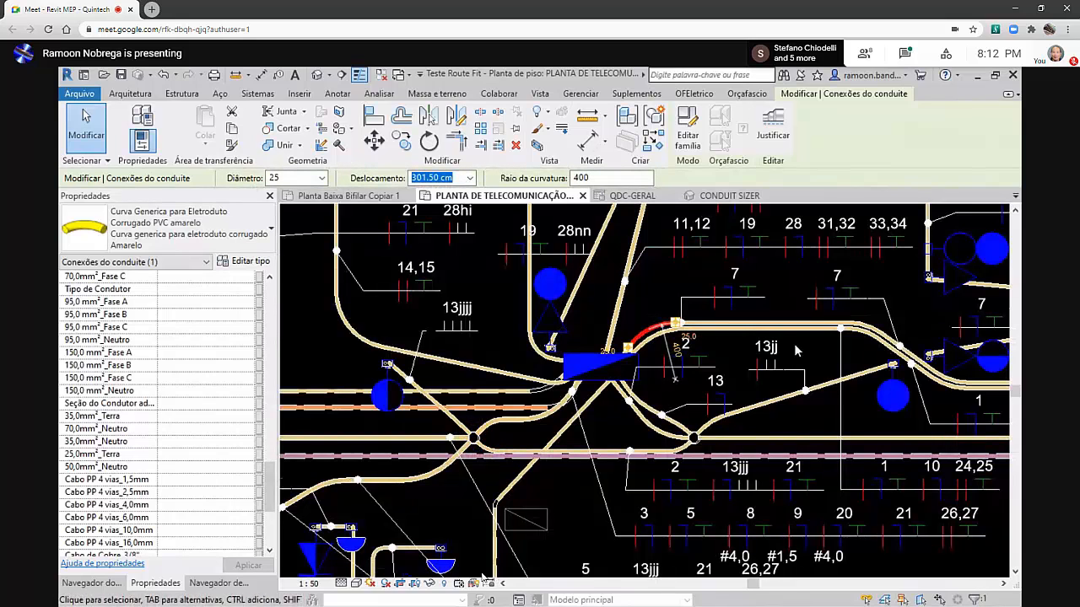
pyautogui.scroll(3, 751, 415)
pyautogui.click(686, 432)
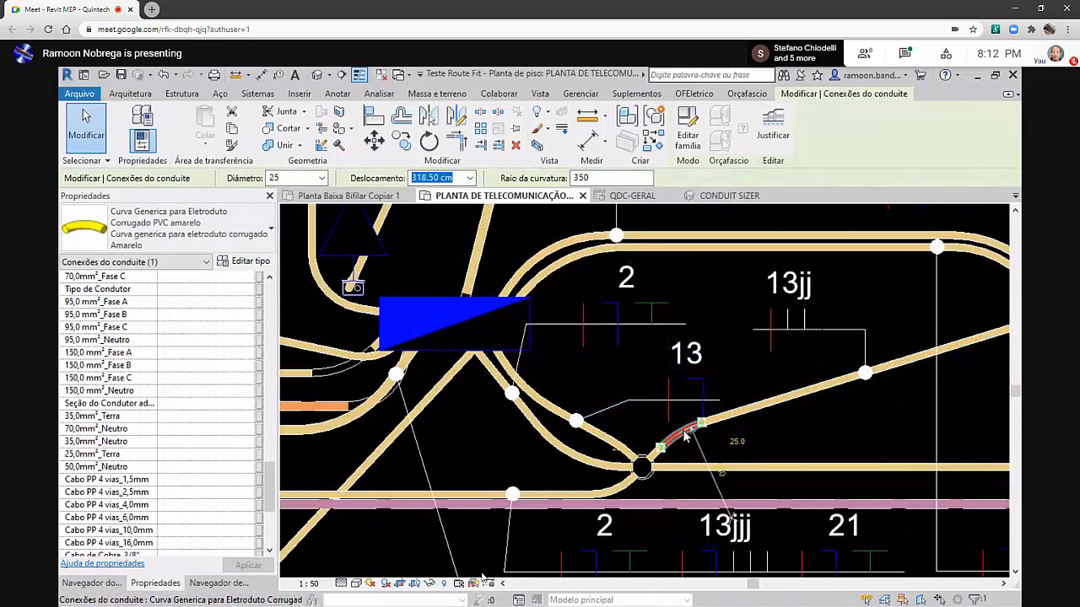
pyautogui.click(705, 297)
pyautogui.click(557, 274)
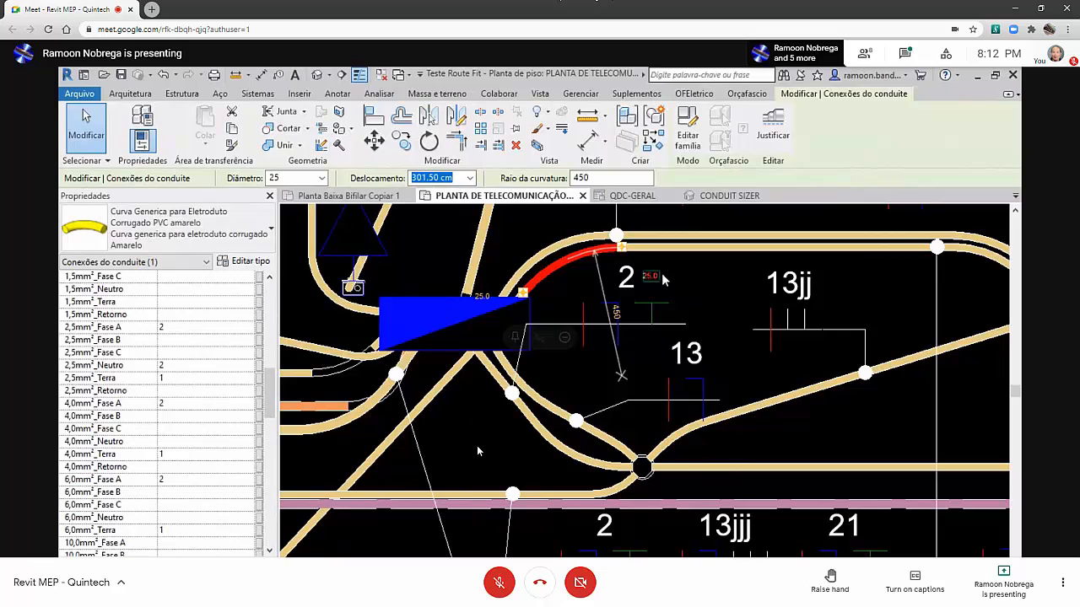
# Unmute the microphone in the Google Meet call
pyautogui.click(500, 596)
# Inspect the neutral, ground and return conductor counts of the 13jj conductor tag, and clear the selection
pyautogui.scroll(-2, 685, 341)
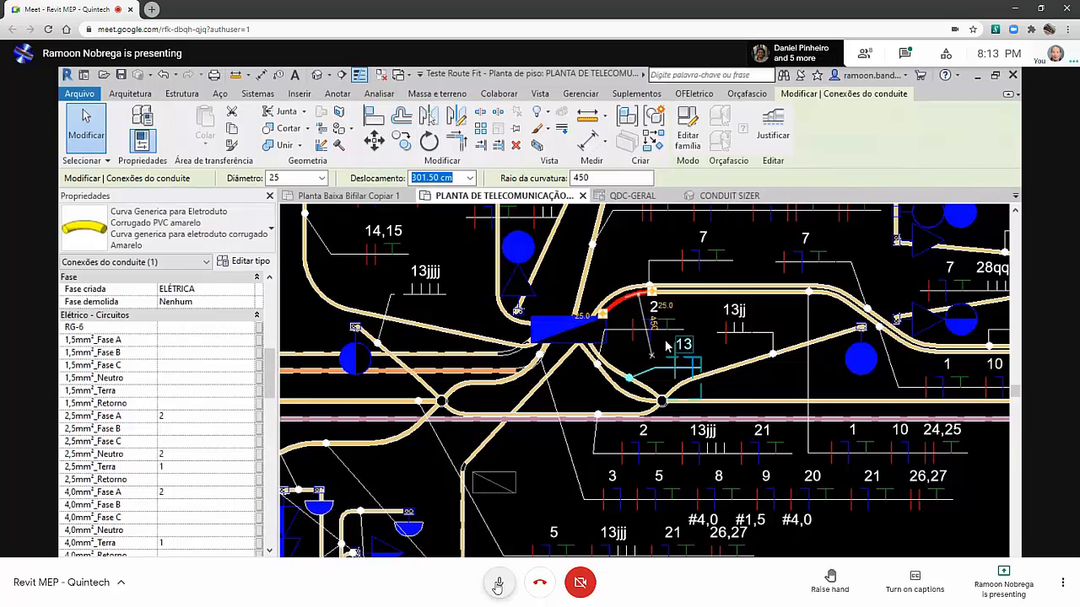
pyautogui.scroll(-2, 667, 346)
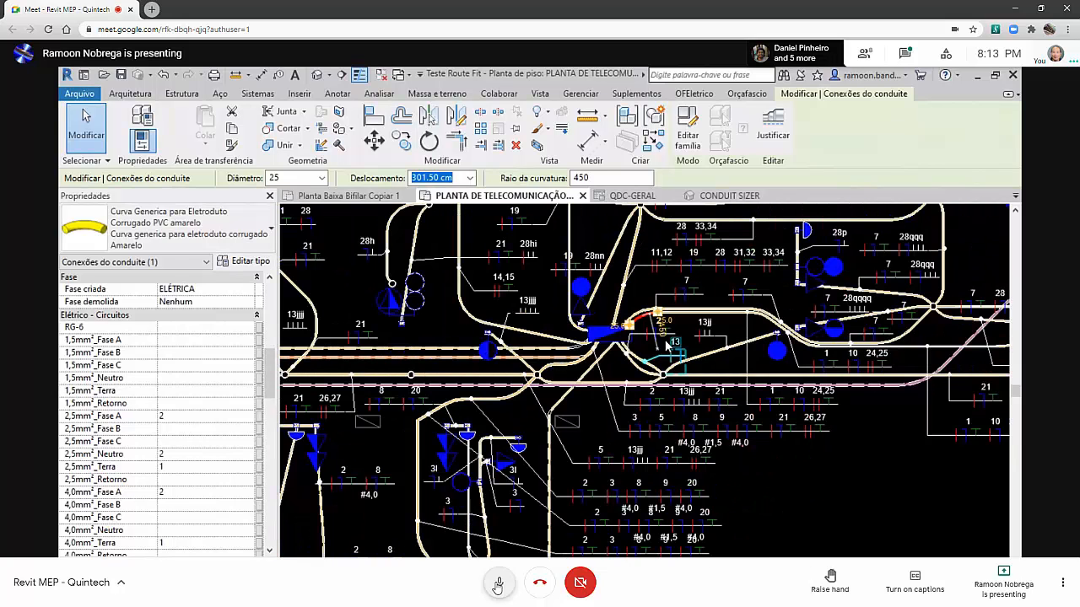
pyautogui.scroll(2, 704, 328)
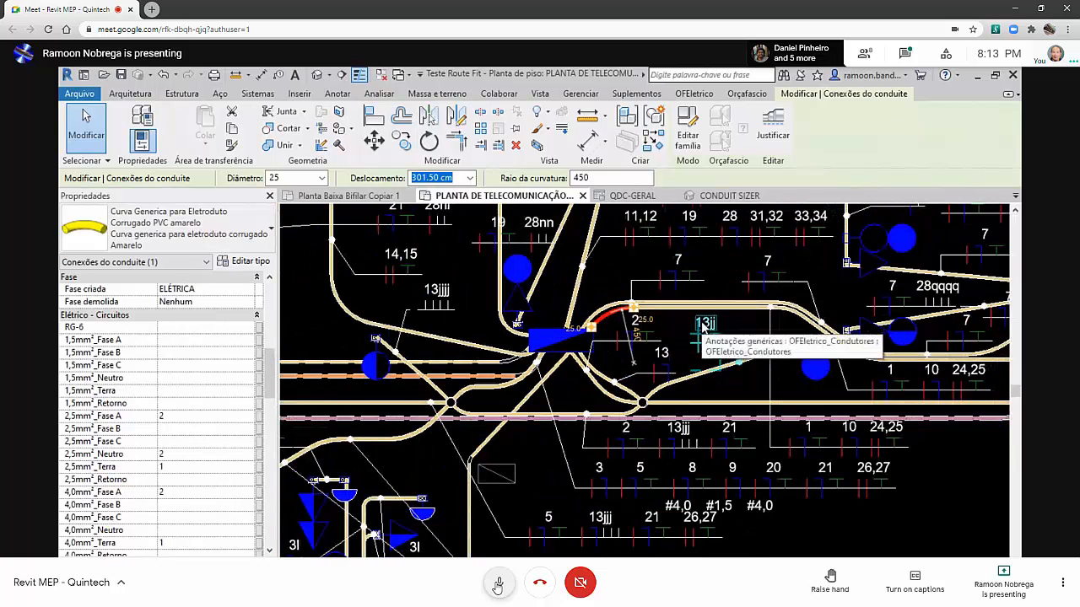
pyautogui.click(704, 326)
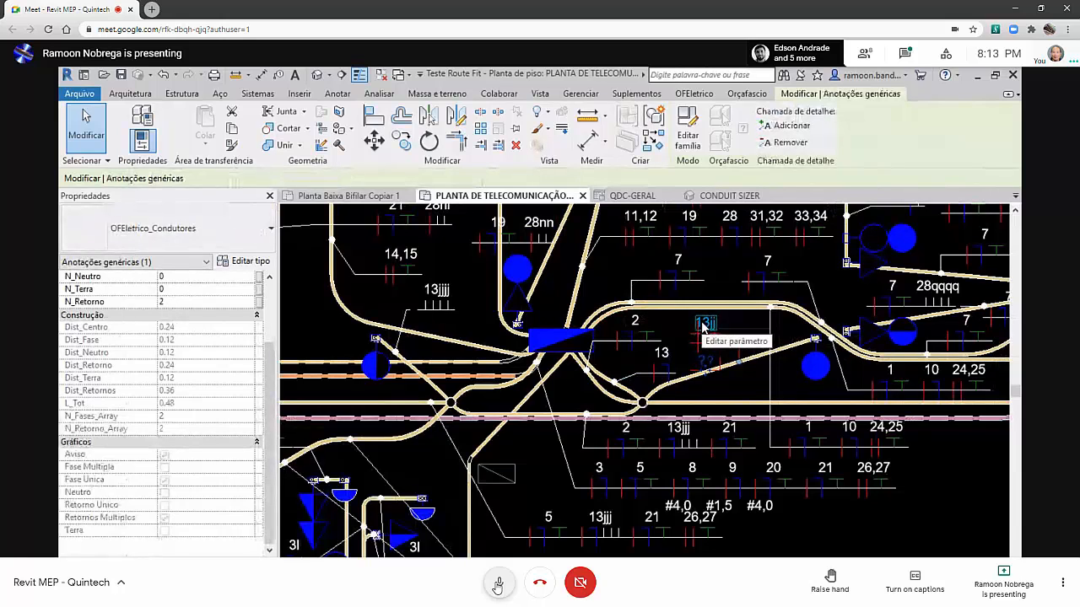
pyautogui.scroll(1, 721, 363)
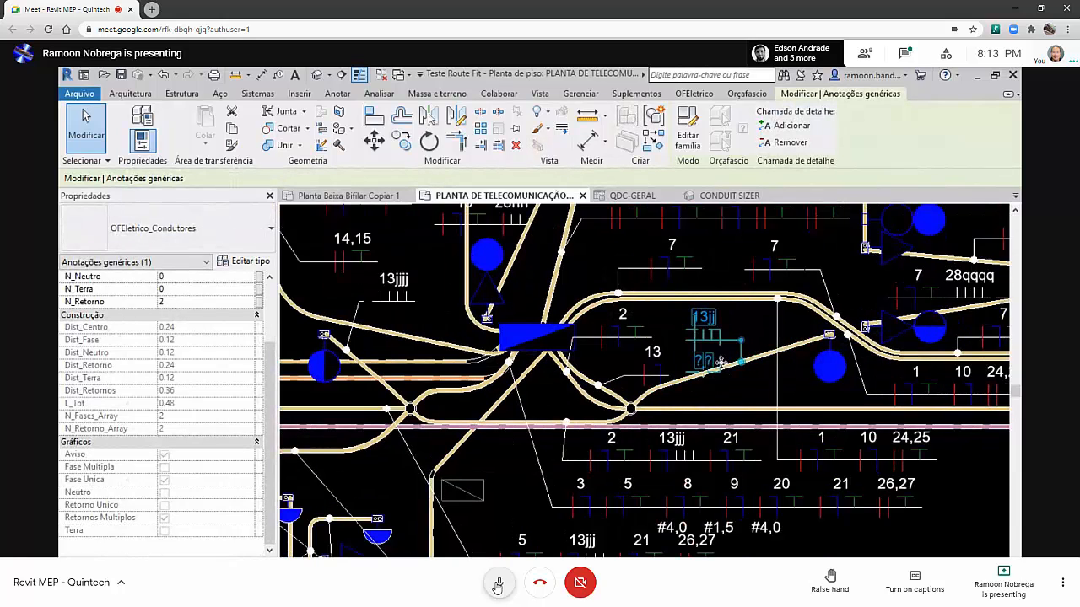
pyautogui.scroll(1, 721, 363)
pyautogui.click(776, 355)
pyautogui.click(772, 380)
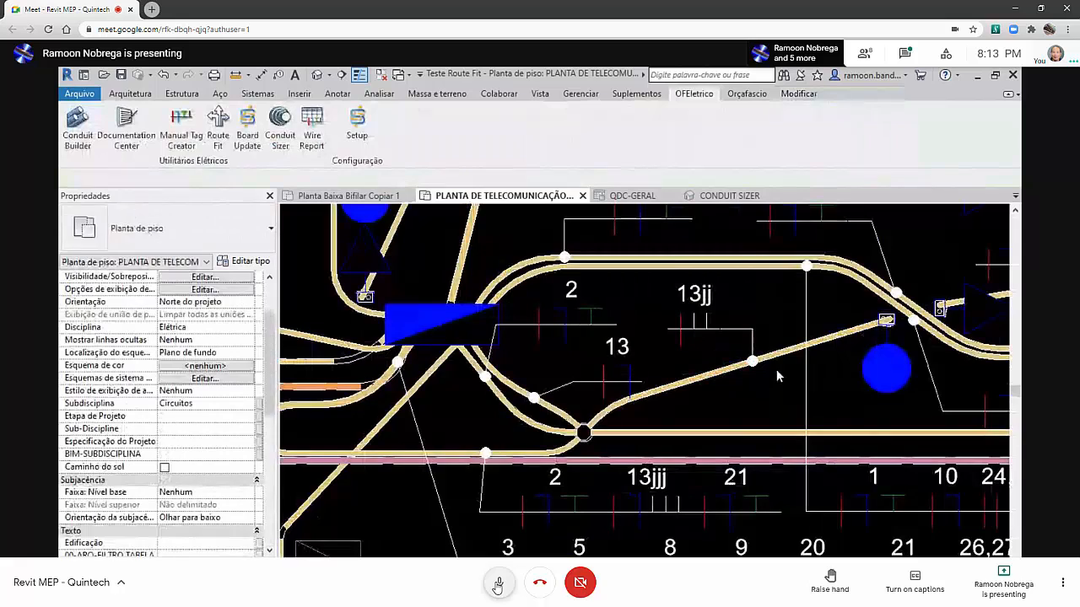
# Check the diameter and conductor quantities of the diagonal conduit tagged 13jj, and clear the selection
pyautogui.click(772, 356)
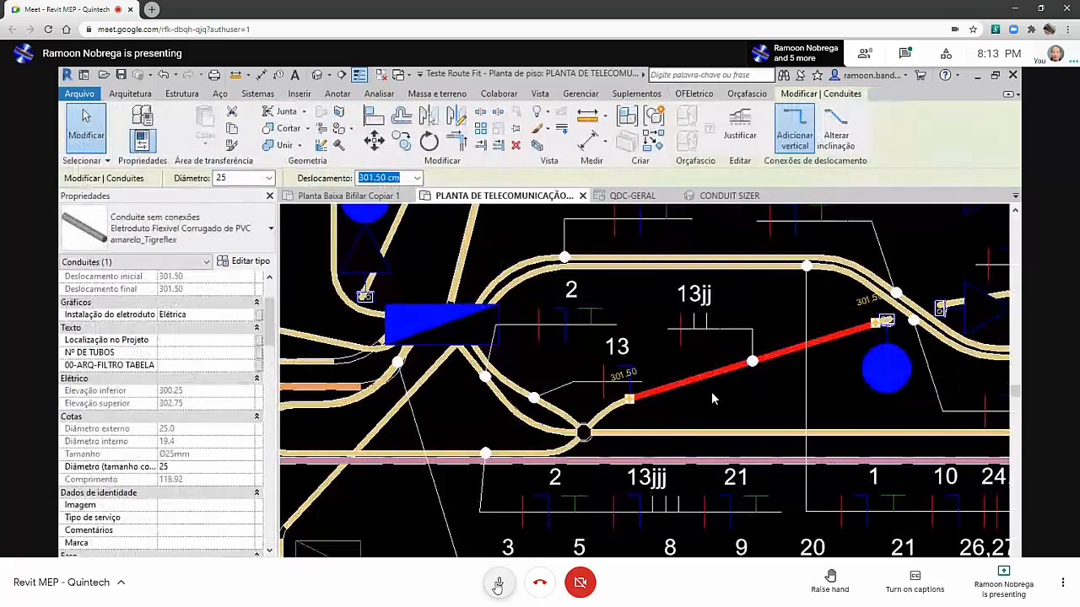
pyautogui.scroll(-8, 81, 401)
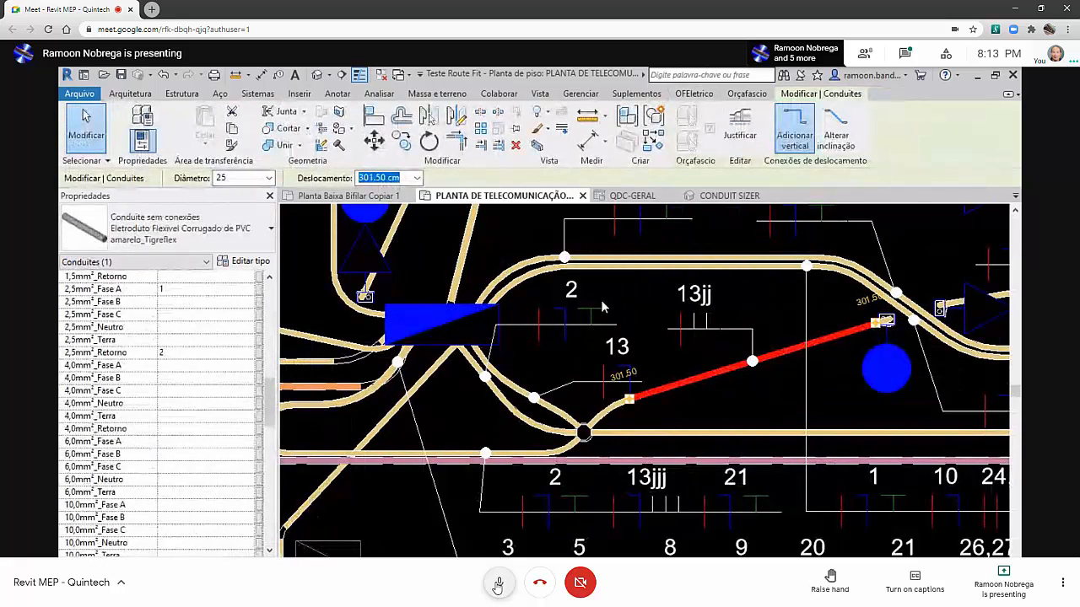
pyautogui.click(694, 413)
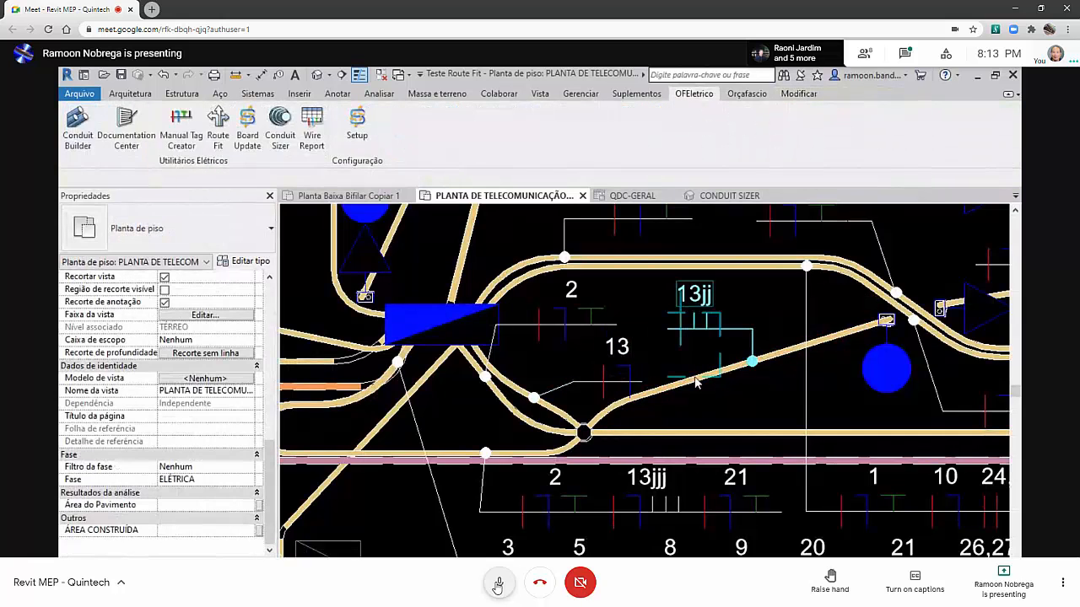
pyautogui.click(693, 384)
pyautogui.click(667, 393)
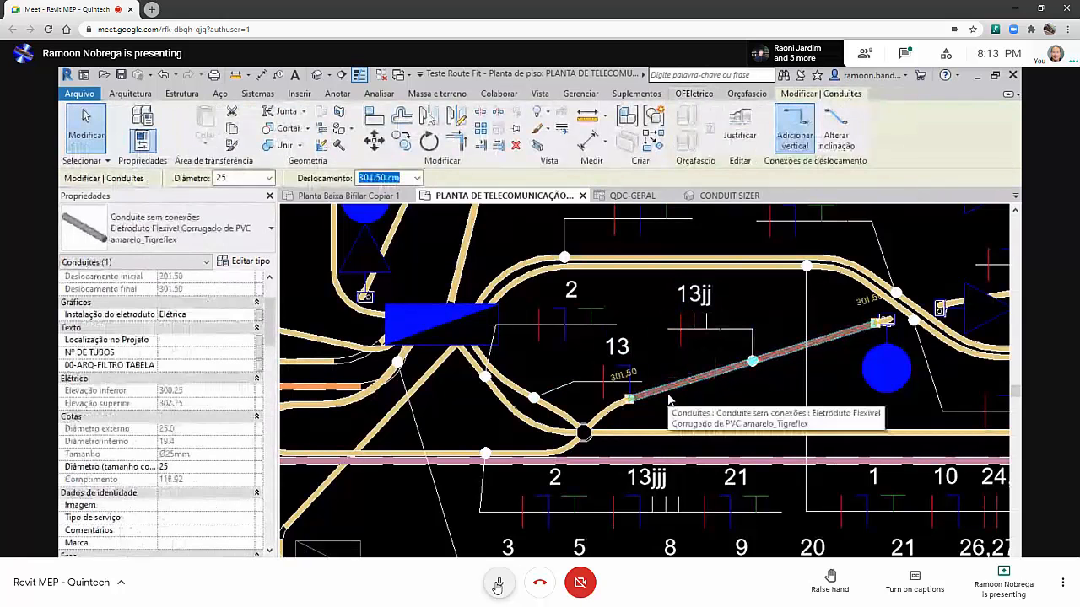
pyautogui.click(698, 409)
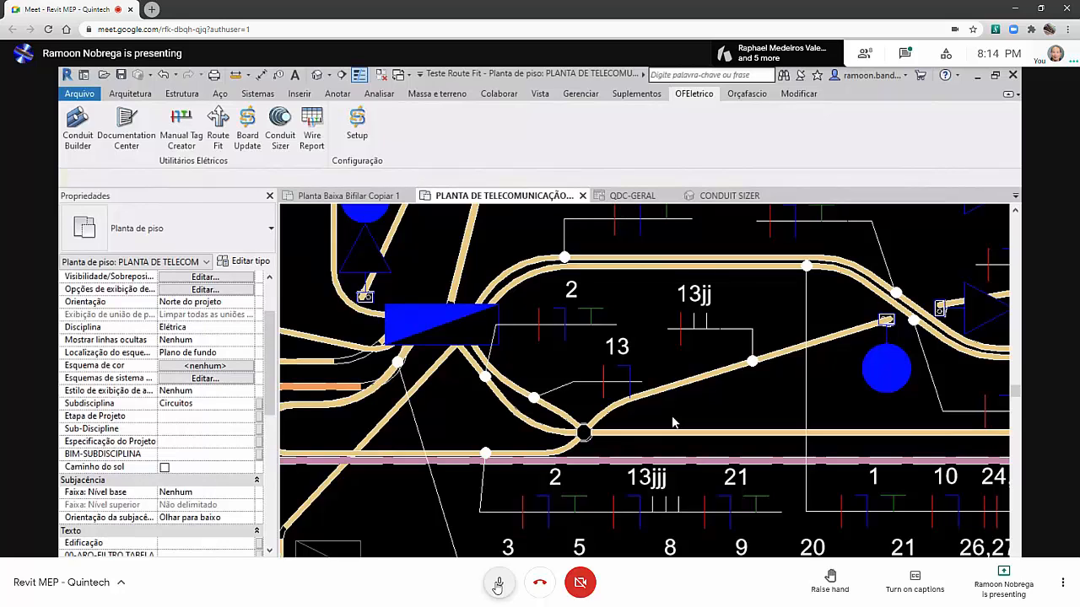
# Examine the full list of conductor and cable parameters of the upper horizontal conduit tagged circuit 7 beside the QDC-GERAL board
pyautogui.scroll(-2, 672, 421)
pyautogui.scroll(-1, 673, 422)
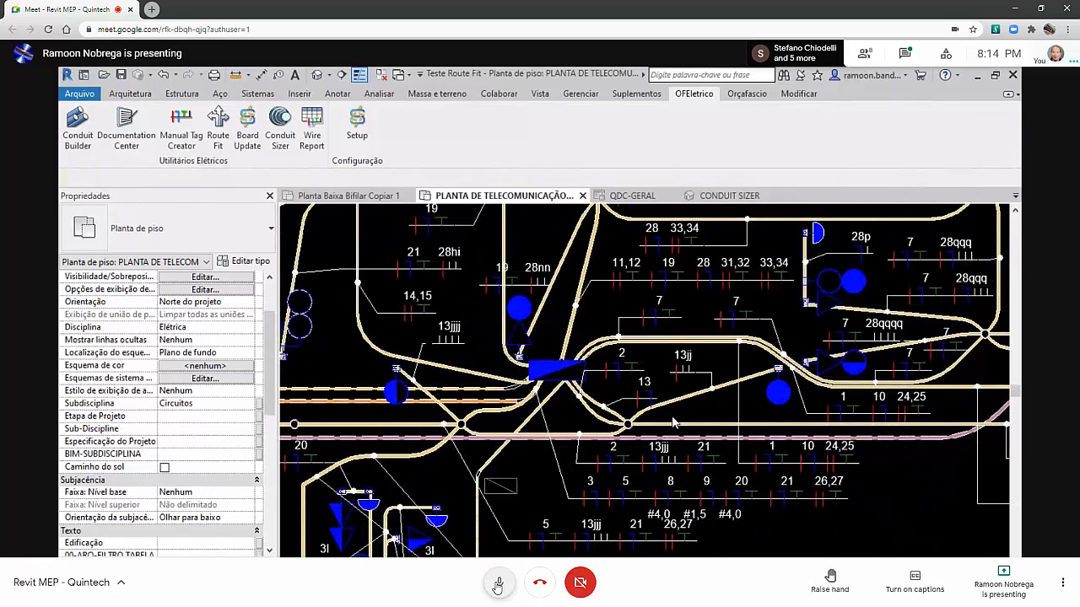
pyautogui.click(659, 340)
pyautogui.scroll(2, 659, 340)
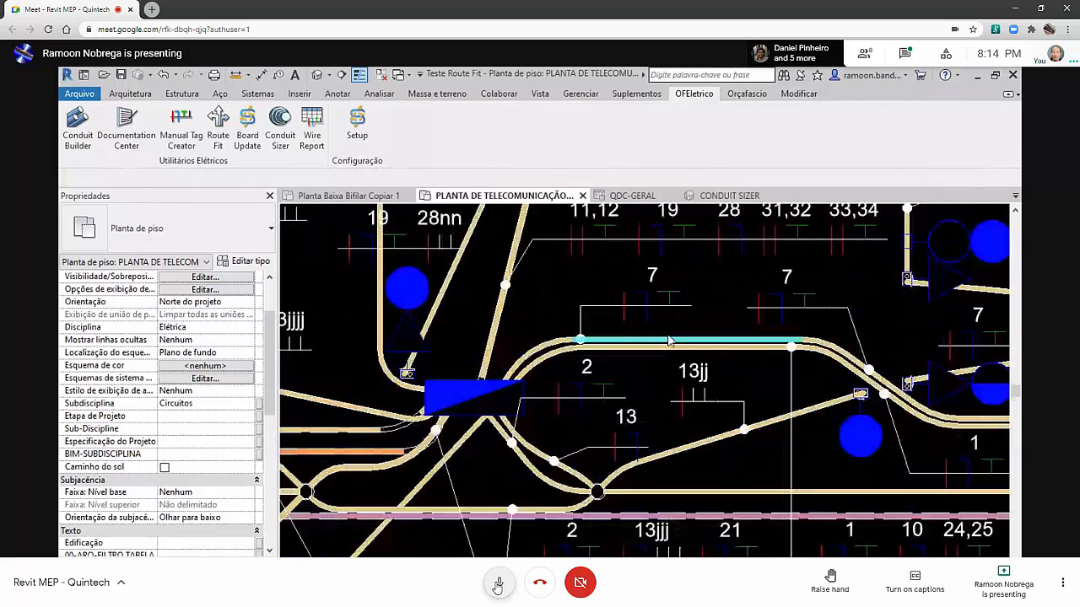
pyautogui.scroll(-6, 190, 421)
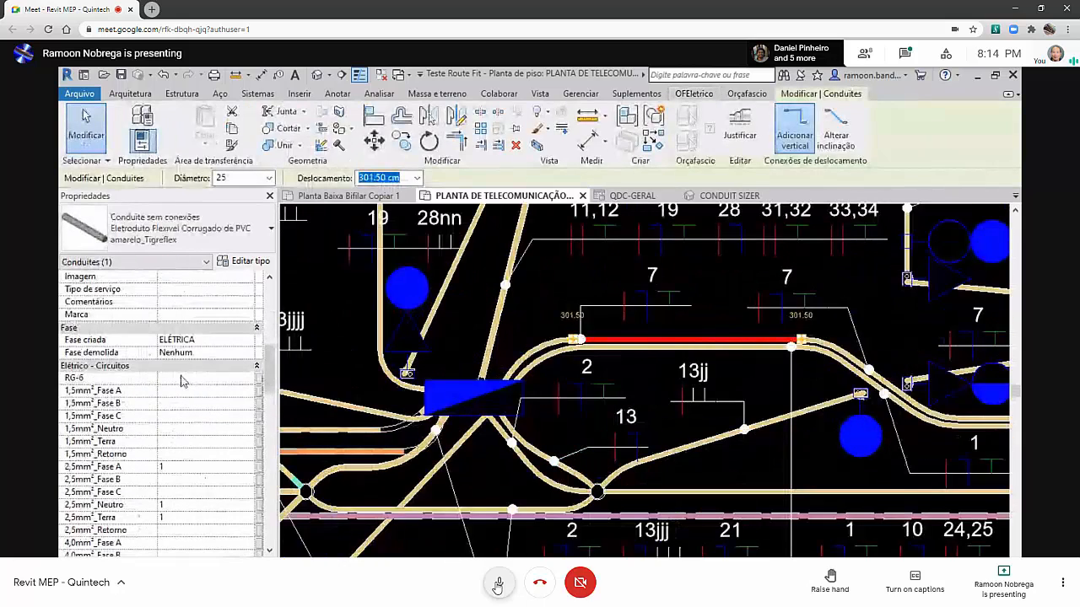
pyautogui.scroll(-10, 182, 381)
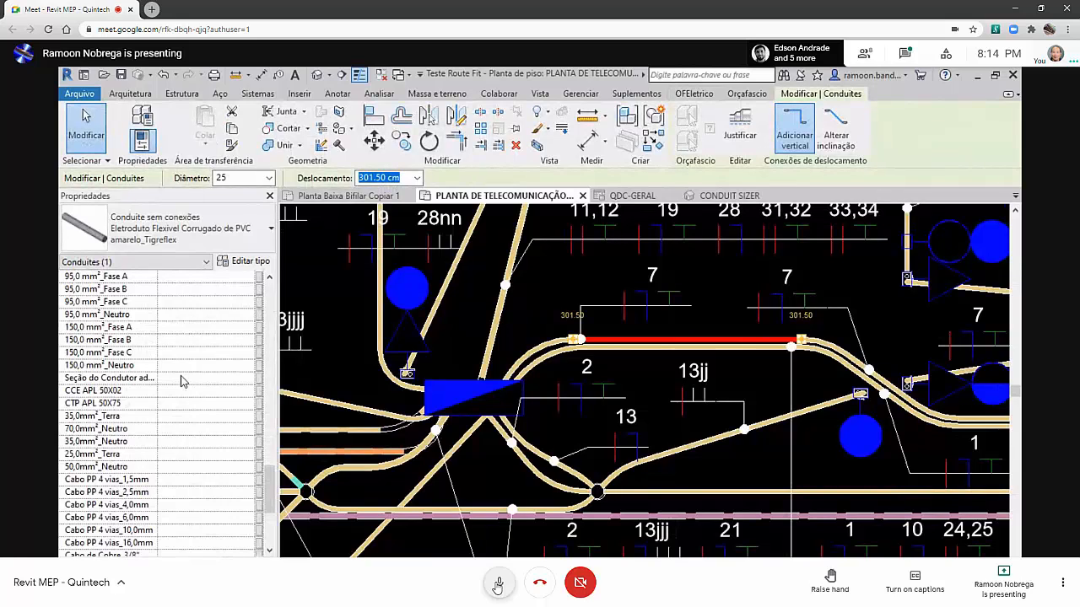
pyautogui.scroll(10, 145, 334)
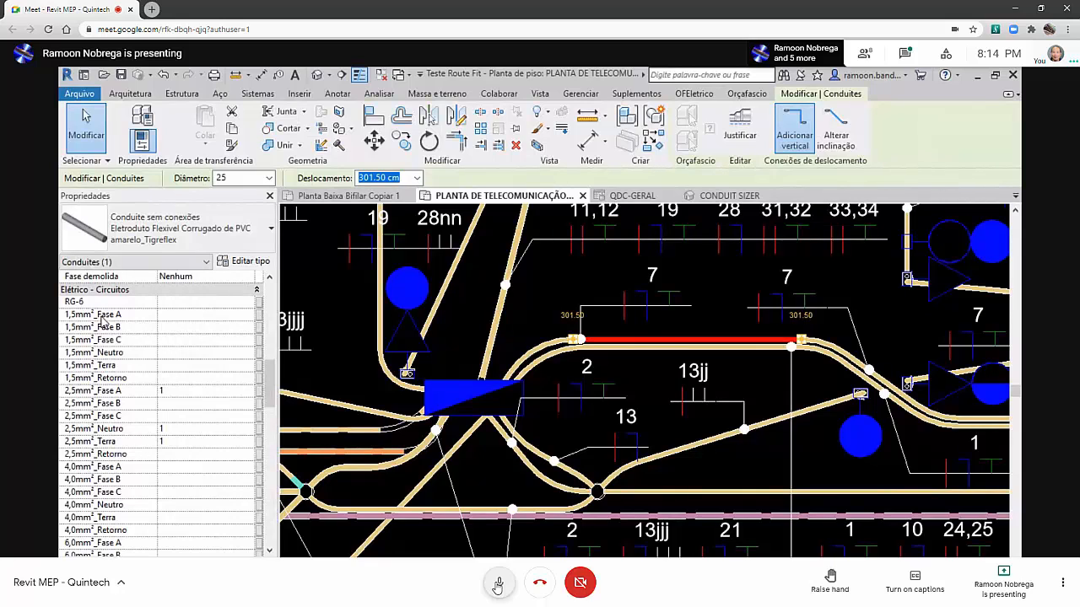
pyautogui.scroll(-15, 128, 365)
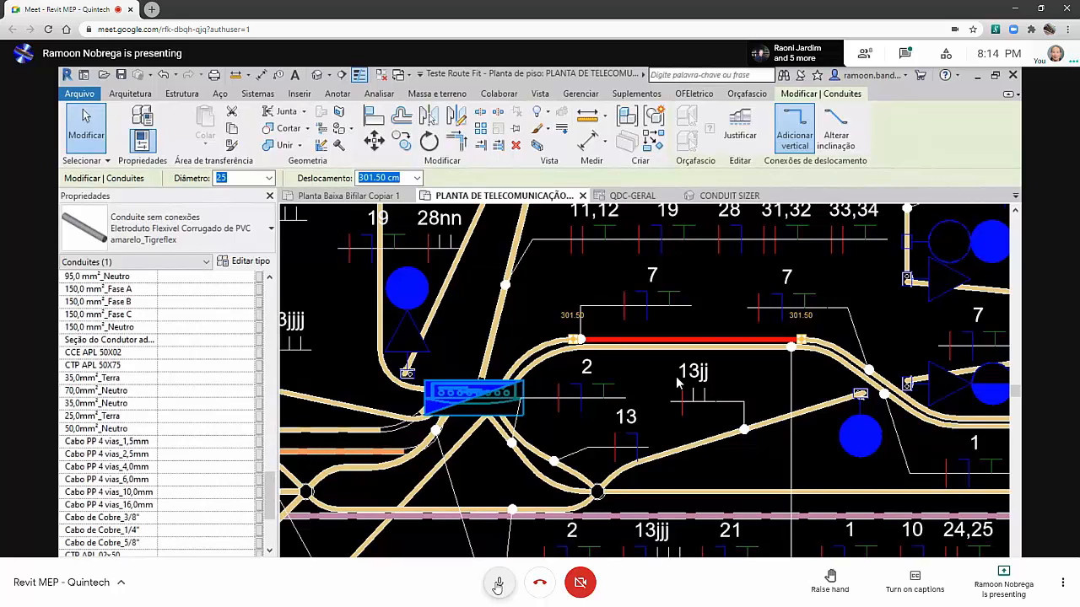
# Review the 13jj tag's conductor counts and graphic options once more, and clear the selection
pyautogui.click(731, 393)
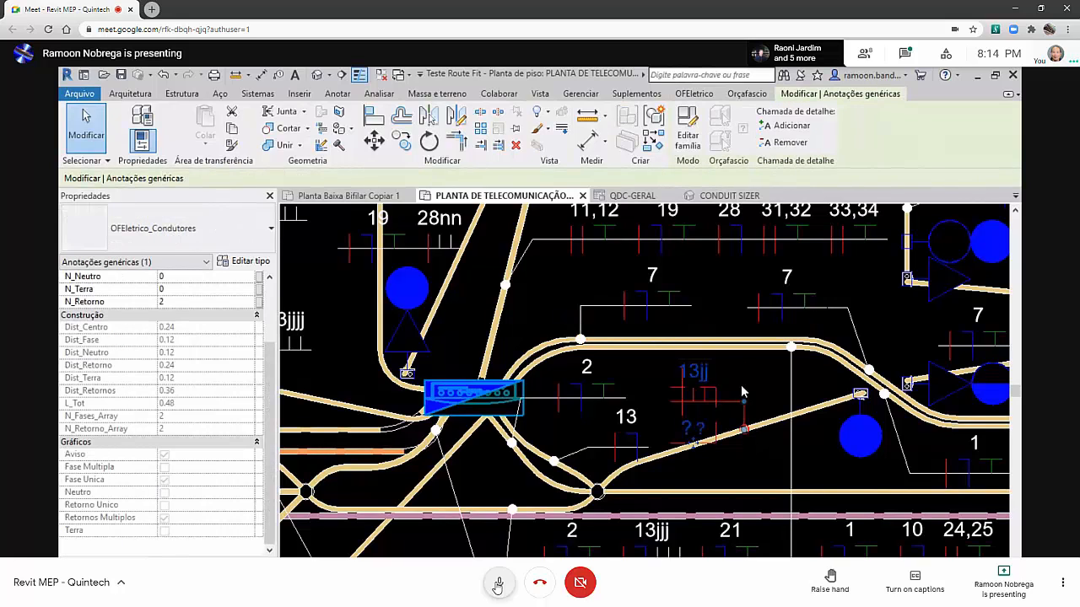
pyautogui.click(750, 456)
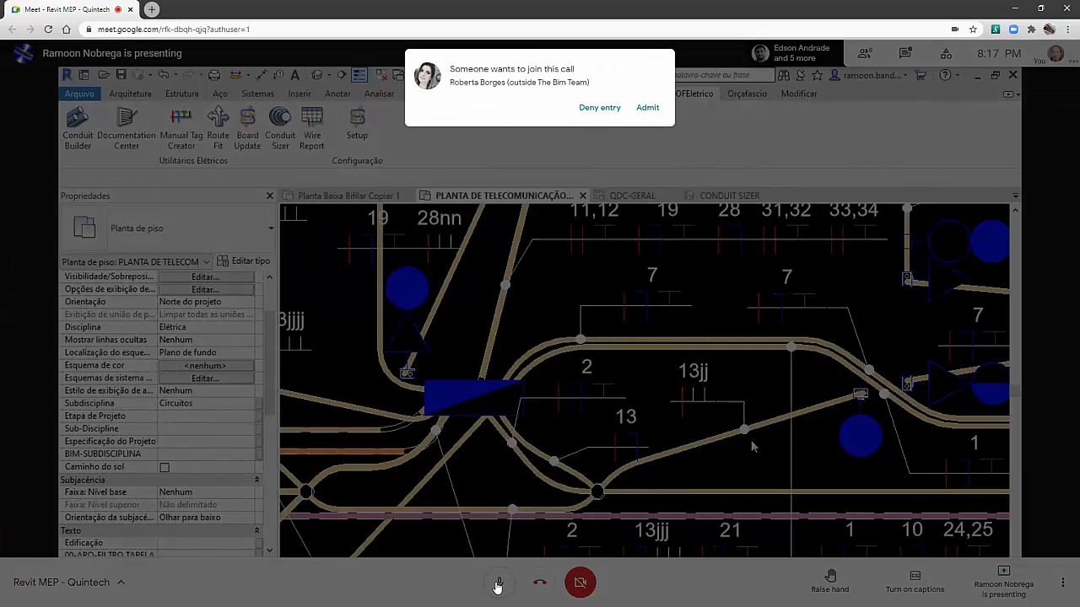
# Admit the waiting participant to the meeting and turn on the camera
pyautogui.click(647, 108)
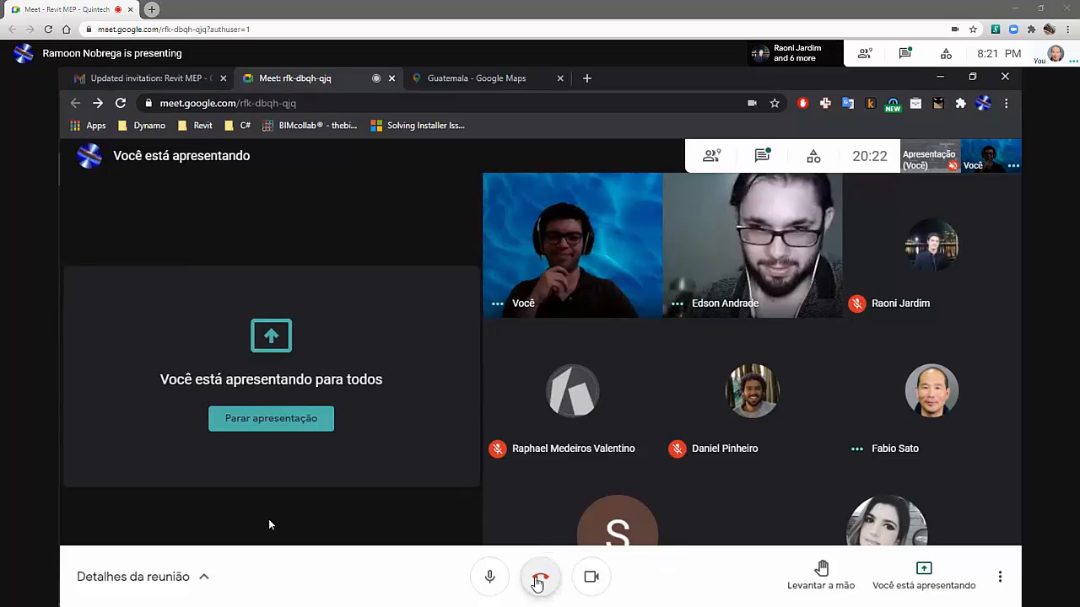
pyautogui.click(577, 586)
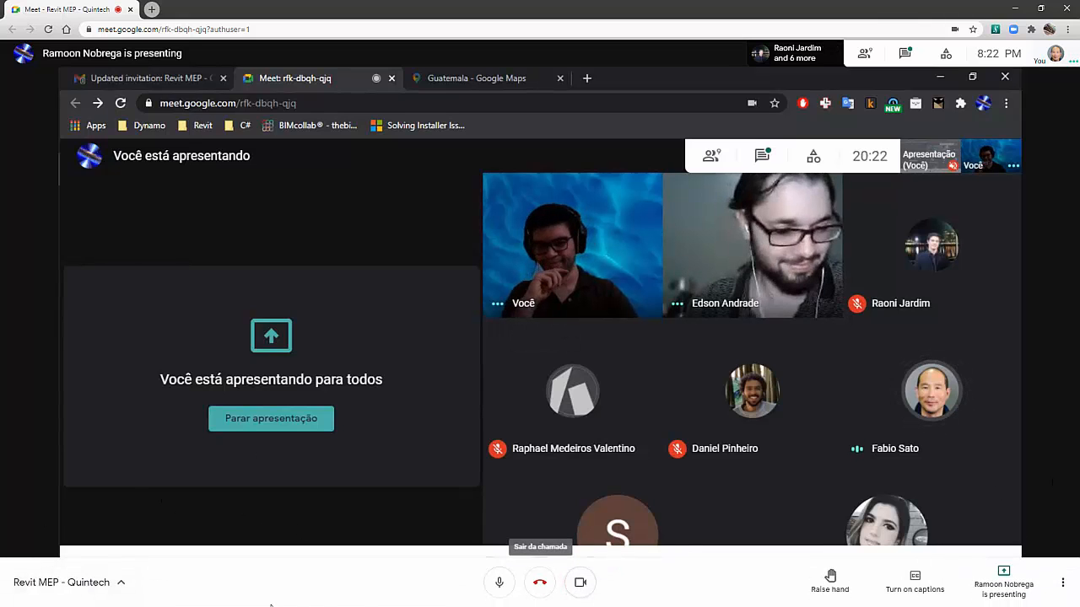